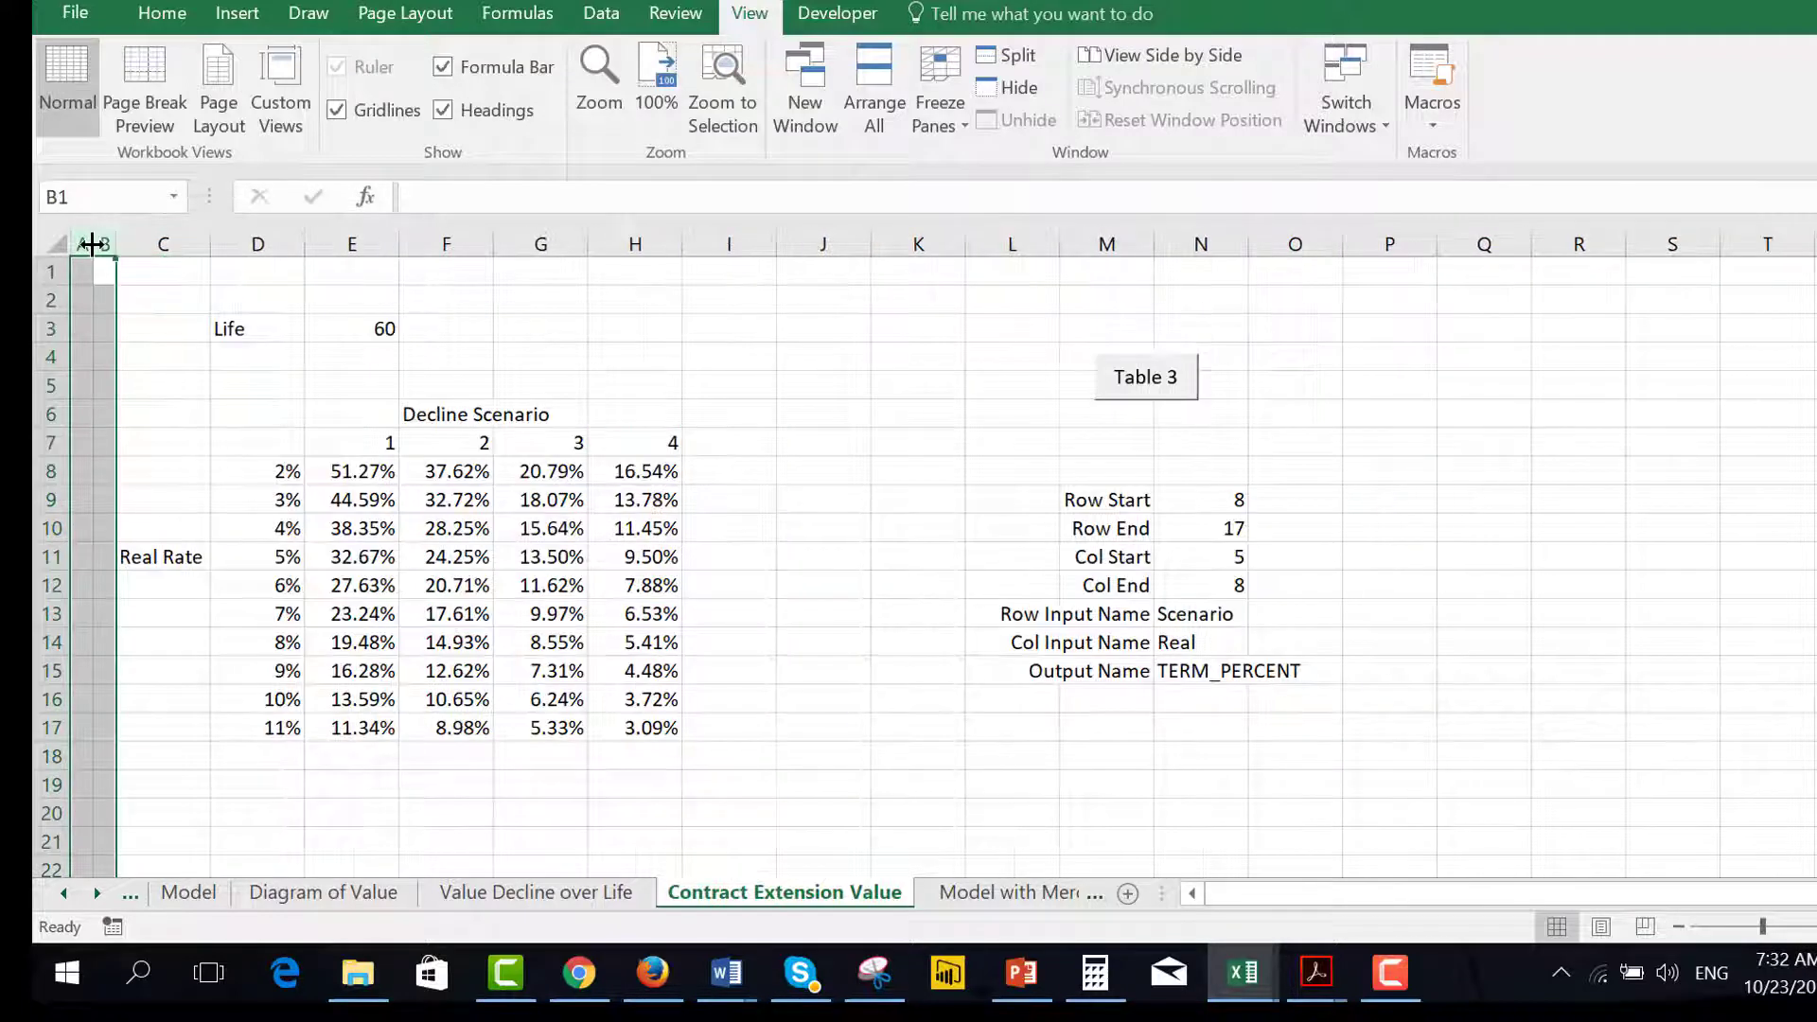
# Turn off the gridlines on the Contract Extension Value sheet.
pyautogui.press('Right')
pyautogui.press('Right')
pyautogui.press('Right')
pyautogui.press('Right')
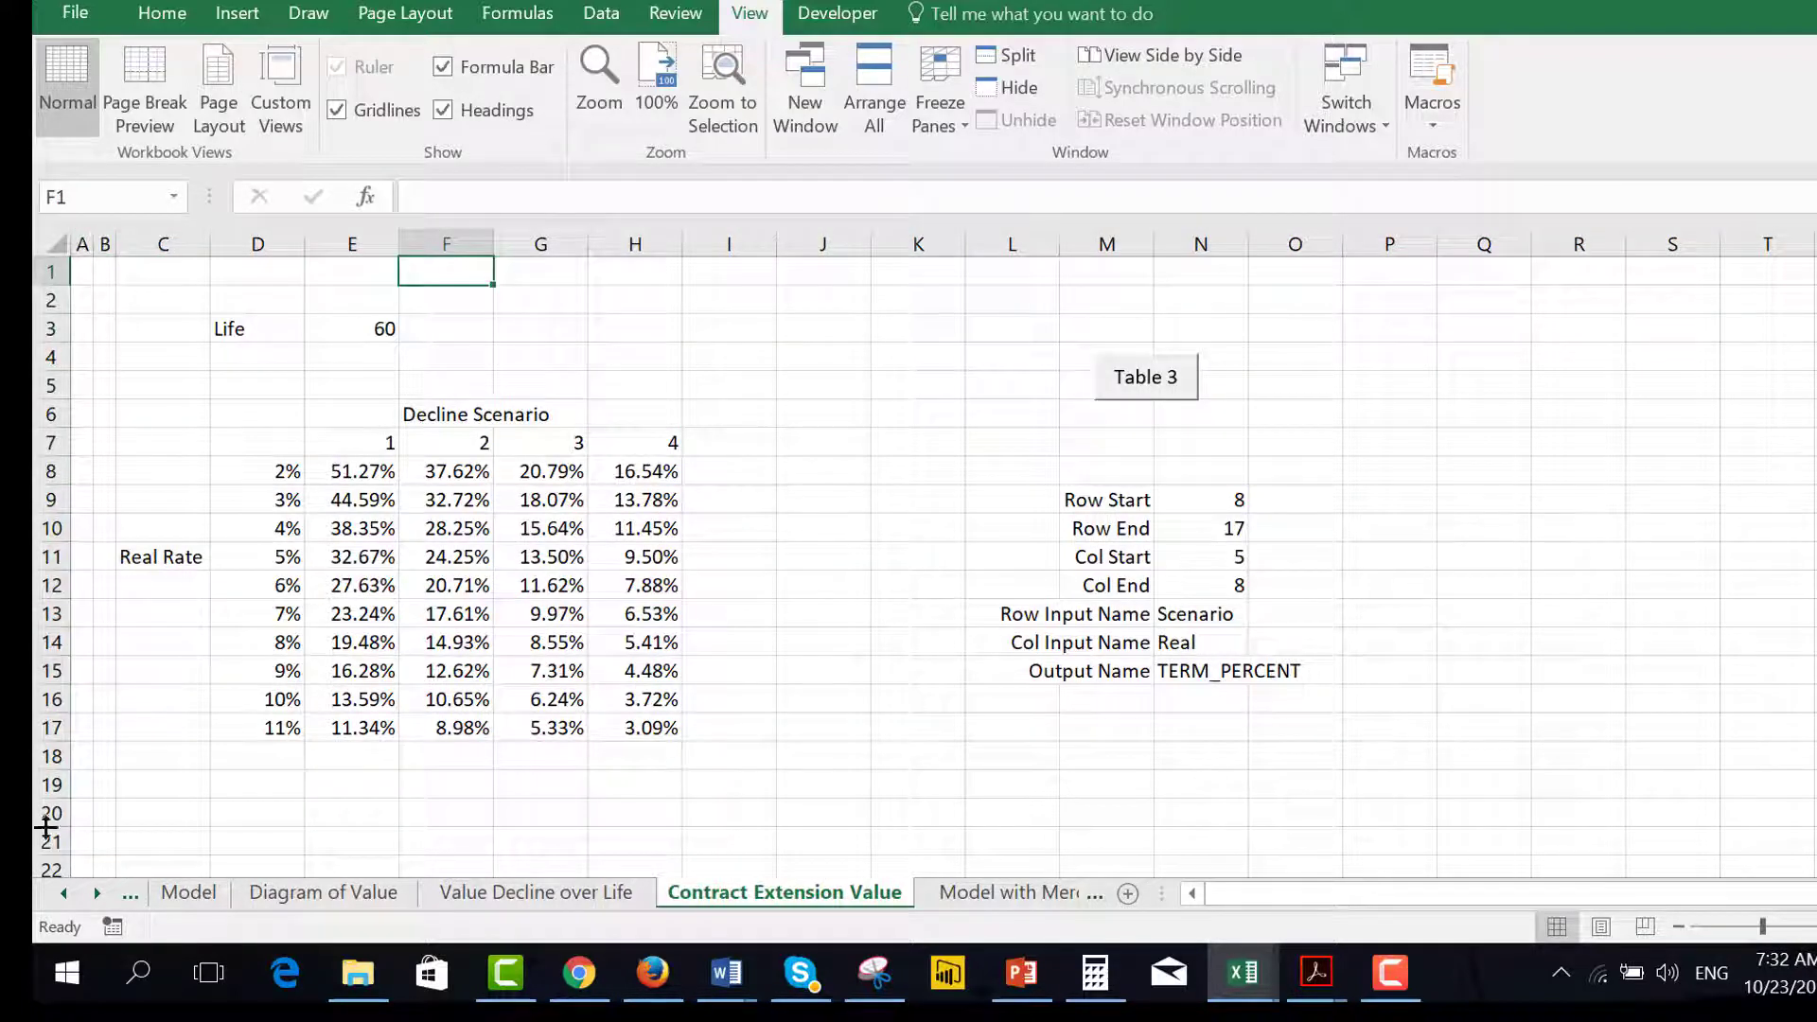
pyautogui.click(757, 414)
pyautogui.press('Left')
pyautogui.press('Up')
pyautogui.press('Up')
pyautogui.press('Left')
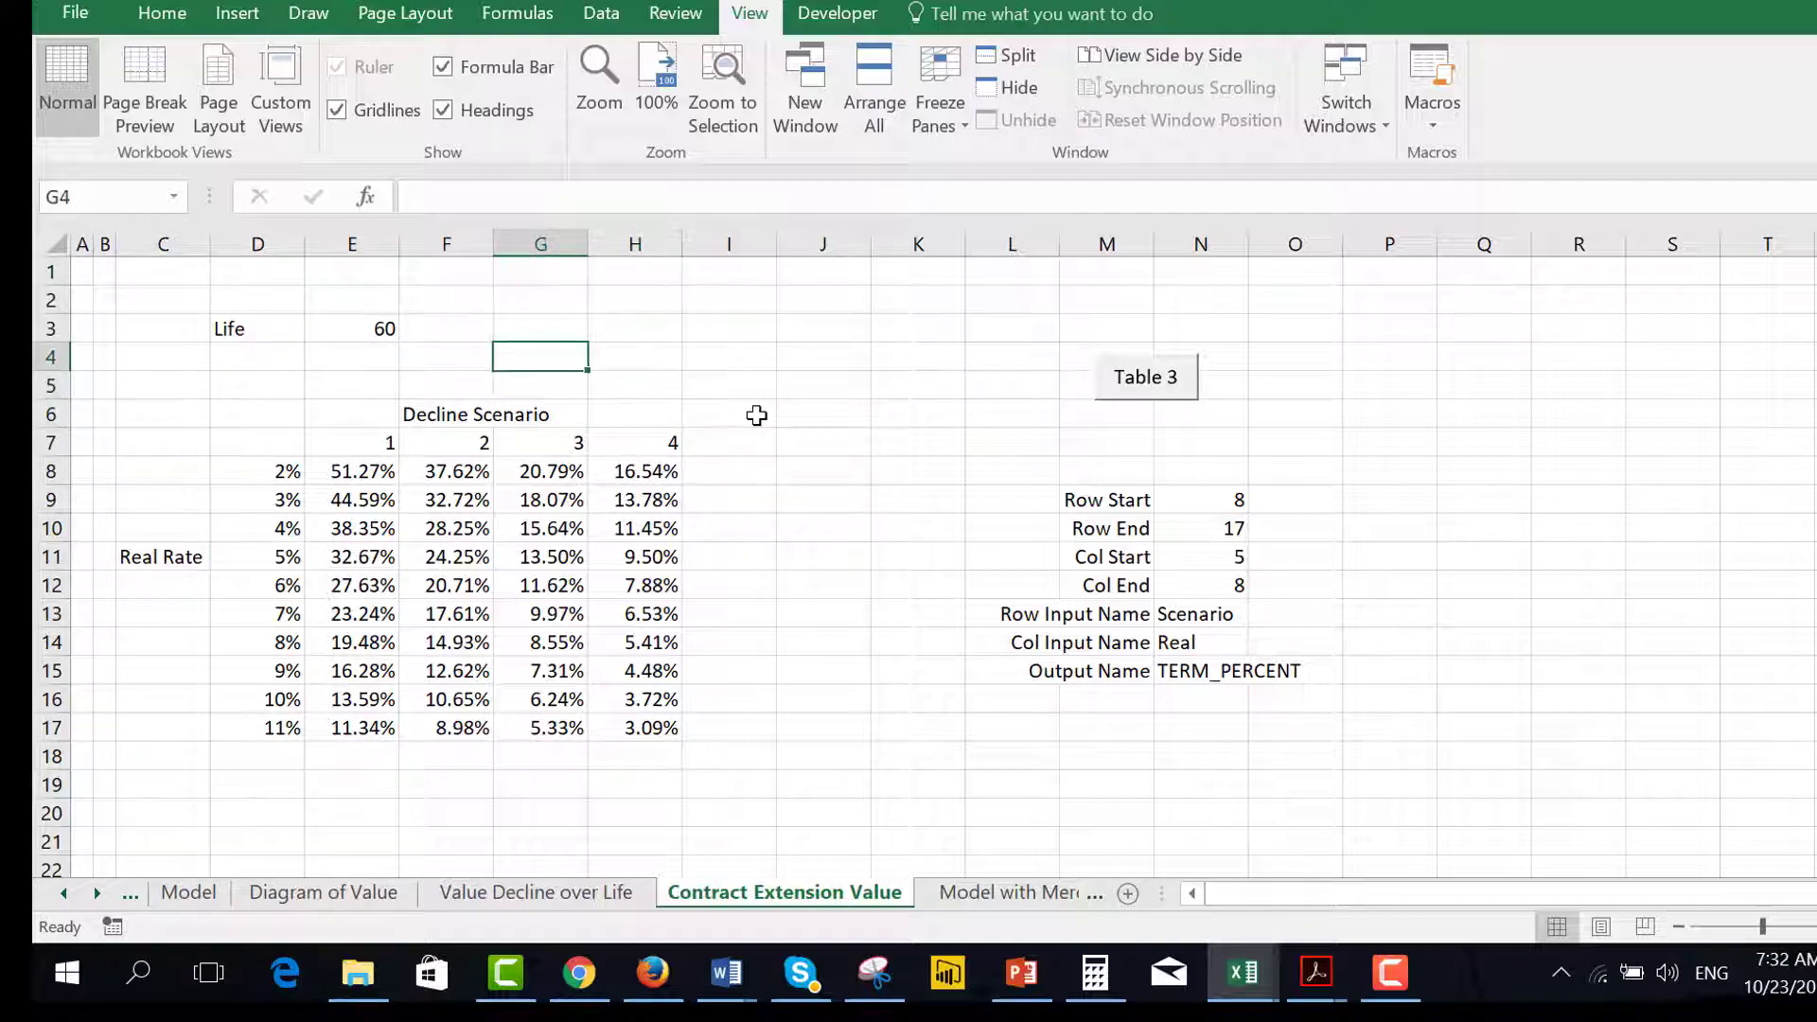
pyautogui.click(337, 110)
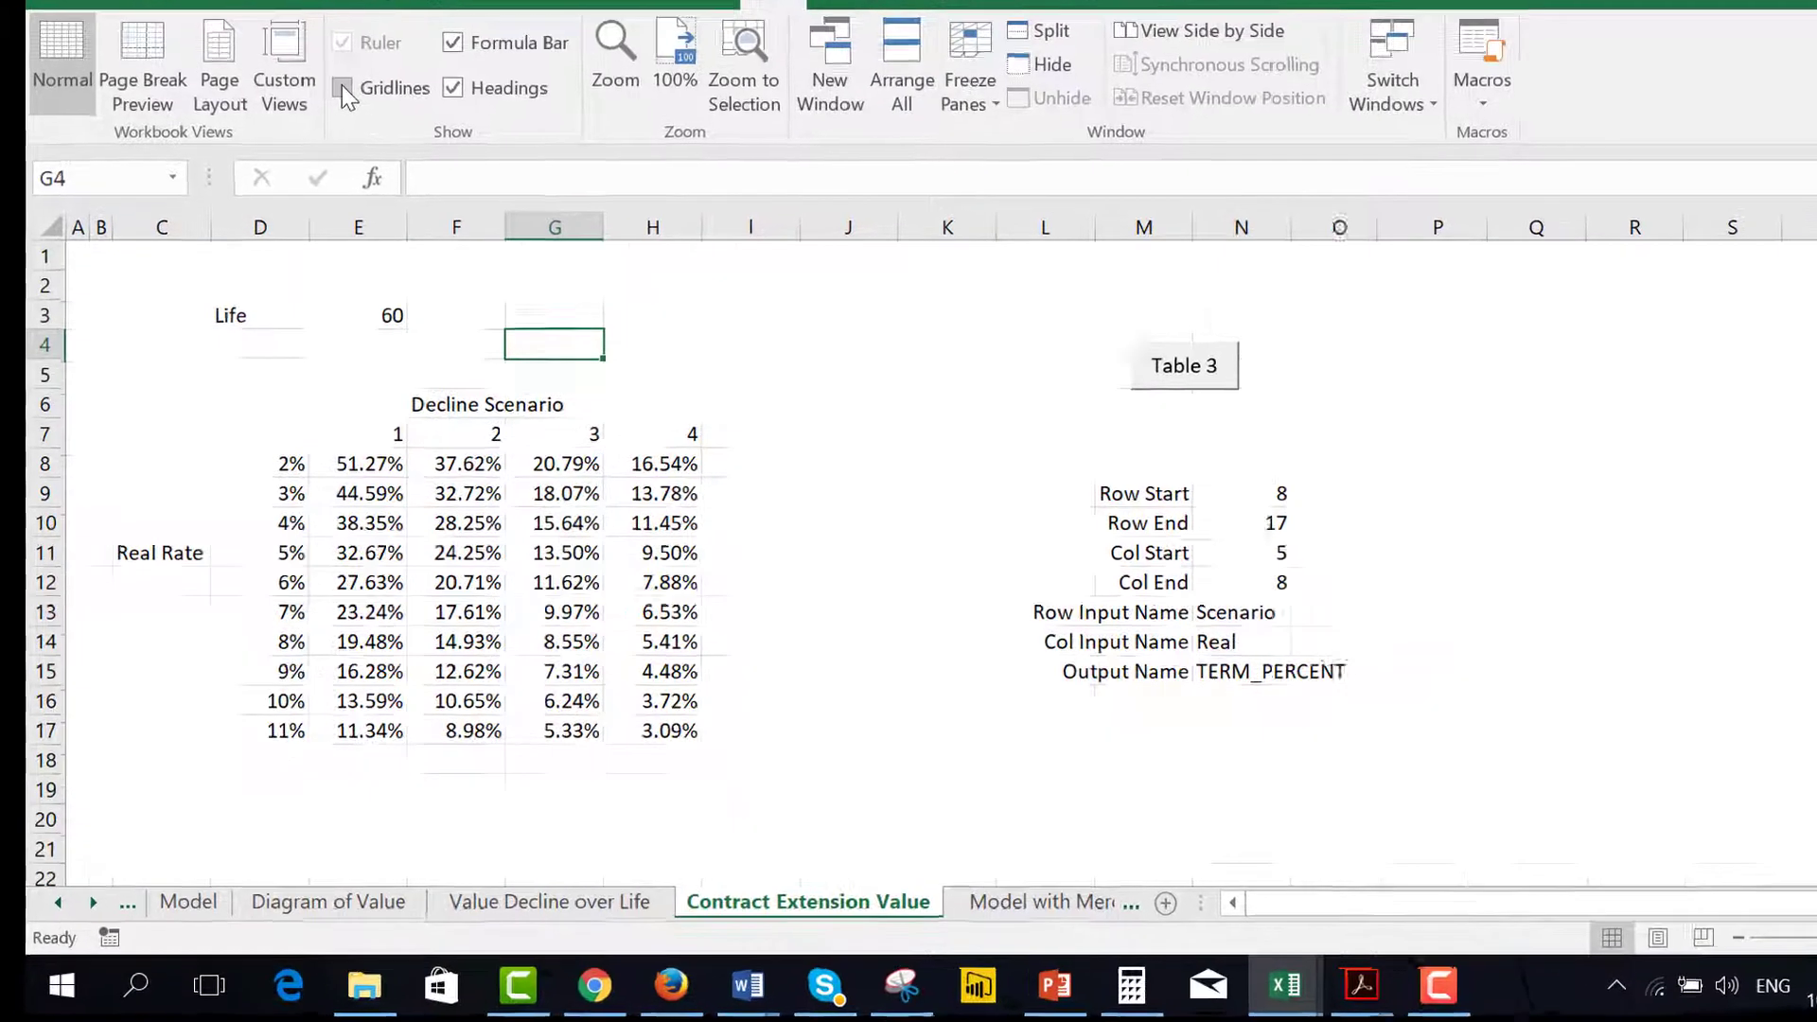
# Insert a blank row above the decline scenario numbers 1 to 4.
pyautogui.press('Down')
pyautogui.press('Down')
pyautogui.press('Down')
pyautogui.press('Left')
pyautogui.press('Left')
pyautogui.press('Up')
pyautogui.press('Right')
pyautogui.press('Down')
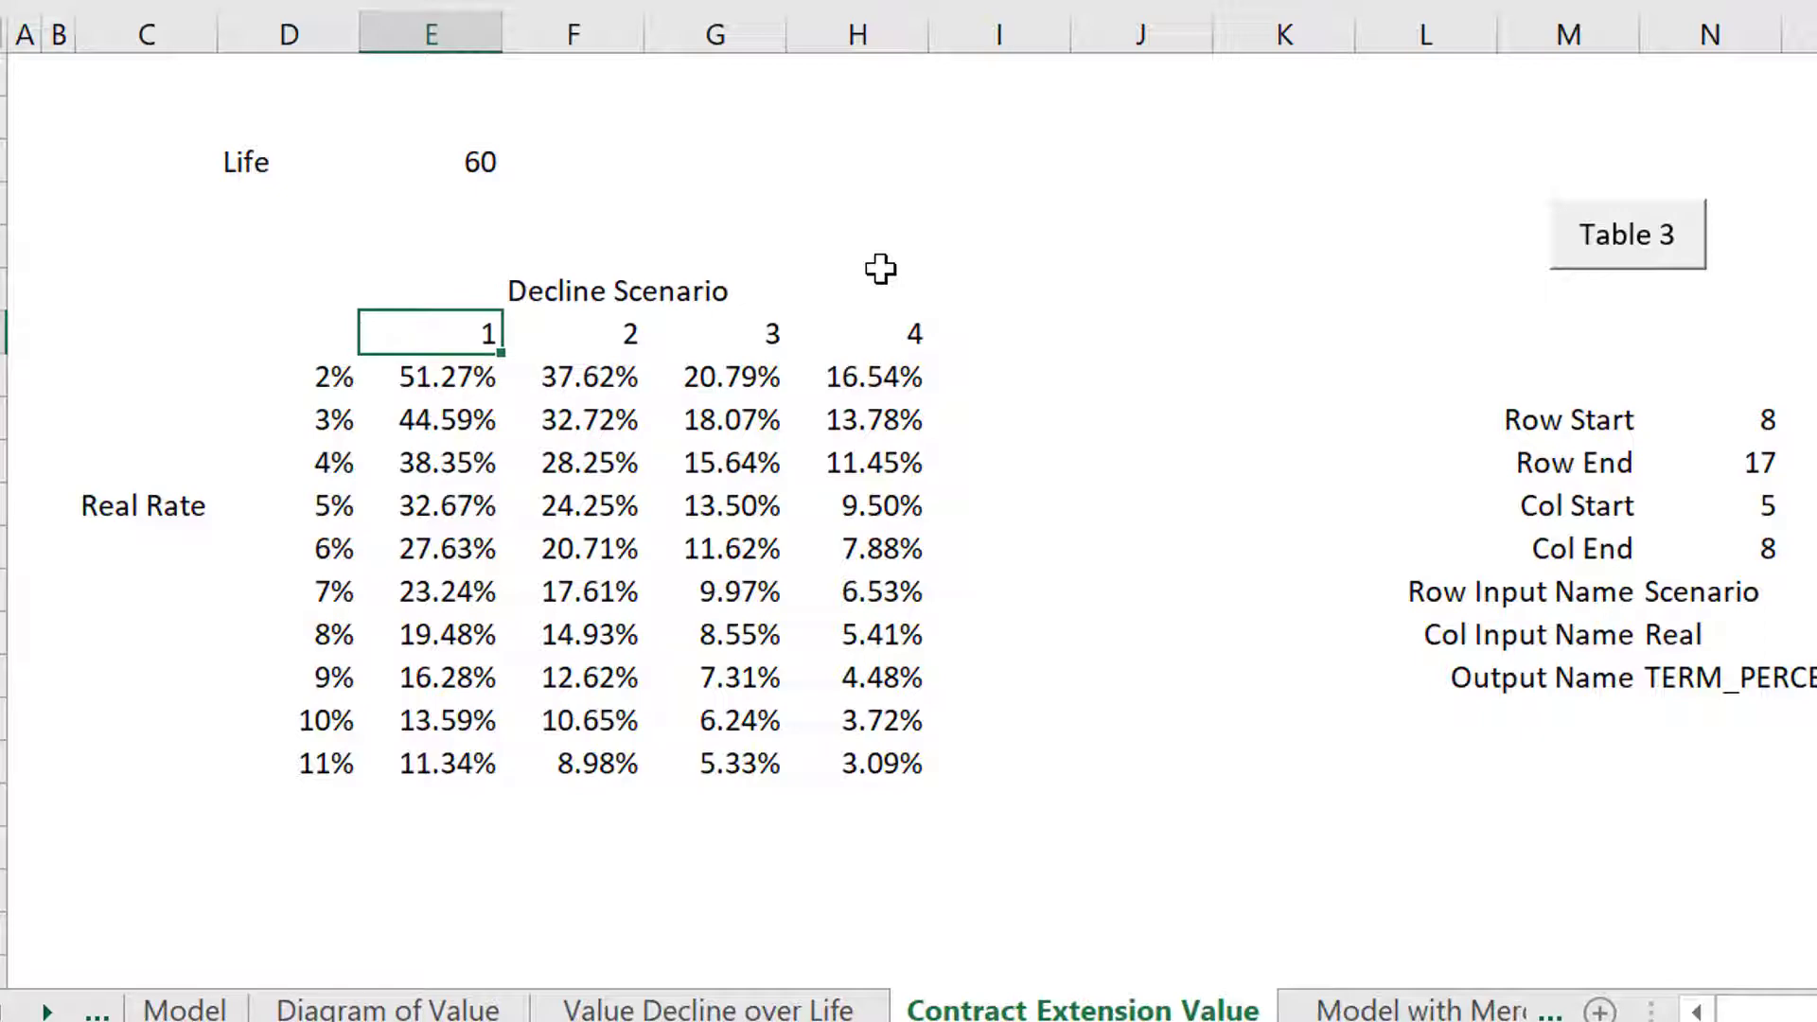
pyautogui.hotkey('shift', 'space')
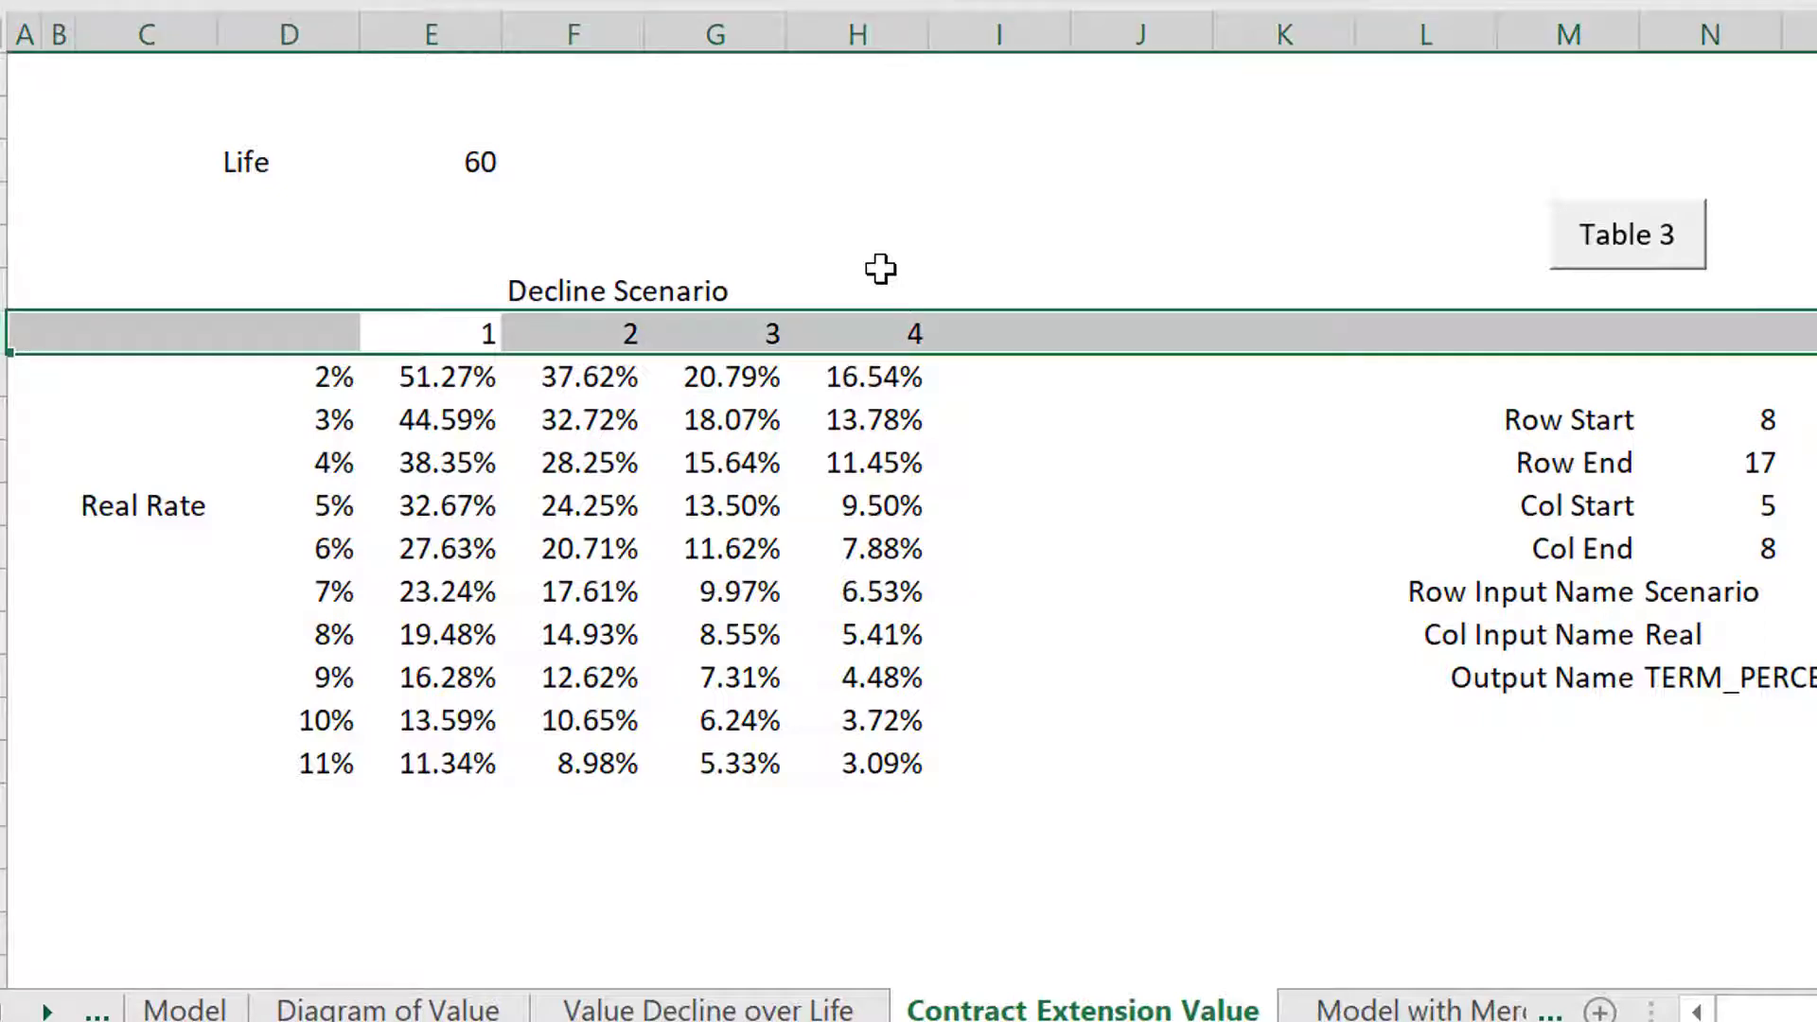
pyautogui.hotkey('ctrl', 'shift', '+')
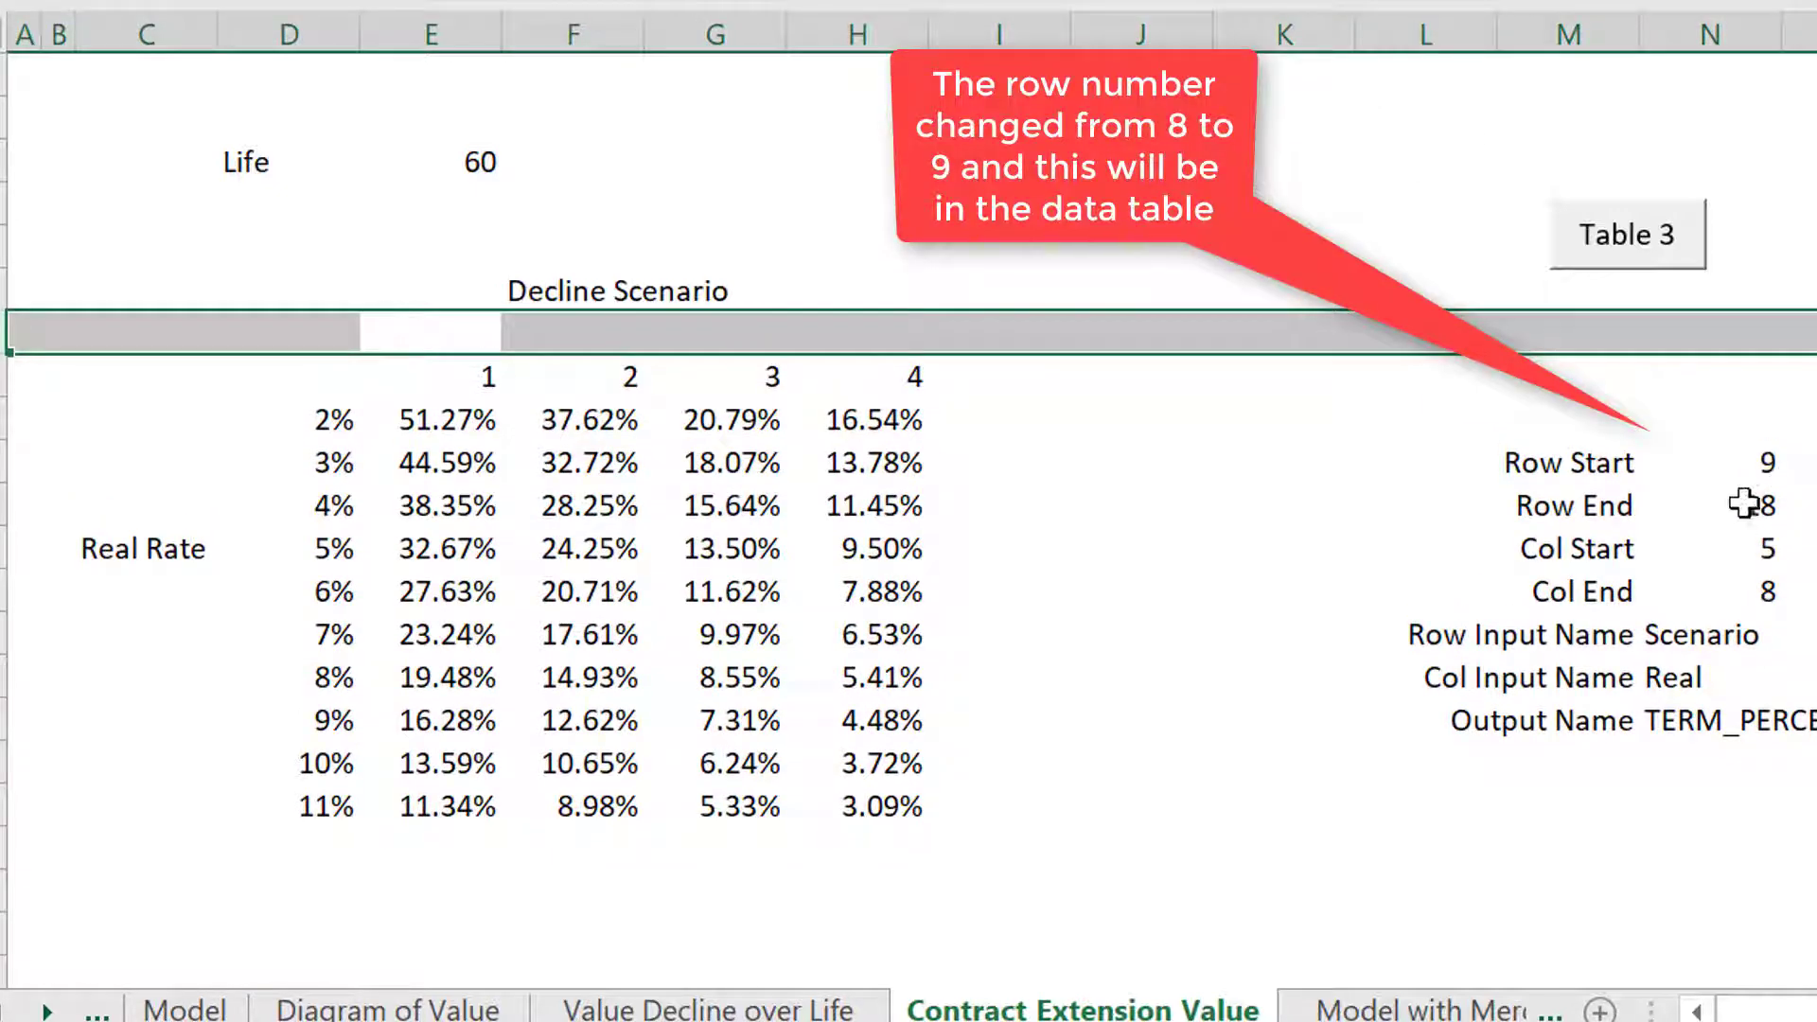
pyautogui.hotkey('shift', 'BackSpace')
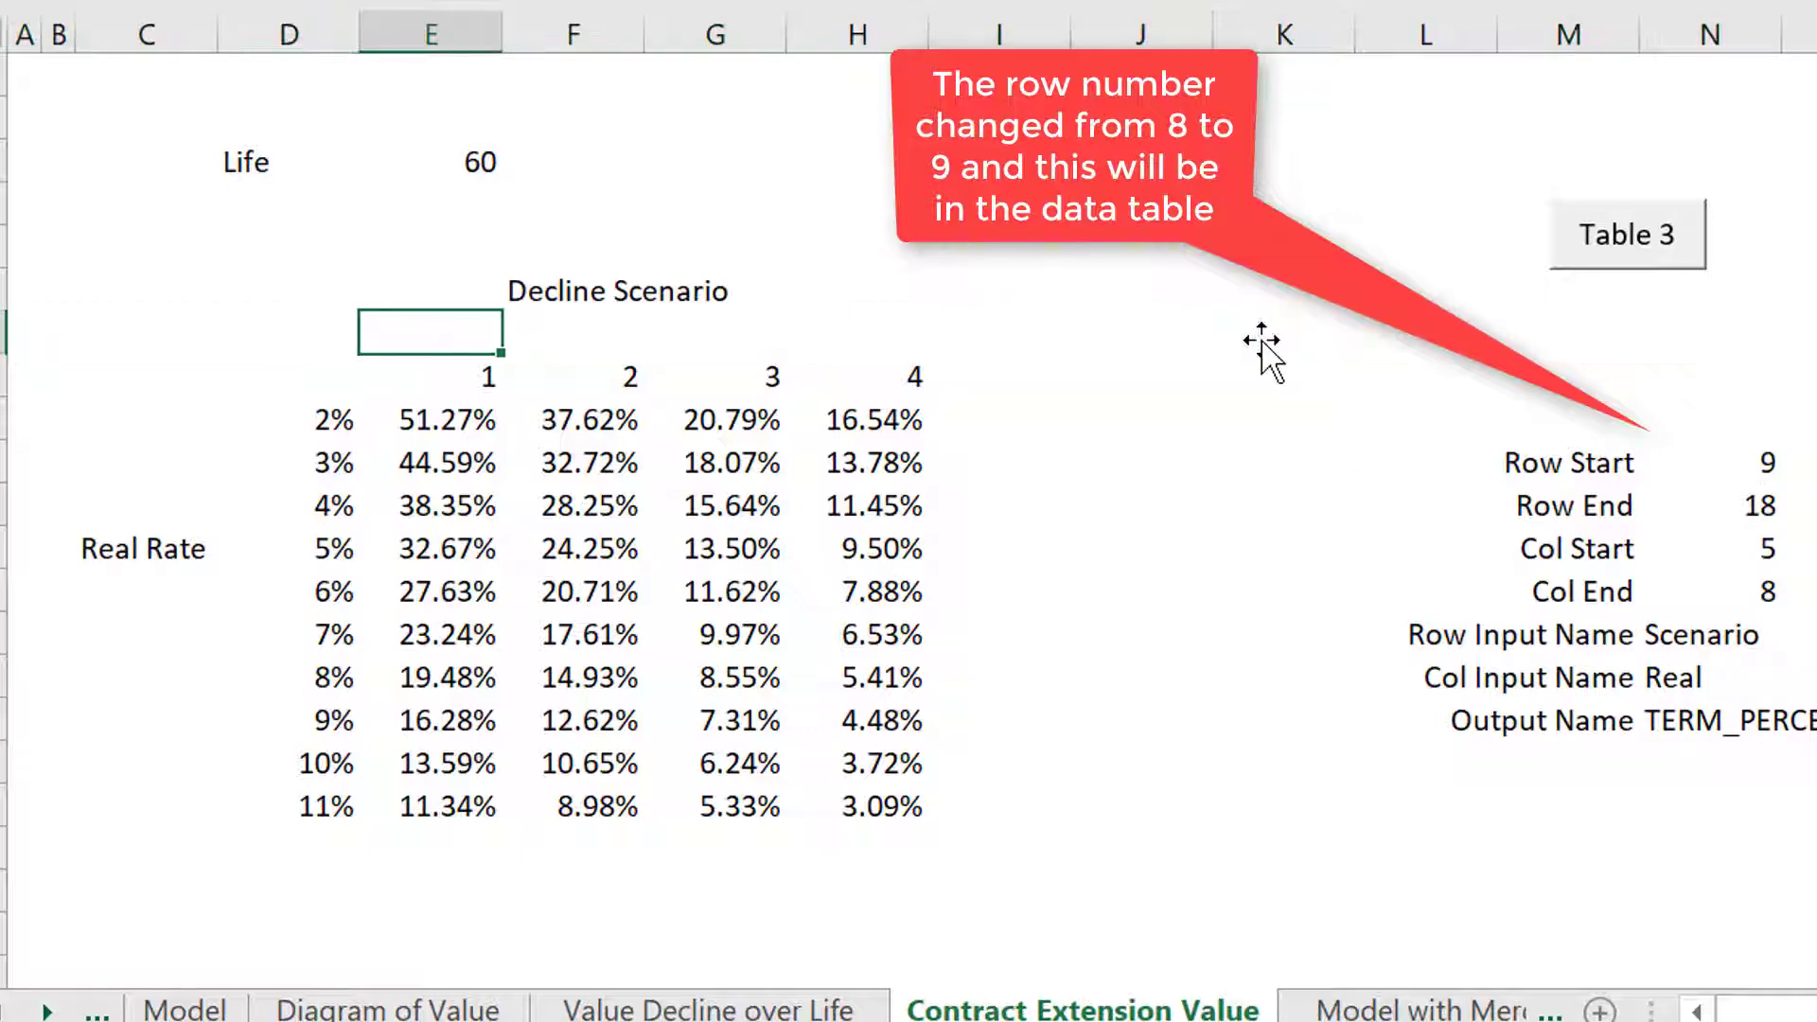
# Label the scenario 1 column "No Decline" in the blank row above its number.
pyautogui.write('No Ld')
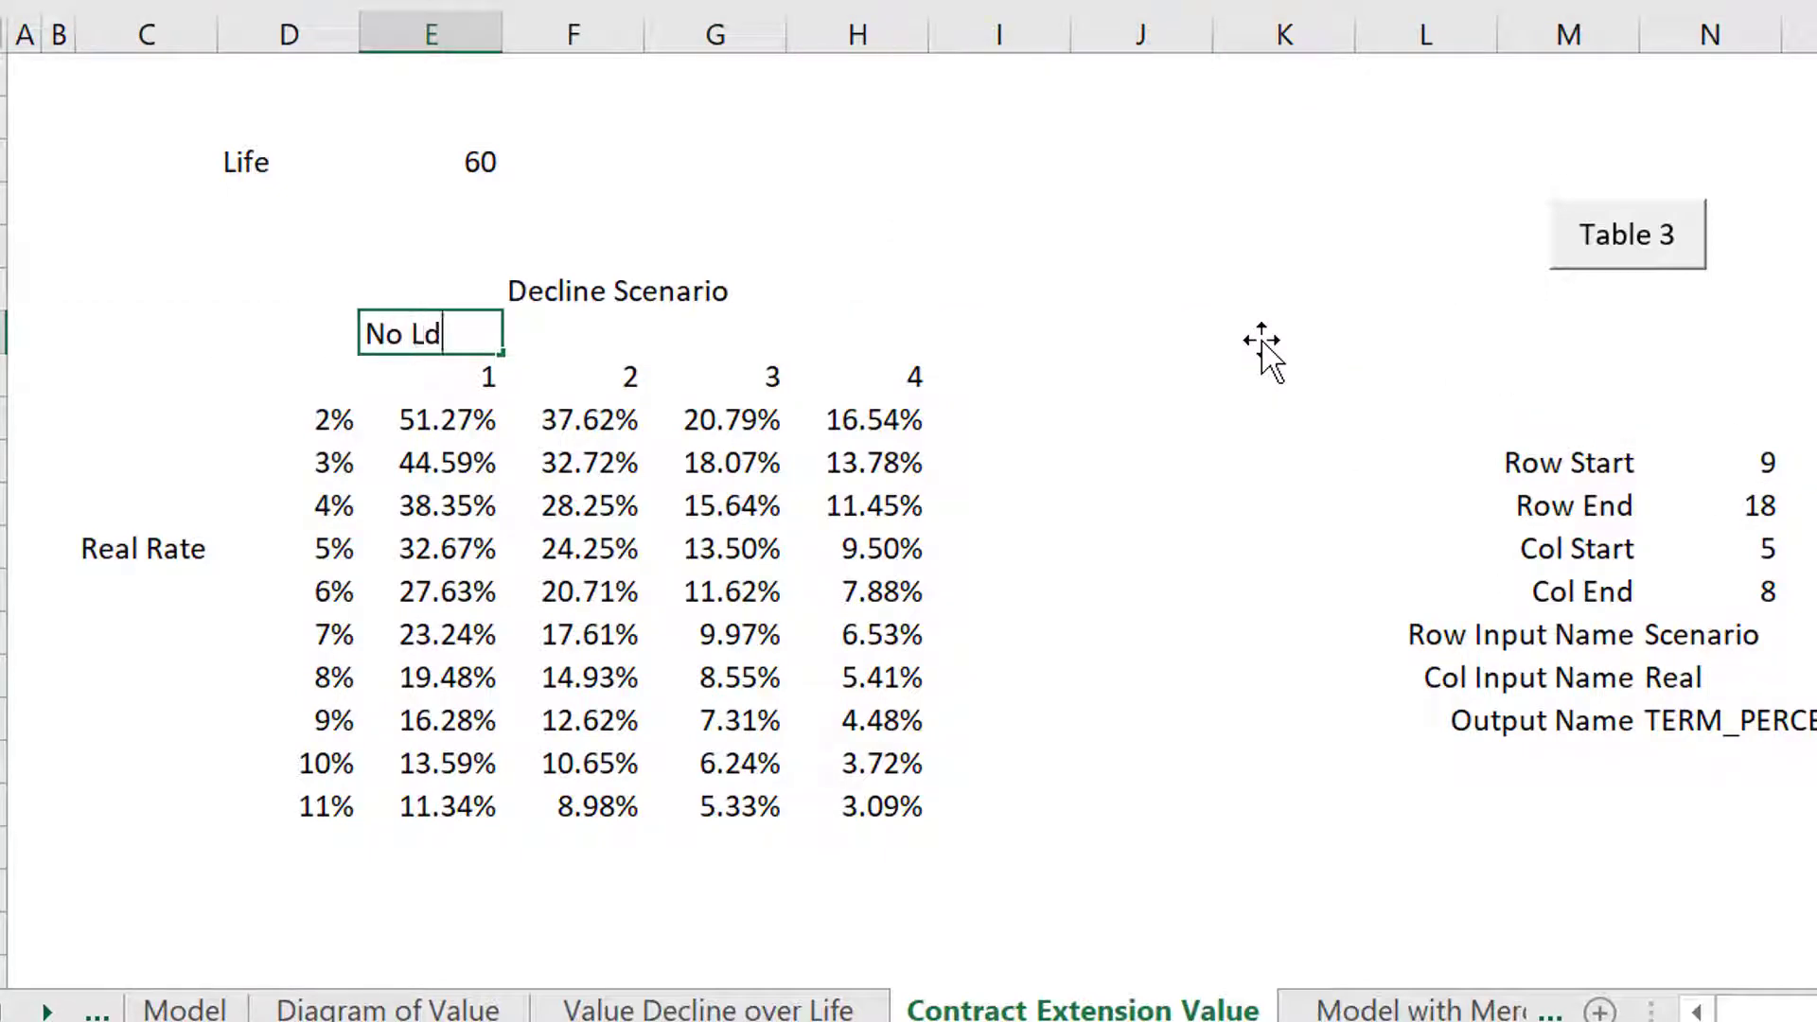
pyautogui.press('BackSpace')
pyautogui.press('BackSpace')
pyautogui.write('Decline')
pyautogui.press('Return')
# Label the scenario 4 column "Fast Decline" in the row above its number.
pyautogui.press('Up')
pyautogui.press('Right')
pyautogui.press('Right')
pyautogui.press('Right')
pyautogui.write('Flas')
pyautogui.press('BackSpace')
pyautogui.press('BackSpace')
pyautogui.press('BackSpace')
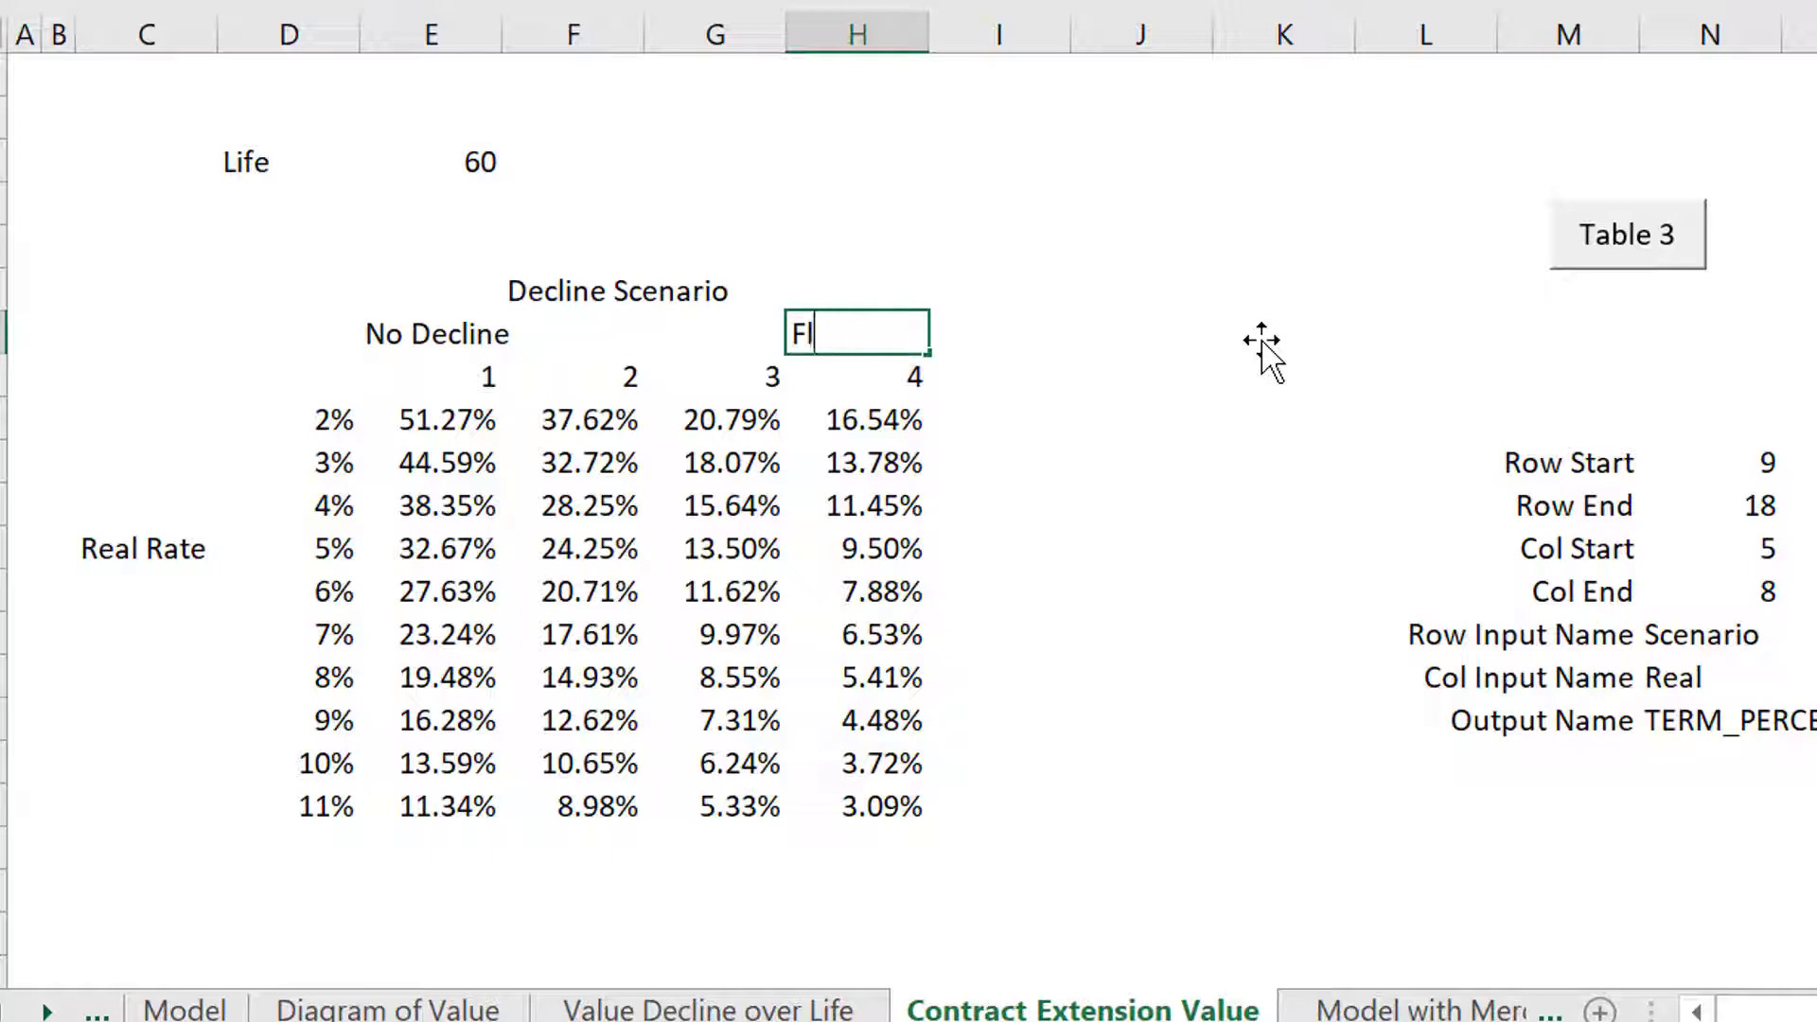
pyautogui.write('ast Decline')
pyautogui.press('Return')
# Label the scenario 2 column "Medium" in the row above its number.
pyautogui.press('Left')
pyautogui.press('Up')
pyautogui.press('Left')
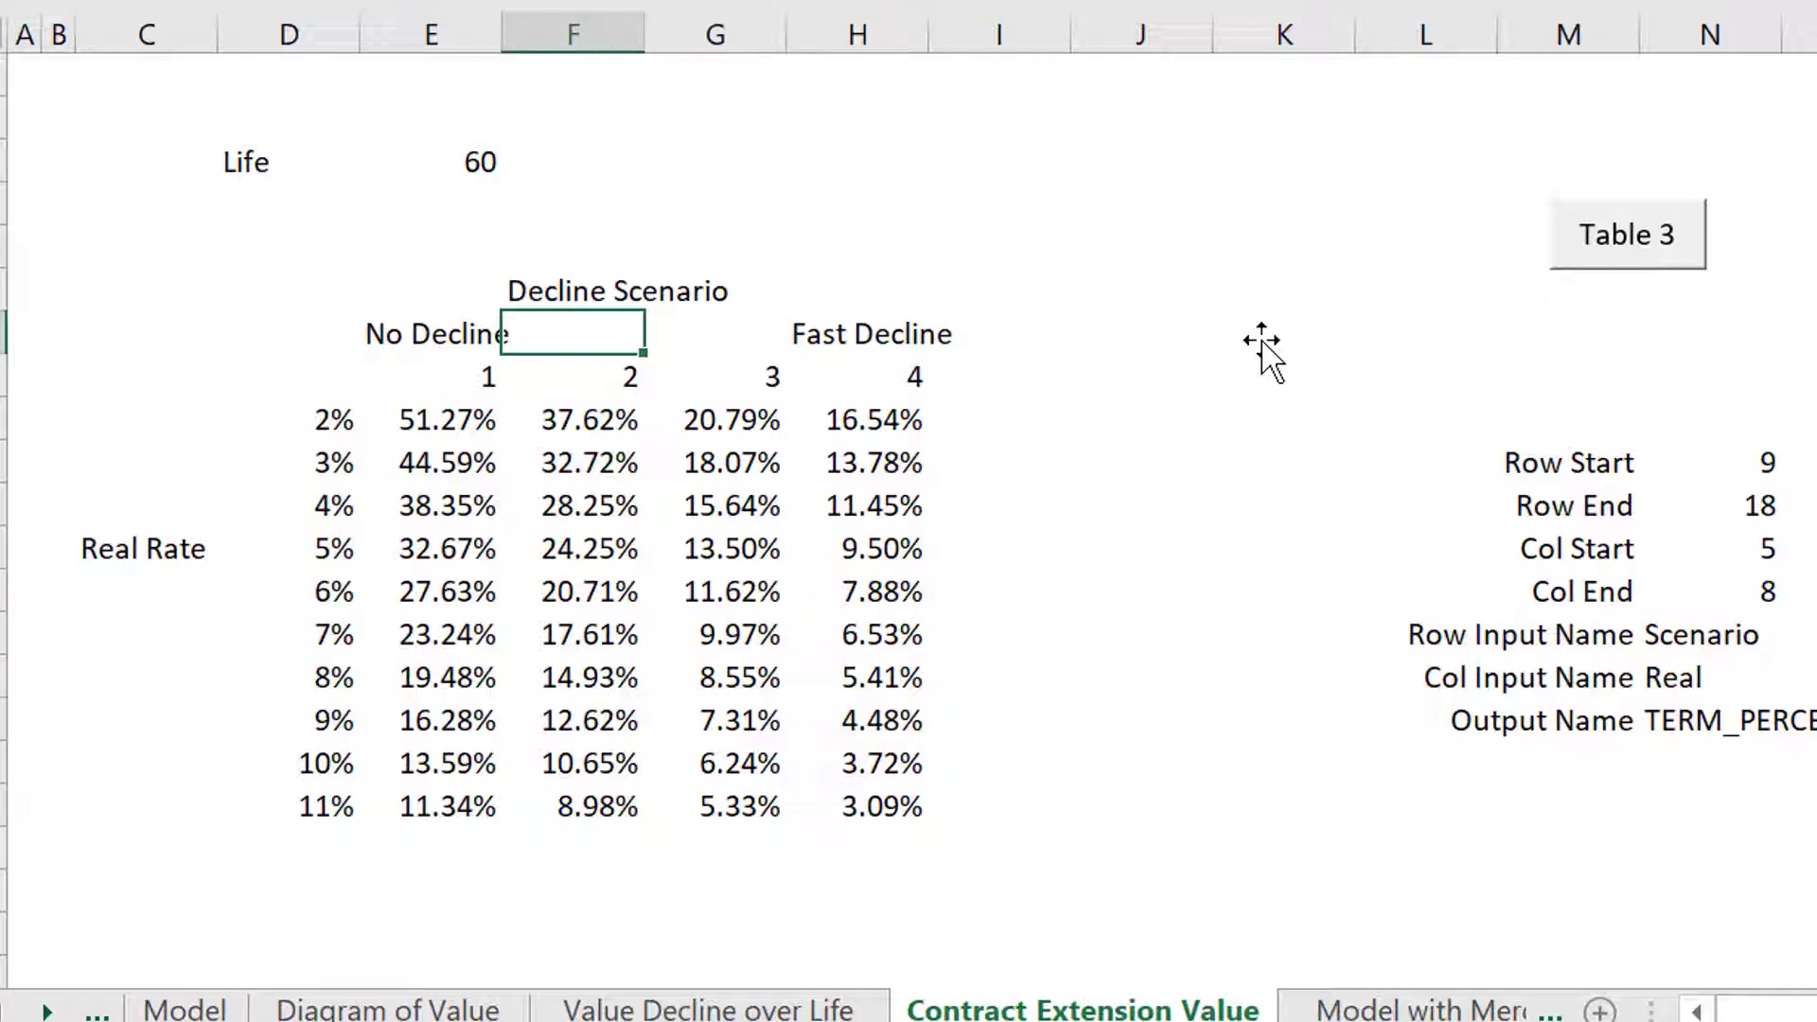
pyautogui.write('Medimu')
pyautogui.press('BackSpace')
pyautogui.write('h')
pyautogui.press('BackSpace')
pyautogui.press('BackSpace')
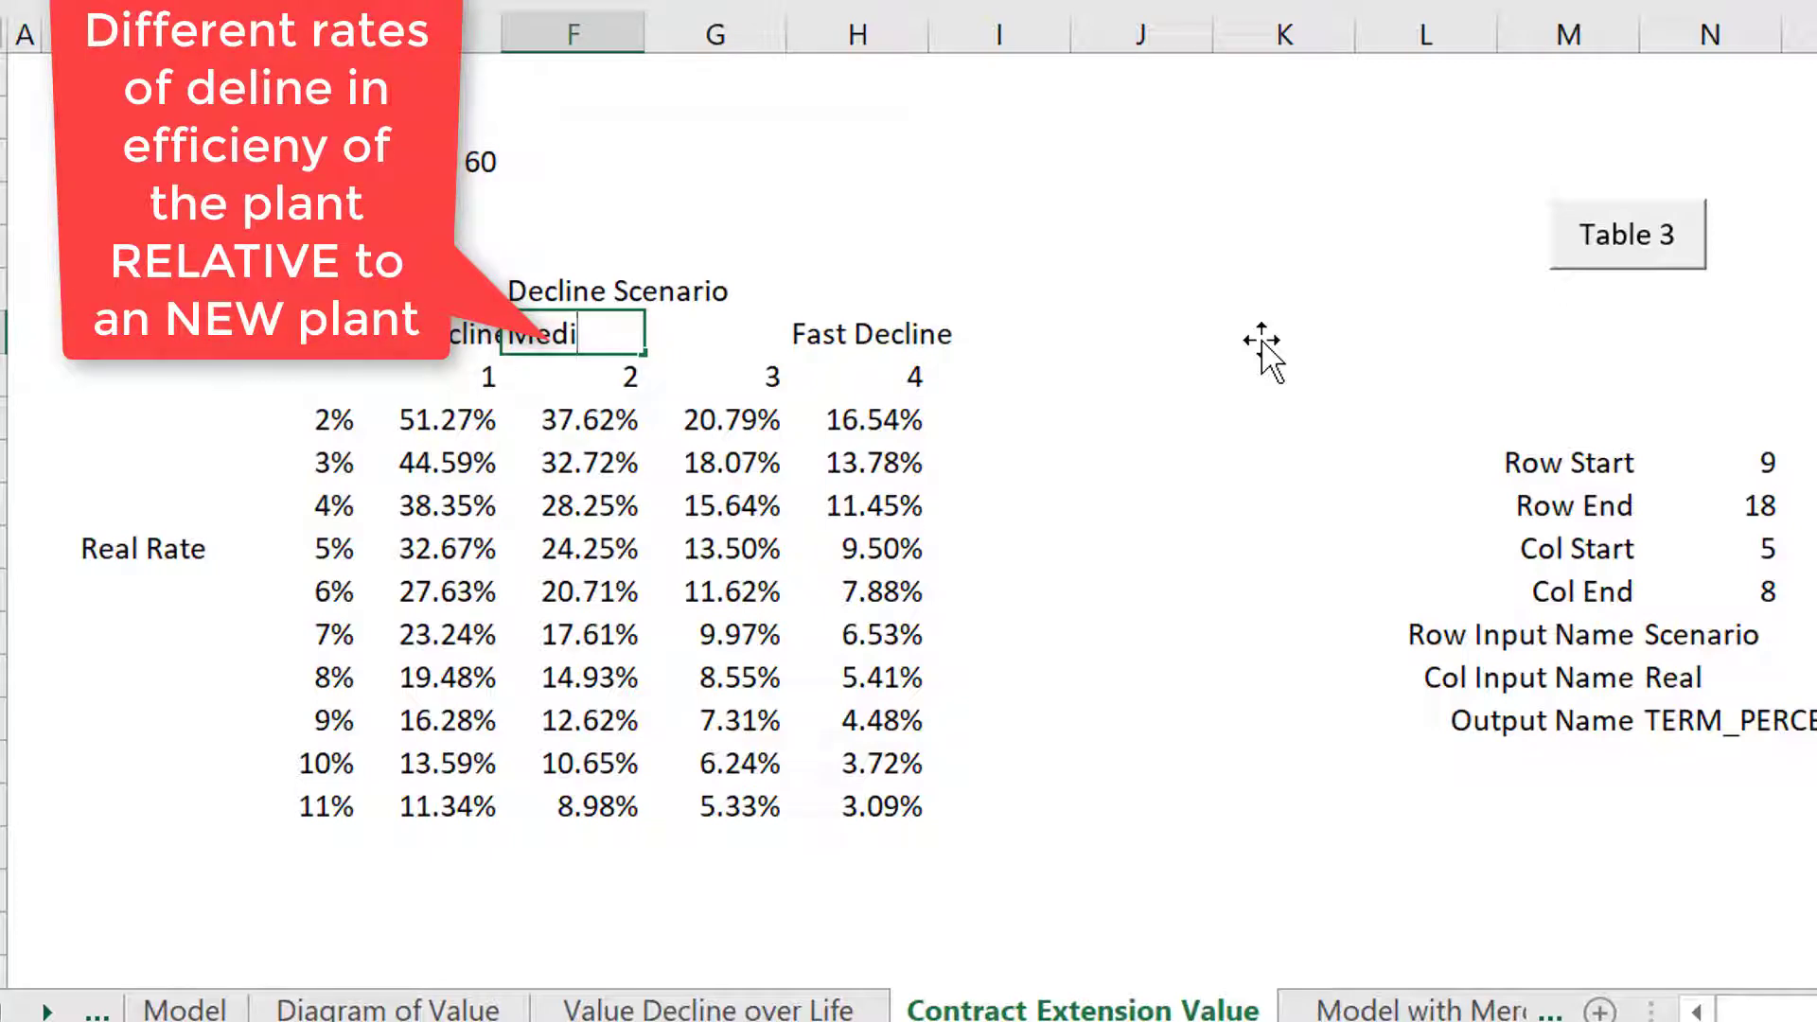
pyautogui.write('um')
pyautogui.press('Tab')
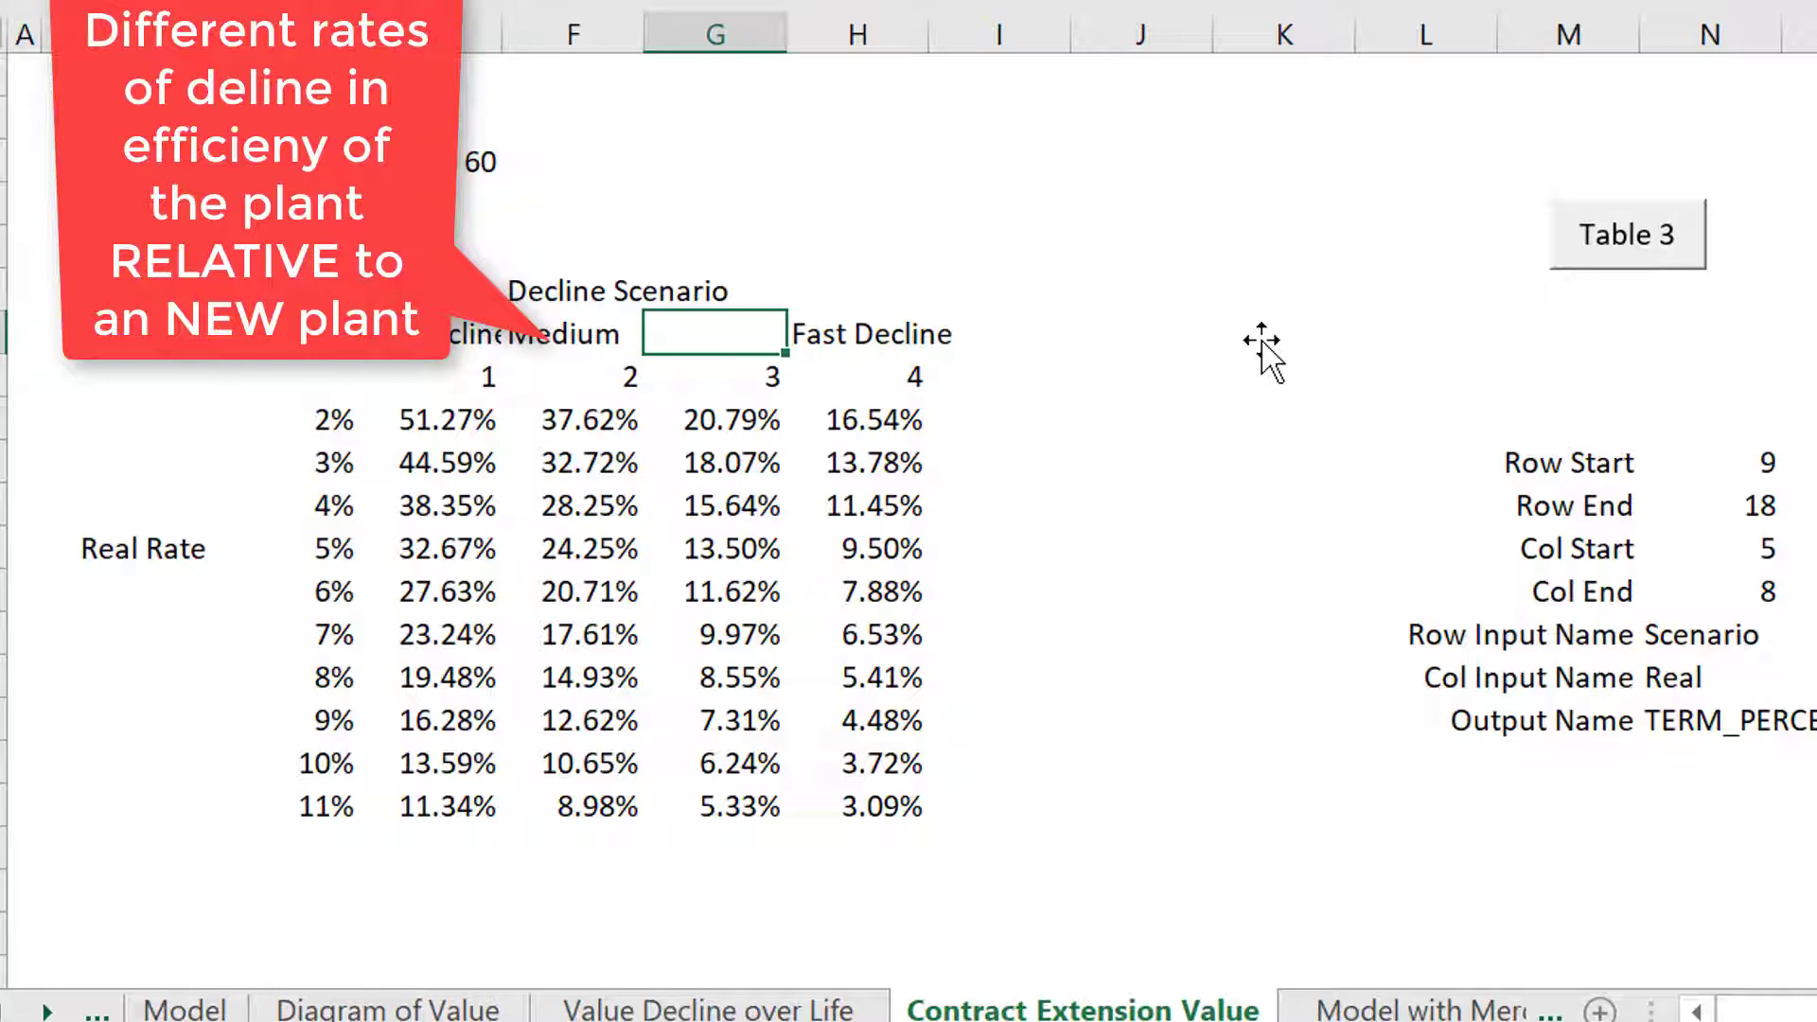
# Enter the label "Bid Decline" above scenario number 3.
pyautogui.write('Bid Decli')
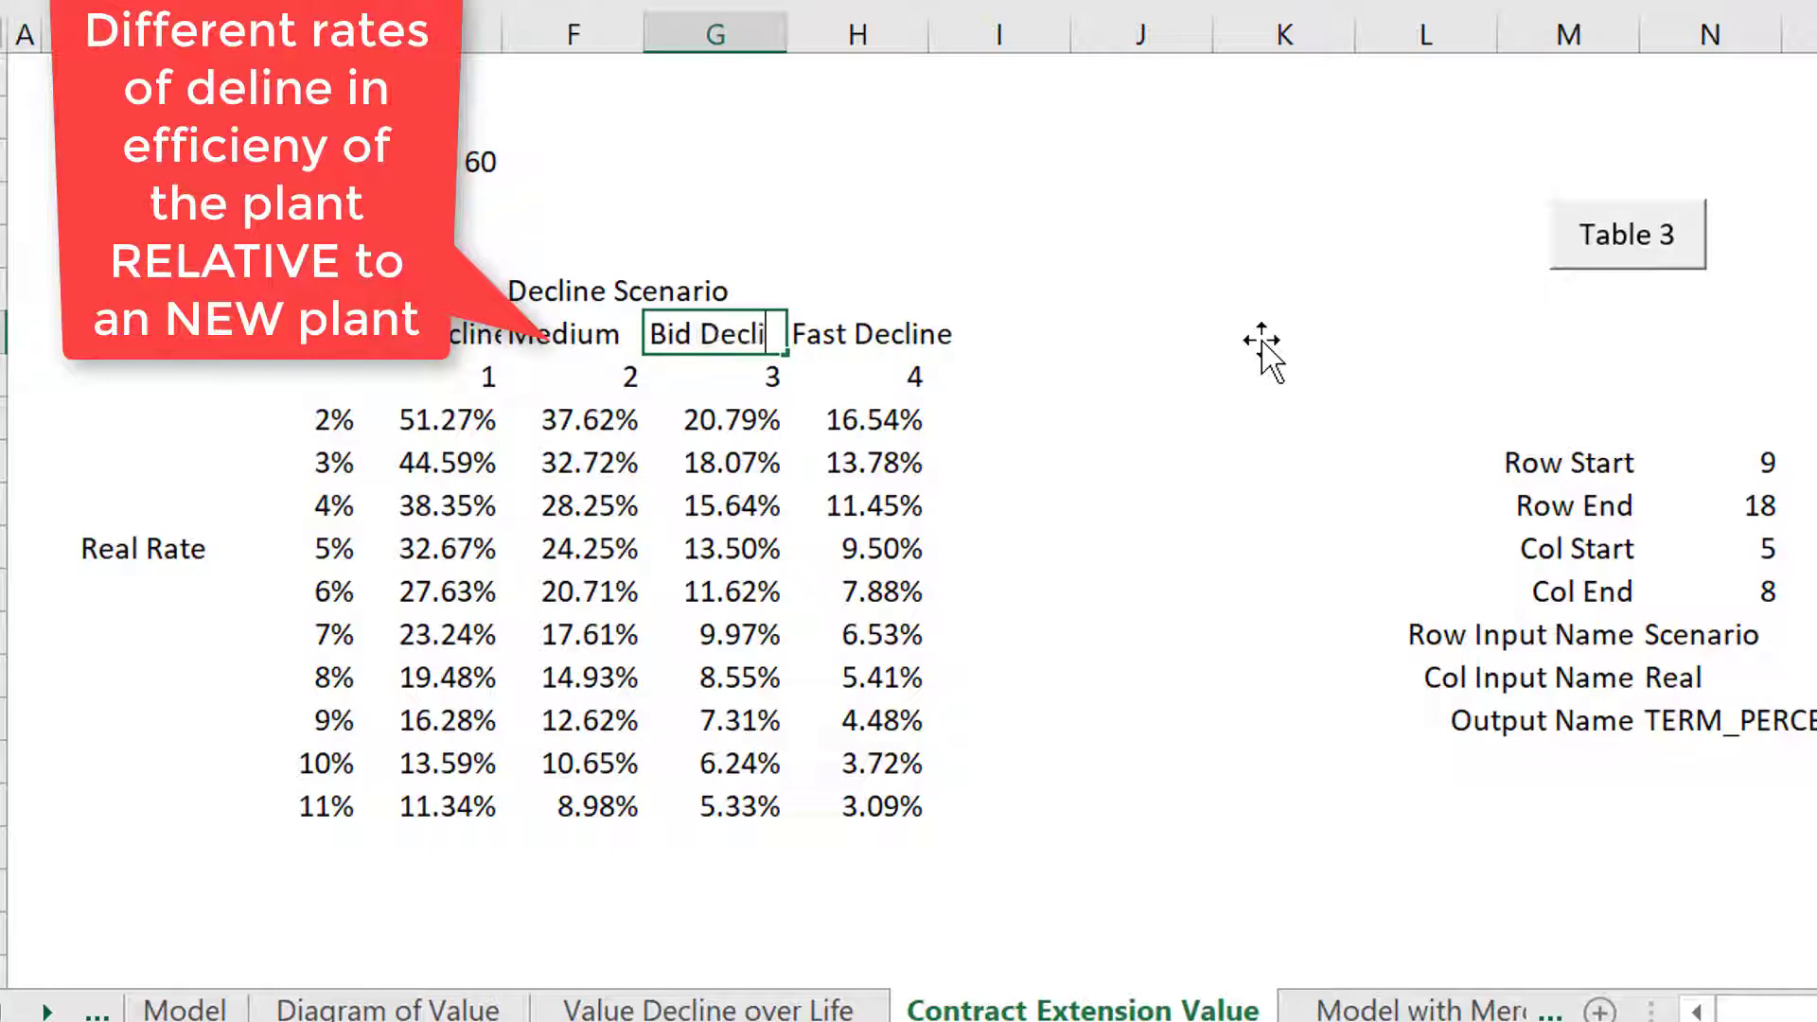
pyautogui.write('ne')
pyautogui.press('Return')
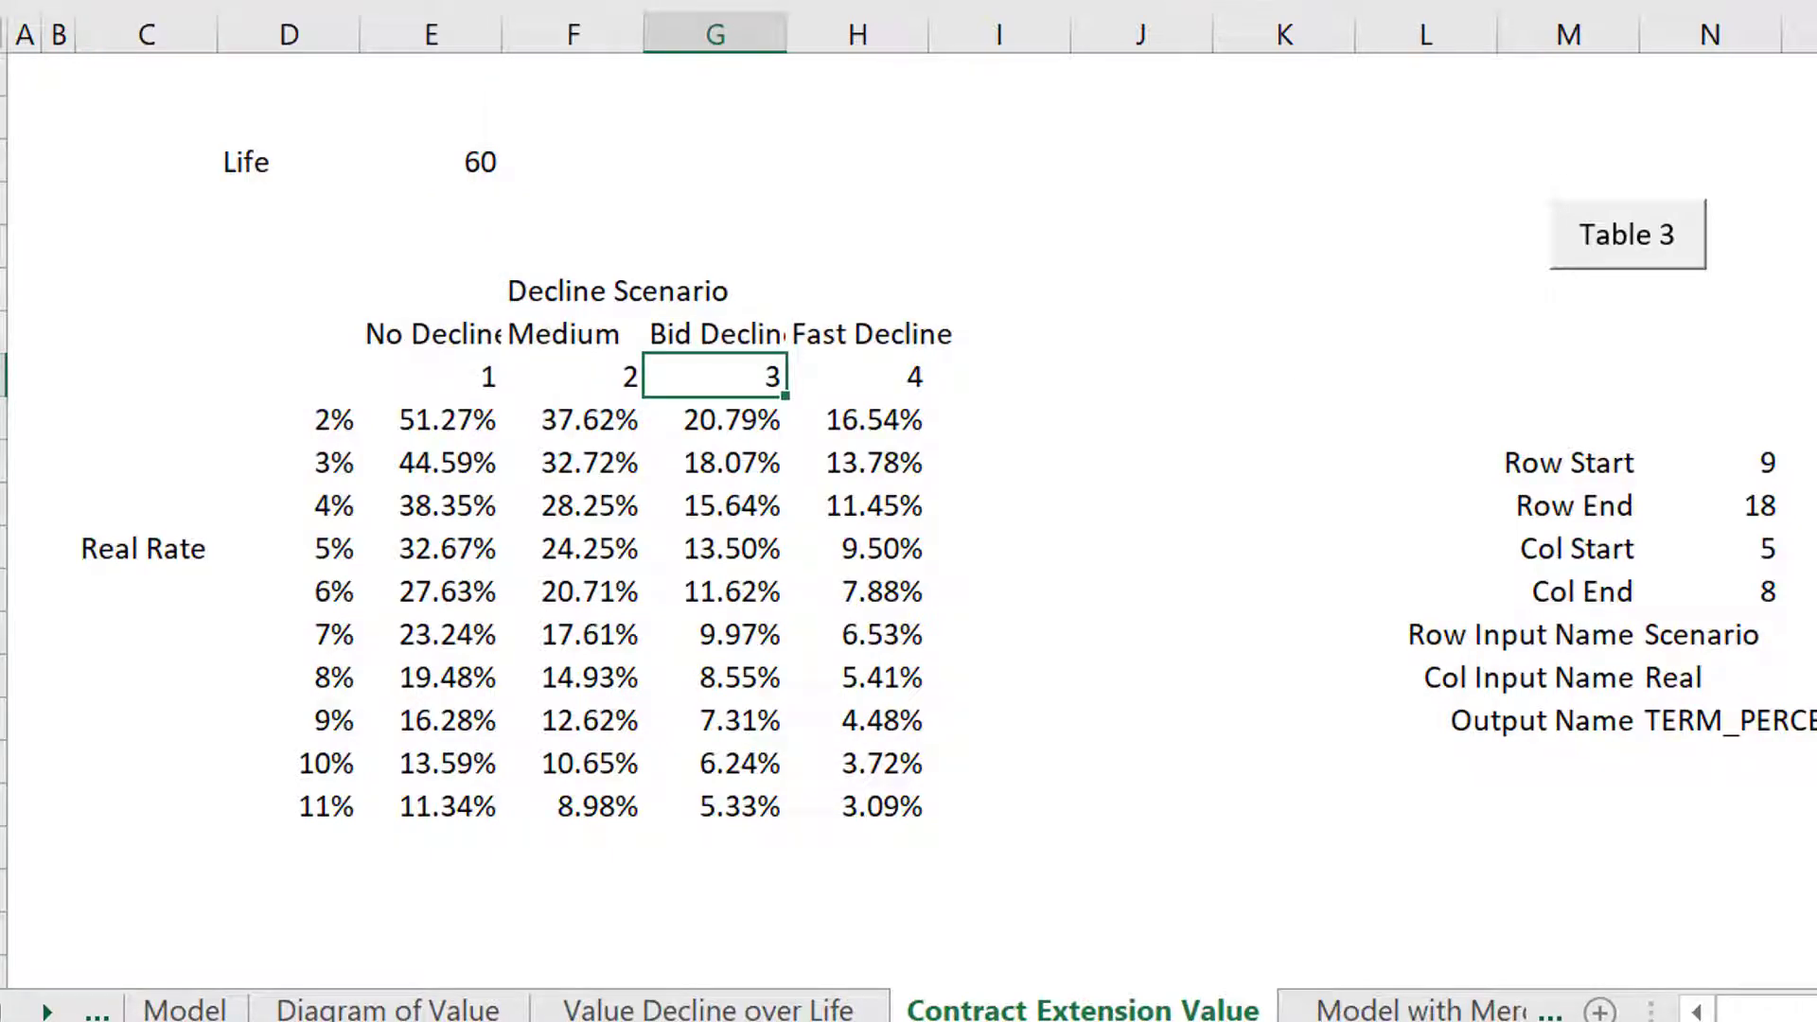
# Widen columns E through H together so the scenario labels fit.
pyautogui.moveTo(426, 11); pyautogui.dragTo(1018, 55)
pyautogui.press('Left')
pyautogui.press('Down')
pyautogui.press('Down')
pyautogui.press('Down')
pyautogui.press('Down')
pyautogui.press('Down')
pyautogui.press('Down')
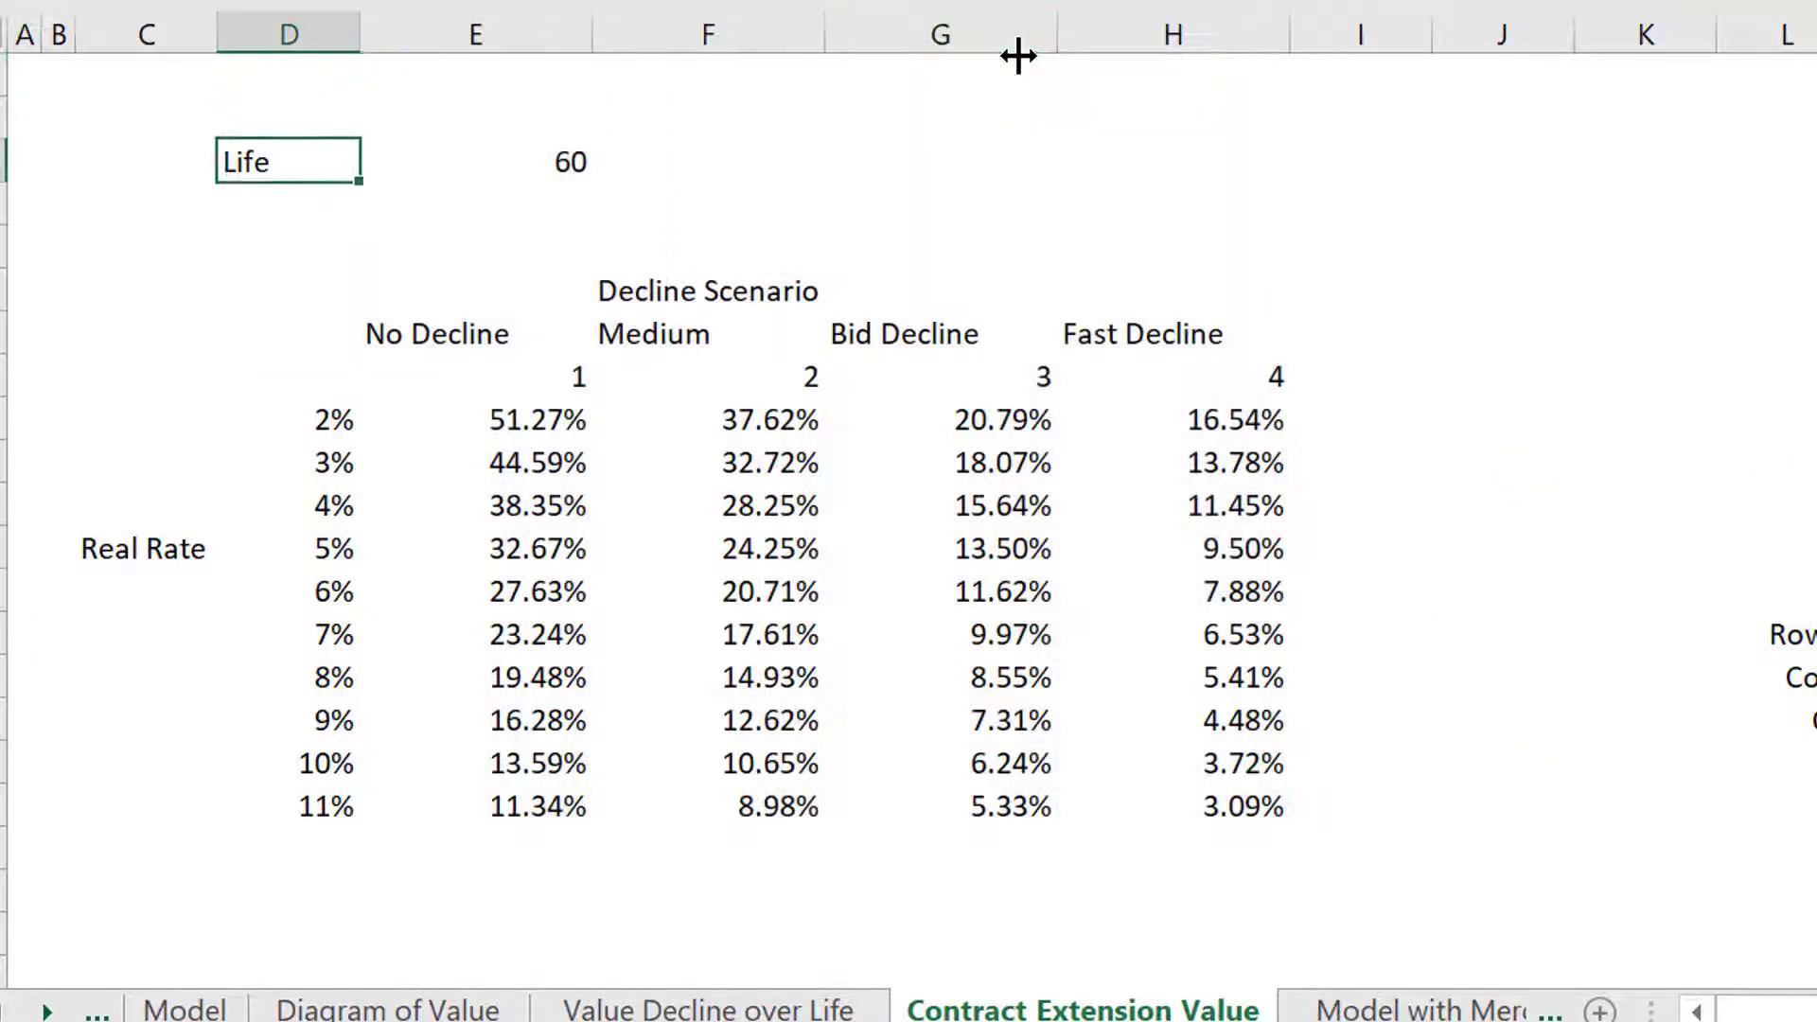
pyautogui.press('Down')
pyautogui.press('Down')
pyautogui.press('Down')
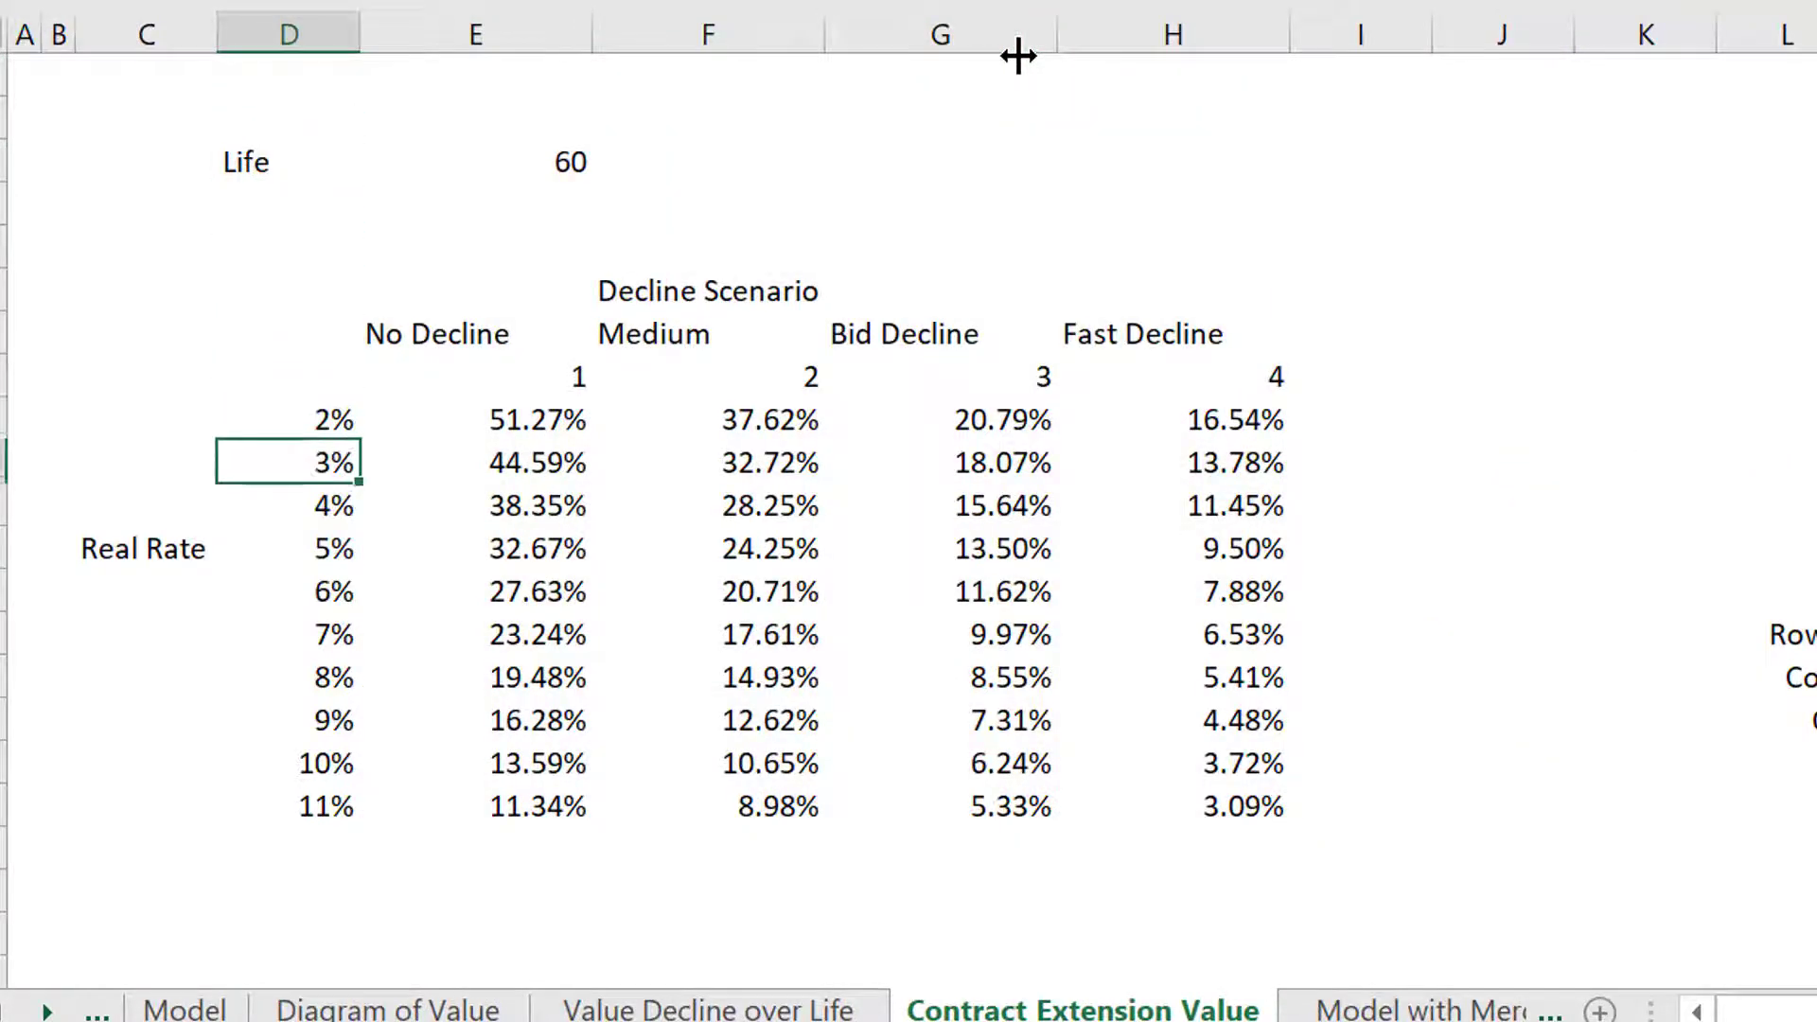
# Look through the assumptions on the Value Decline over Life sheet and check the formula behind Useful Operating Life.
pyautogui.hotkey('ctrl', 'pageup')
pyautogui.press('Up')
pyautogui.press('Up')
pyautogui.press('Up')
pyautogui.press('Up')
pyautogui.press('Up')
pyautogui.press('Up')
pyautogui.press('Up')
pyautogui.press('Up')
pyautogui.press('Up')
pyautogui.press('Up')
pyautogui.press('Up')
pyautogui.press('Up')
pyautogui.press('Up')
pyautogui.press('Up')
pyautogui.press('Up')
pyautogui.press('Up')
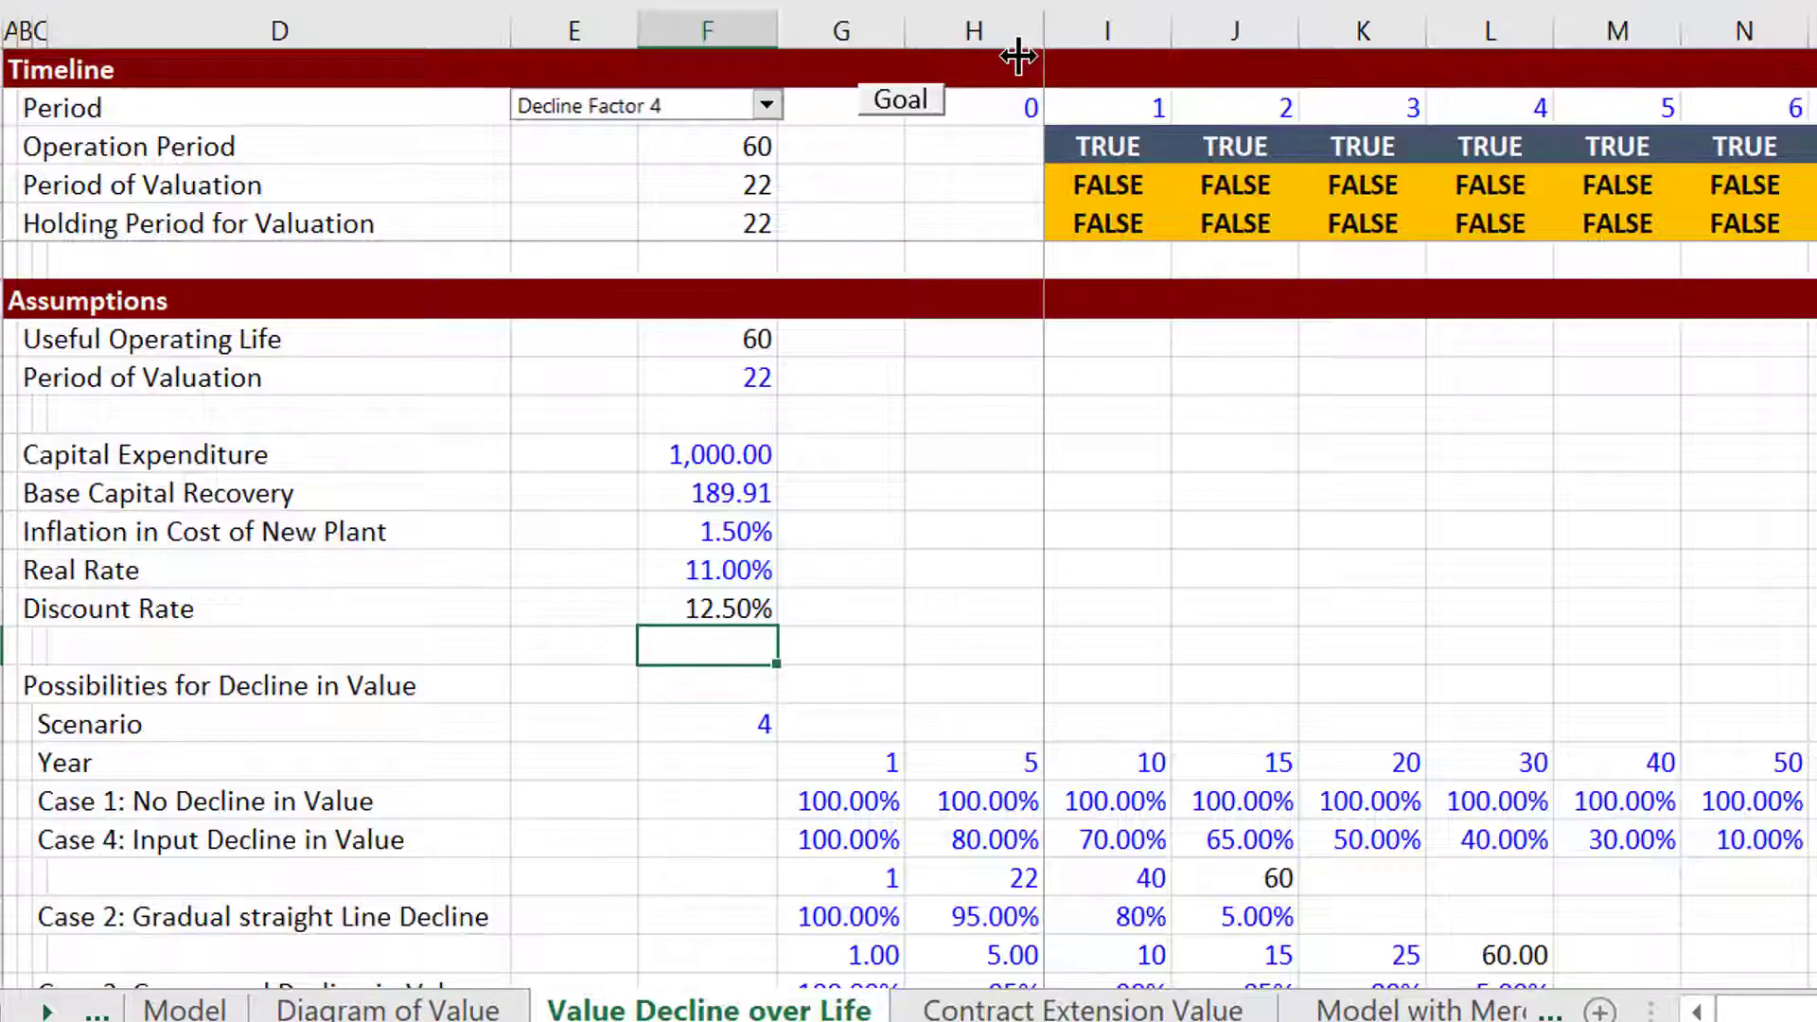
pyautogui.press('Down')
pyautogui.press('Down')
pyautogui.press('Down')
pyautogui.press('Down')
pyautogui.press('Down')
pyautogui.press('Down')
pyautogui.press('Down')
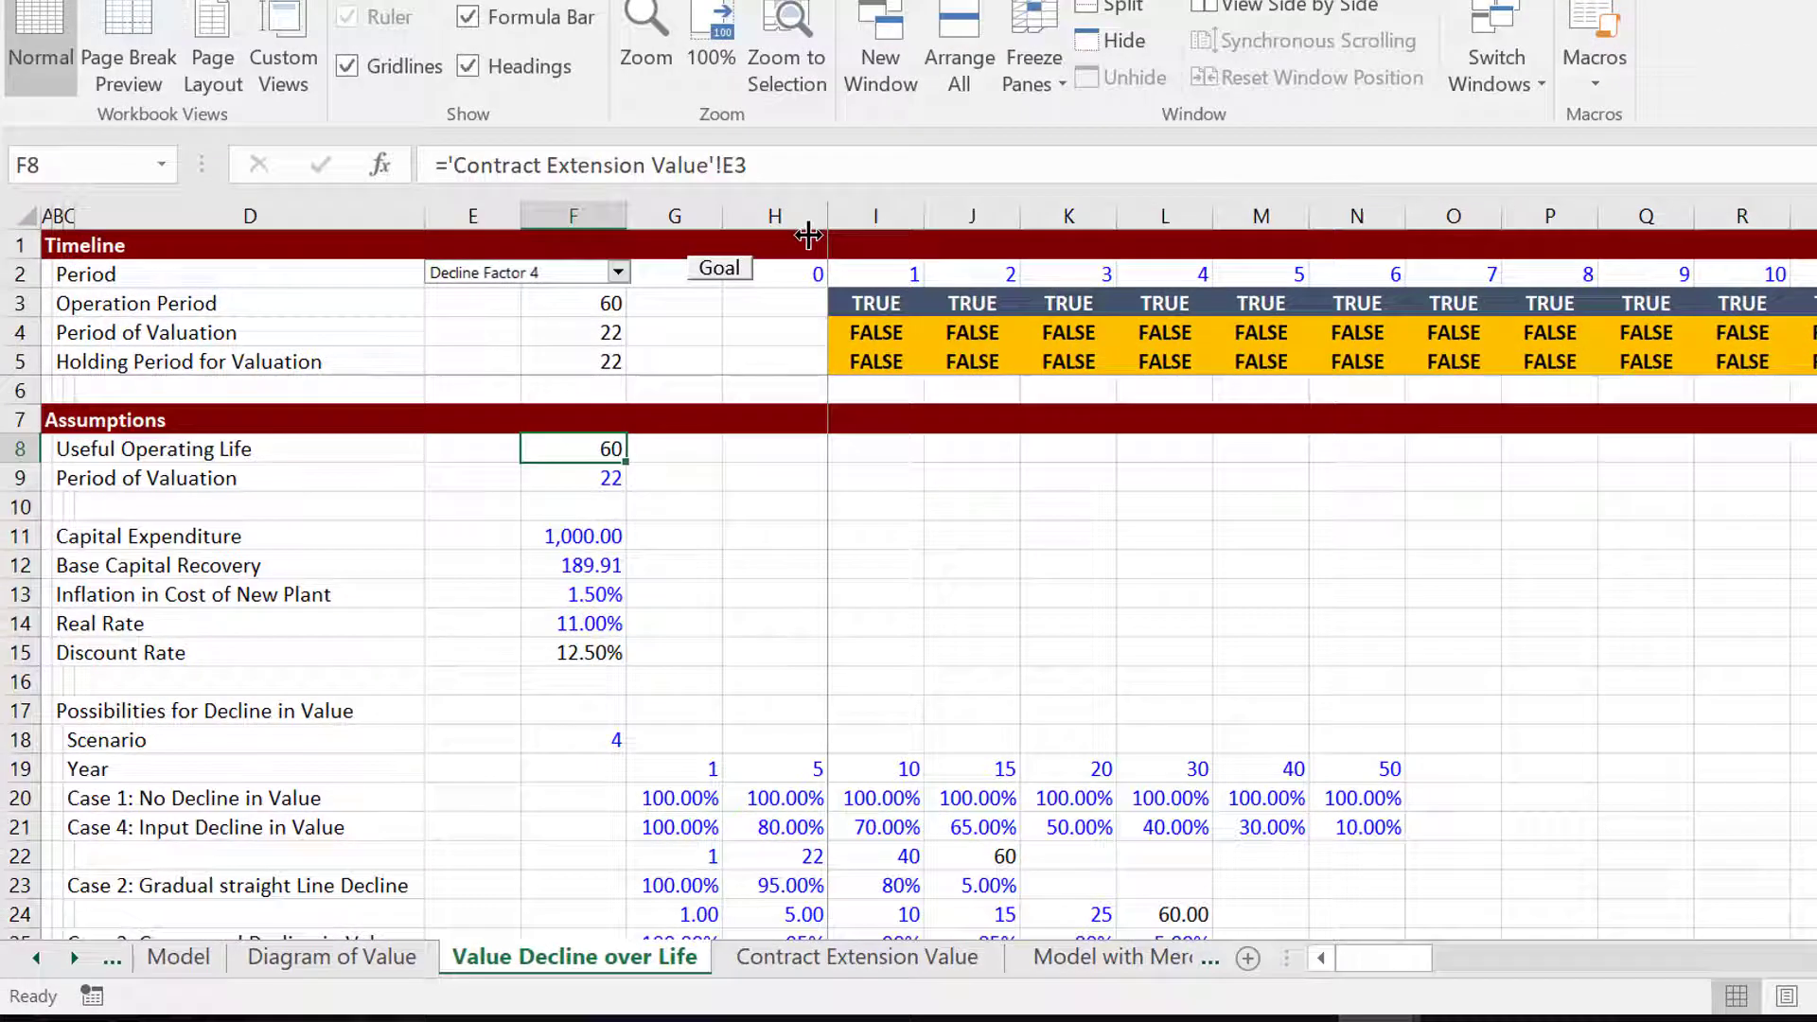
# Set the Life value in cell E3 of the Contract Extension Value sheet to 50.
pyautogui.hotkey('ctrl', 'pageup')
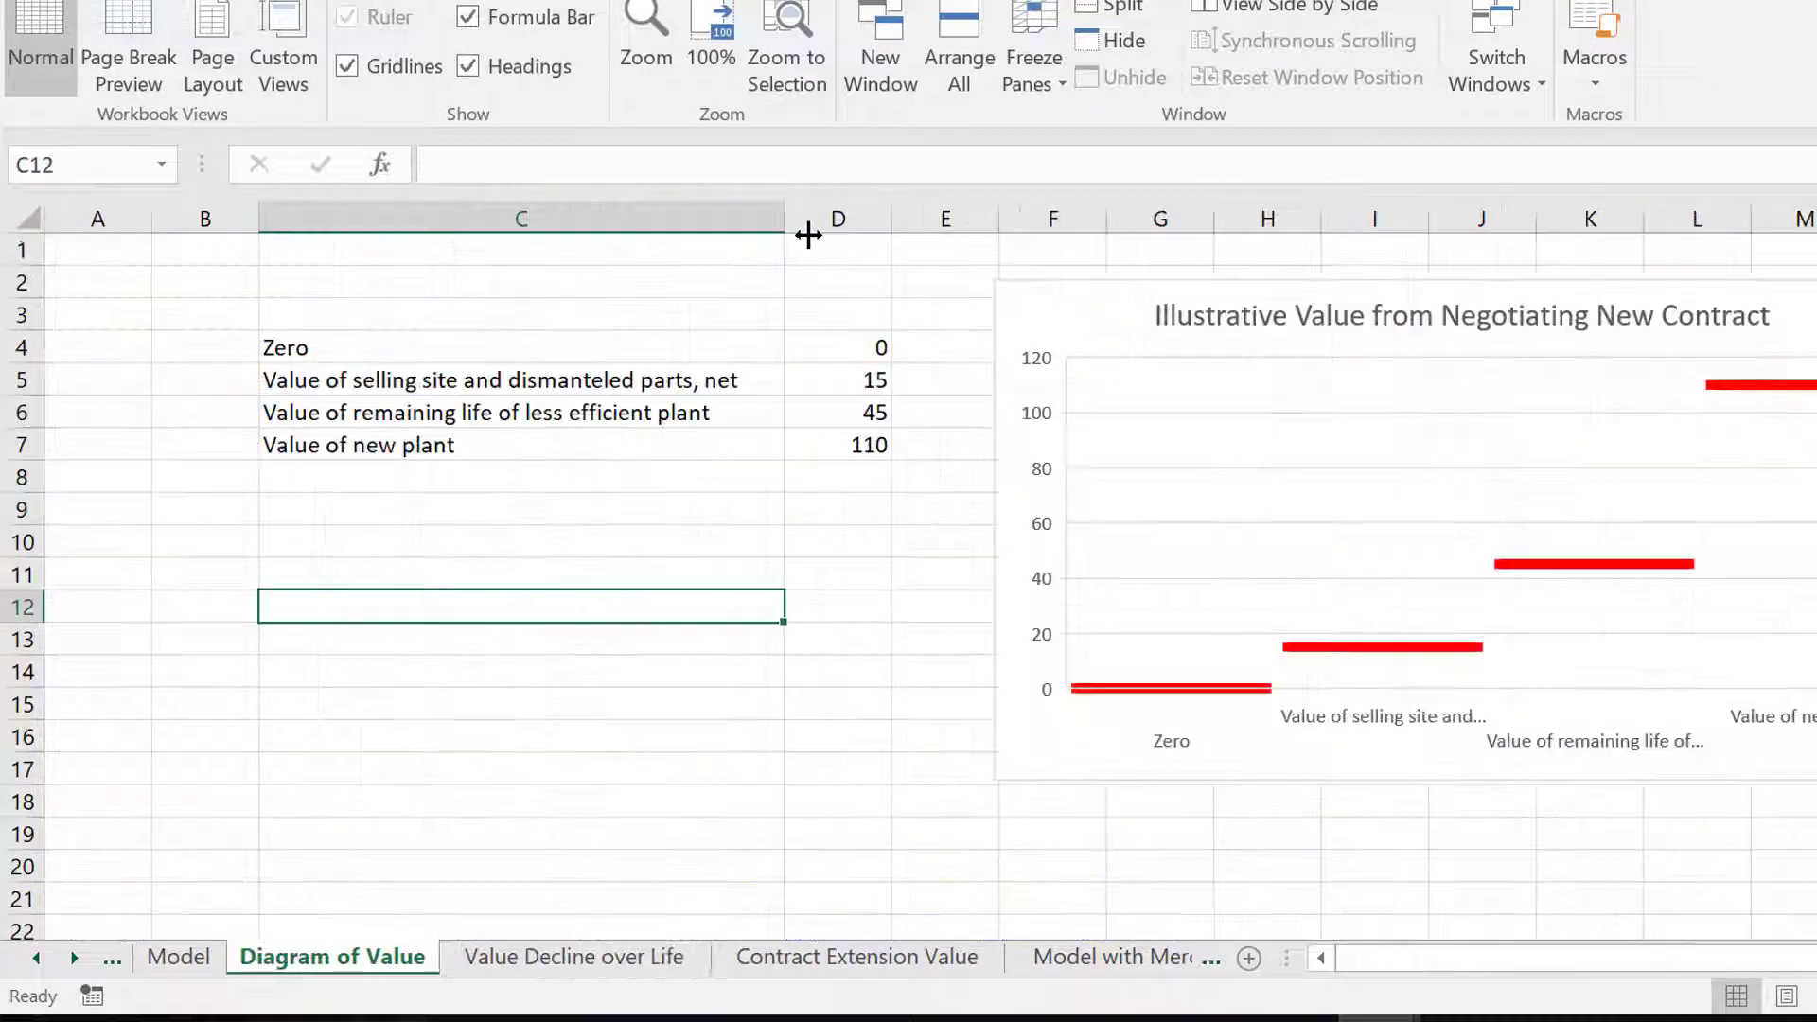
pyautogui.hotkey('ctrl', 'pagedown')
pyautogui.hotkey('ctrl', 'pagedown')
pyautogui.press('Up')
pyautogui.press('Up')
pyautogui.press('Up')
pyautogui.press('Up')
pyautogui.press('Up')
pyautogui.press('Up')
pyautogui.press('Up')
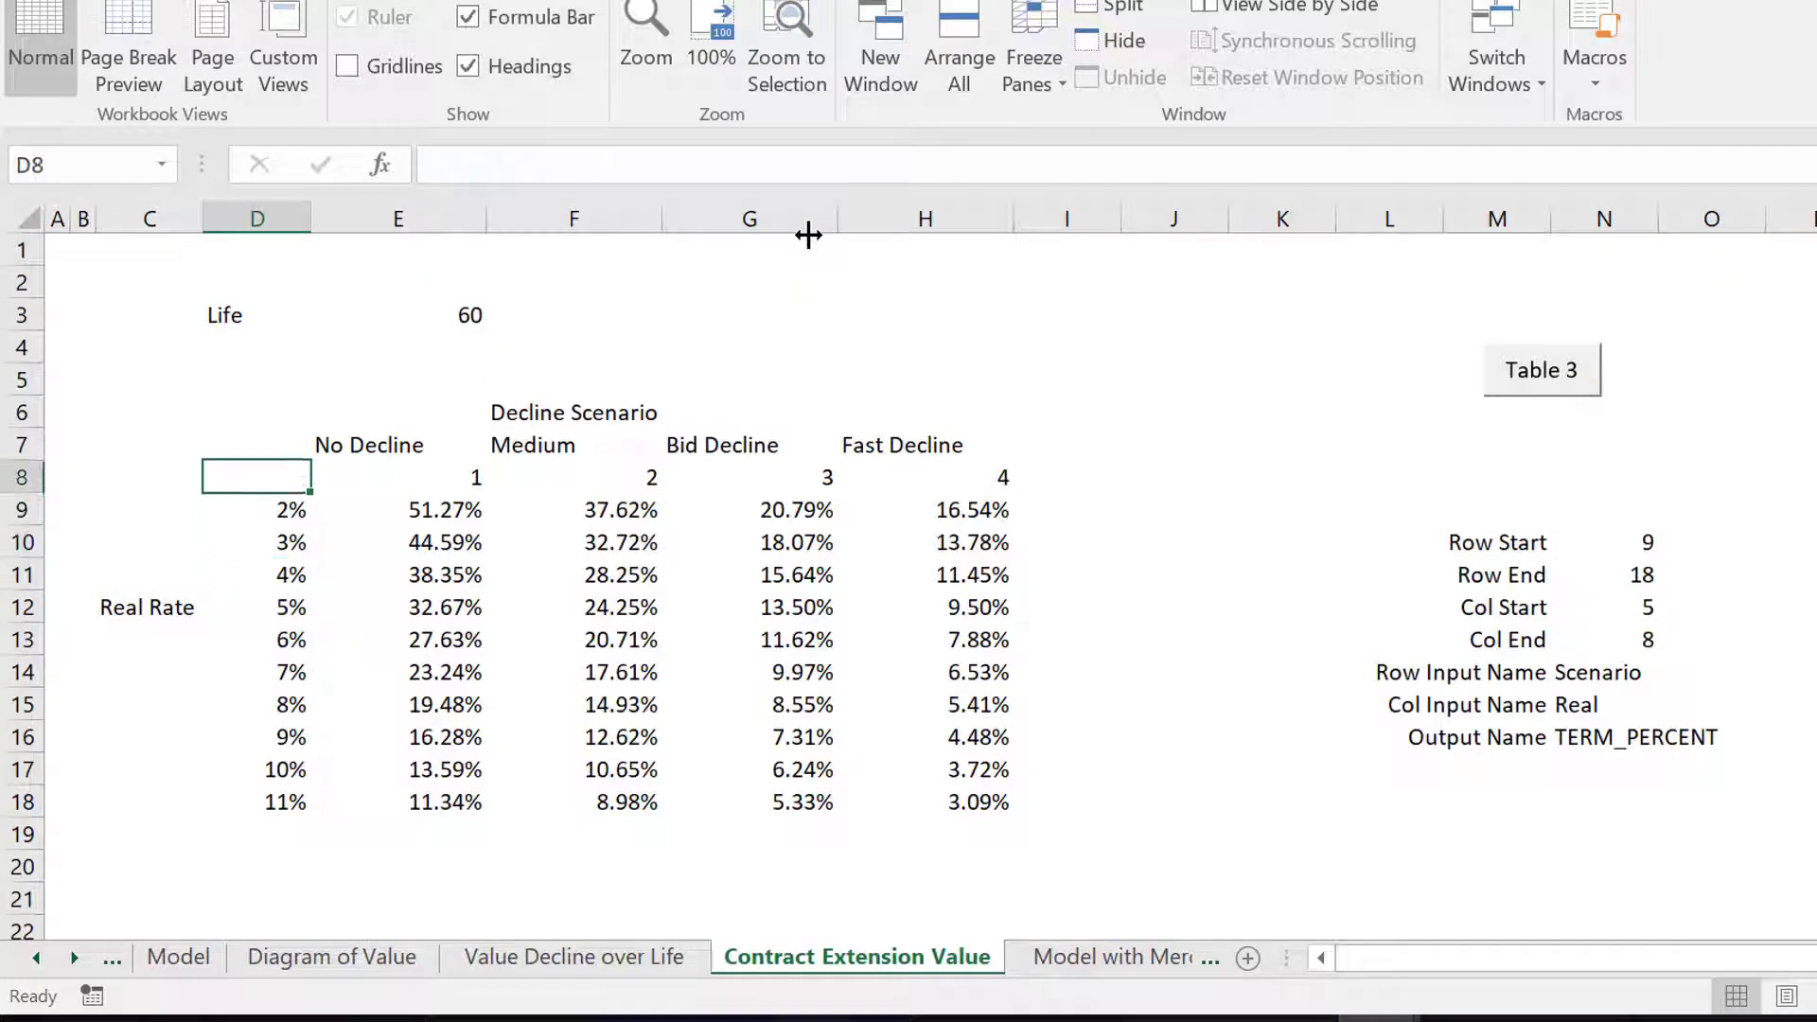
pyautogui.press('Right')
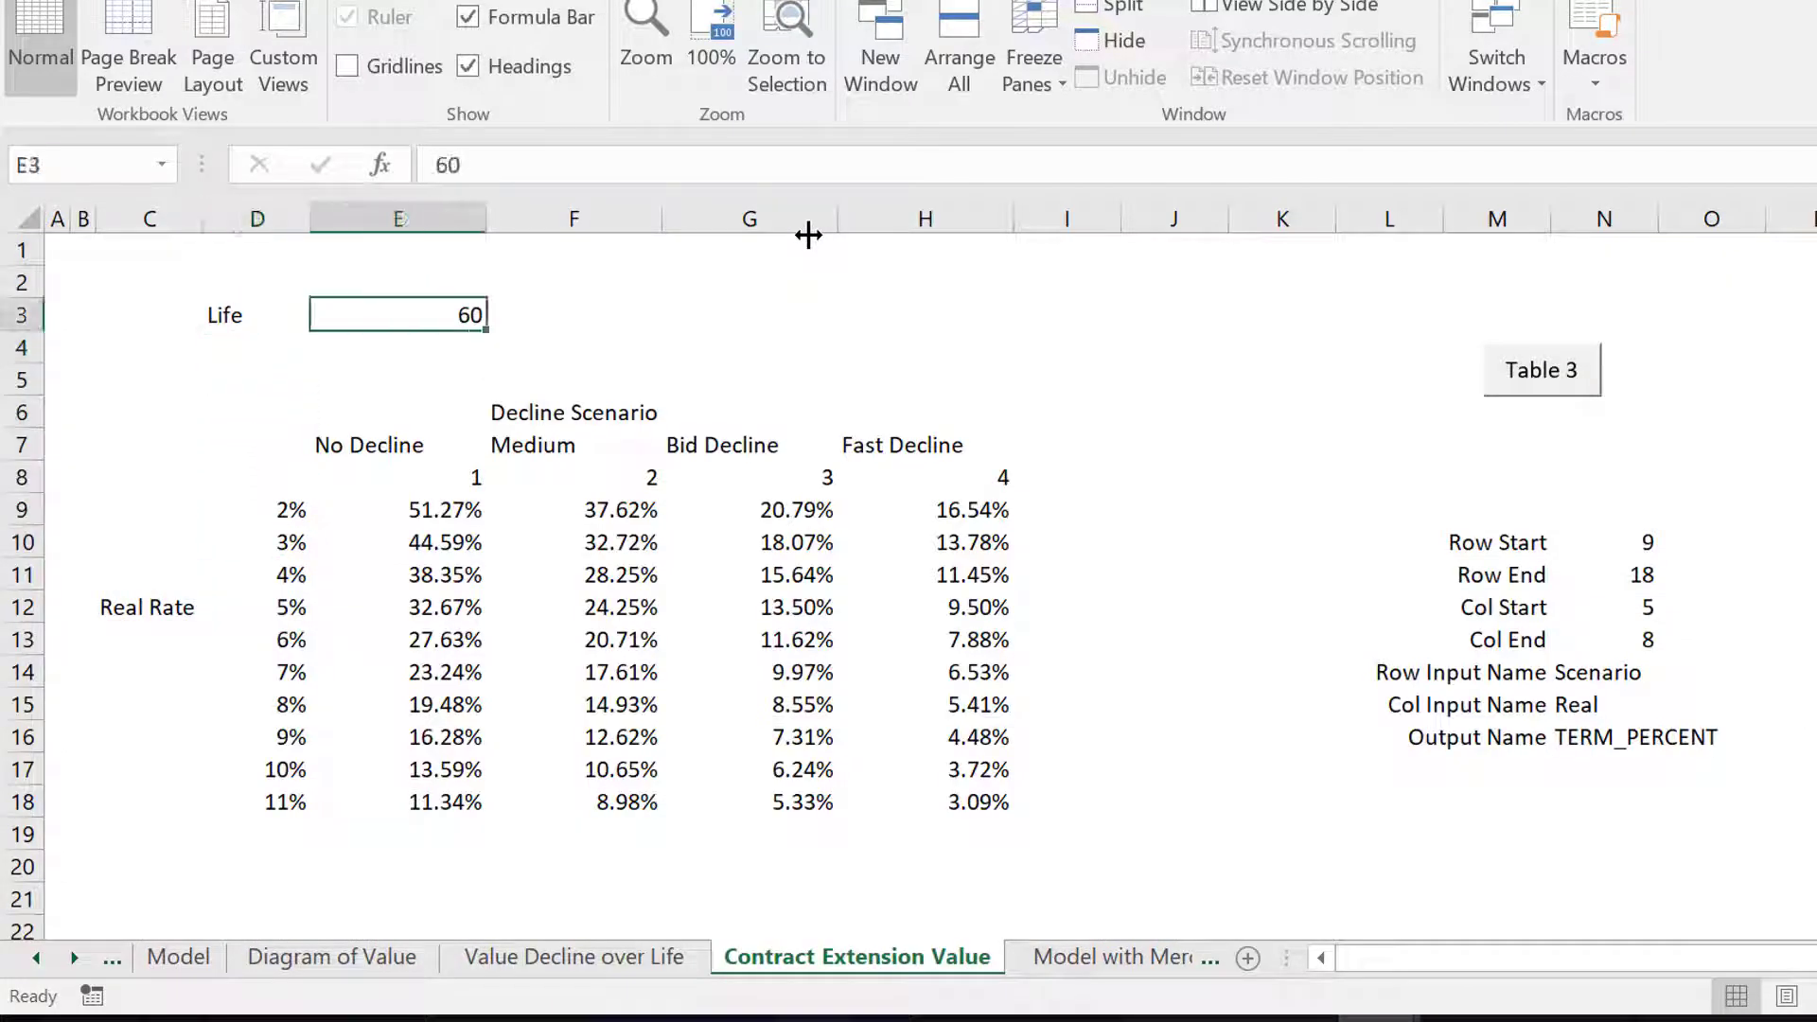
pyautogui.write('50')
pyautogui.press('Return')
# Examine the Useful Operating Life, Period of Valuation and Capital Expenditure assumptions on the Value Decline over Life sheet.
pyautogui.hotkey('ctrl', 'pageup')
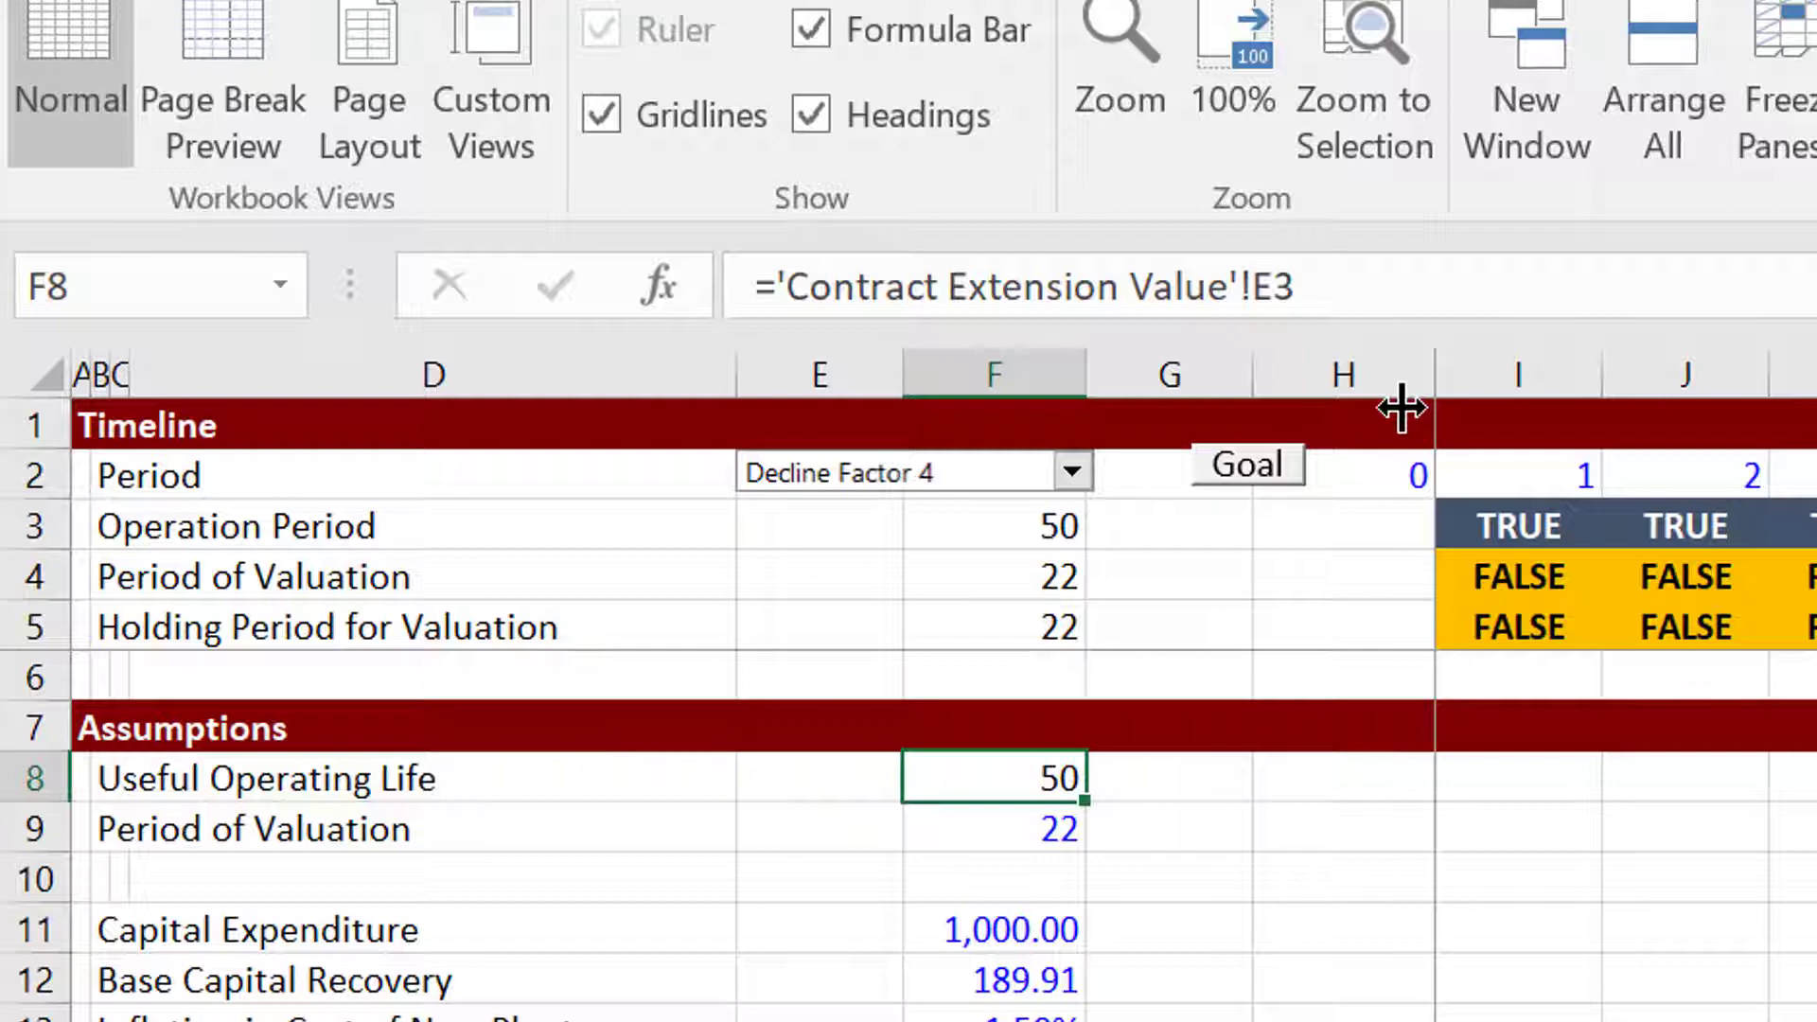
pyautogui.press('Down')
pyautogui.press('Up')
pyautogui.press('Up')
pyautogui.press('Up')
pyautogui.press('Down')
pyautogui.press('Down')
pyautogui.press('Down')
pyautogui.press('Down')
pyautogui.press('Up')
pyautogui.press('Up')
pyautogui.press('Down')
pyautogui.press('Down')
pyautogui.press('Up')
pyautogui.press('Up')
pyautogui.press('Up')
pyautogui.press('Down')
pyautogui.press('Down')
pyautogui.press('Up')
pyautogui.press('Down')
pyautogui.press('Down')
pyautogui.press('Up')
pyautogui.press('Up')
pyautogui.press('Up')
pyautogui.press('Down')
pyautogui.press('Down')
pyautogui.press('Down')
pyautogui.press('Up')
pyautogui.press('Up')
pyautogui.press('Up')
pyautogui.press('Down')
pyautogui.press('Down')
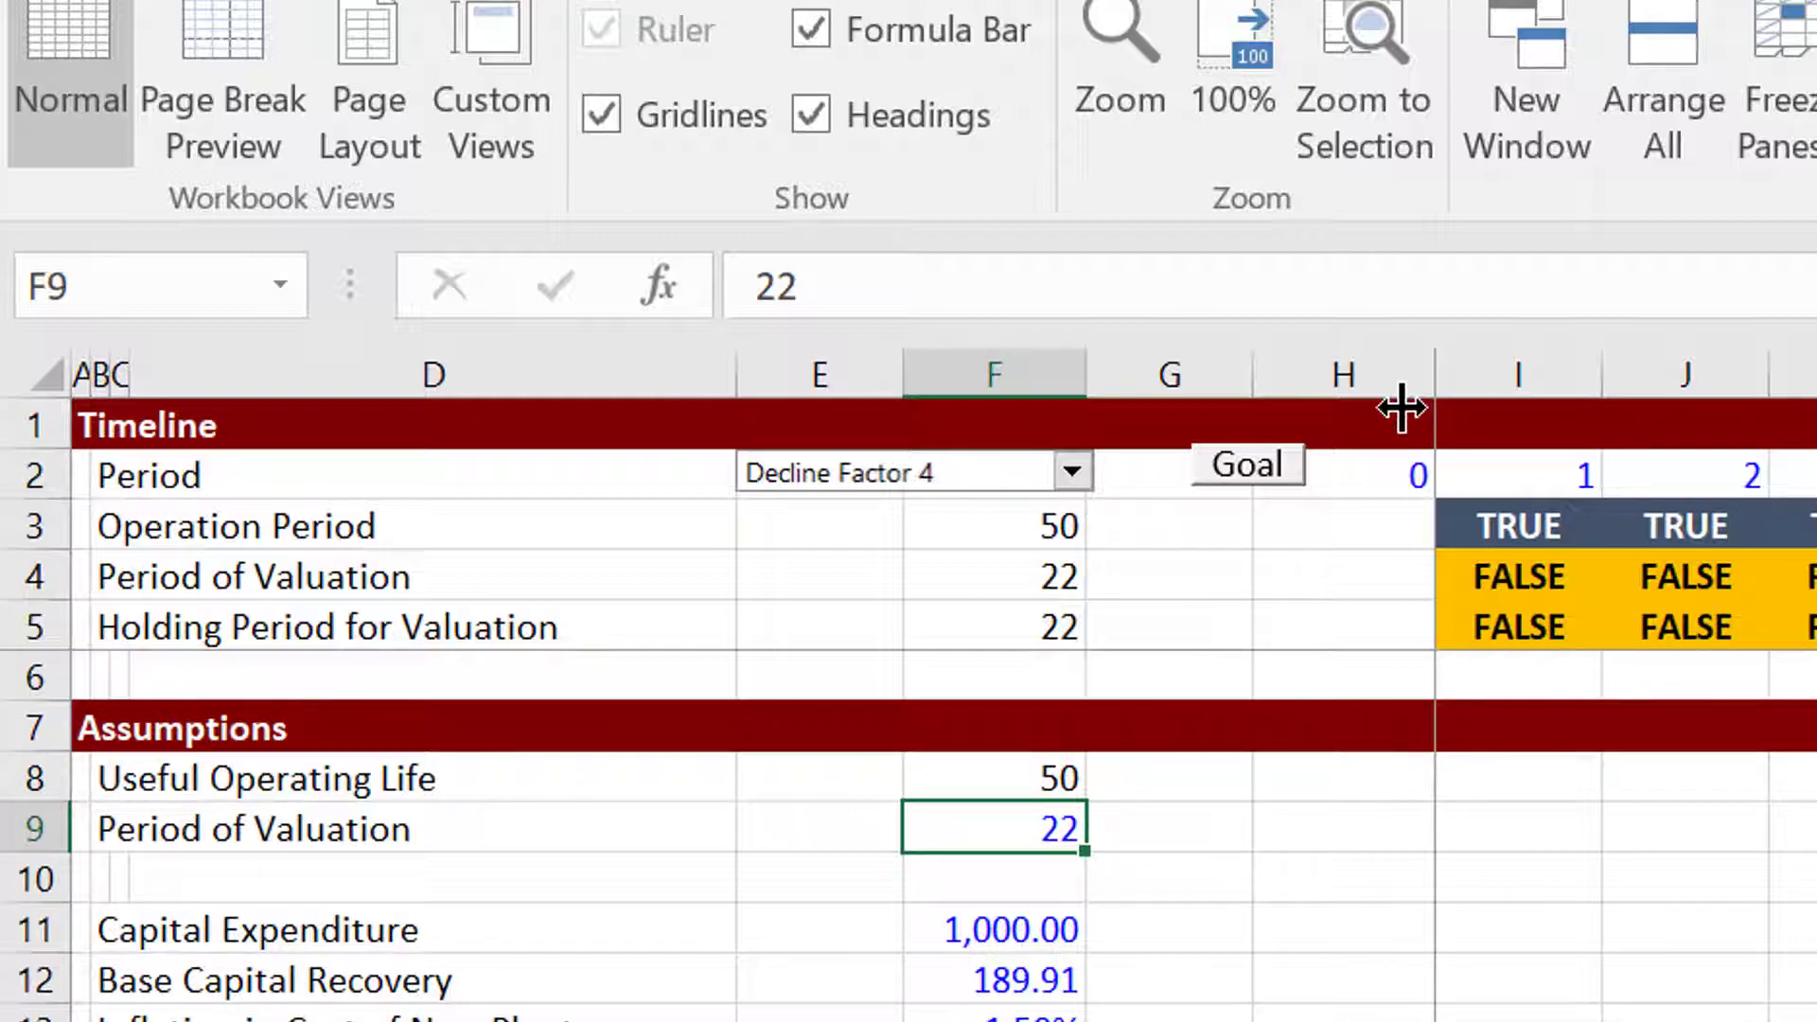
pyautogui.press('Up')
pyautogui.press('Up')
pyautogui.press('Down')
pyautogui.press('Down')
pyautogui.press('Down')
pyautogui.press('Up')
pyautogui.press('Up')
pyautogui.press('Down')
pyautogui.press('Down')
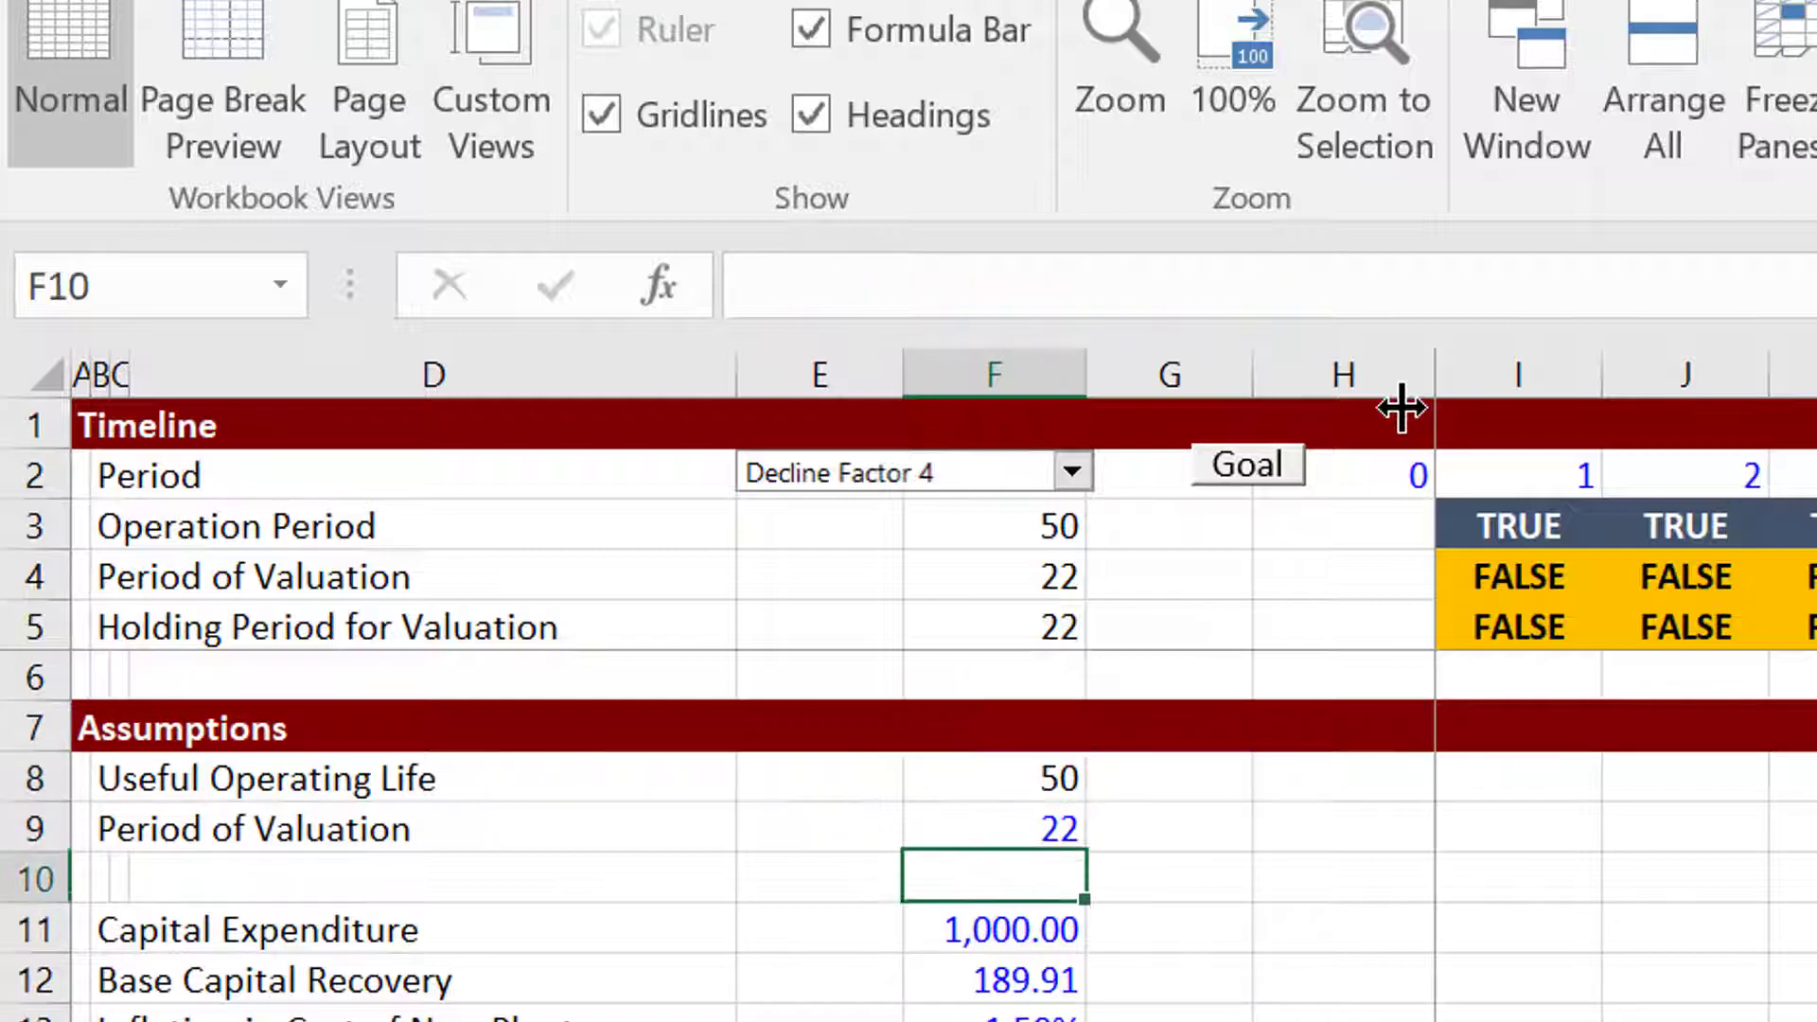
pyautogui.press('Down')
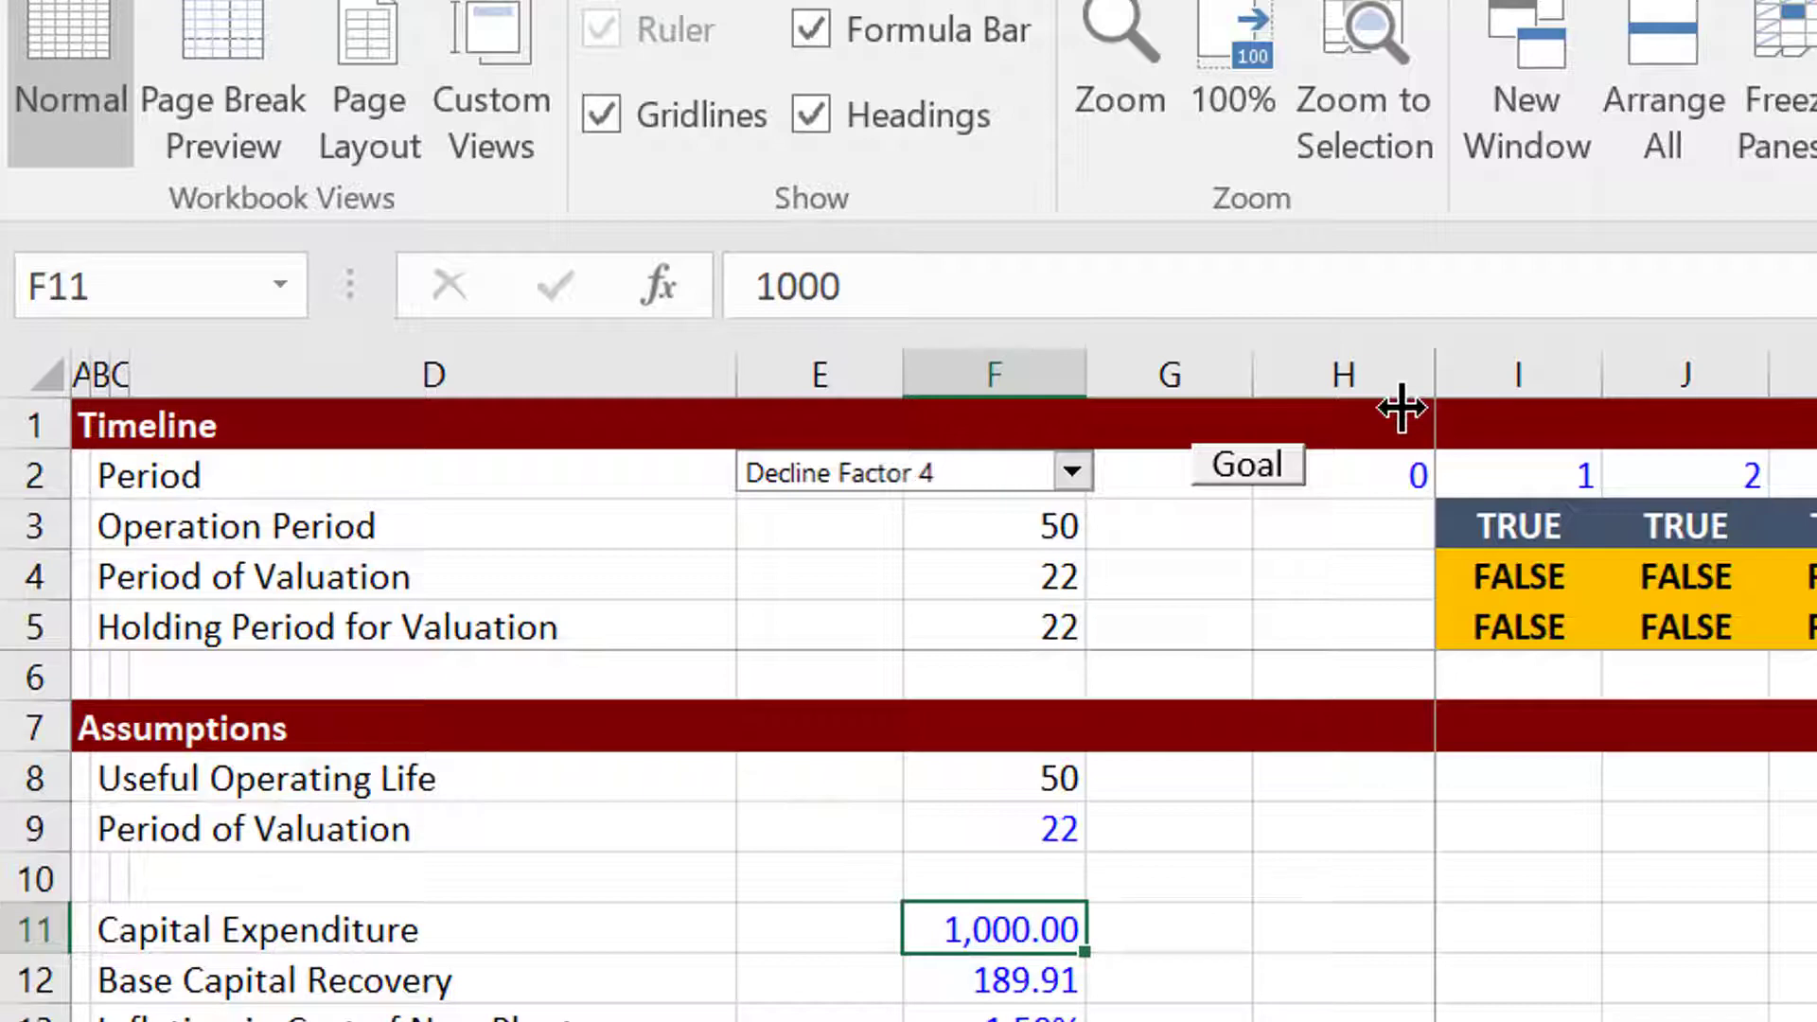
# Set the Real Rate to 4% and run the Goal macro to recalculate the Base Capital Recovery.
pyautogui.press('Down')
pyautogui.press('Down')
pyautogui.press('Down')
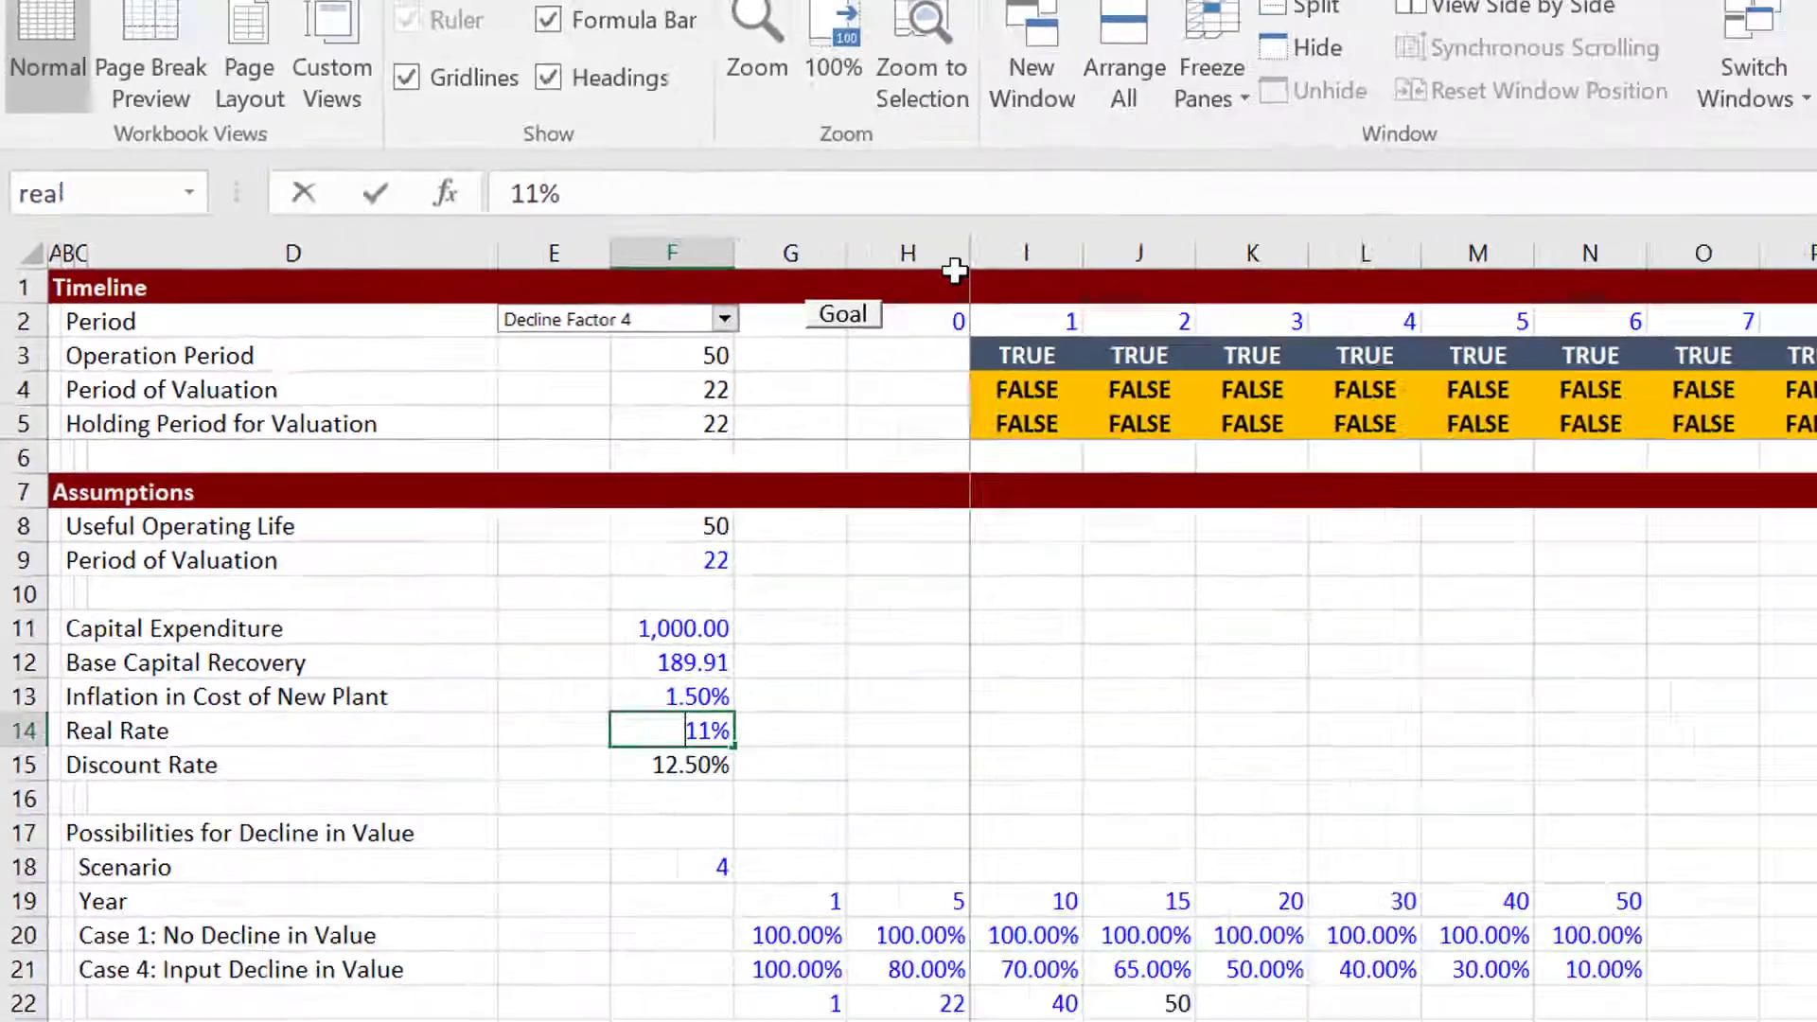
pyautogui.write('4')
pyautogui.press('Return')
pyautogui.press('Up')
pyautogui.press('Down')
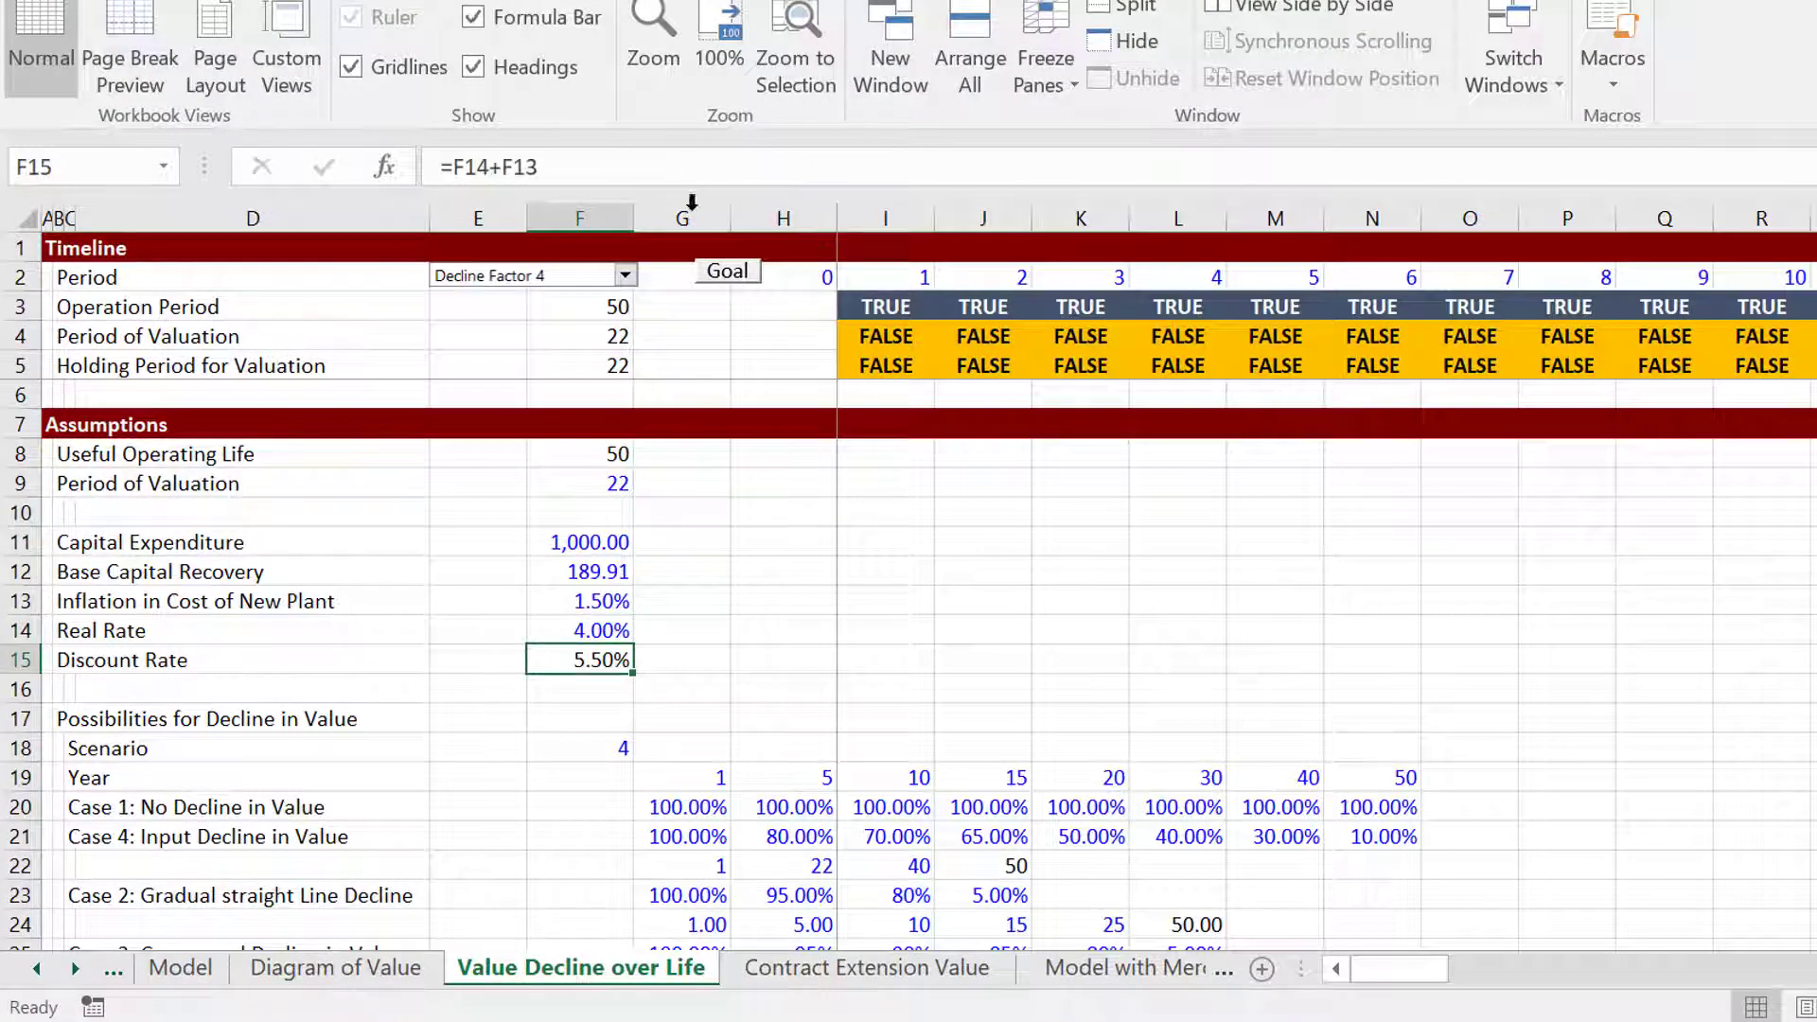
pyautogui.click(729, 275)
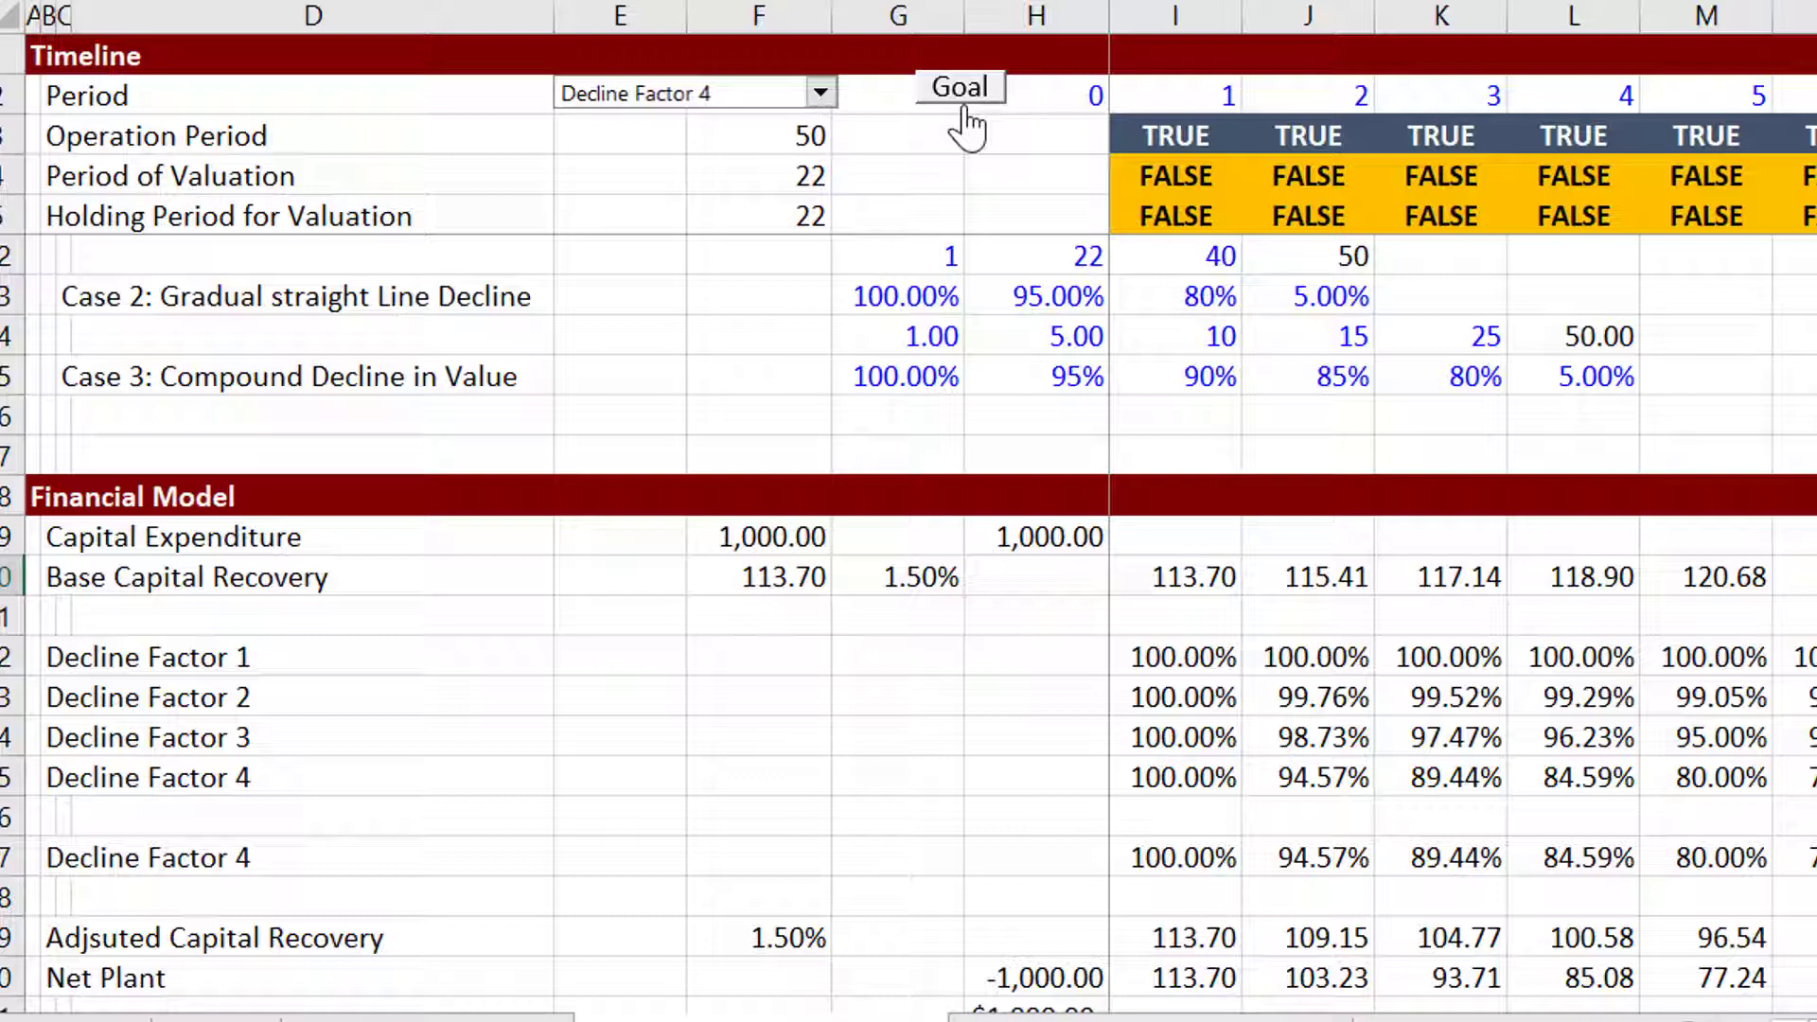
# Check the formula behind Decline Factor 2 for period 1 in the Financial Model section.
pyautogui.press('Home')
pyautogui.press('Right')
pyautogui.press('Right')
pyautogui.press('Right')
pyautogui.press('Right')
pyautogui.press('Right')
pyautogui.press('Right')
pyautogui.press('Right')
pyautogui.press('Right')
pyautogui.press('Down')
pyautogui.press('Down')
pyautogui.press('Down')
pyautogui.press('Down')
pyautogui.press('Up')
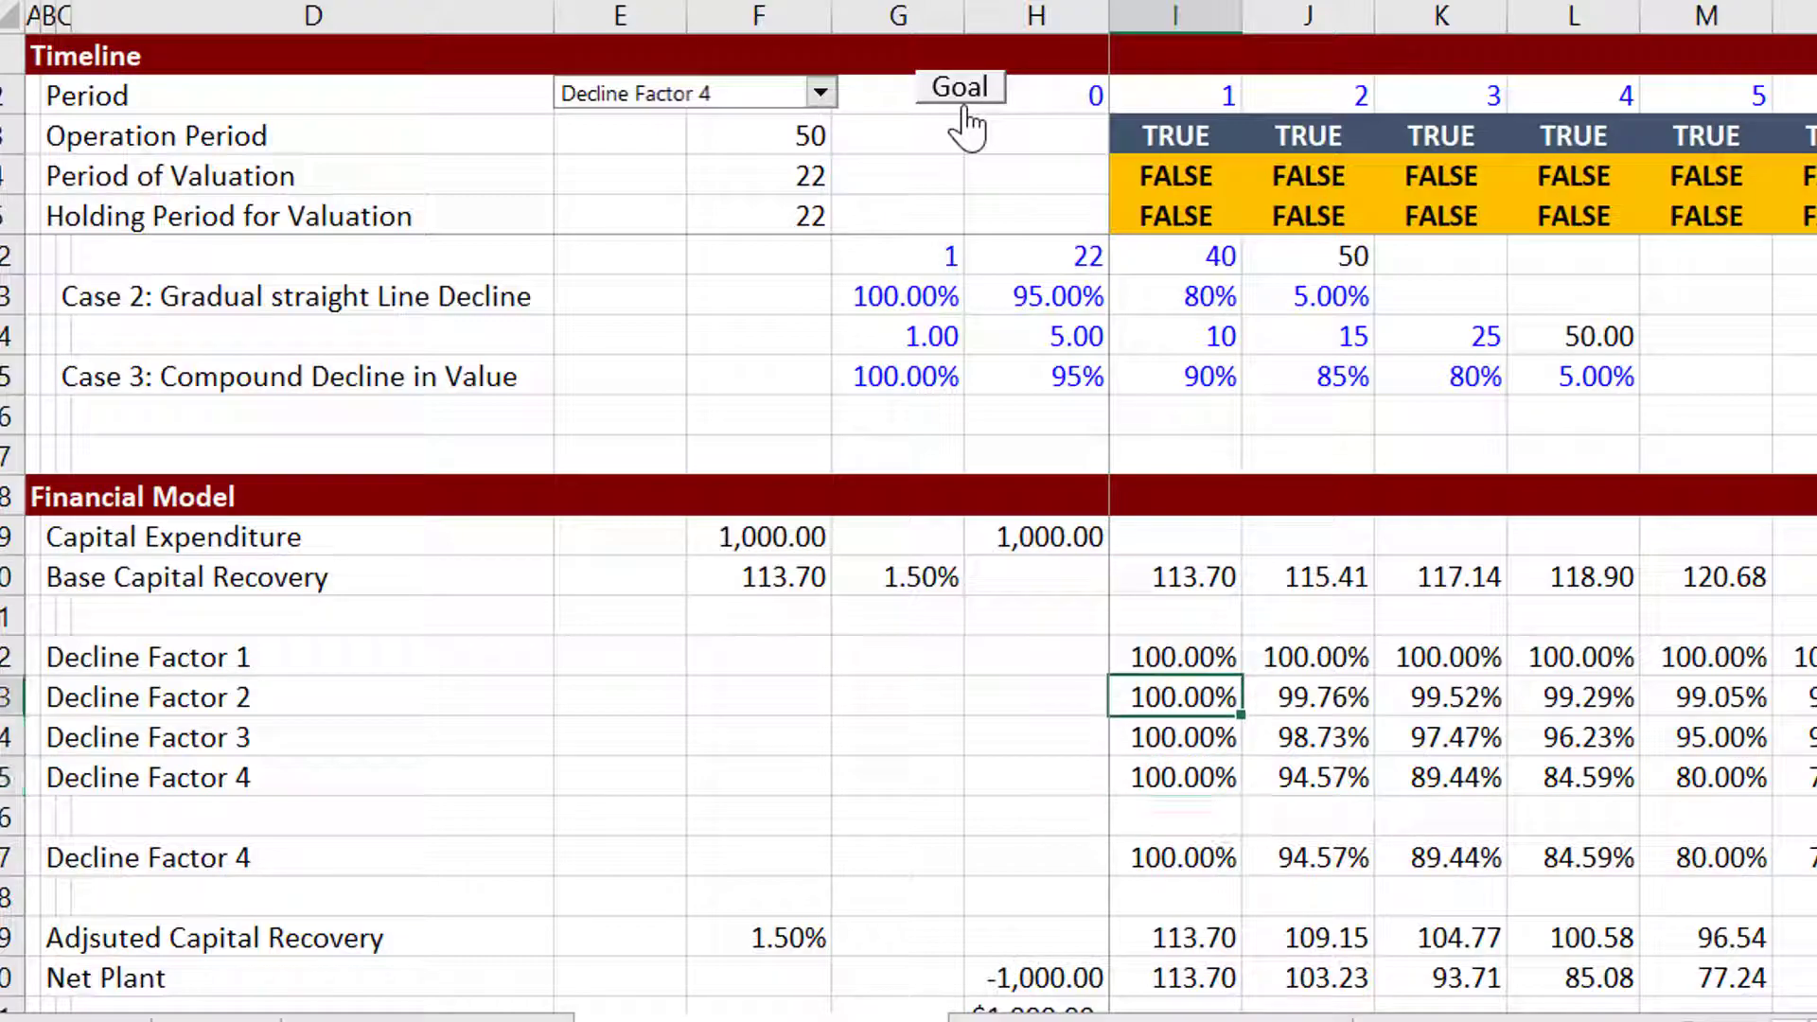
pyautogui.press('F2')
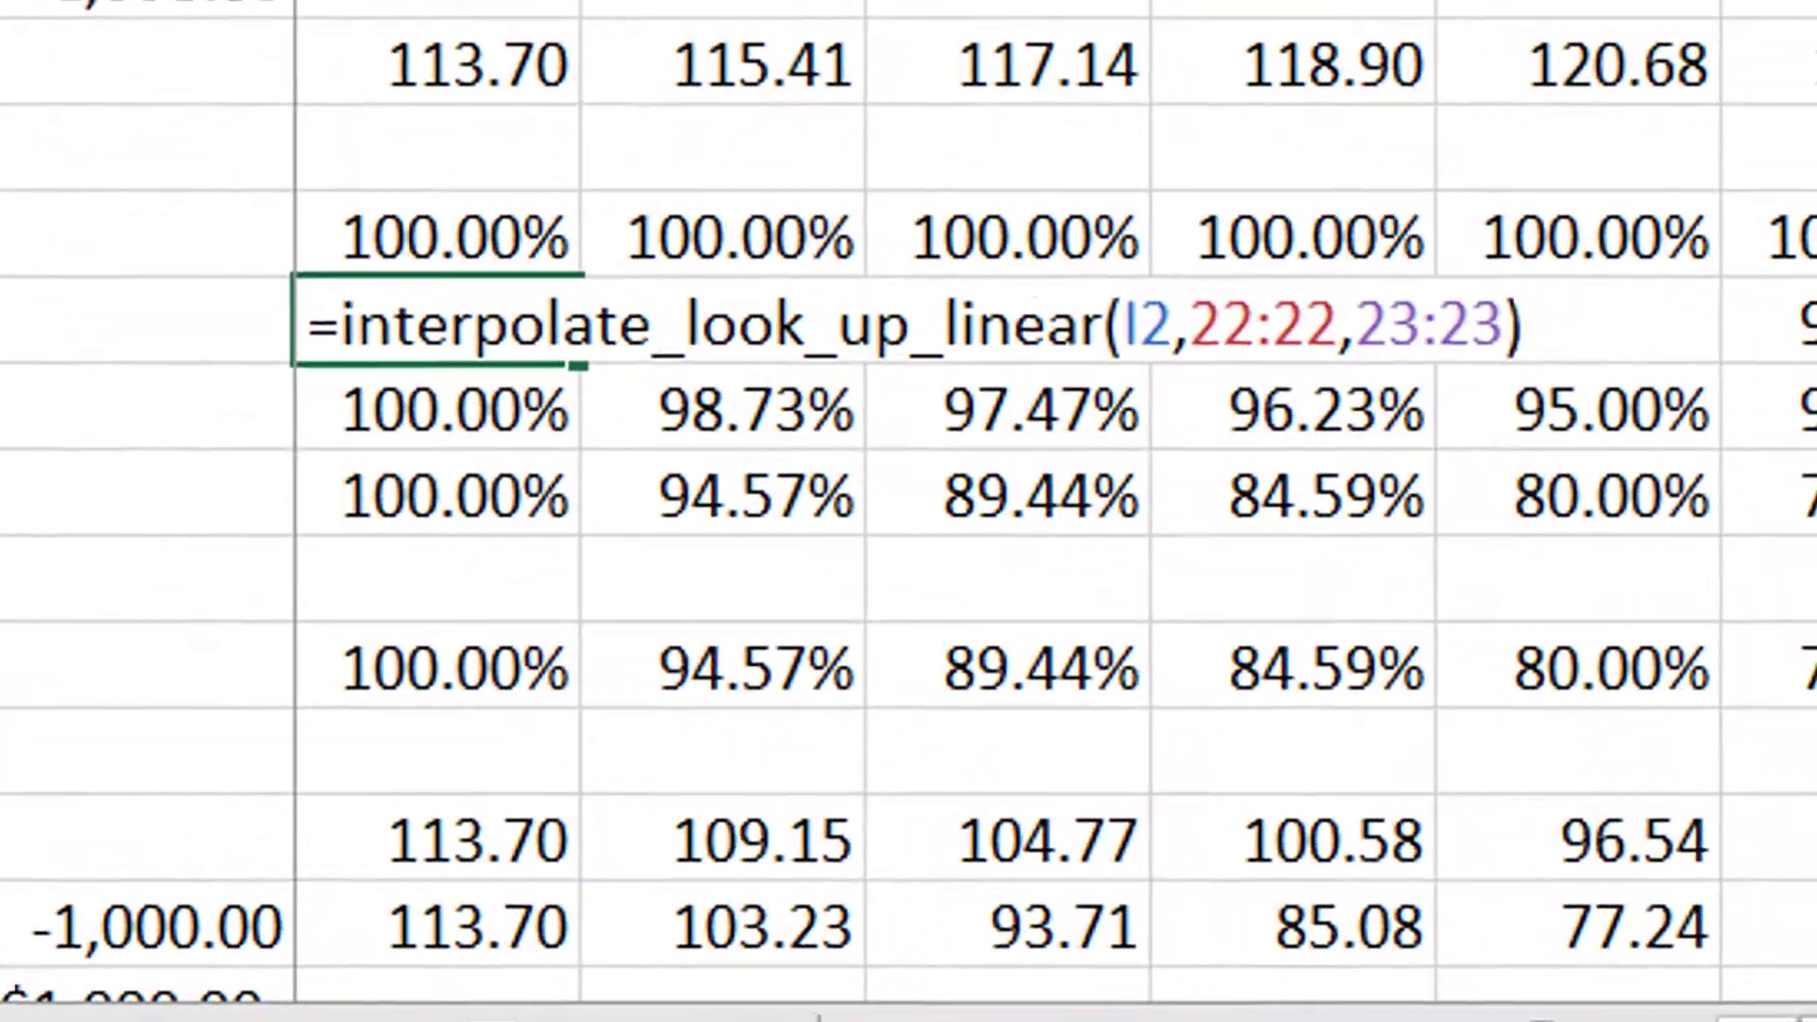
pyautogui.press('Escape')
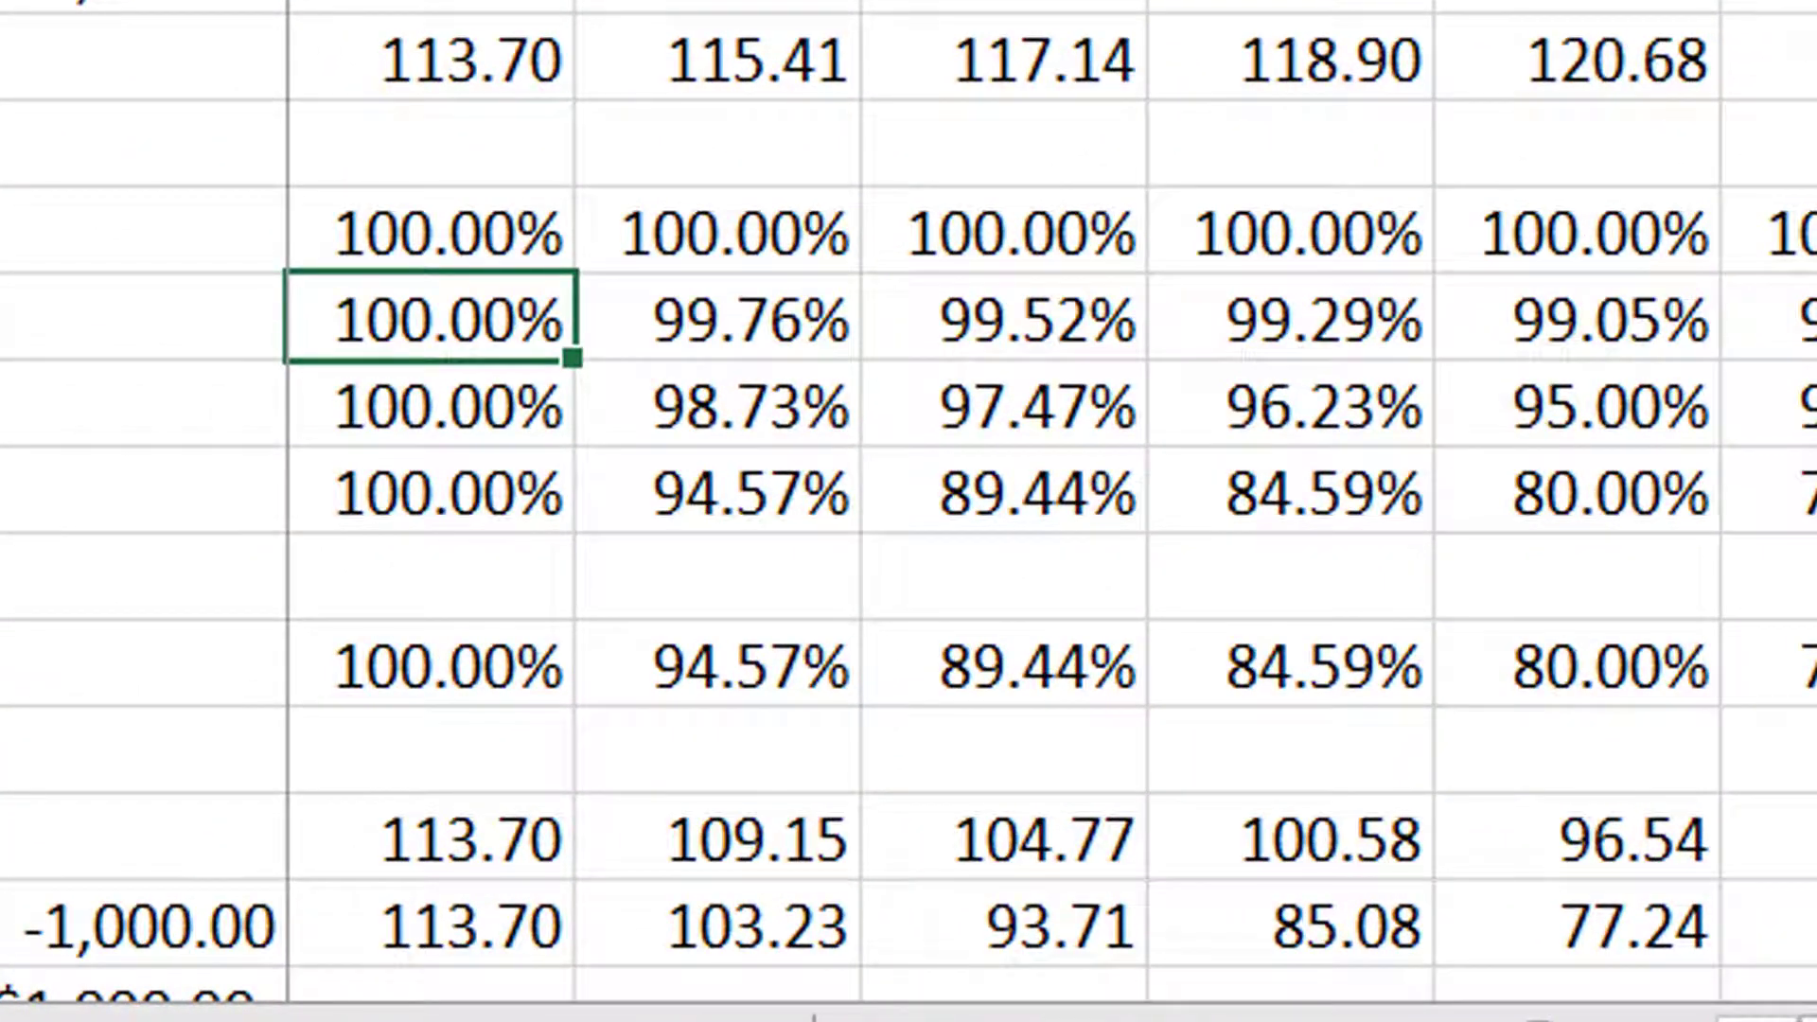
# Inspect the interpolation formulas of Decline Factor 2 and Decline Factor 3 in several other periods between 2 and 6.
pyautogui.click(717, 407)
pyautogui.press('F2')
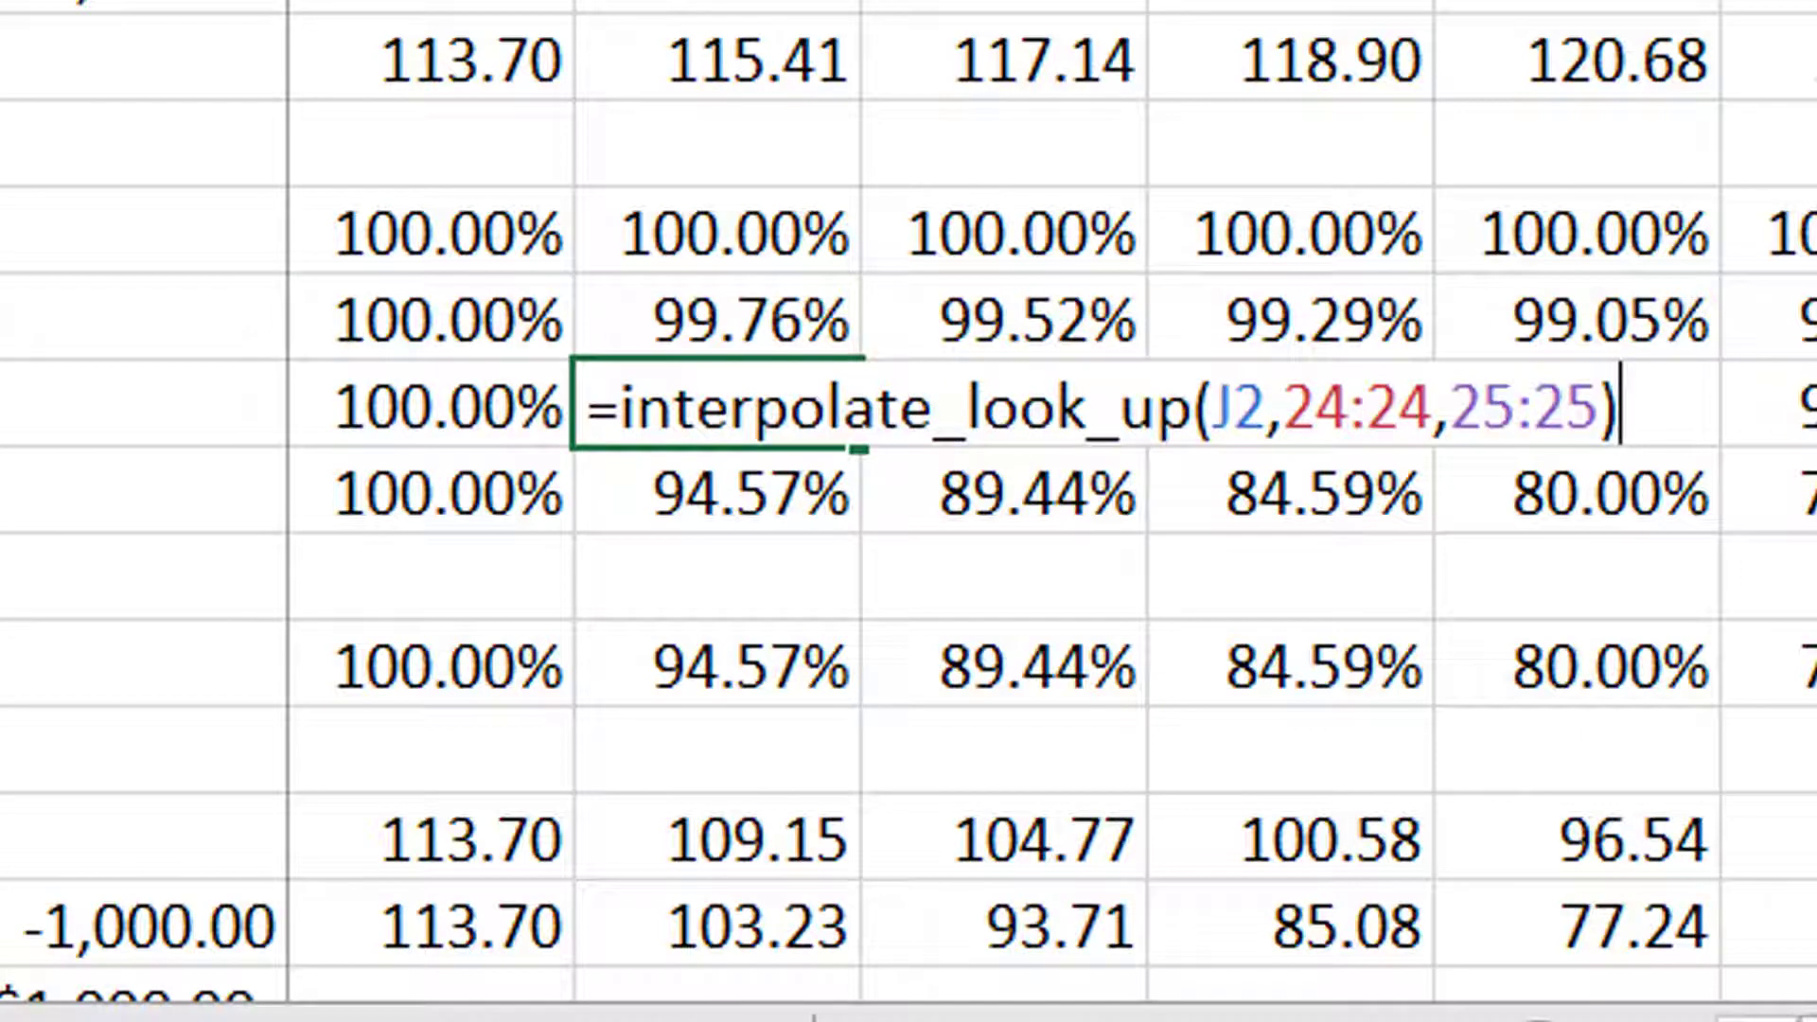
pyautogui.press('Escape')
pyautogui.click(1003, 320)
pyautogui.press('F2')
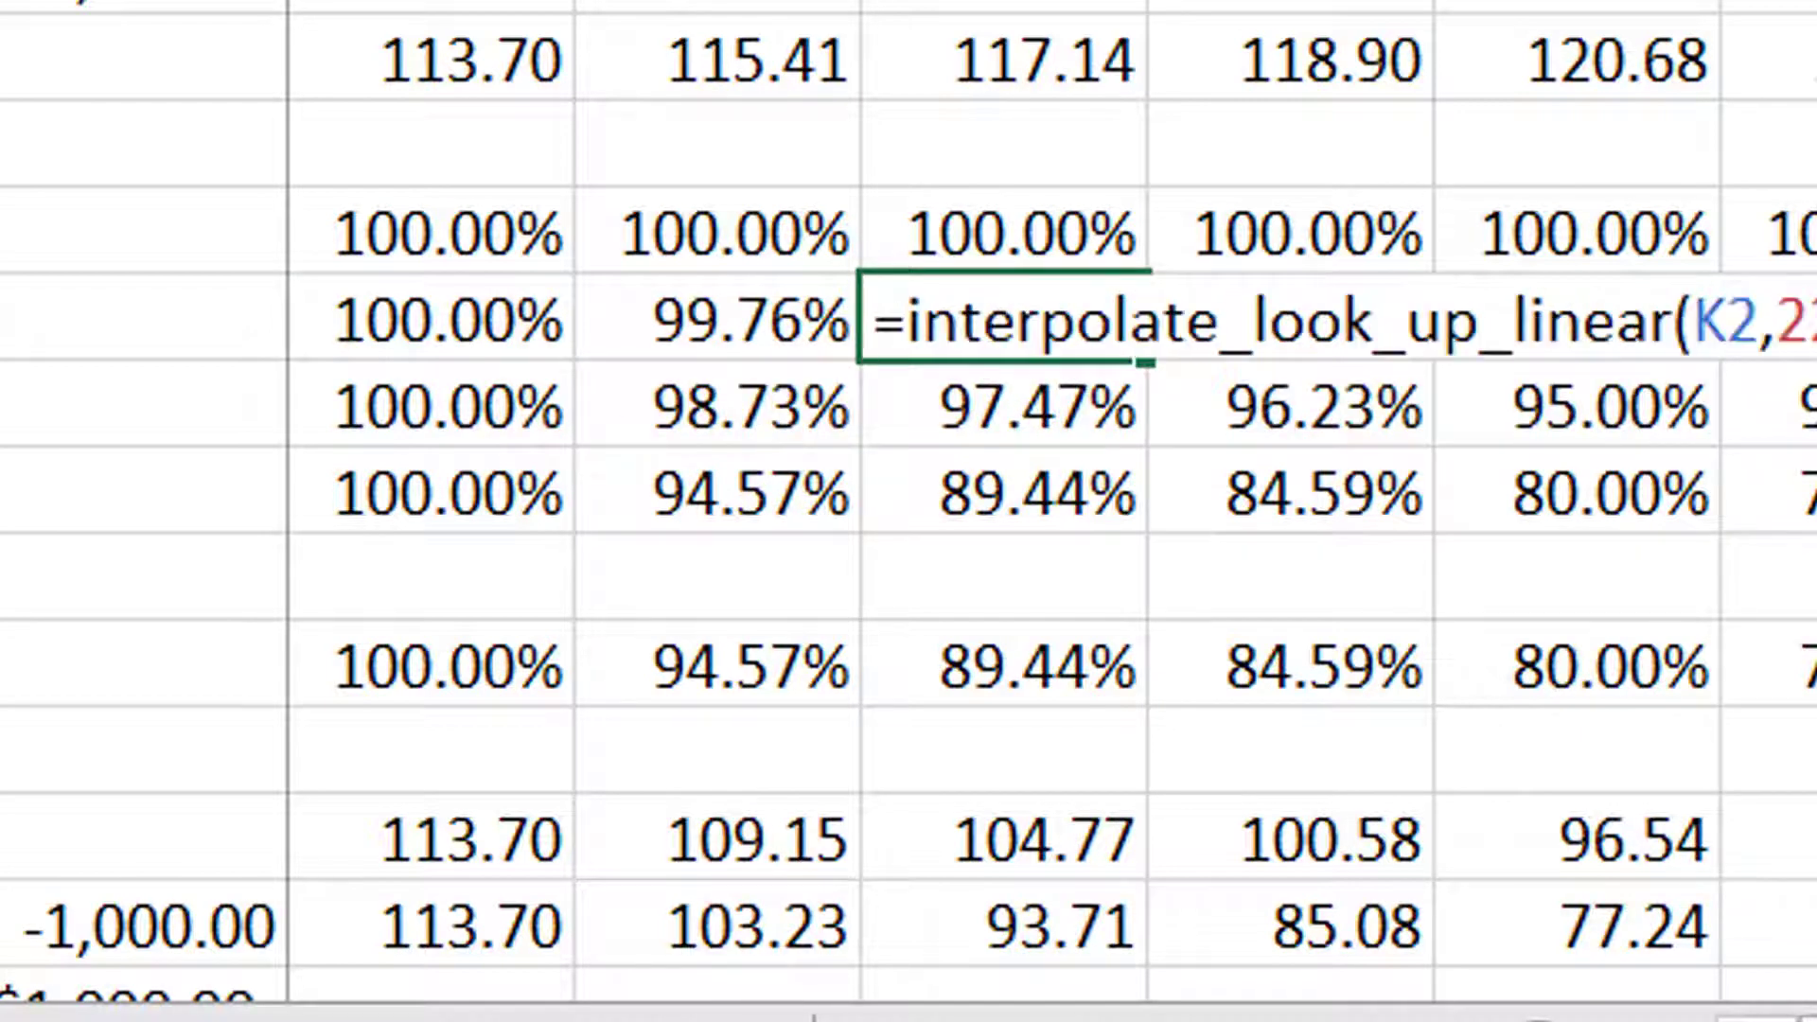
pyautogui.press('Escape')
pyautogui.click(1289, 320)
pyautogui.press('F2')
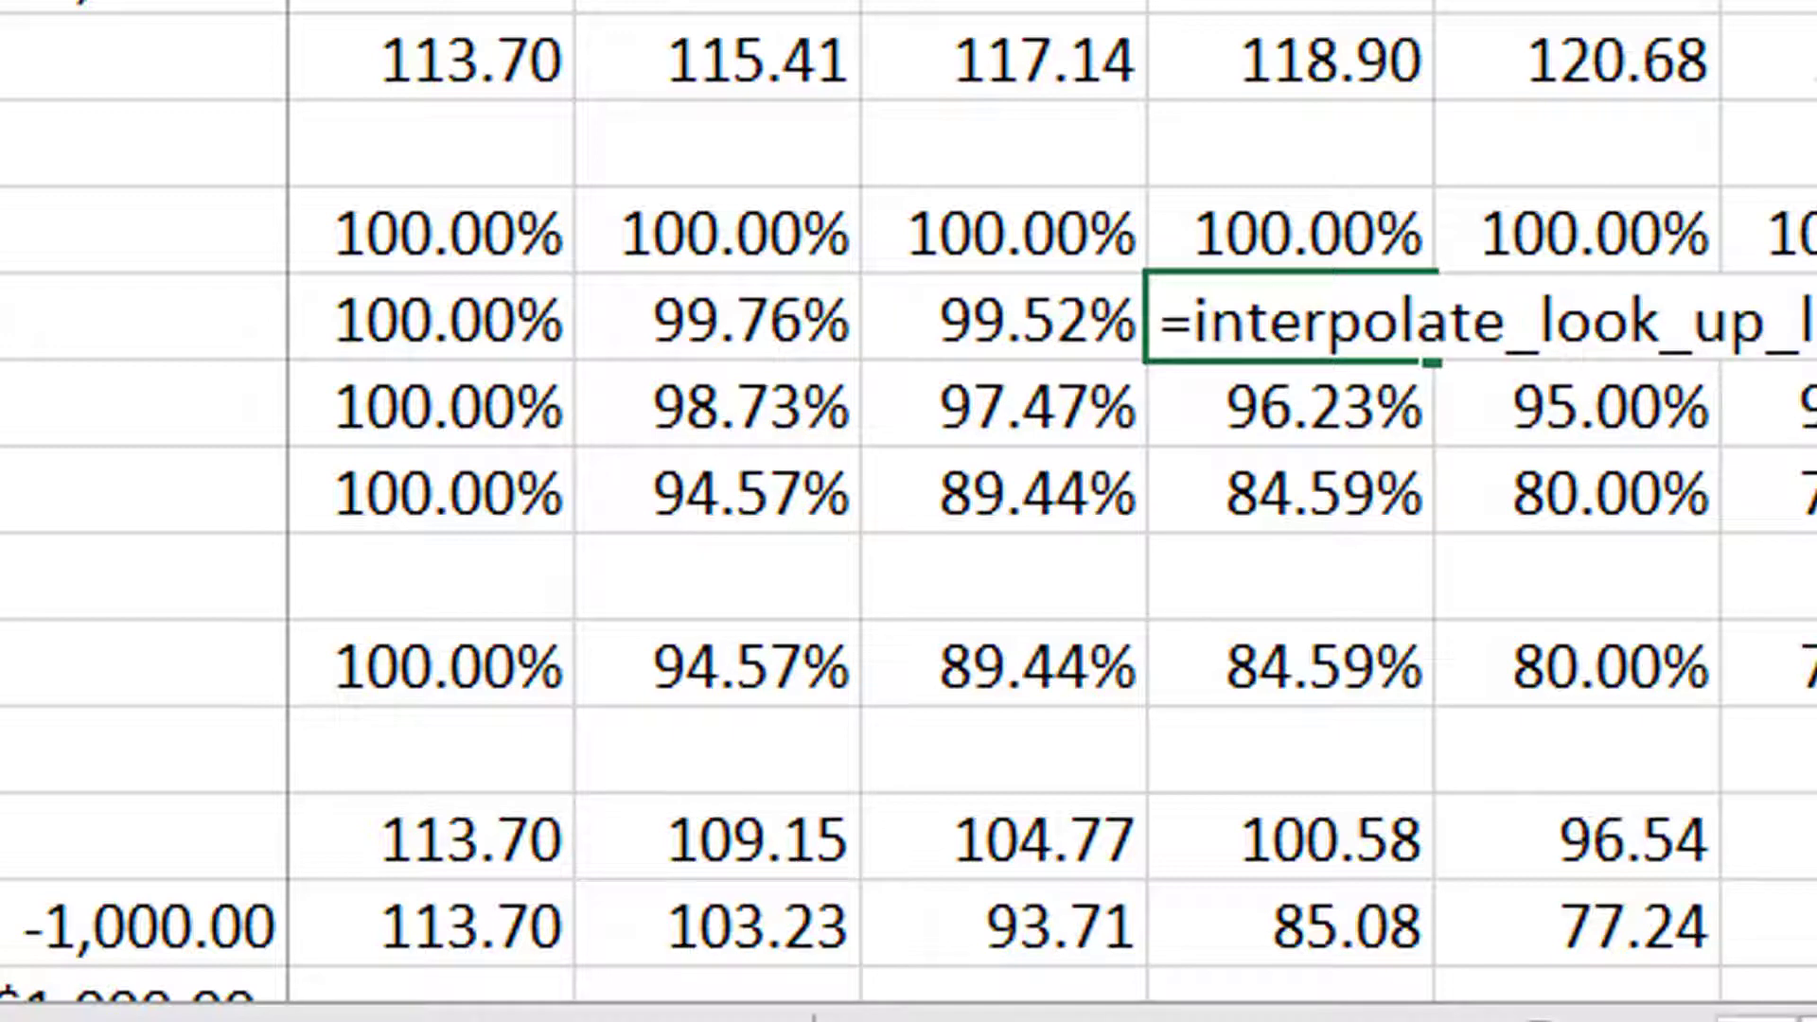
pyautogui.press('Escape')
pyautogui.click(1289, 407)
pyautogui.click(1576, 407)
pyautogui.click(1768, 407)
pyautogui.press('F2')
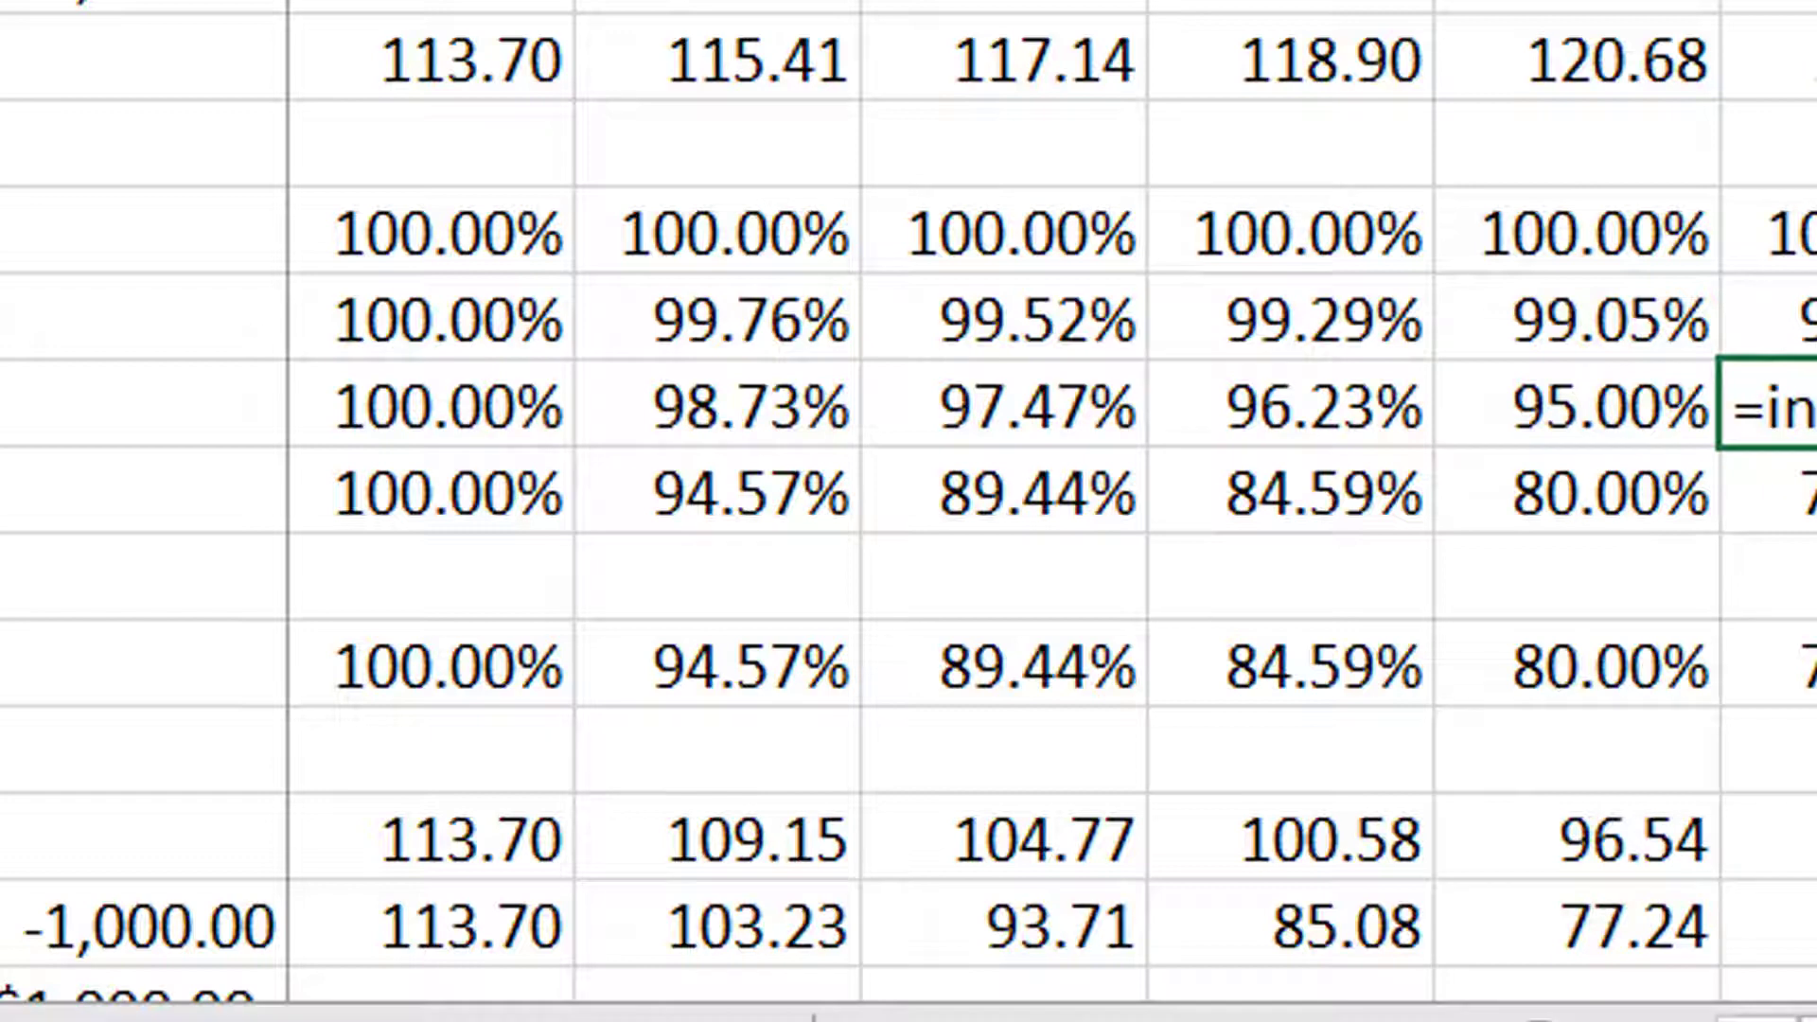
pyautogui.press('Escape')
# Compare the period 2 formula of Decline Factor 2 with that of Decline Factor 3.
pyautogui.press('Up')
pyautogui.press('Up')
pyautogui.press('Left')
pyautogui.press('Left')
pyautogui.press('Down')
pyautogui.press('Left')
pyautogui.press('Left')
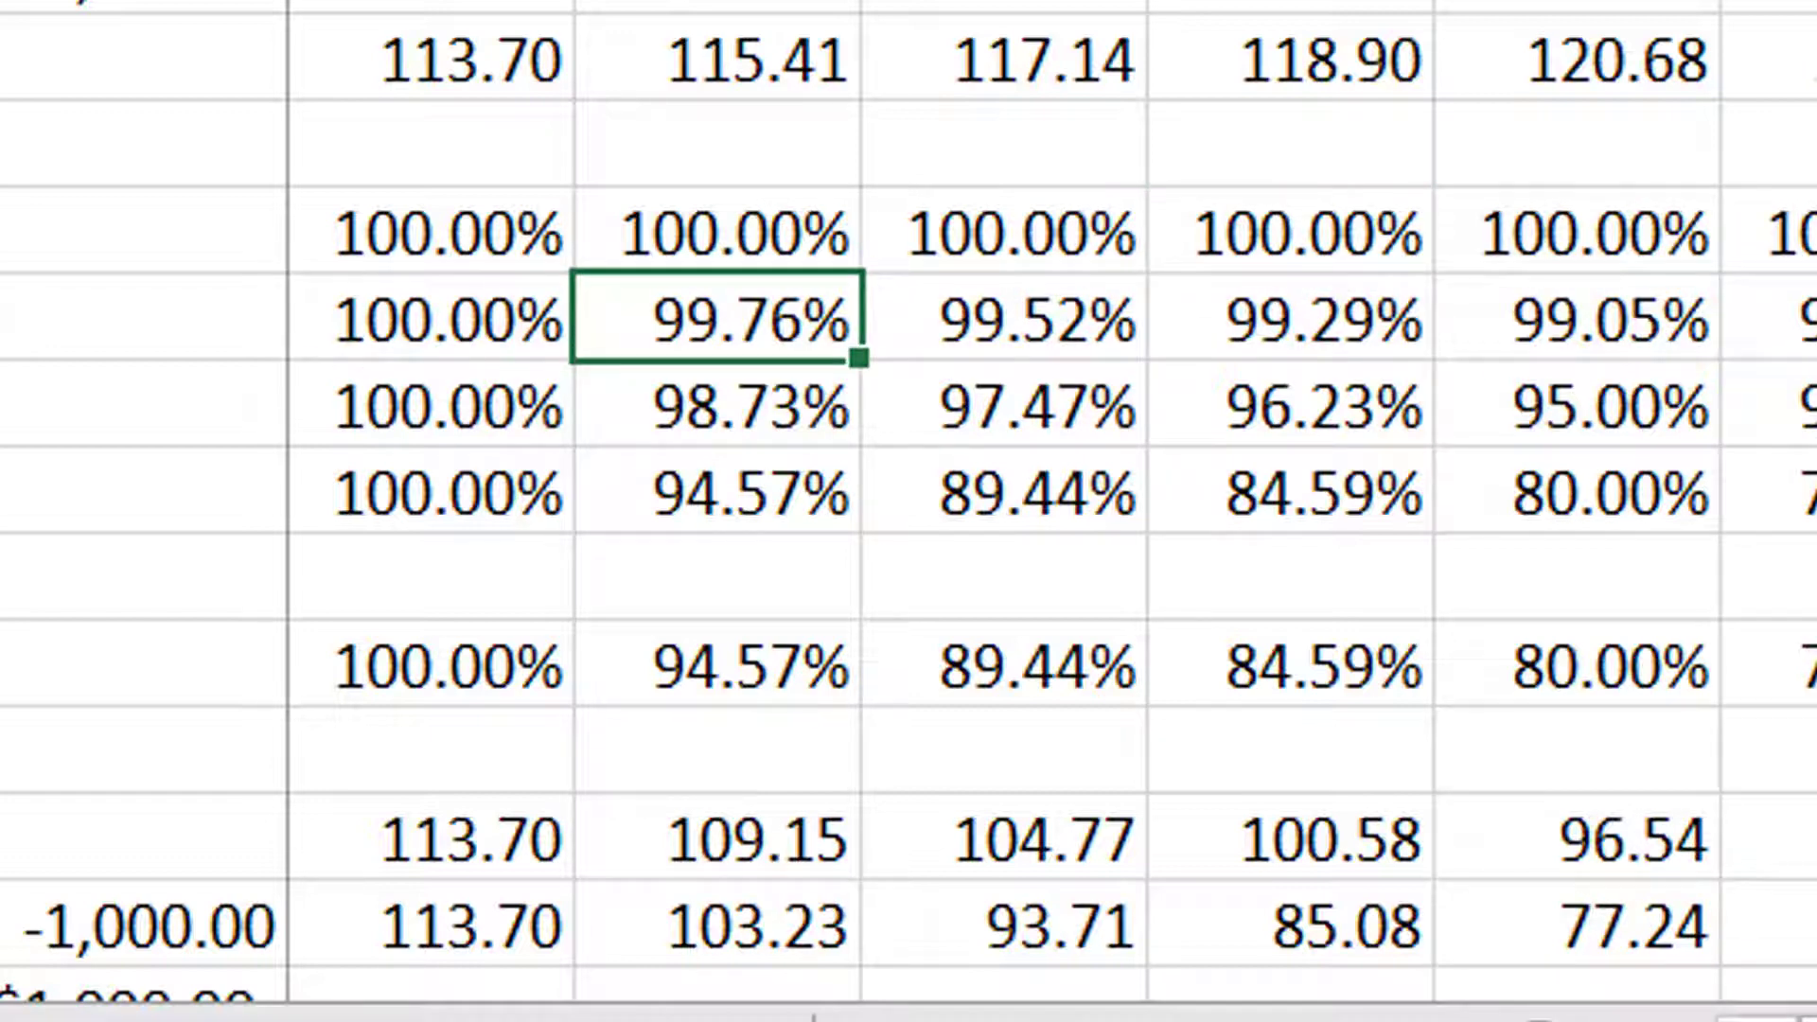
pyautogui.press('F2')
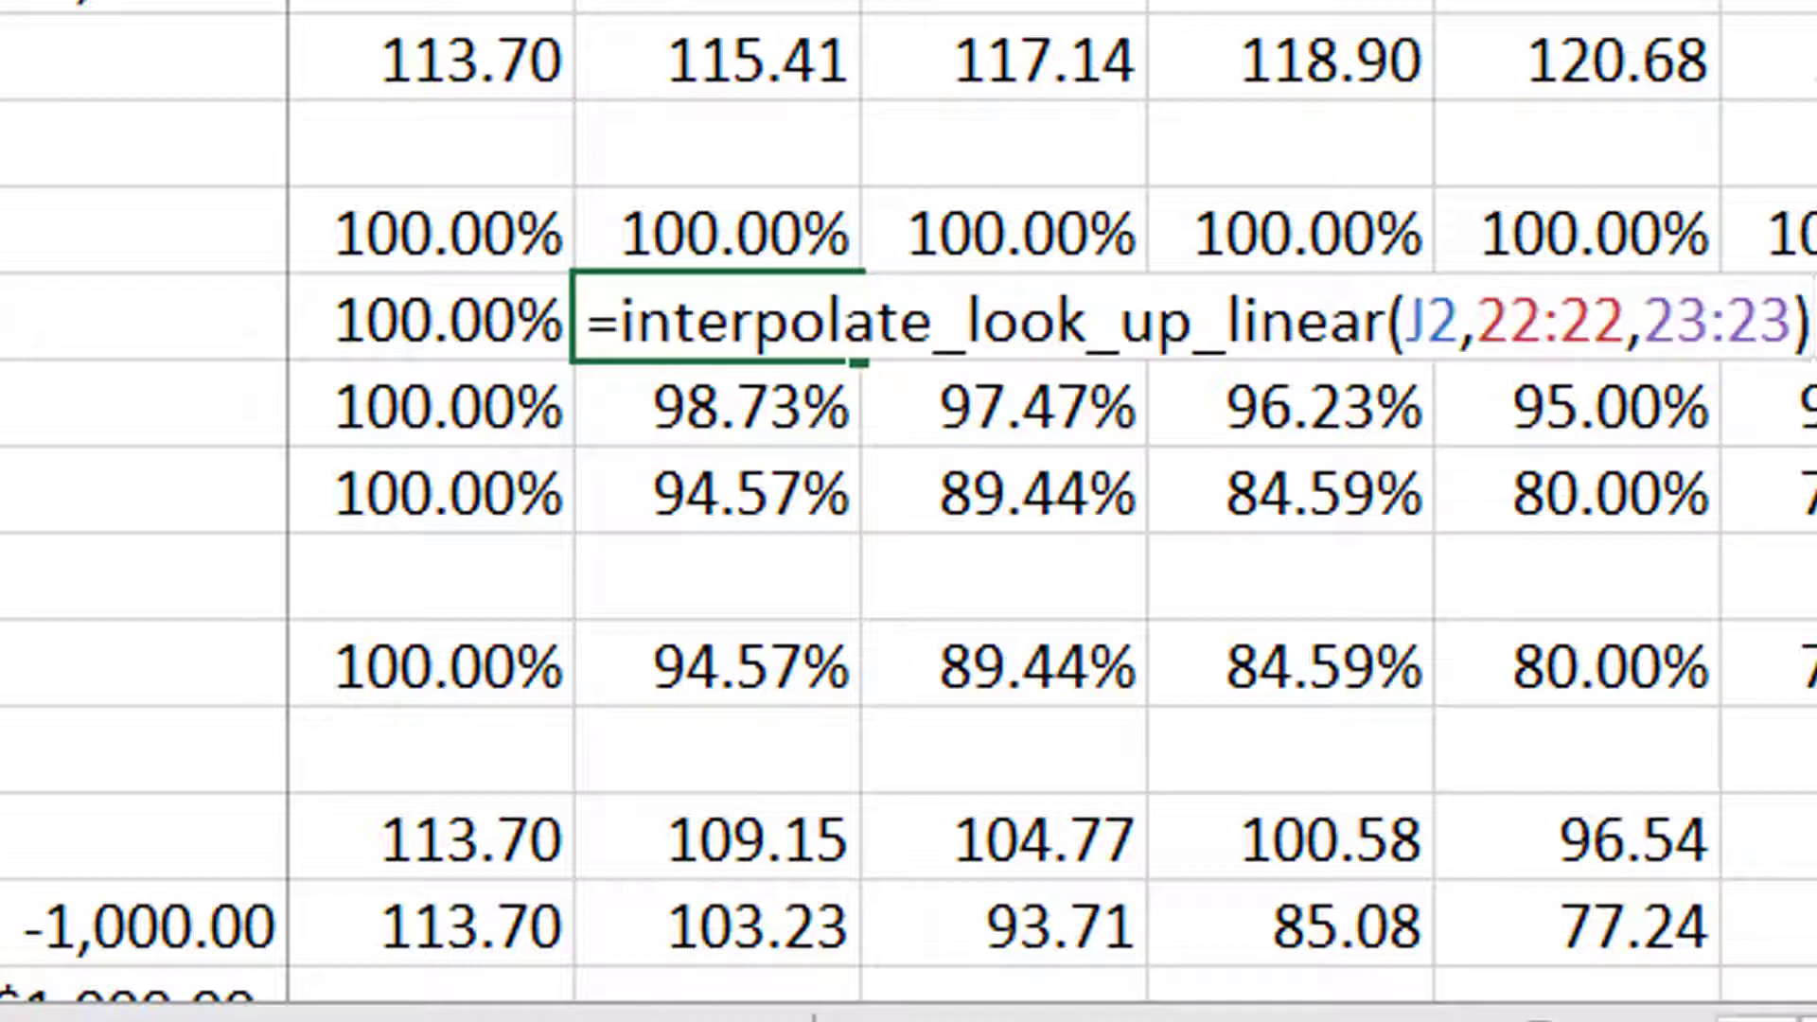
pyautogui.press('Escape')
pyautogui.press('Down')
pyautogui.press('F2')
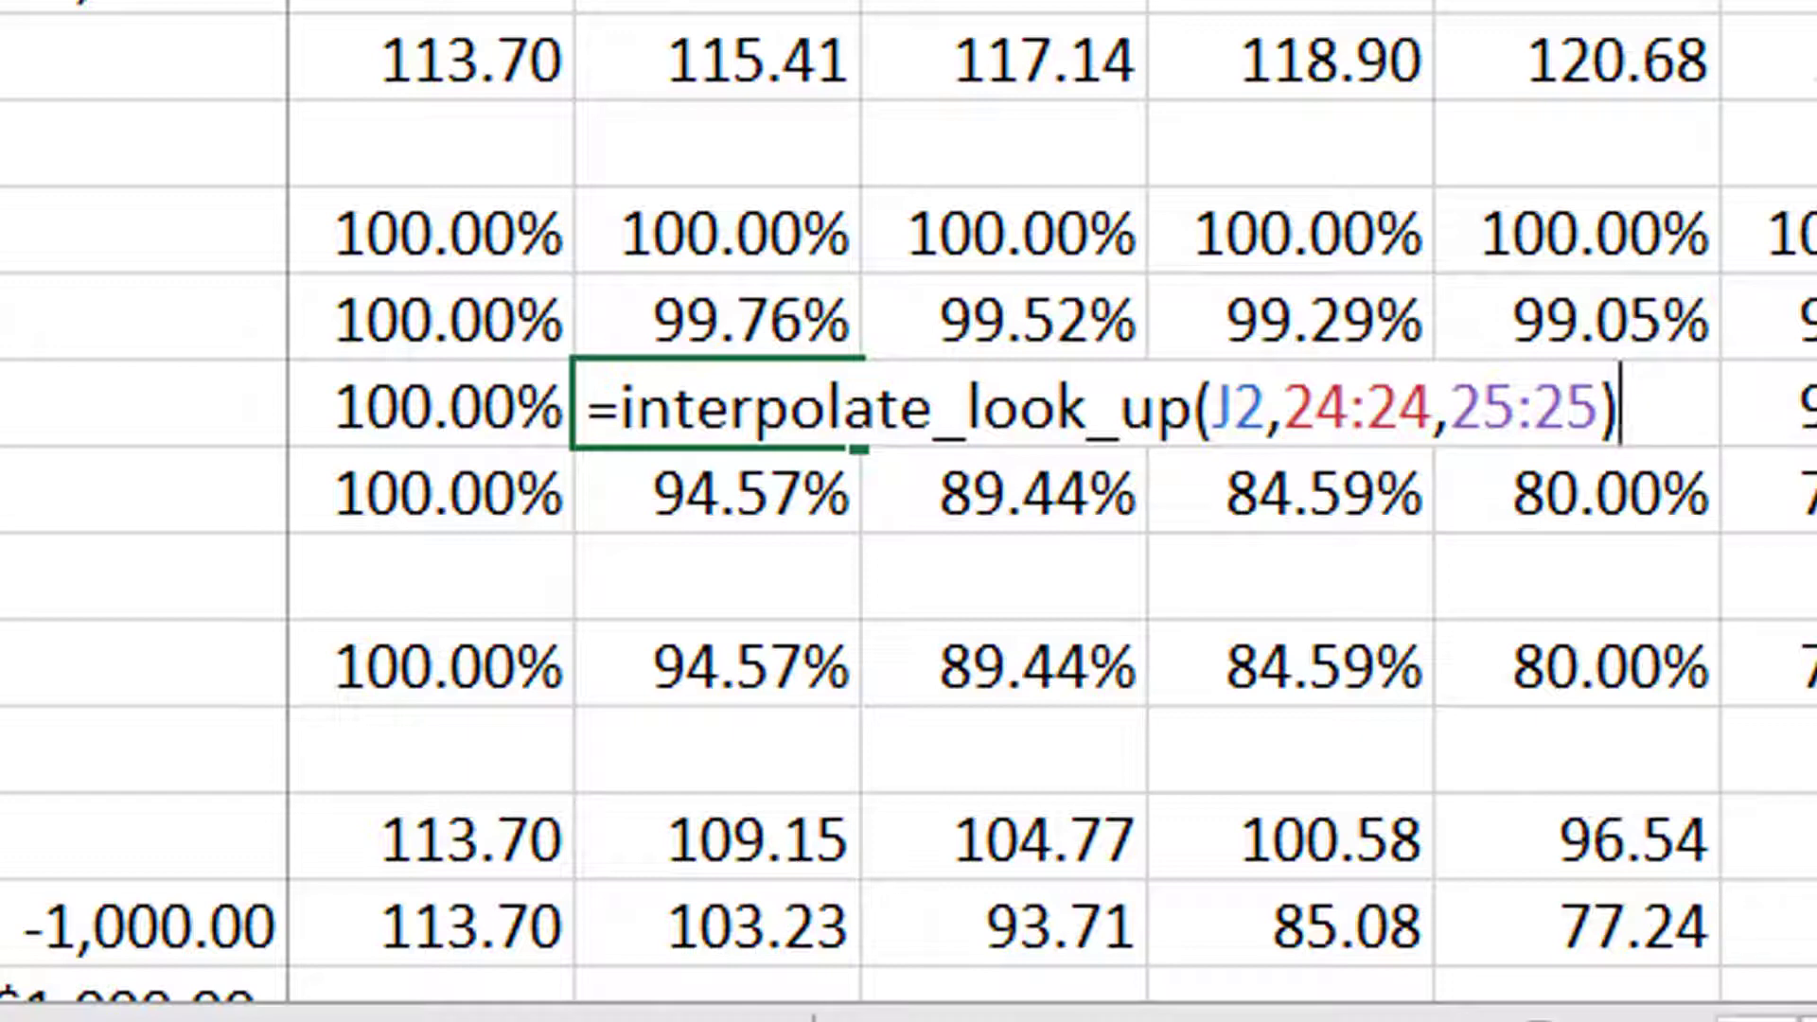
pyautogui.hotkey('ctrl', 'Return')
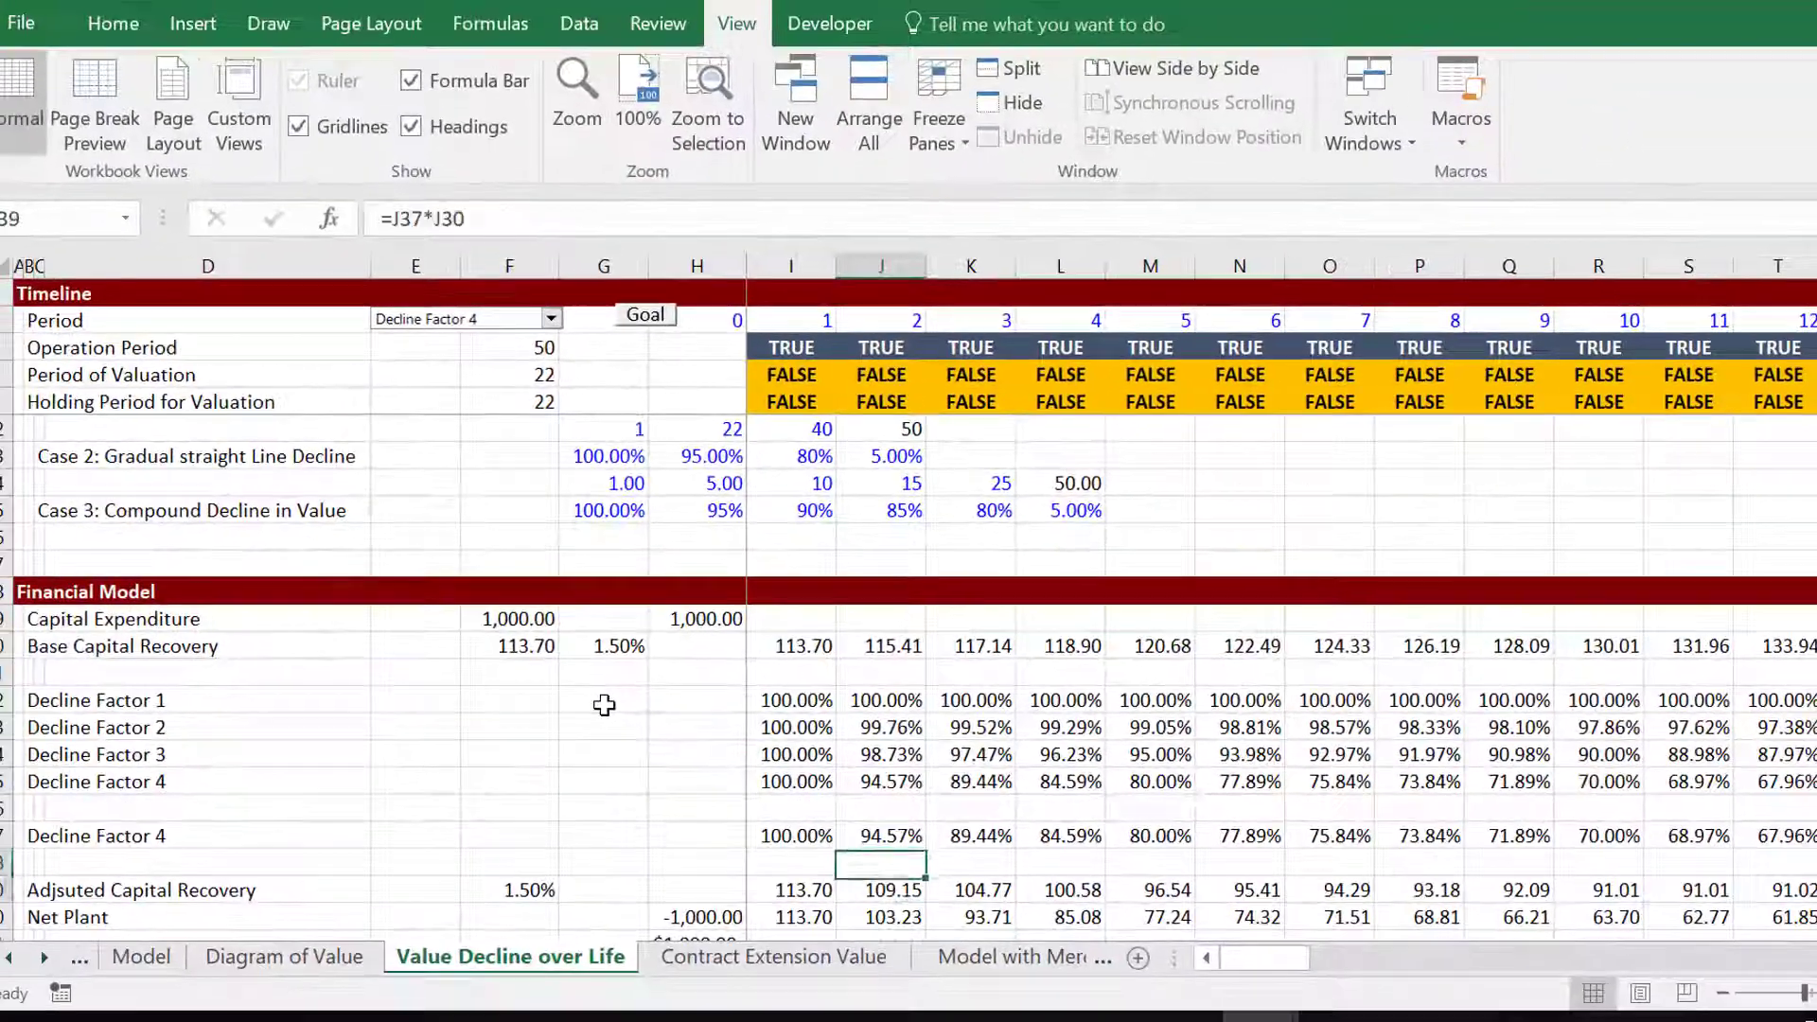
# Examine the Adjusted Capital Recovery and Net Plant formulas for period 2 and the Net Plant formula for period 0.
pyautogui.press('Down')
pyautogui.press('Down')
pyautogui.press('Down')
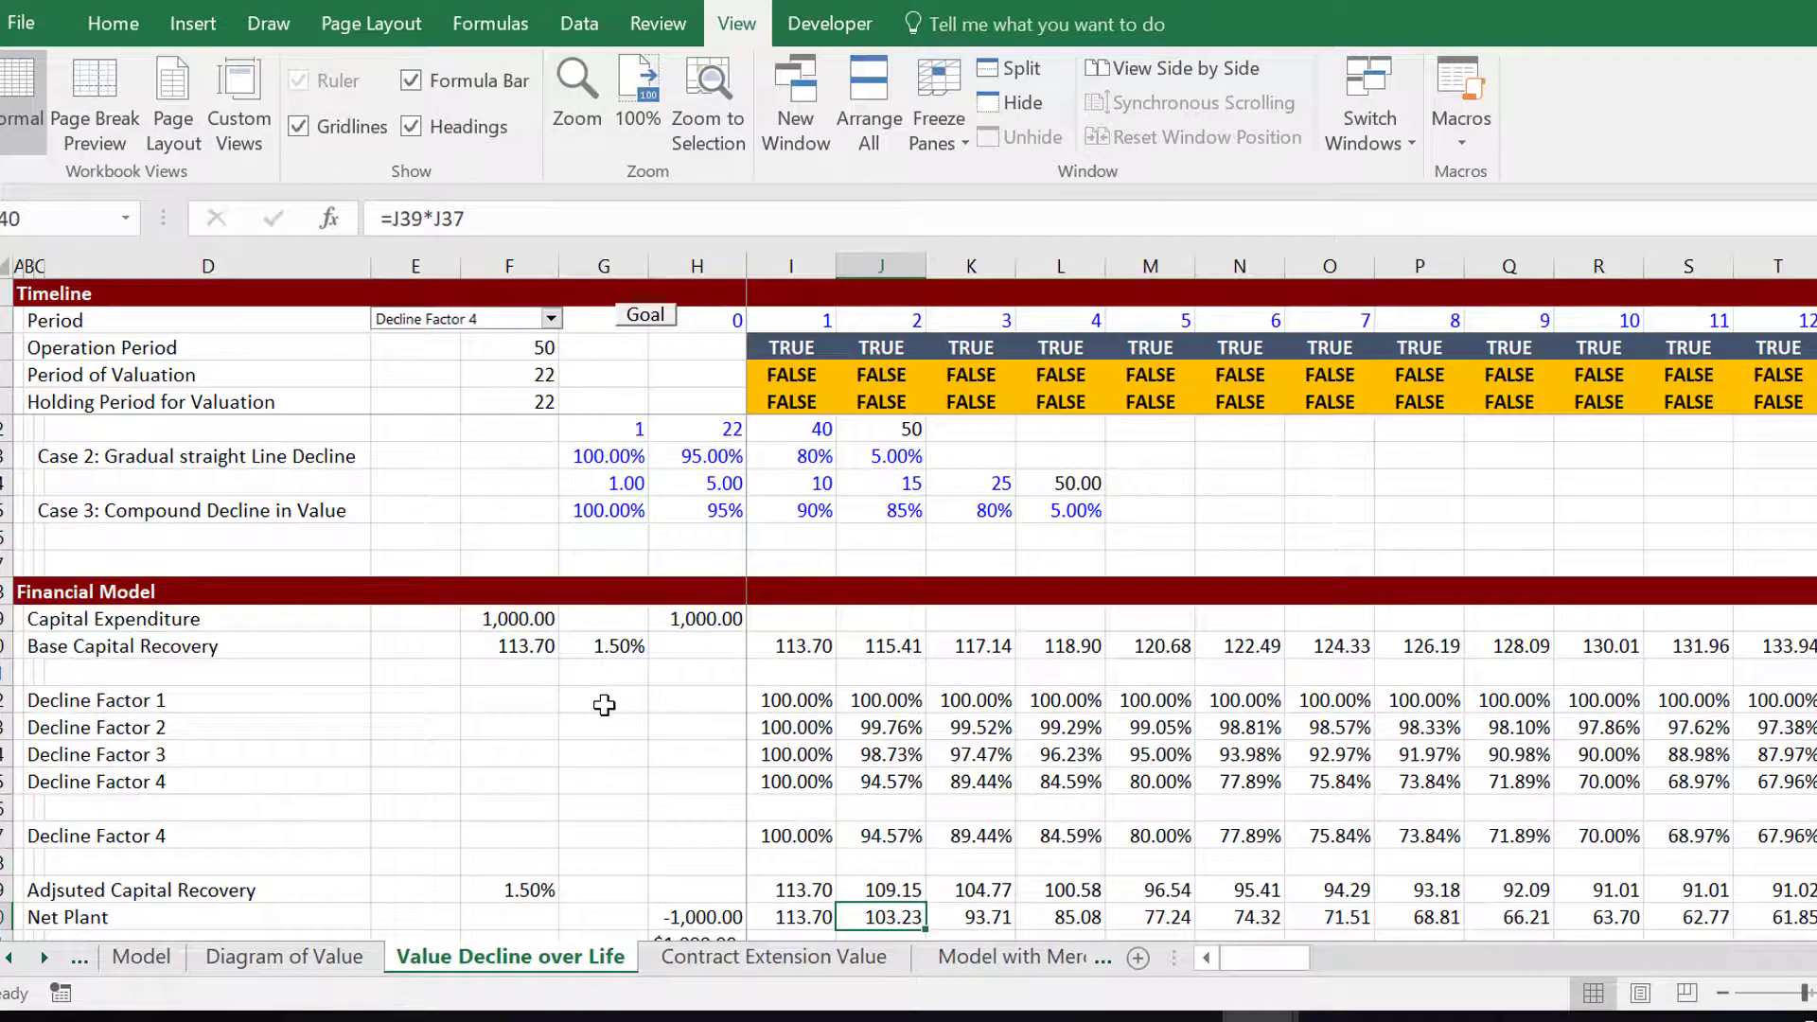
pyautogui.press('Up')
pyautogui.press('Up')
pyautogui.press('Up')
pyautogui.press('Up')
pyautogui.press('Up')
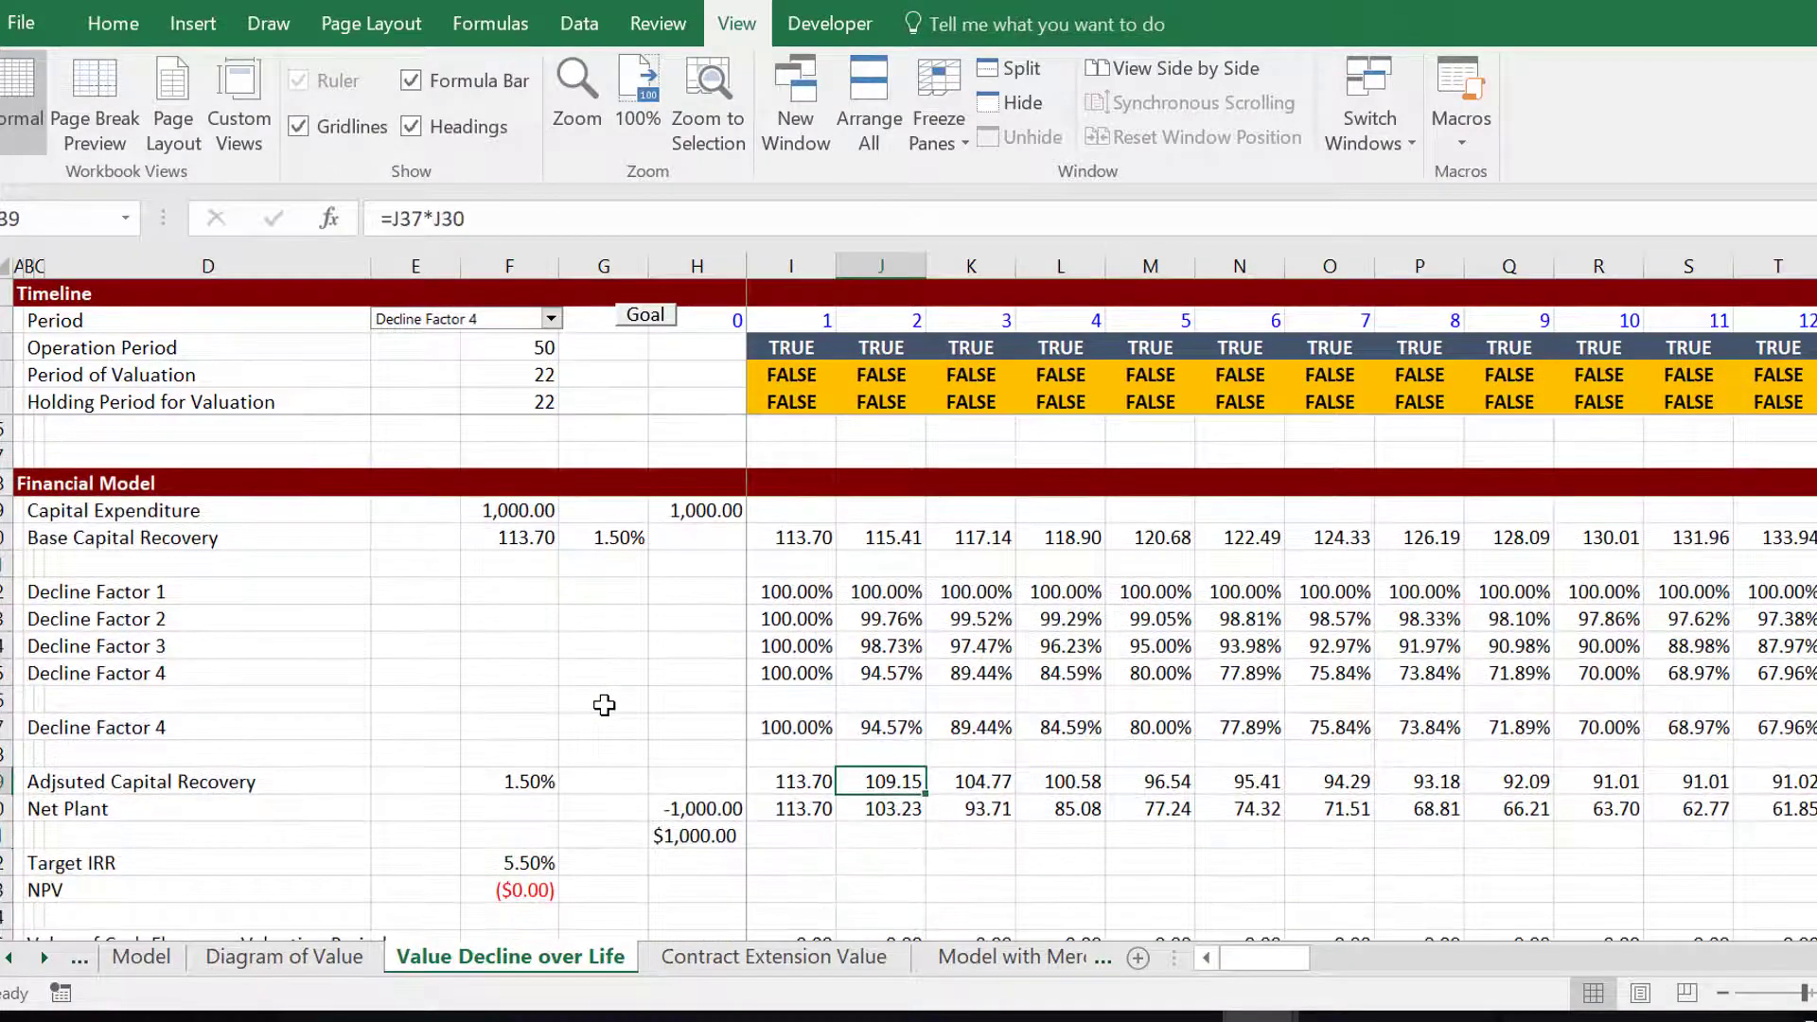
pyautogui.press('Left')
pyautogui.press('Left')
pyautogui.press('Left')
pyautogui.press('Down')
pyautogui.press('Right')
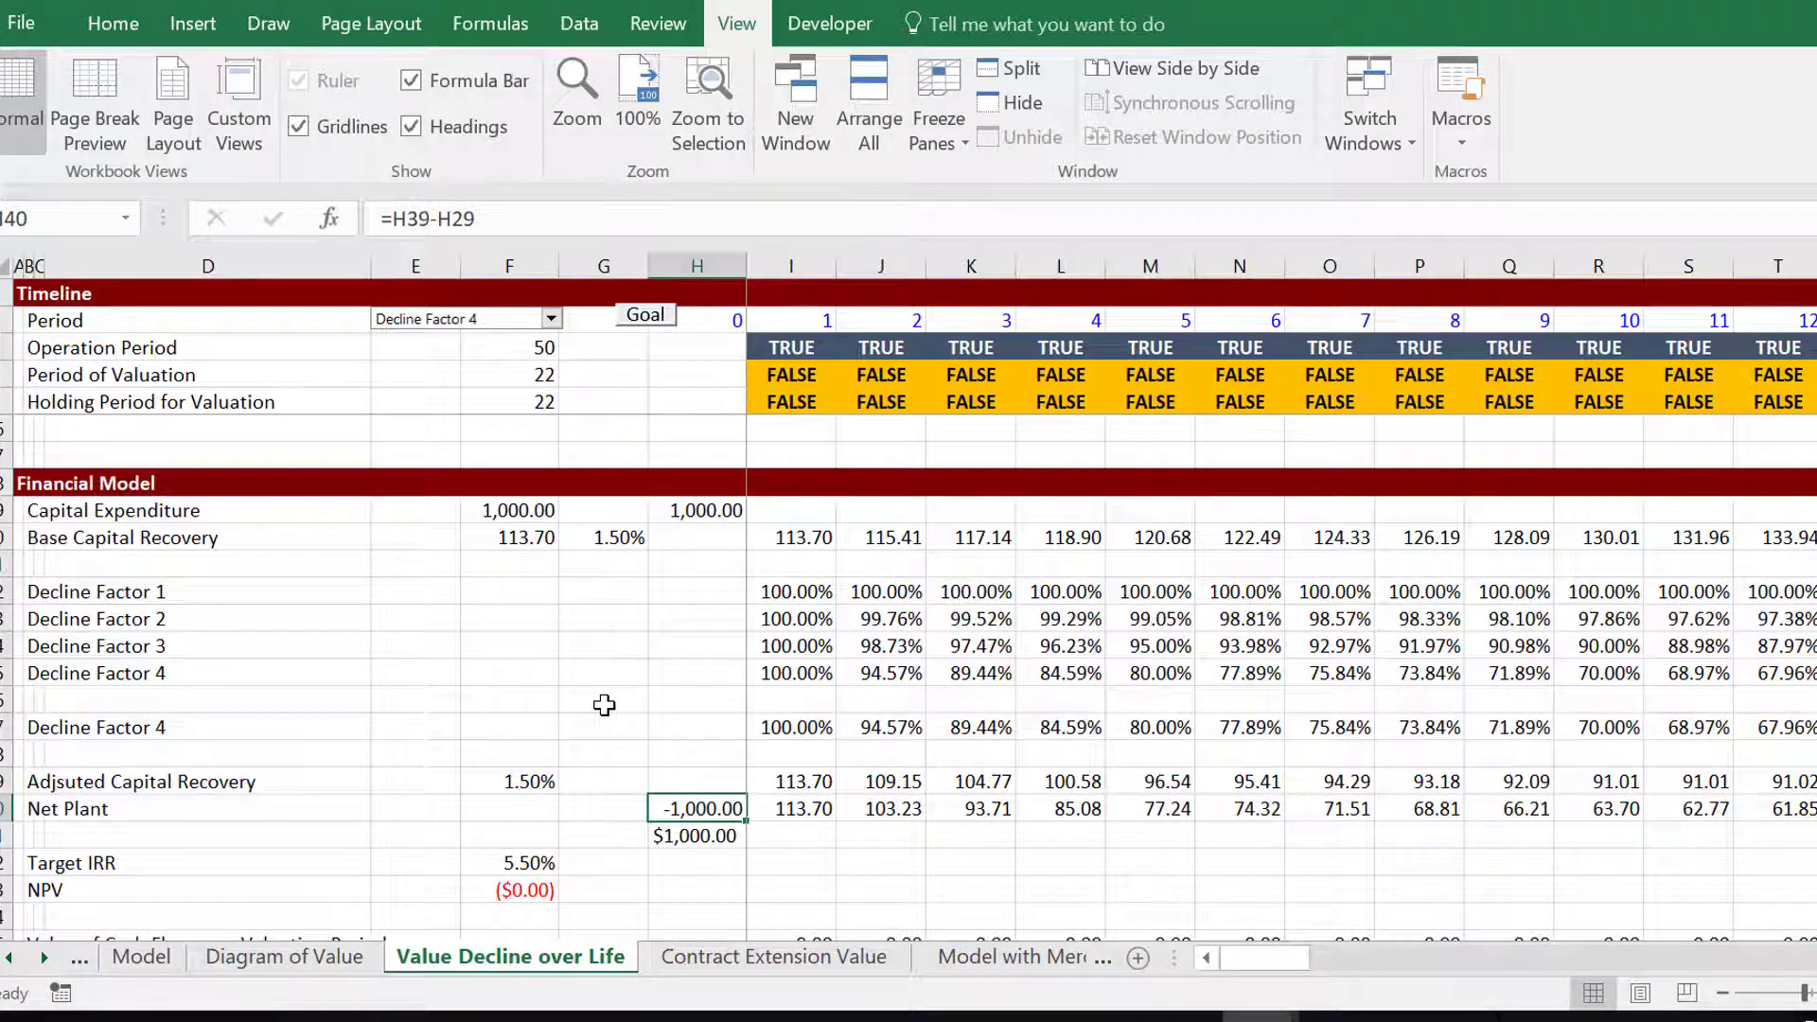
# Check which cells feed the Adjusted Capital Recovery formula in period 1 and follow that row through the next periods.
pyautogui.press('Up')
pyautogui.press('Right')
pyautogui.press('F2')
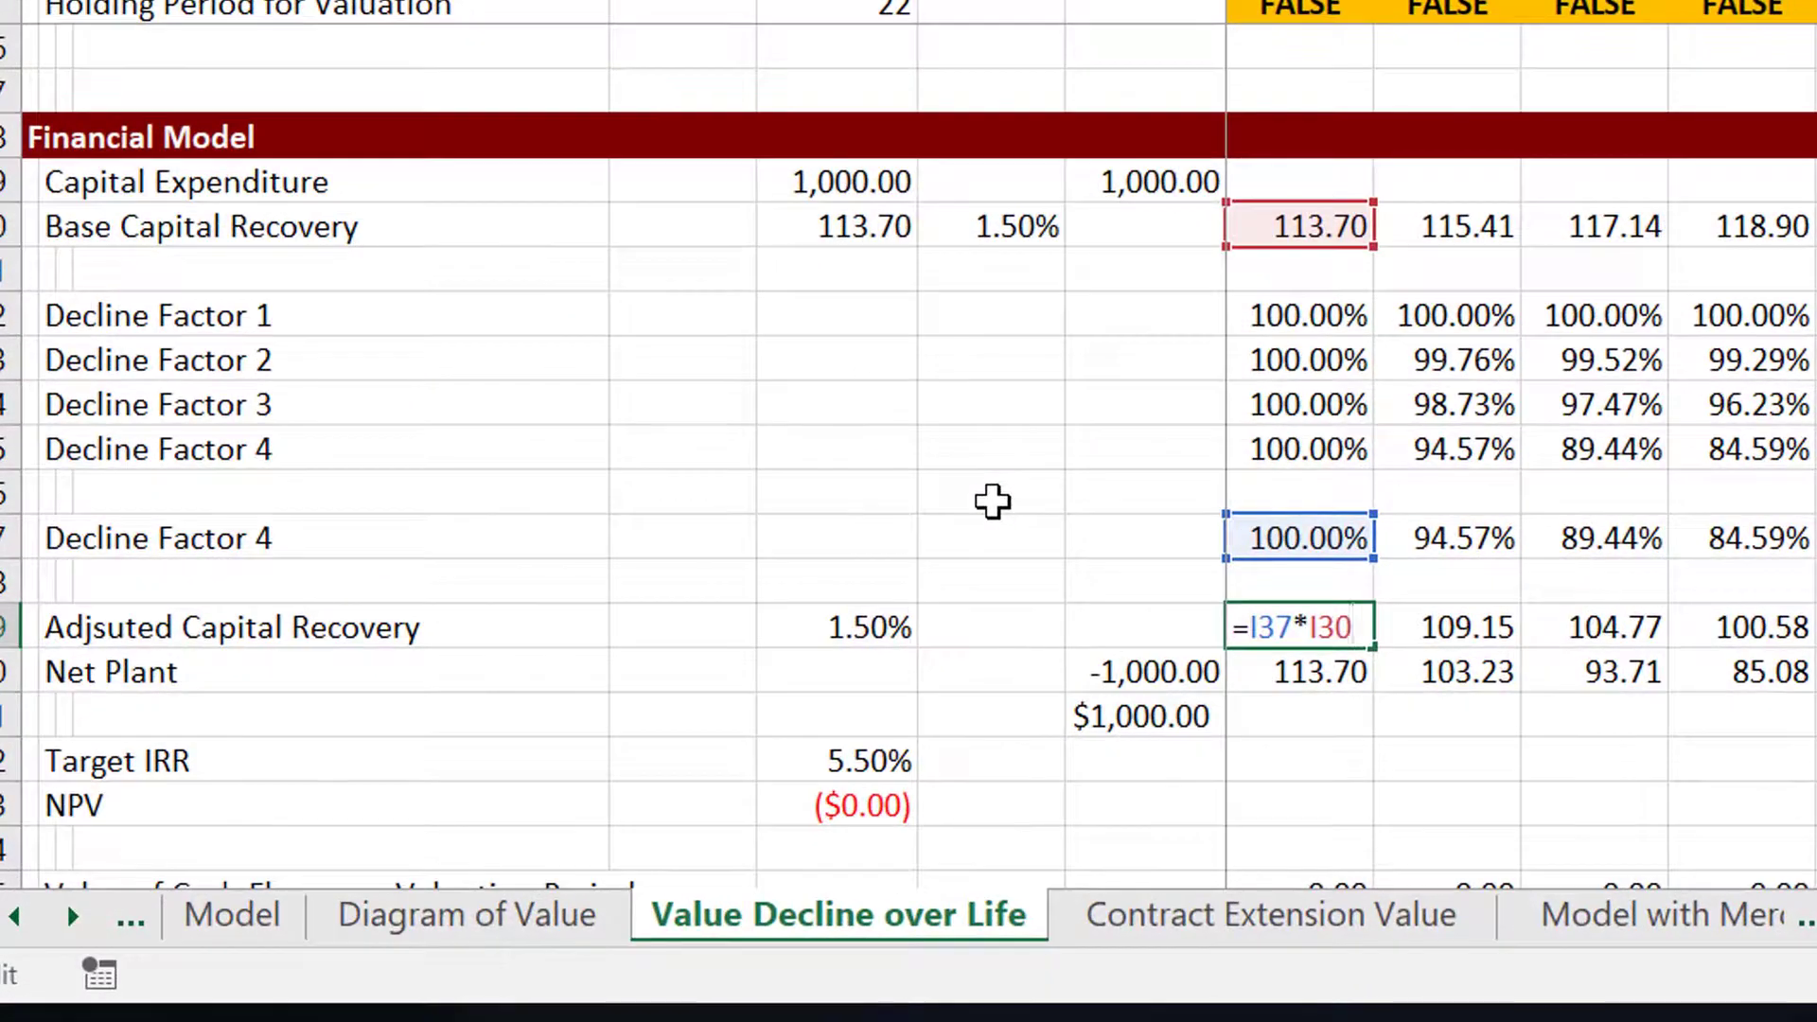
pyautogui.press('Escape')
pyautogui.press('Right')
pyautogui.press('Right')
pyautogui.press('Right')
pyautogui.press('Right')
pyautogui.press('Right')
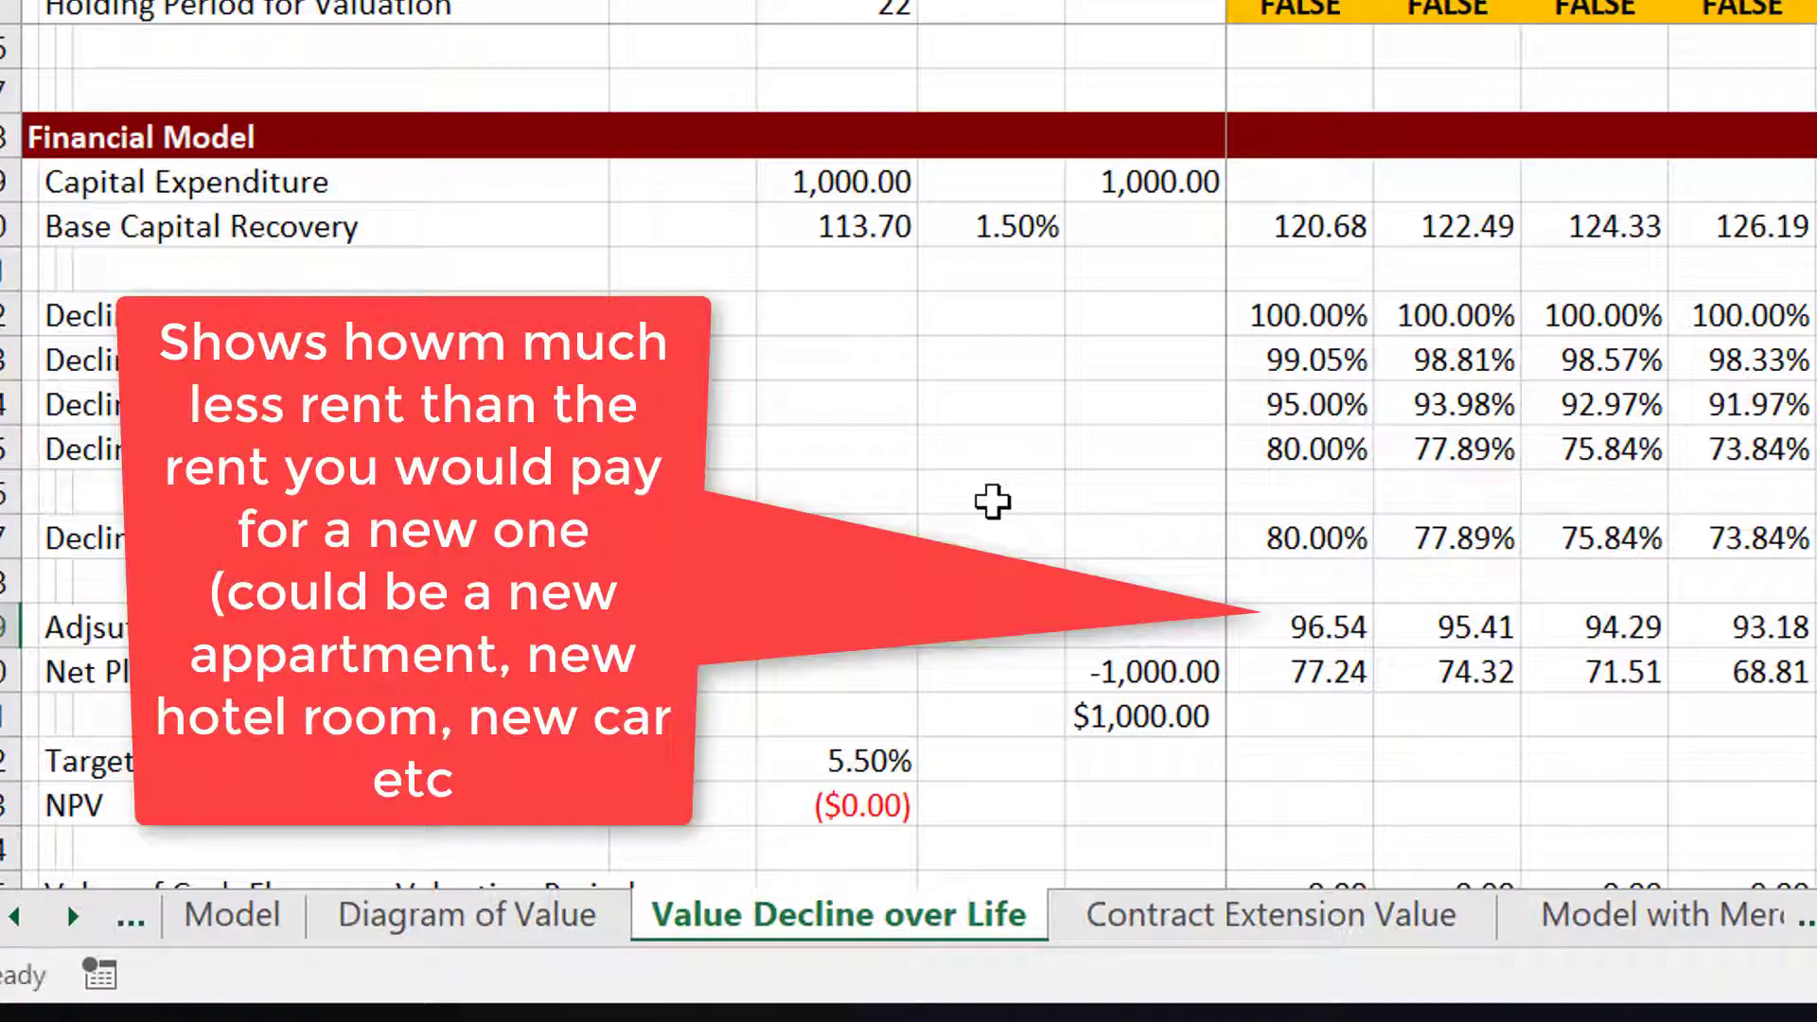
pyautogui.press('Right')
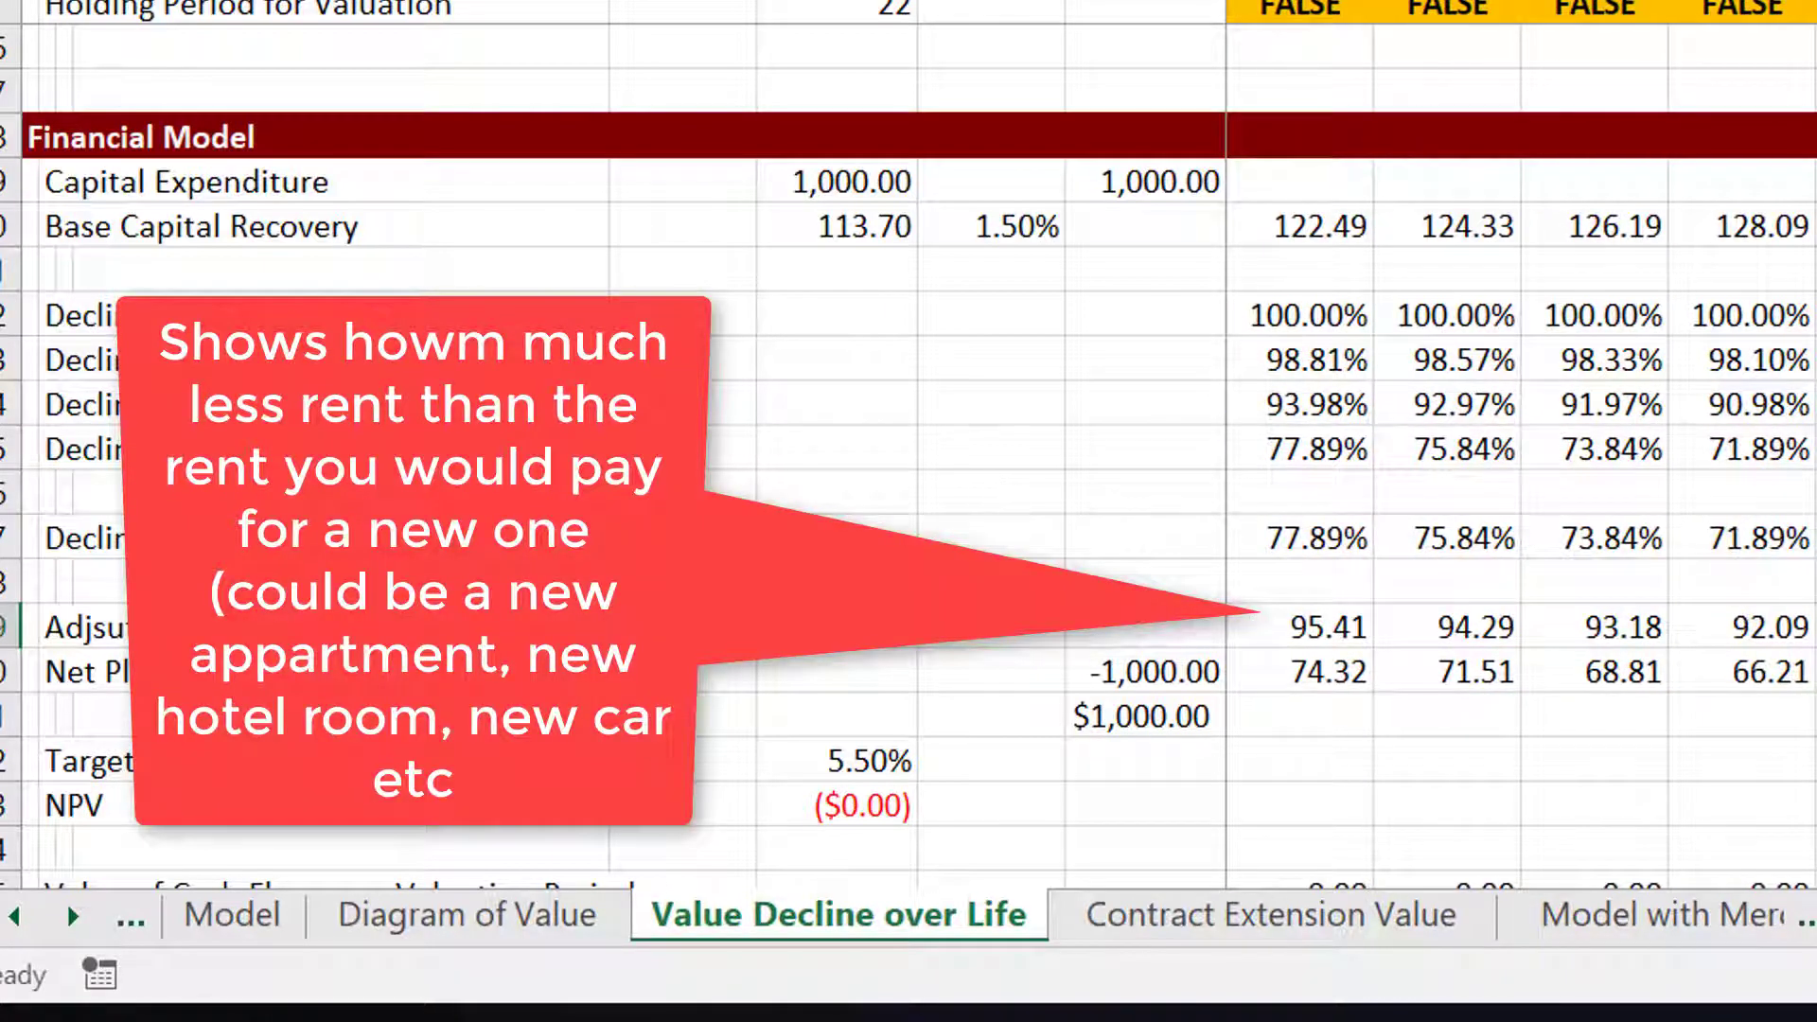
# Switch the decline scenario selection to Decline Factor 1.
pyautogui.press('Up')
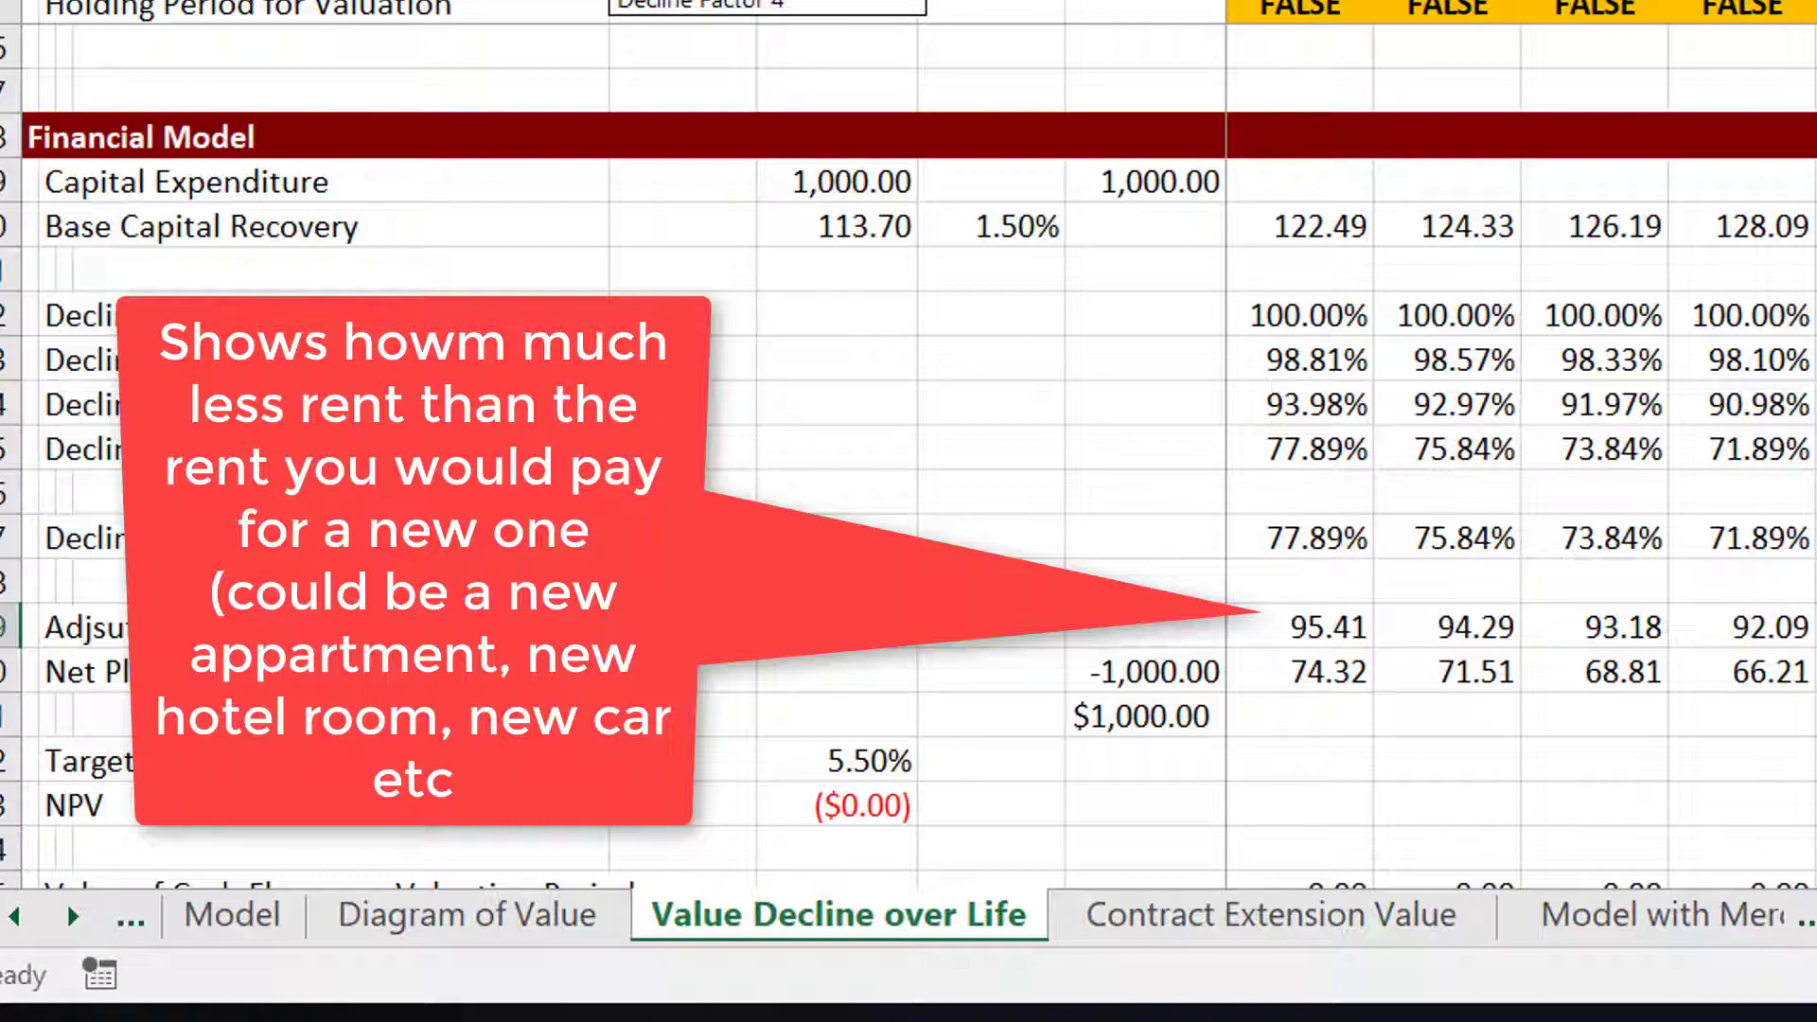
pyautogui.press('Up')
pyautogui.press('Up')
pyautogui.press('Up')
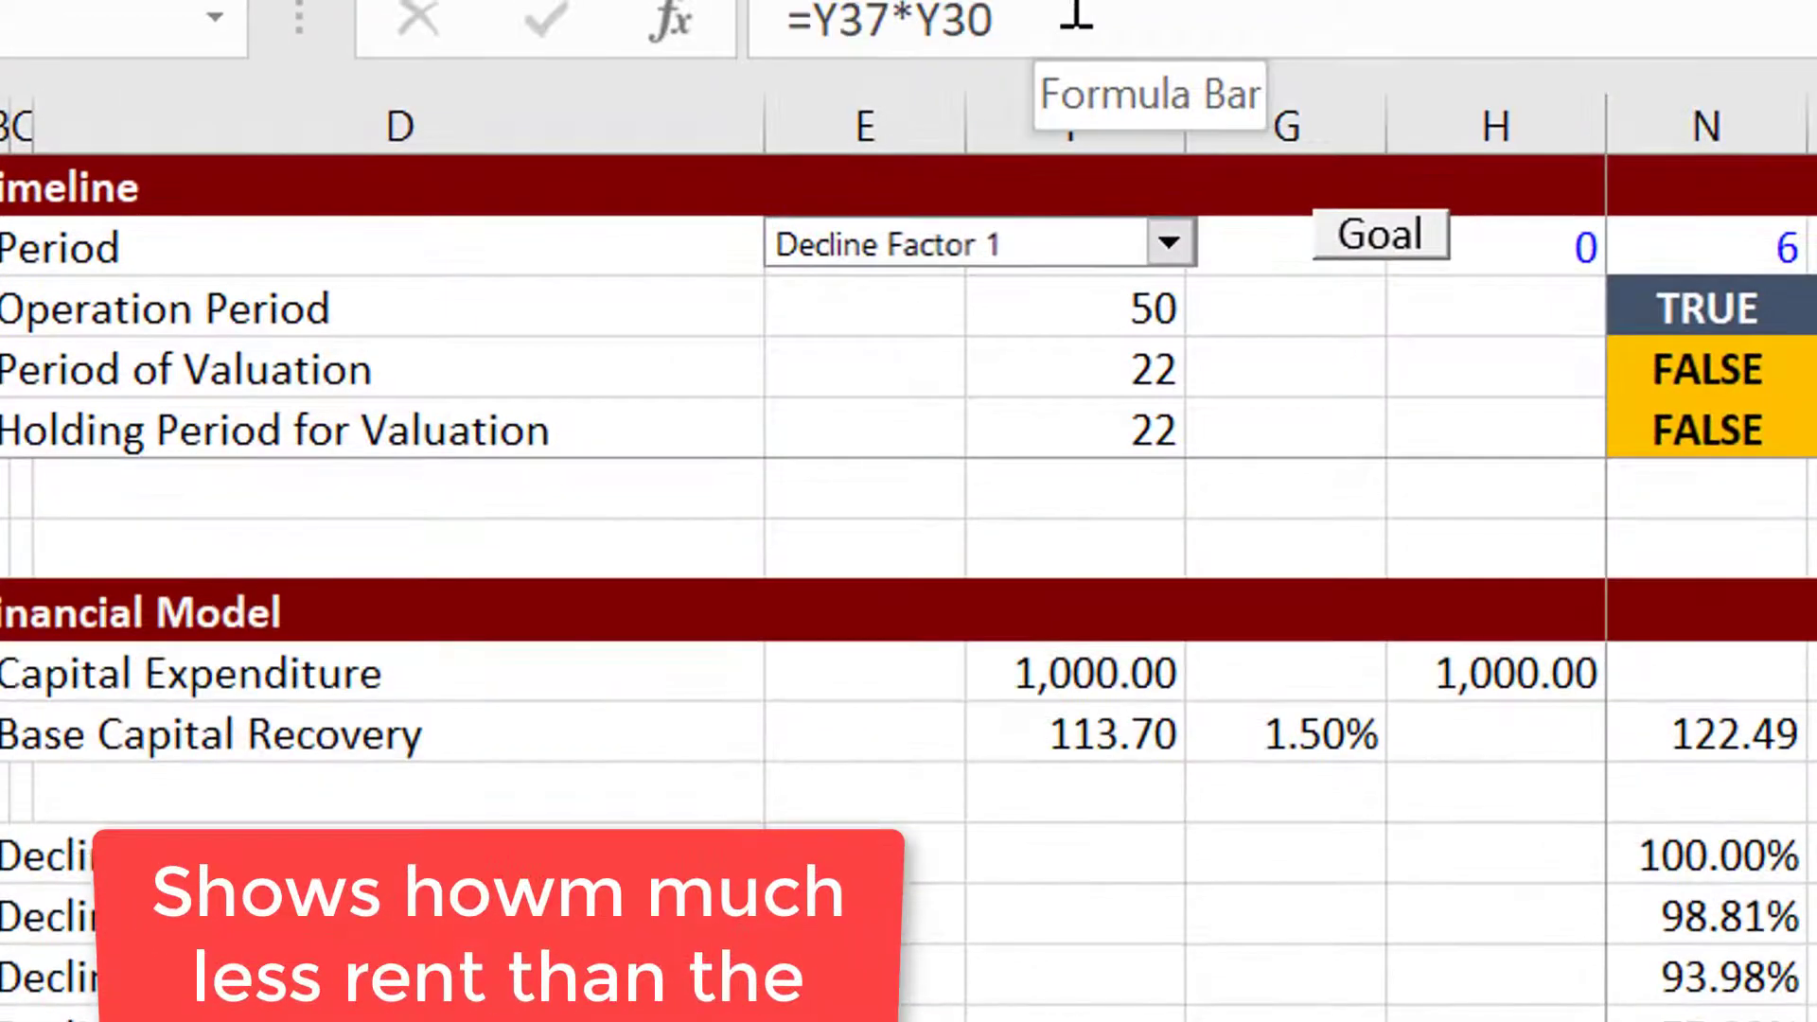
pyautogui.click(1092, 880)
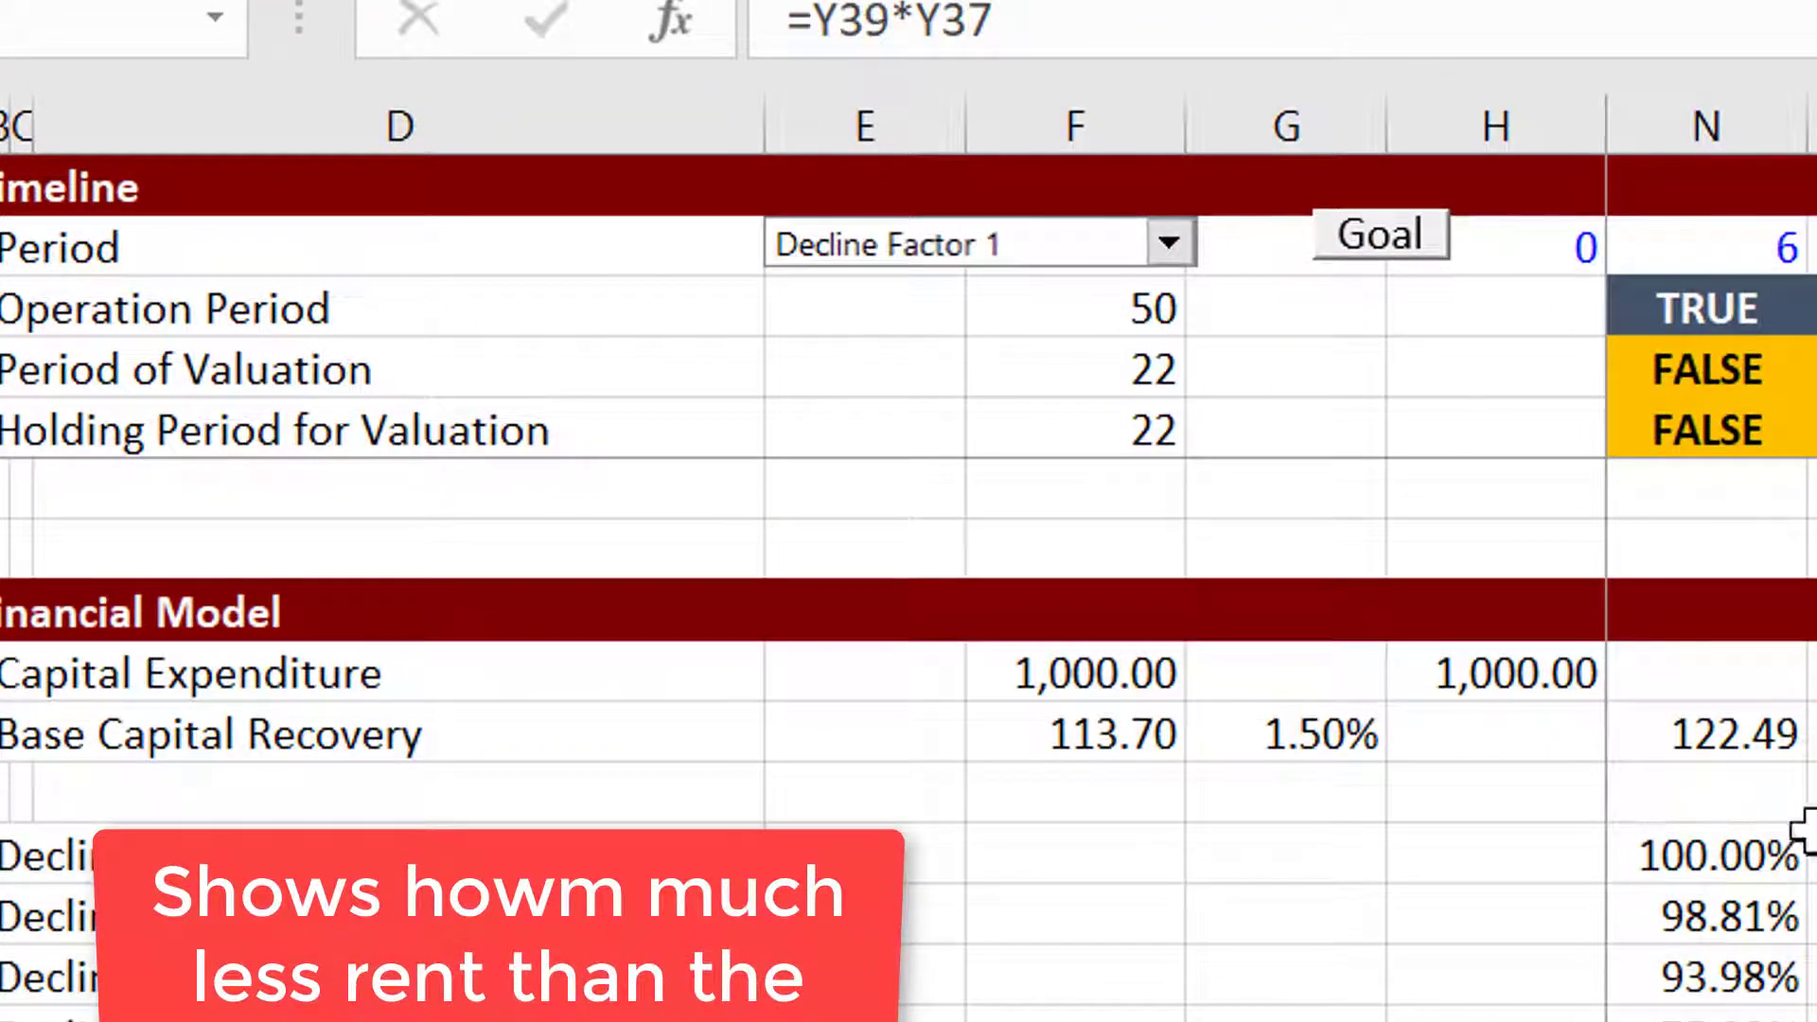
# Check the INDEX formula that picks the active decline factor in period 6, and review the Net Plant formulas back to period 0.
pyautogui.press('Down')
pyautogui.press('F2')
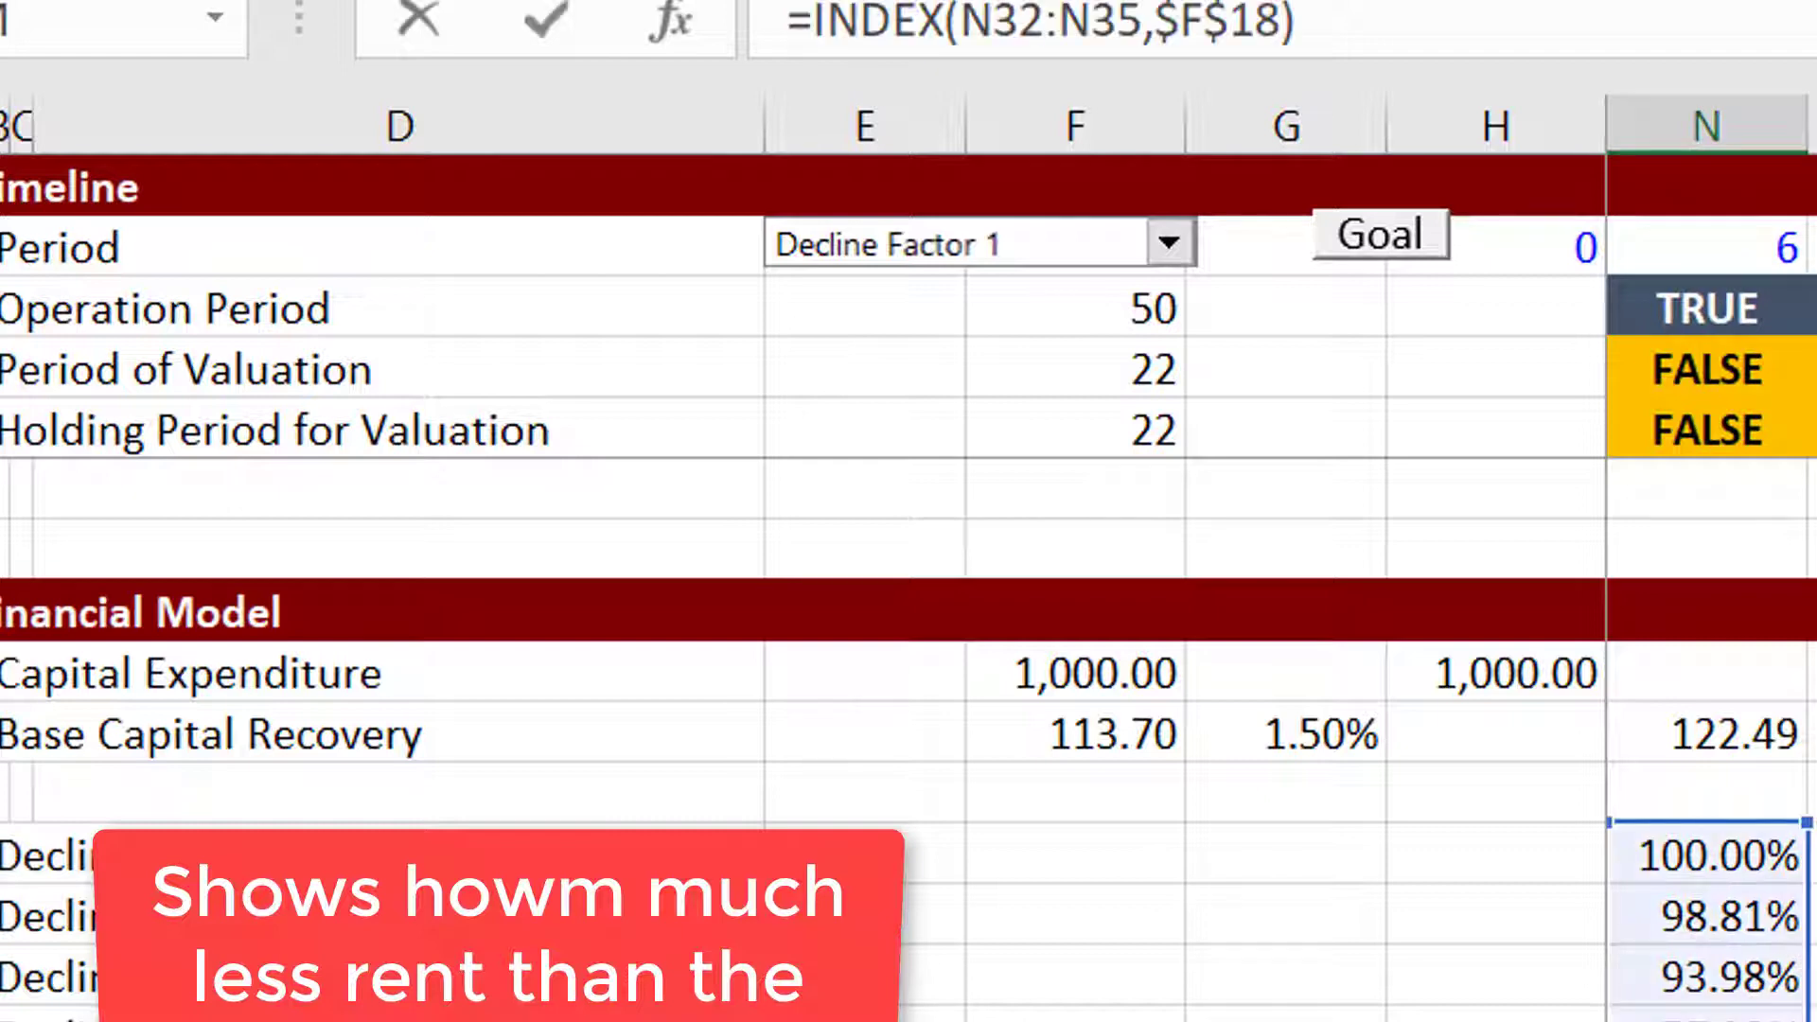
pyautogui.press('Escape')
pyautogui.press('Down')
pyautogui.press('Down')
pyautogui.press('Left')
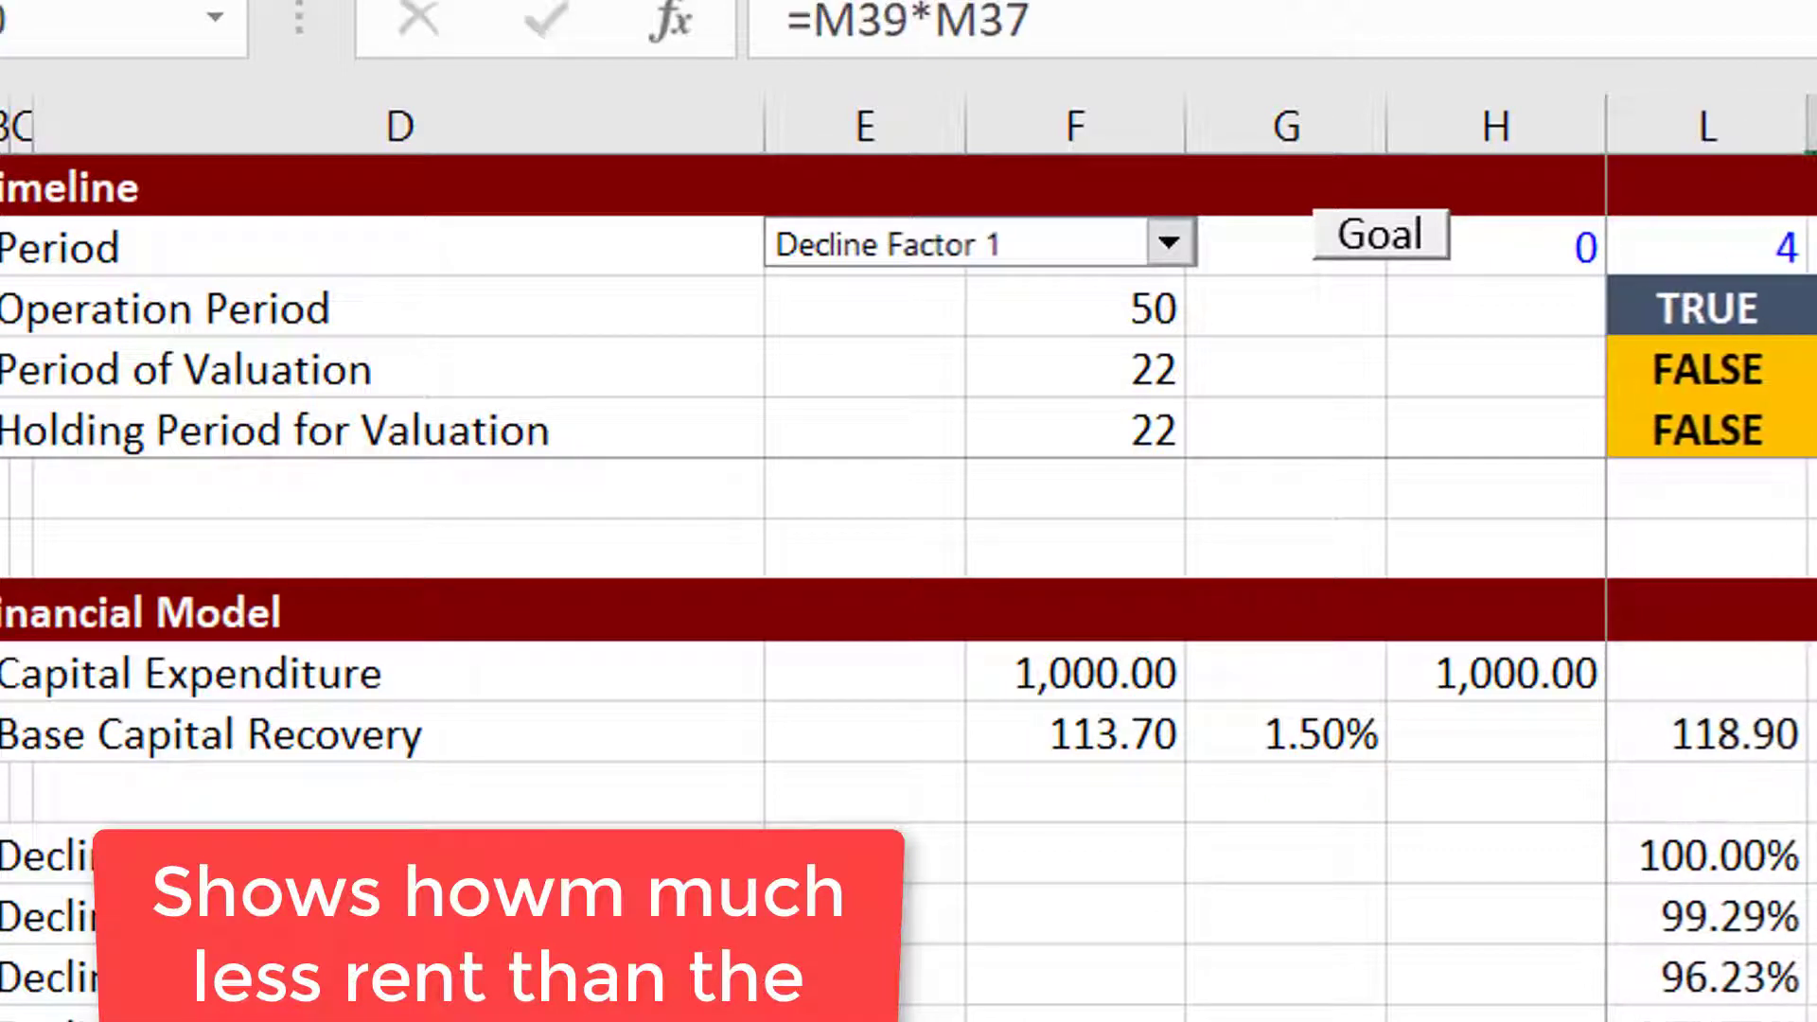
pyautogui.press('Left')
pyautogui.press('Left')
pyautogui.press('Left')
pyautogui.press('Left')
pyautogui.press('Left')
pyautogui.press('Left')
pyautogui.press('Right')
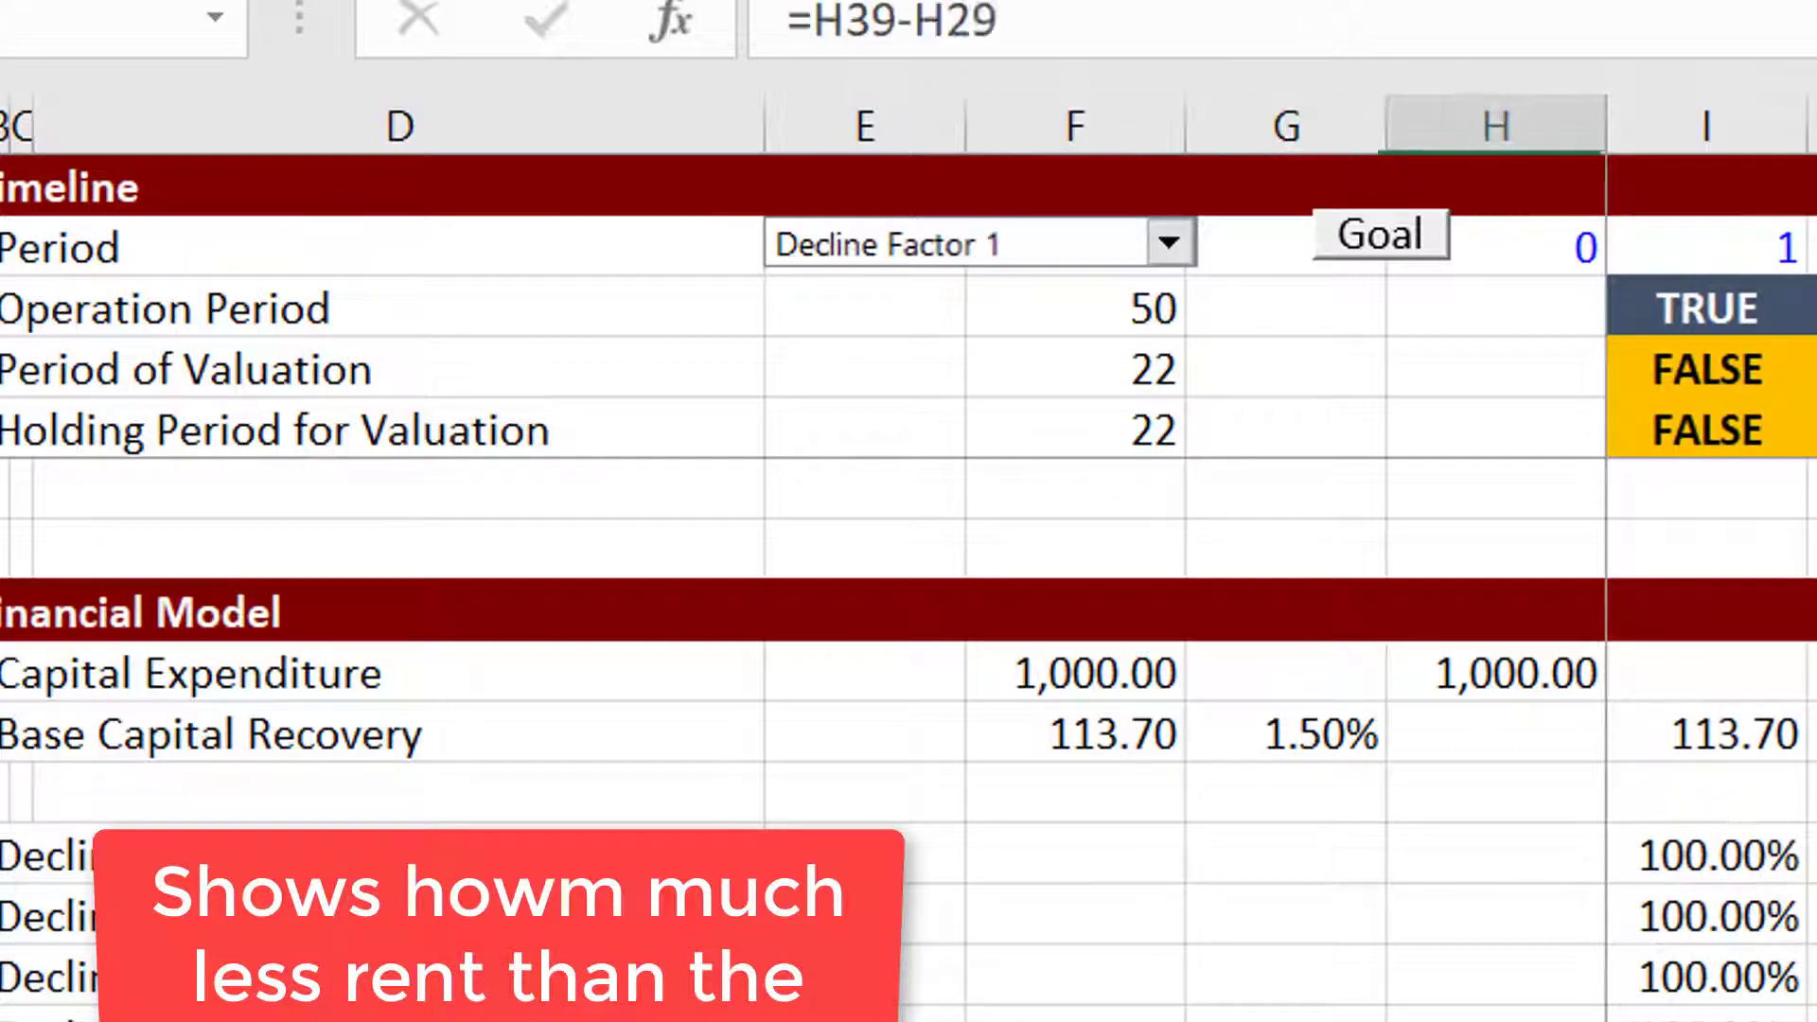
# Follow the Value of Cash Flow over Valuation Period row through the periods to the end of the plant life.
pyautogui.press('Right')
pyautogui.press('Down')
pyautogui.press('Down')
pyautogui.press('Down')
pyautogui.press('Down')
pyautogui.press('Down')
pyautogui.press('Right')
pyautogui.press('Right')
pyautogui.press('Right')
pyautogui.press('Right')
pyautogui.press('Right')
pyautogui.press('Right')
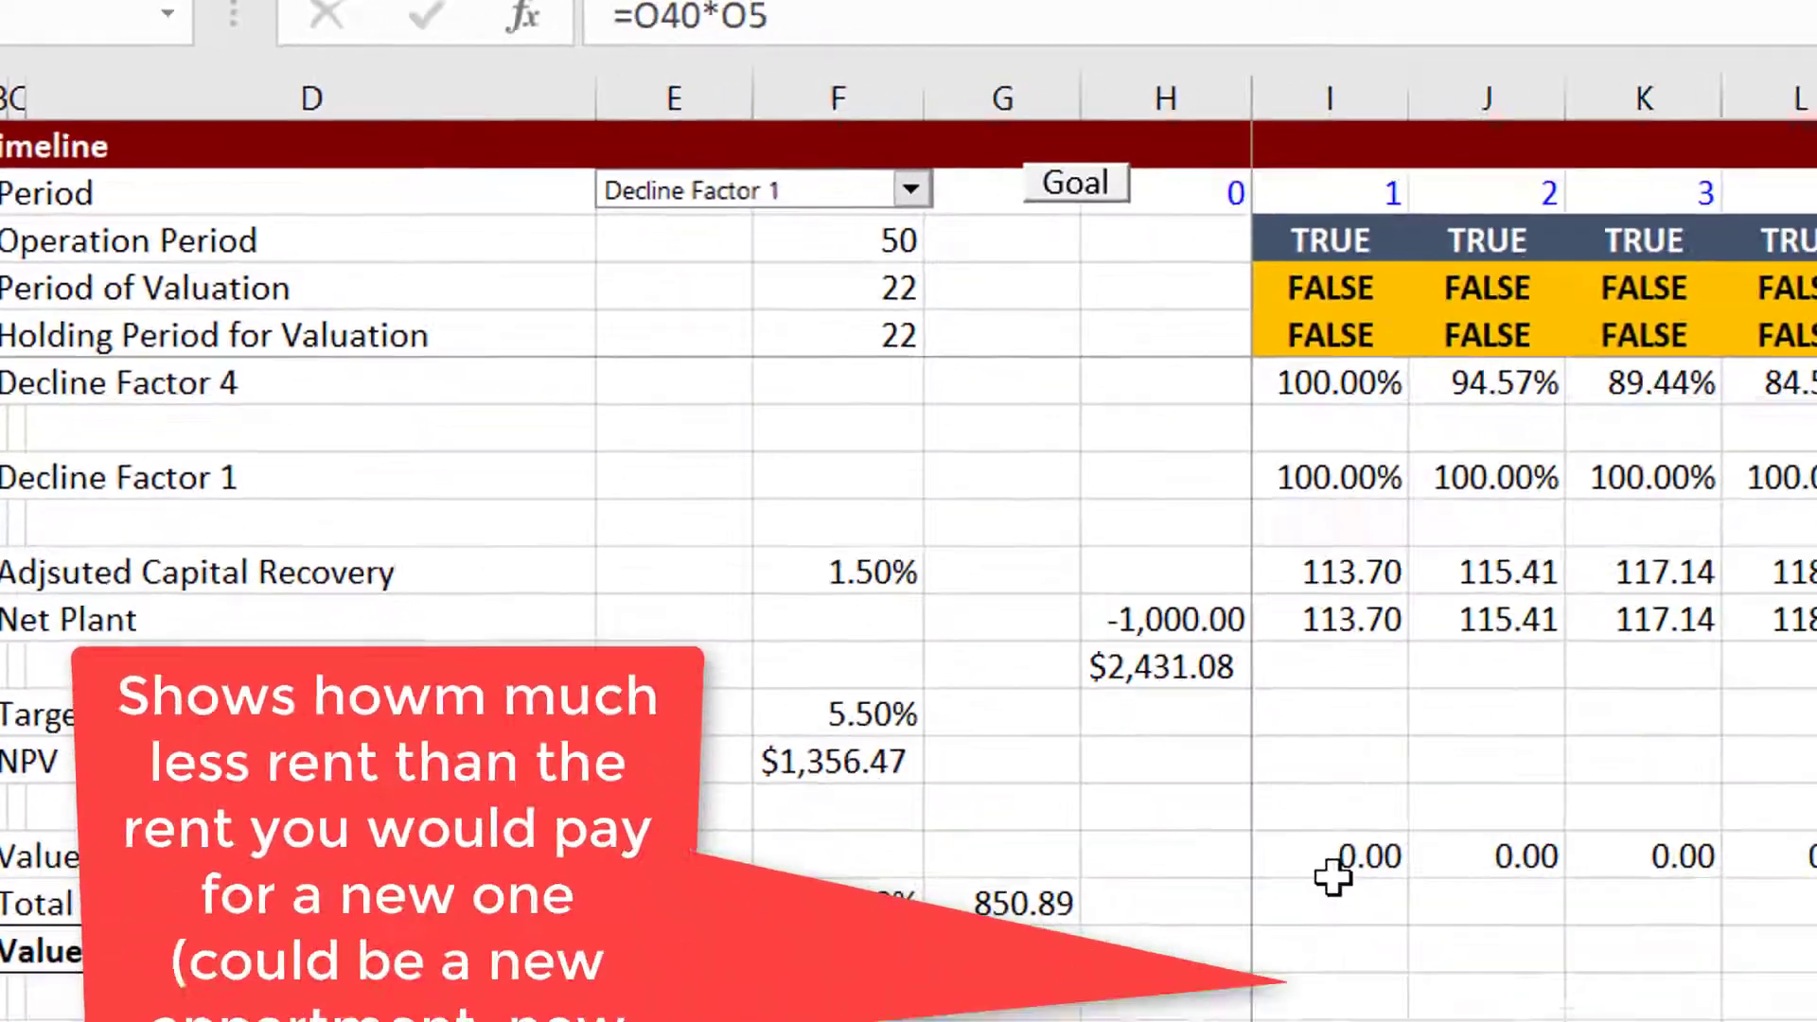
pyautogui.press('Right')
pyautogui.press('Right')
pyautogui.press('Right')
pyautogui.press('Right')
pyautogui.press('Right')
pyautogui.press('Right')
pyautogui.press('Right')
pyautogui.press('Right')
pyautogui.press('Right')
pyautogui.press('Right')
pyautogui.press('Right')
pyautogui.press('Right')
pyautogui.press('Right')
pyautogui.press('Right')
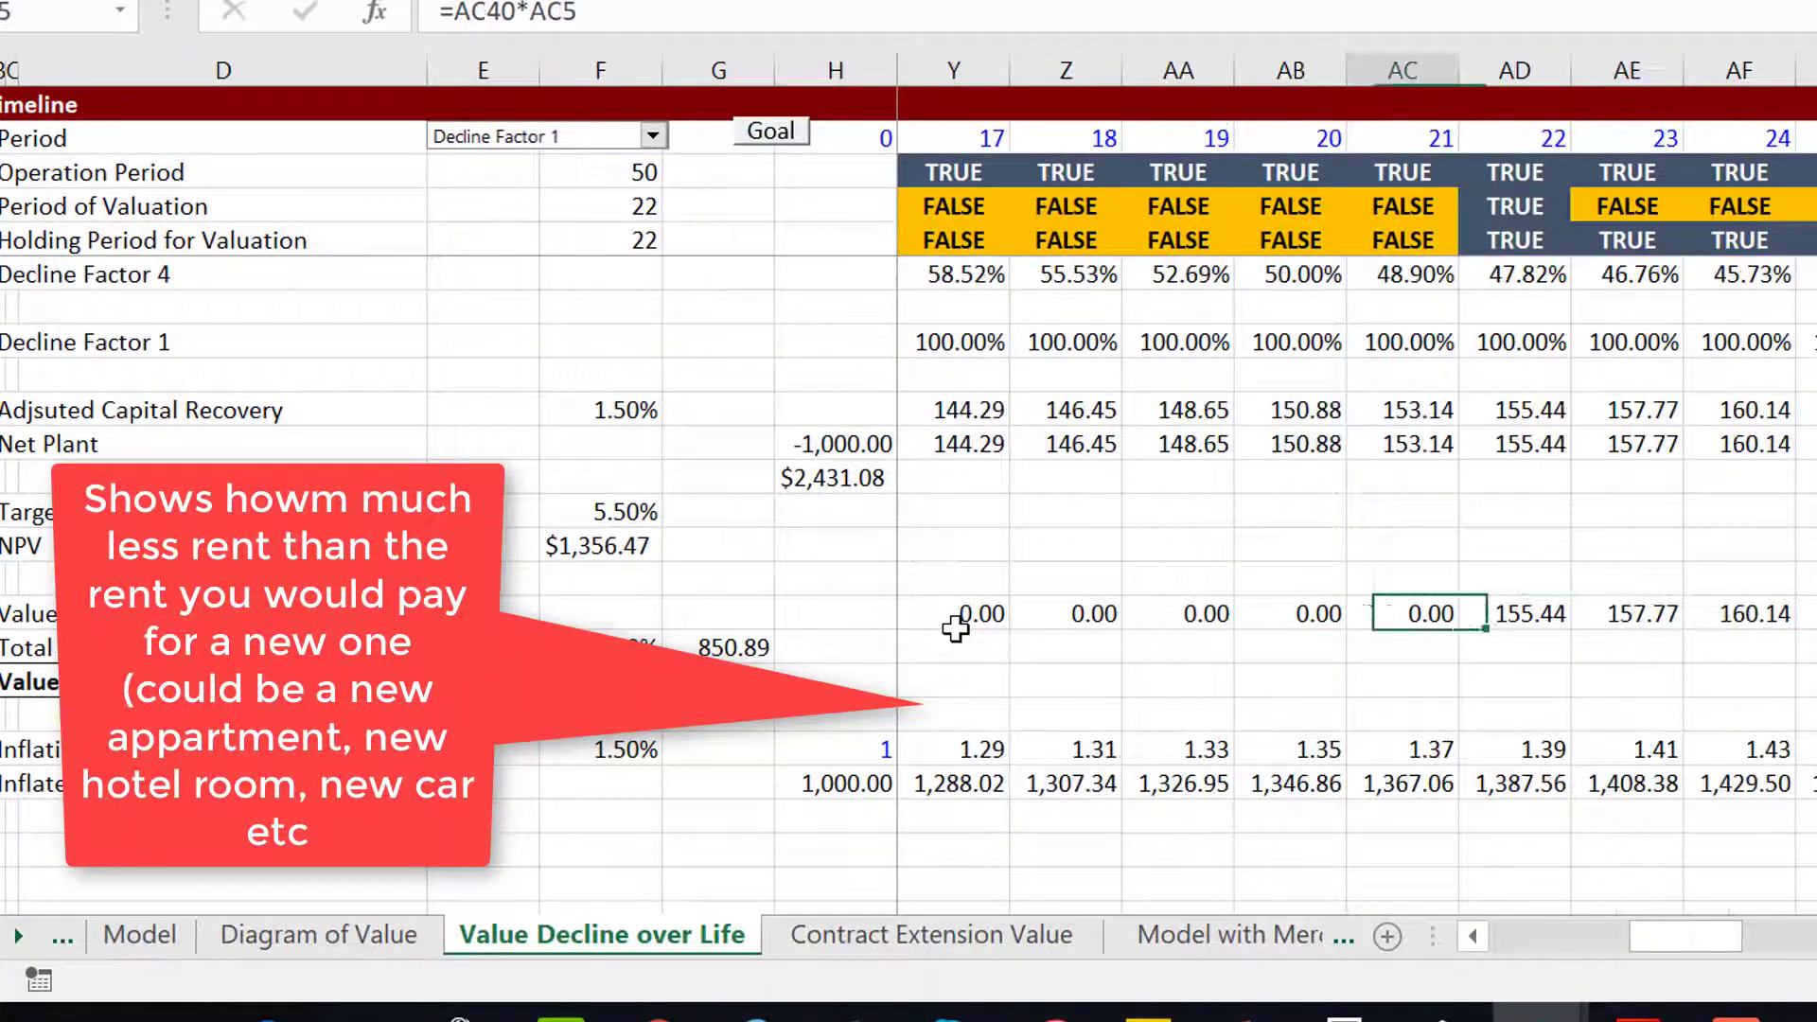
pyautogui.press('Right')
pyautogui.press('Right')
pyautogui.press('Right')
pyautogui.press('Right')
pyautogui.press('Right')
pyautogui.press('Right')
pyautogui.press('Right')
pyautogui.press('Right')
pyautogui.press('Right')
pyautogui.press('Right')
pyautogui.press('Right')
pyautogui.press('Right')
pyautogui.press('Right')
pyautogui.press('Right')
pyautogui.press('Right')
pyautogui.press('Right')
pyautogui.press('Right')
pyautogui.press('Right')
pyautogui.press('Right')
pyautogui.press('Right')
pyautogui.press('Right')
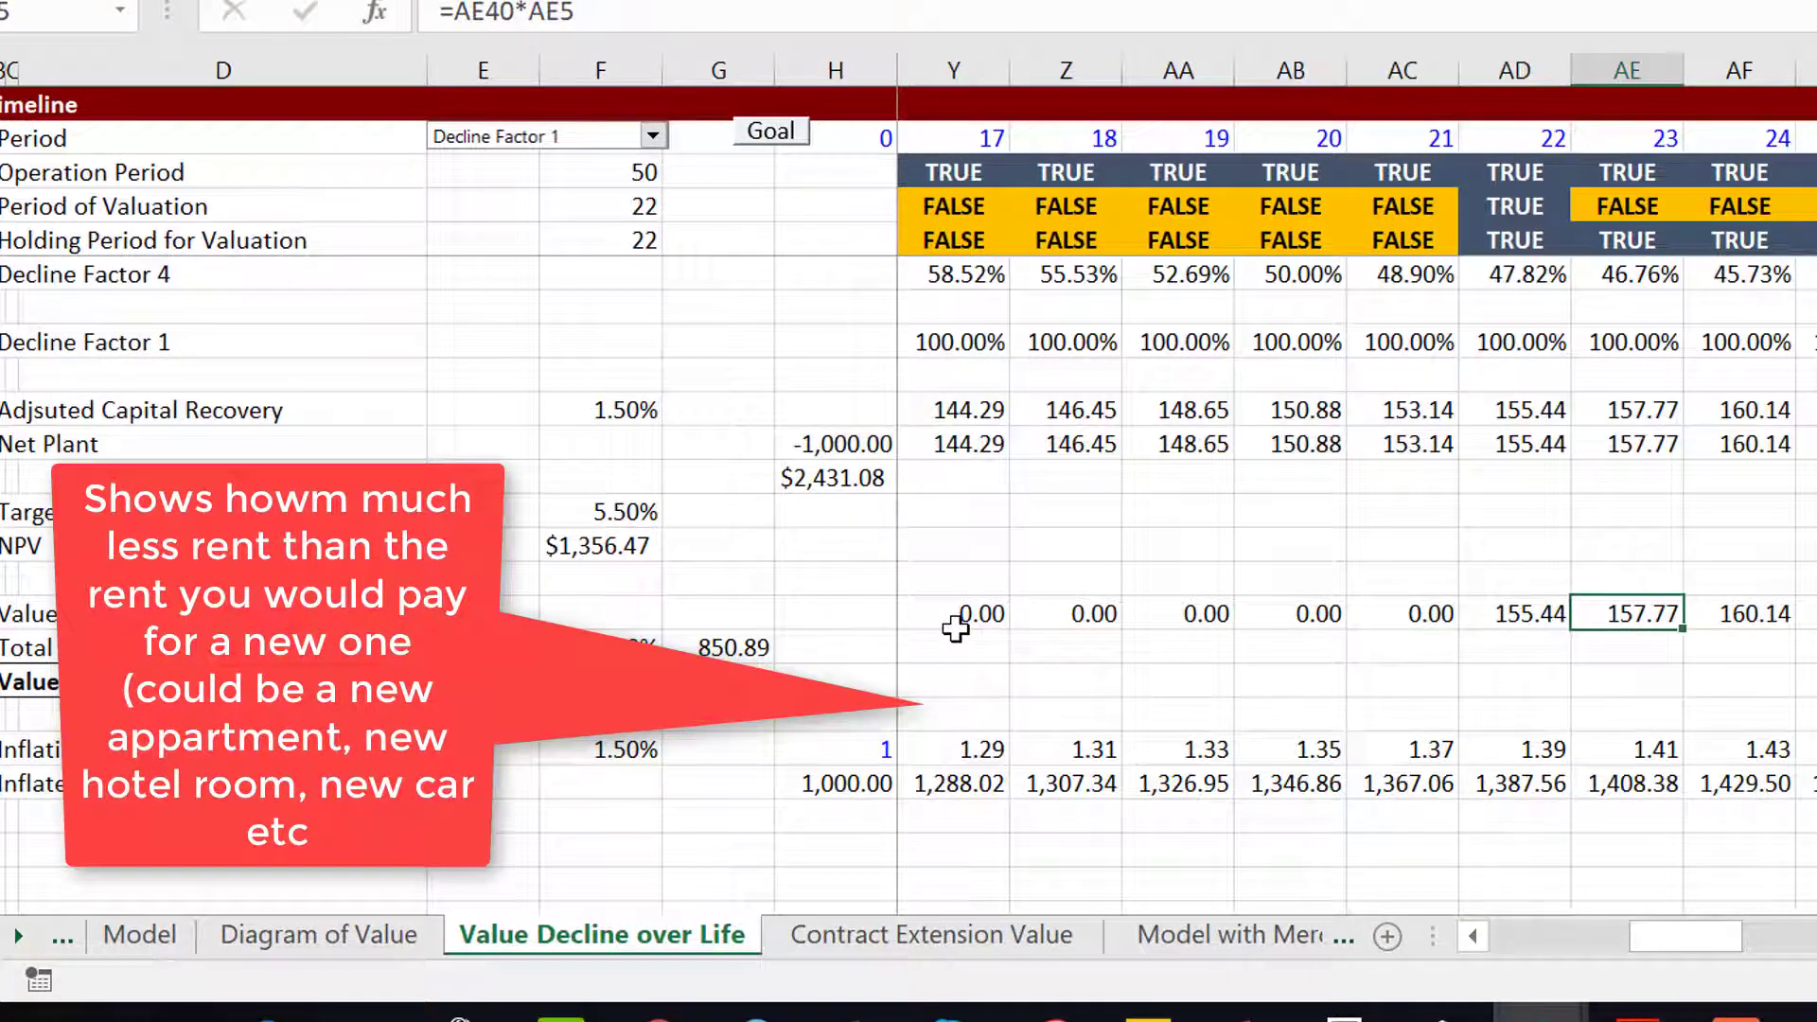
pyautogui.press('Right')
pyautogui.press('Right')
pyautogui.press('Right')
pyautogui.press('Right')
pyautogui.press('Right')
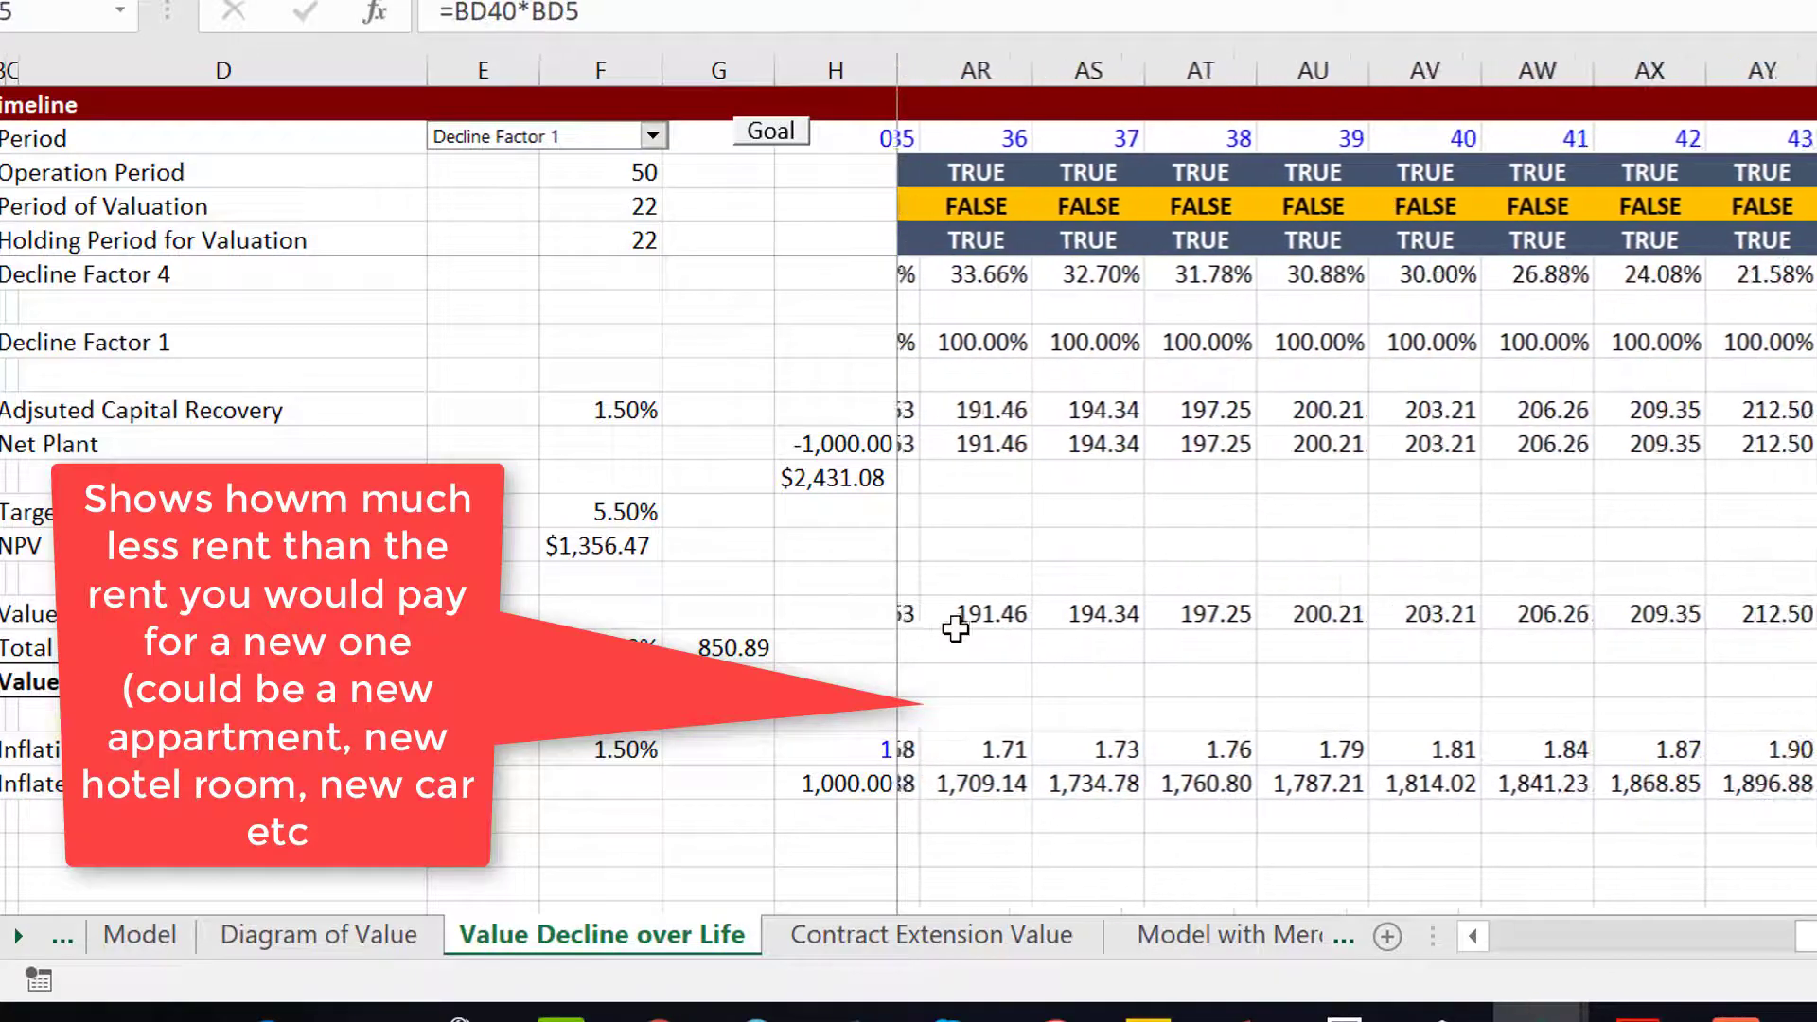
pyautogui.press('Left')
pyautogui.press('Left')
pyautogui.press('Right')
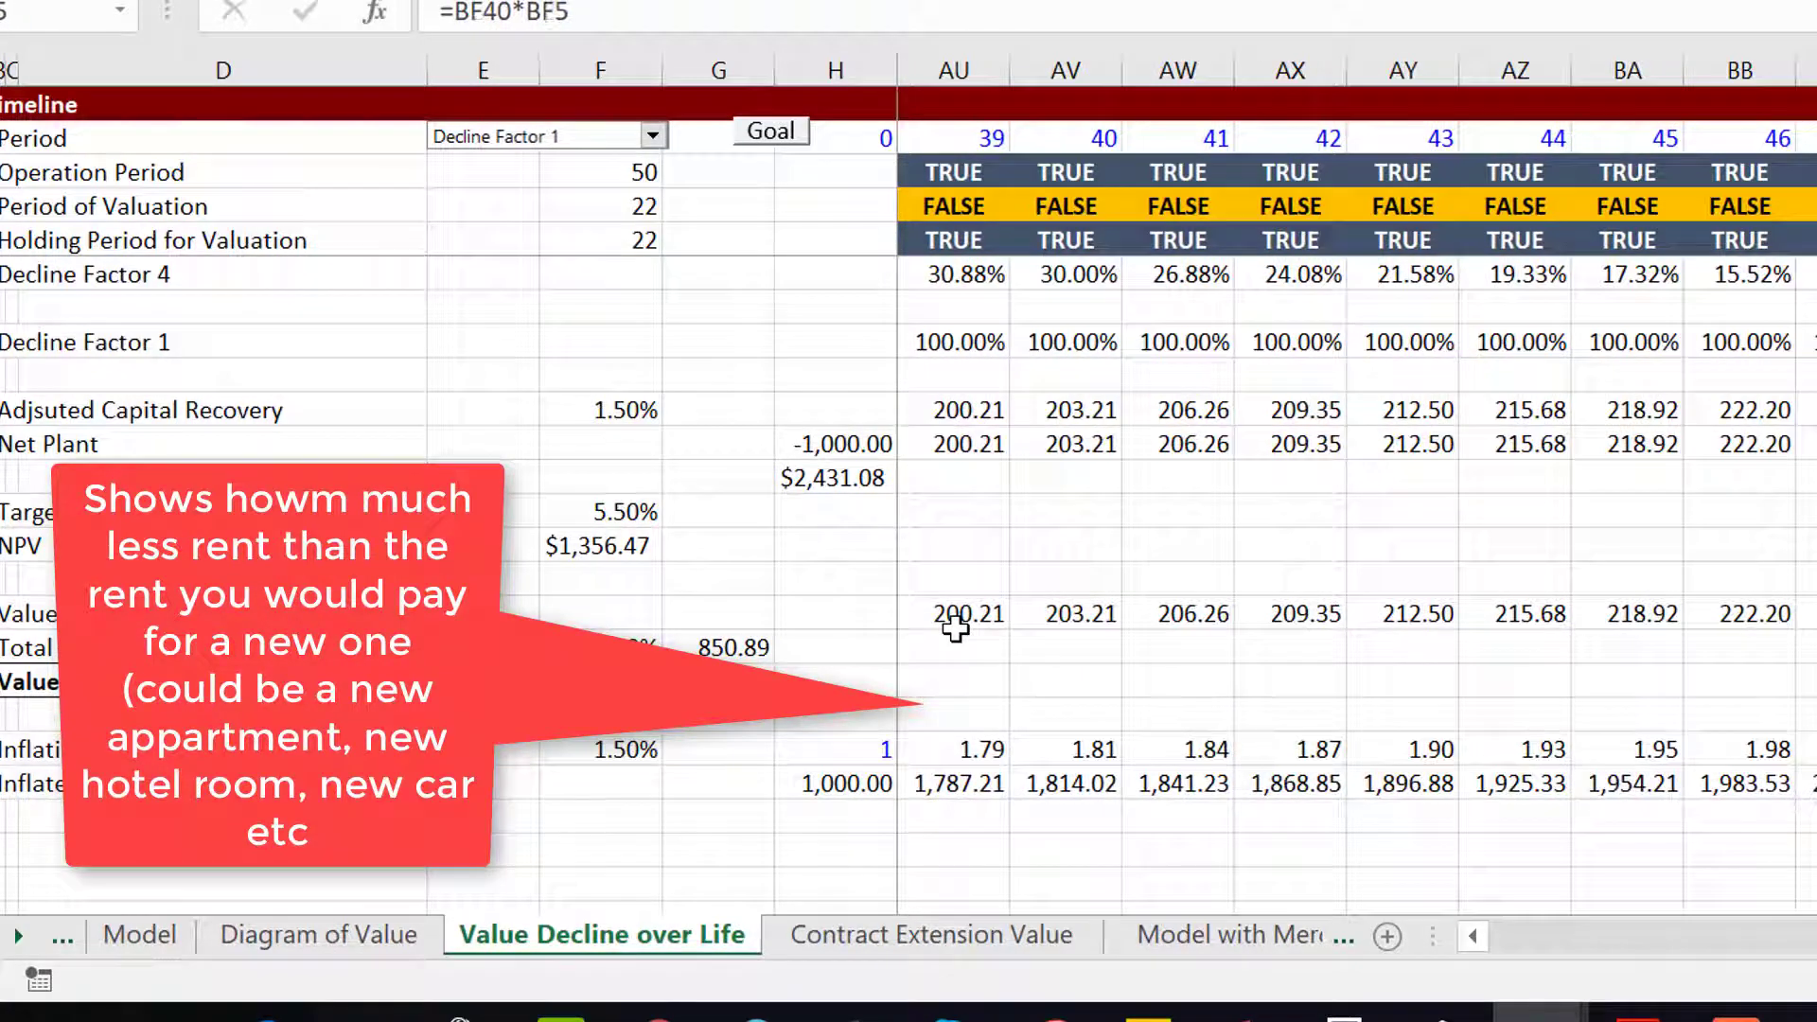
# Run the Goal macro for Decline Factor 1 and check the Value as Percent of Initial Value.
pyautogui.press('Home')
pyautogui.press('Left')
pyautogui.press('Left')
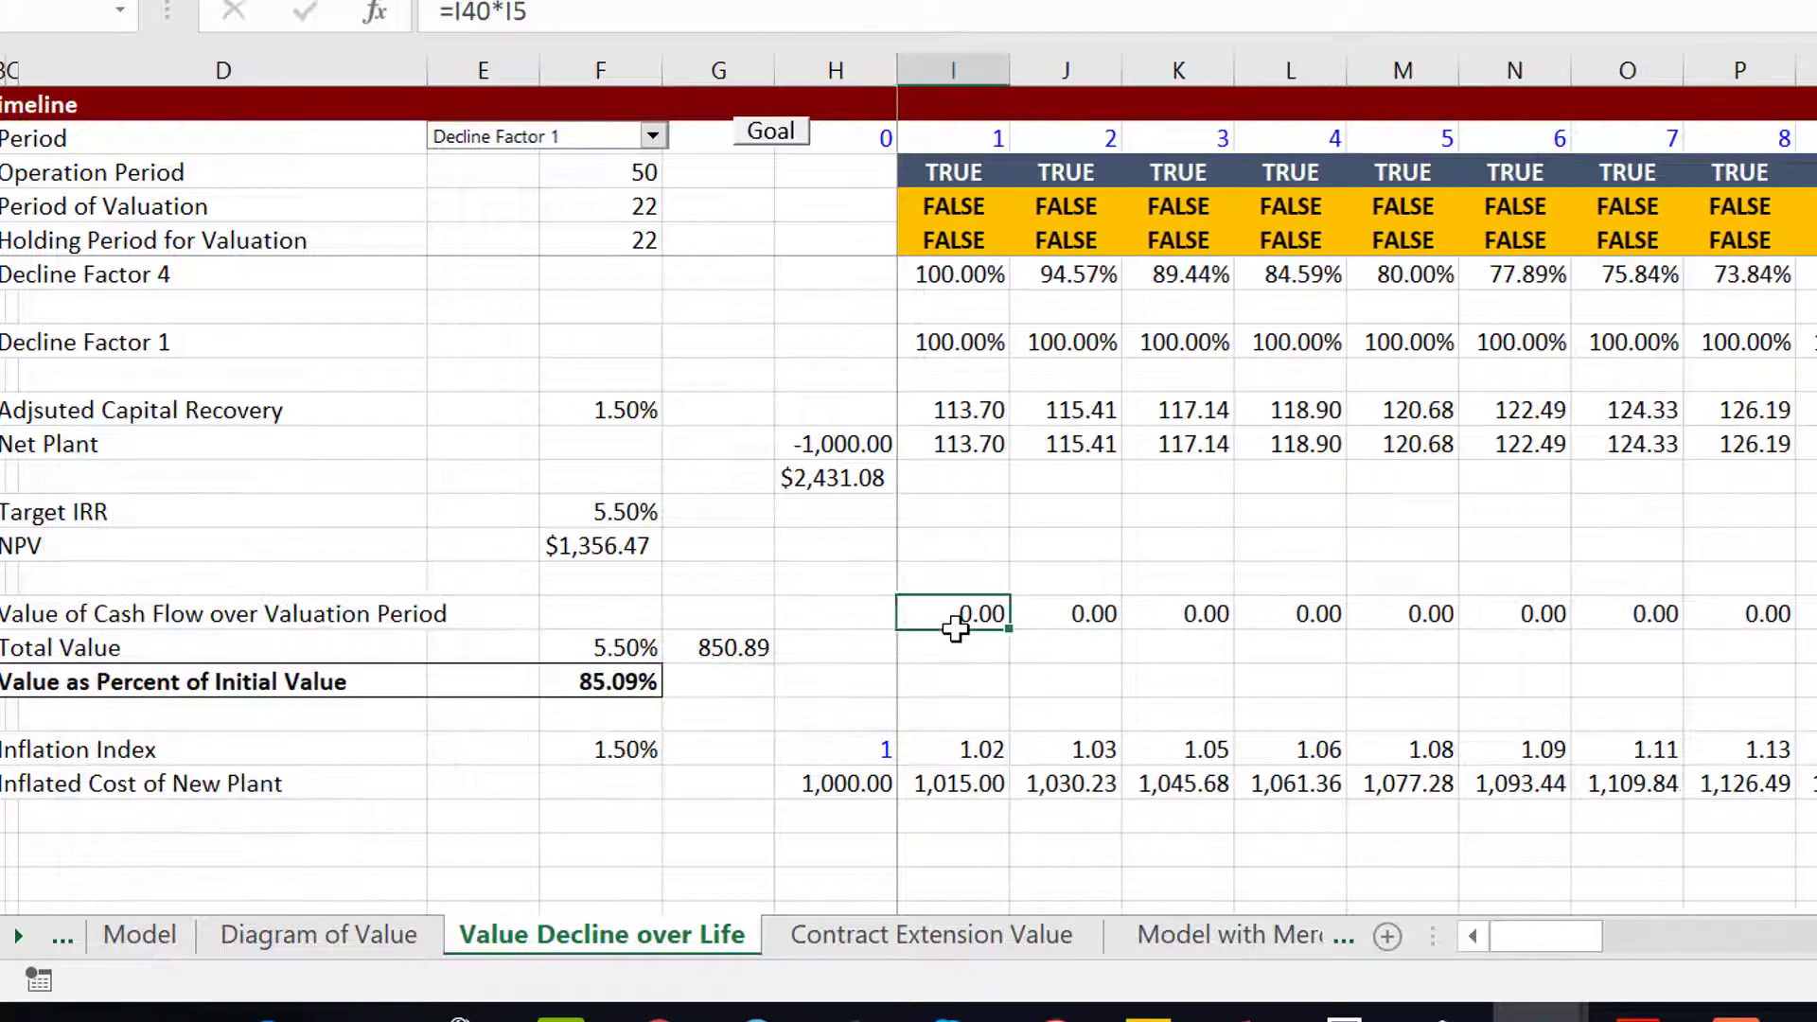
pyautogui.press('Left')
pyautogui.press('Left')
pyautogui.press('Left')
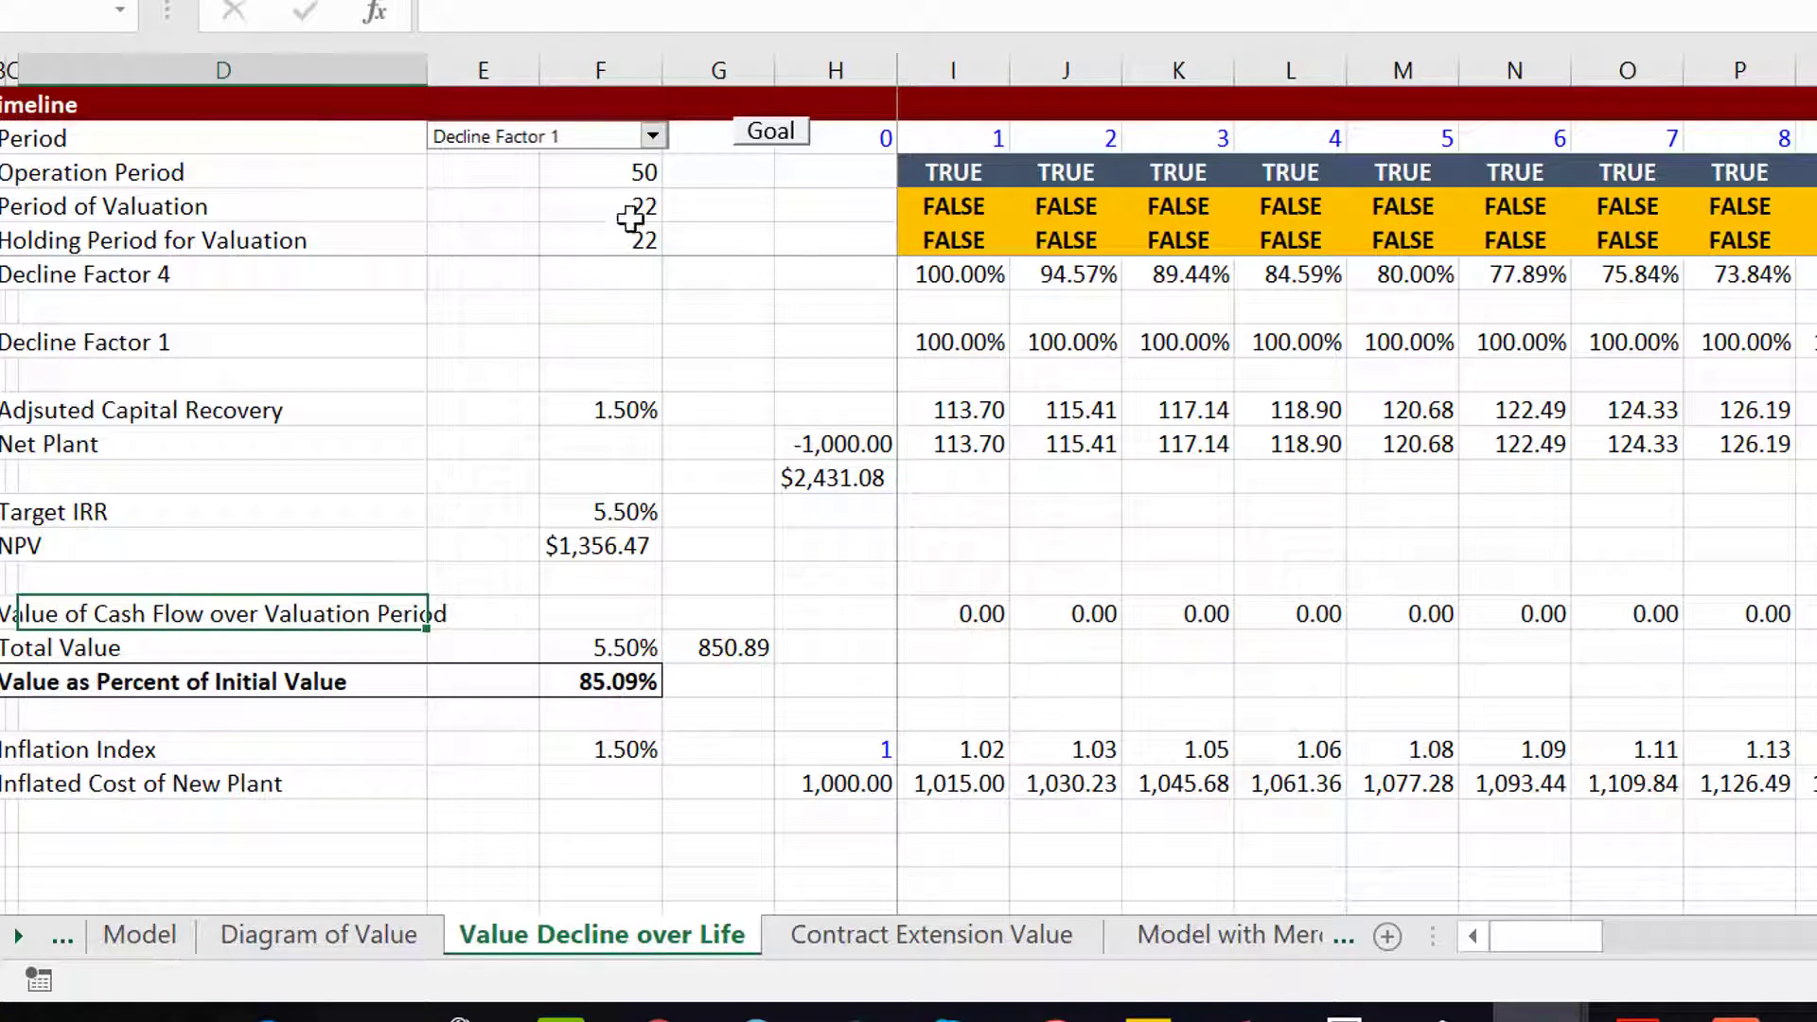
pyautogui.click(771, 140)
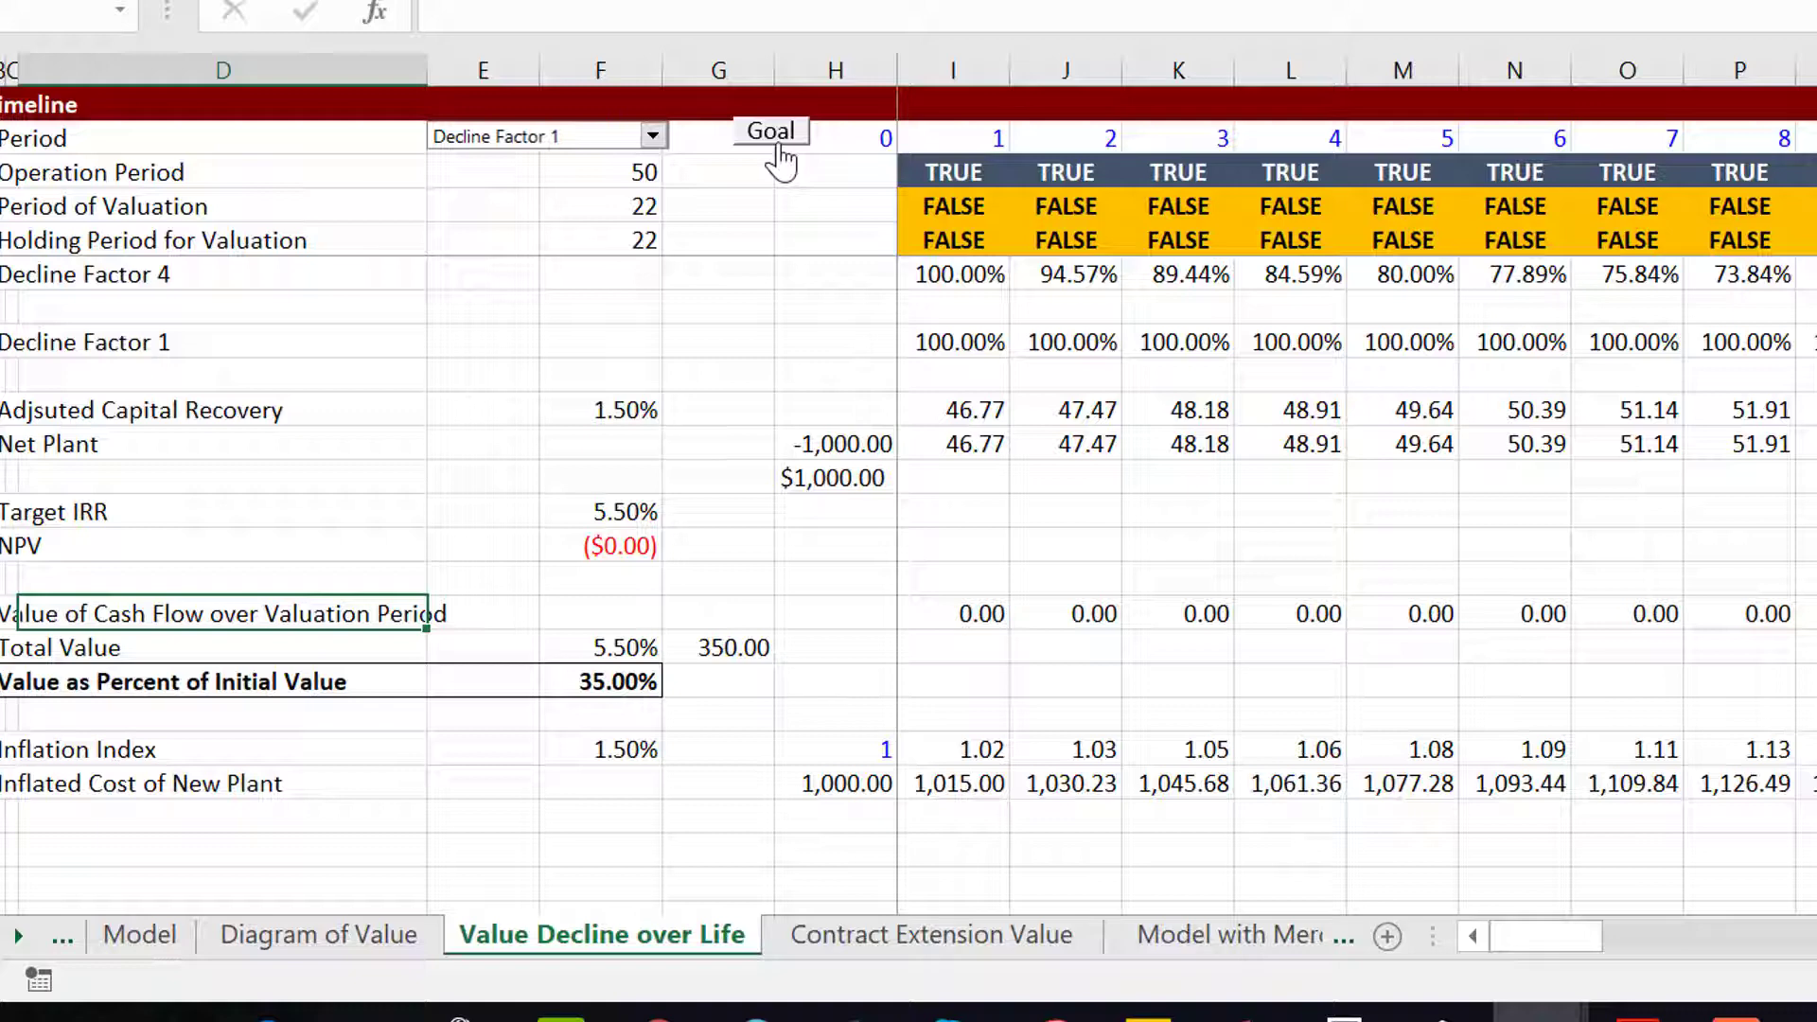
pyautogui.press('Down')
pyautogui.press('Down')
pyautogui.press('Right')
pyautogui.press('Right')
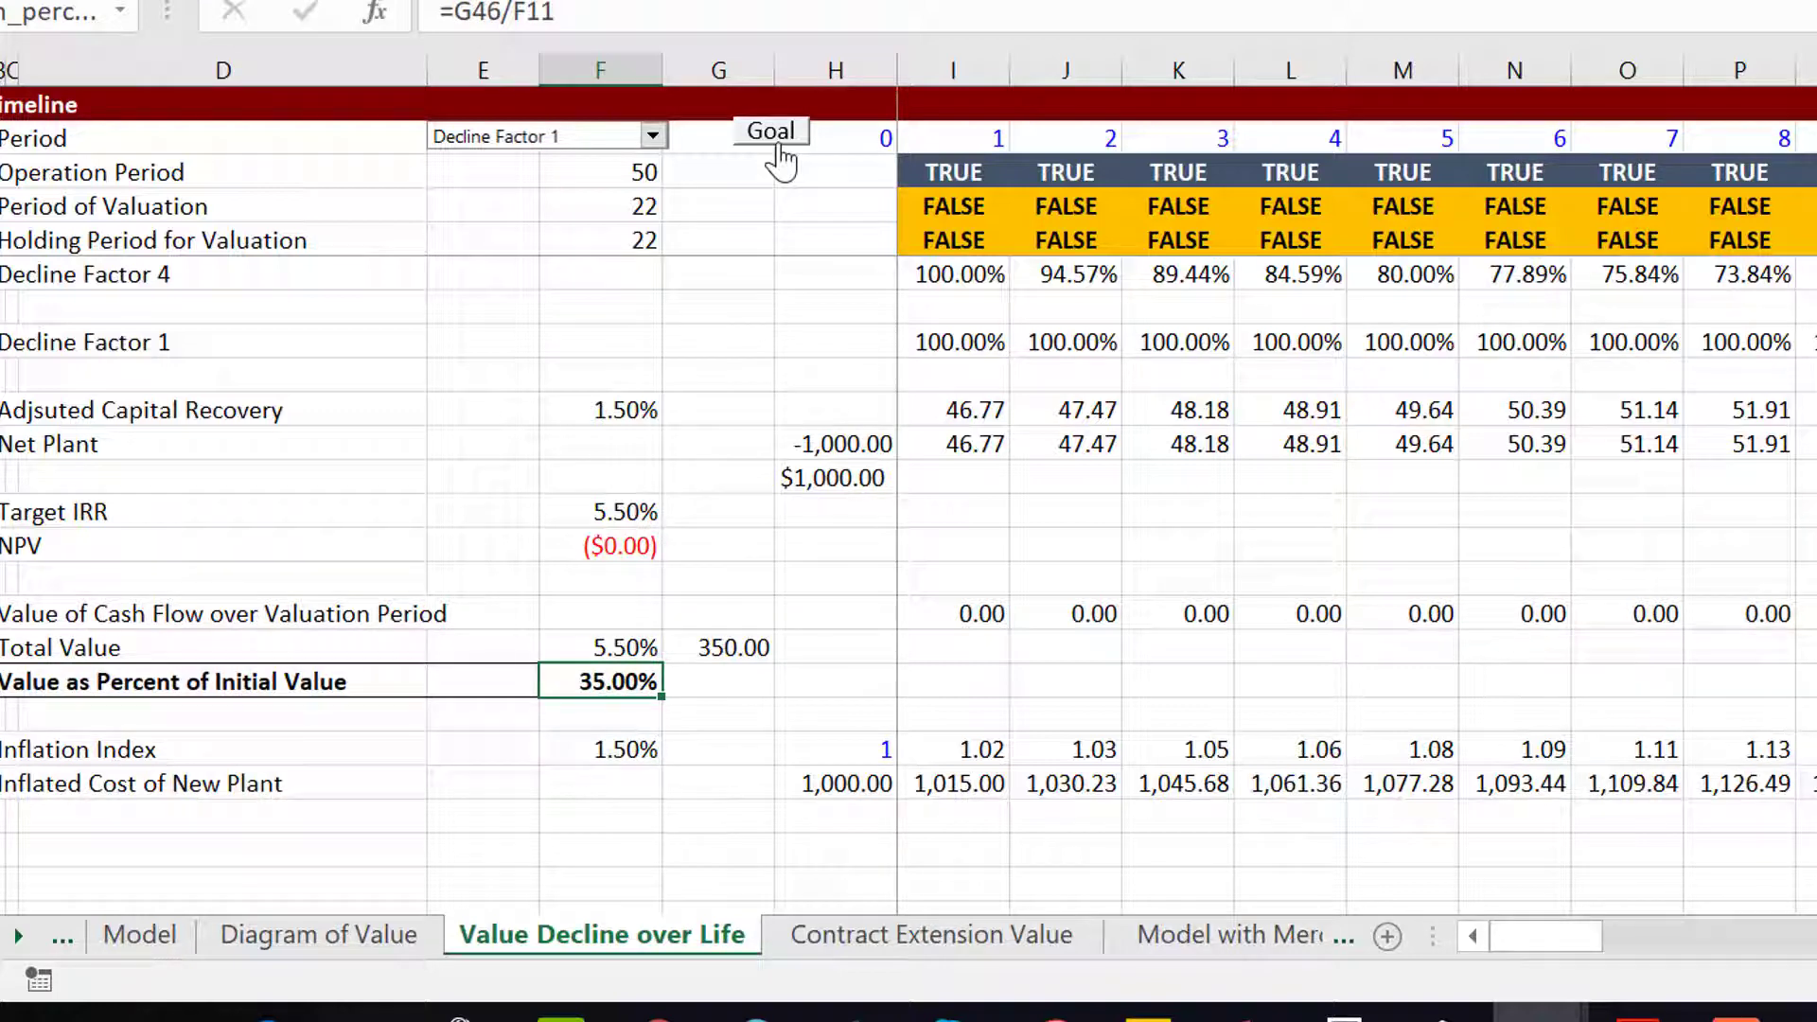
# Switch the scenario to Decline Factor 2 and run the Goal macro for it.
pyautogui.click(651, 138)
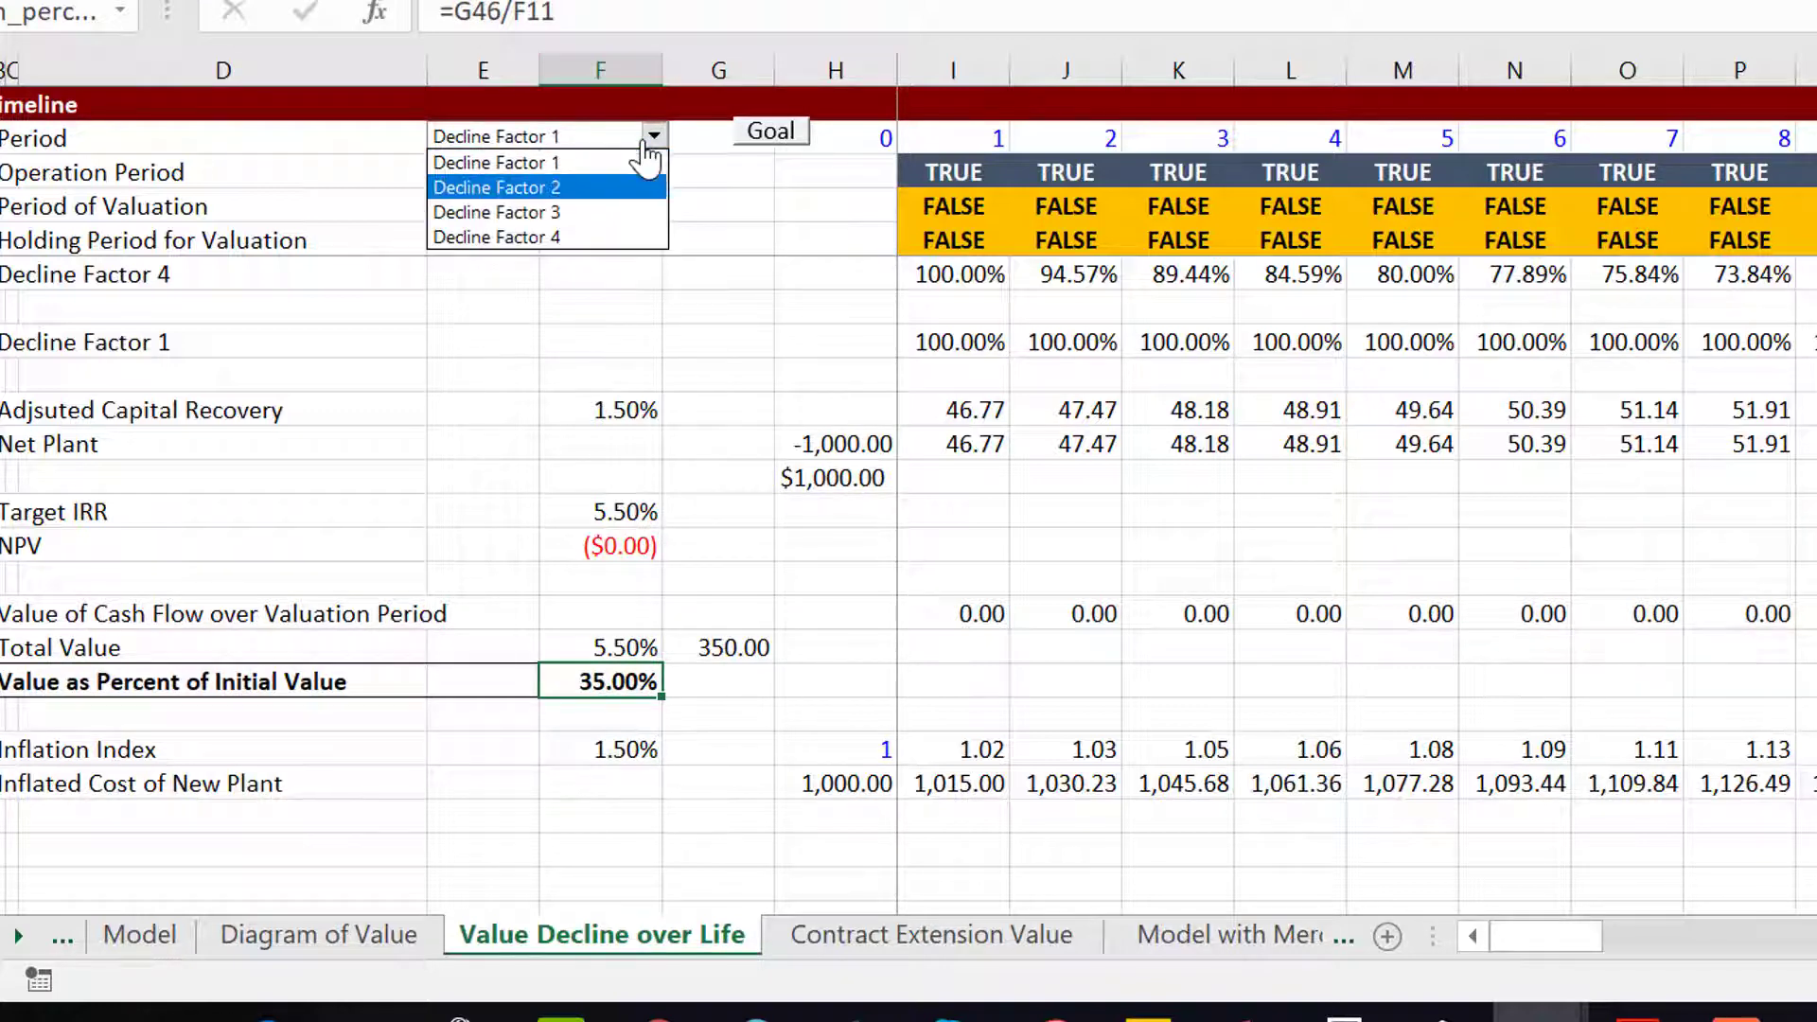
pyautogui.click(606, 187)
pyautogui.click(771, 132)
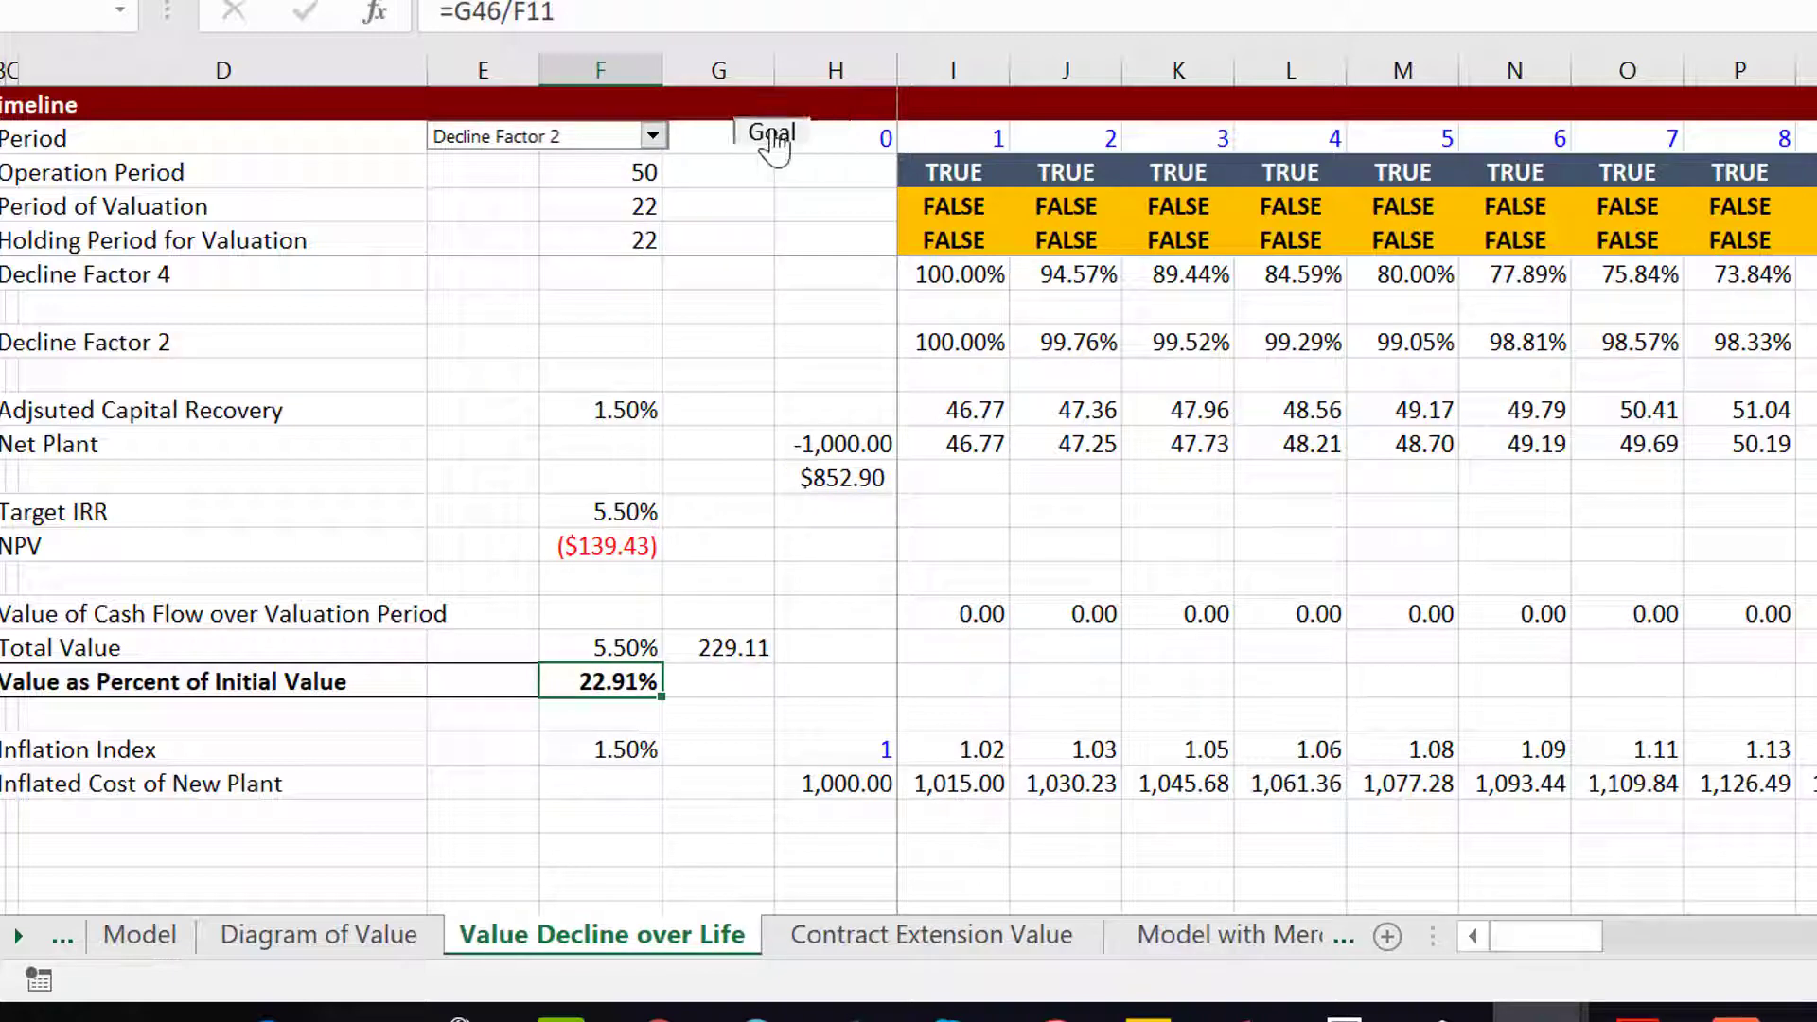
# Switch the scenario to Decline Factor 3 and run the Goal macro for it.
pyautogui.click(653, 138)
pyautogui.press('Down')
pyautogui.press('Return')
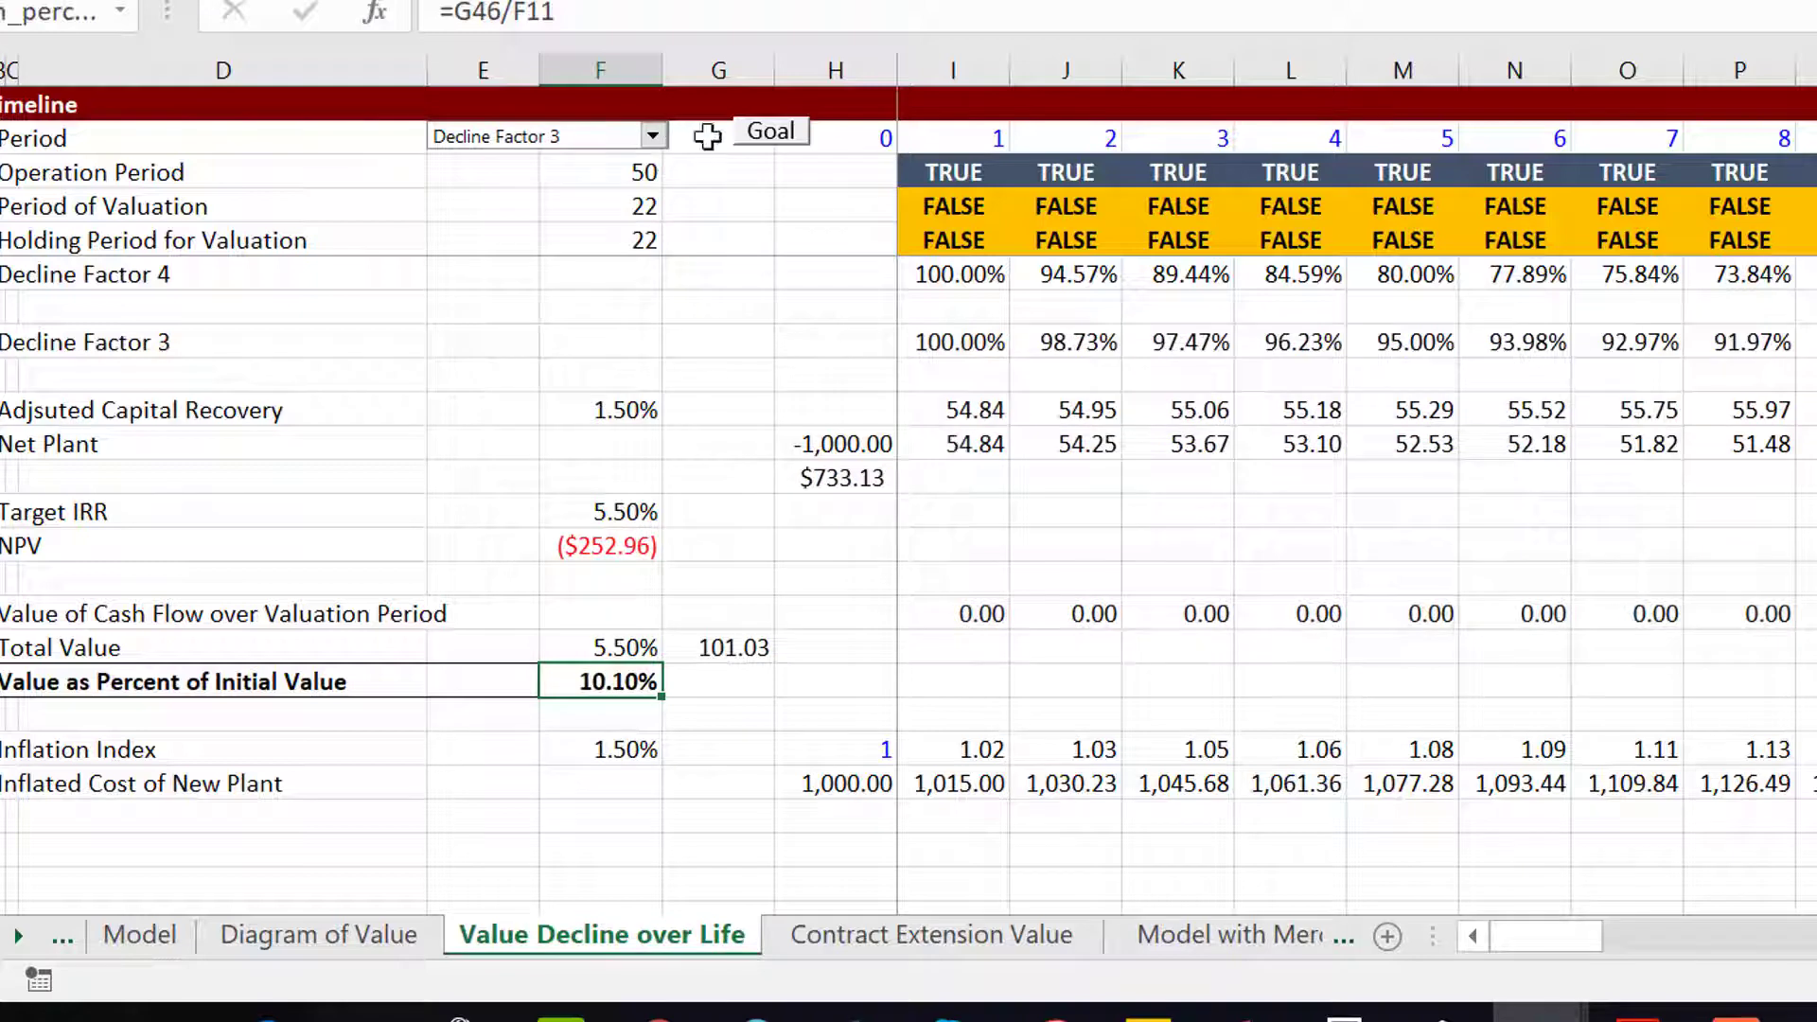
pyautogui.click(763, 147)
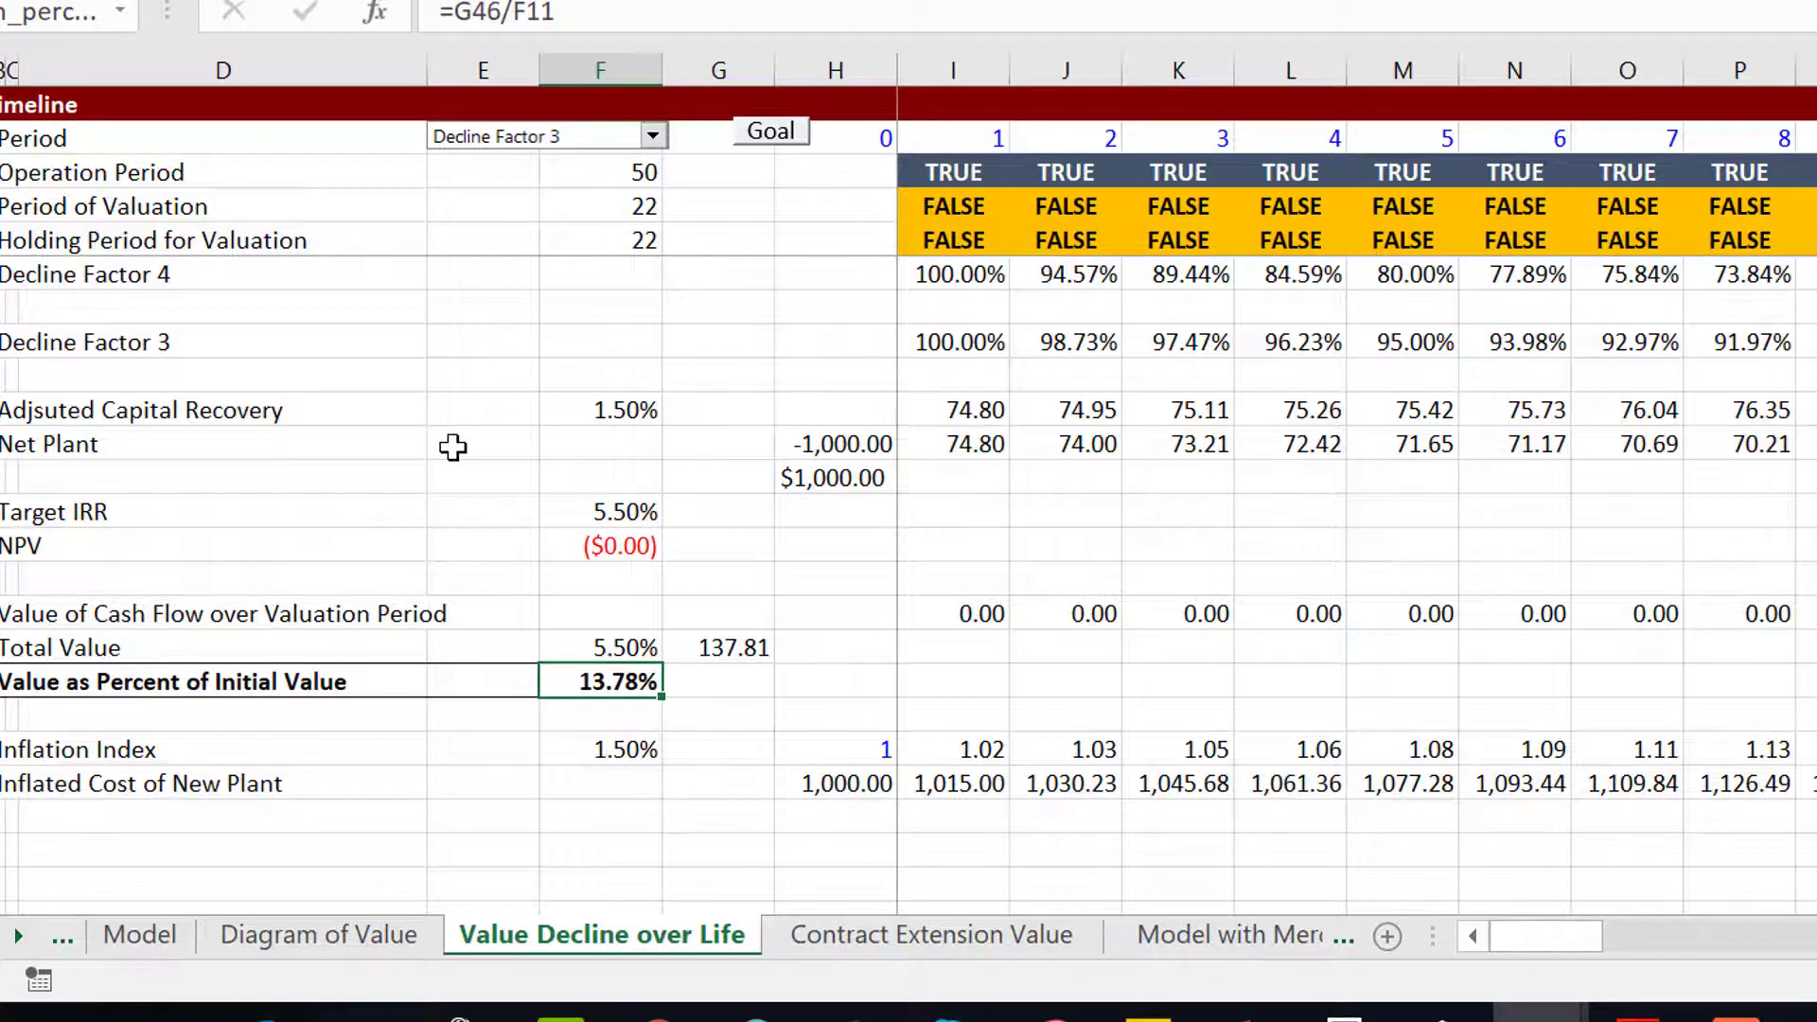
# Go to the Contract Extension Value sheet and look over the table of values by real rate and decline scenario.
pyautogui.hotkey('ctrl', 'pagedown')
pyautogui.press('Down')
pyautogui.press('Down')
pyautogui.press('Down')
pyautogui.press('Down')
pyautogui.press('Down')
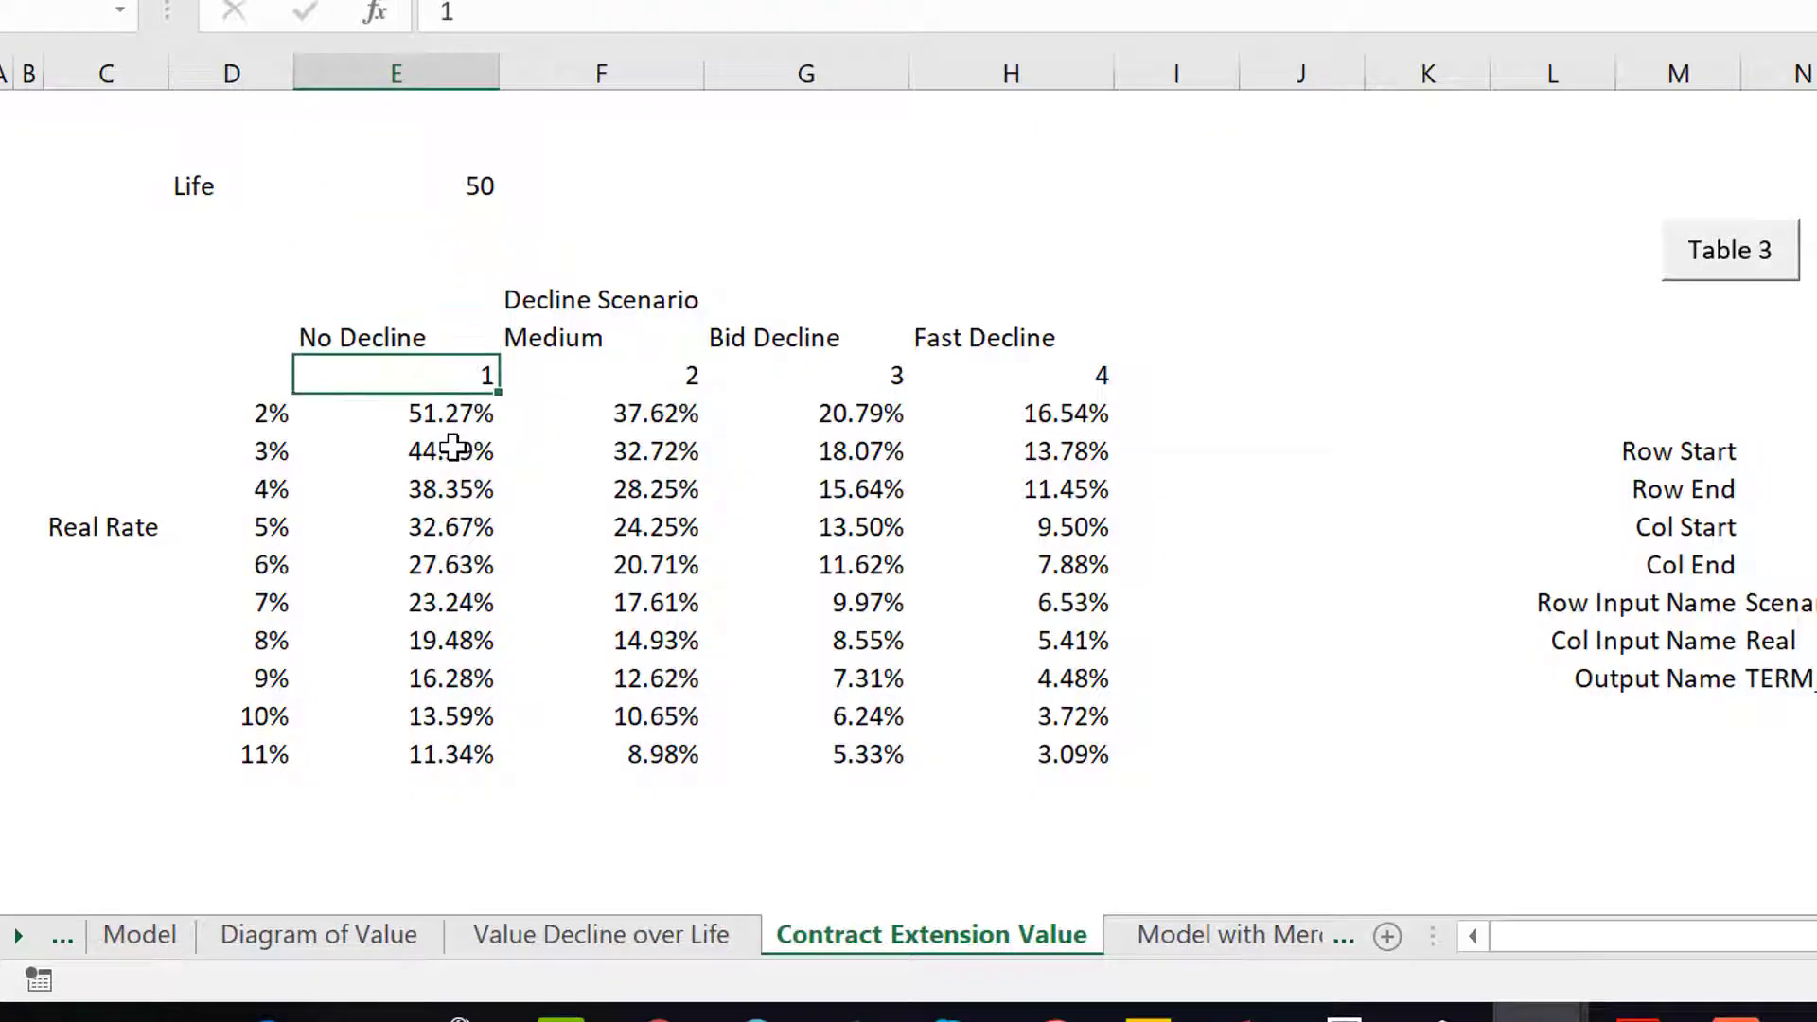
pyautogui.press('Right')
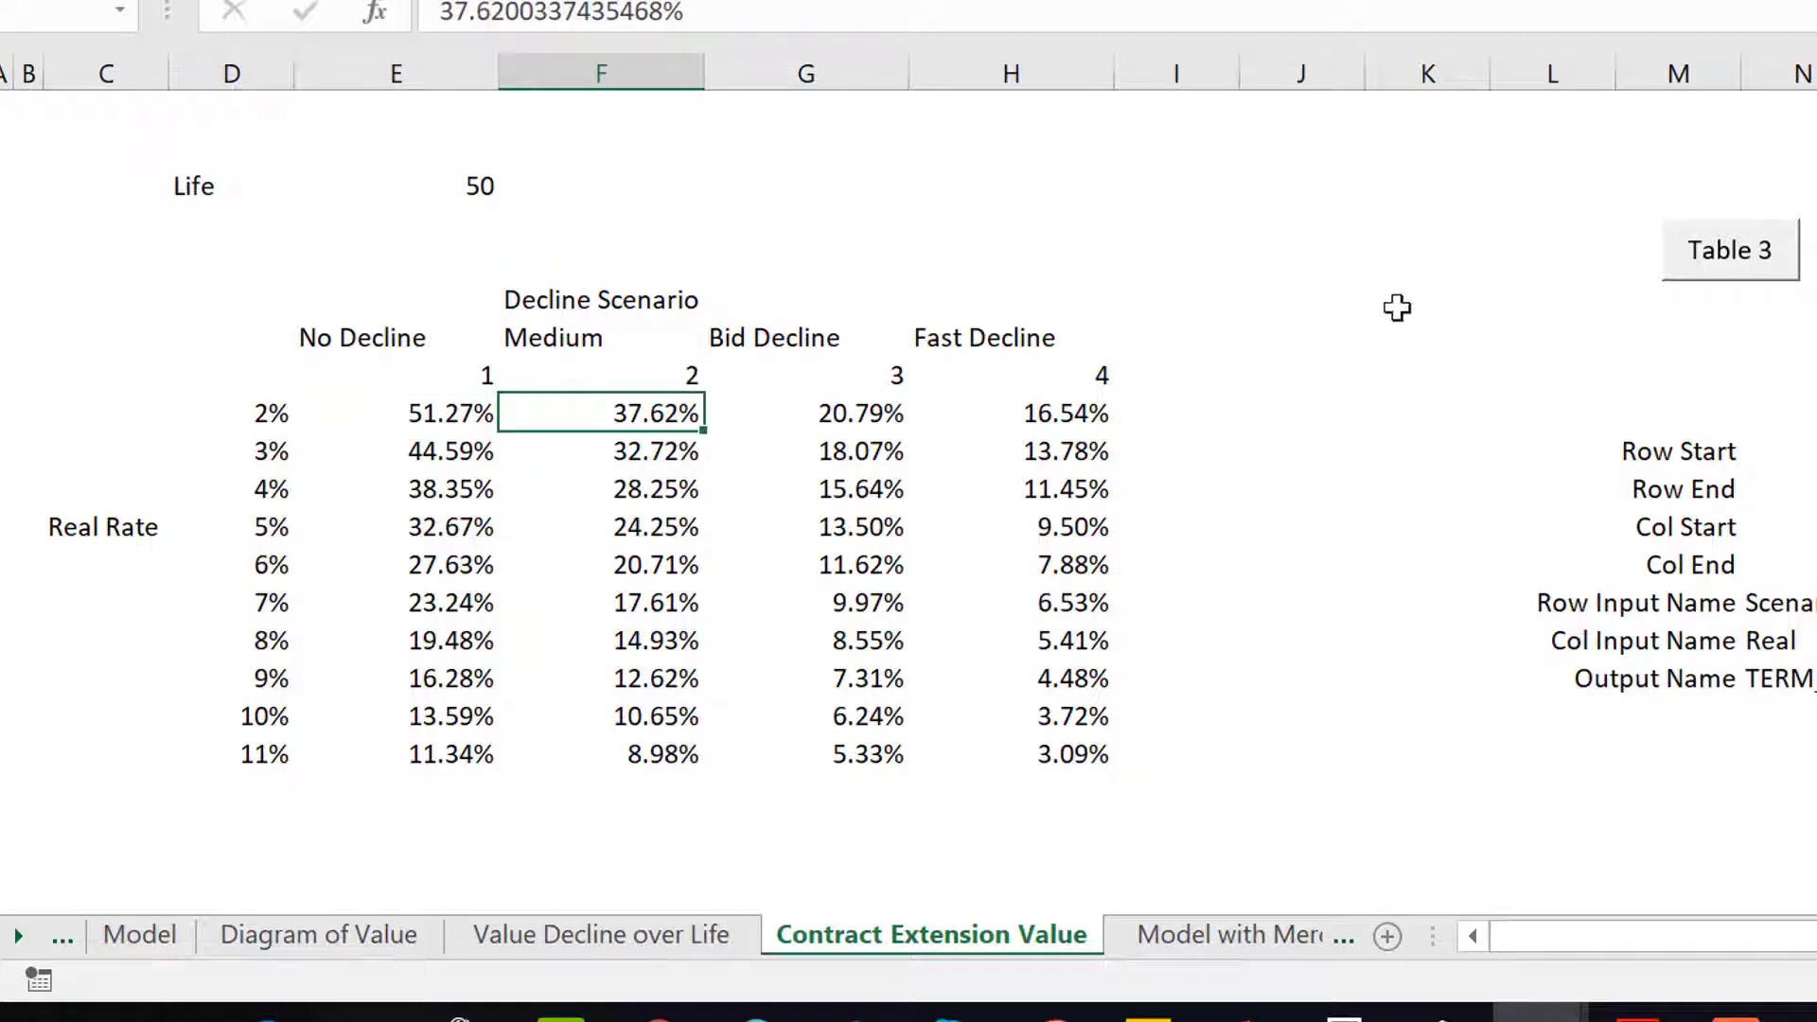
# Review the table3 macro code behind the Table 3 button and the goalseek3 macro it calls, and return to the workbook.
pyautogui.rightClick(1684, 274)
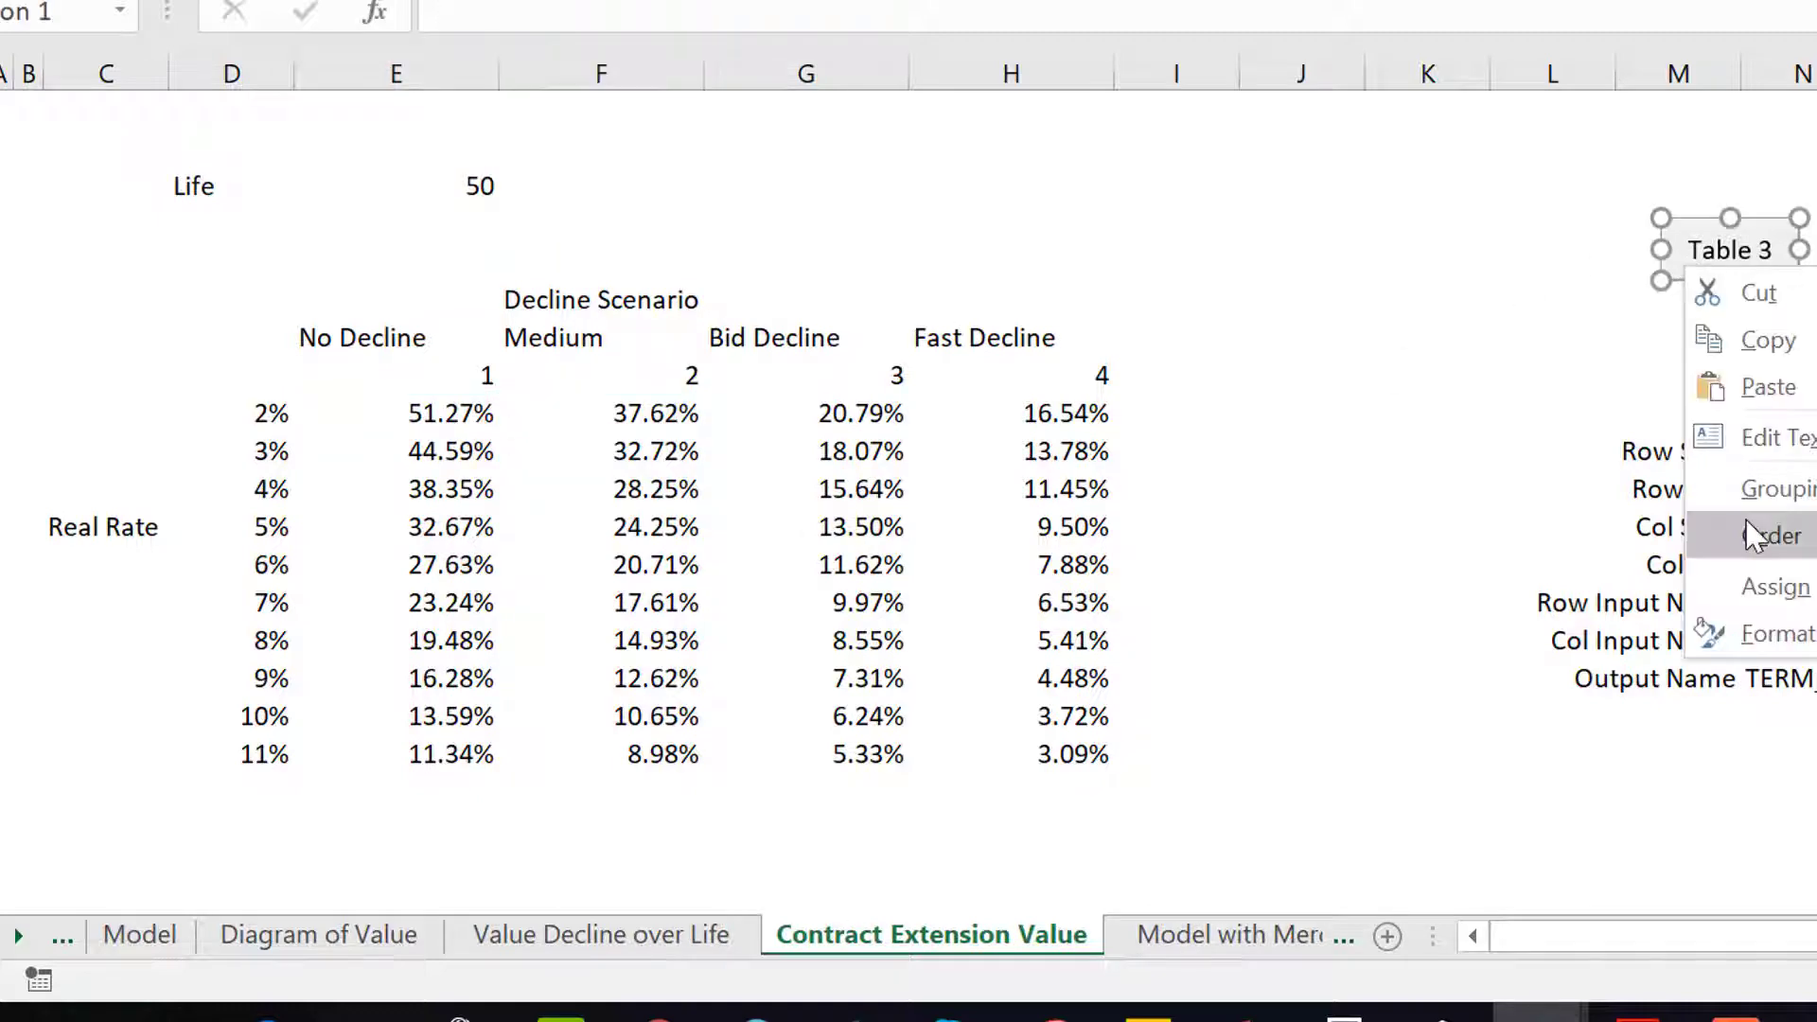
pyautogui.click(1812, 295)
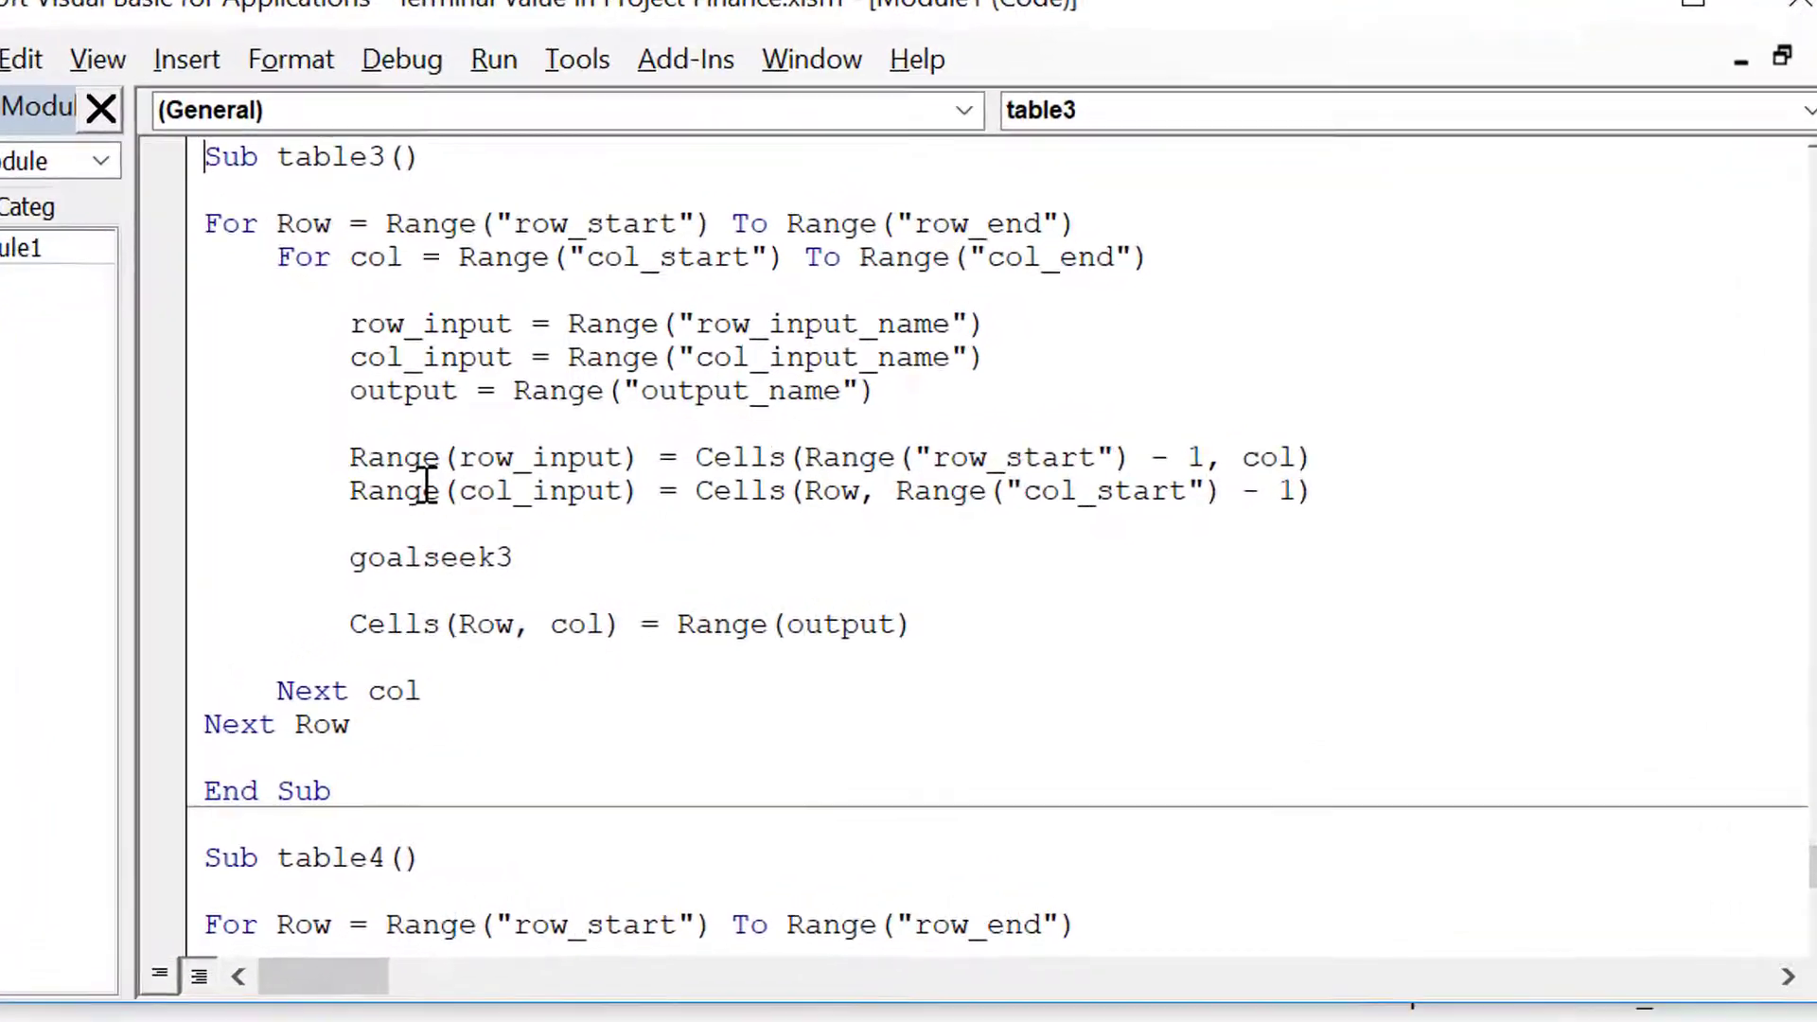
pyautogui.press('Up')
pyautogui.press('Up')
pyautogui.press('Up')
pyautogui.press('Up')
pyautogui.press('Up')
pyautogui.press('Up')
pyautogui.press('Up')
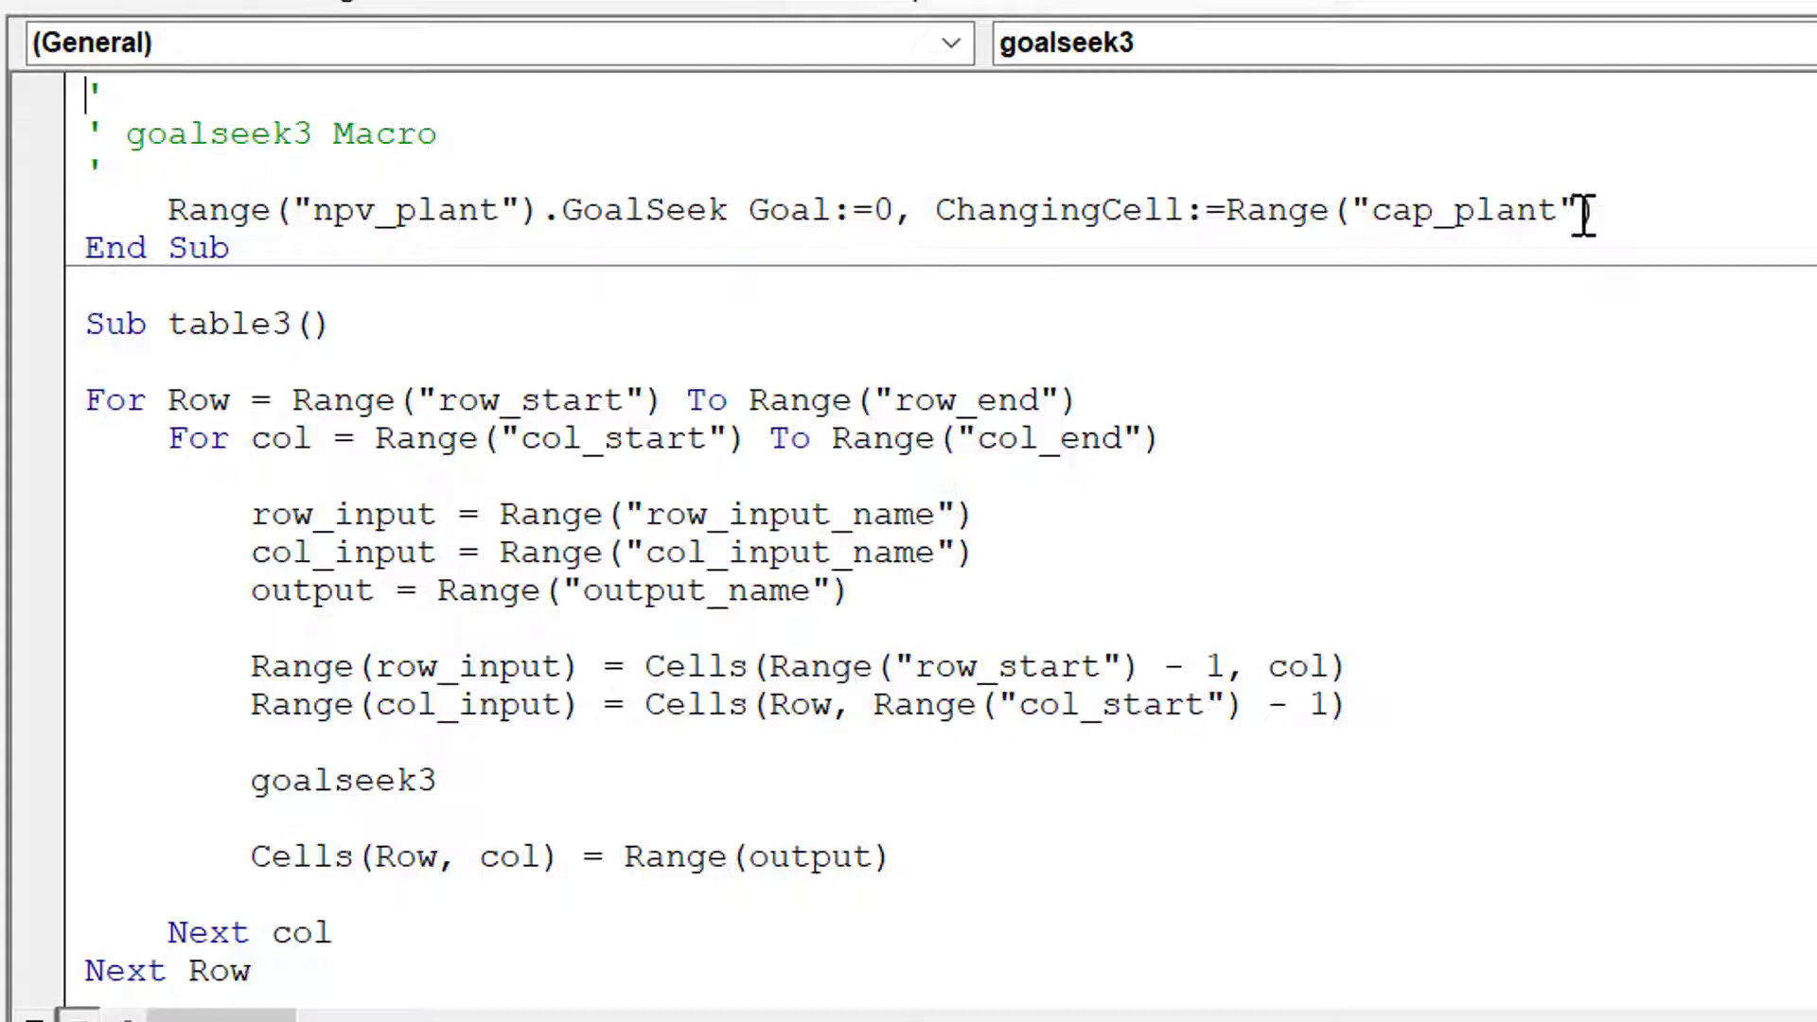
pyautogui.hotkey('alt', 'F11')
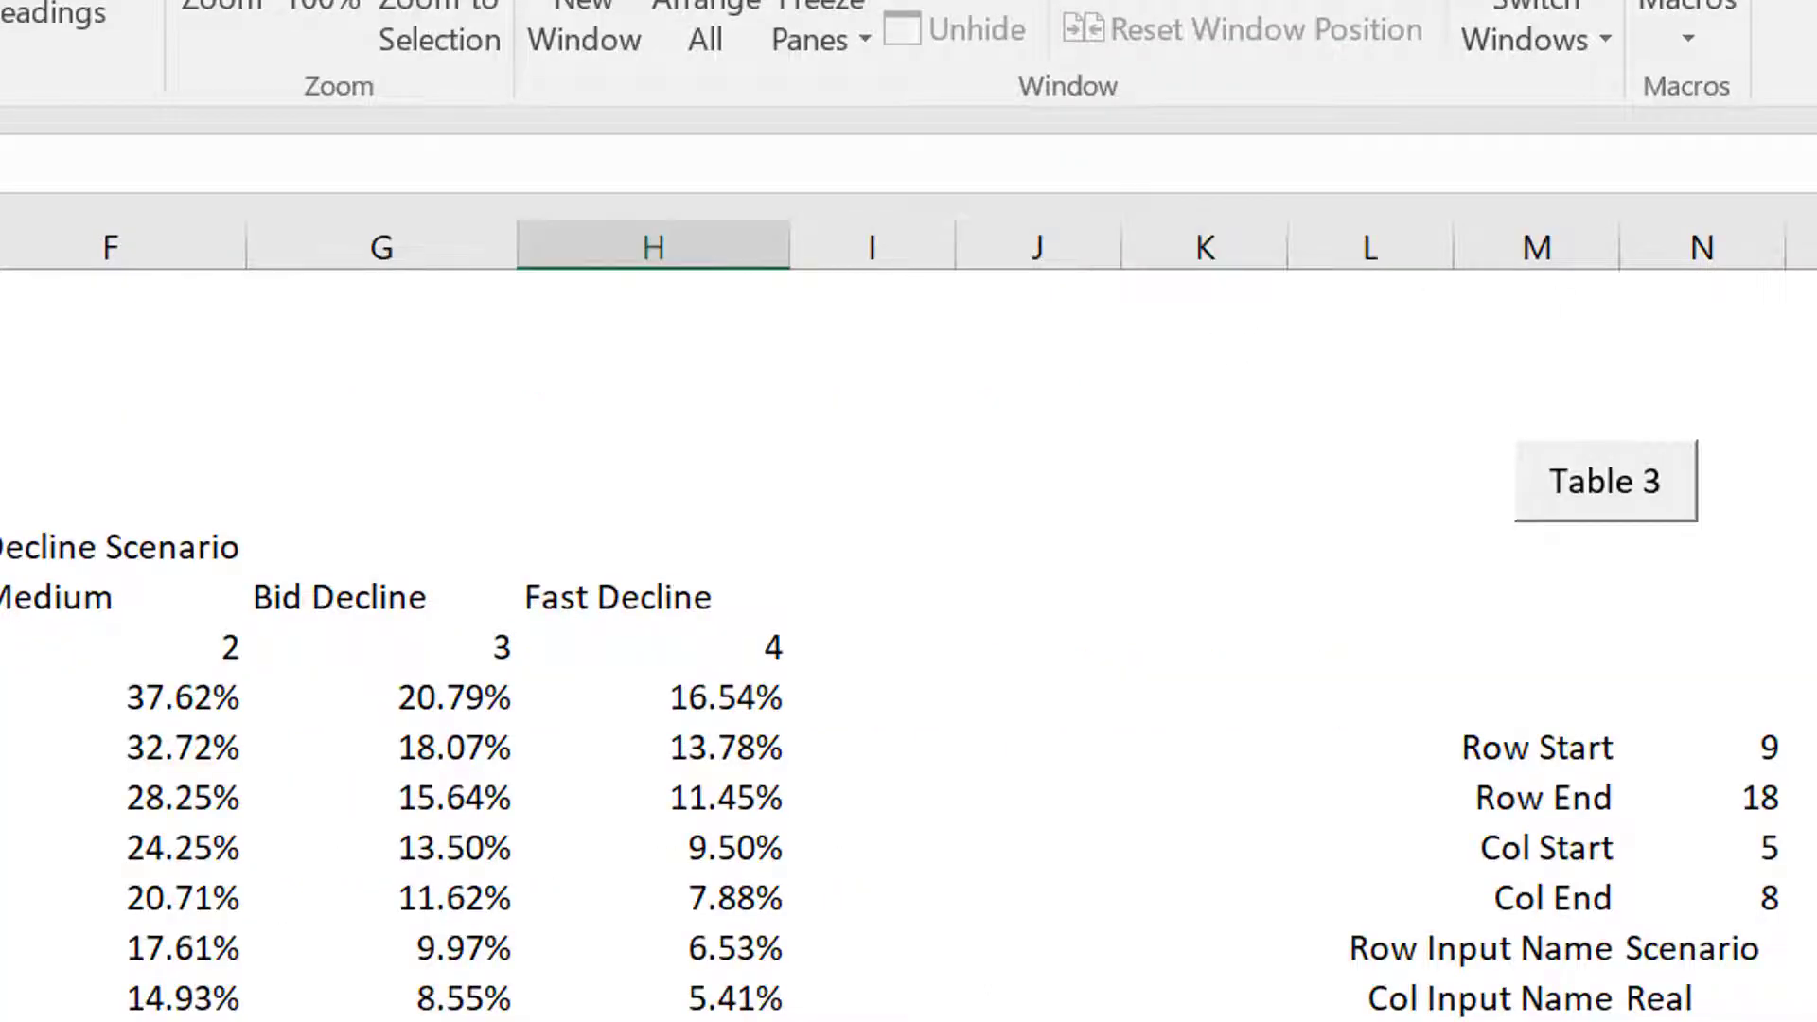
# Compare the values in the 4% and 5% real rate rows across the four decline scenarios.
pyautogui.click(728, 947)
pyautogui.click(180, 797)
pyautogui.press('Down')
pyautogui.press('Left')
pyautogui.press('Left')
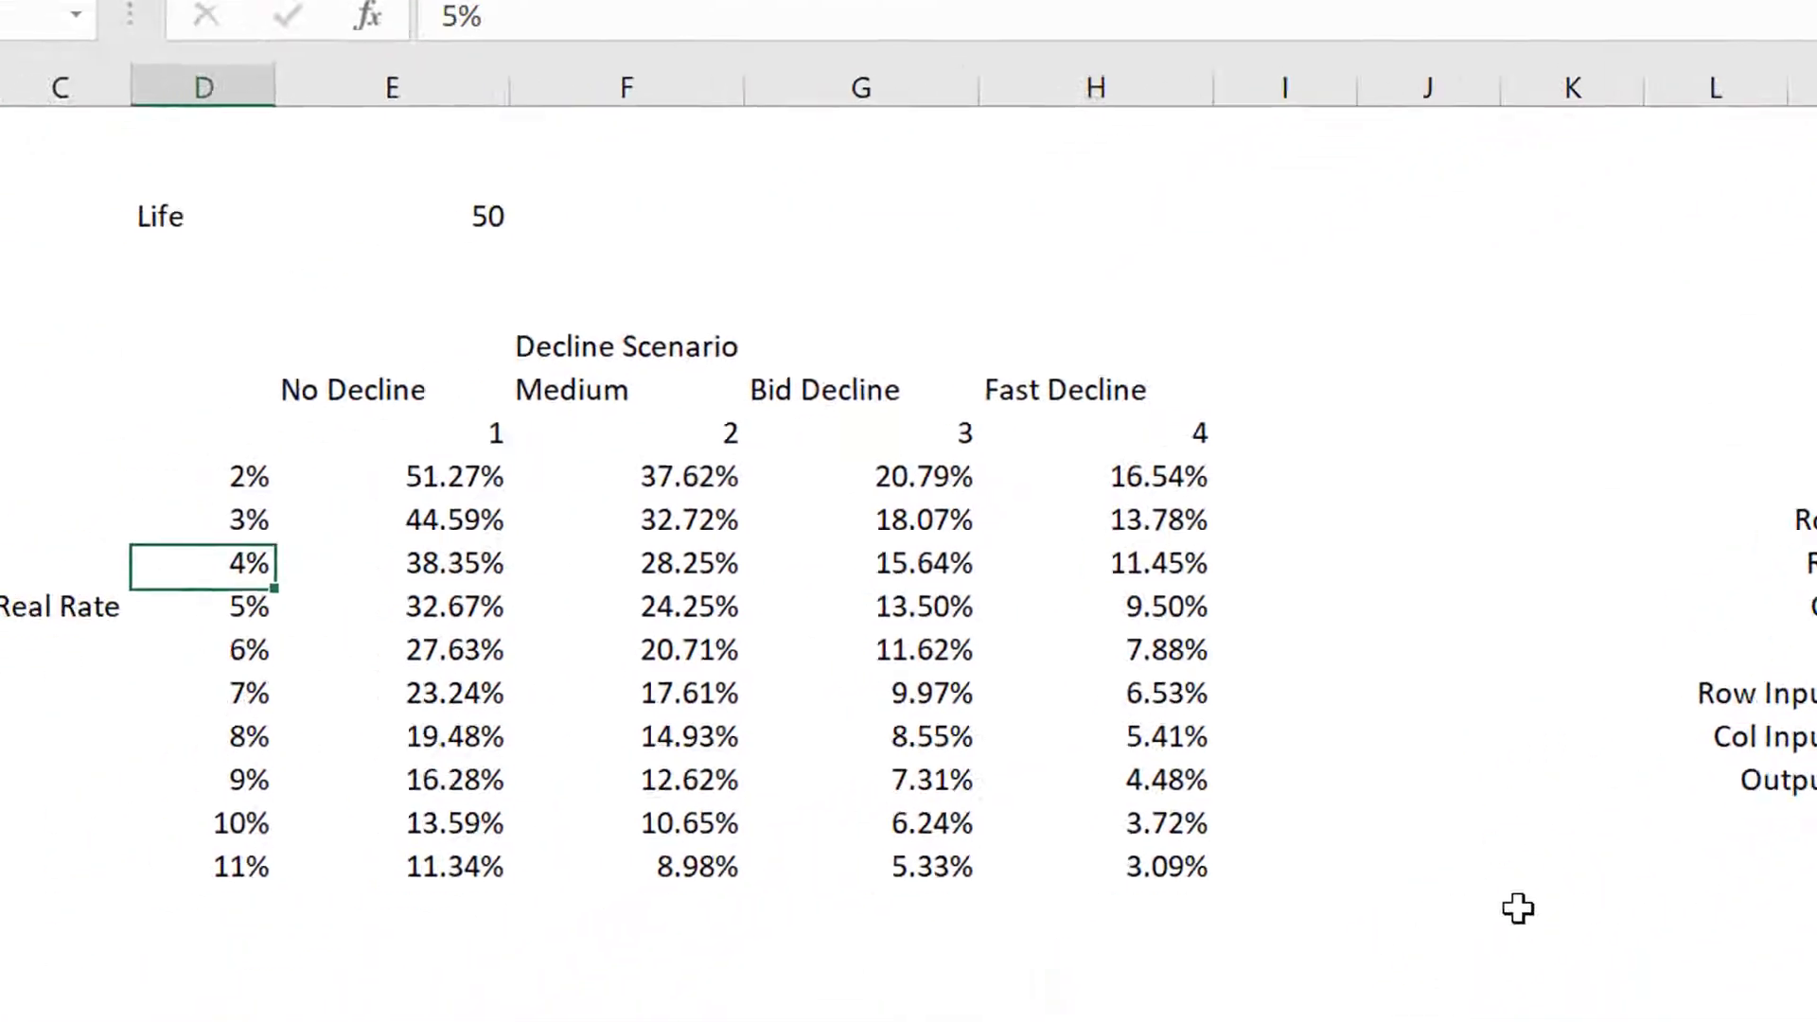
pyautogui.hotkey('shift', 'Right')
pyautogui.hotkey('shift', 'Right')
pyautogui.hotkey('shift', 'Right')
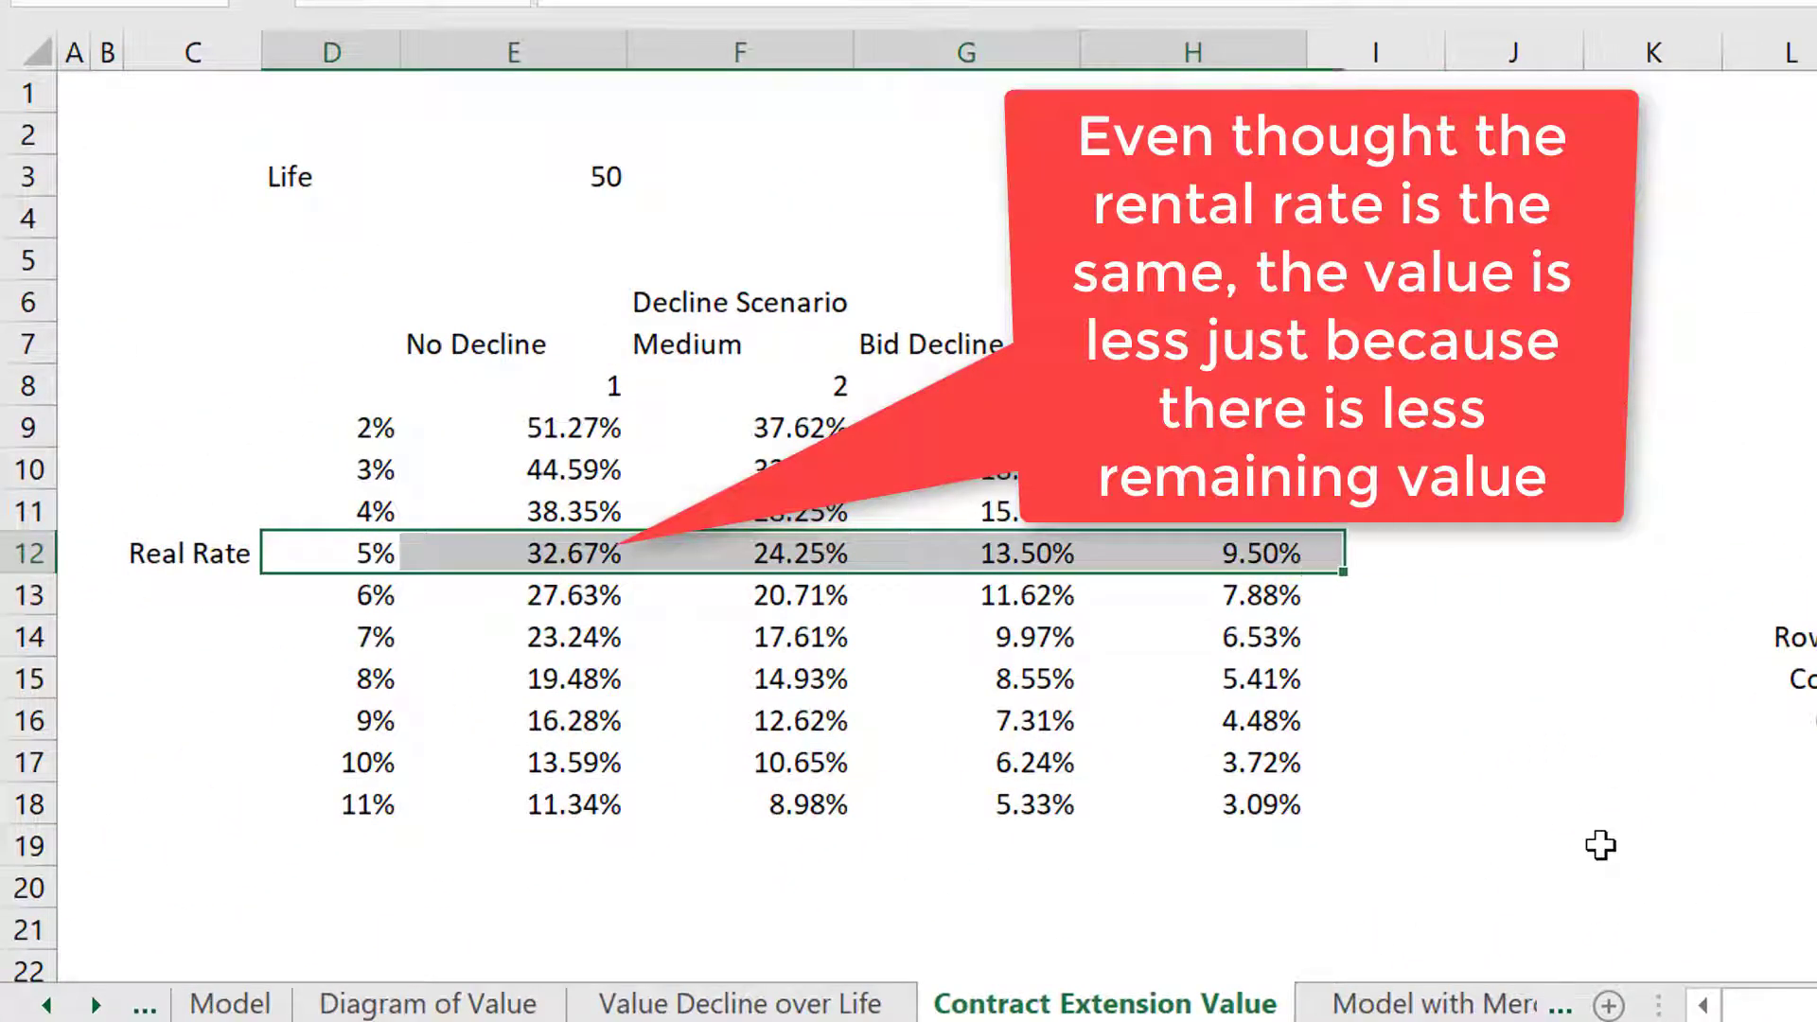
pyautogui.press('Up')
pyautogui.hotkey('shift', 'Right')
pyautogui.hotkey('shift', 'Right')
pyautogui.hotkey('shift', 'Right')
pyautogui.hotkey('shift', 'Right')
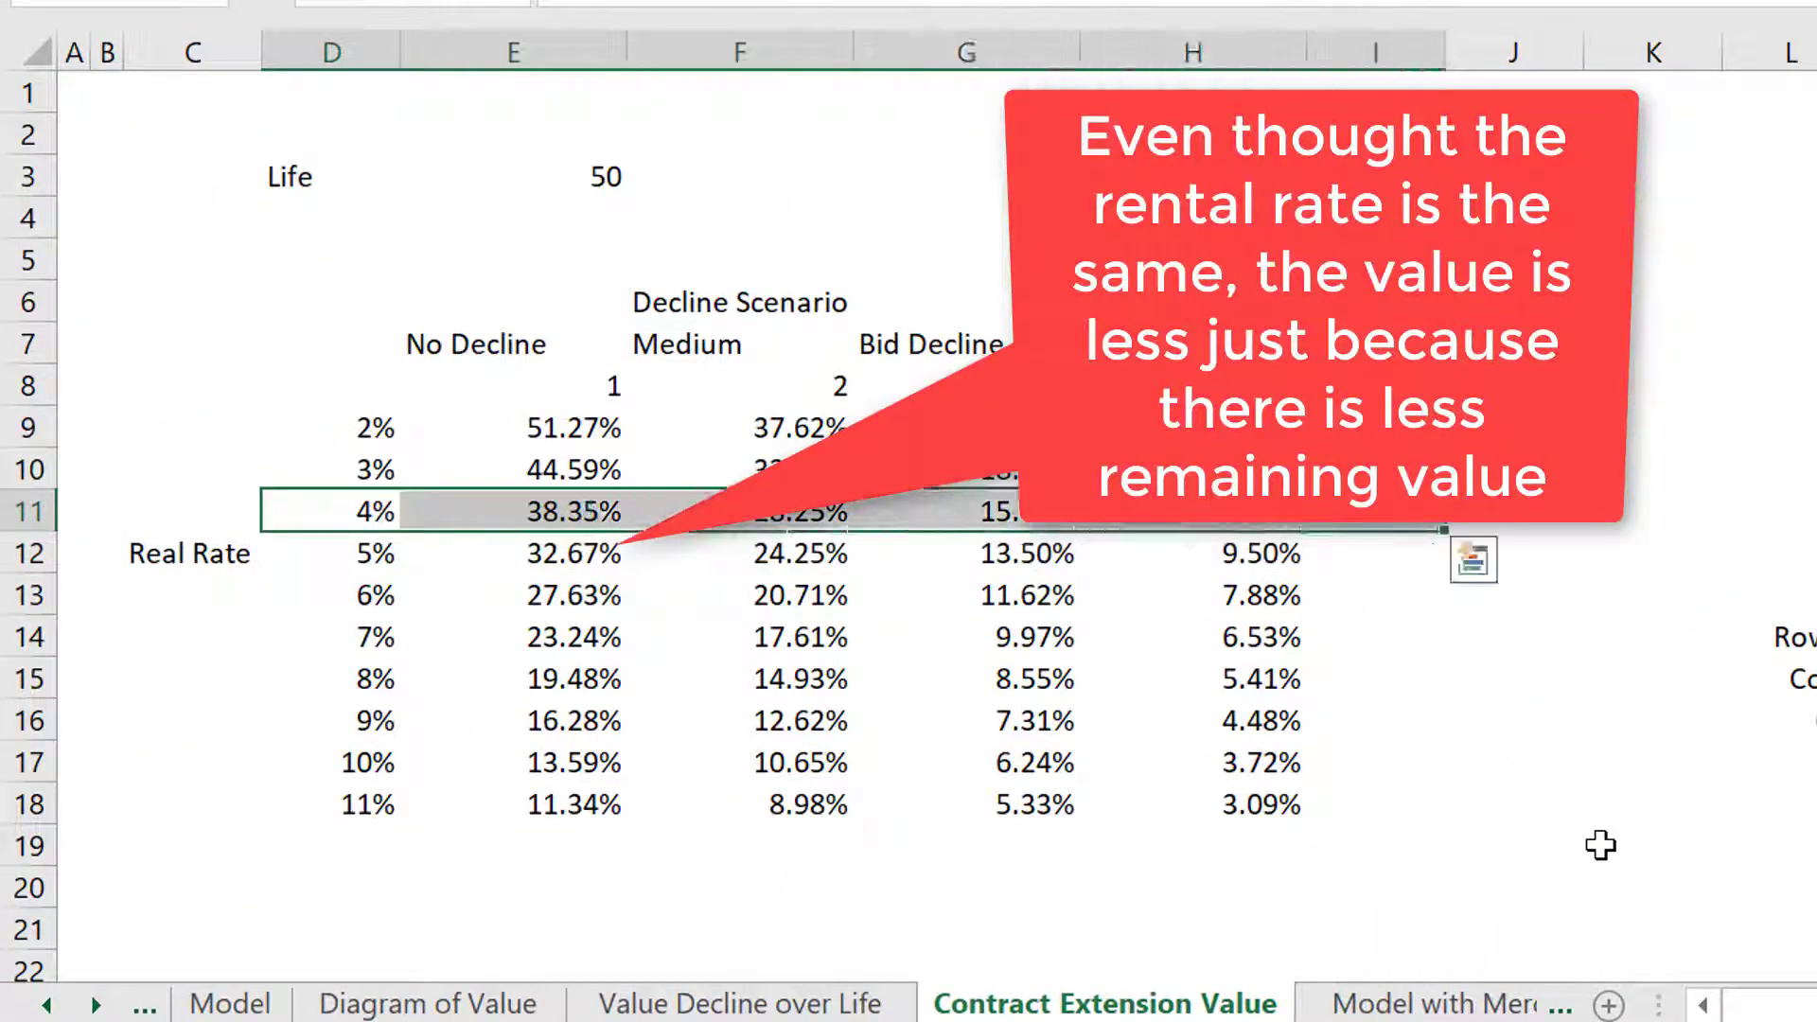
pyautogui.hotkey('shift', 'Down')
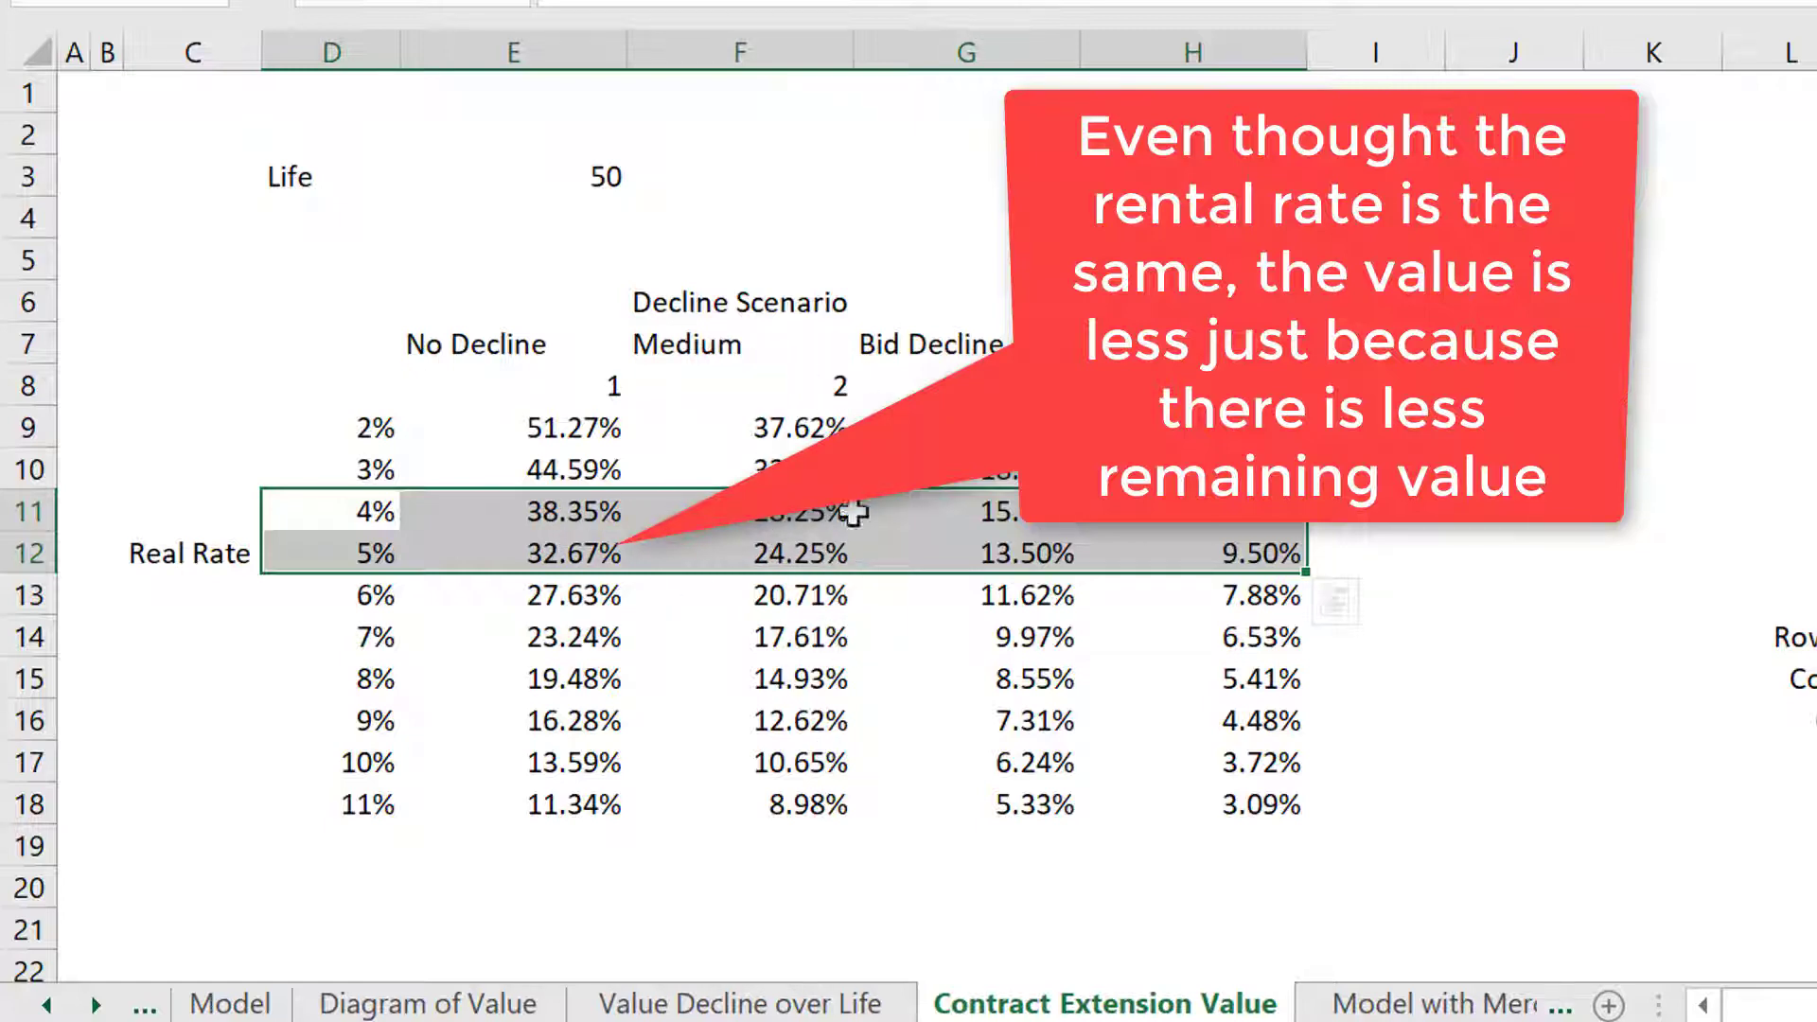
# Center the decline scenario headings from No Decline to Fast Decline in E7:H7.
pyautogui.press('Up')
pyautogui.press('Up')
pyautogui.press('Up')
pyautogui.press('Right')
pyautogui.press('Up')
pyautogui.hotkey('shift', 'Right')
pyautogui.hotkey('shift', 'Right')
pyautogui.hotkey('shift', 'Right')
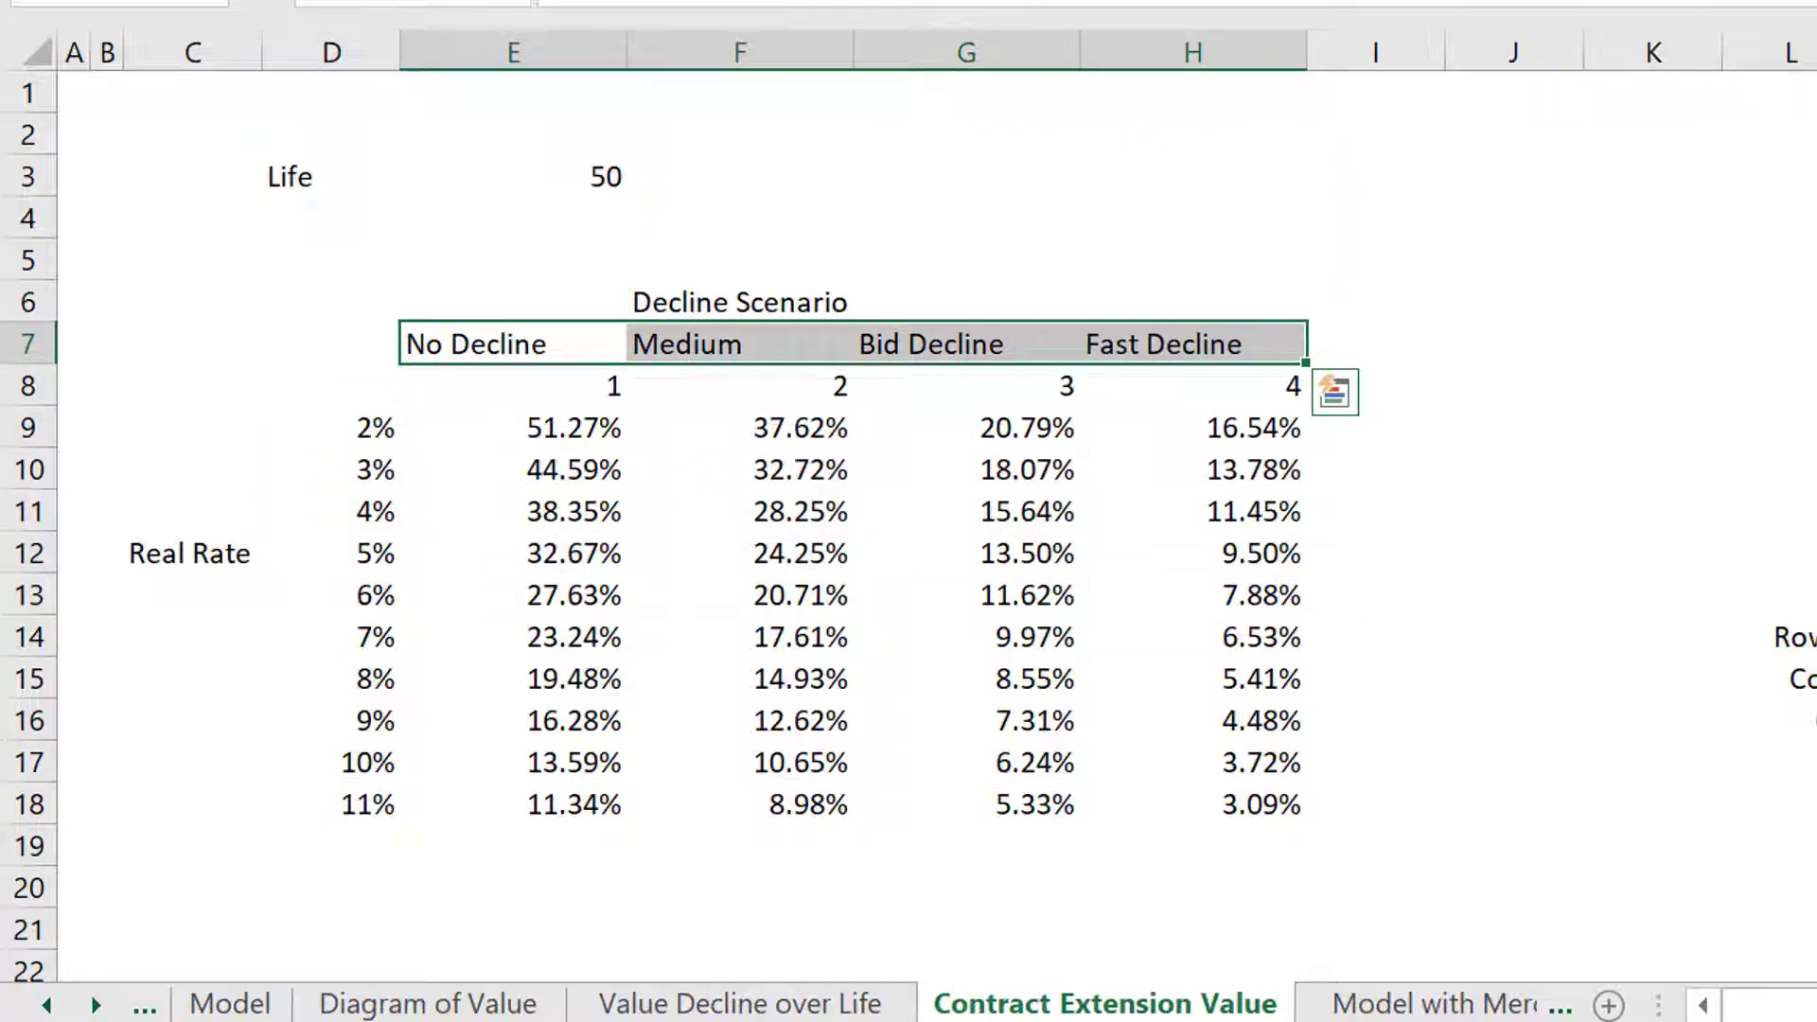
pyautogui.hotkey('alt', 'h')
pyautogui.press('a')
pyautogui.press('c')
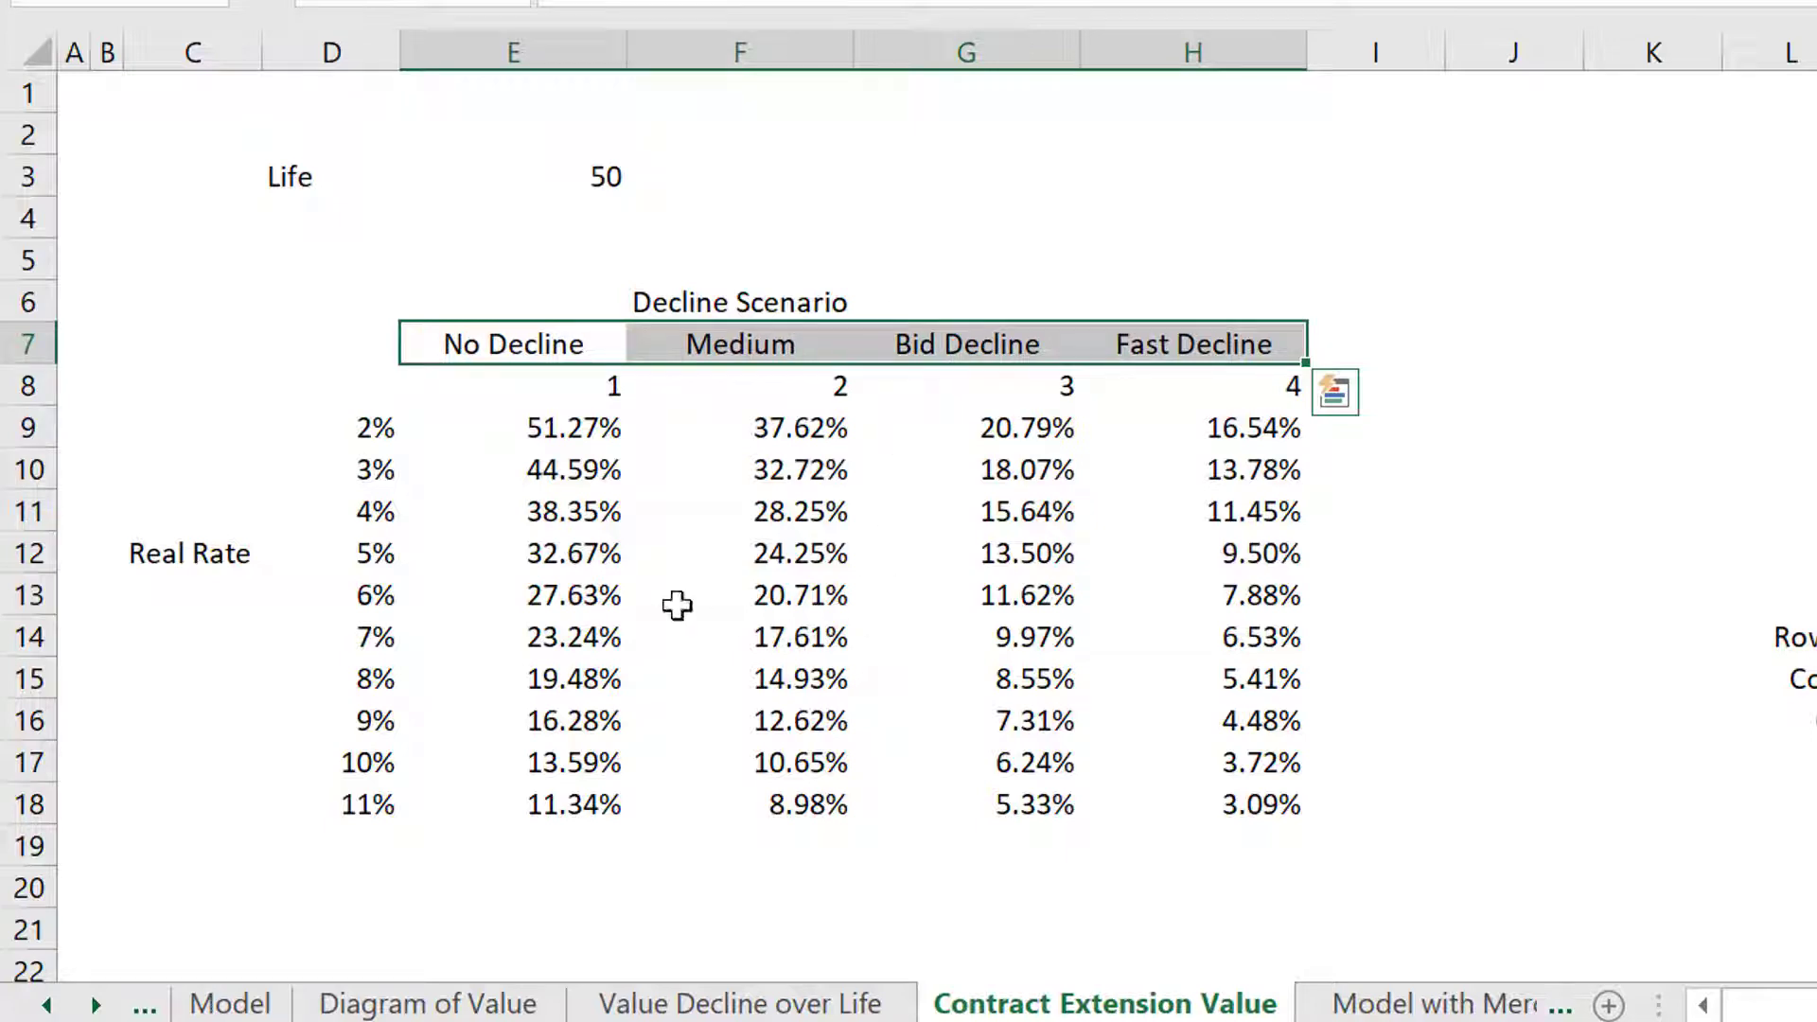
pyautogui.click(259, 414)
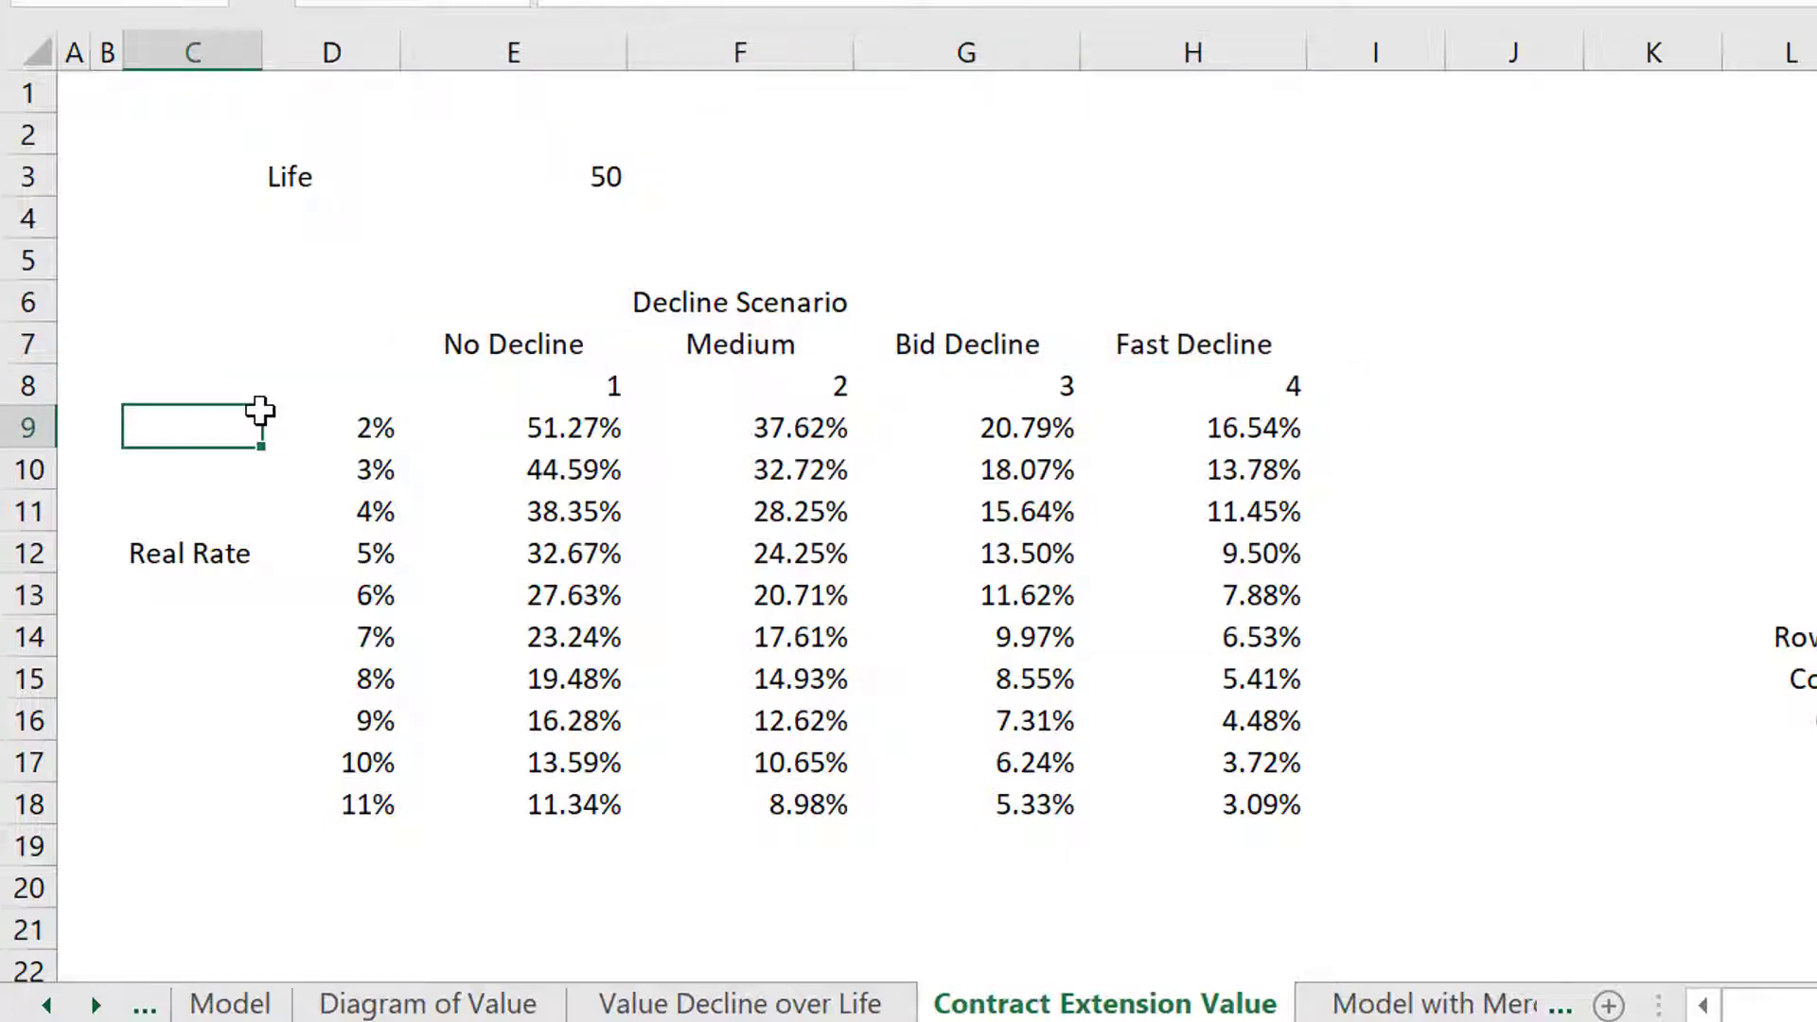
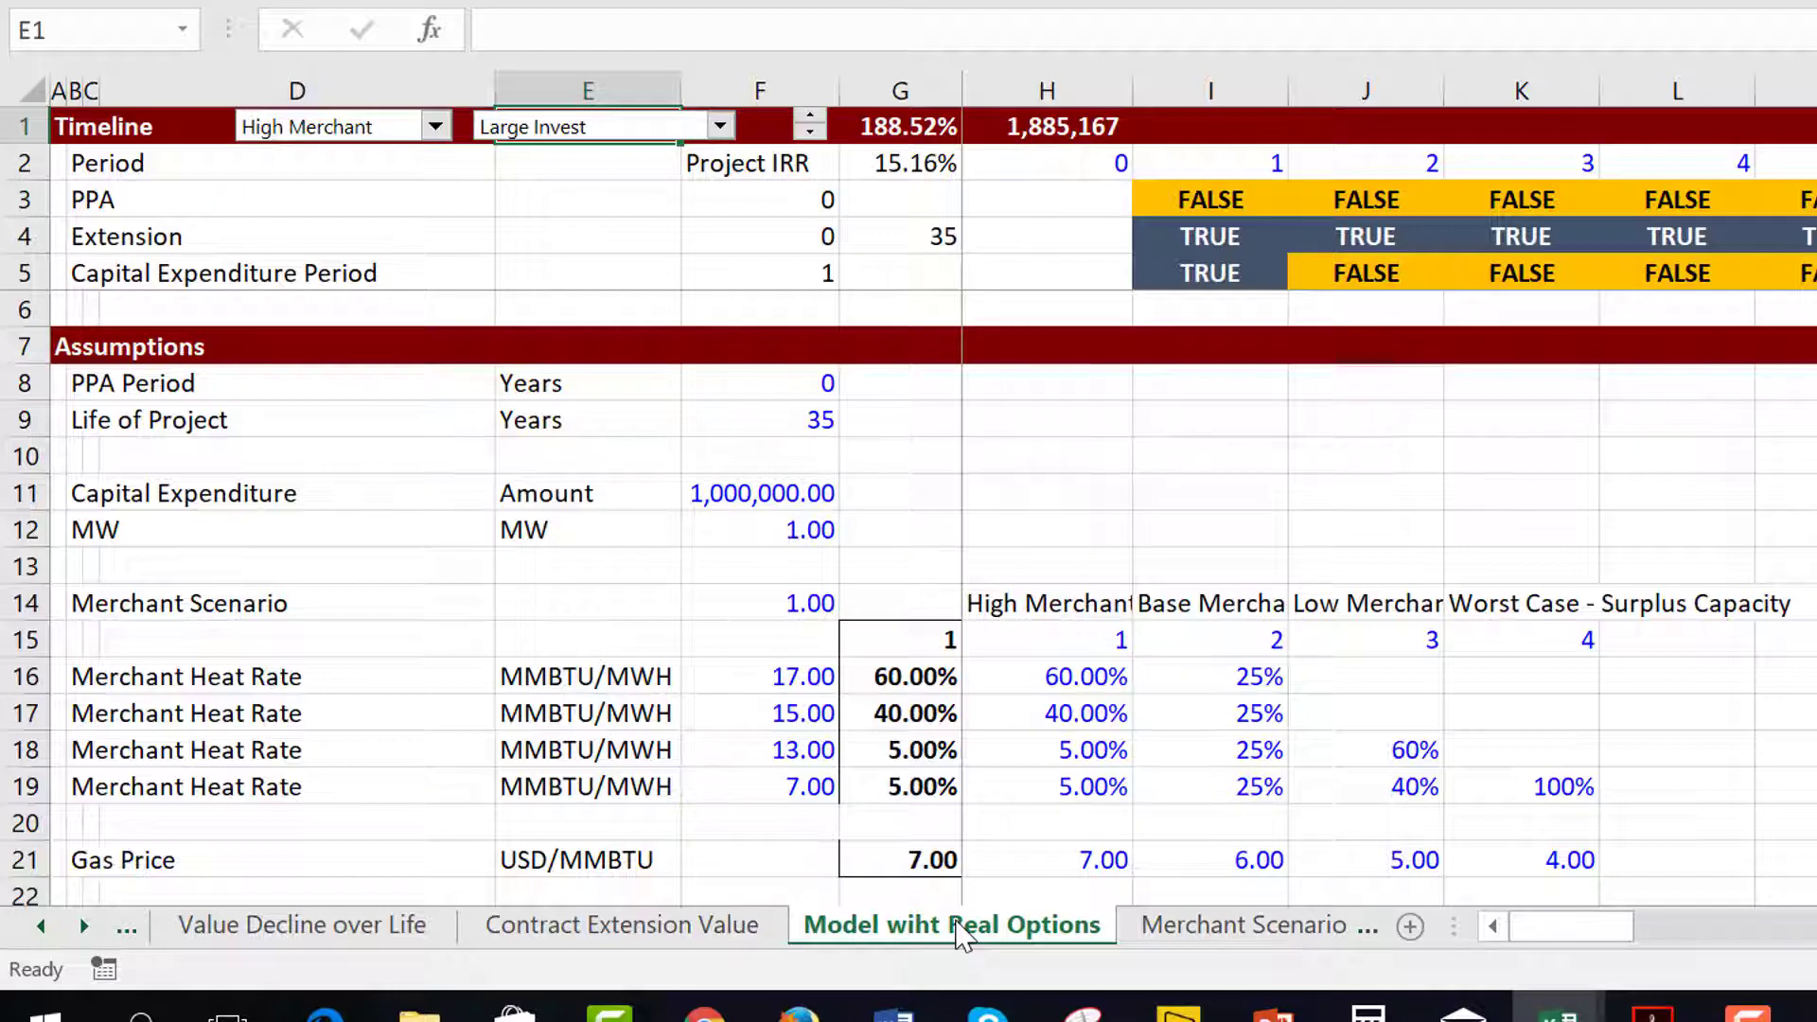
# Check the Merchant Scenario input and the first High Merchant probability on the real options model sheet.
pyautogui.click(713, 585)
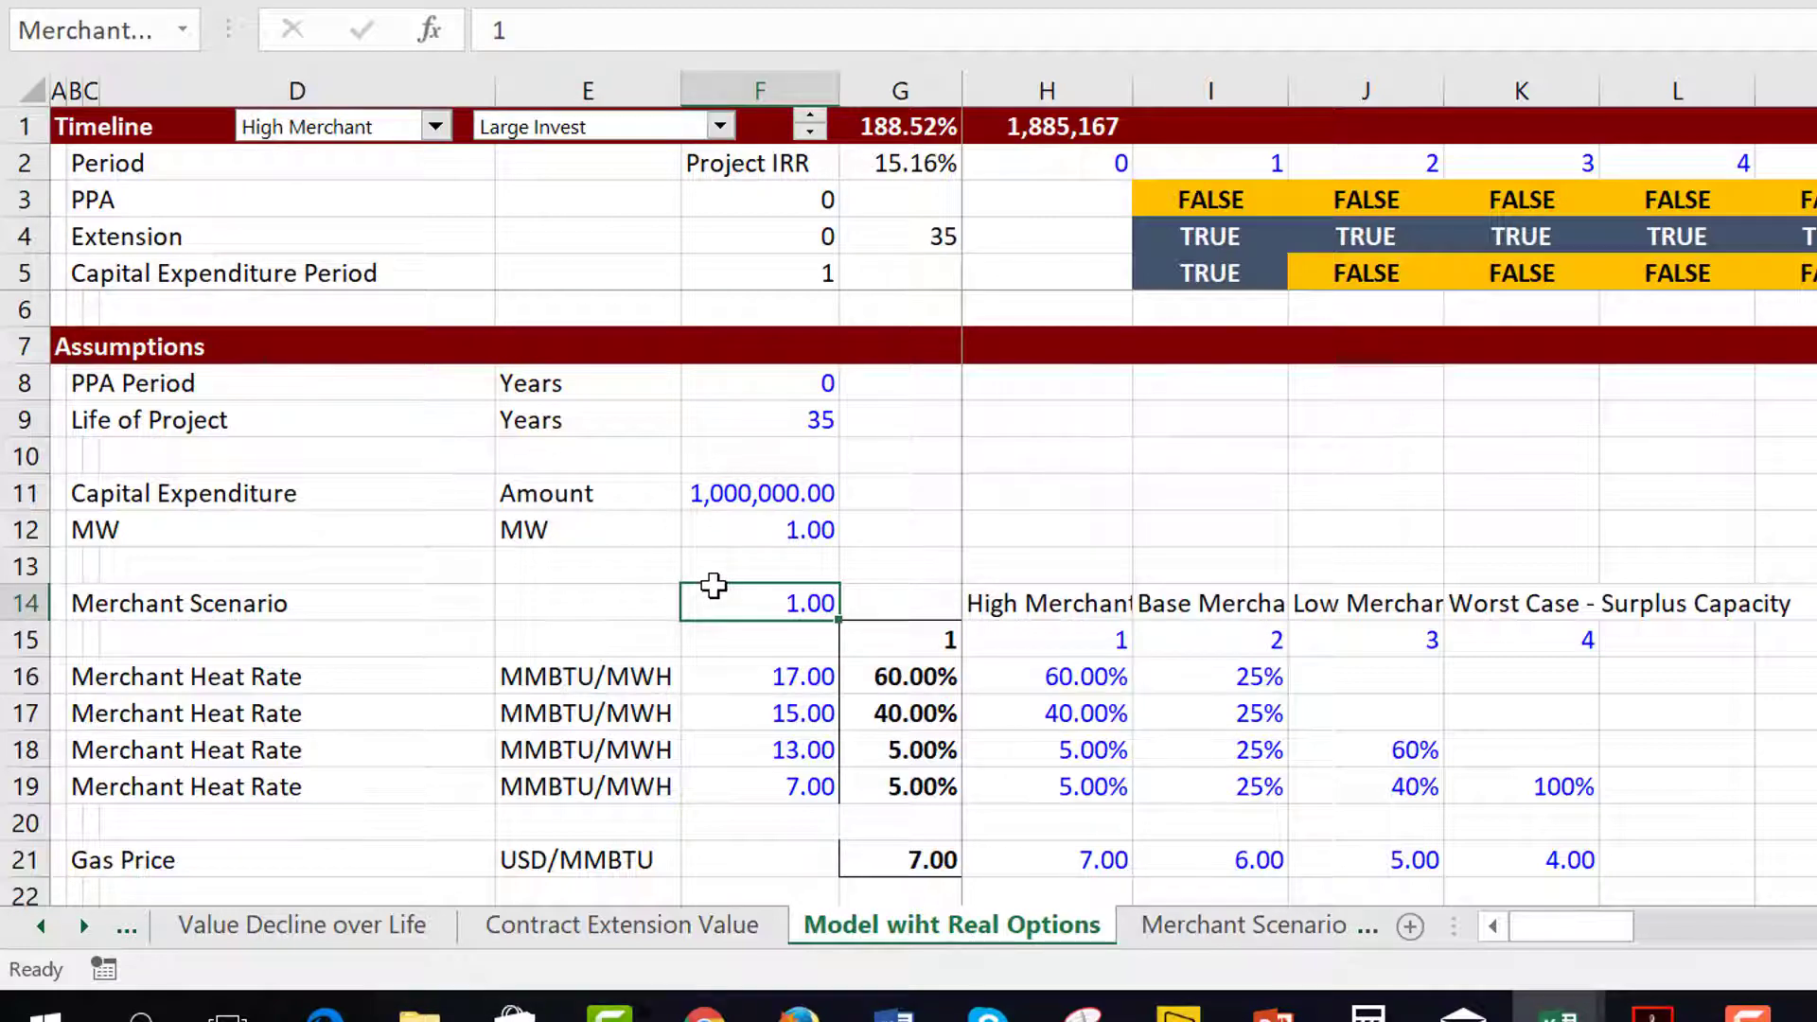
pyautogui.press('Down')
pyautogui.press('Down')
pyautogui.press('Right')
pyautogui.press('Right')
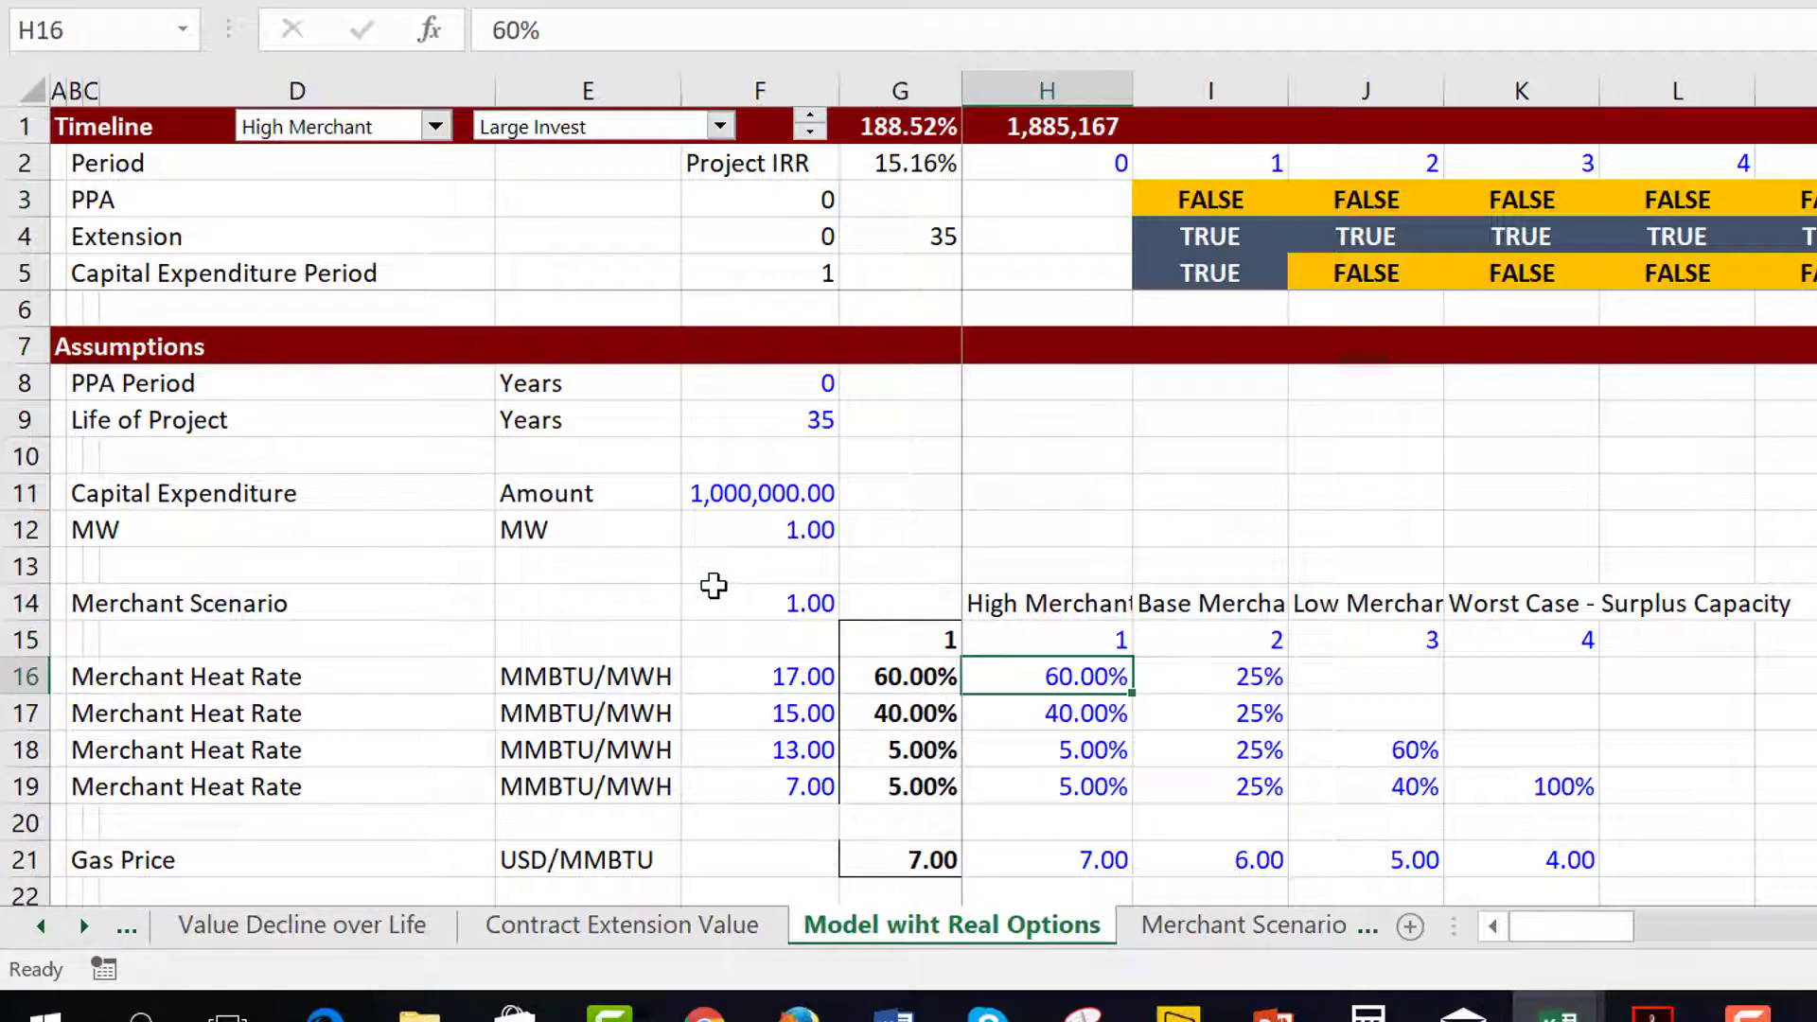
# Go through the four Merchant Heat Rate inputs in F16:F19 of the real options model.
pyautogui.press('Left')
pyautogui.press('Left')
pyautogui.hotkey('shift', 'Down')
pyautogui.hotkey('shift', 'Down')
pyautogui.hotkey('shift', 'Down')
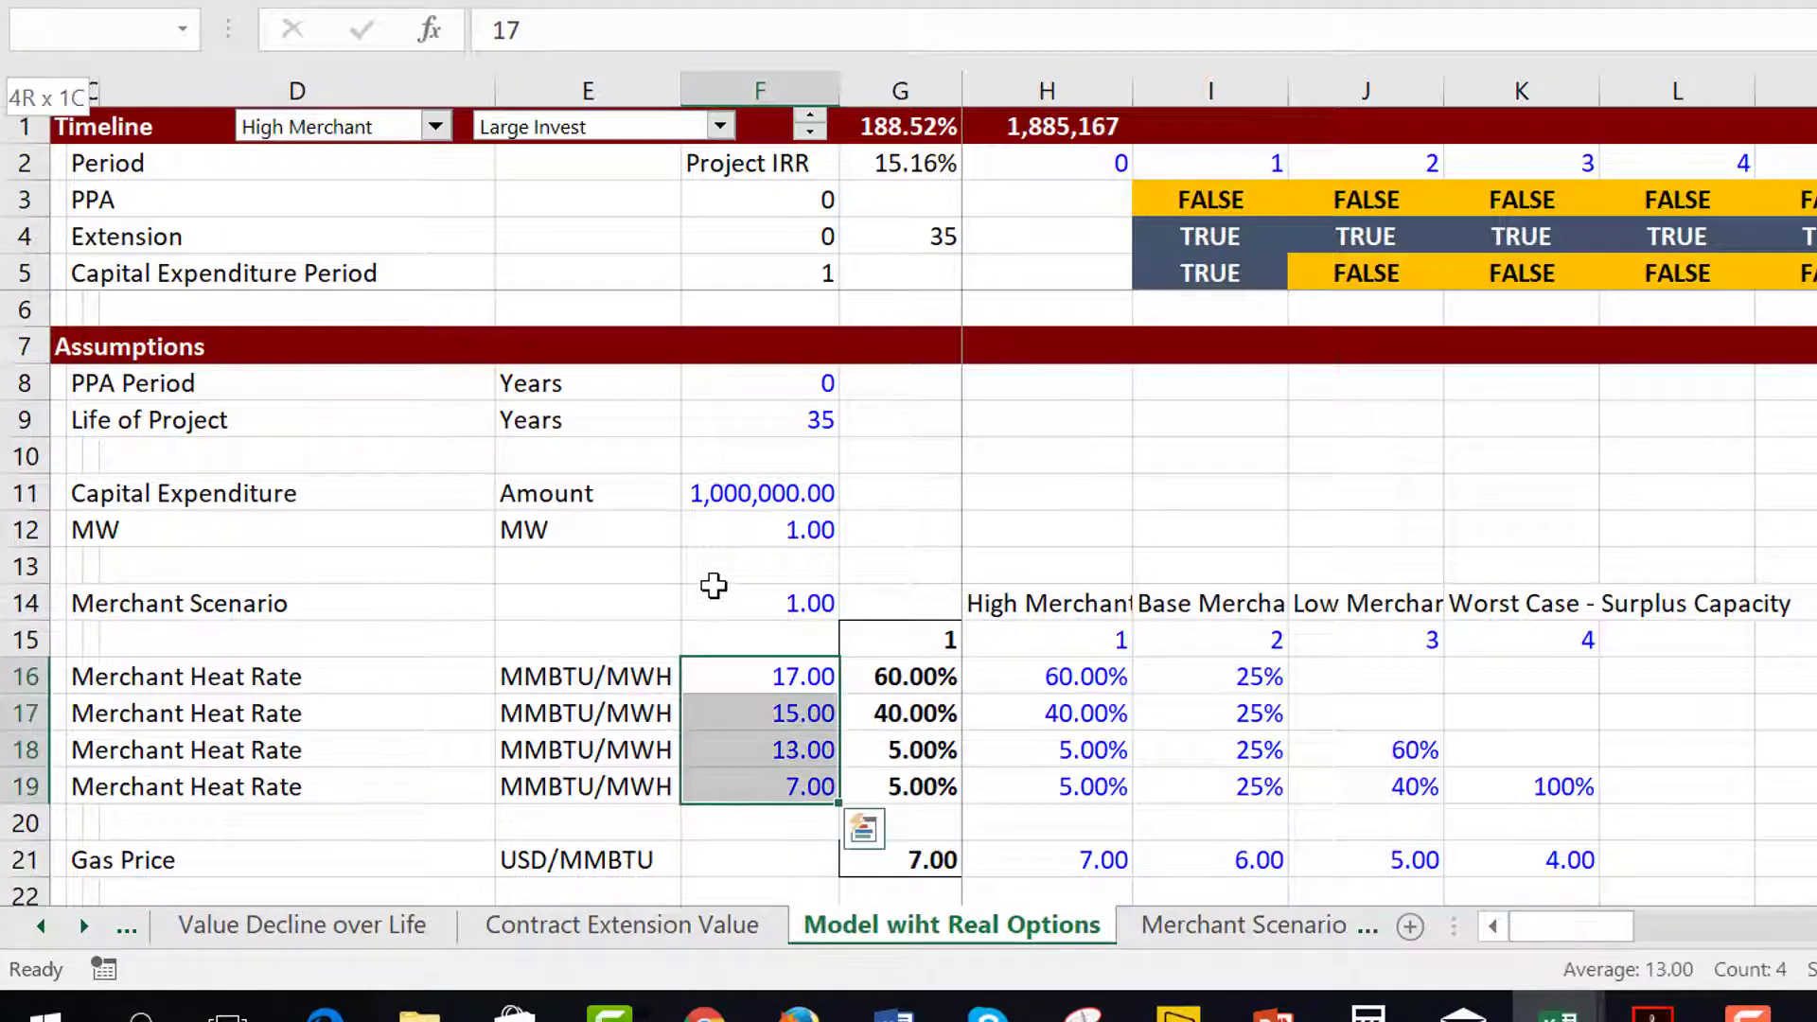
pyautogui.hotkey('shift', 'Up')
pyautogui.hotkey('shift', 'Up')
pyautogui.hotkey('shift', 'Up')
pyautogui.hotkey('shift', 'Down')
pyautogui.hotkey('shift', 'Down')
pyautogui.hotkey('shift', 'Down')
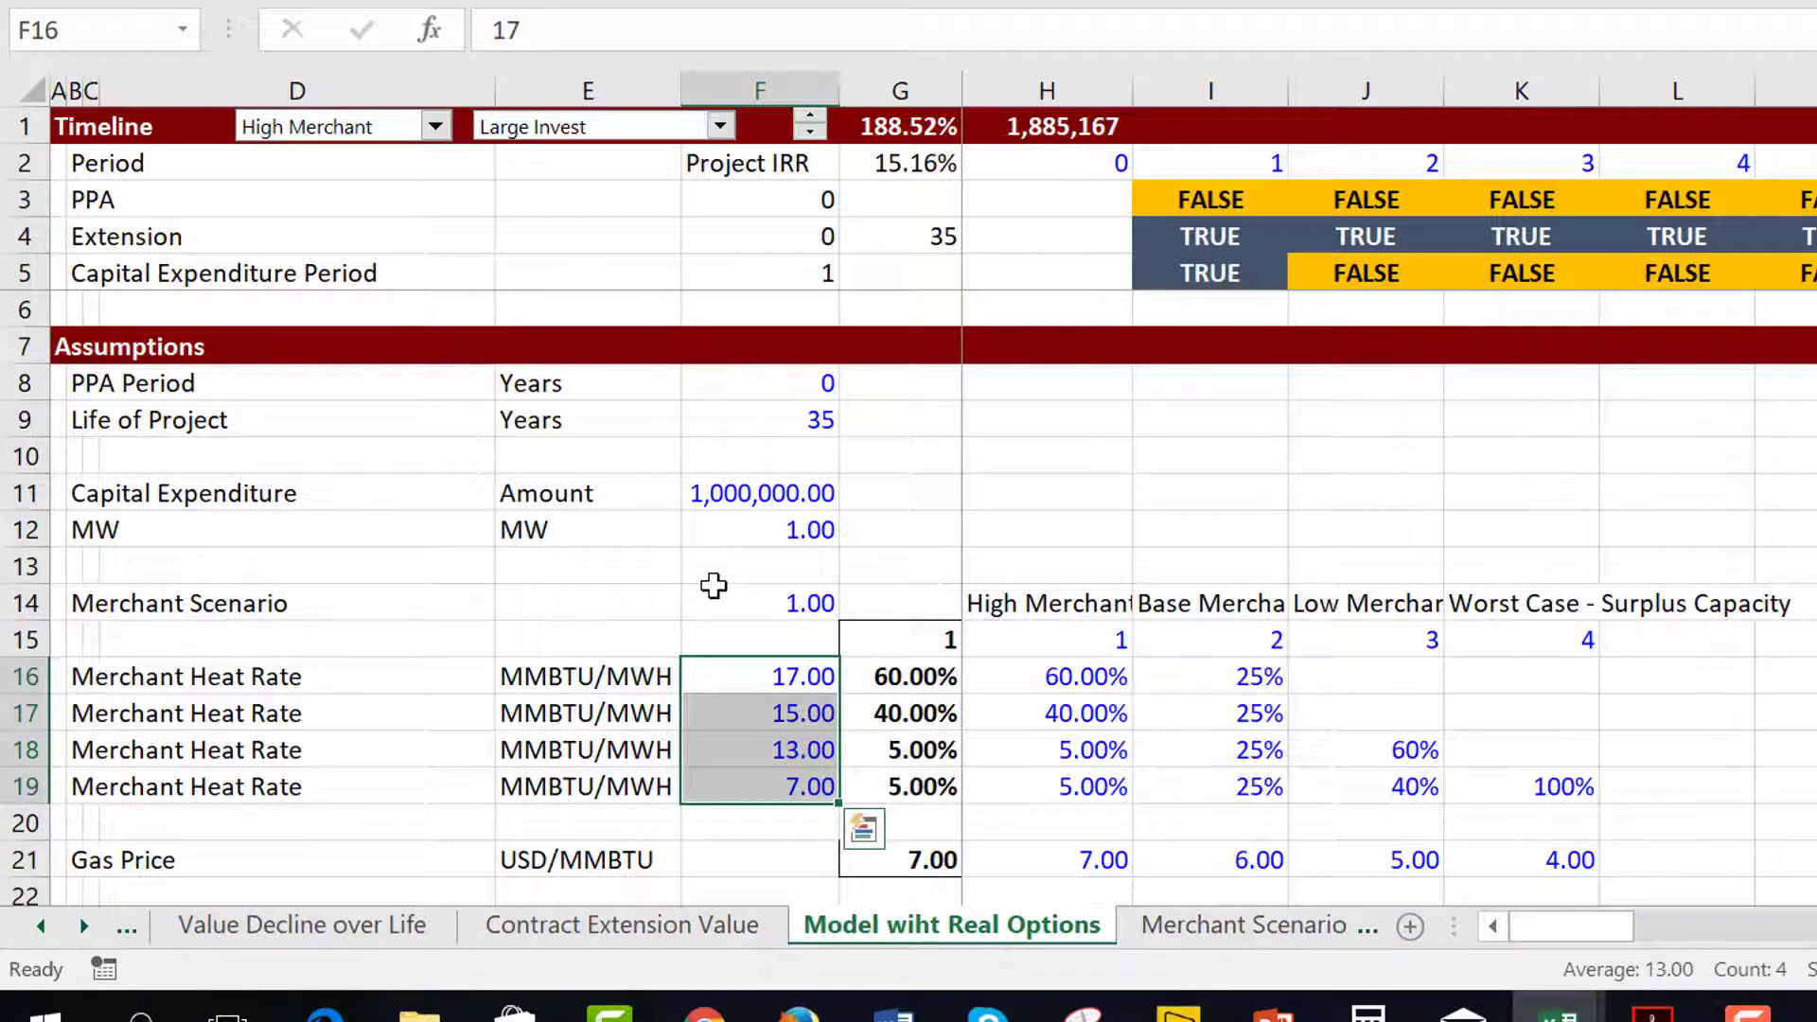
pyautogui.press('Down')
pyautogui.press('Down')
pyautogui.press('Down')
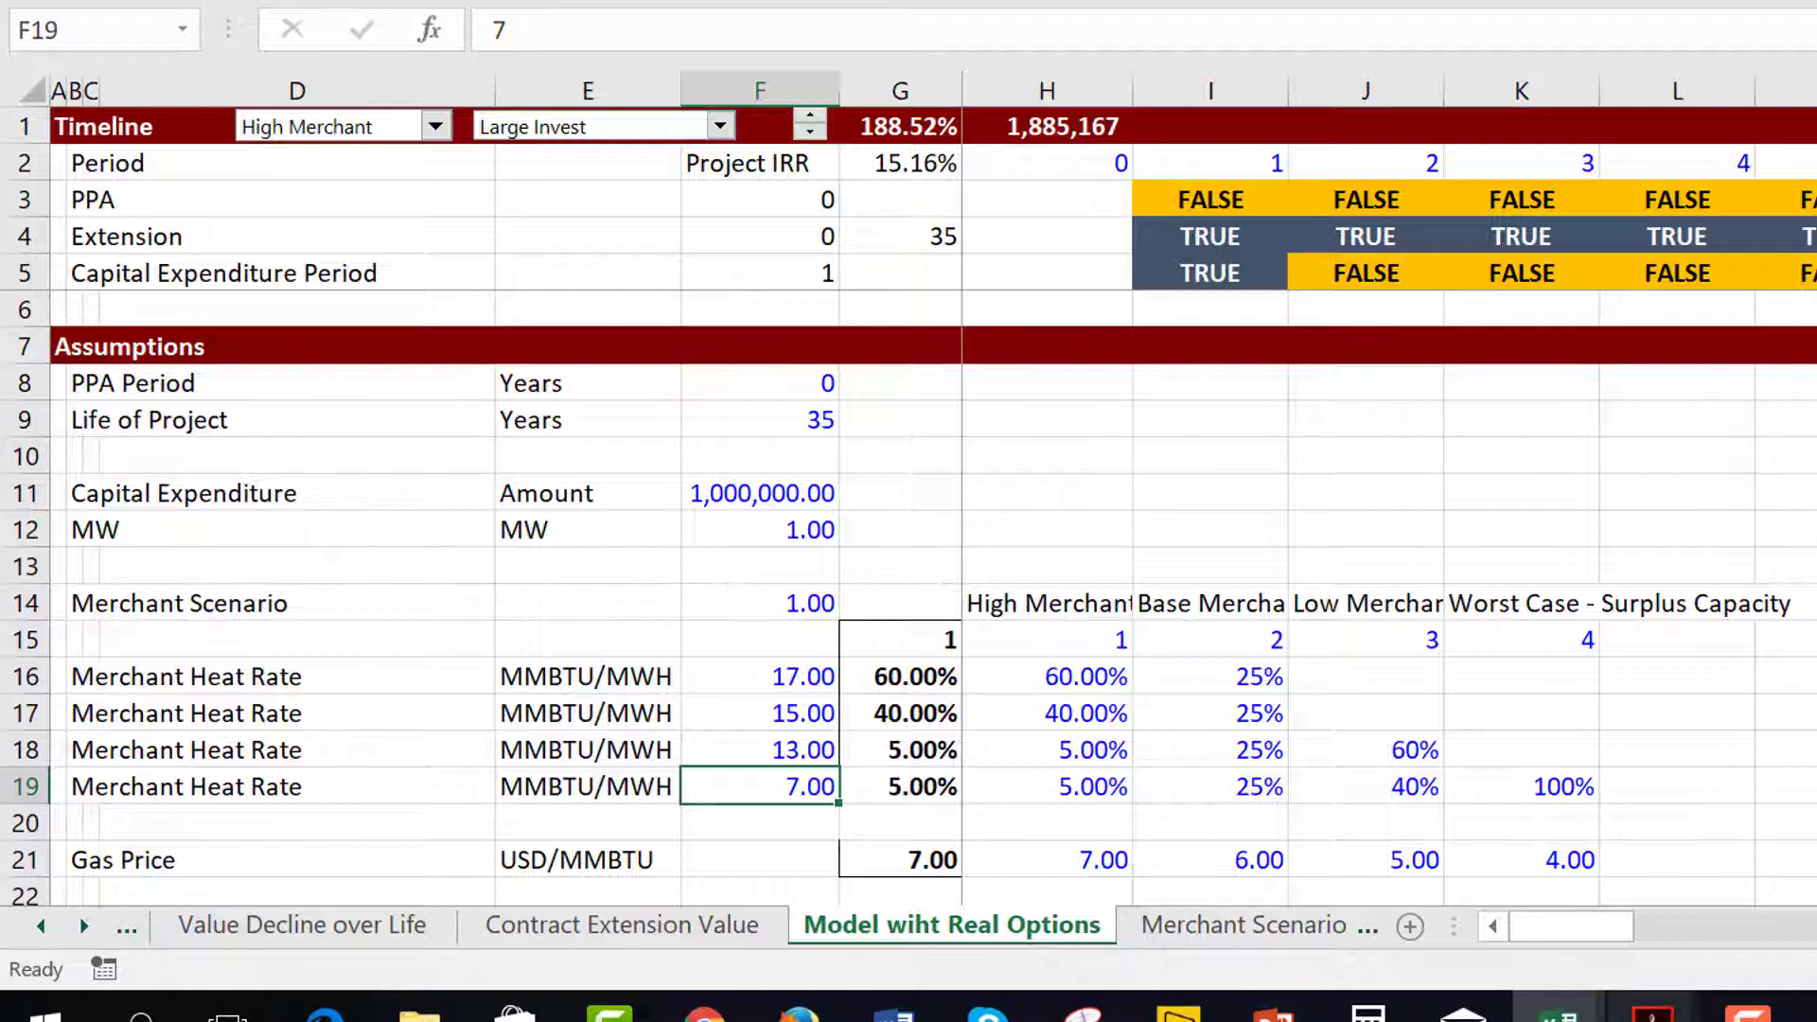
# Switch to the PowerPoint presentation and find the New England Over-build slide on market implied heat rates.
pyautogui.click(1275, 1011)
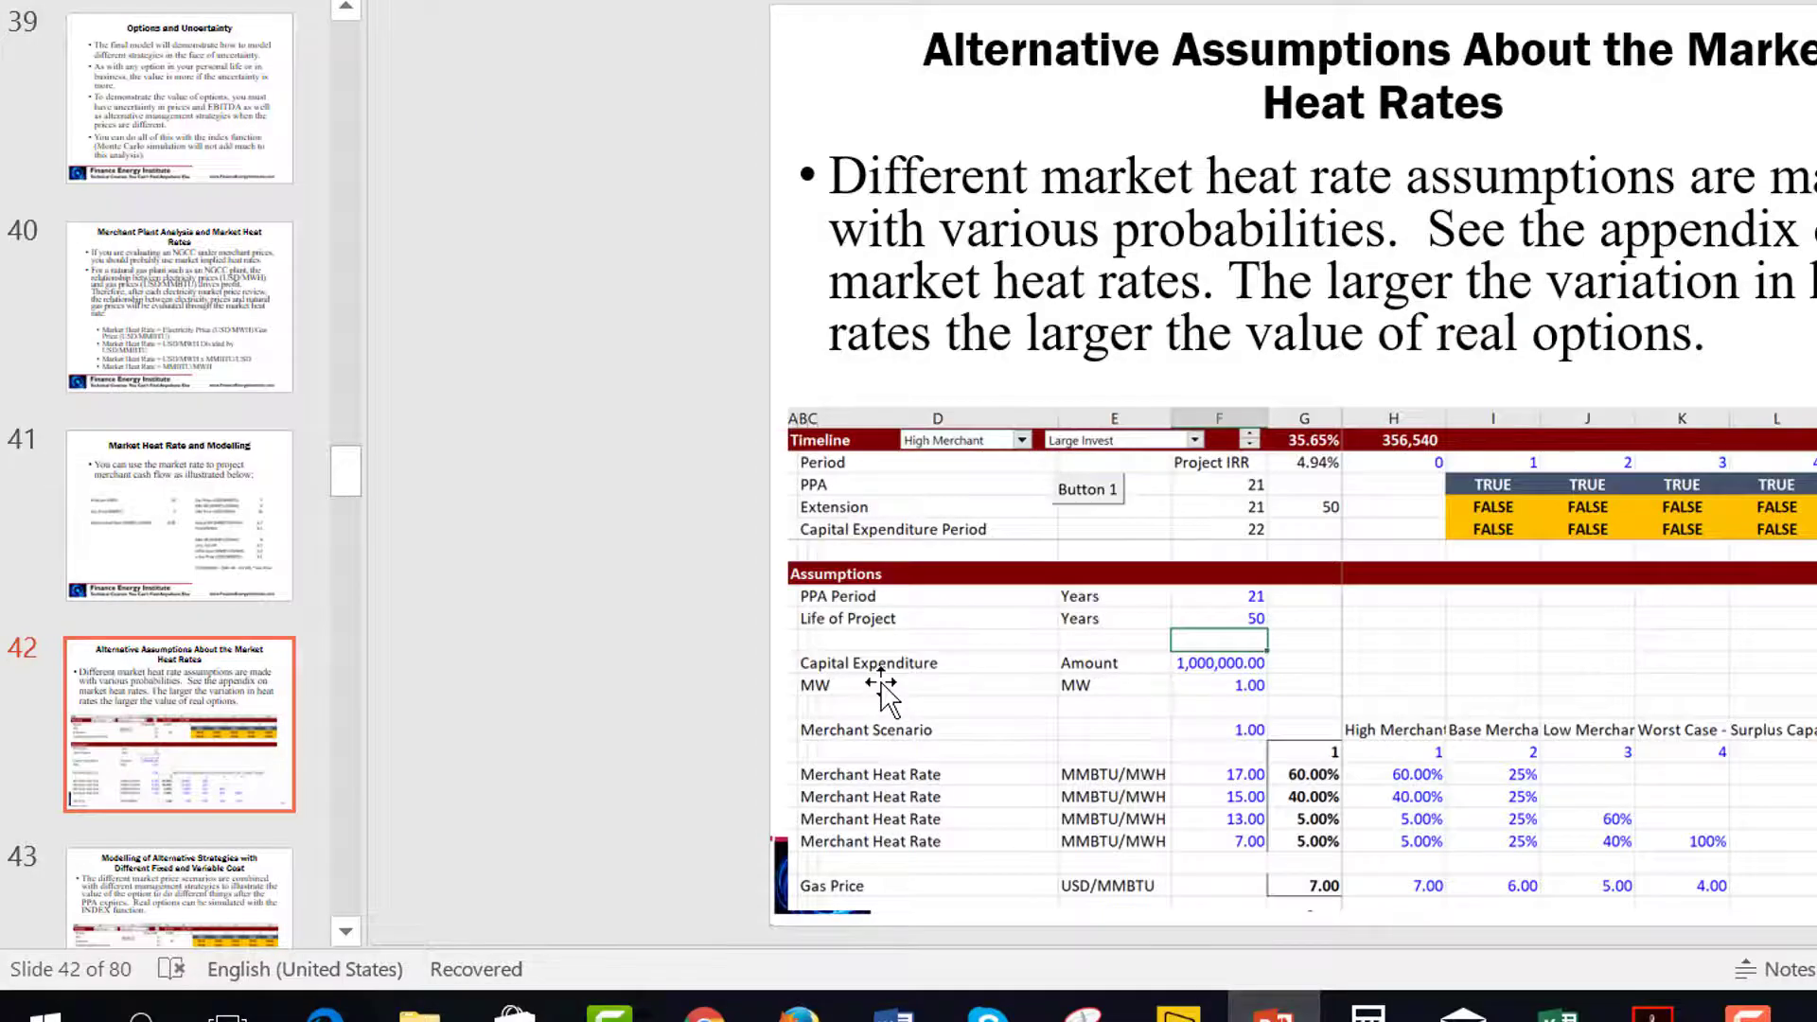
pyautogui.scroll(-7, 885, 698)
pyautogui.scroll(-9, 884, 698)
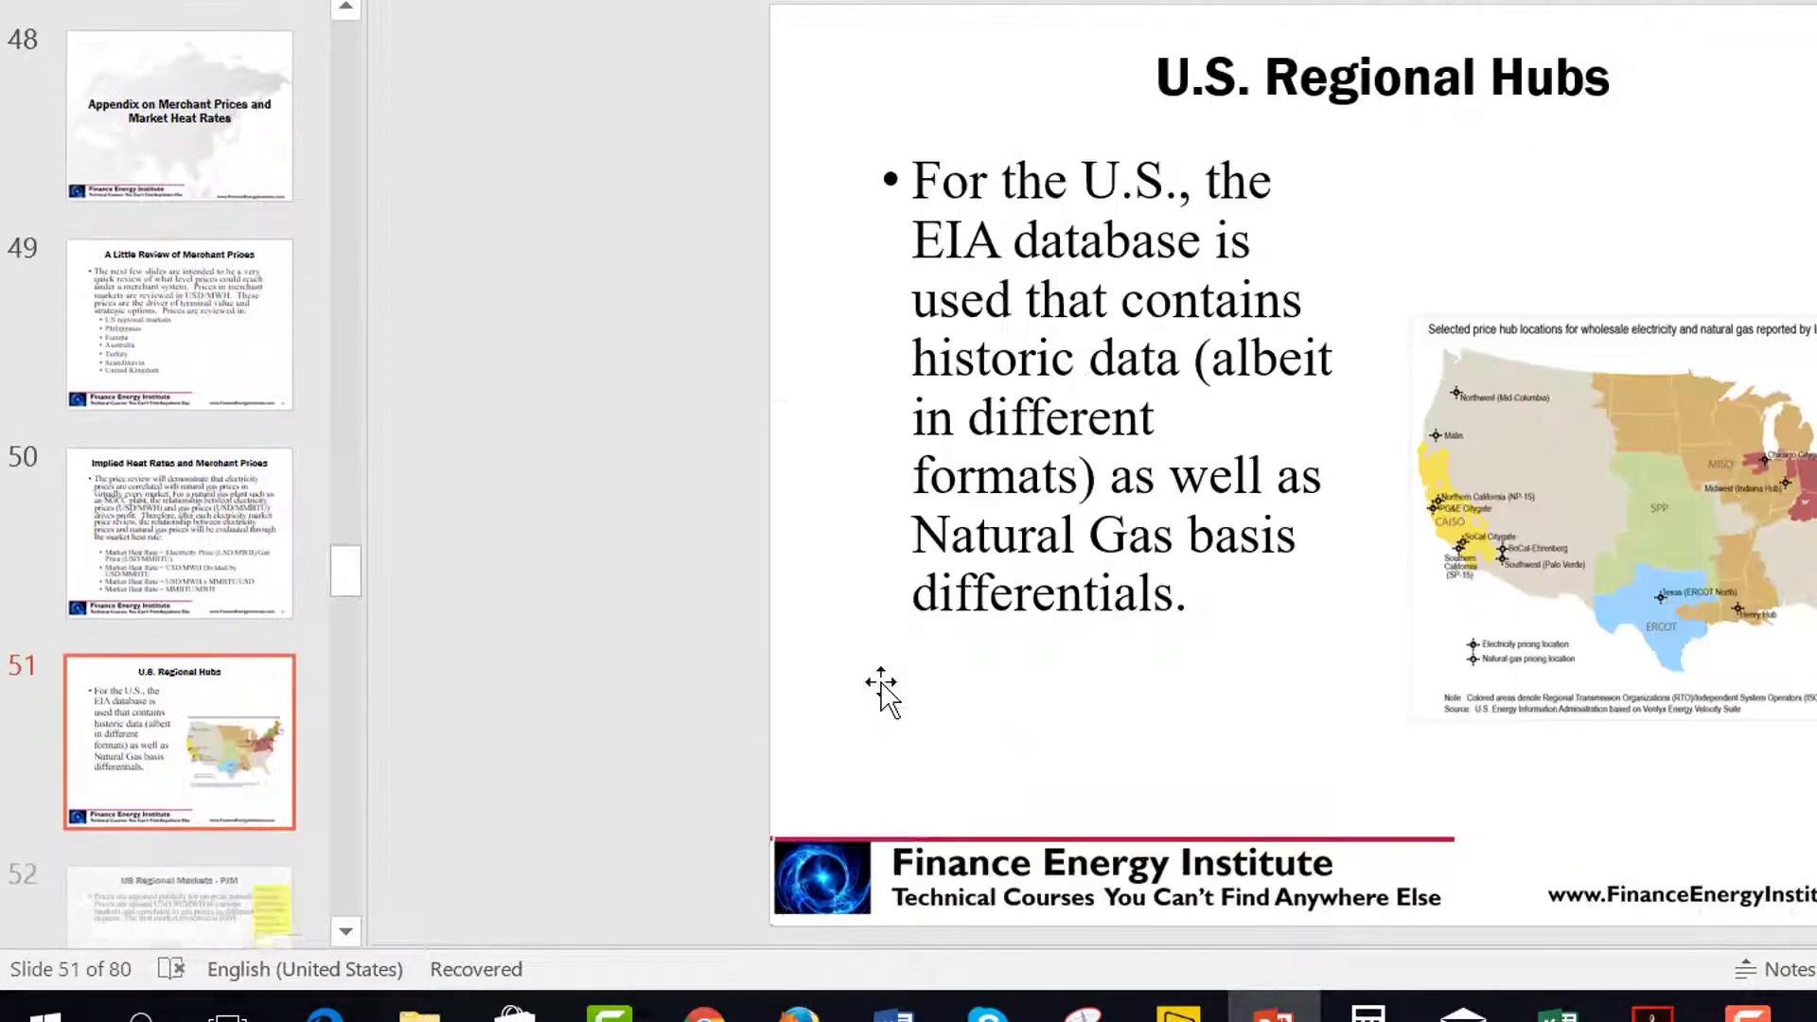
pyautogui.scroll(-2, 880, 686)
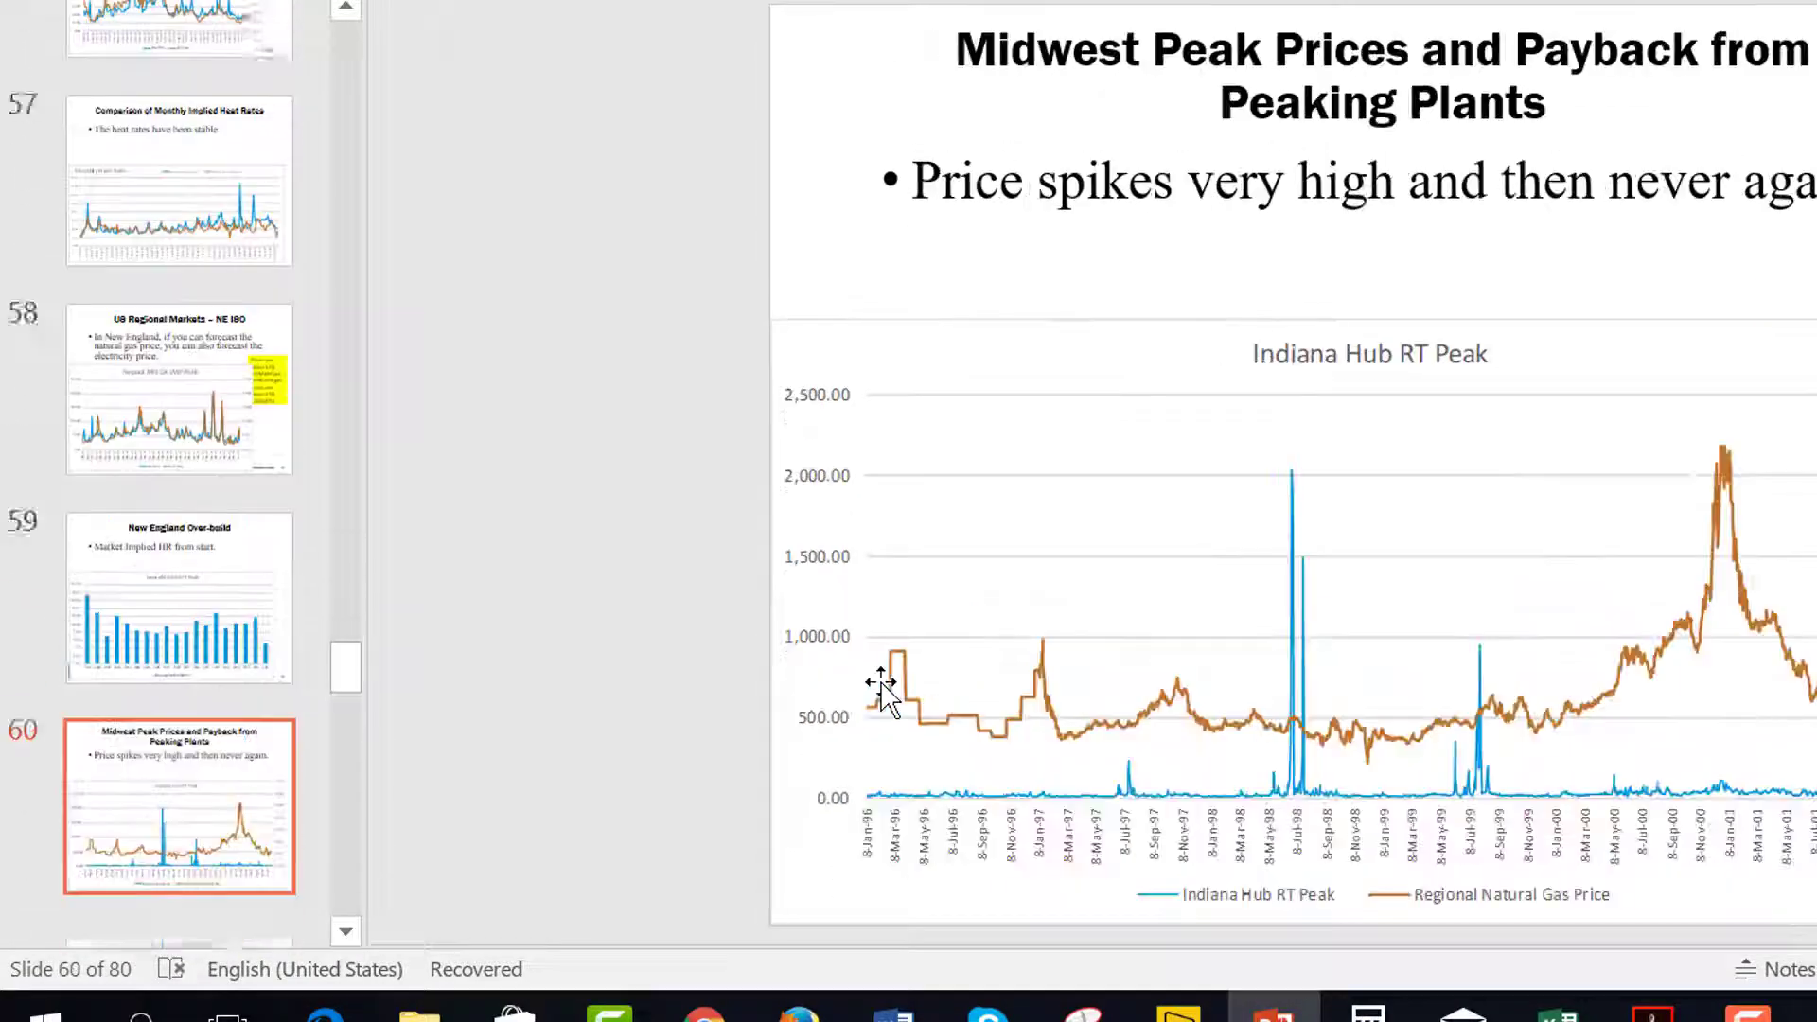
pyautogui.scroll(1, 880, 690)
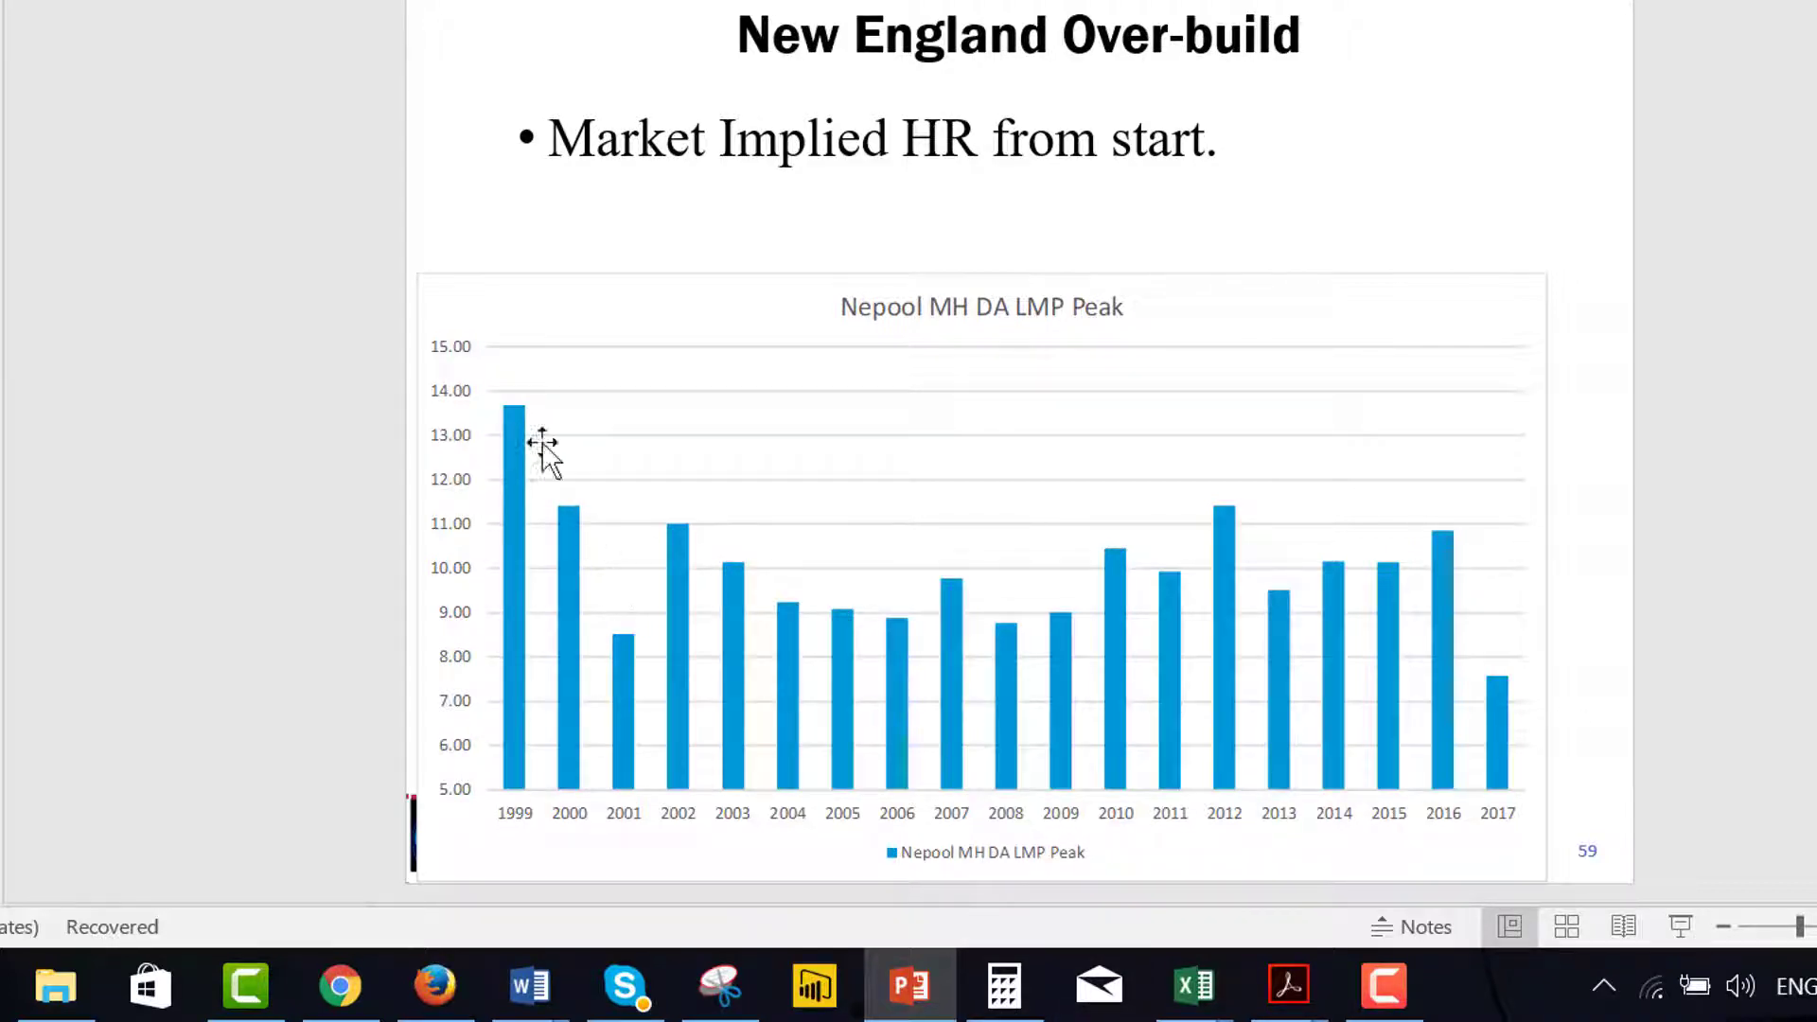
# Examine the Midwest price spike and annual heat rate slides, and continue to the California Implied Heat Rates slide.
pyautogui.scroll(2, 872, 444)
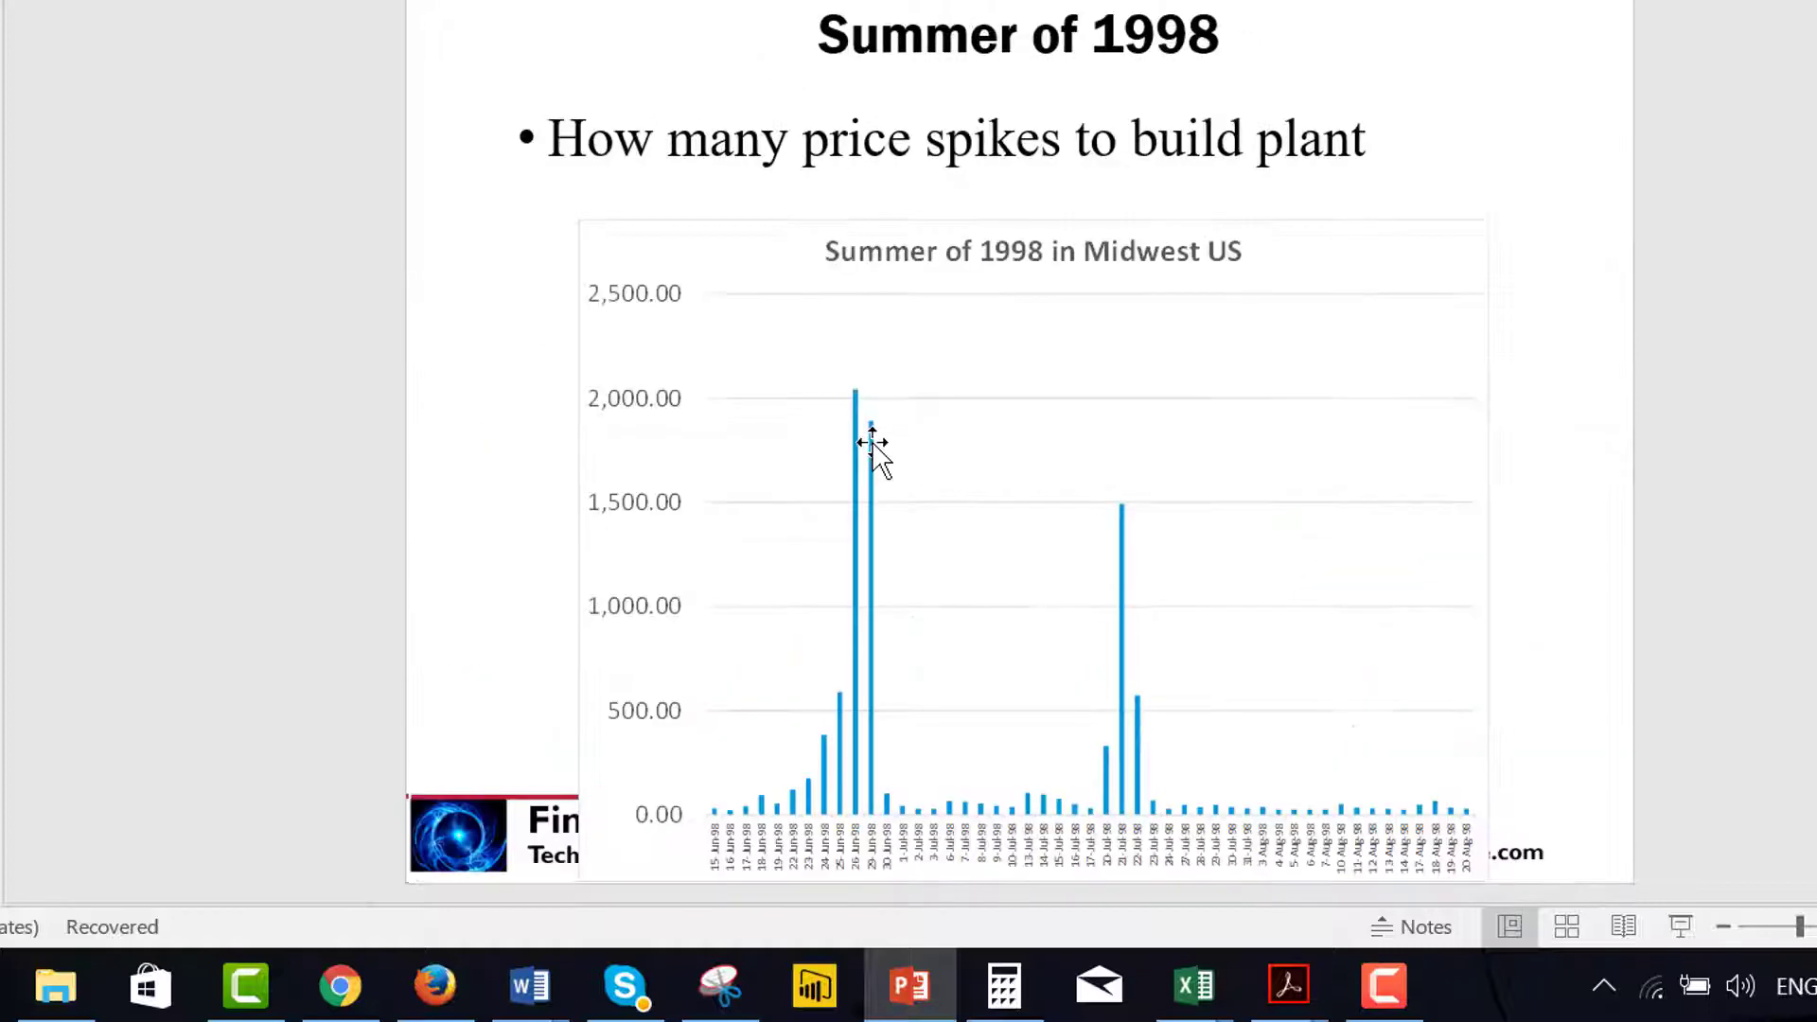
pyautogui.scroll(-1, 873, 445)
pyautogui.scroll(2, 873, 445)
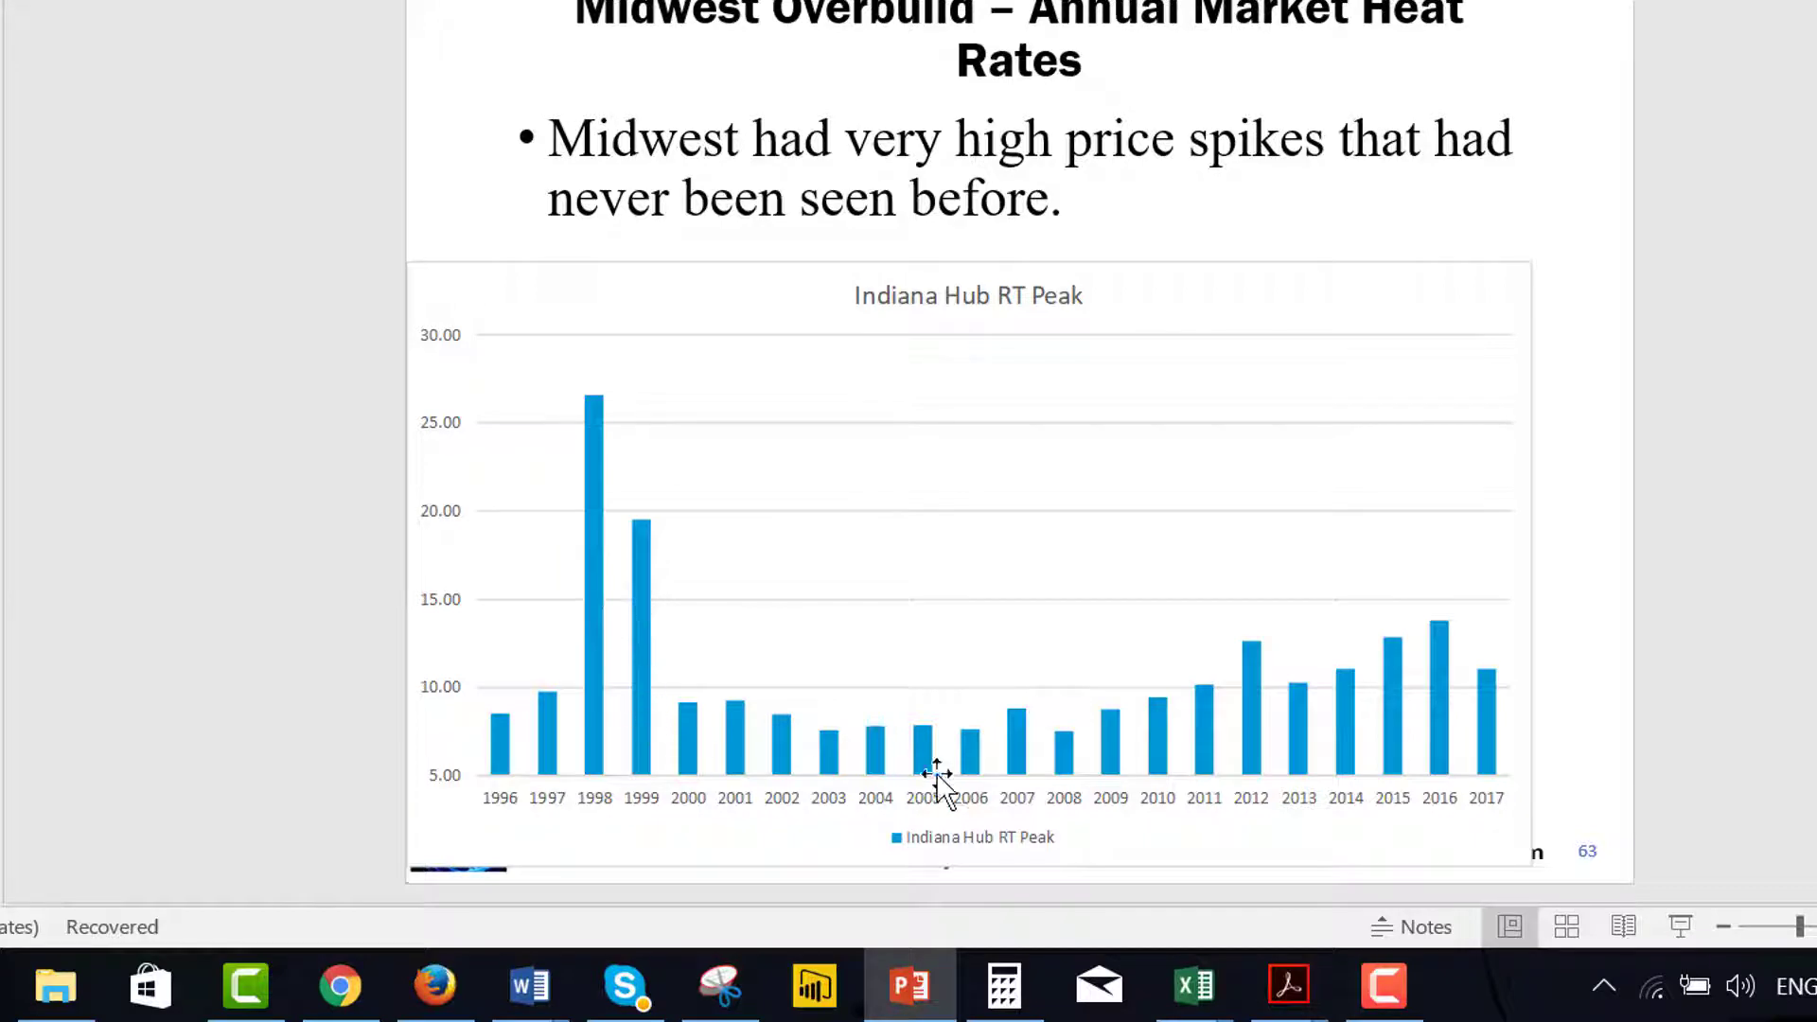
pyautogui.press('pagedown')
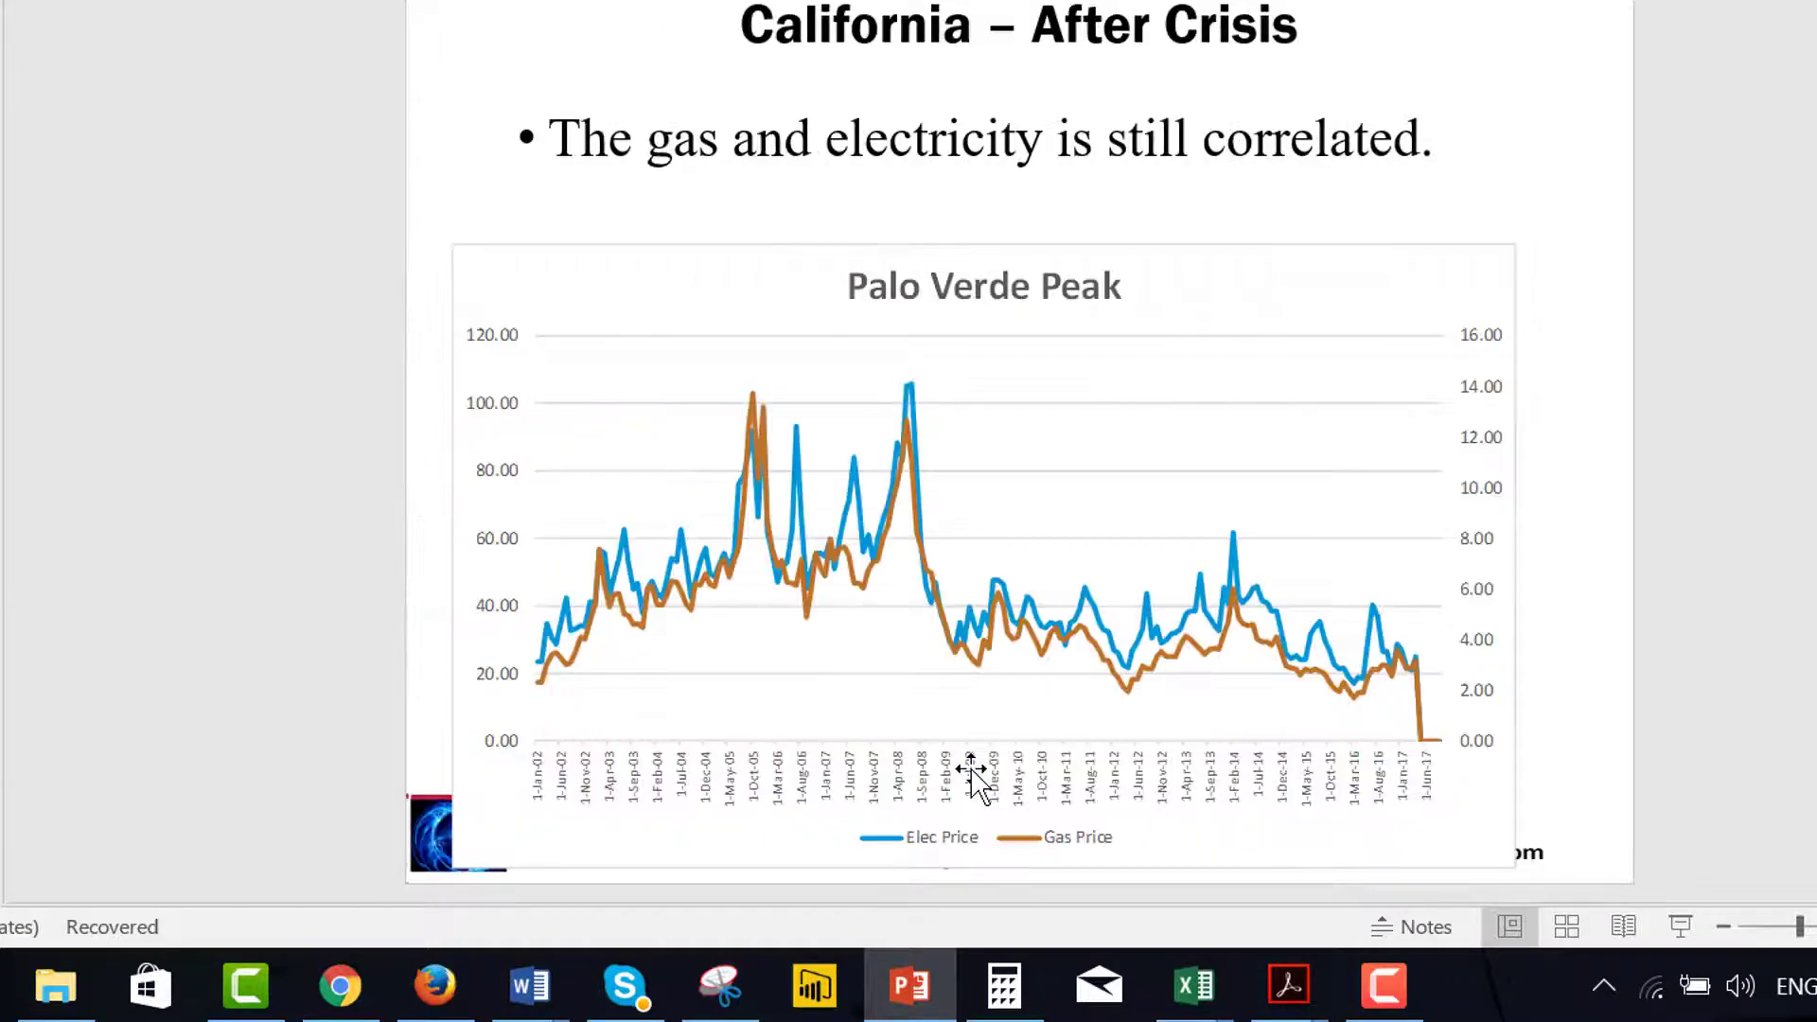
pyautogui.press('pagedown')
pyautogui.press('pagedown')
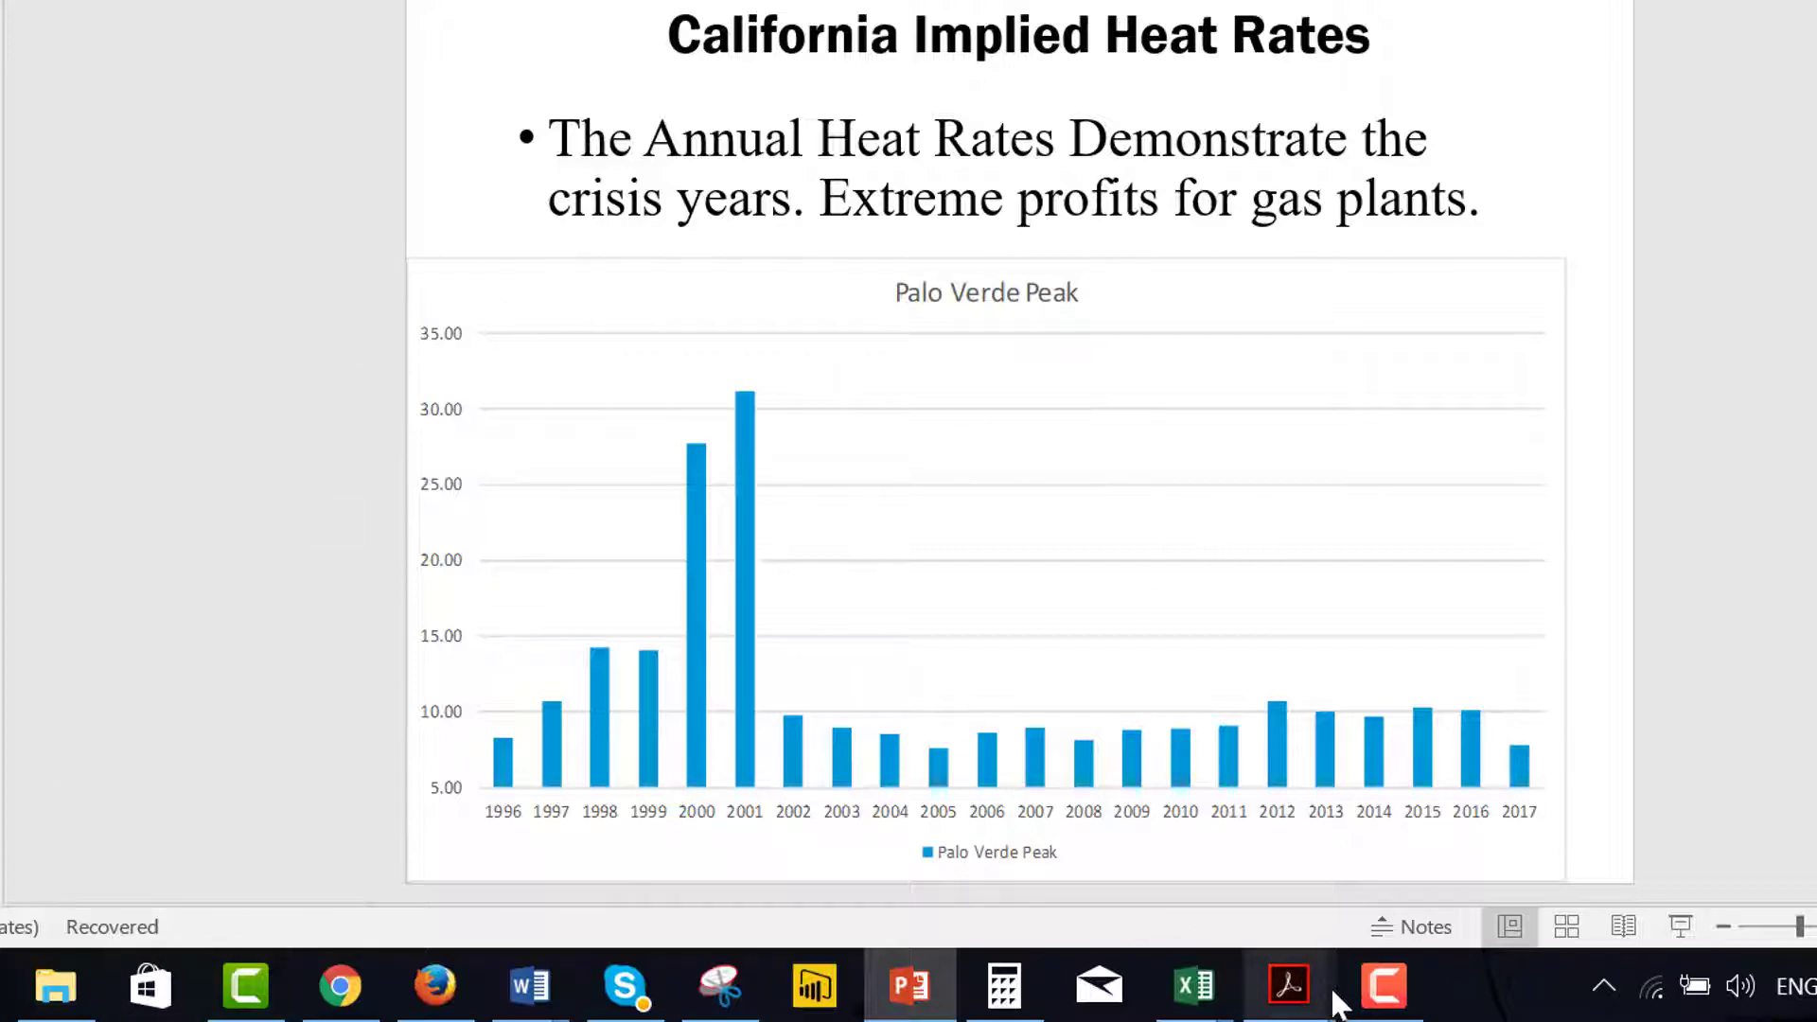
# Switch back to the Terminal Value workbook in Excel and recheck the merchant heat rates against the High Merchant probabilities.
pyautogui.moveTo(1194, 985)
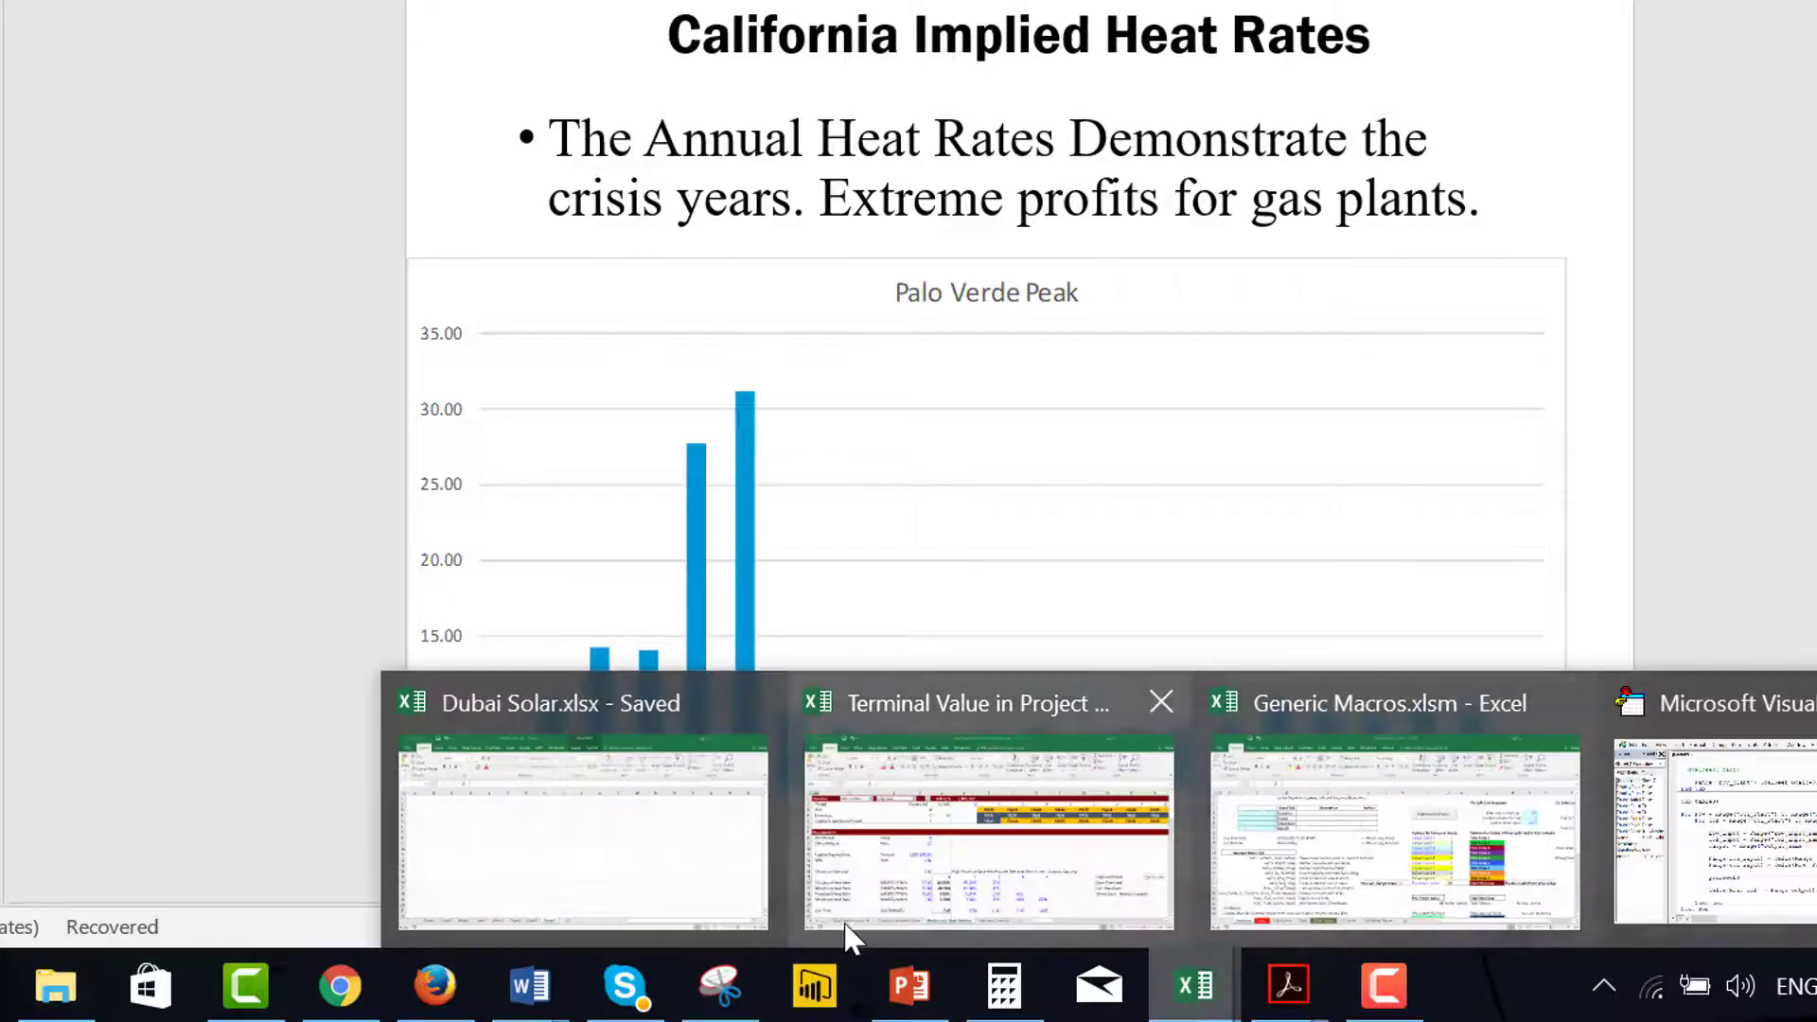
pyautogui.click(1010, 717)
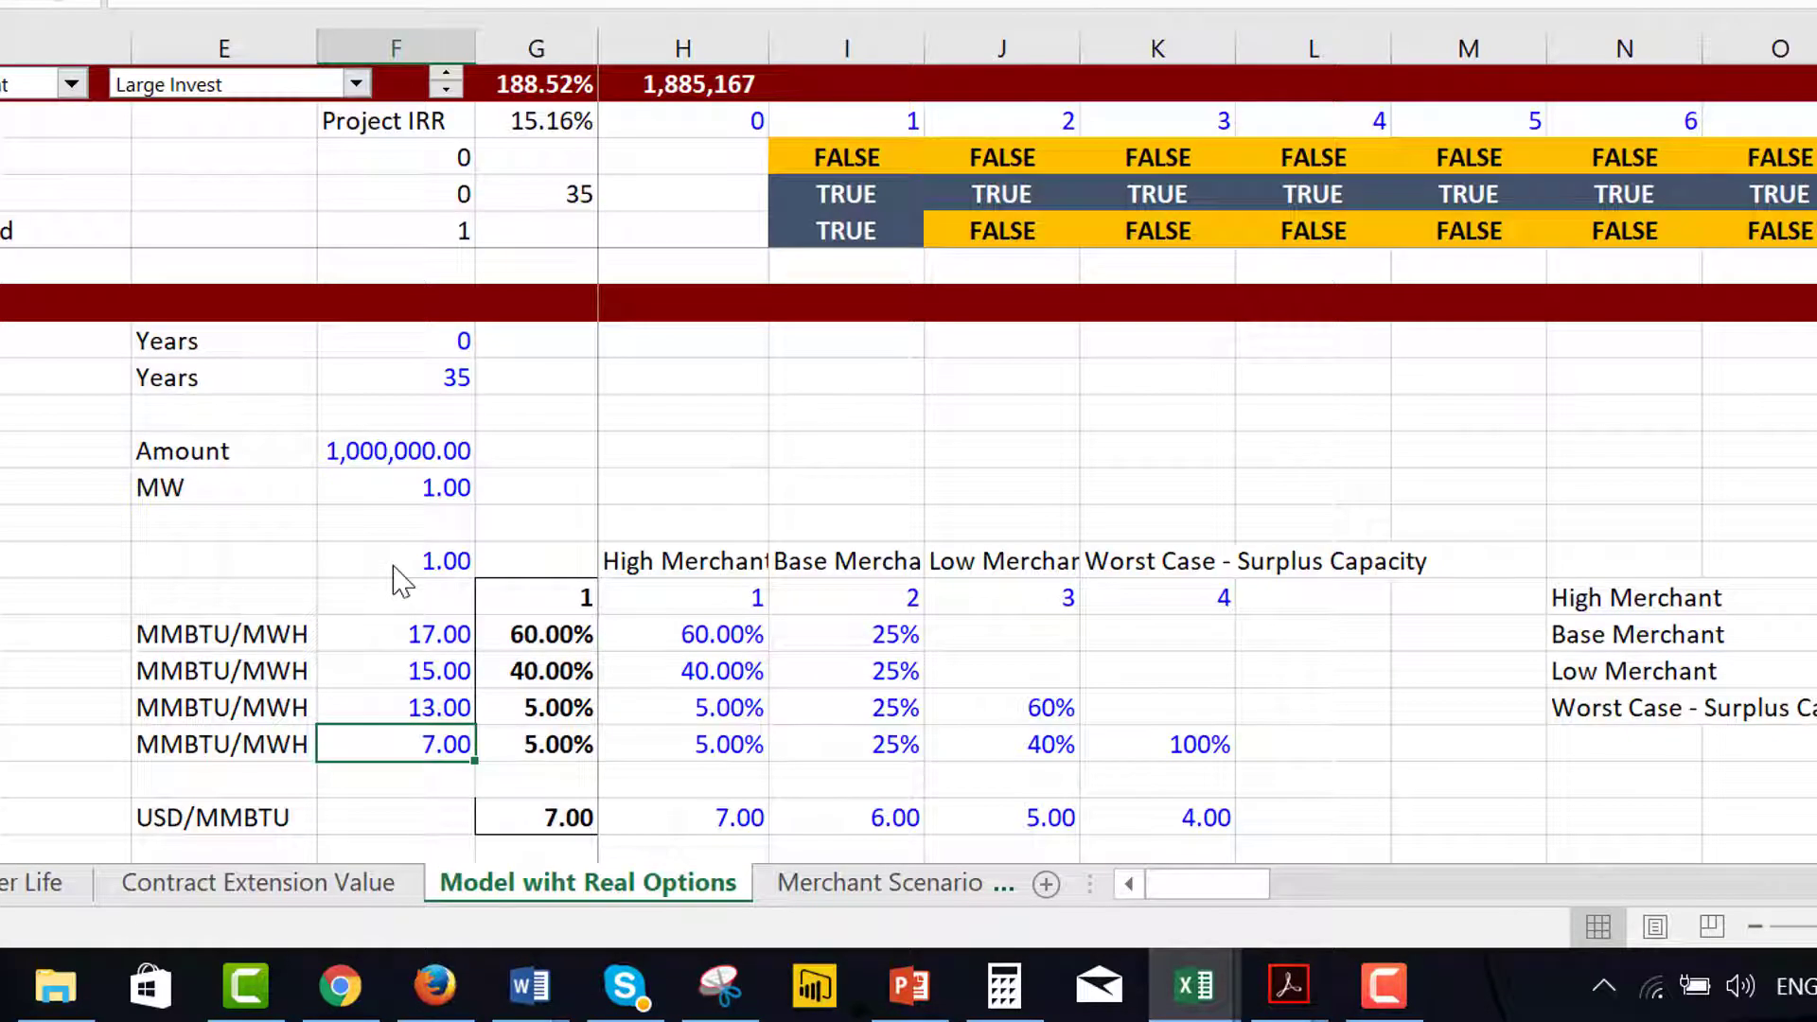
pyautogui.press('Up')
pyautogui.press('Up')
pyautogui.press('Up')
pyautogui.hotkey('shift', 'Down')
pyautogui.hotkey('shift', 'Down')
pyautogui.hotkey('shift', 'Down')
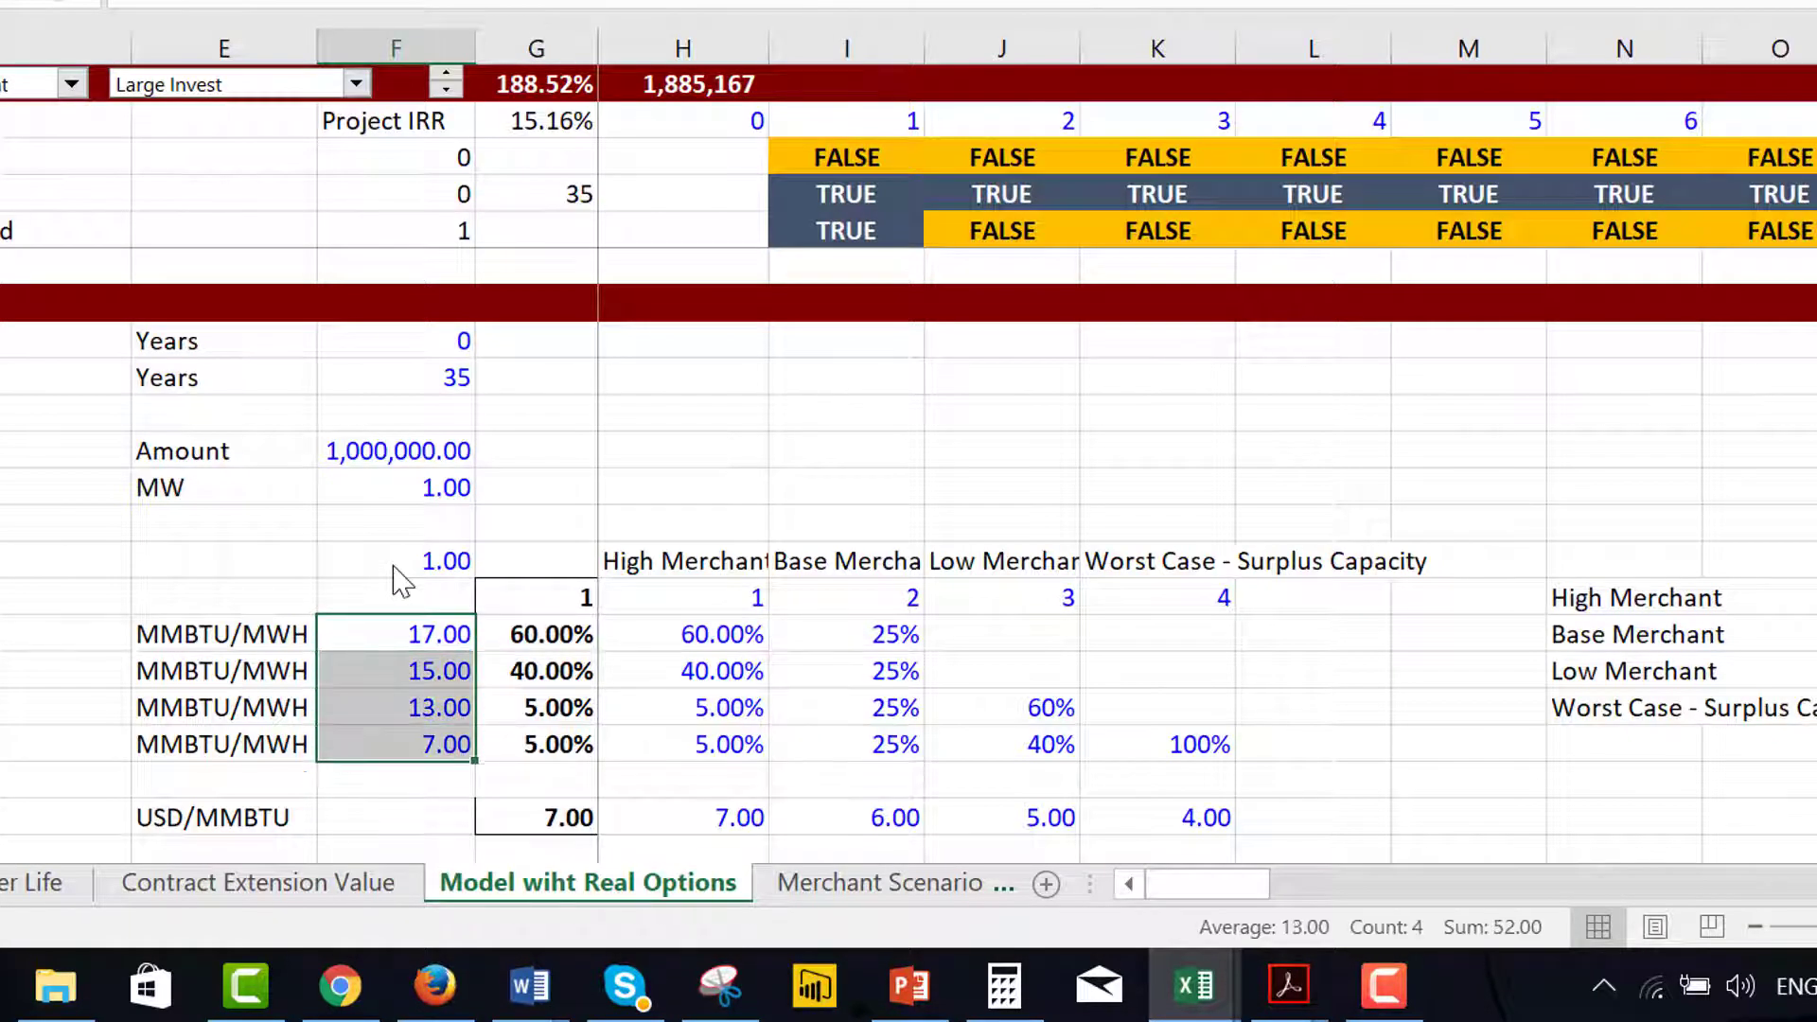
pyautogui.hotkey('shift', 'Up')
pyautogui.hotkey('shift', 'Up')
pyautogui.hotkey('shift', 'Up')
pyautogui.press('Right')
pyautogui.press('Right')
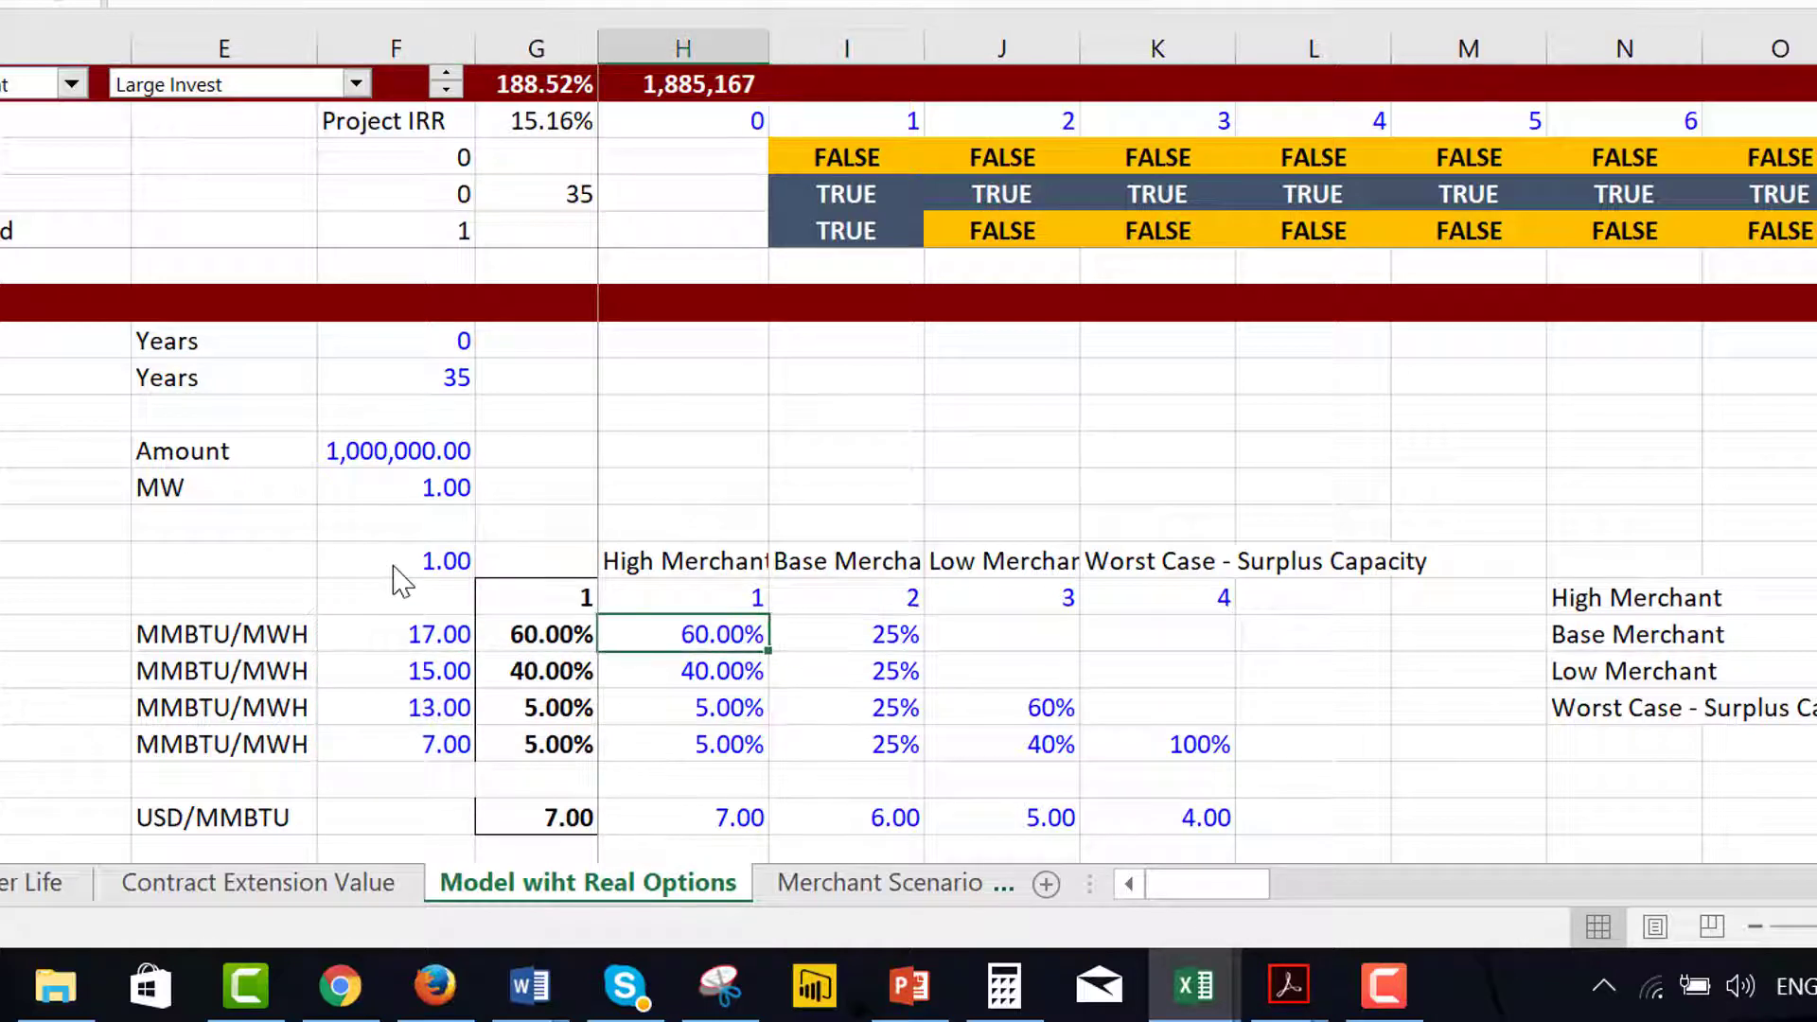
# Set the PPA Period in the assumptions to 21 years.
pyautogui.press('Left')
pyautogui.press('Up')
pyautogui.press('Up')
pyautogui.press('Up')
pyautogui.press('Up')
pyautogui.press('Up')
pyautogui.press('Up')
pyautogui.press('Up')
pyautogui.press('Up')
pyautogui.press('Up')
pyautogui.press('Up')
pyautogui.press('Left')
pyautogui.press('Down')
pyautogui.press('Down')
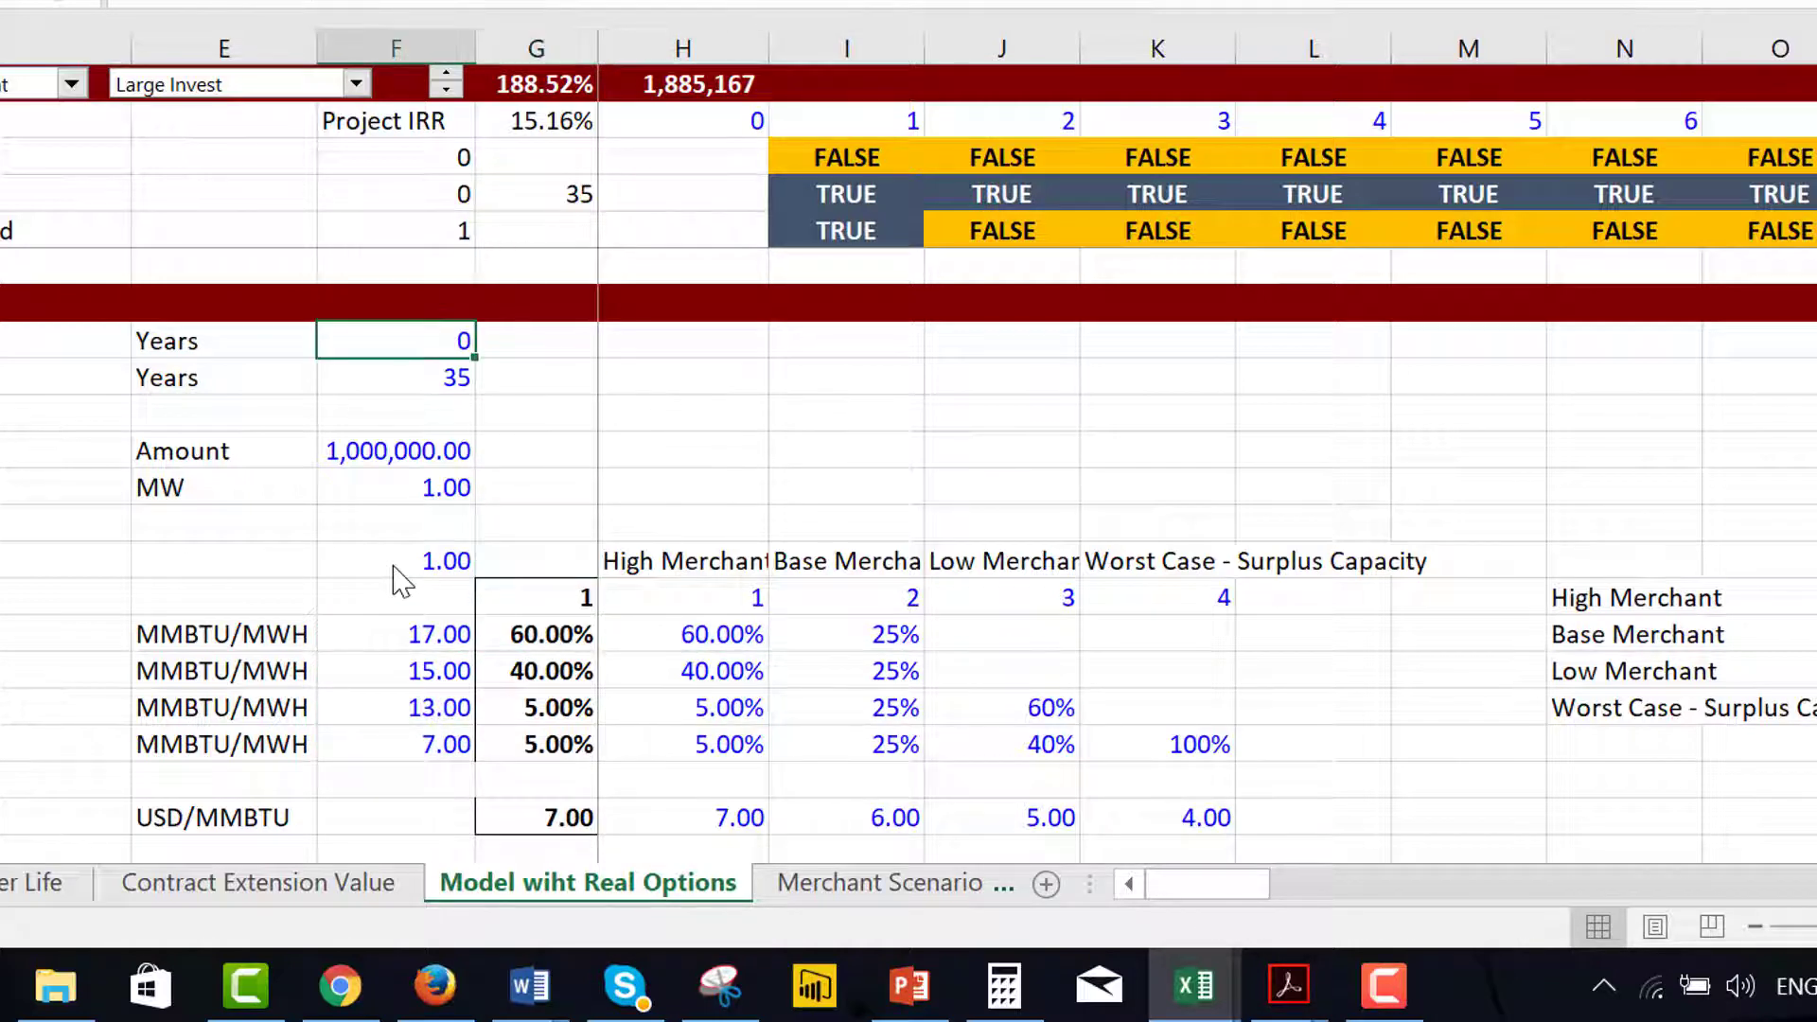
pyautogui.write('21')
pyautogui.press('Return')
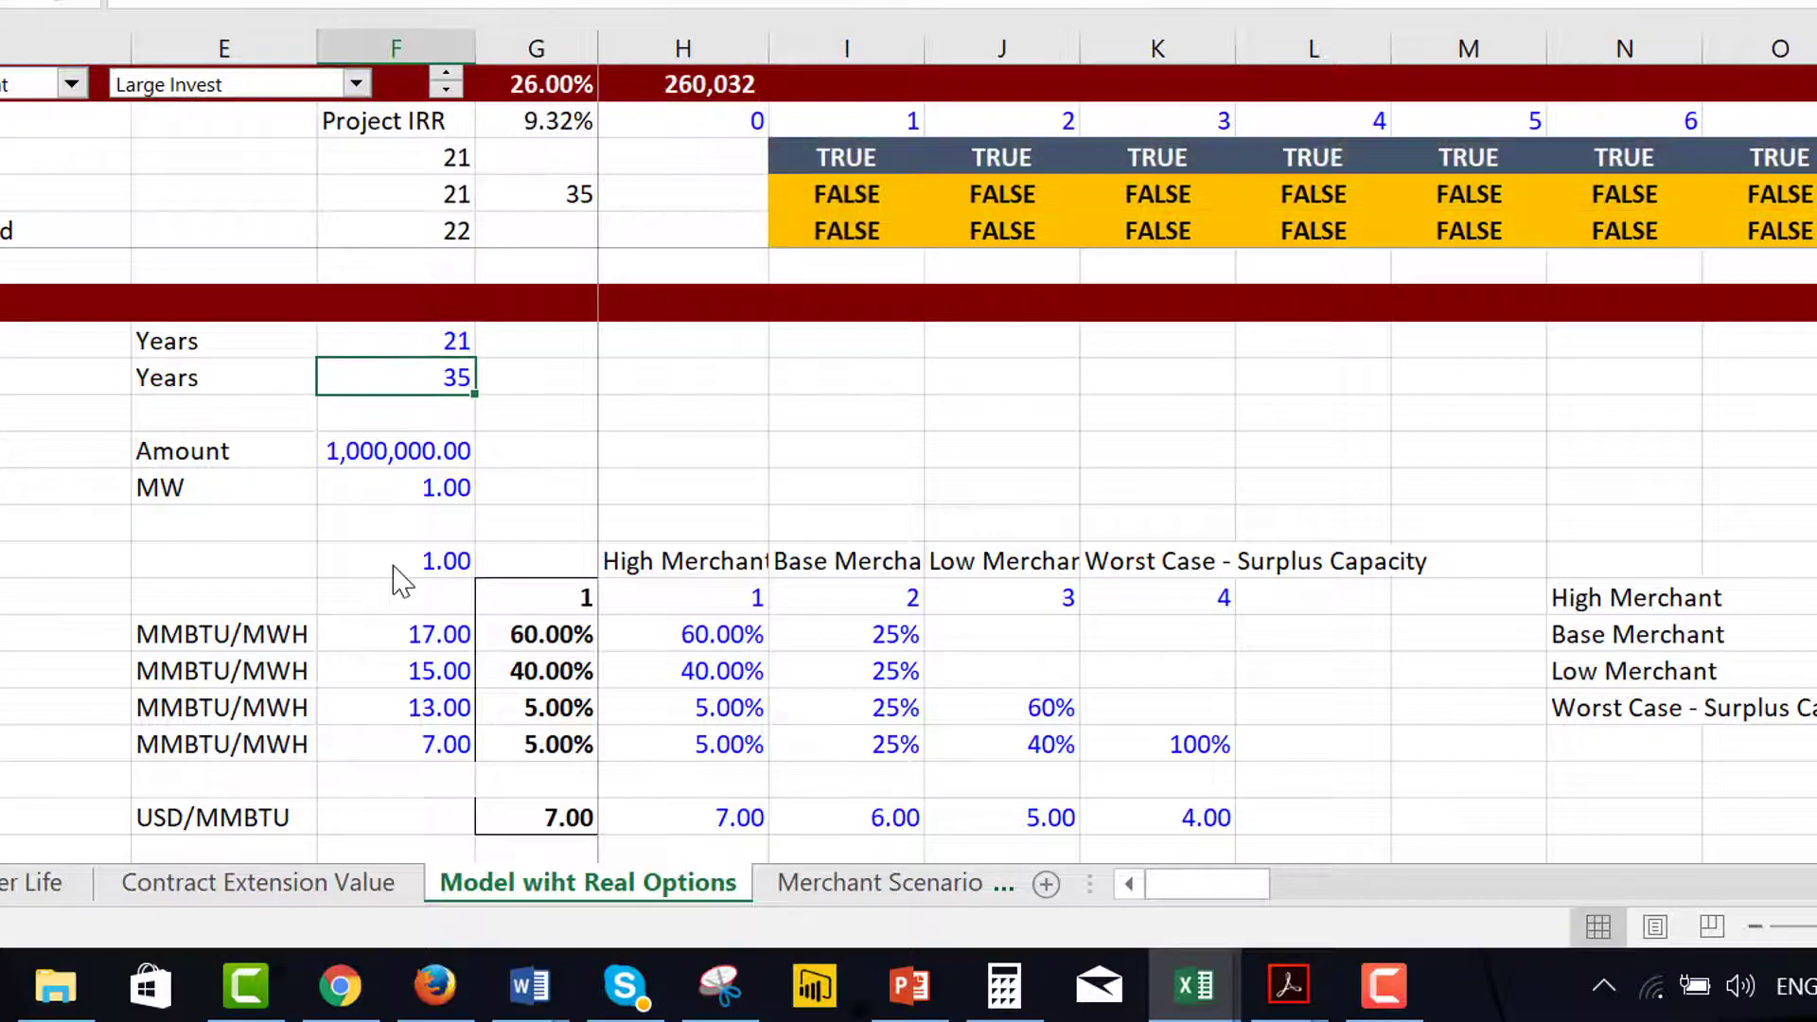
# Set the Life of Project in the assumptions to 50 years.
pyautogui.write('50')
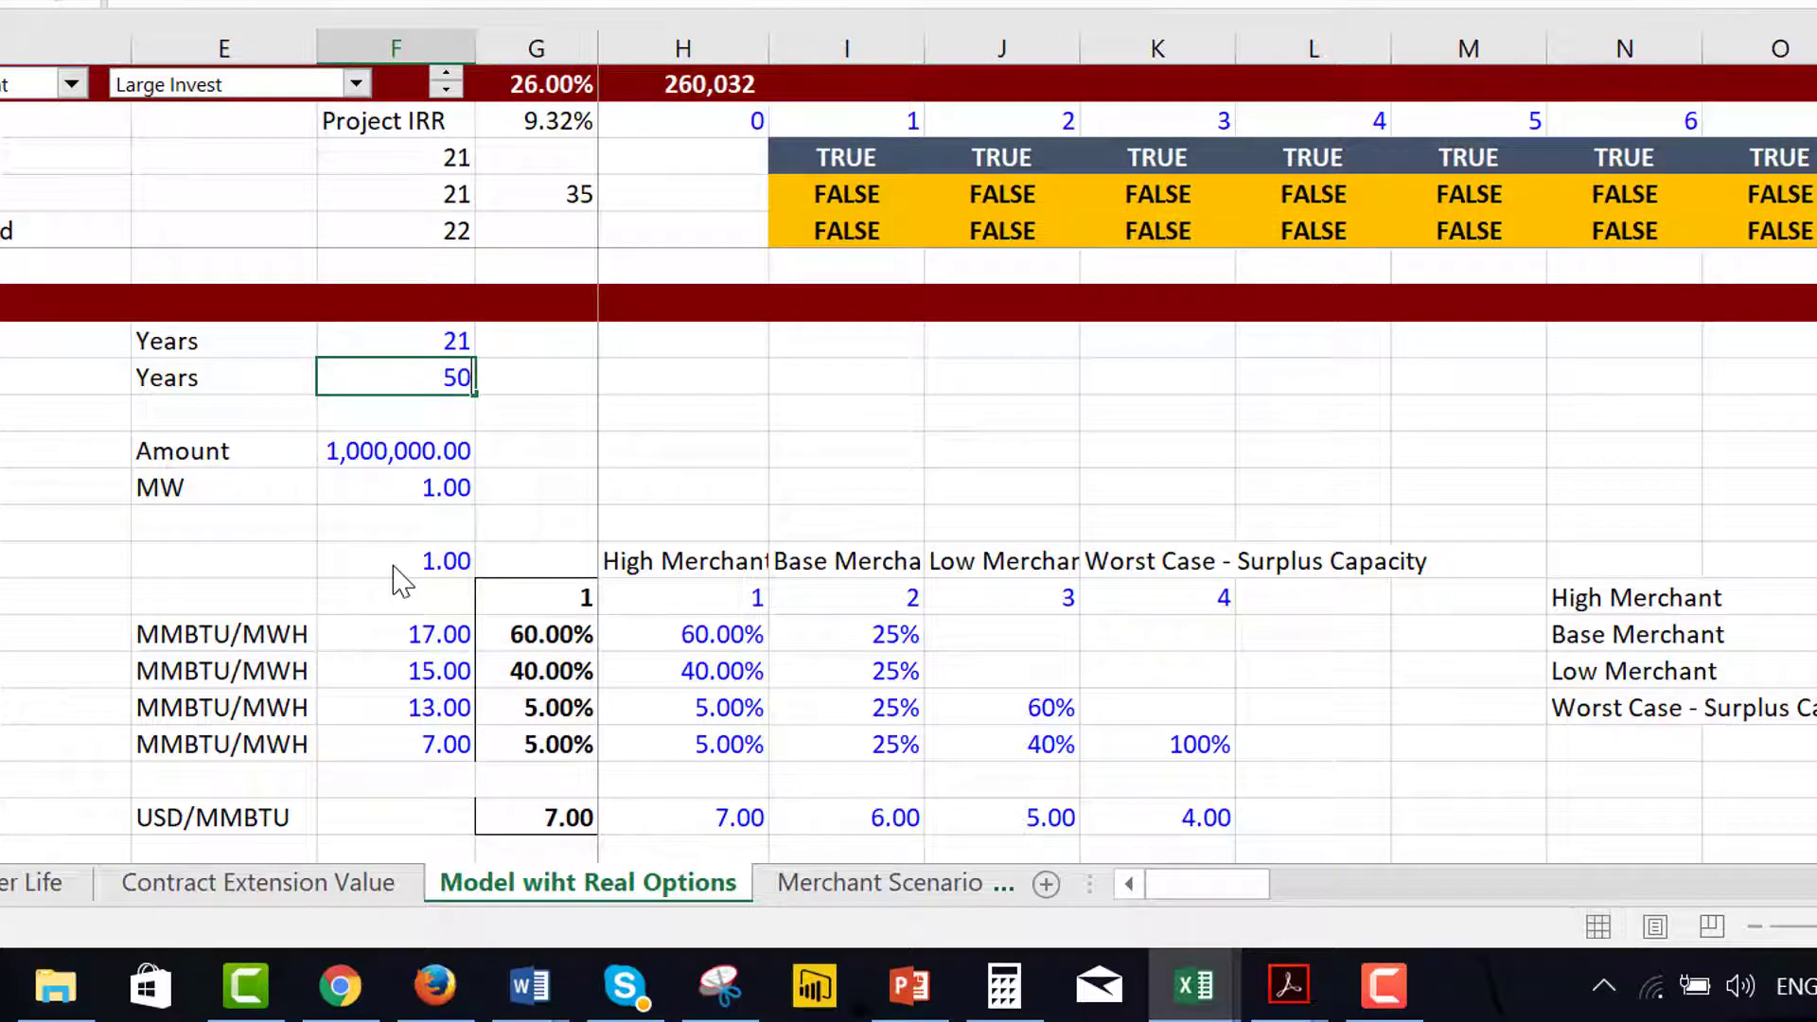
pyautogui.press('Return')
# Review the High Merchant probabilities against the two highest merchant heat rates, 17 and 15 MMBTU/MWH.
pyautogui.press('Down')
pyautogui.press('Down')
pyautogui.press('Down')
pyautogui.press('Down')
pyautogui.press('Down')
pyautogui.press('Down')
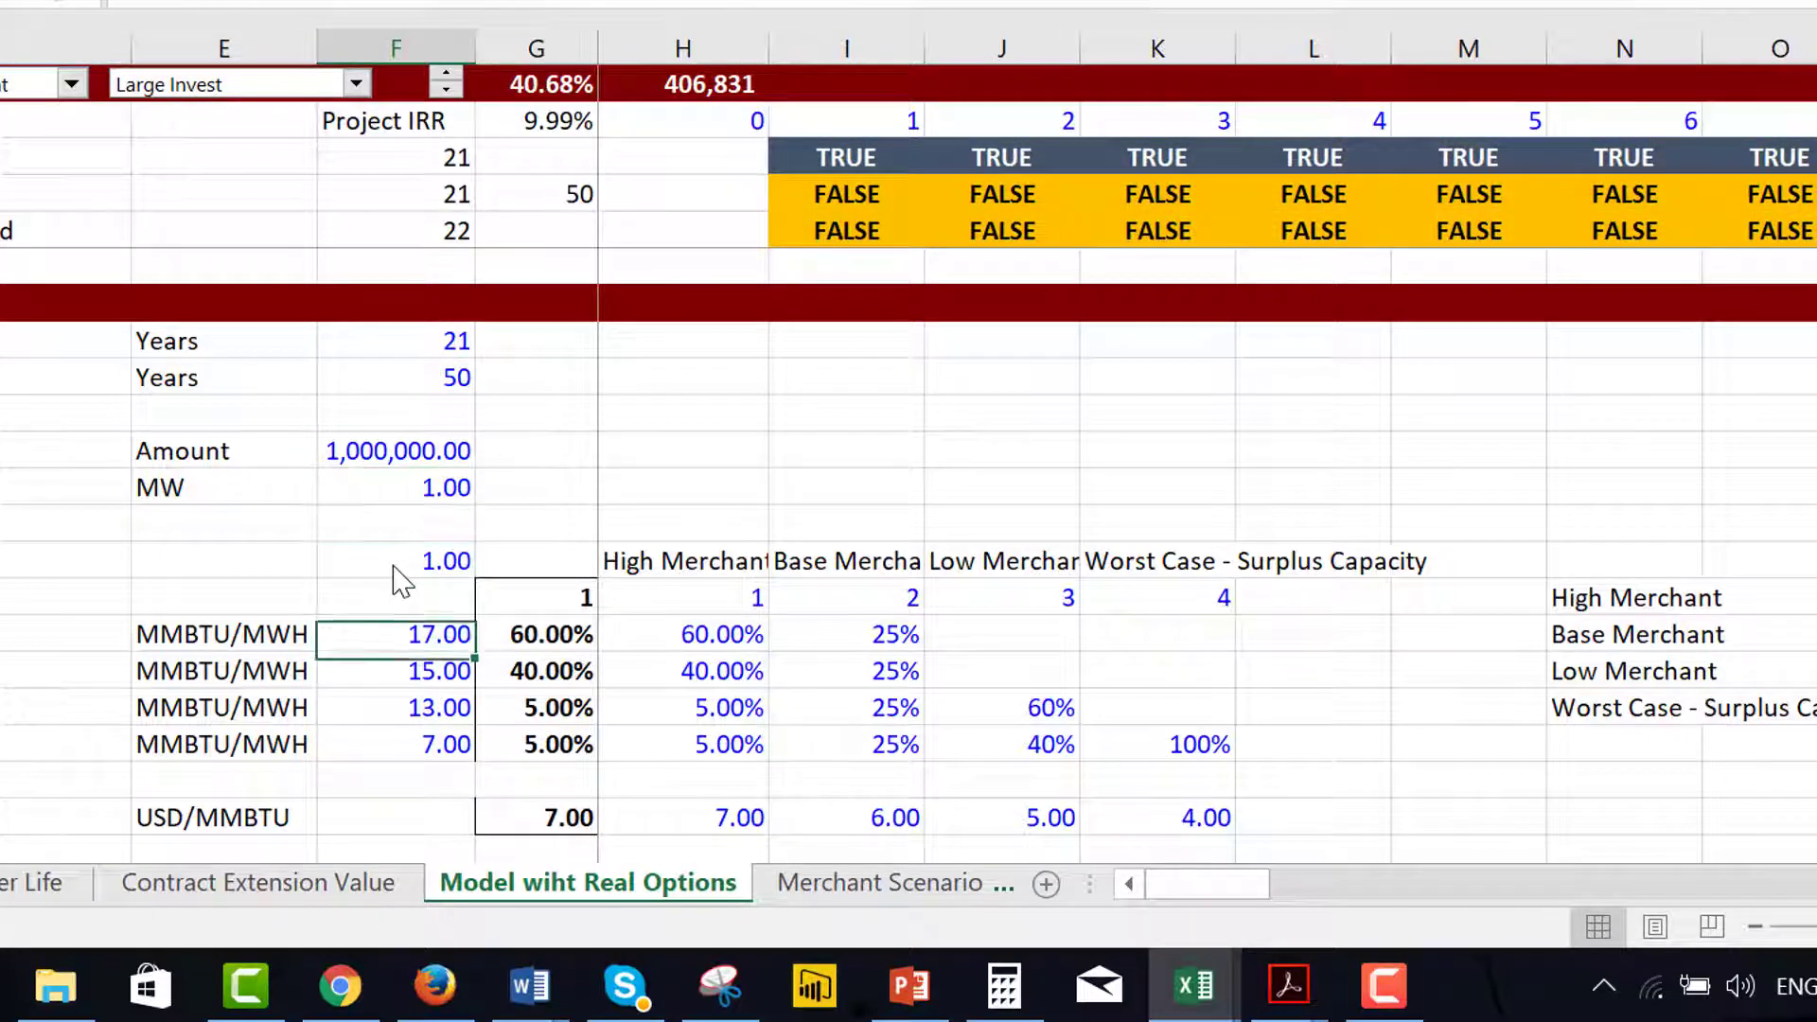
pyautogui.press('Down')
pyautogui.press('Down')
pyautogui.press('Up')
pyautogui.press('Up')
pyautogui.press('Right')
pyautogui.press('Right')
pyautogui.press('Right')
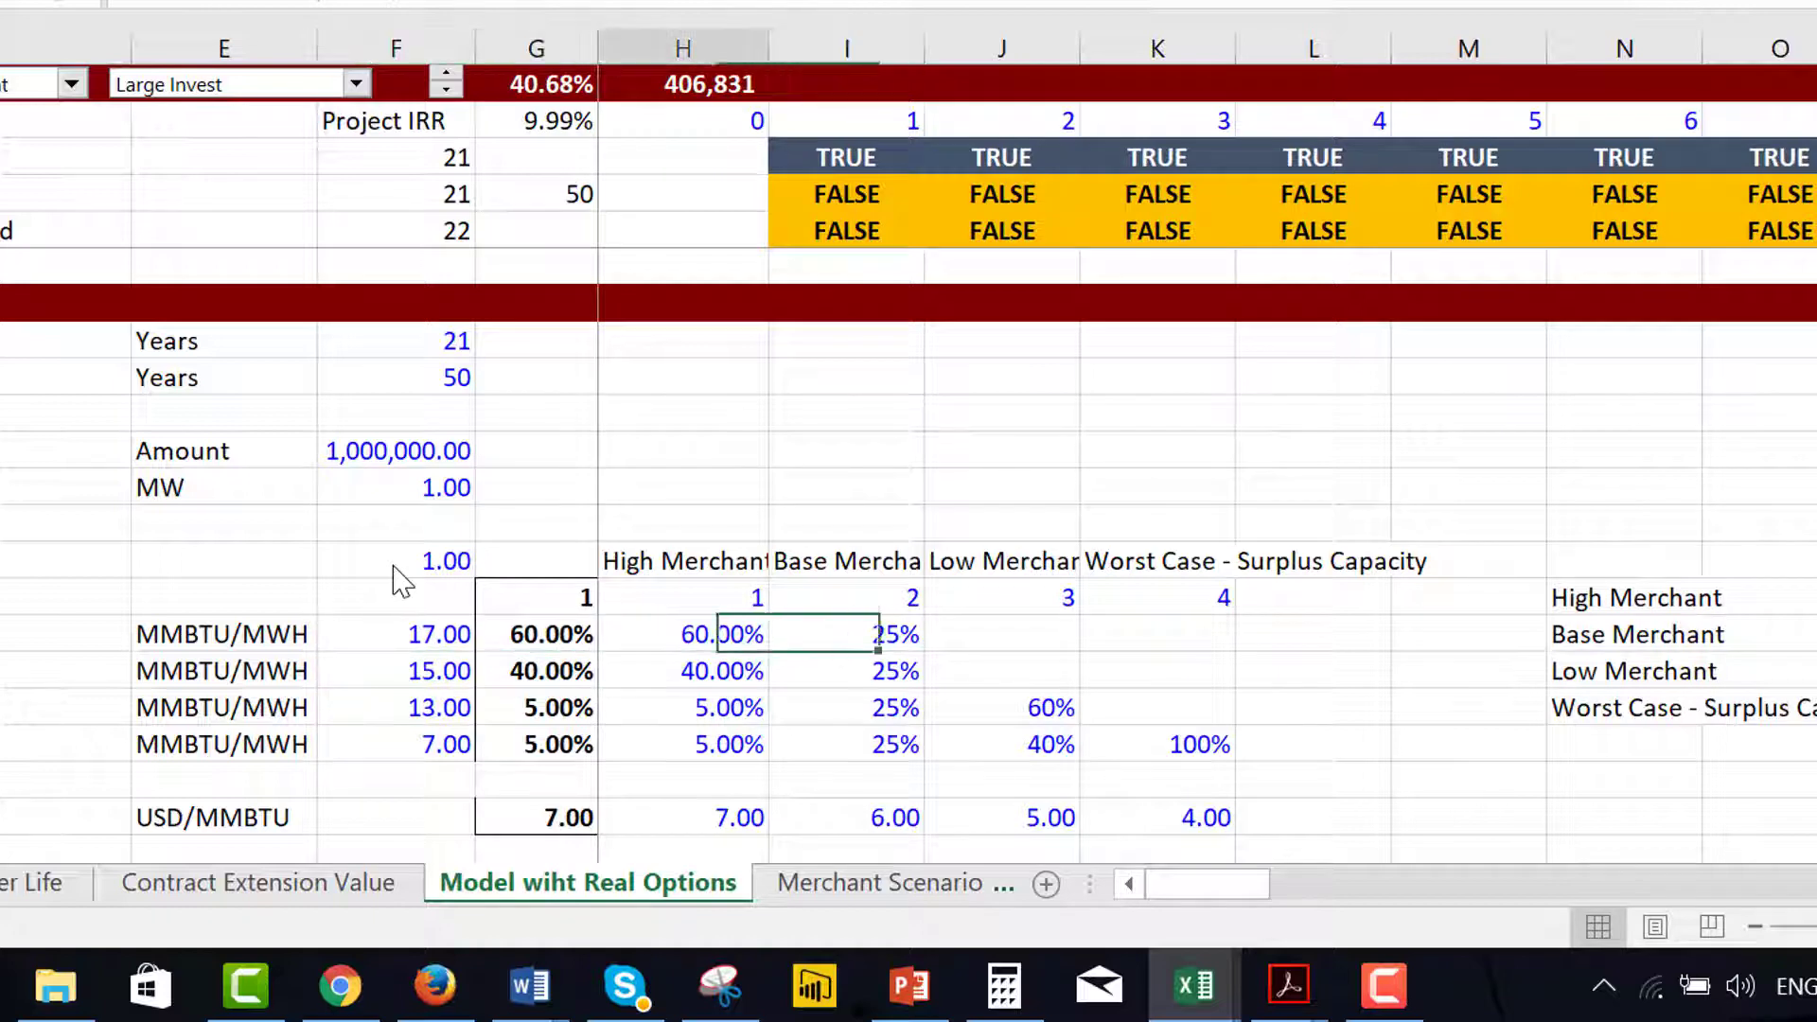
pyautogui.press('Left')
pyautogui.press('Left')
pyautogui.press('Right')
pyautogui.hotkey('shift', 'Down')
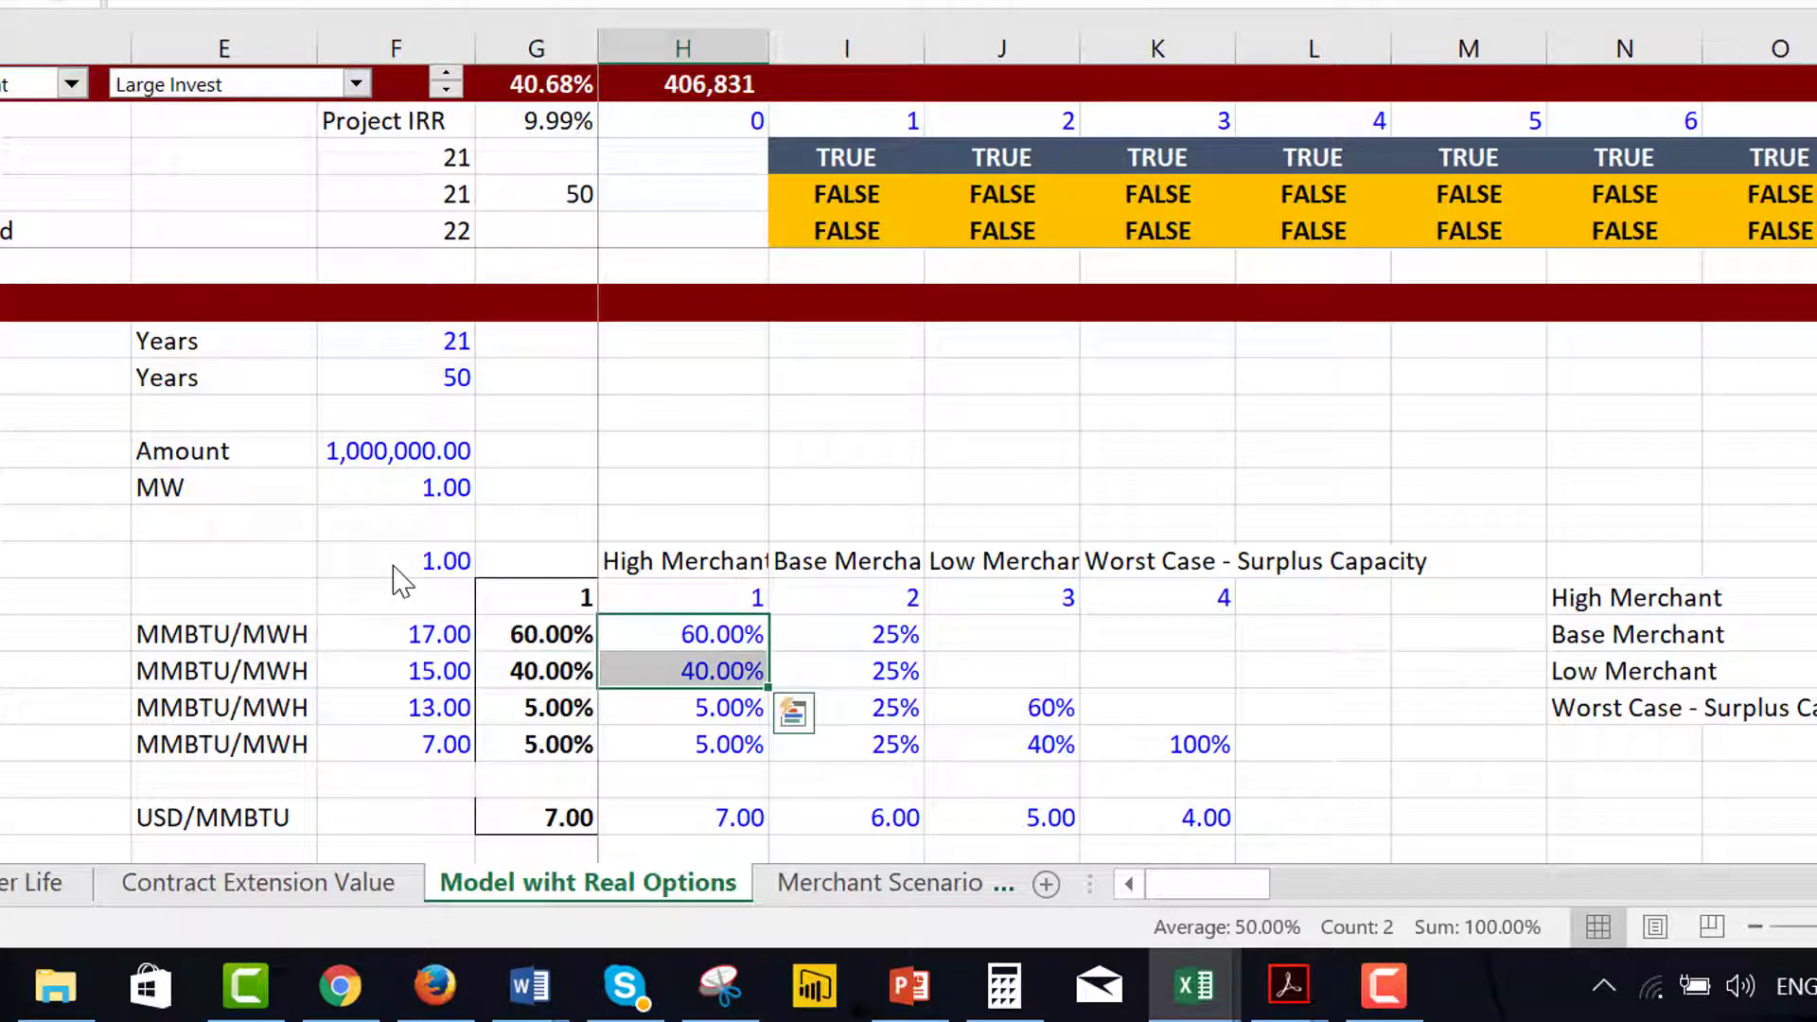
pyautogui.hotkey('shift', 'Left')
pyautogui.hotkey('shift', 'Left')
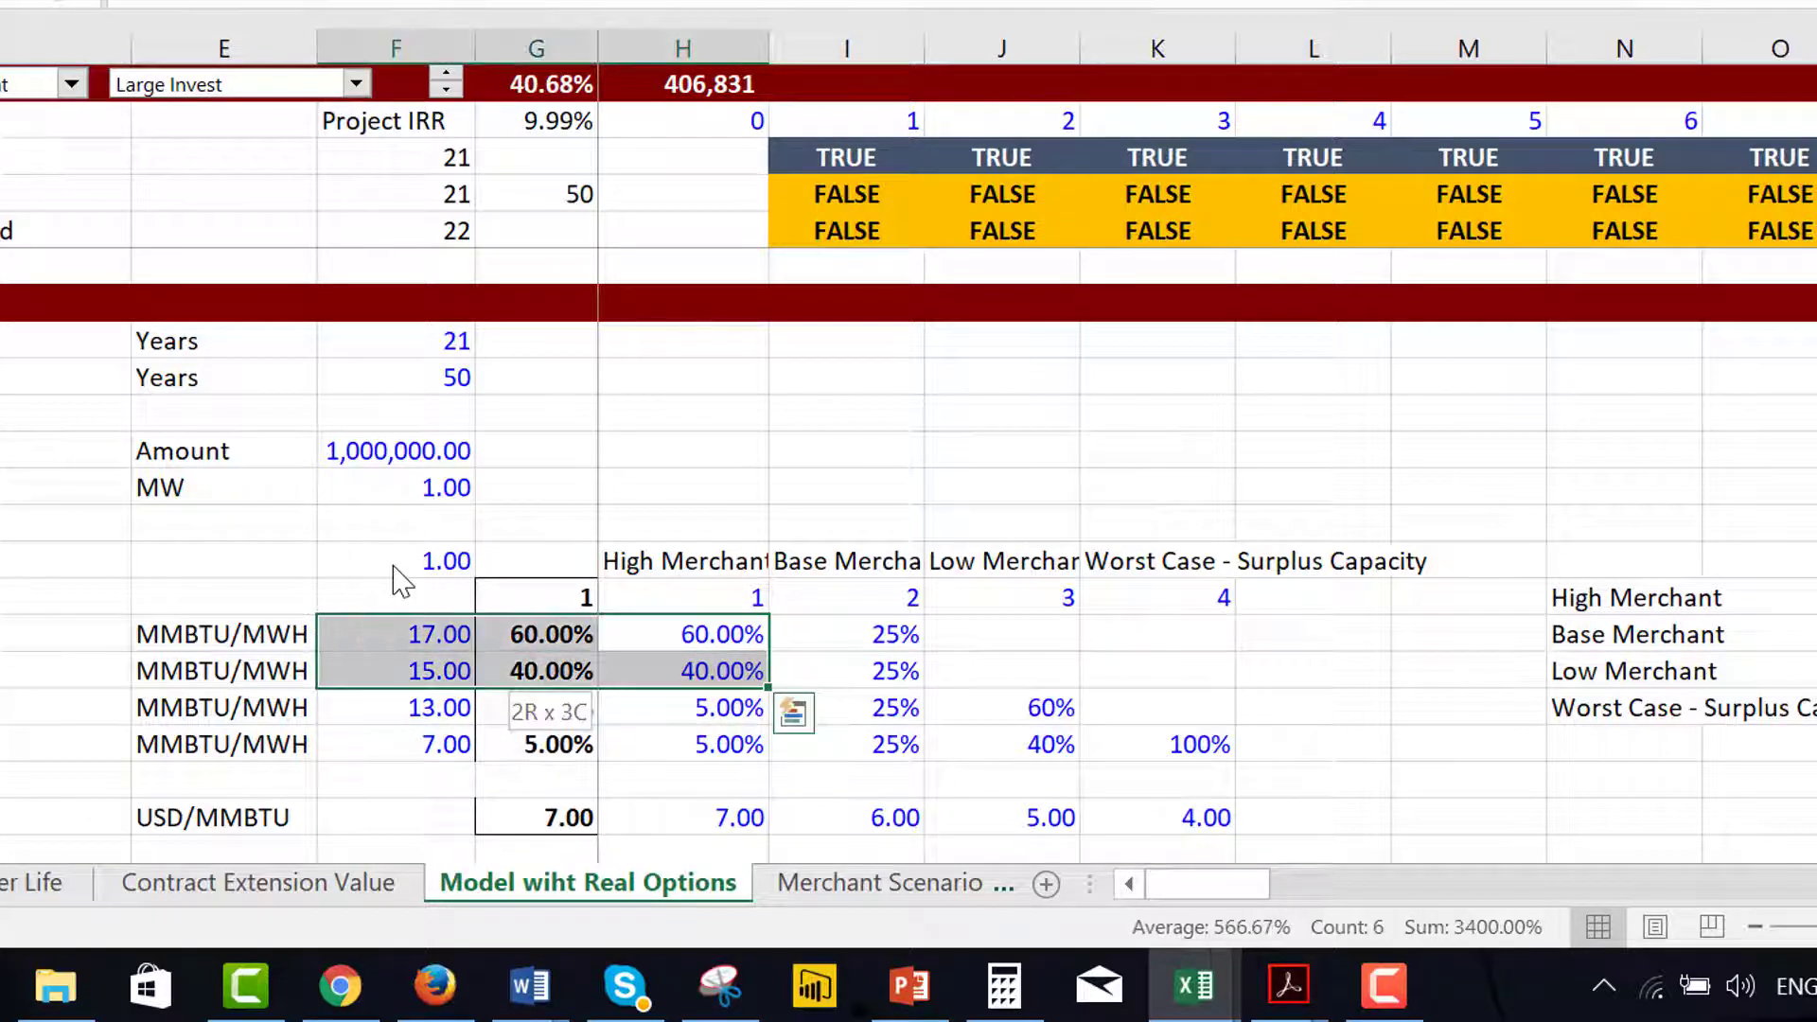
pyautogui.hotkey('shift', 'Right')
# Review the heat rate probabilities of the Base Merchant, Low Merchant and Worst Case - Surplus Capacity scenarios.
pyautogui.press('Right')
pyautogui.hotkey('shift', 'Down')
pyautogui.hotkey('shift', 'Down')
pyautogui.hotkey('shift', 'Down')
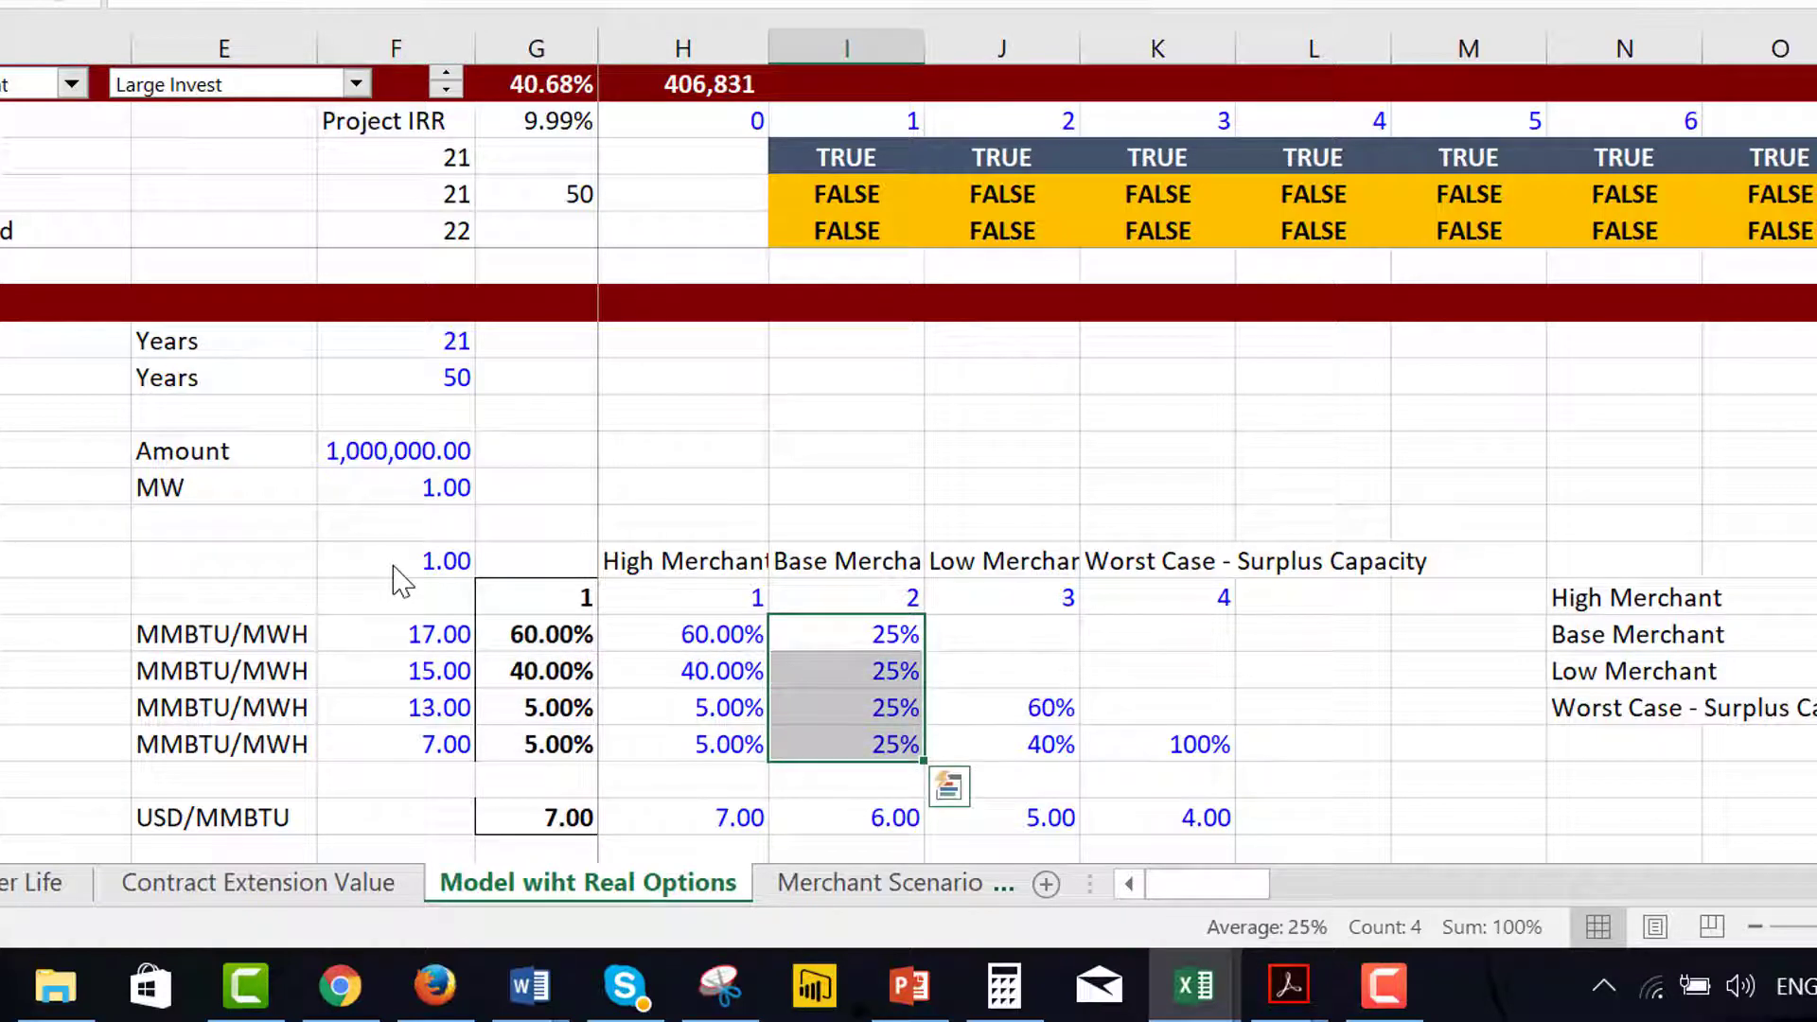
pyautogui.press('Right')
pyautogui.press('Down')
pyautogui.press('Down')
pyautogui.hotkey('shift', 'Down')
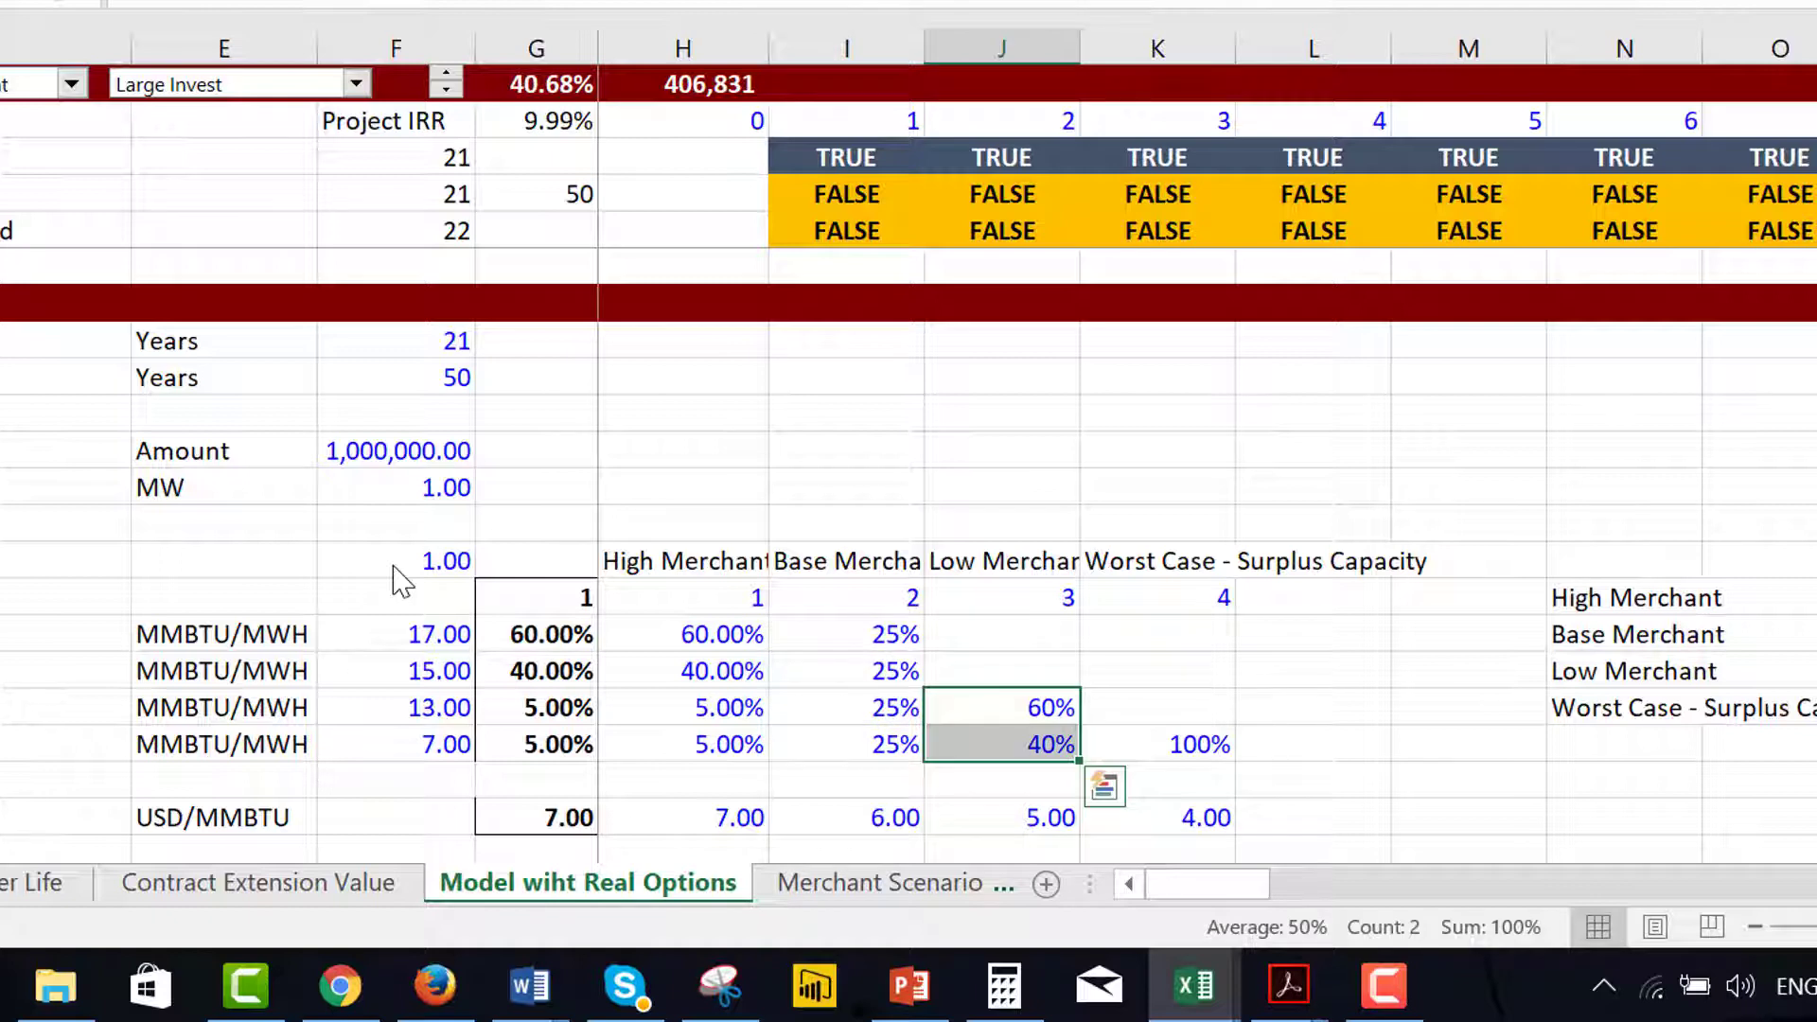
pyautogui.press('Right')
pyautogui.press('Down')
pyautogui.hotkey('shift', 'Left')
pyautogui.hotkey('shift', 'Left')
pyautogui.hotkey('shift', 'Left')
pyautogui.hotkey('shift', 'Left')
pyautogui.hotkey('shift', 'Left')
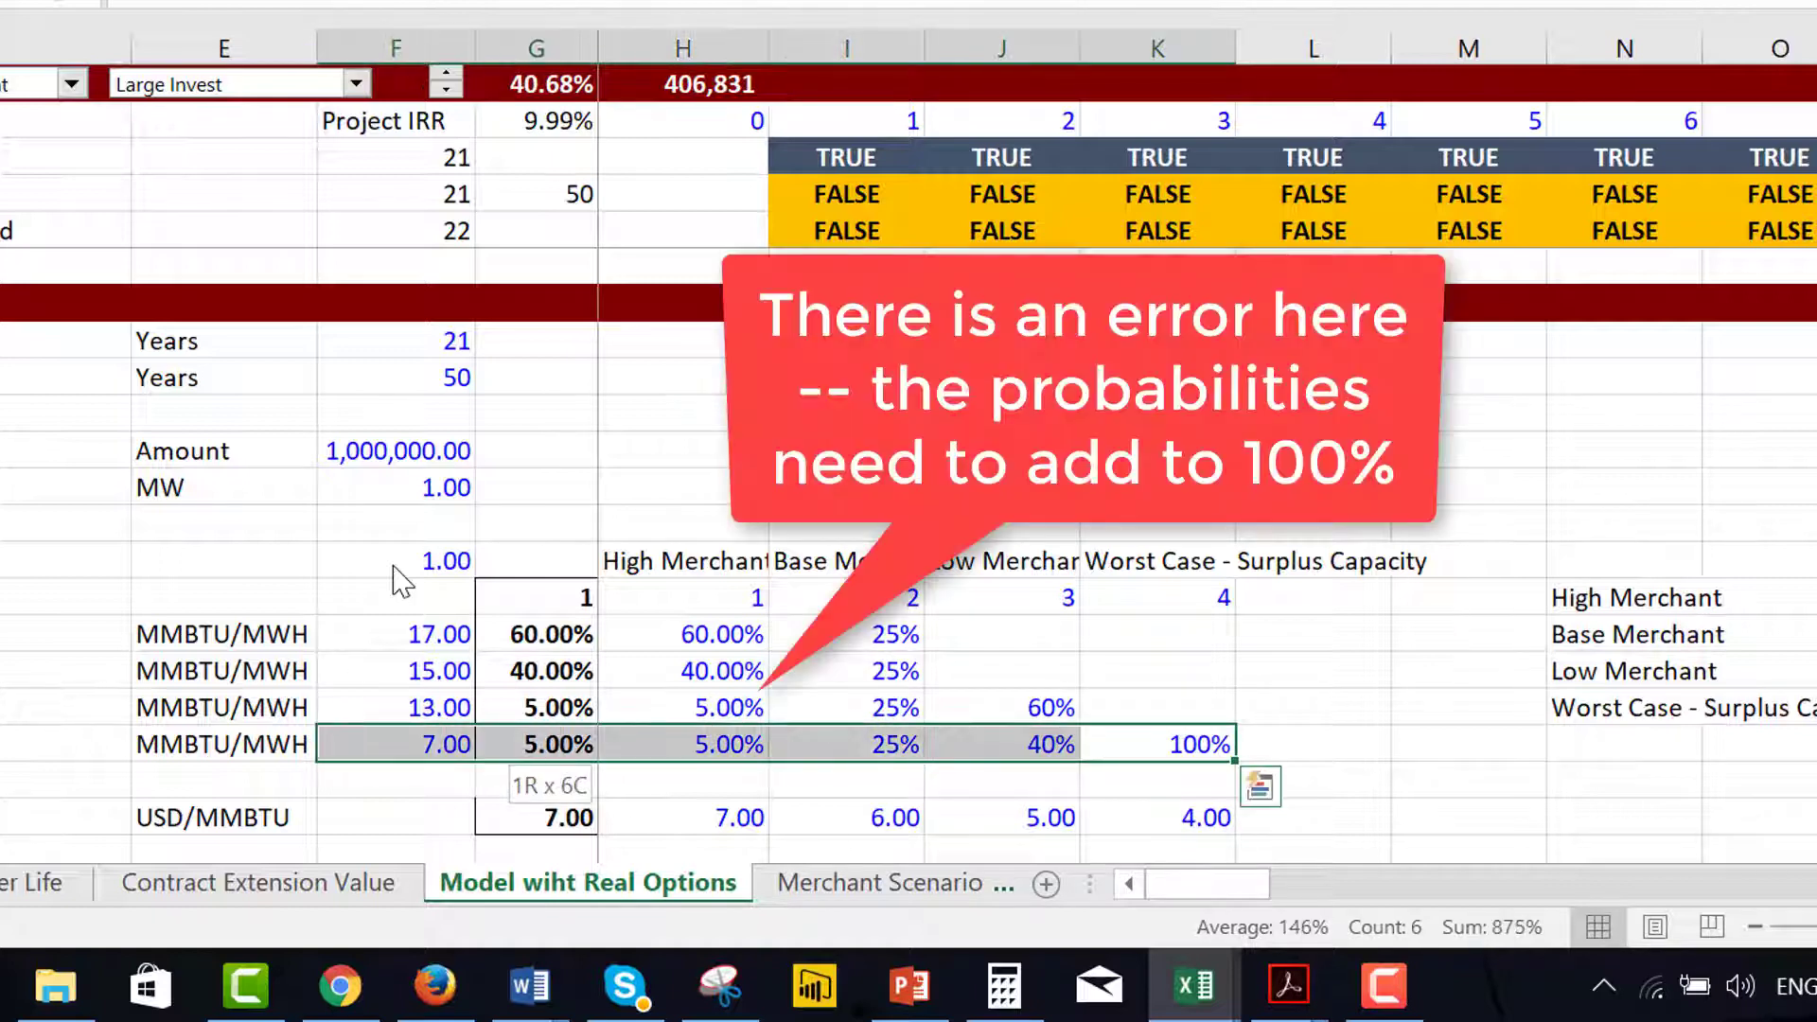
# Inspect the INDEX formulas in column G that pick the heat rate probabilities for the selected merchant scenario.
pyautogui.press('Up')
pyautogui.press('Up')
pyautogui.press('Up')
pyautogui.press('Up')
pyautogui.press('Left')
pyautogui.press('Left')
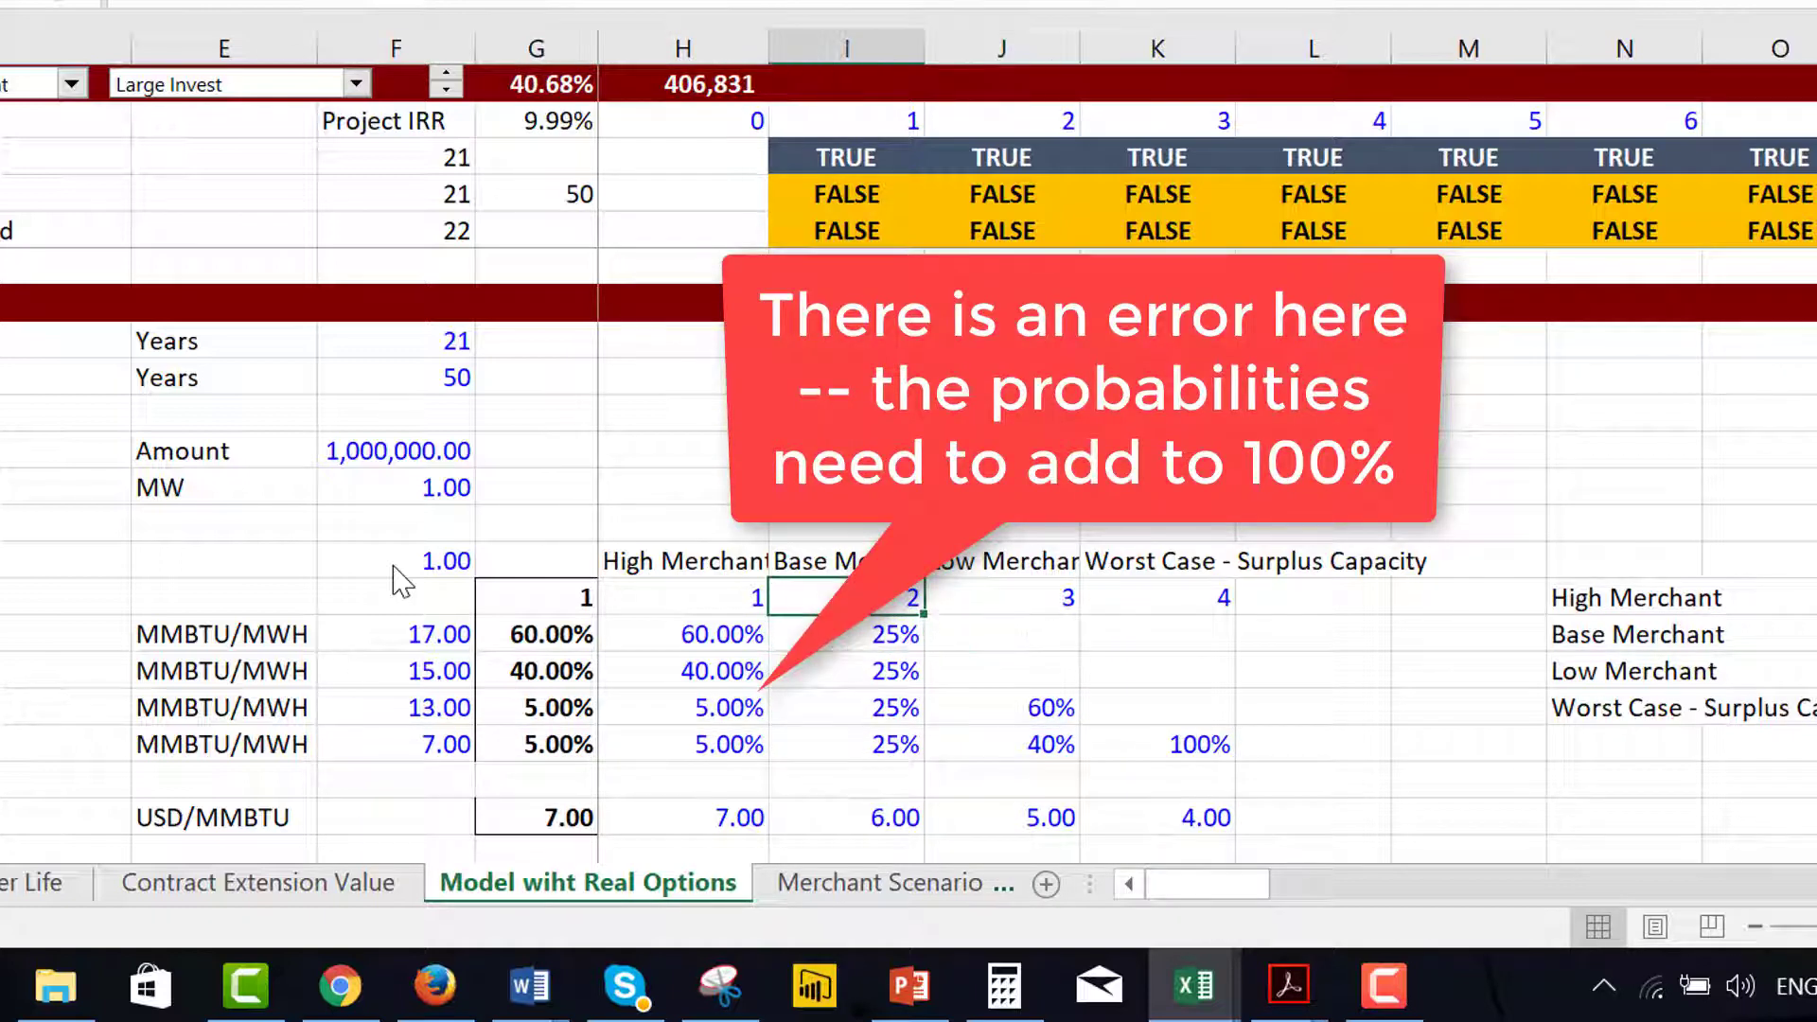
pyautogui.press('Left')
pyautogui.press('Left')
pyautogui.press('Left')
pyautogui.press('Up')
pyautogui.press('Down')
pyautogui.press('Down')
pyautogui.press('Right')
pyautogui.press('F2')
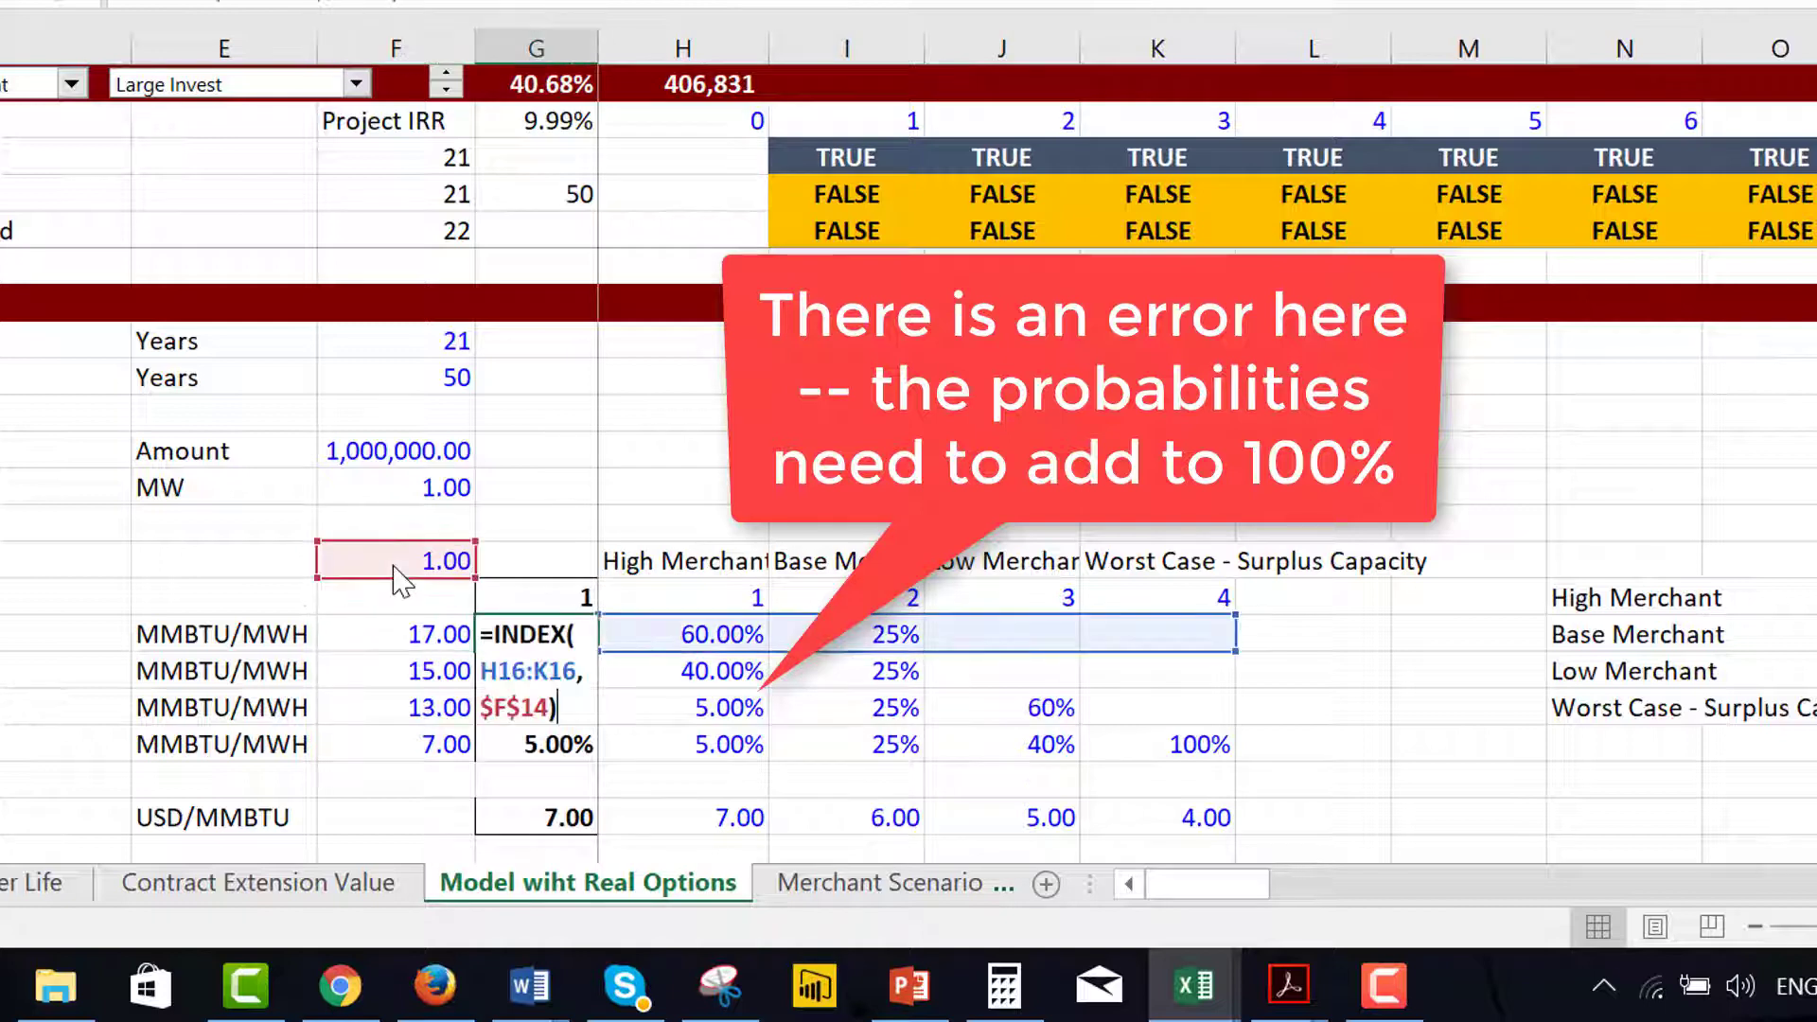
pyautogui.press('Return')
pyautogui.press('F2')
pyautogui.press('Escape')
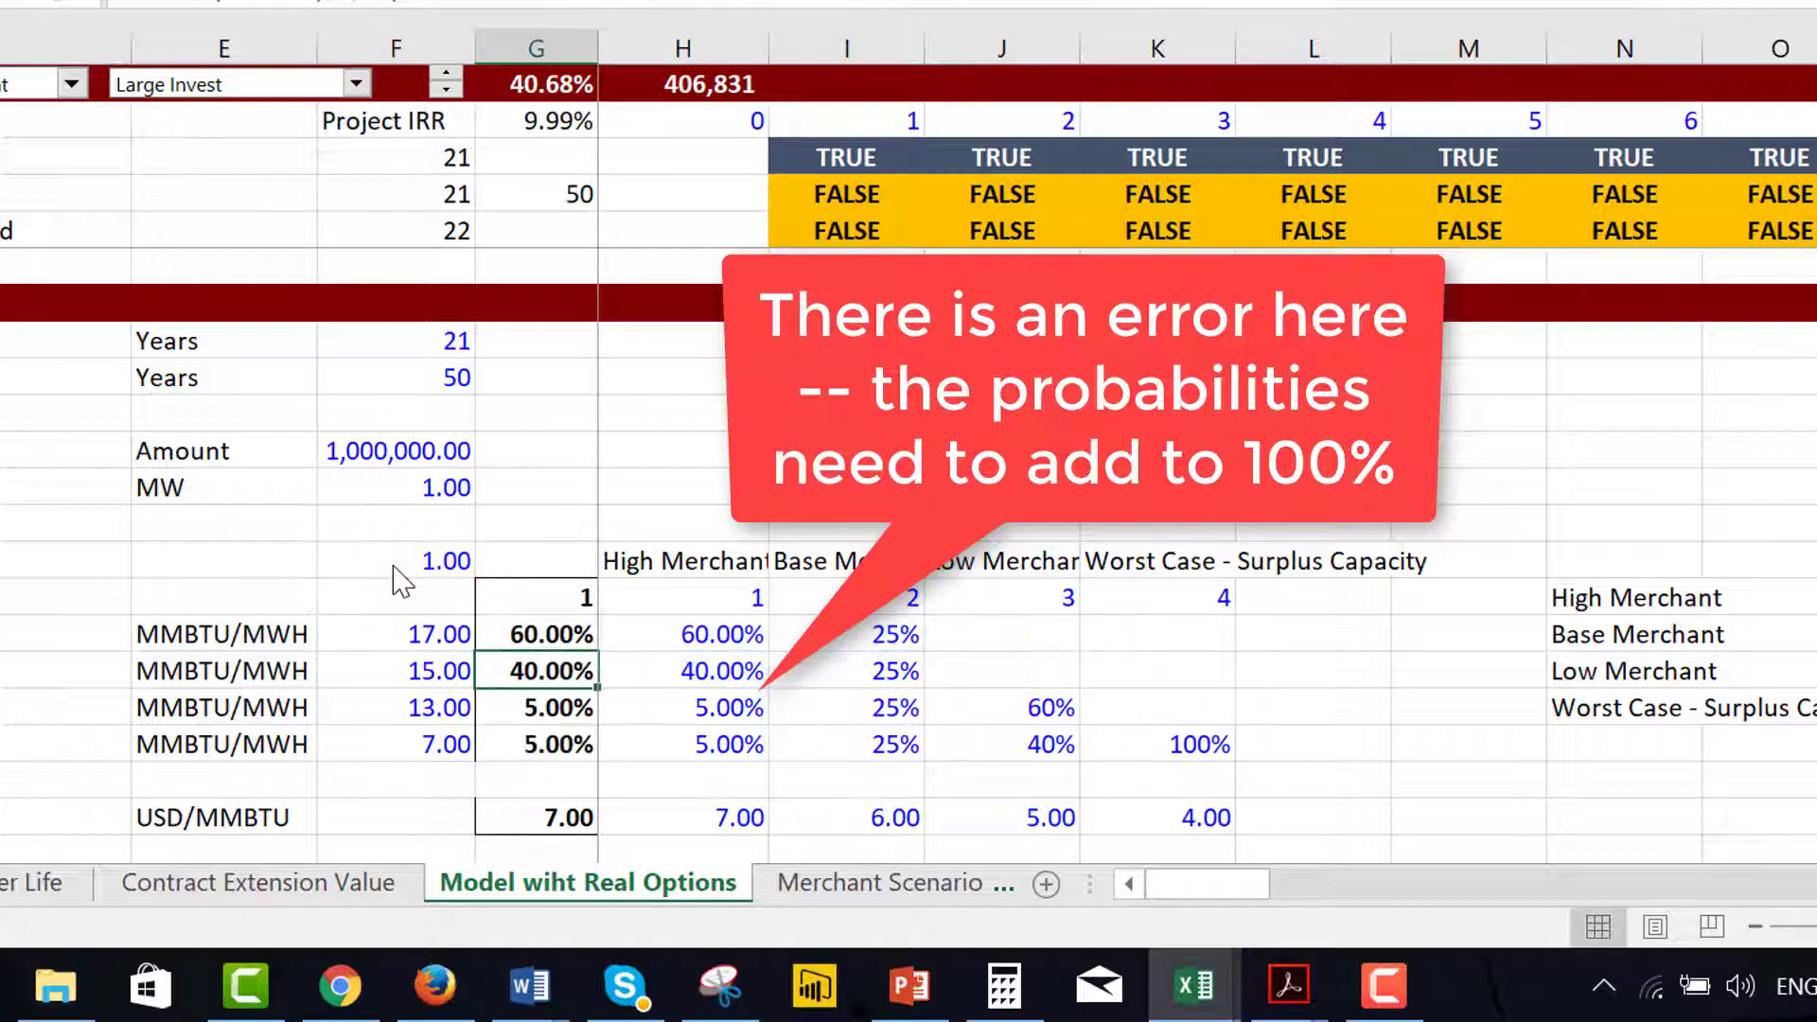
pyautogui.press('Down')
pyautogui.press('F2')
pyautogui.press('Escape')
pyautogui.press('Up')
pyautogui.press('Up')
pyautogui.press('Up')
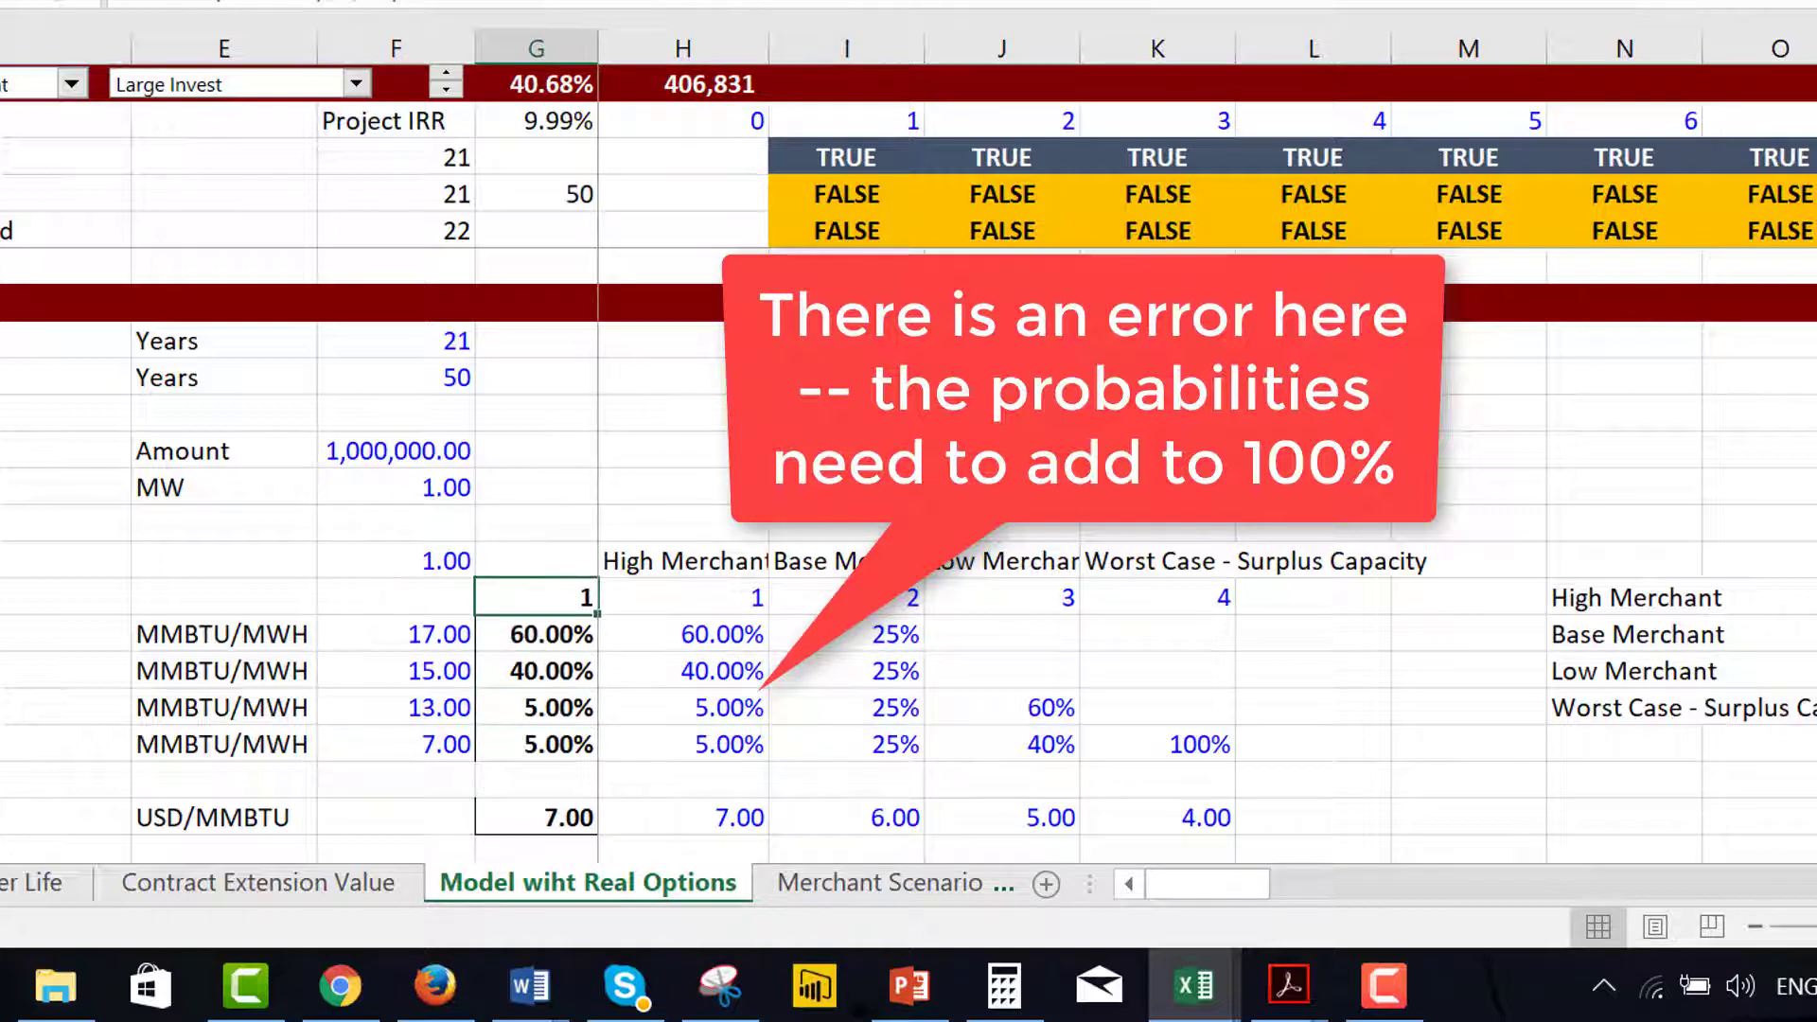
# Try the Base Merchant and Low Merchant scenarios, and return the merchant scenario to High Merchant.
pyautogui.click(114, 163)
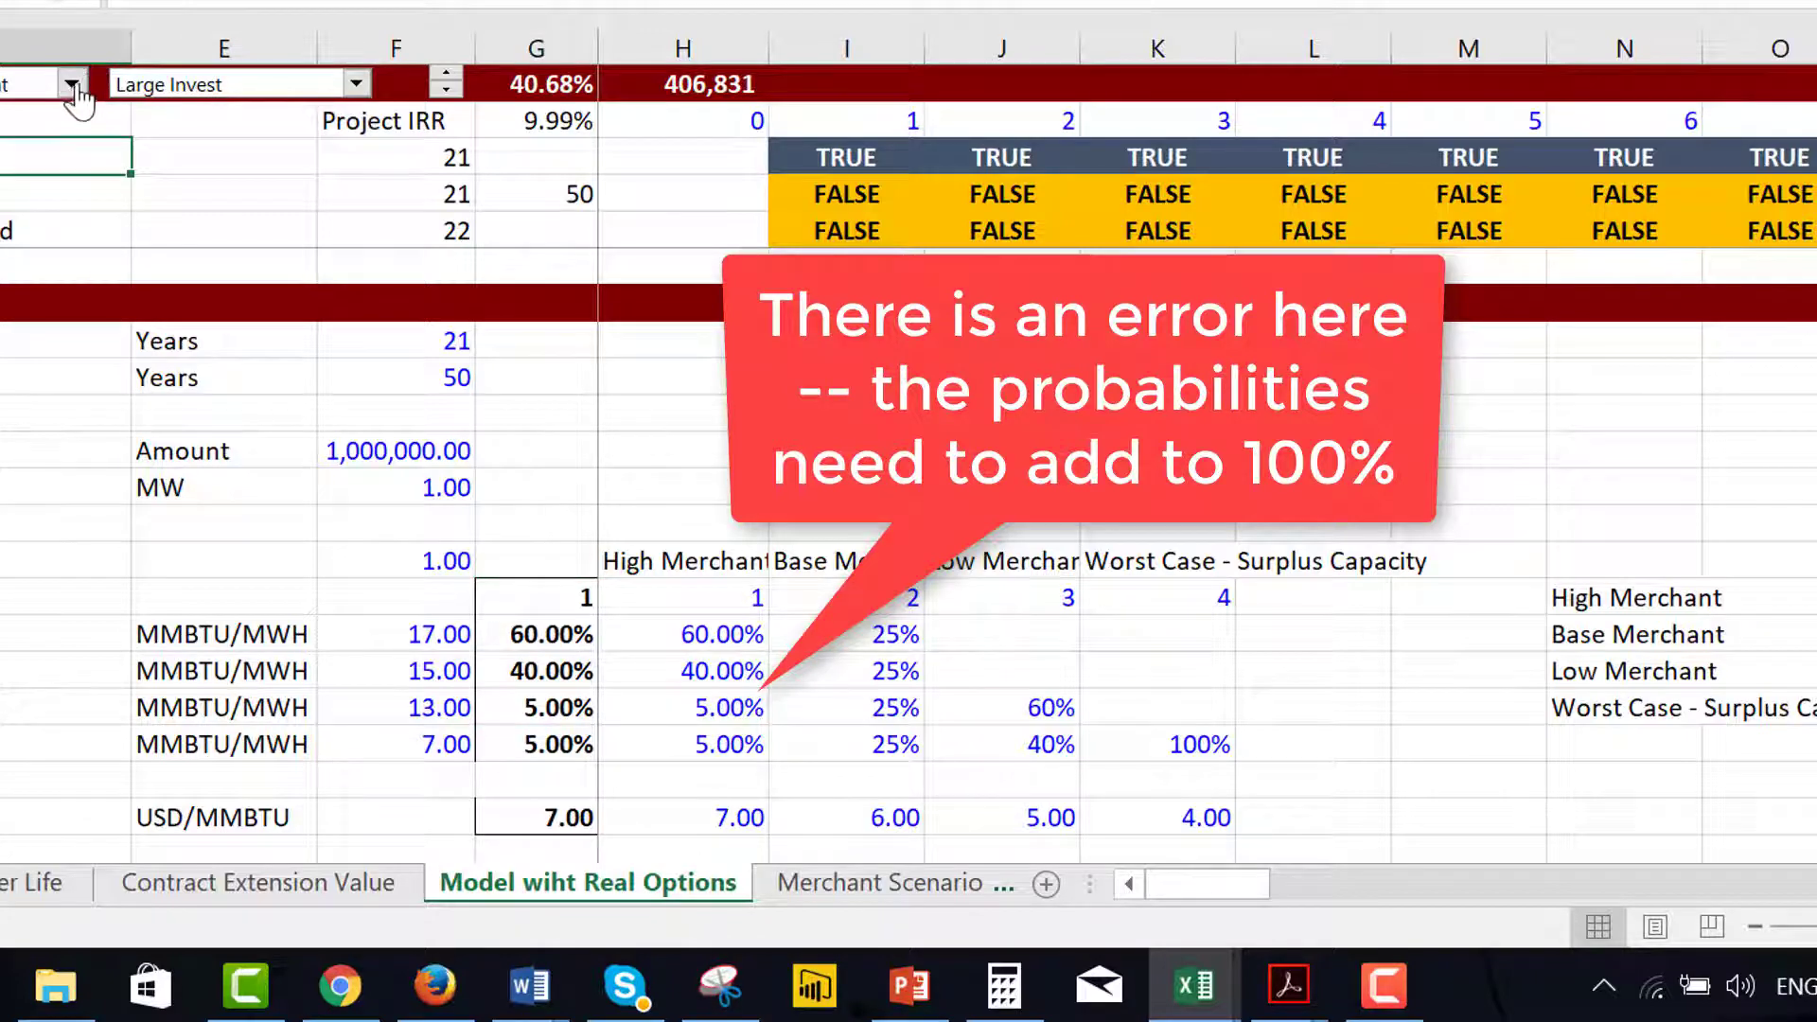
pyautogui.click(70, 84)
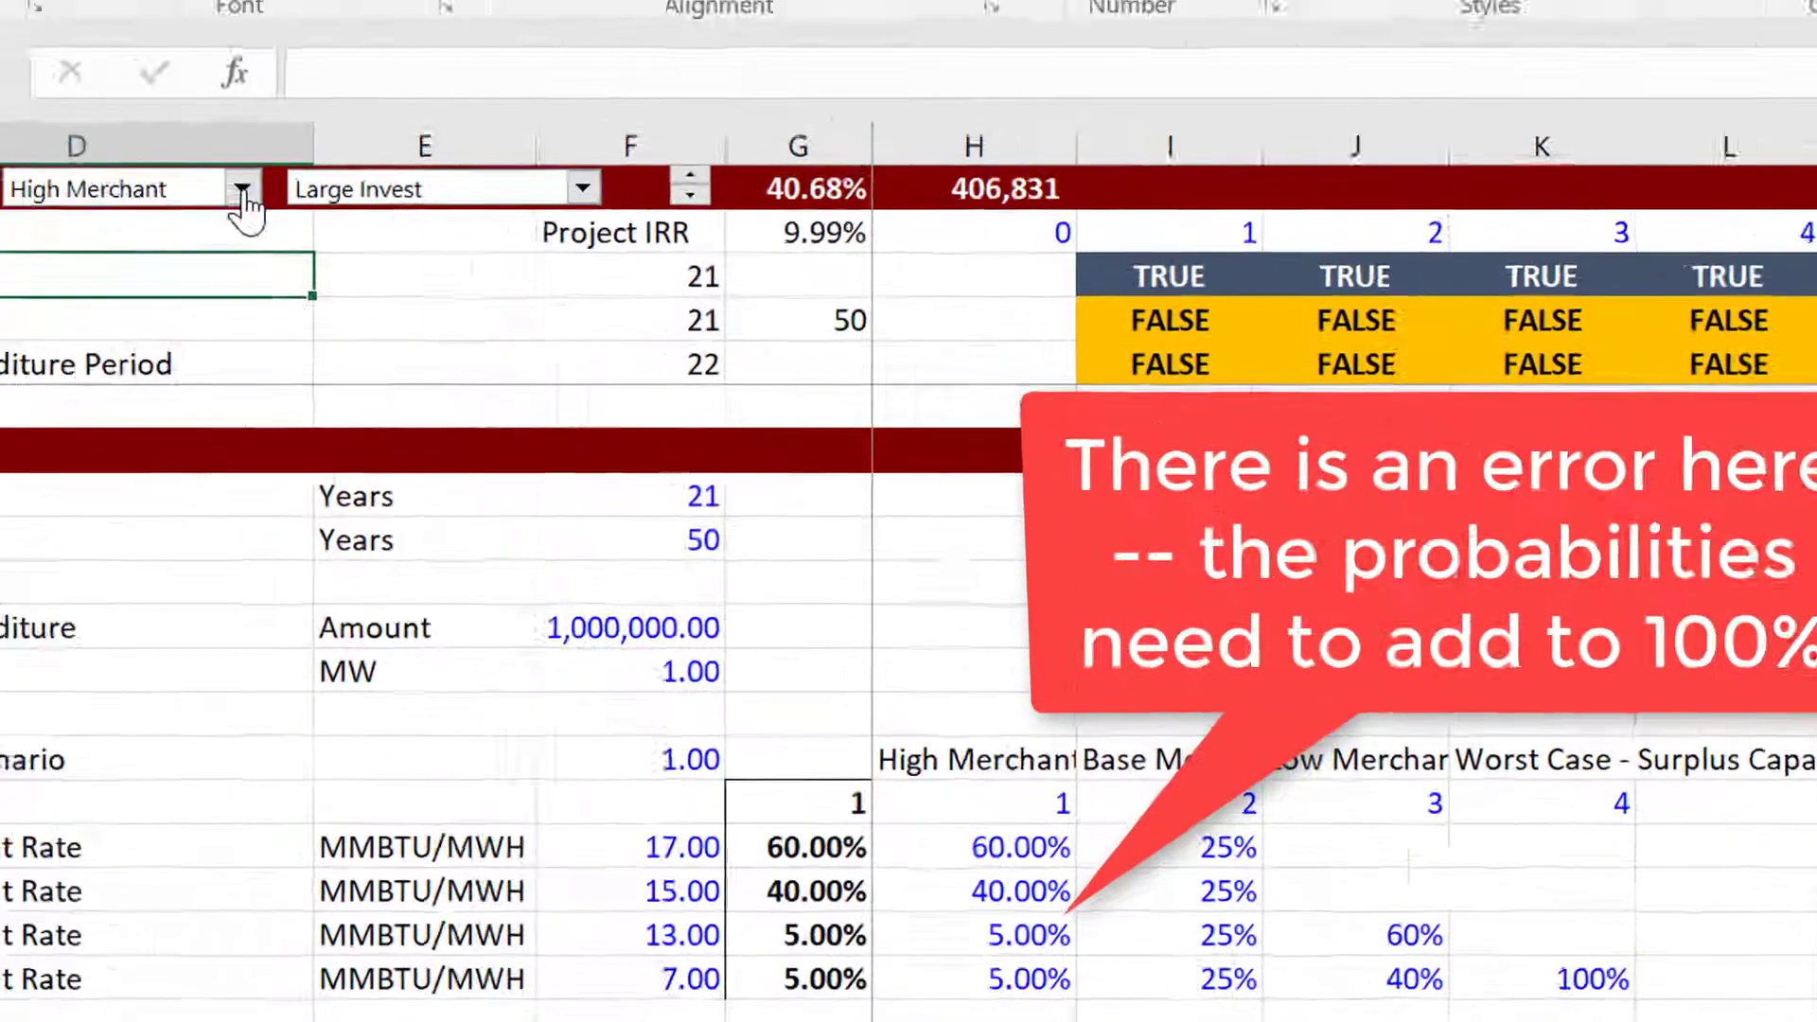
pyautogui.click(47, 140)
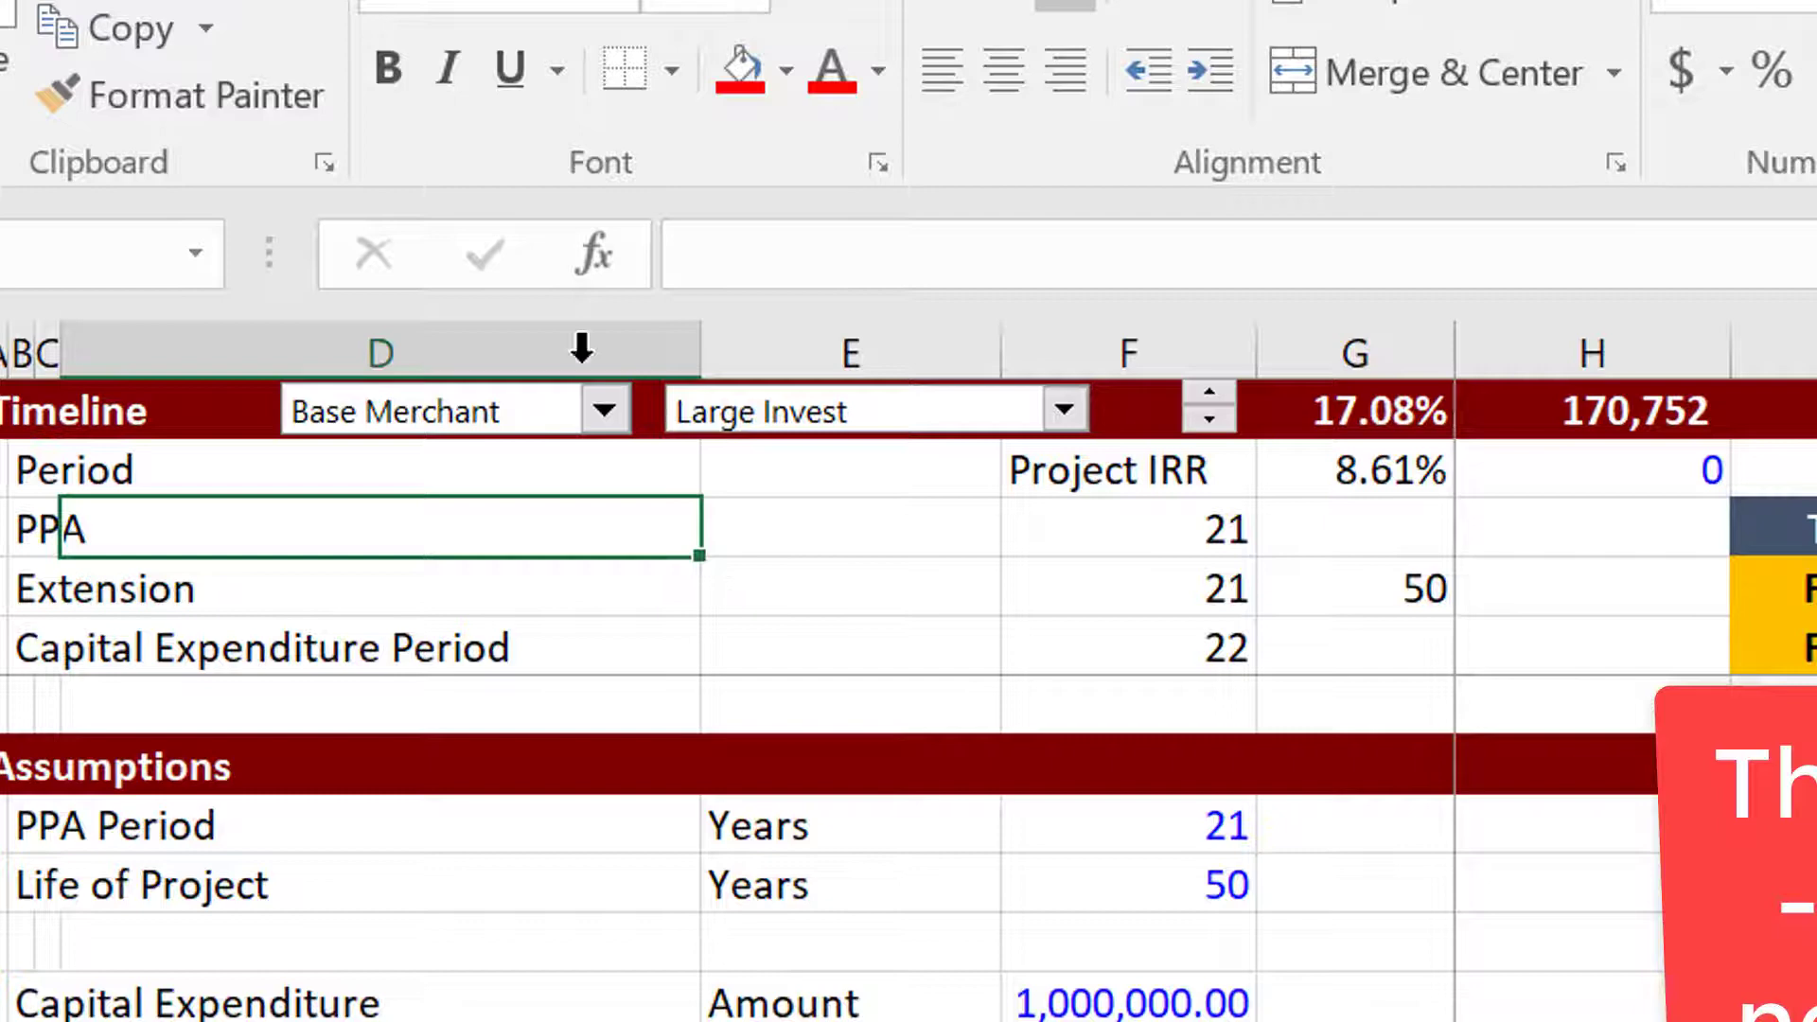
pyautogui.click(602, 416)
pyautogui.press('Return')
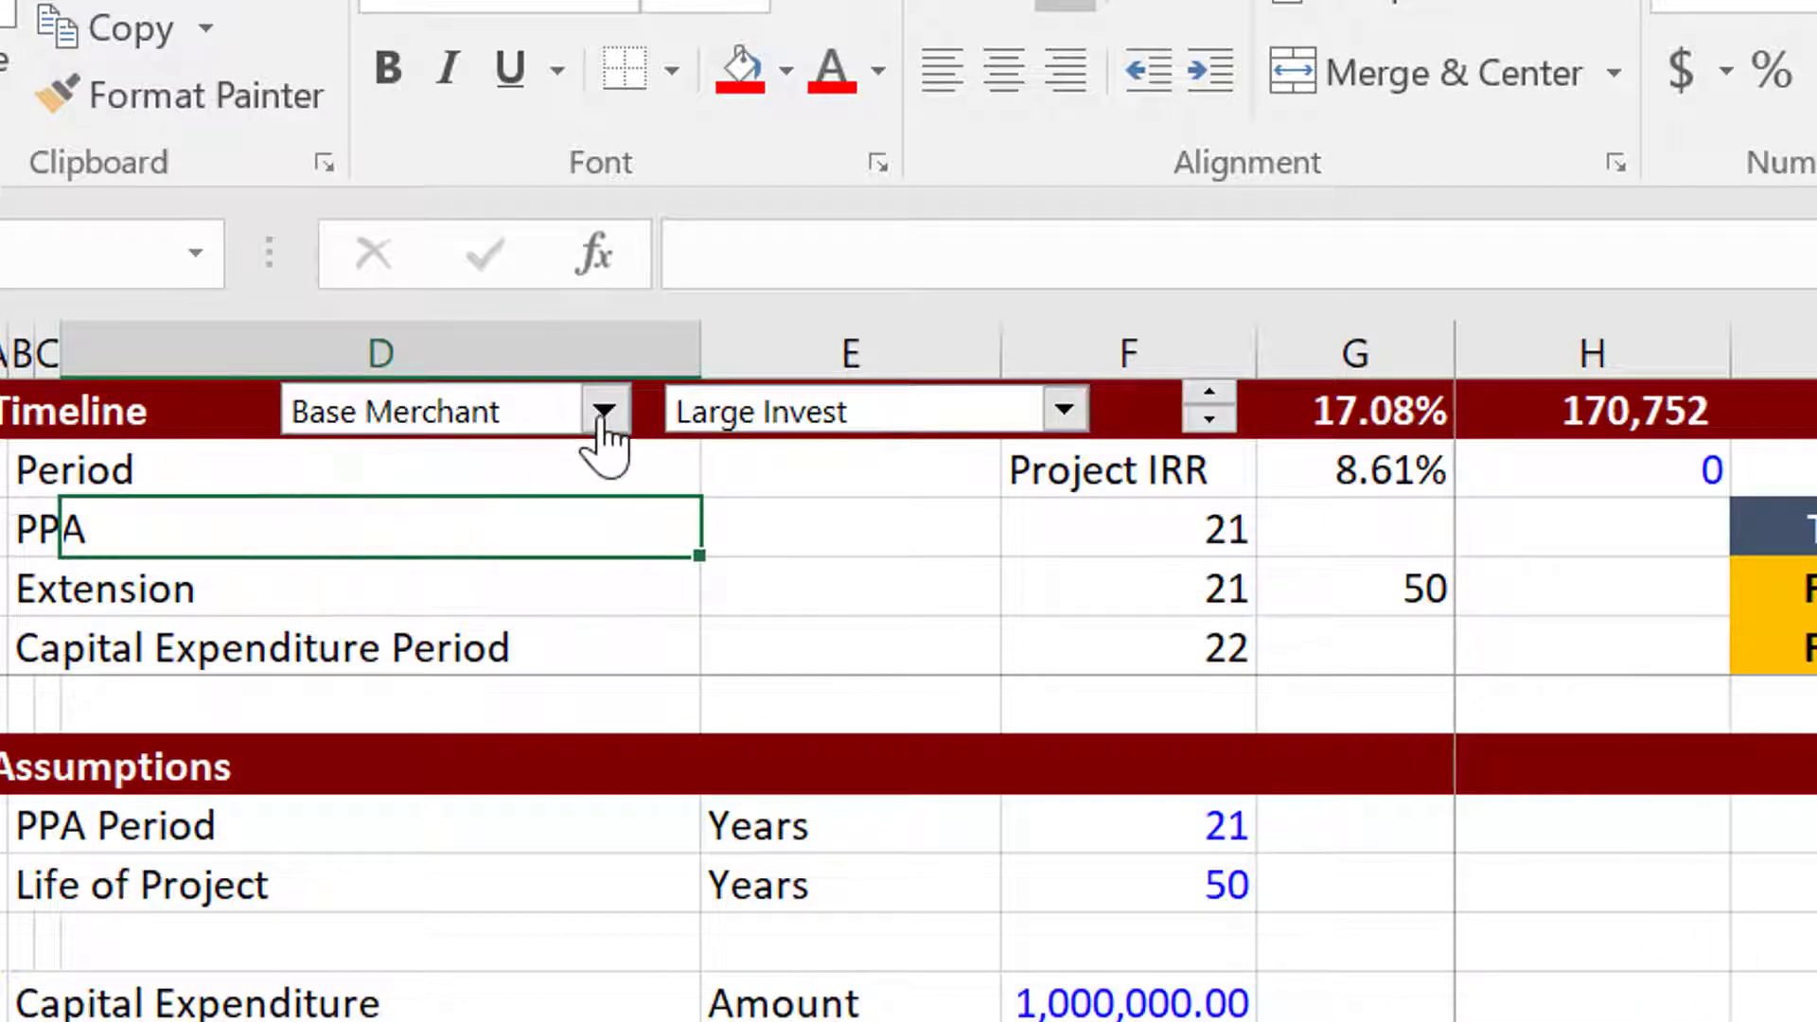
pyautogui.click(602, 417)
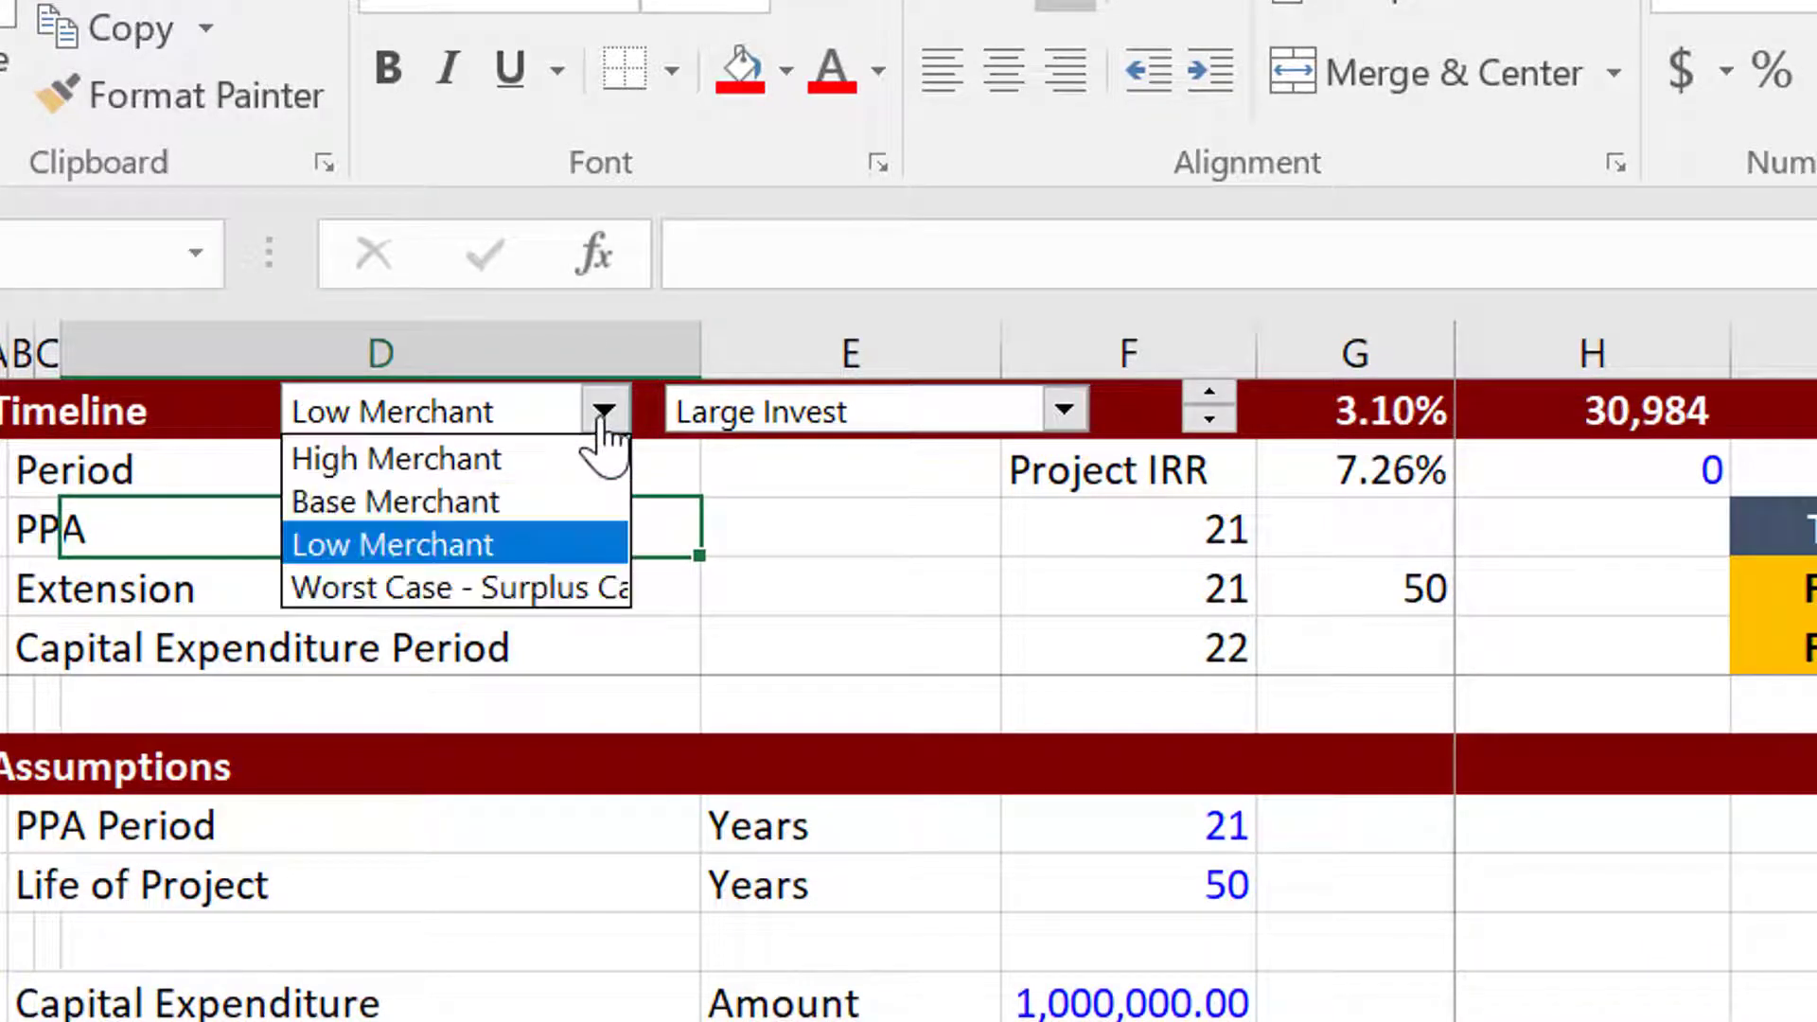
pyautogui.press('Up')
pyautogui.press('Up')
pyautogui.press('Return')
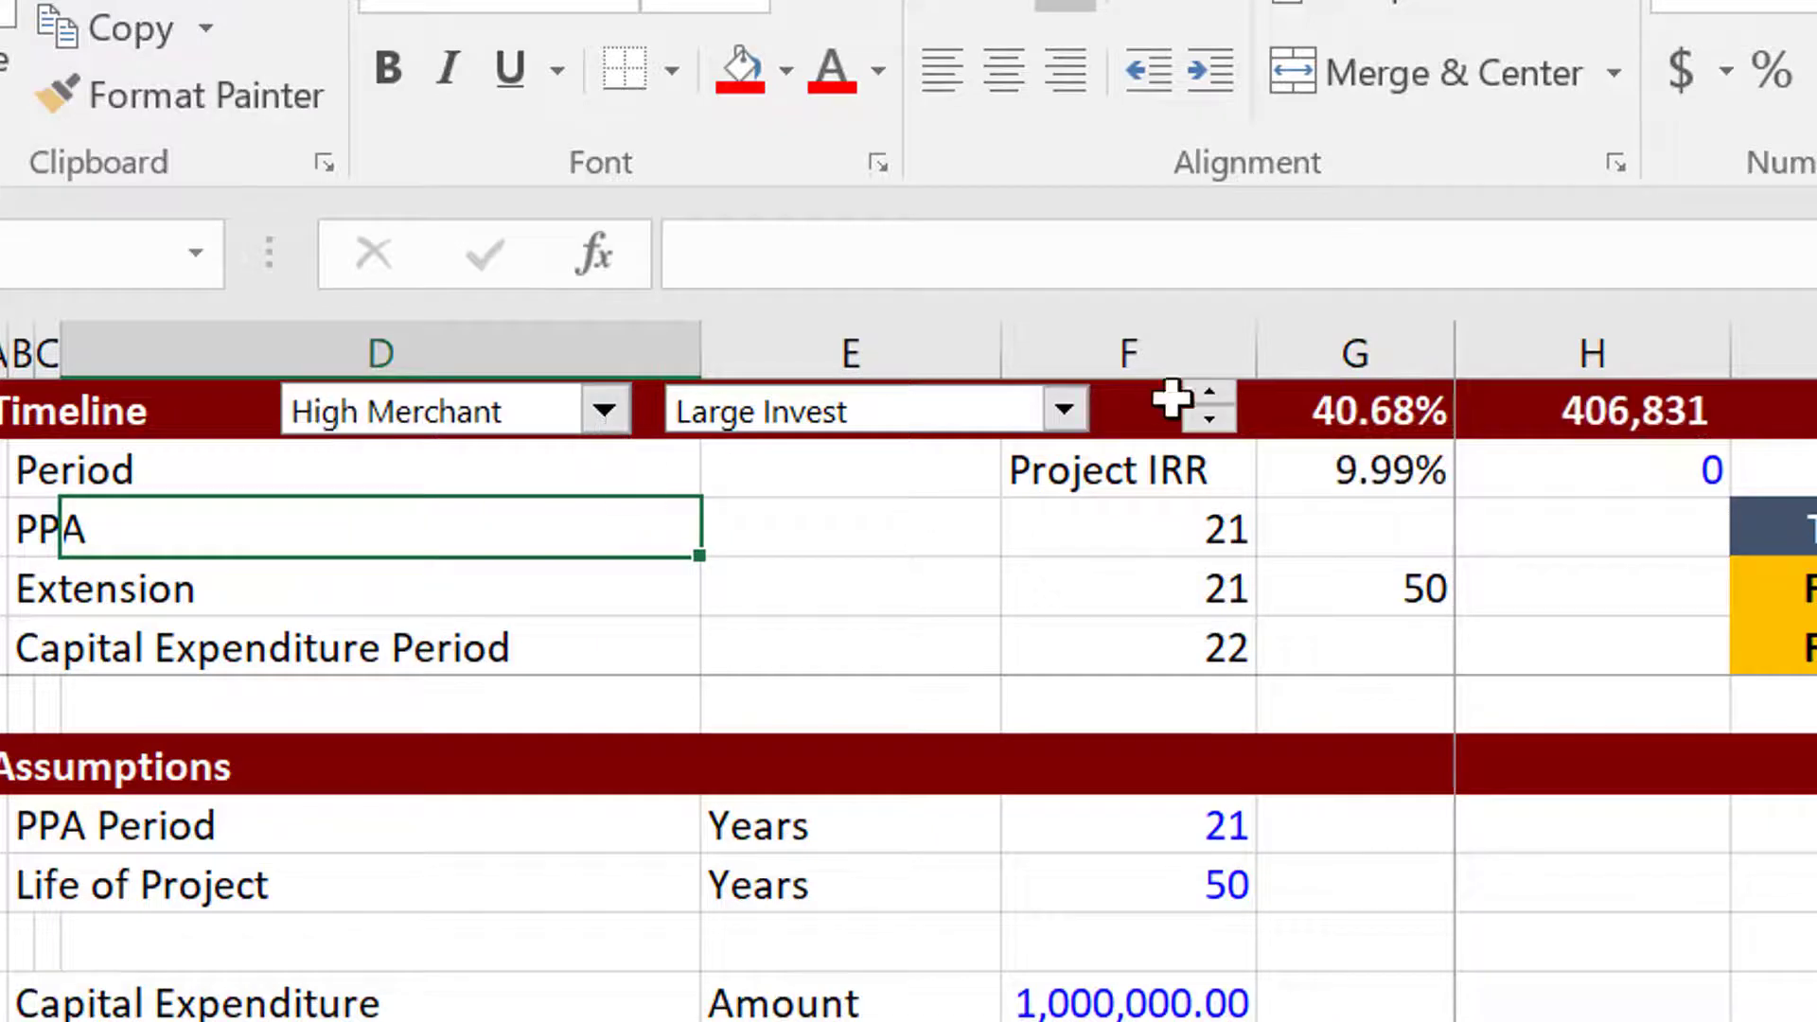
# Examine the capital recovery assumptions and the Financial Model's capital recovery and market heat rate rows.
pyautogui.click(1088, 410)
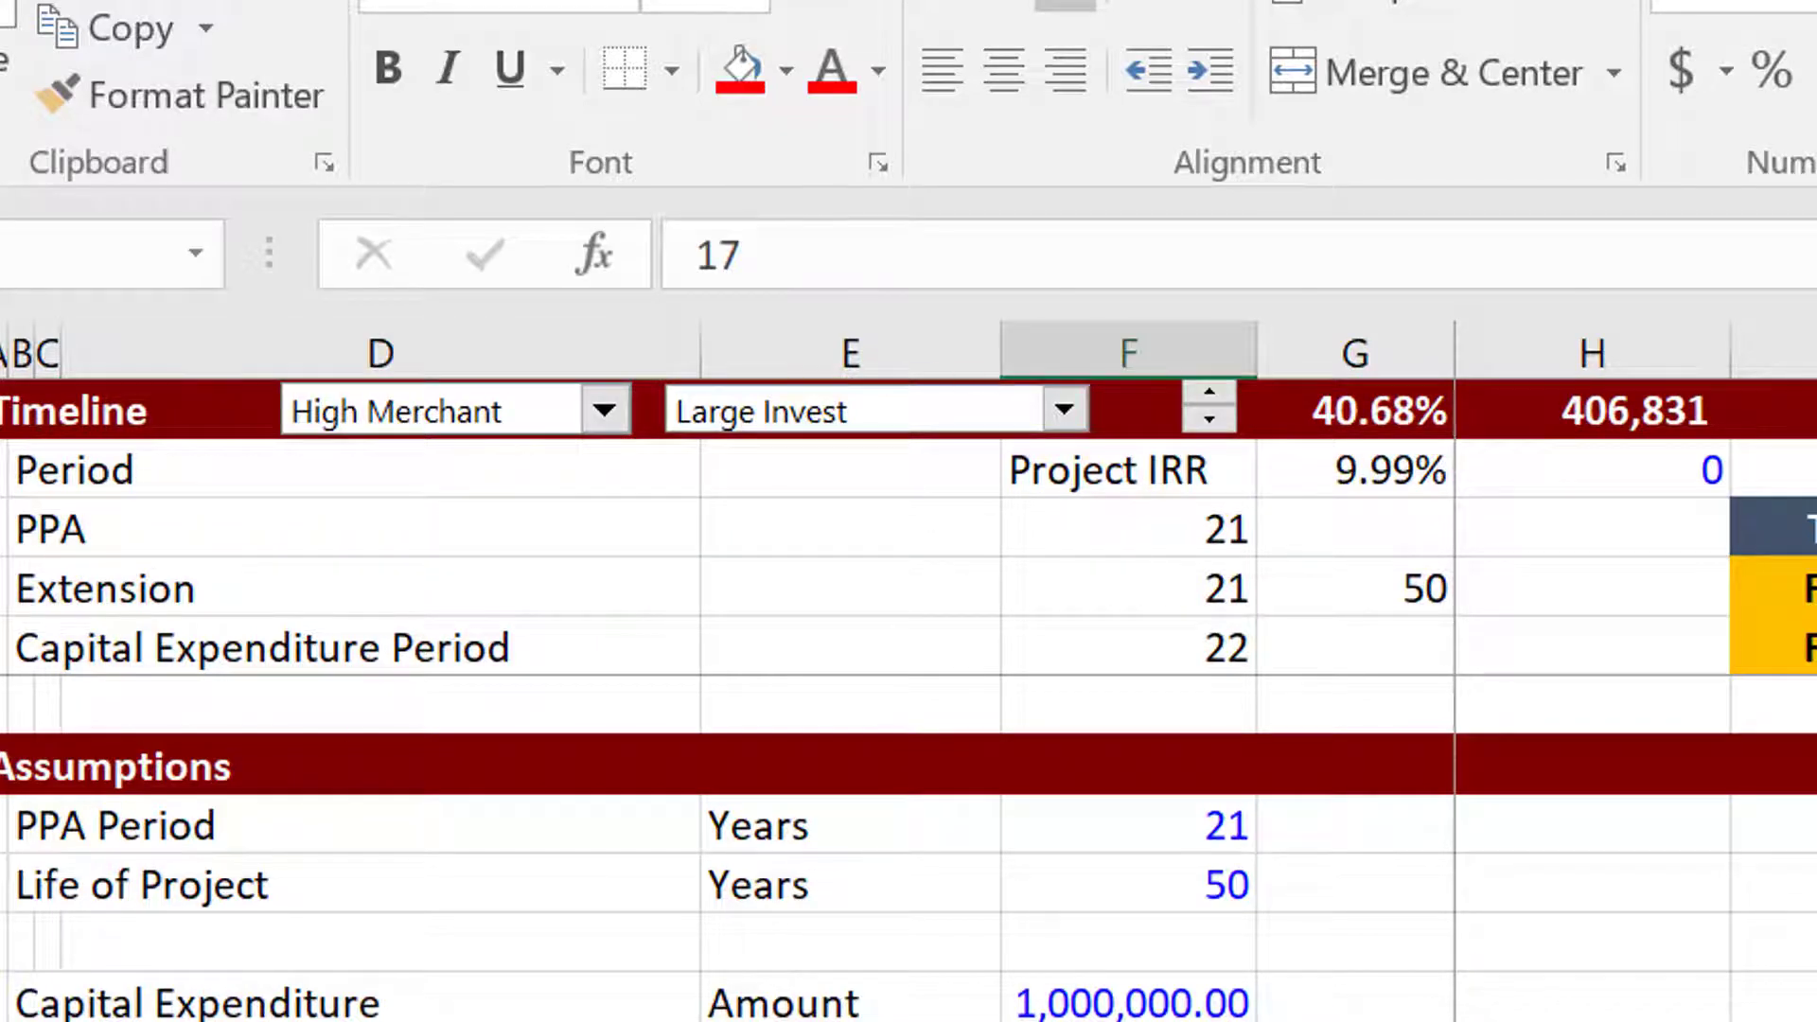
pyautogui.press('Down')
pyautogui.press('Down')
pyautogui.press('Down')
pyautogui.press('Down')
pyautogui.press('Down')
pyautogui.press('Down')
pyautogui.press('Down')
pyautogui.press('Down')
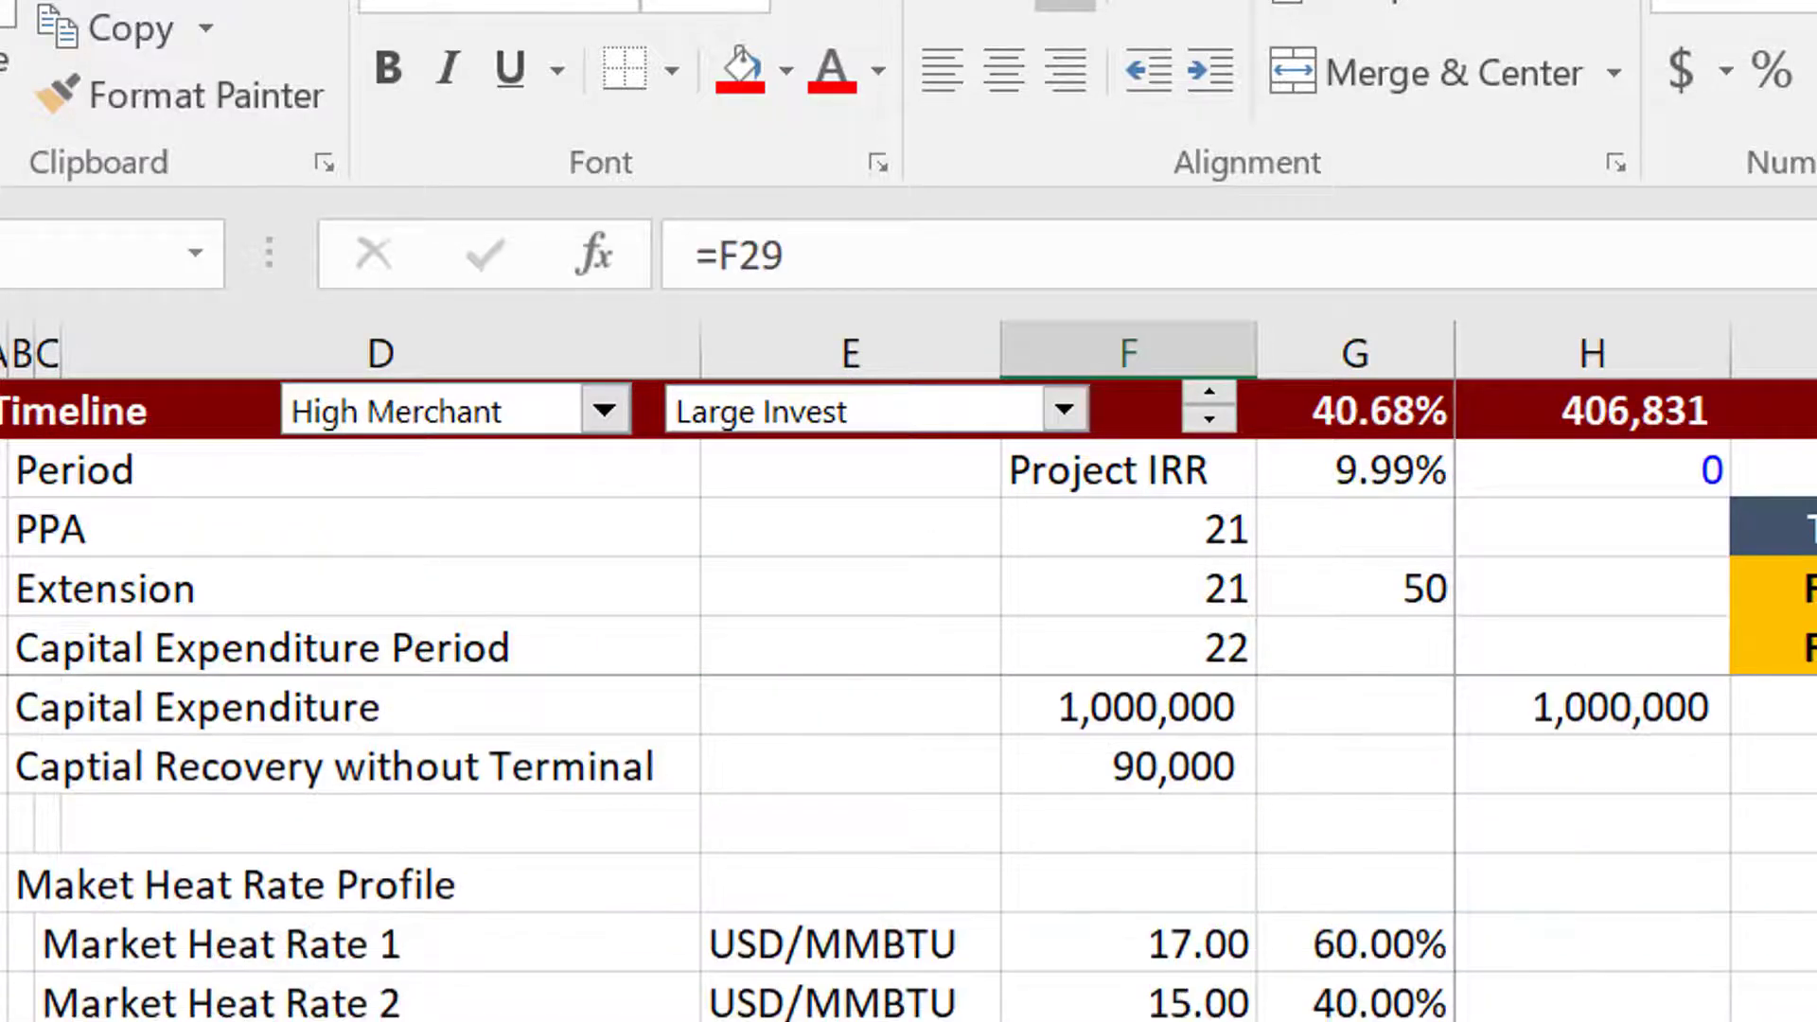
pyautogui.press('Up')
pyautogui.press('Up')
pyautogui.press('Up')
pyautogui.press('Up')
pyautogui.press('Up')
pyautogui.press('Down')
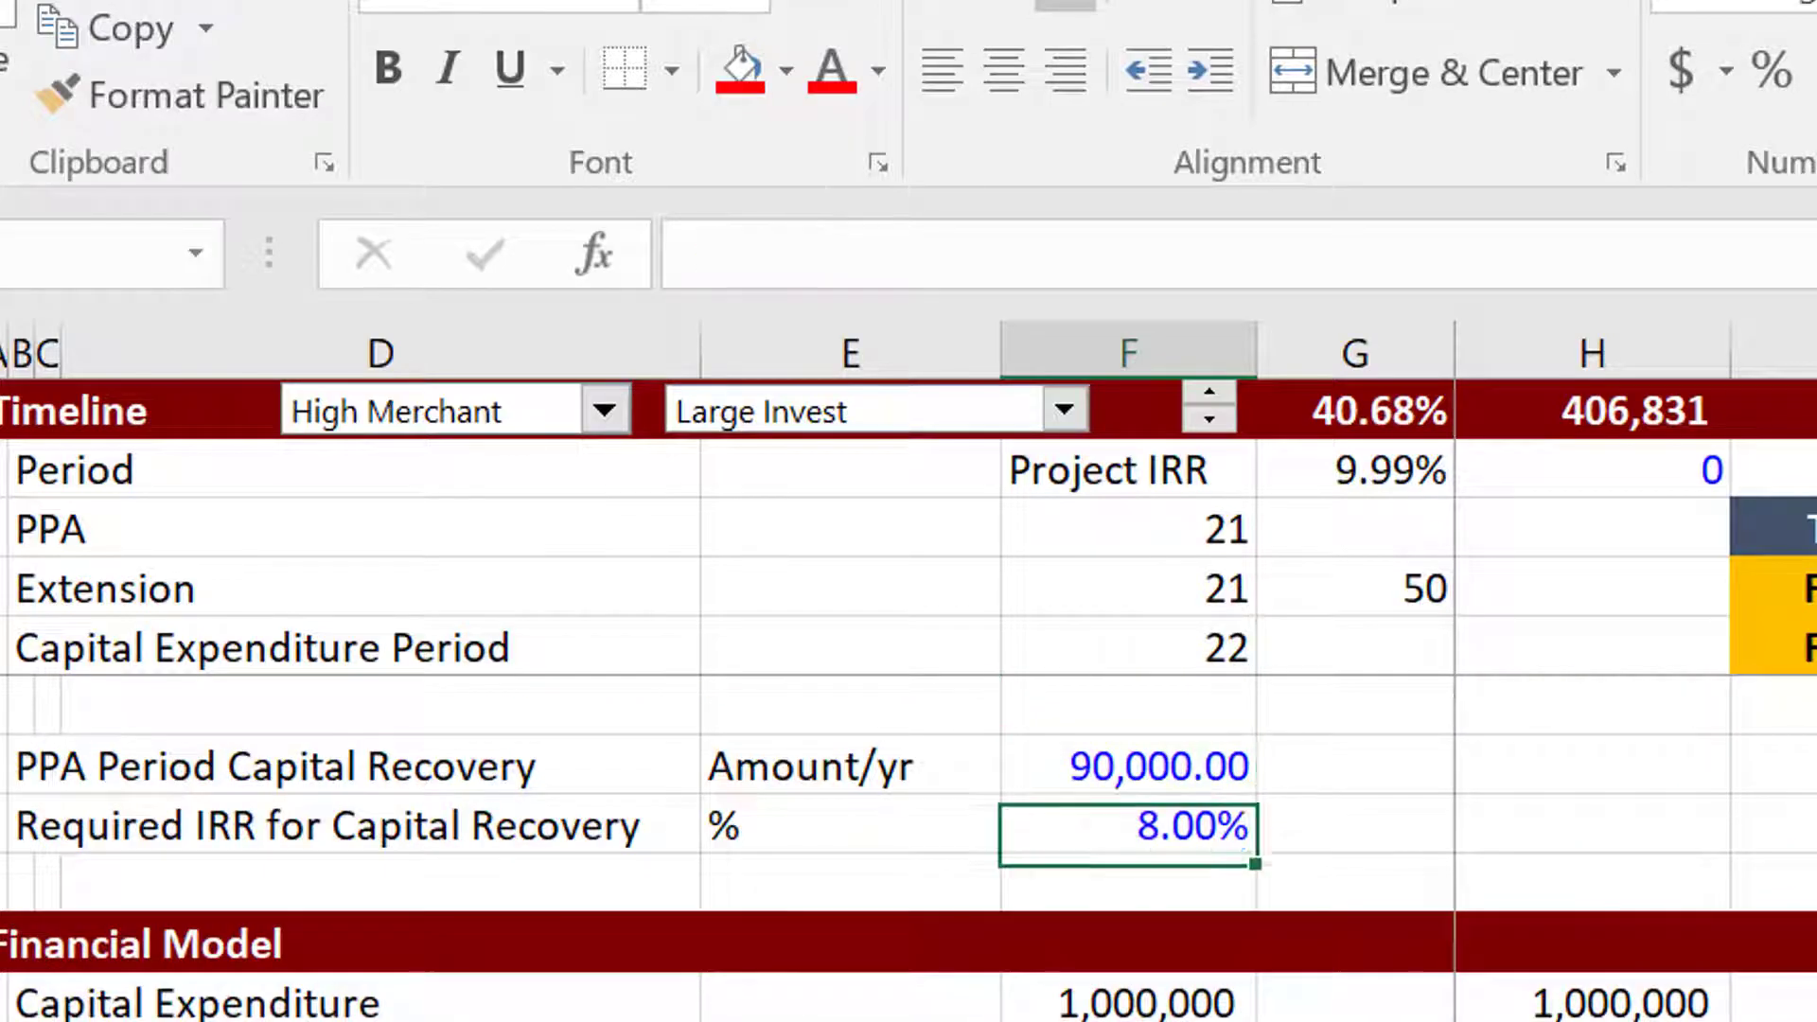
pyautogui.press('Down')
pyautogui.press('Down')
pyautogui.press('Down')
pyautogui.press('Down')
pyautogui.press('Right')
pyautogui.press('Right')
pyautogui.press('Right')
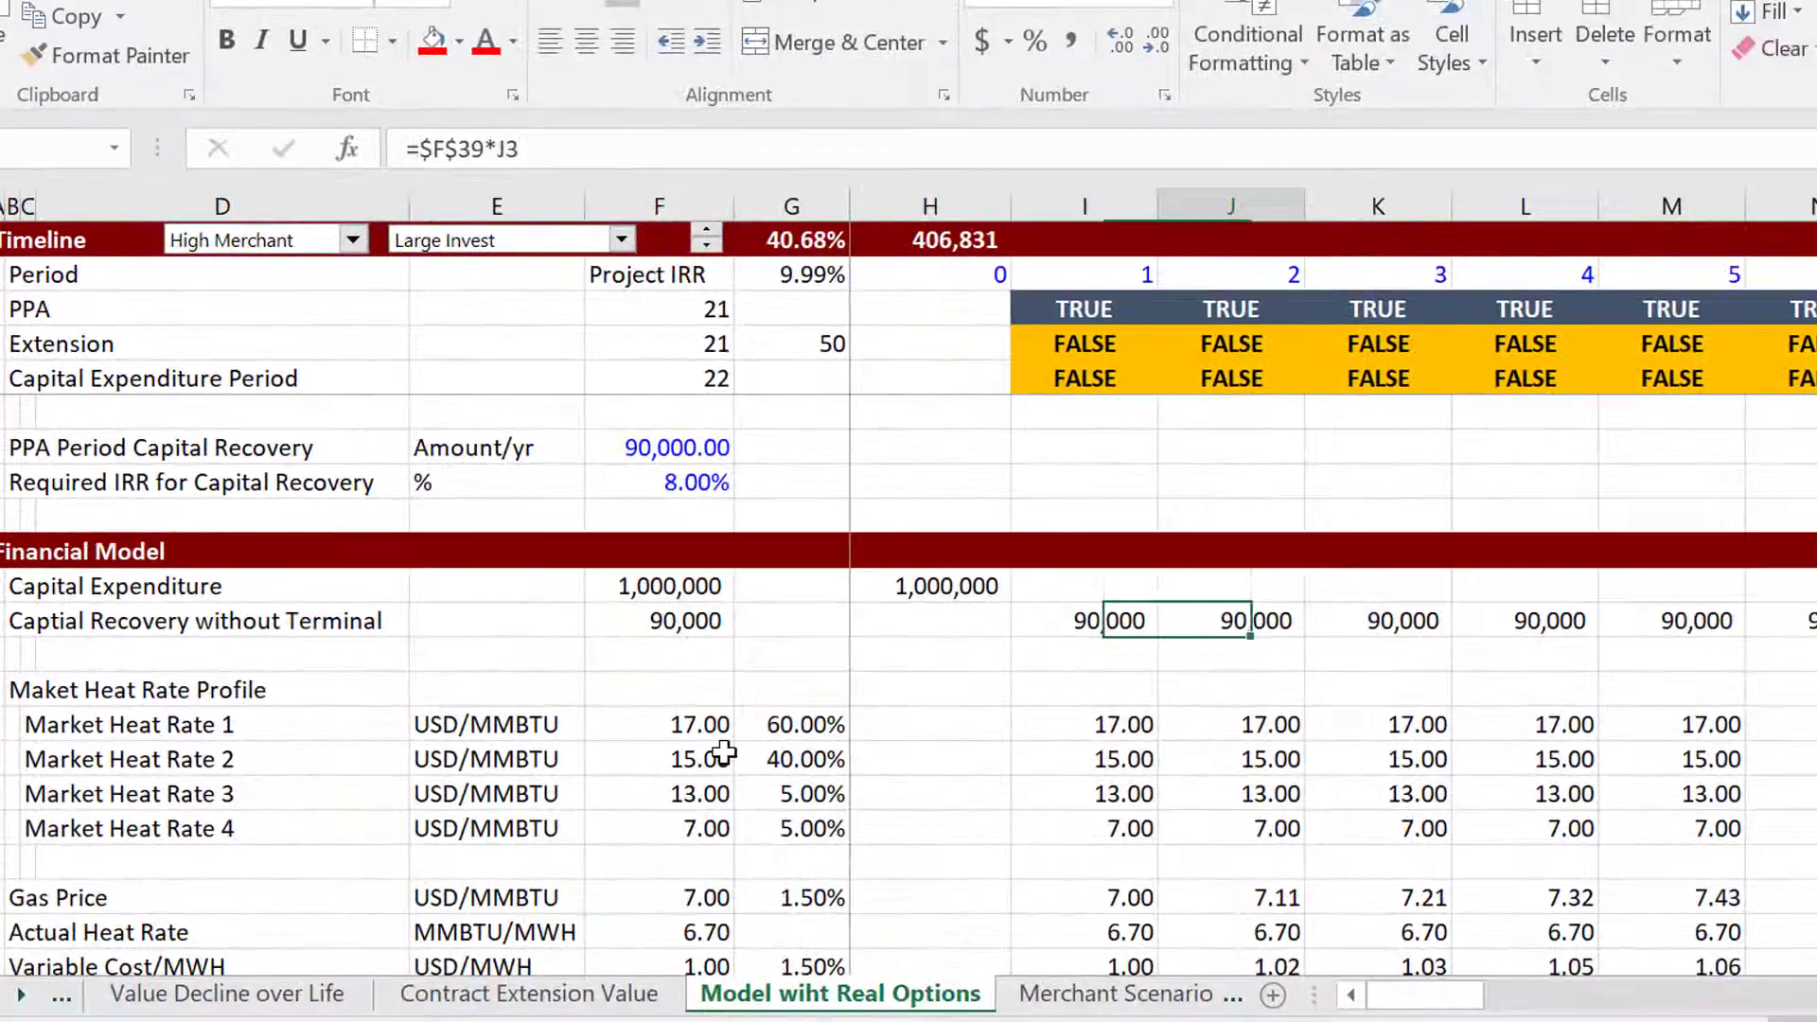
pyautogui.press('Down')
pyautogui.press('Down')
pyautogui.press('Down')
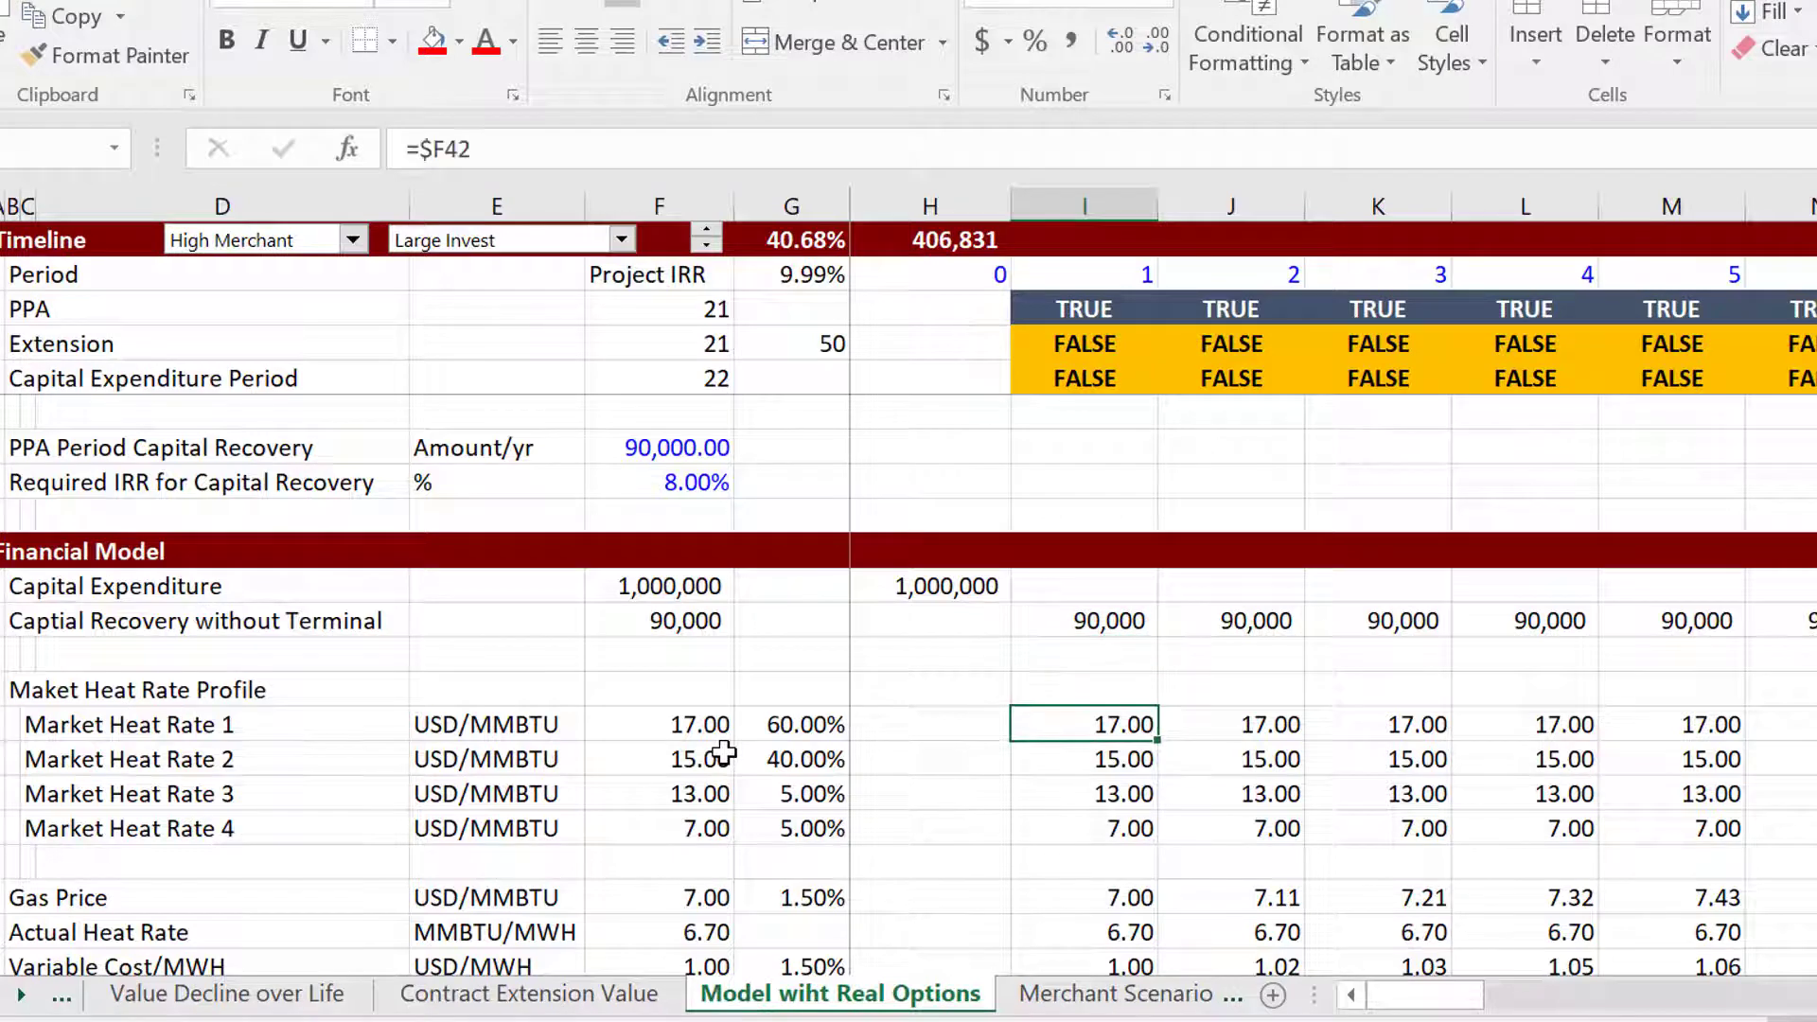
# Follow the Market Heat Rate 1 row along the timeline to period 21, where the PPA ends.
pyautogui.press('Right')
pyautogui.press('Right')
pyautogui.press('Right')
pyautogui.press('Right')
pyautogui.press('Right')
pyautogui.press('Right')
pyautogui.press('Right')
pyautogui.press('Right')
pyautogui.press('Right')
pyautogui.press('Right')
pyautogui.press('Right')
pyautogui.press('Right')
pyautogui.press('Right')
pyautogui.press('Right')
pyautogui.press('Right')
pyautogui.press('Right')
pyautogui.press('Right')
pyautogui.press('Right')
pyautogui.press('Right')
pyautogui.press('Right')
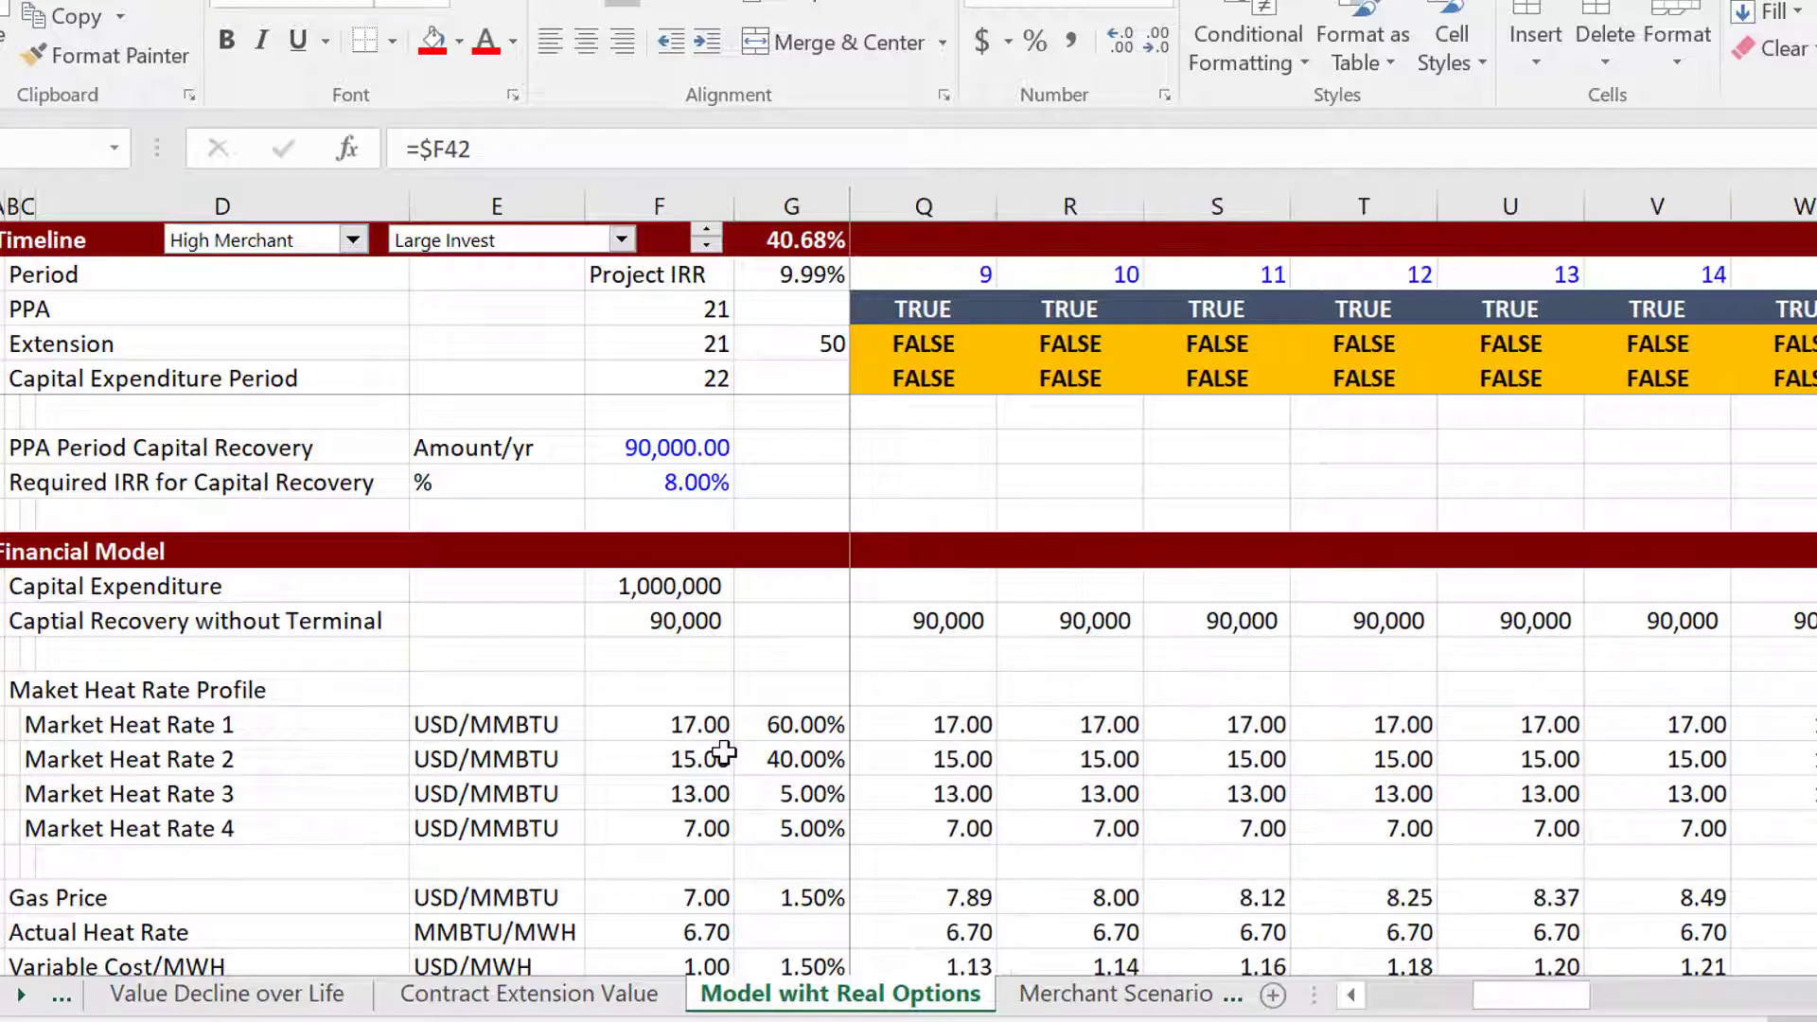
pyautogui.press('Right')
pyautogui.press('Right')
pyautogui.press('Right')
pyautogui.press('Right')
pyautogui.press('Left')
pyautogui.press('Left')
pyautogui.press('Left')
pyautogui.press('Left')
pyautogui.press('Left')
pyautogui.press('Left')
pyautogui.press('Left')
pyautogui.press('Left')
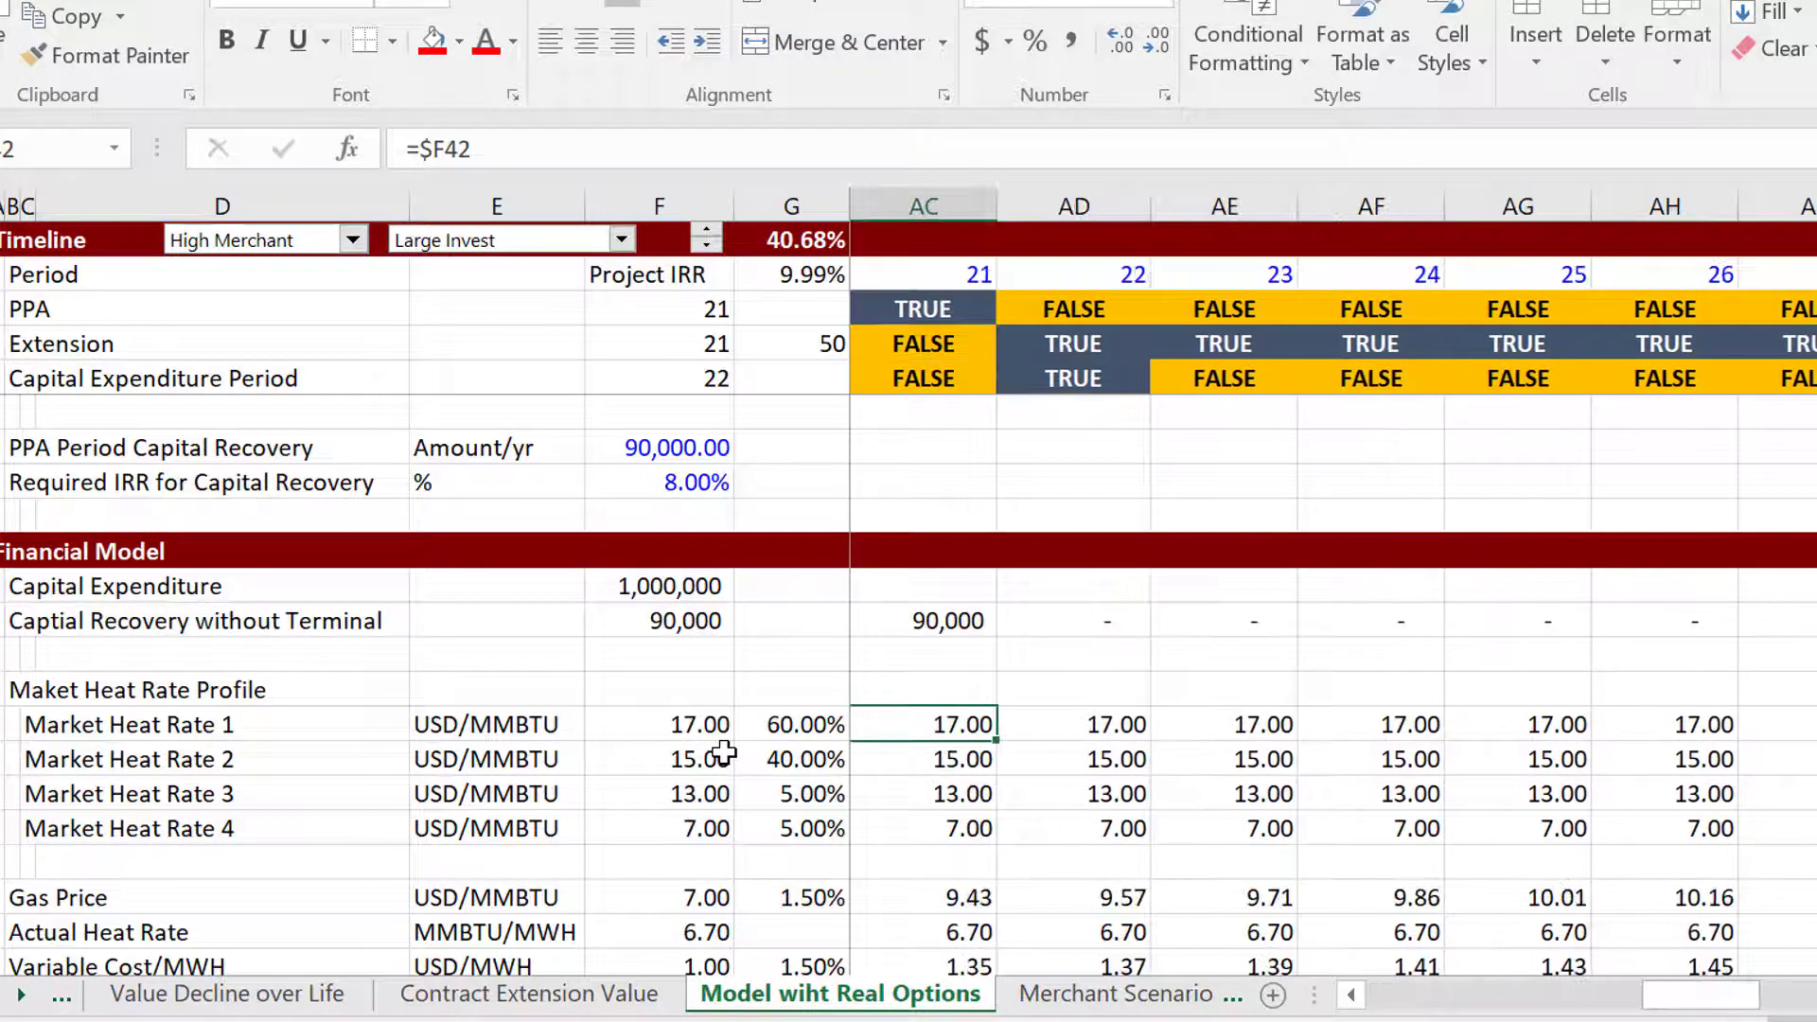
pyautogui.press('Up')
pyautogui.press('Up')
pyautogui.press('Up')
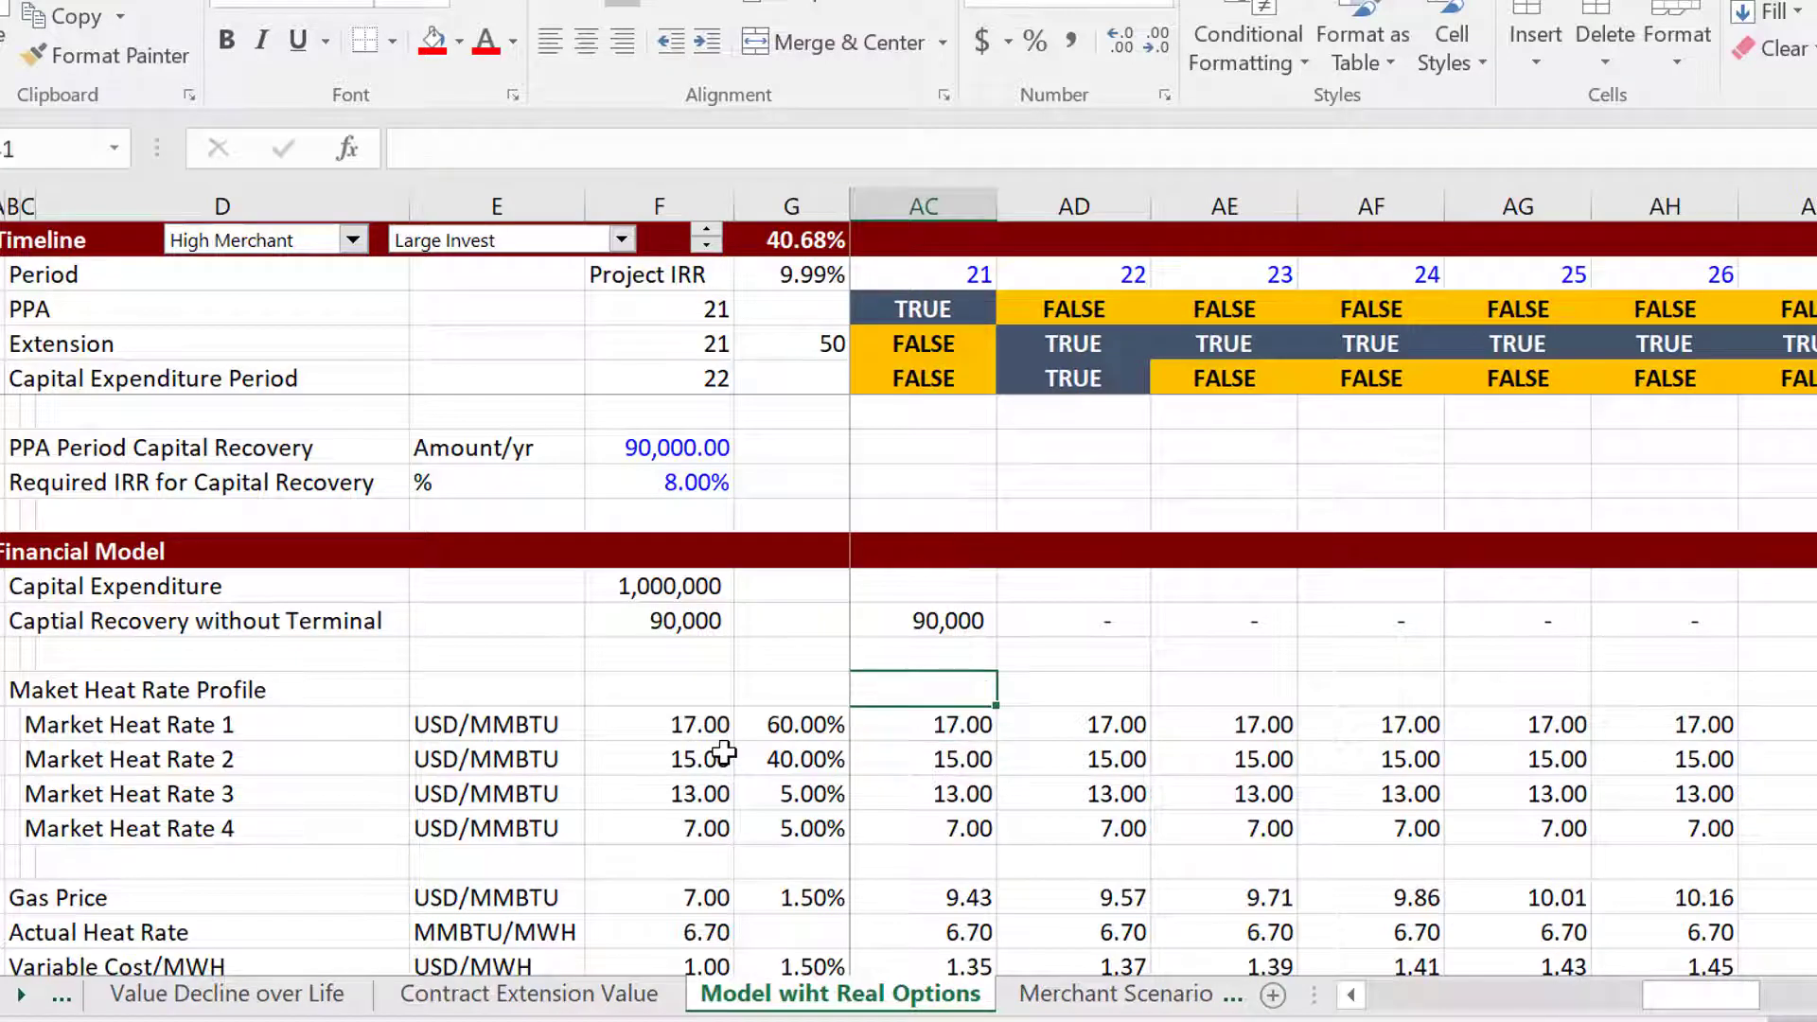
# Examine the period 21 gas price, actual heat rate, variable cost and margins down to the Margin for Heat Rate 4 formula.
pyautogui.press('Down')
pyautogui.press('Down')
pyautogui.press('Down')
pyautogui.press('Down')
pyautogui.press('Down')
pyautogui.press('Down')
pyautogui.press('Down')
pyautogui.press('Down')
pyautogui.press('Down')
pyautogui.press('Down')
pyautogui.press('Down')
pyautogui.press('Down')
pyautogui.press('Down')
pyautogui.press('Down')
pyautogui.press('Down')
pyautogui.press('Down')
pyautogui.press('Down')
pyautogui.press('Down')
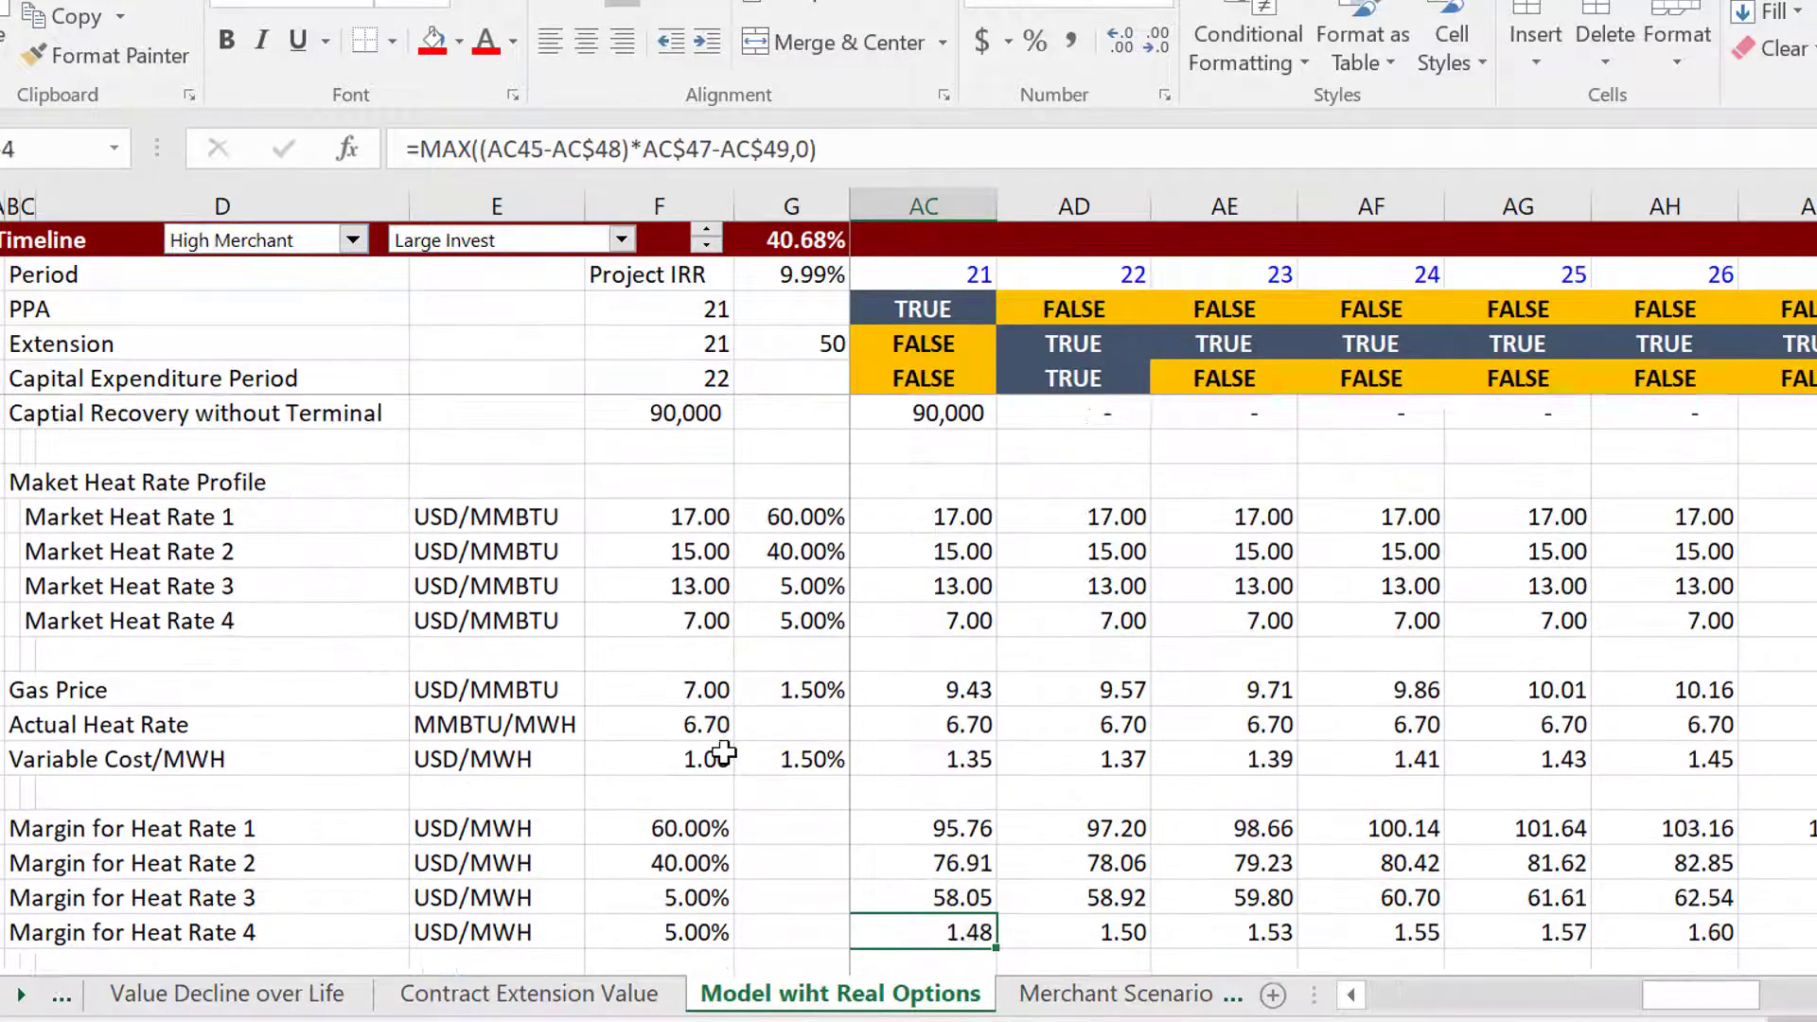
# Examine the period 21 Weighted Average Margin and MW rows down to the MWH - 1 formula.
pyautogui.press('Up')
pyautogui.press('Up')
pyautogui.press('Down')
pyautogui.press('Down')
pyautogui.press('Down')
pyautogui.press('Down')
pyautogui.press('Down')
pyautogui.press('Down')
pyautogui.press('Down')
pyautogui.press('Down')
pyautogui.press('Down')
pyautogui.press('Down')
pyautogui.press('Down')
pyautogui.press('Down')
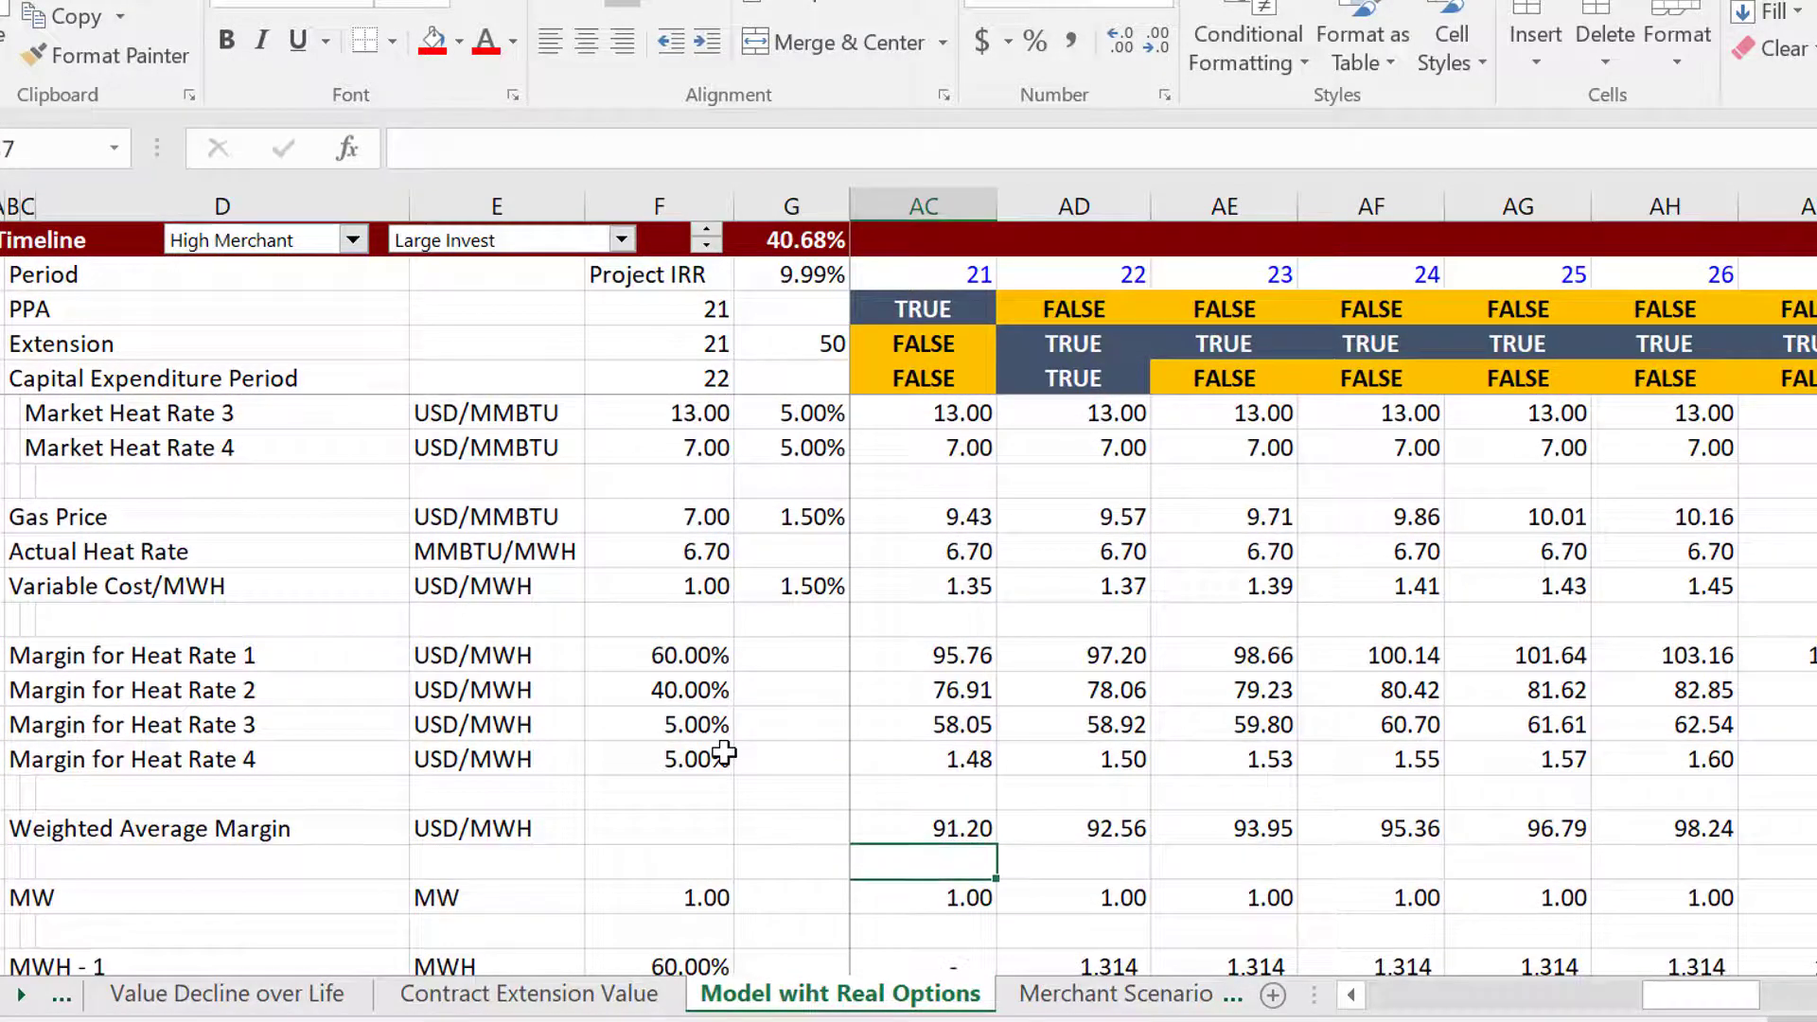
pyautogui.press('Up')
pyautogui.press('Up')
pyautogui.press('Up')
pyautogui.press('Up')
pyautogui.press('Up')
pyautogui.press('Up')
pyautogui.press('Up')
pyautogui.press('Up')
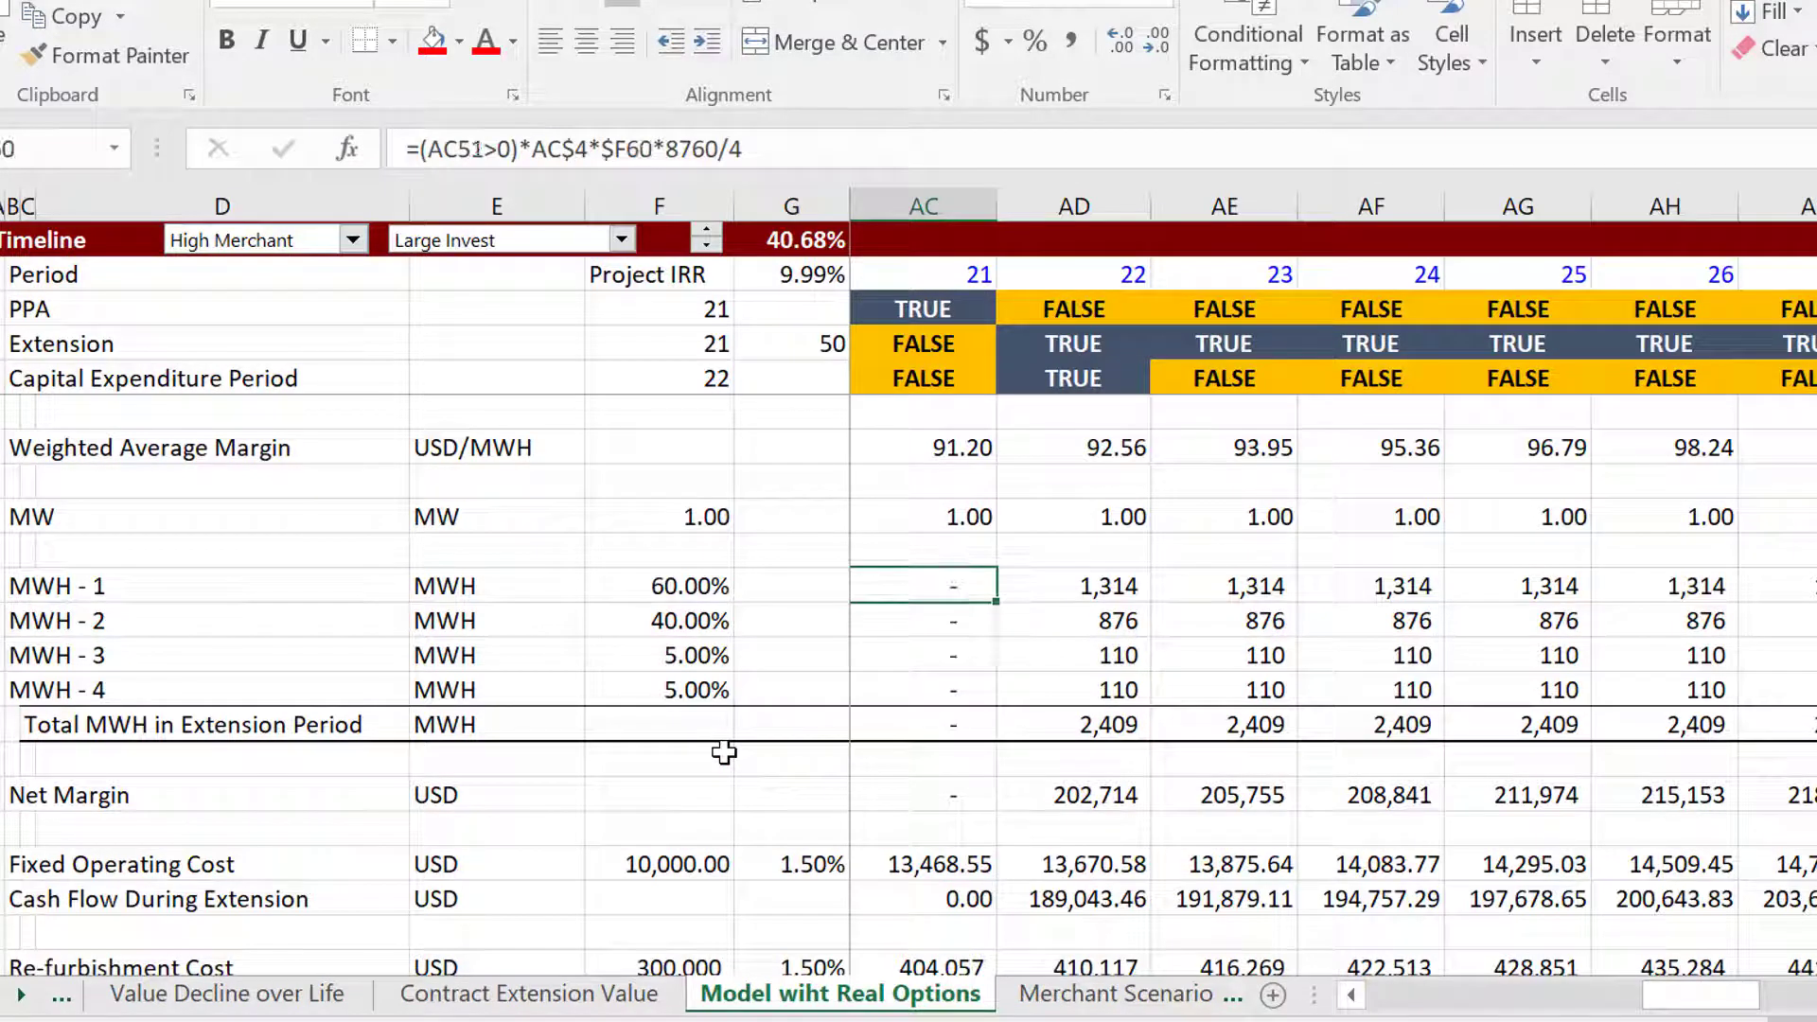
# Examine the period 22 MWH, net margin, refurbishment and cash flow waterfall rows down to Equity Cash Flow.
pyautogui.press('Right')
pyautogui.press('Down')
pyautogui.press('Down')
pyautogui.press('Down')
pyautogui.press('Down')
pyautogui.press('Down')
pyautogui.press('Down')
pyautogui.press('Down')
pyautogui.press('Down')
pyautogui.press('Down')
pyautogui.press('Down')
pyautogui.press('Down')
pyautogui.press('Down')
pyautogui.press('Down')
pyautogui.press('Down')
pyautogui.press('Down')
pyautogui.press('Down')
pyautogui.press('Down')
pyautogui.press('Down')
pyautogui.press('Down')
pyautogui.press('Down')
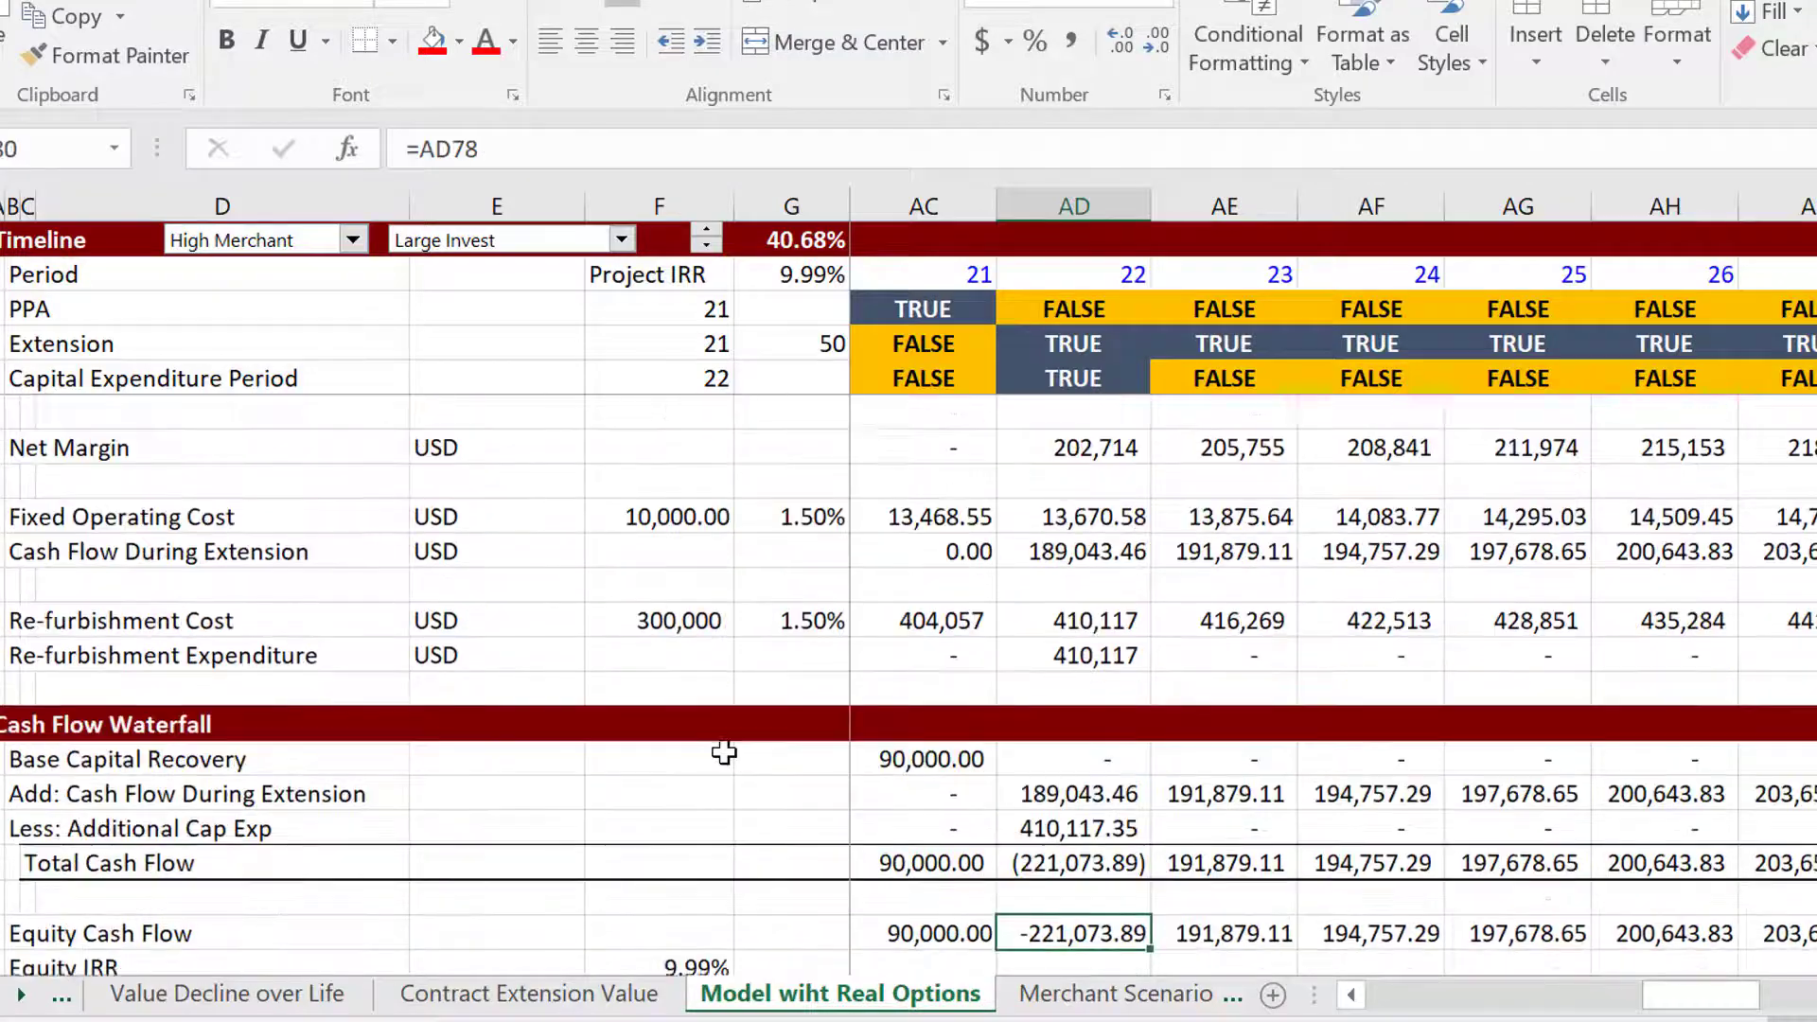
# Trace the period 22 cash flow back up to the margin and MWH rows and inspect the Total MWH in Extension Period formula.
pyautogui.press('Up')
pyautogui.press('Up')
pyautogui.press('Up')
pyautogui.press('Up')
pyautogui.press('Up')
pyautogui.press('Up')
pyautogui.press('Up')
pyautogui.press('Up')
pyautogui.press('Up')
pyautogui.press('Up')
pyautogui.press('Up')
pyautogui.press('Up')
pyautogui.press('Up')
pyautogui.press('Up')
pyautogui.press('Up')
pyautogui.press('Up')
pyautogui.press('Up')
pyautogui.press('Up')
pyautogui.press('Up')
pyautogui.press('Up')
pyautogui.press('Down')
pyautogui.press('Down')
pyautogui.press('Down')
pyautogui.press('Down')
pyautogui.press('Down')
pyautogui.press('Down')
pyautogui.press('Down')
pyautogui.press('Down')
pyautogui.press('Down')
pyautogui.press('Down')
pyautogui.press('Down')
pyautogui.press('Down')
pyautogui.press('Down')
pyautogui.press('Down')
pyautogui.press('Down')
pyautogui.press('Down')
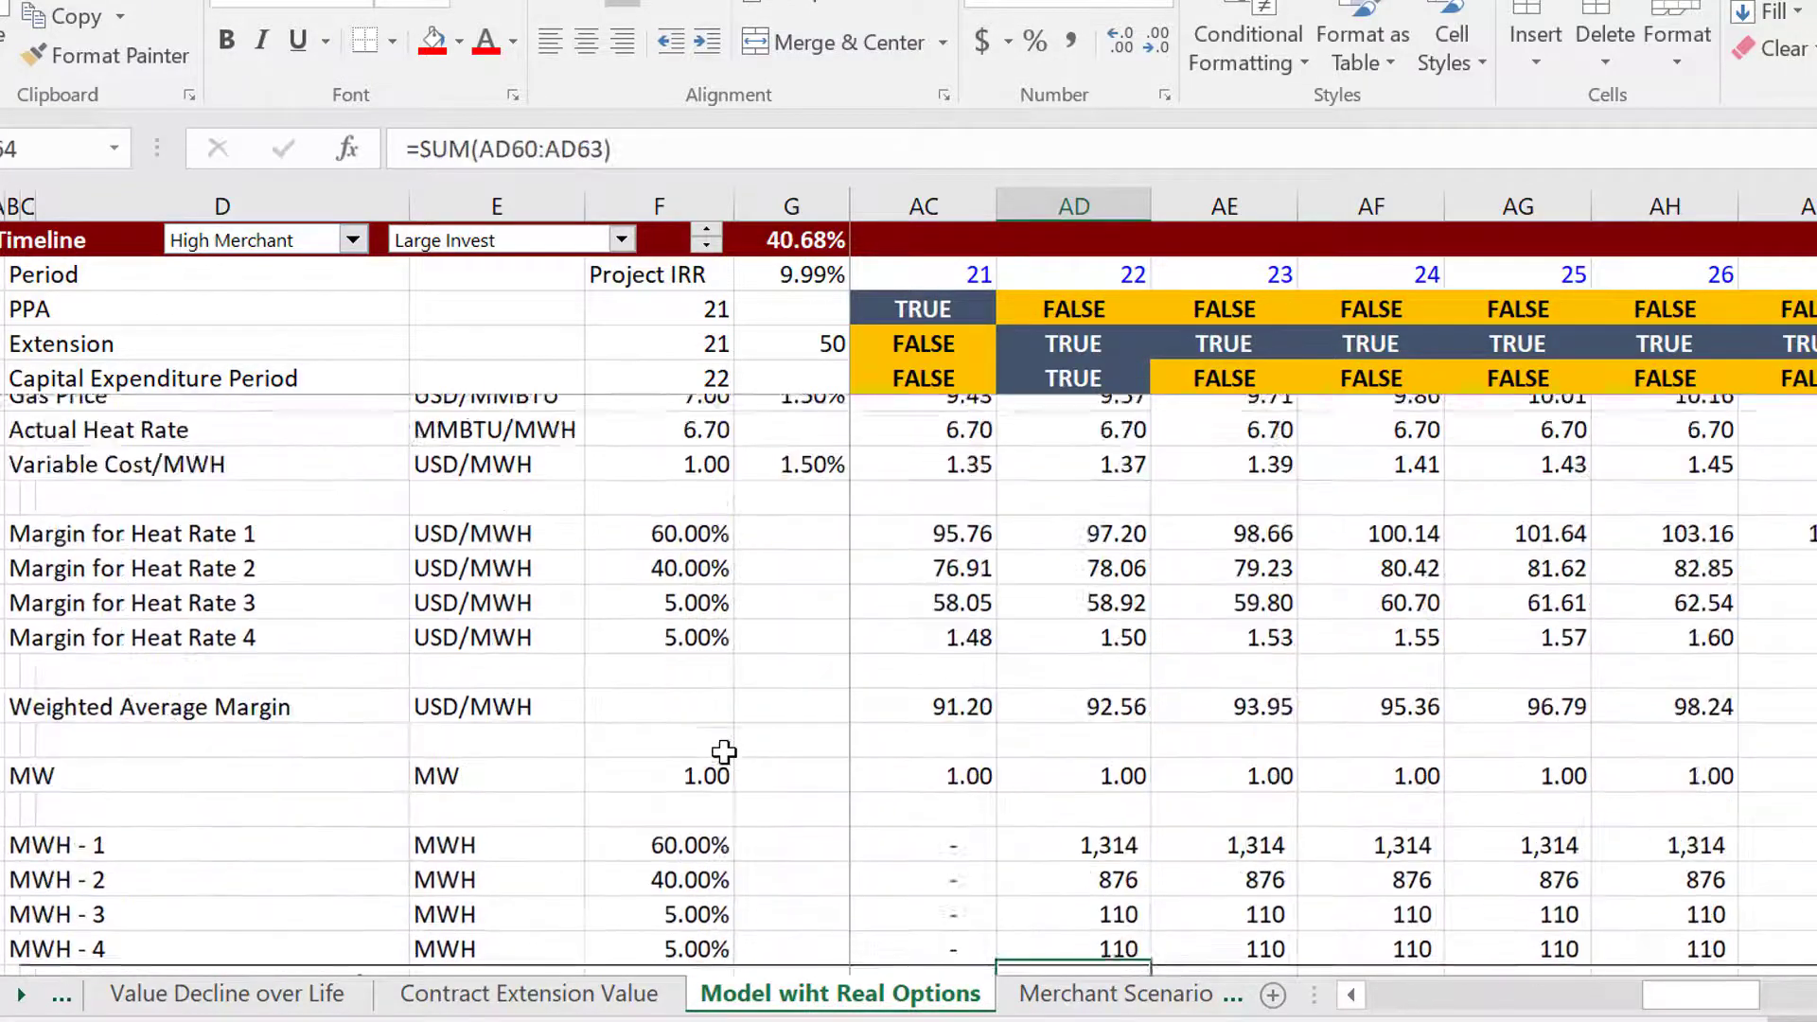
# Follow the Total MWH in Extension Period row back to the timeline's start and go up to the capital recovery row.
pyautogui.press('Left')
pyautogui.press('Left')
pyautogui.press('Left')
pyautogui.press('Left')
pyautogui.press('Left')
pyautogui.press('Left')
pyautogui.press('Left')
pyautogui.press('Left')
pyautogui.press('Left')
pyautogui.press('Left')
pyautogui.press('Left')
pyautogui.press('Left')
pyautogui.press('Left')
pyautogui.press('Left')
pyautogui.press('Left')
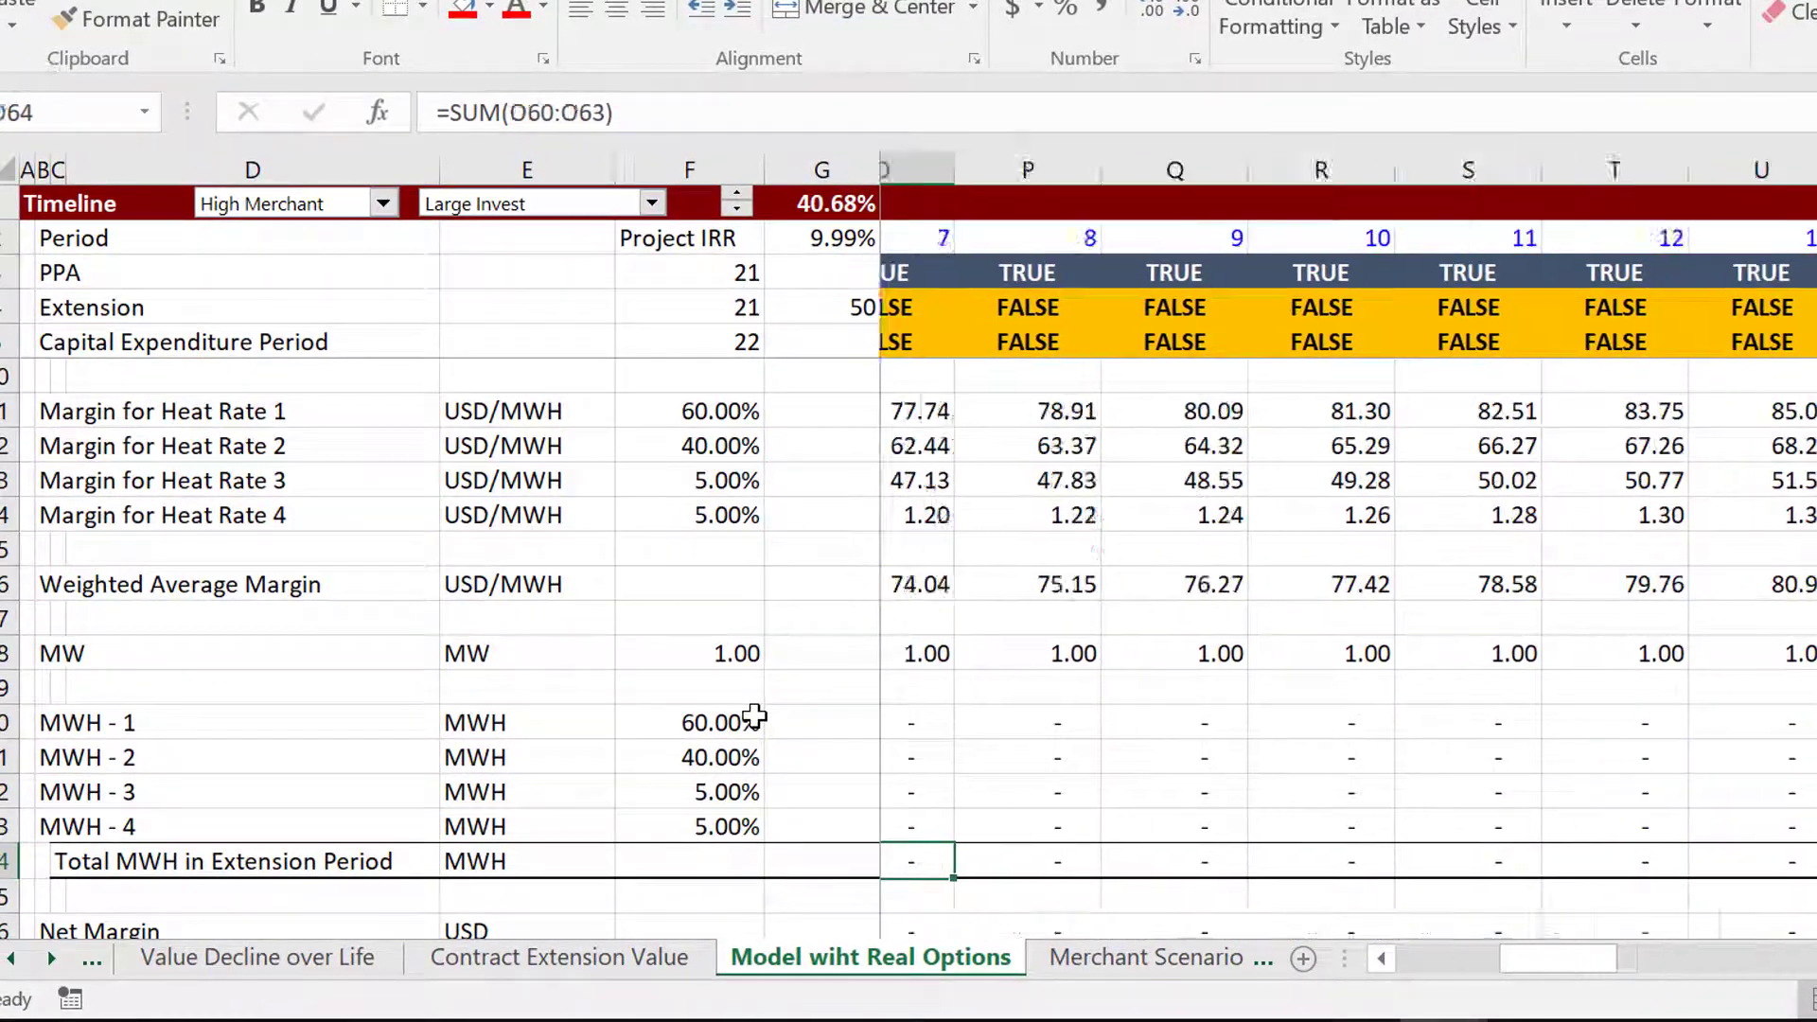
pyautogui.press('Left')
pyautogui.press('Left')
pyautogui.press('Left')
pyautogui.press('Left')
pyautogui.press('Left')
pyautogui.press('Left')
pyautogui.press('Left')
pyautogui.press('Left')
pyautogui.press('Left')
pyautogui.press('Left')
pyautogui.press('Left')
pyautogui.press('Left')
pyautogui.press('Left')
pyautogui.press('Left')
pyautogui.press('Up')
pyautogui.press('Up')
pyautogui.press('Up')
pyautogui.press('Up')
pyautogui.press('Up')
pyautogui.press('Up')
pyautogui.press('Up')
pyautogui.press('Up')
pyautogui.press('Up')
pyautogui.press('Up')
pyautogui.press('Up')
pyautogui.press('Up')
pyautogui.press('Up')
pyautogui.press('Up')
pyautogui.press('Up')
pyautogui.press('Up')
pyautogui.press('Up')
pyautogui.press('Up')
pyautogui.press('Up')
pyautogui.press('Up')
pyautogui.press('Up')
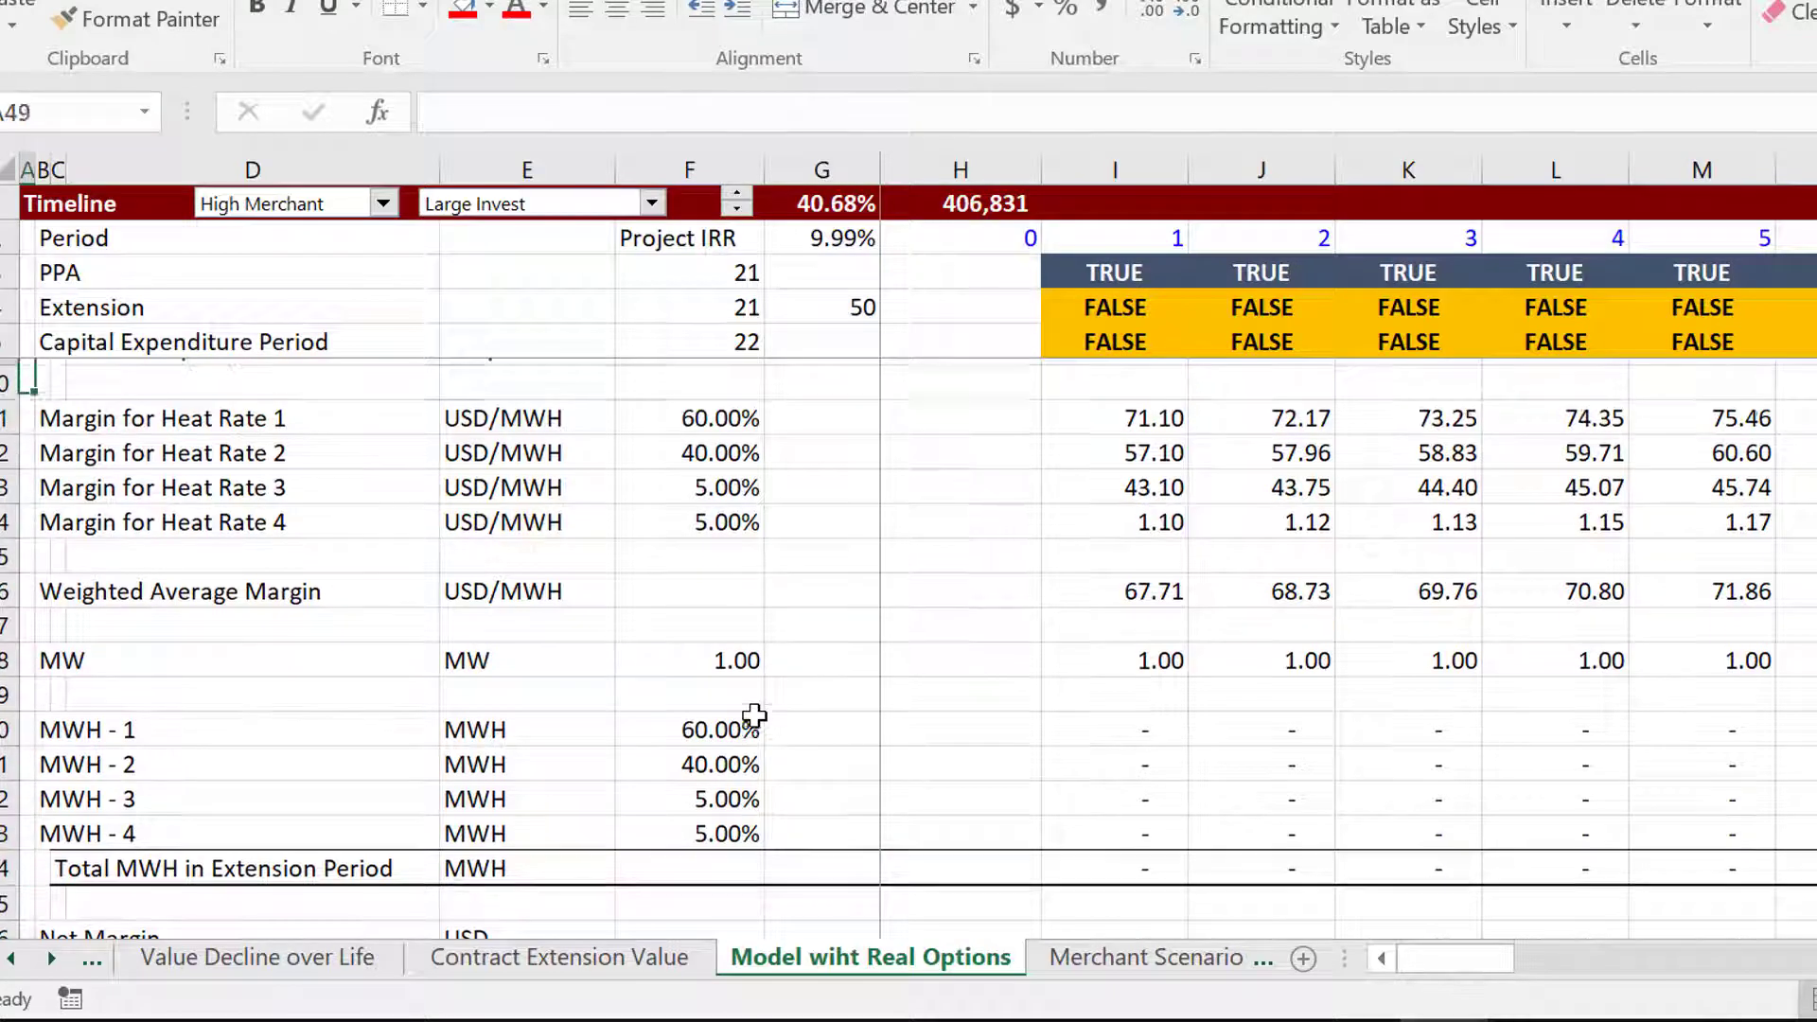
pyautogui.press('Up')
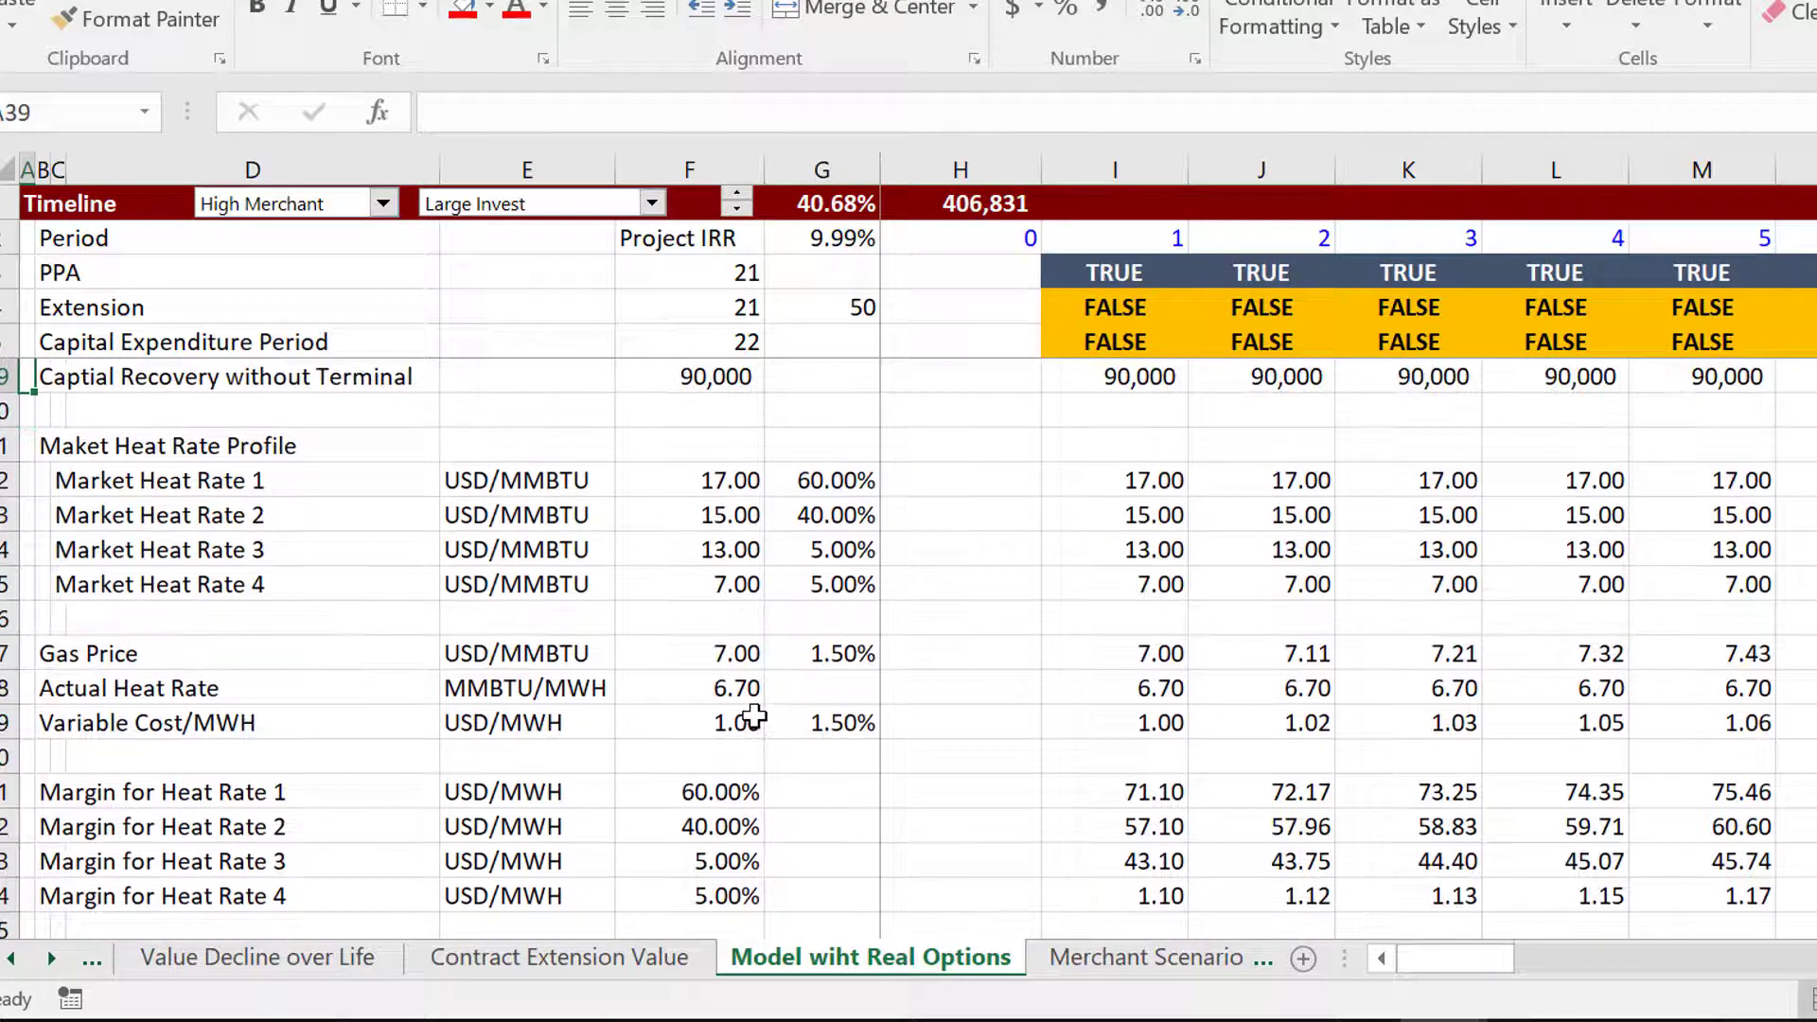
# Examine the Market Heat Rate 1 row, checking its period 1 formula and its probability formula.
pyautogui.press('Down')
pyautogui.press('Down')
pyautogui.press('Down')
pyautogui.press('Down')
pyautogui.press('Right')
pyautogui.press('Right')
pyautogui.press('Up')
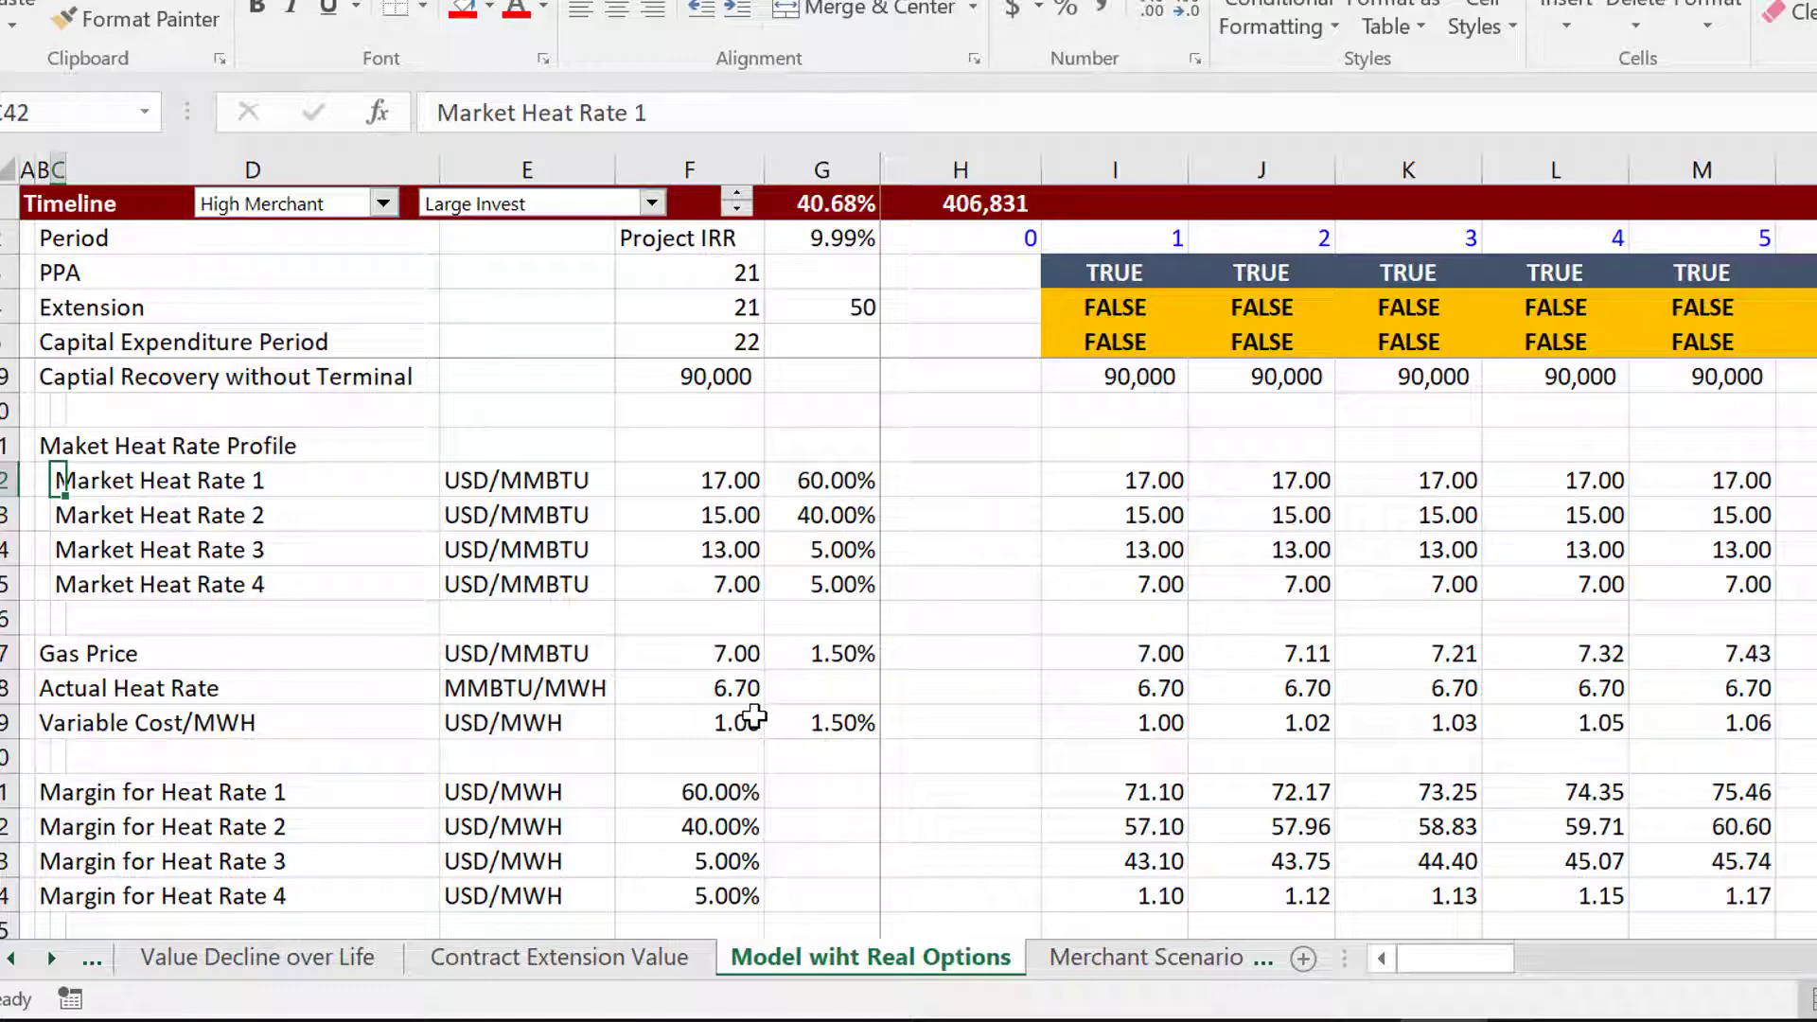
pyautogui.press('Right')
pyautogui.press('Right')
pyautogui.press('Right')
pyautogui.press('Right')
pyautogui.press('Right')
pyautogui.press('Right')
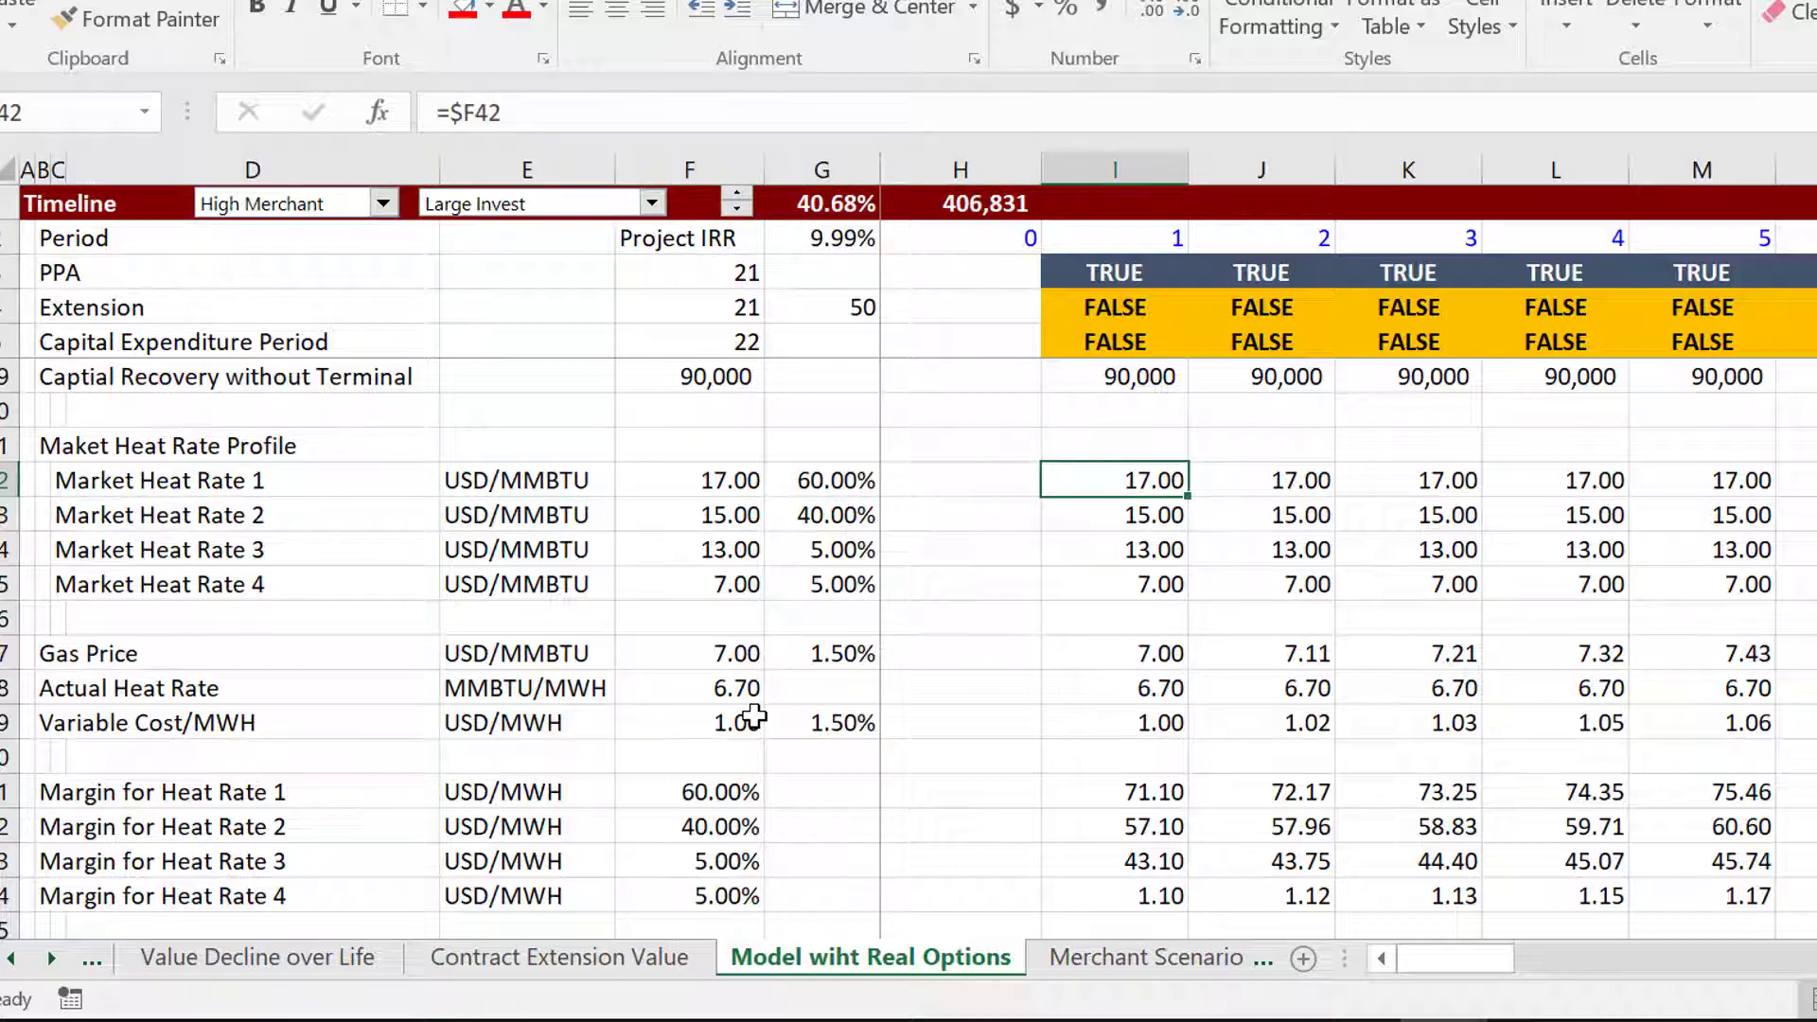
pyautogui.press('Left')
pyautogui.press('Left')
pyautogui.press('Left')
pyautogui.press('Right')
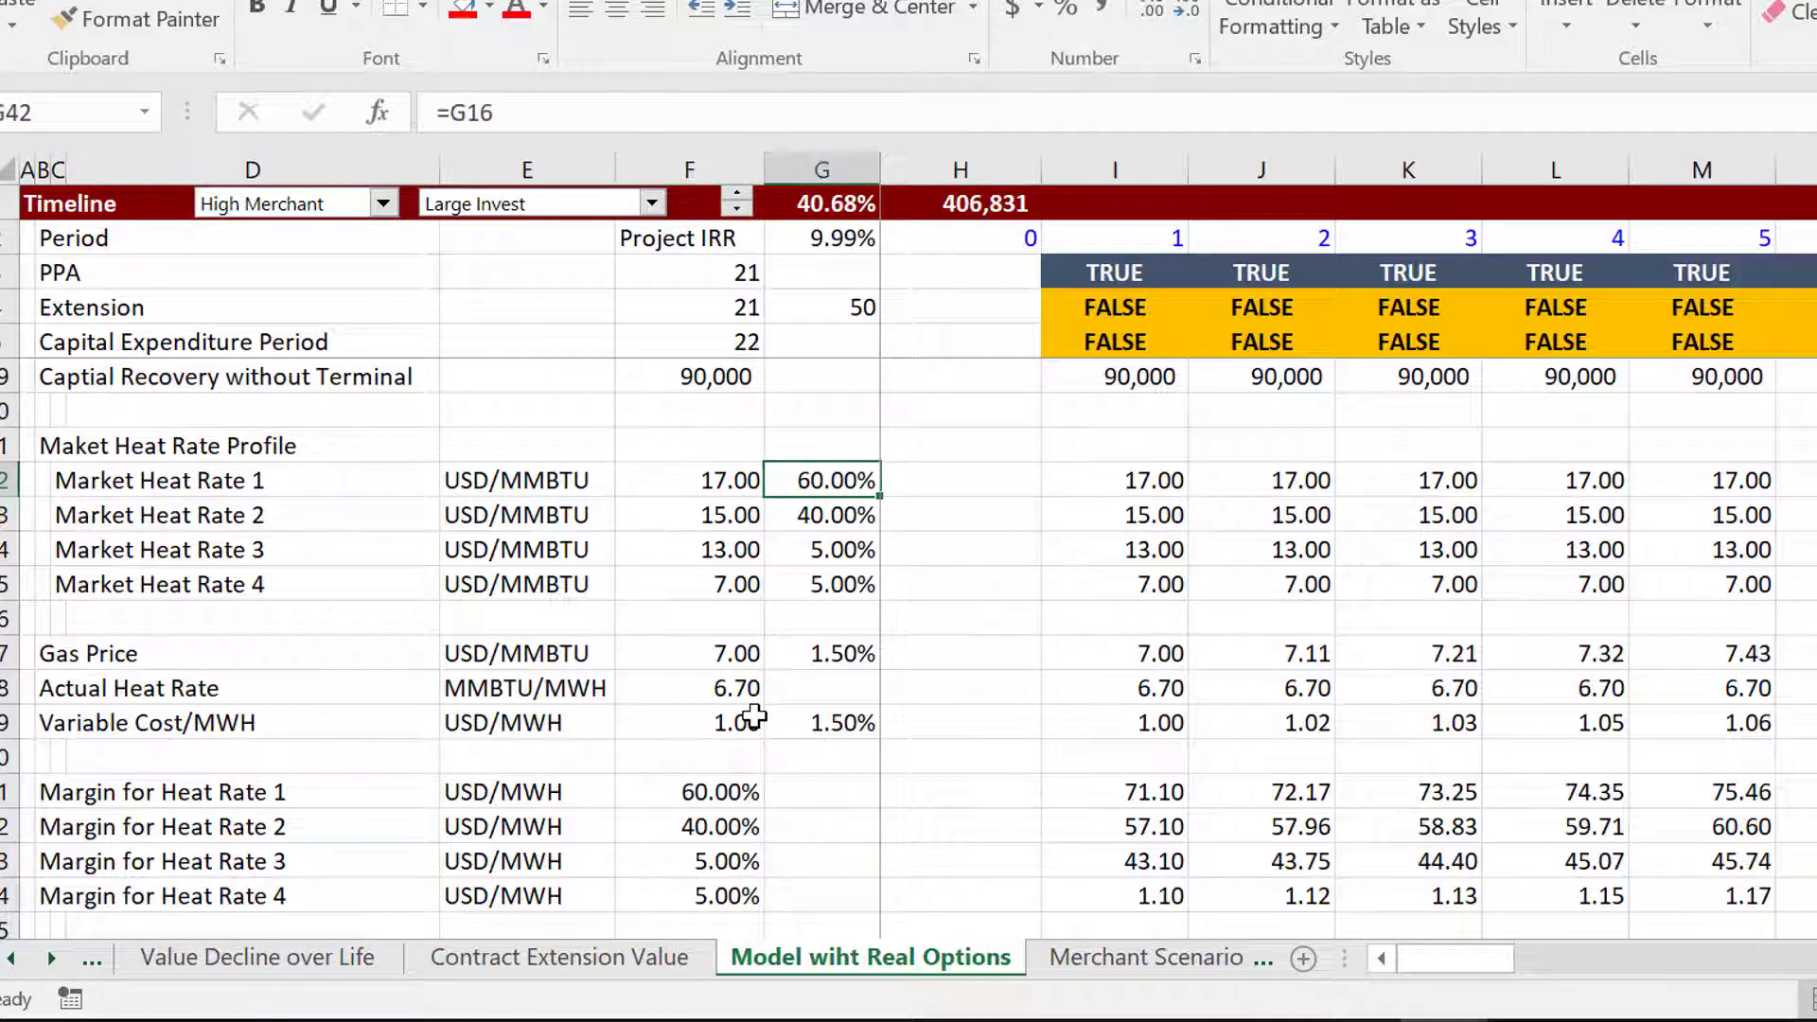
# Check the period 1 formulas of Market Heat Rates 1 through 4.
pyautogui.press('Right')
pyautogui.press('Right')
pyautogui.press('Down')
pyautogui.press('Down')
pyautogui.press('Up')
pyautogui.press('Up')
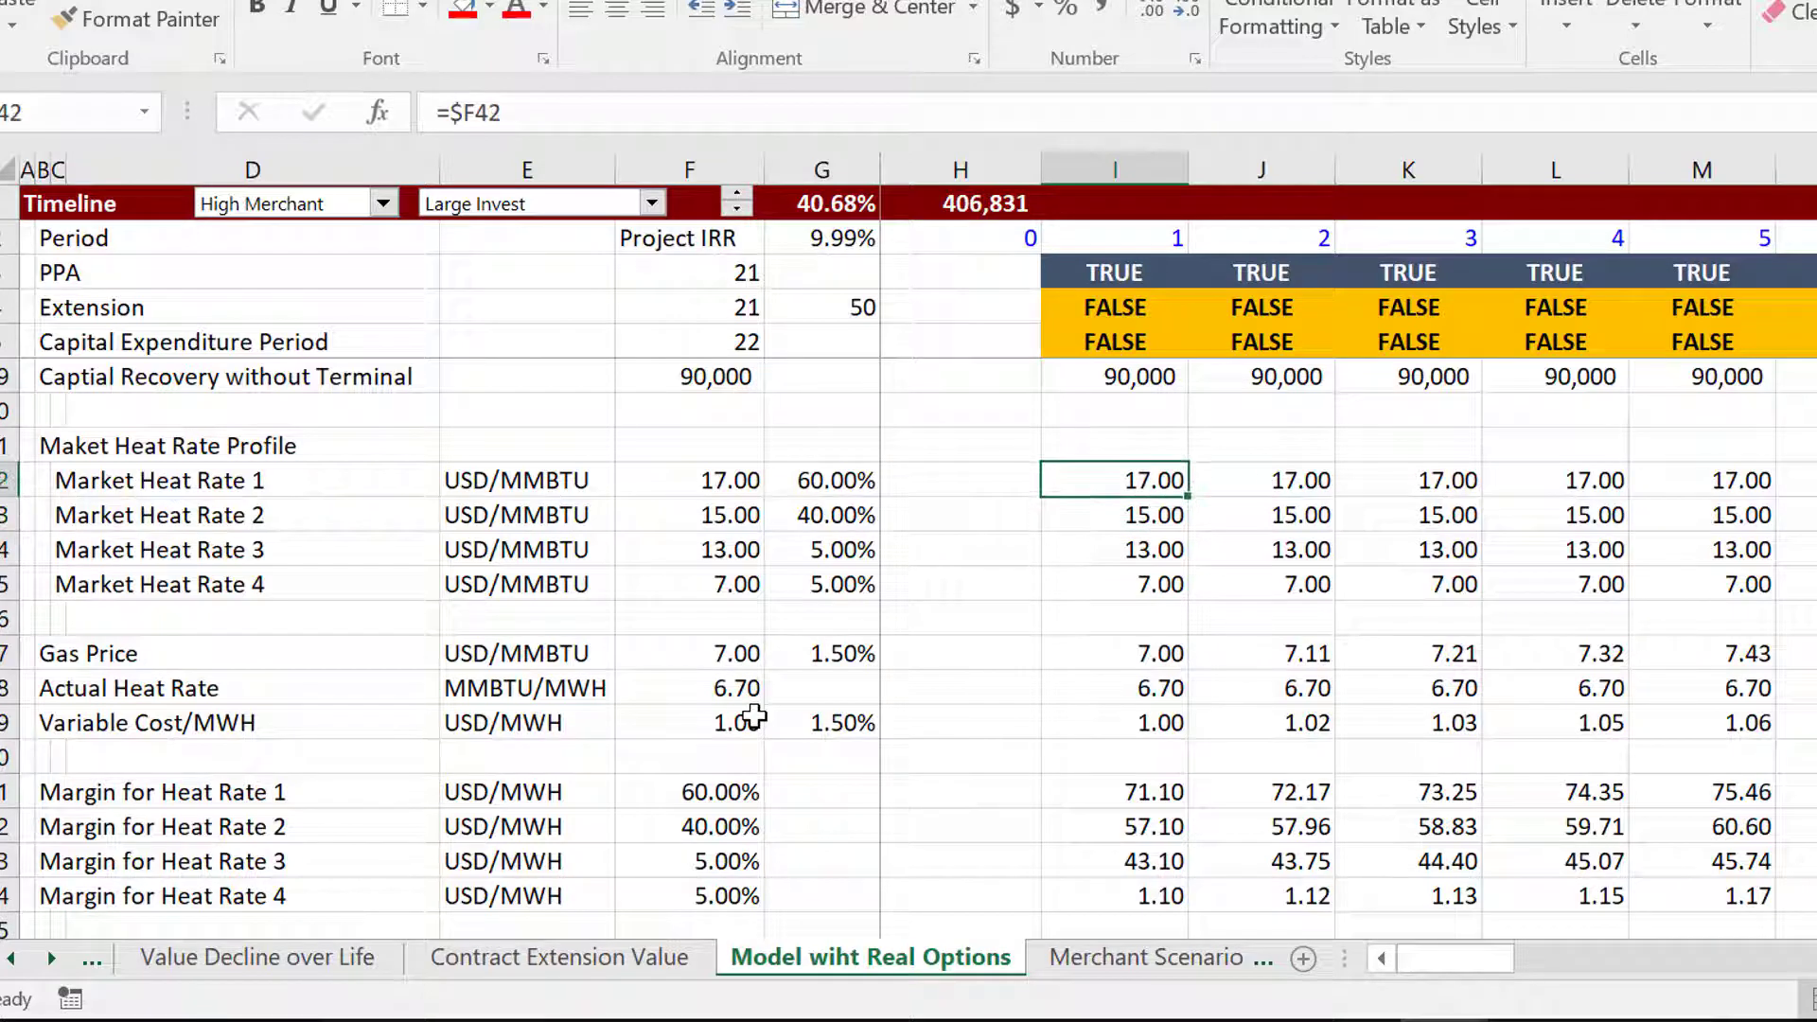
pyautogui.press('Down')
pyautogui.press('Down')
pyautogui.press('Down')
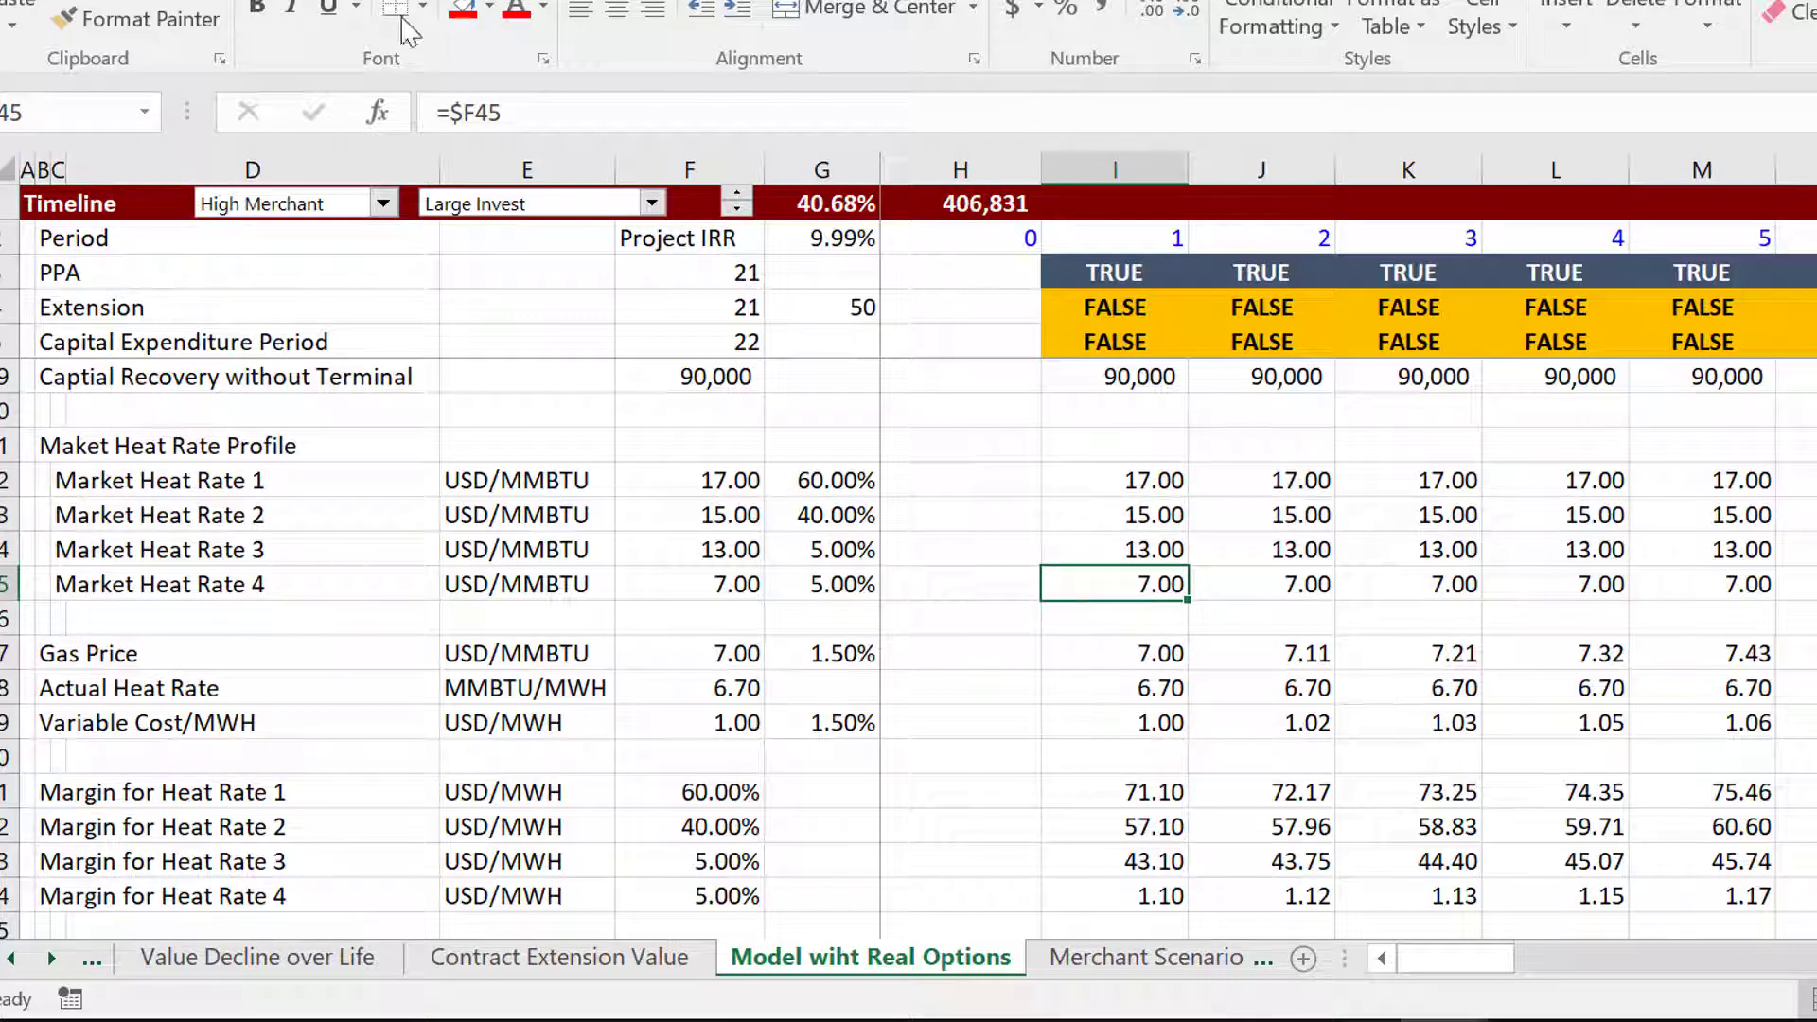
# Switch the merchant scenario to Base Merchant.
pyautogui.click(384, 231)
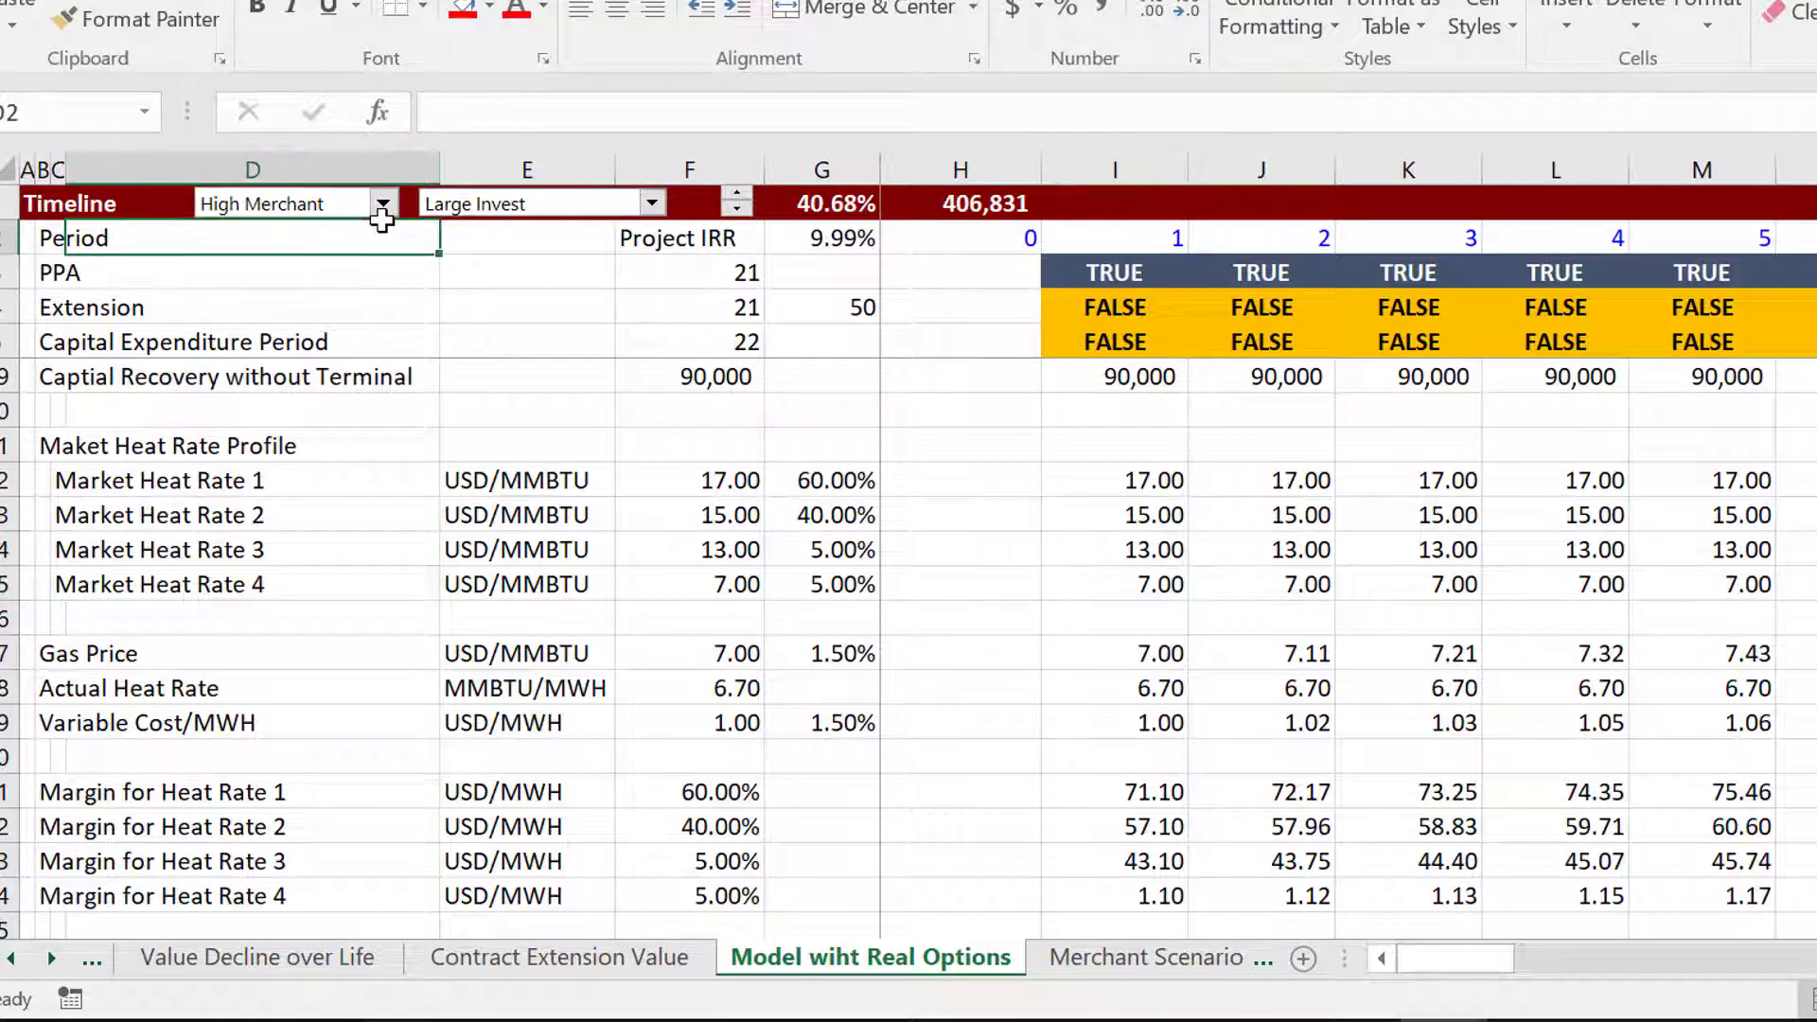
pyautogui.click(383, 204)
pyautogui.press('Down')
pyautogui.press('Return')
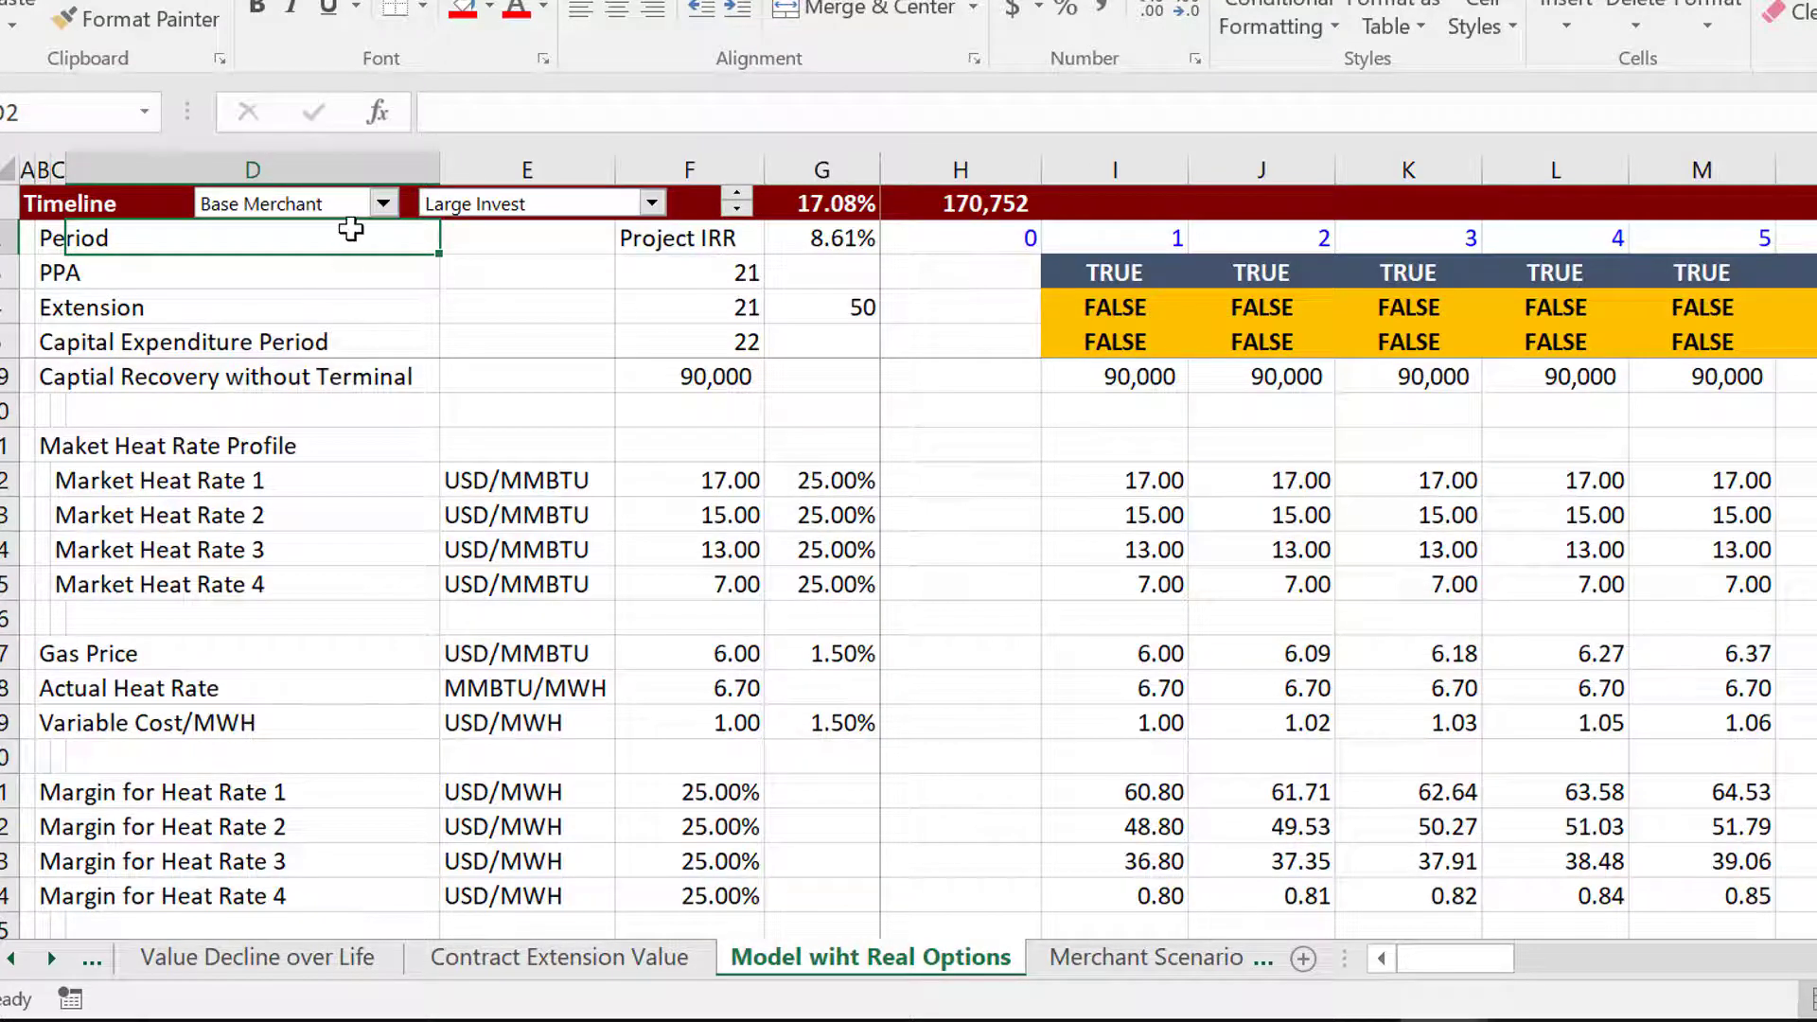
# Switch the merchant scenario to High Merchant.
pyautogui.click(383, 204)
pyautogui.press('Down')
pyautogui.press('Return')
# Check the period 1 formulas from Market Heat Rate 1 through Gas Price to Actual Heat Rate.
pyautogui.click(1076, 472)
pyautogui.press('Down')
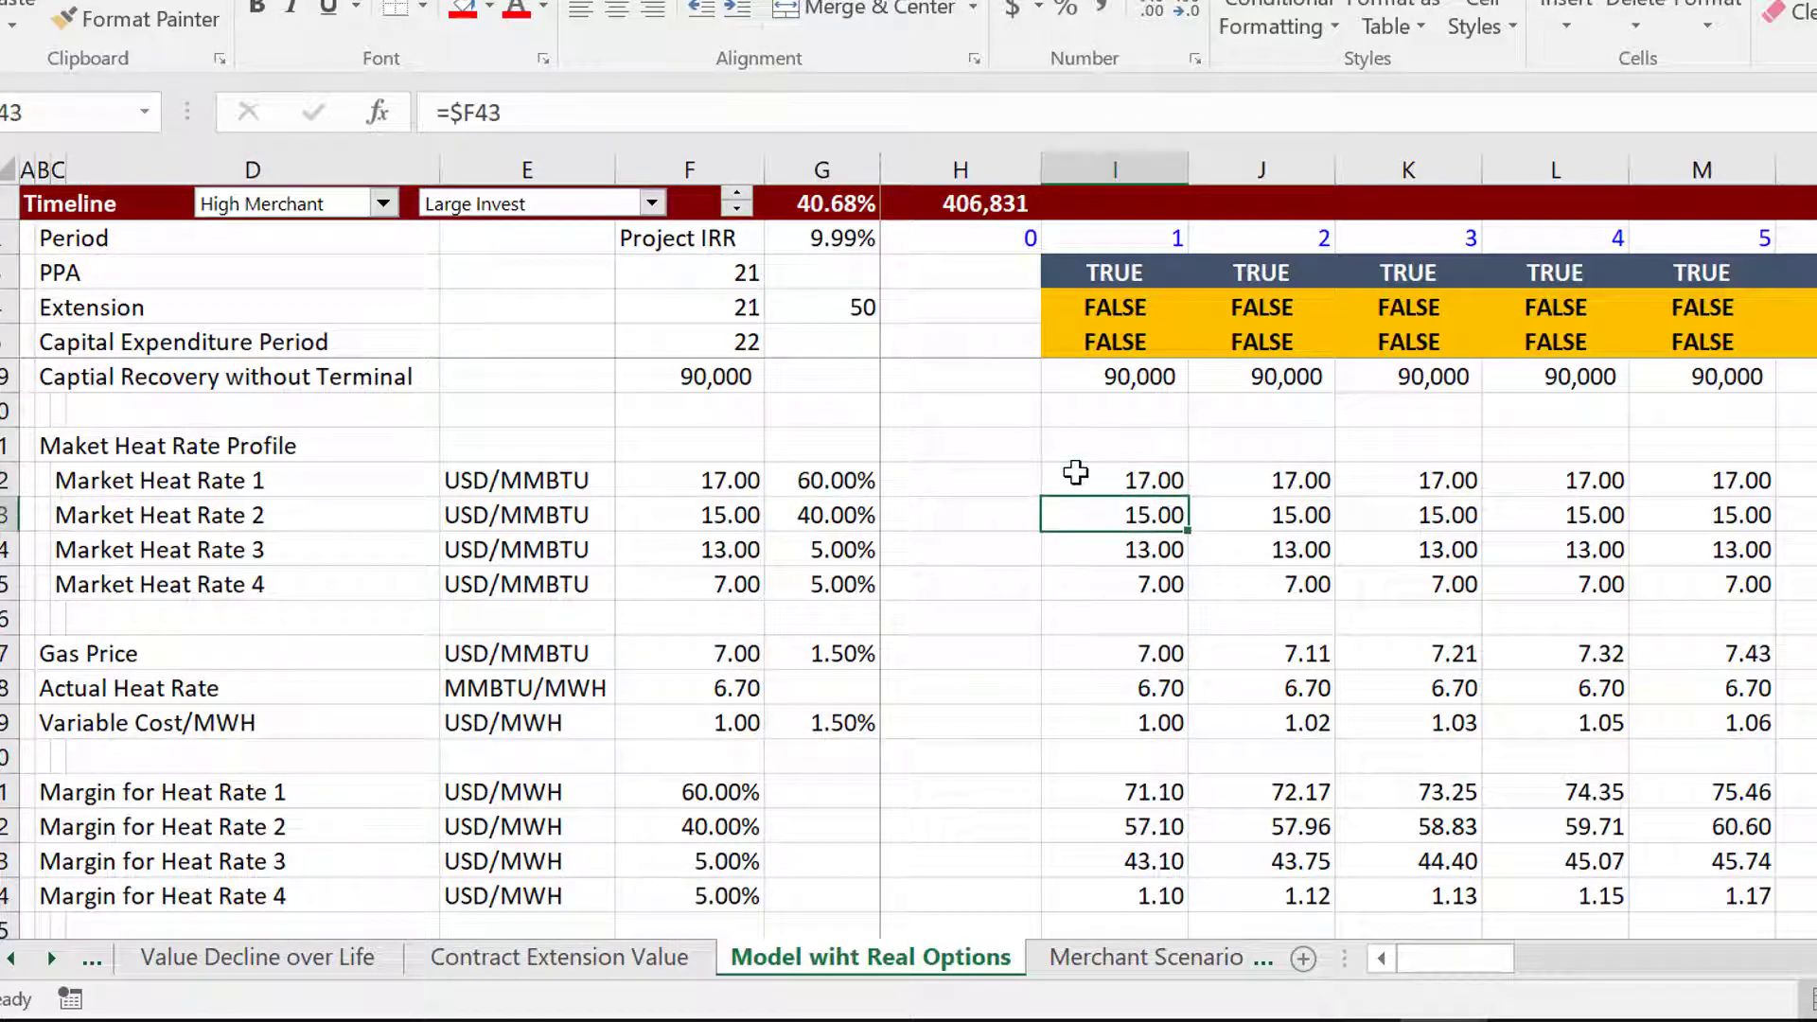
pyautogui.press('Down')
pyautogui.press('Down')
pyautogui.press('Down')
pyautogui.press('Down')
pyautogui.press('Down')
pyautogui.press('Up')
pyautogui.press('Down')
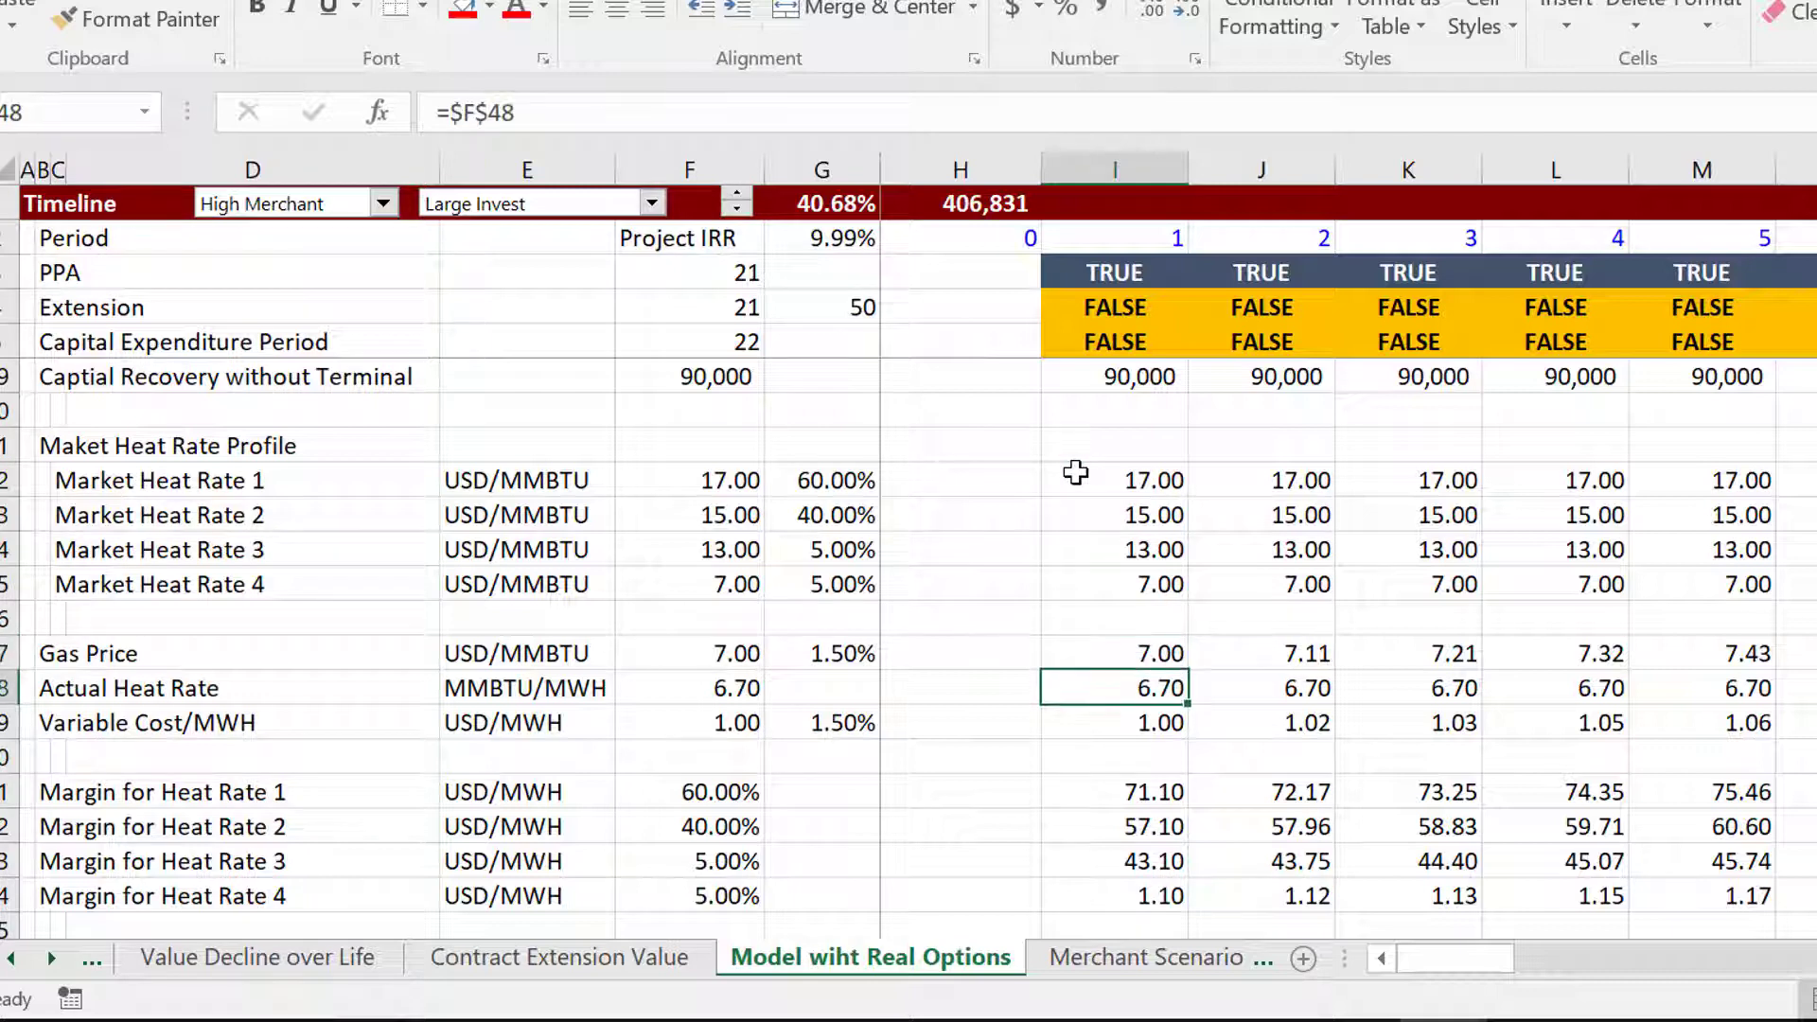
# Look over the period 1 variable cost, heat rate margin and Weighted Average Margin rows.
pyautogui.press('Down')
pyautogui.press('Down')
pyautogui.press('Down')
pyautogui.press('Down')
pyautogui.press('Down')
pyautogui.press('Down')
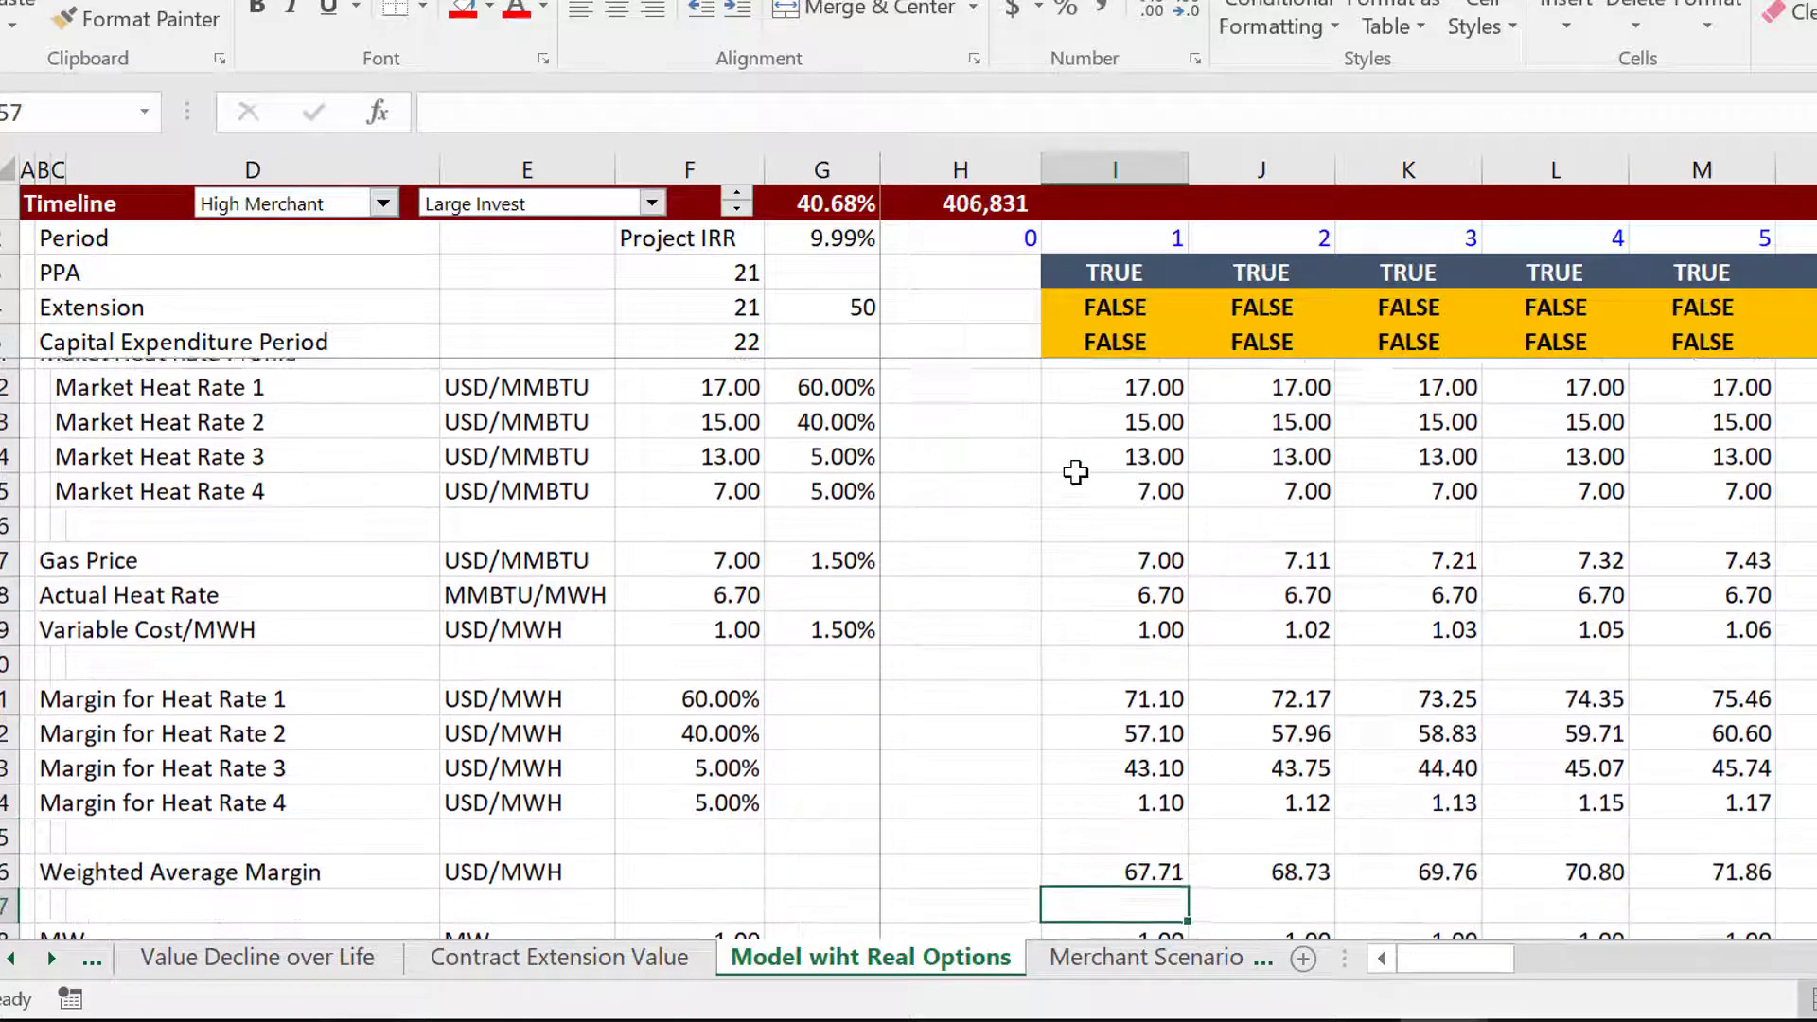
pyautogui.press('Up')
pyautogui.press('Up')
pyautogui.press('Up')
pyautogui.press('Up')
pyautogui.press('Up')
pyautogui.press('Up')
pyautogui.press('Up')
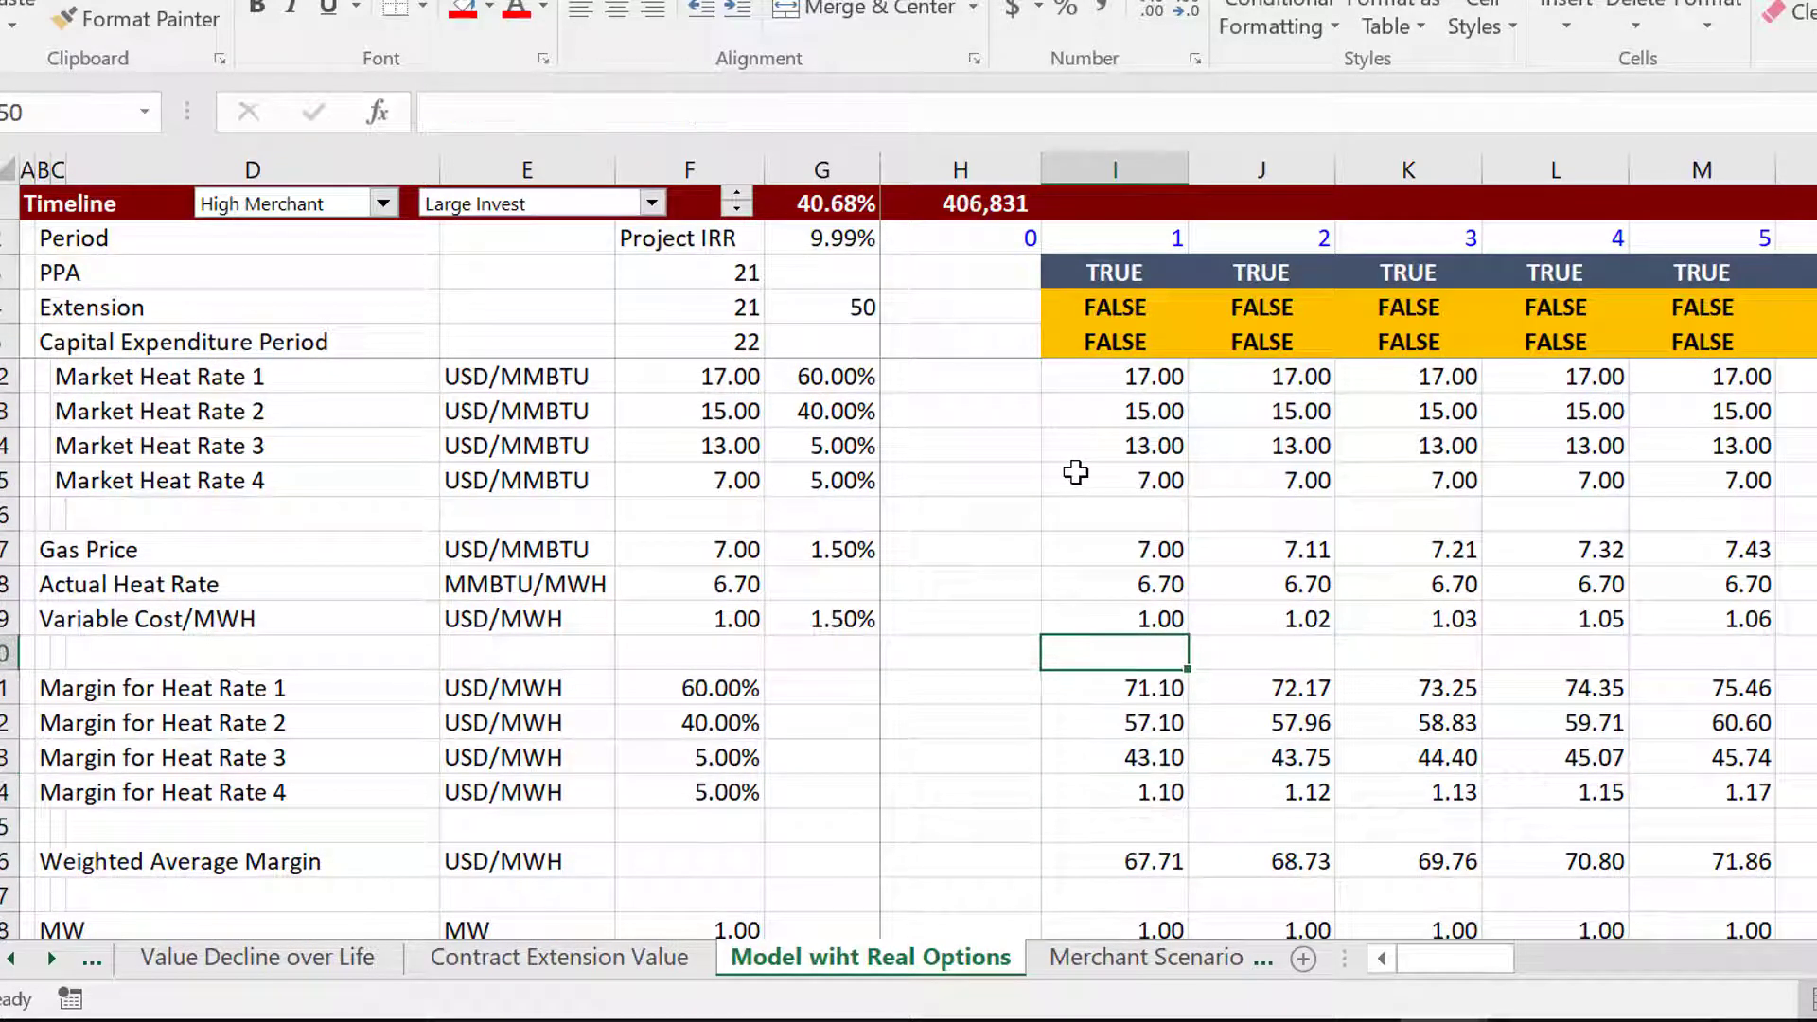
# Inspect the period 1 formula of Margin for Heat Rate 1 and its referenced cells.
pyautogui.press('Down')
pyautogui.press('F2')
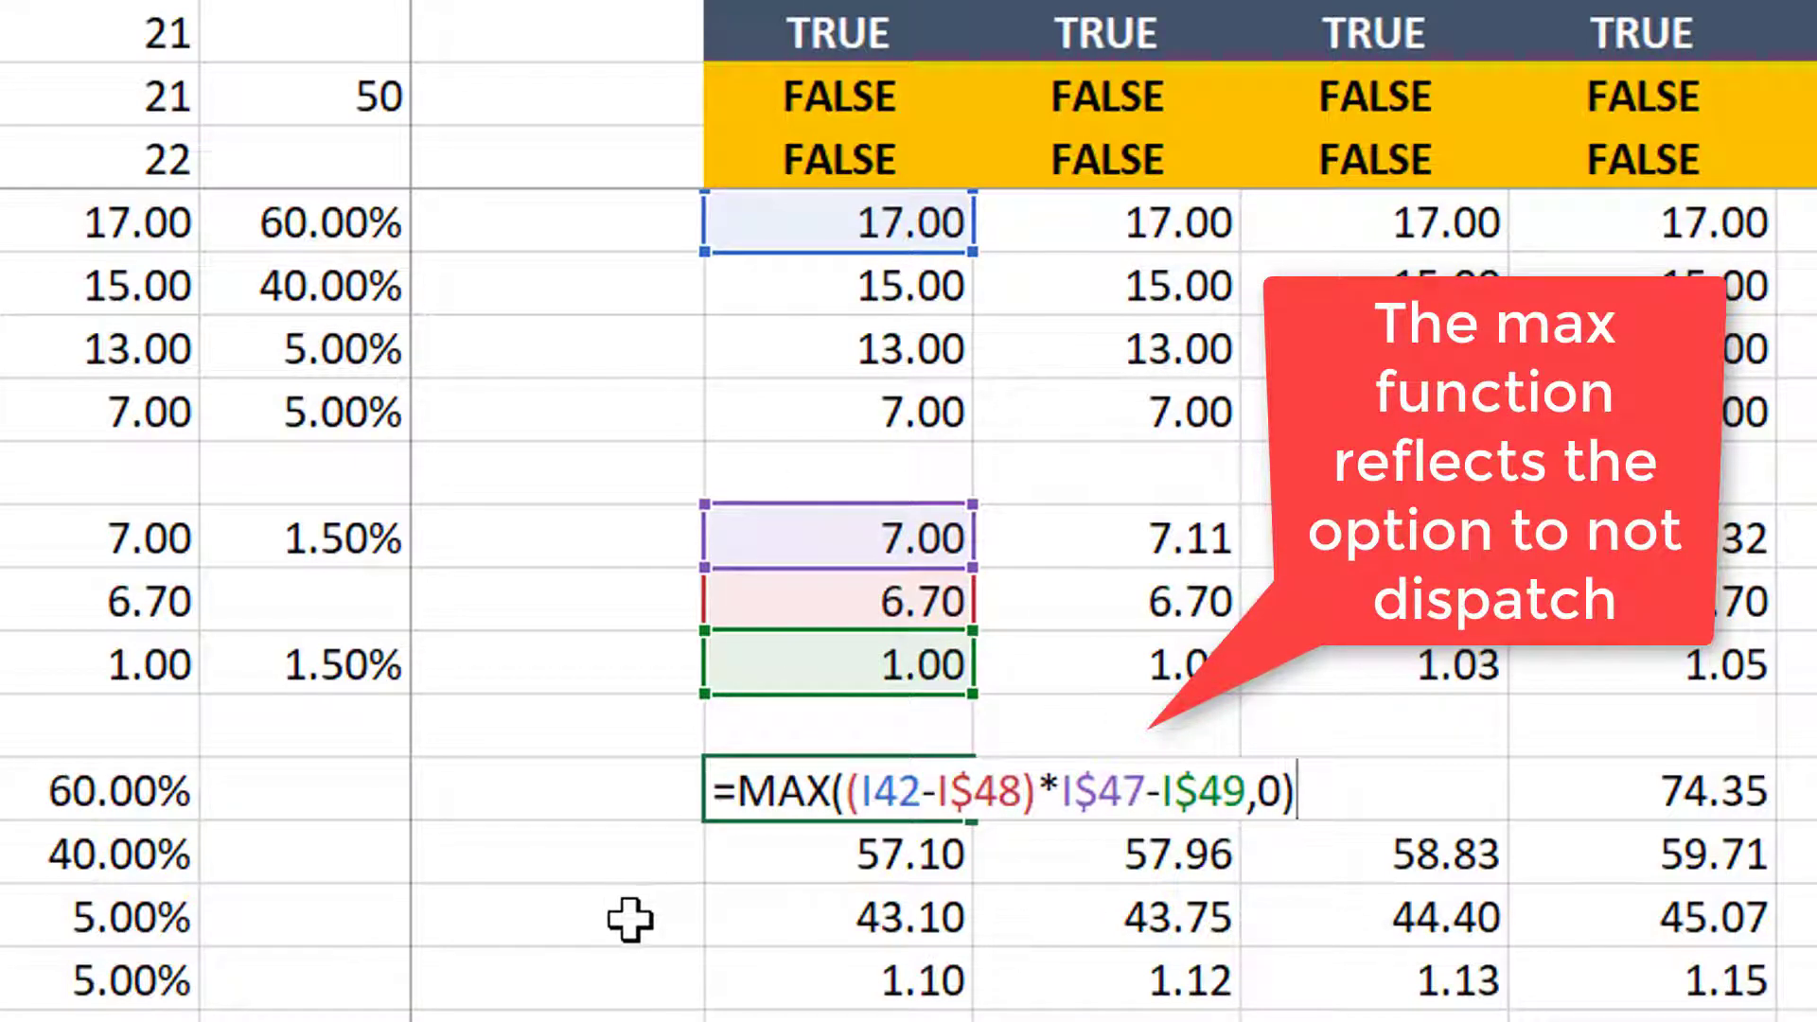
pyautogui.press('Return')
pyautogui.press('Up')
pyautogui.press('Left')
pyautogui.press('Right')
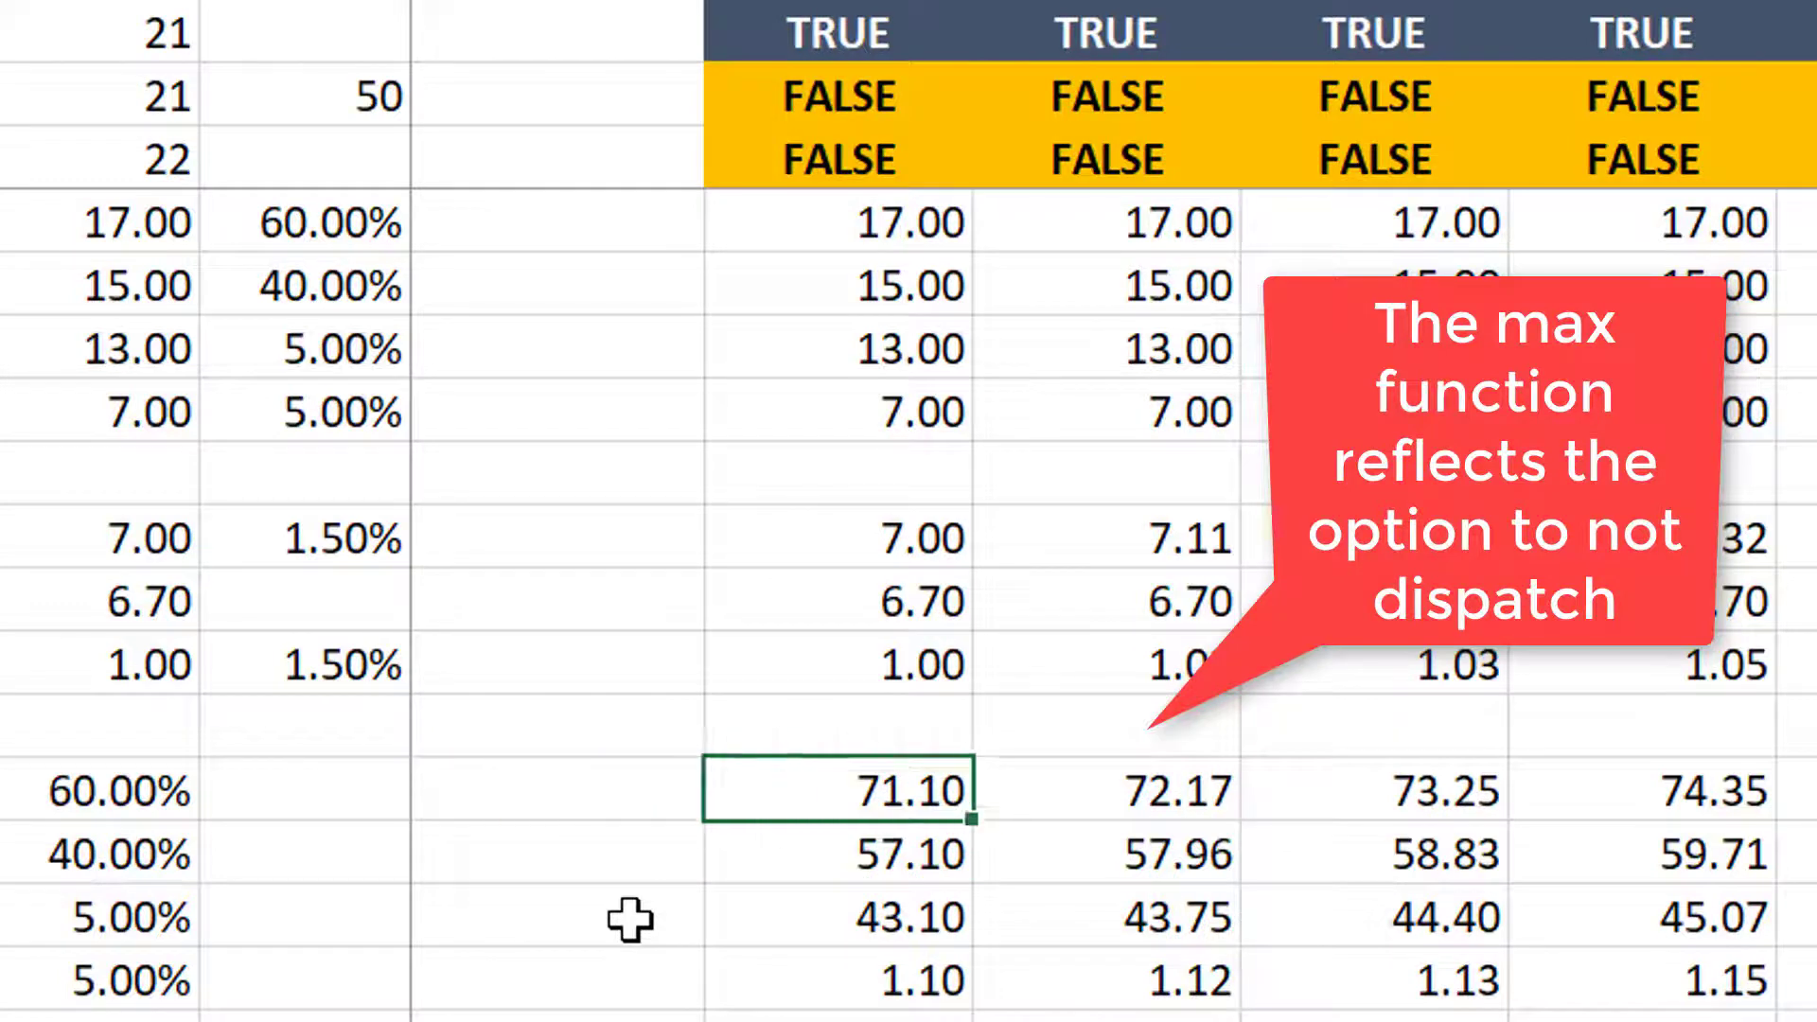
# Review the period 1 margins for Heat Rates 1 through 4.
pyautogui.press('Down')
pyautogui.press('Down')
pyautogui.press('Down')
pyautogui.press('Up')
pyautogui.press('Up')
pyautogui.press('Up')
# Check the probability formulas beside the Margin for Heat Rate 1 through 4 labels.
pyautogui.press('Left')
pyautogui.press('Left')
pyautogui.press('Left')
pyautogui.press('Right')
pyautogui.press('Right')
pyautogui.press('Right')
pyautogui.press('Down')
pyautogui.press('Left')
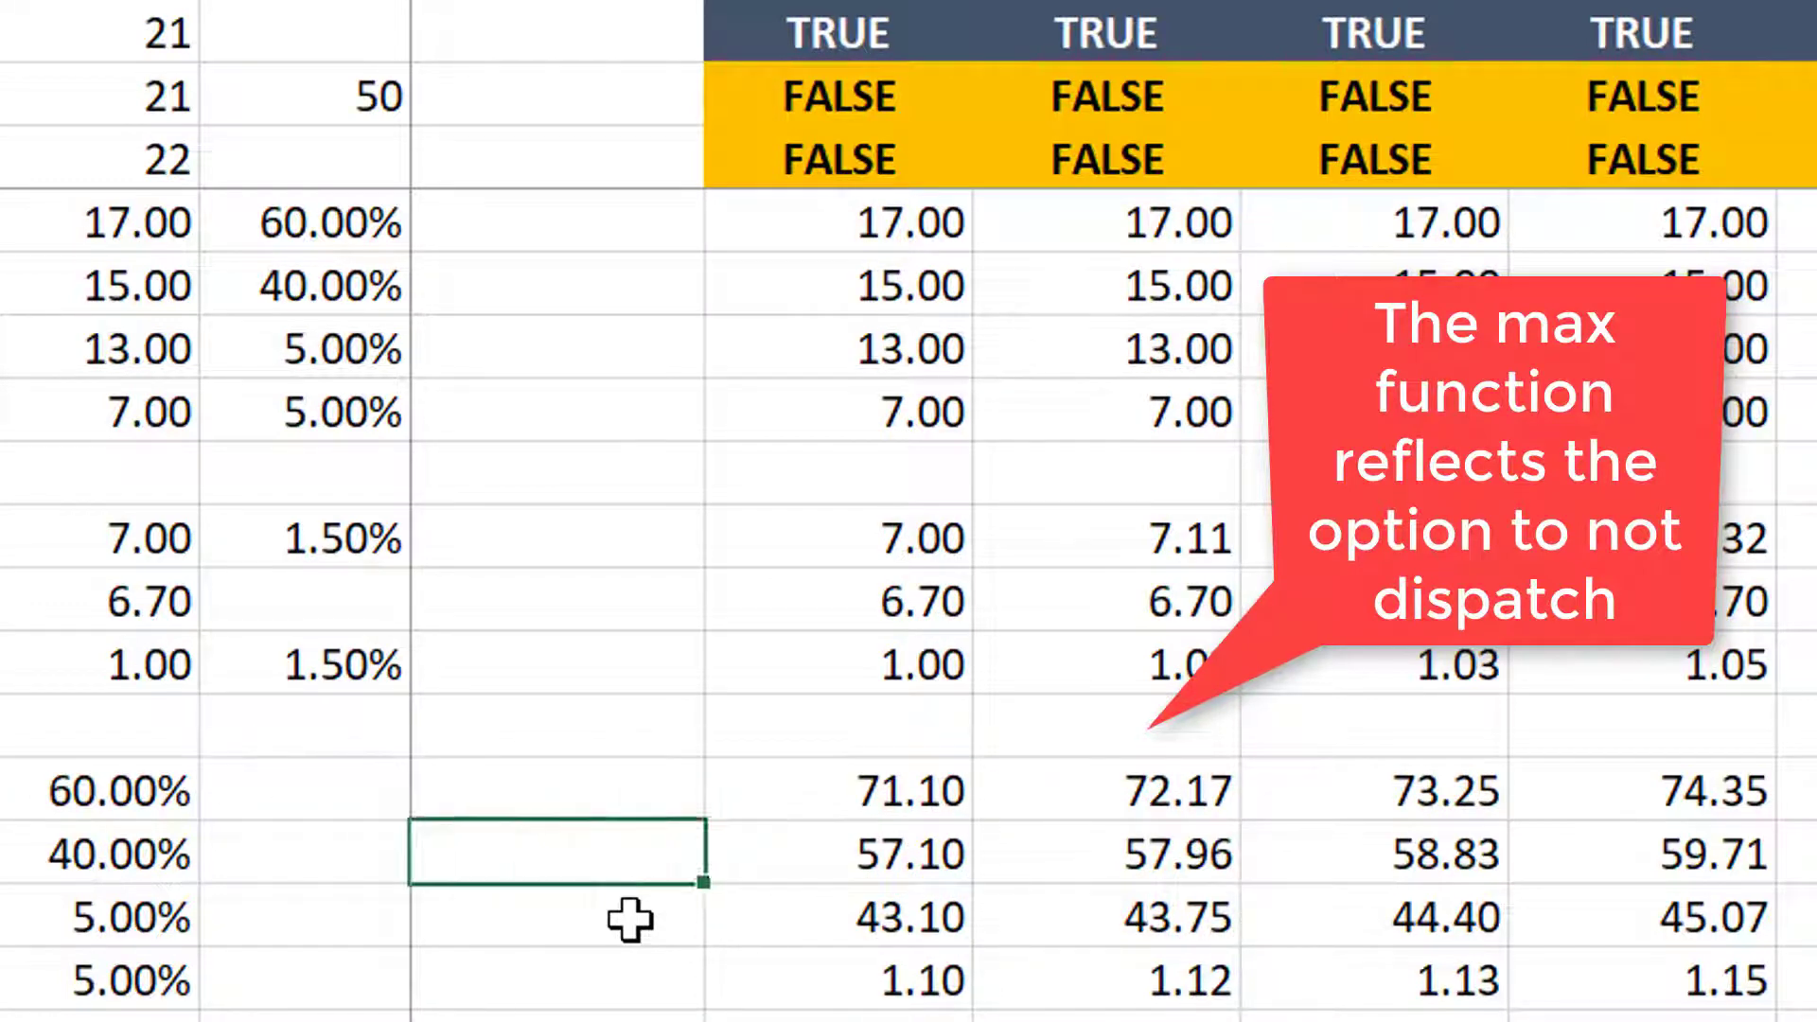
pyautogui.press('Left')
pyautogui.press('Left')
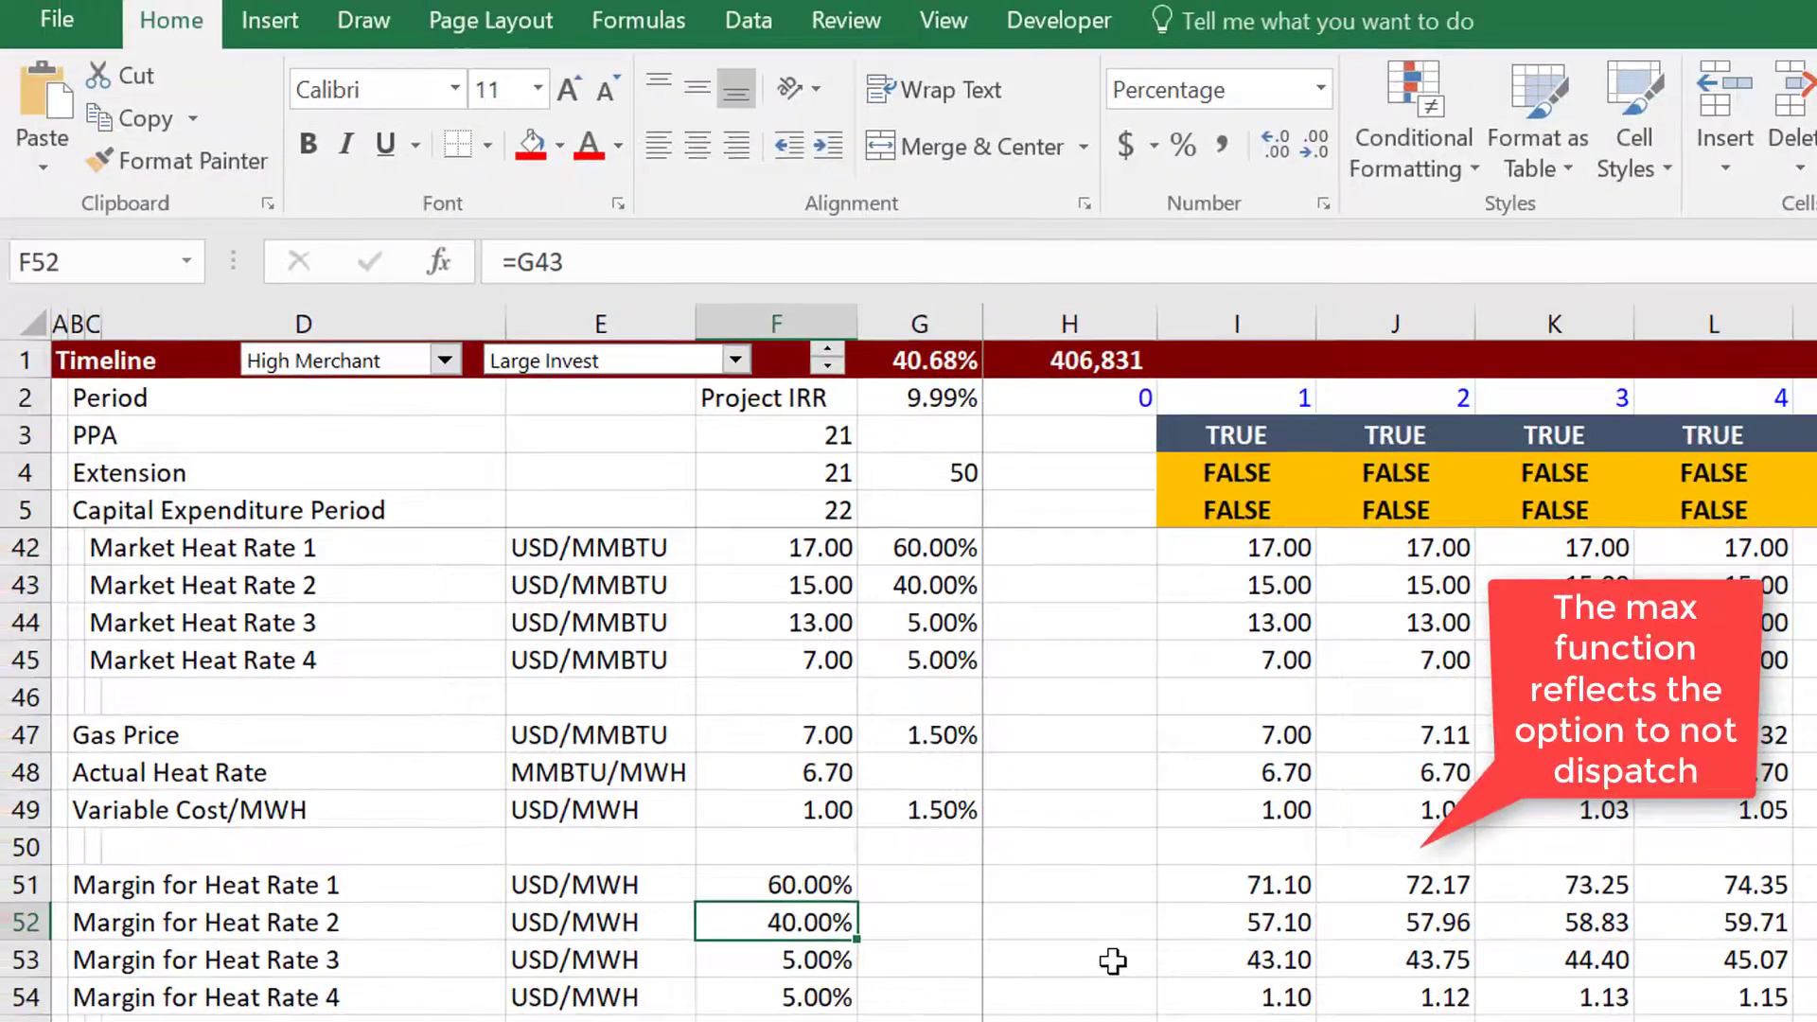
pyautogui.press('Down')
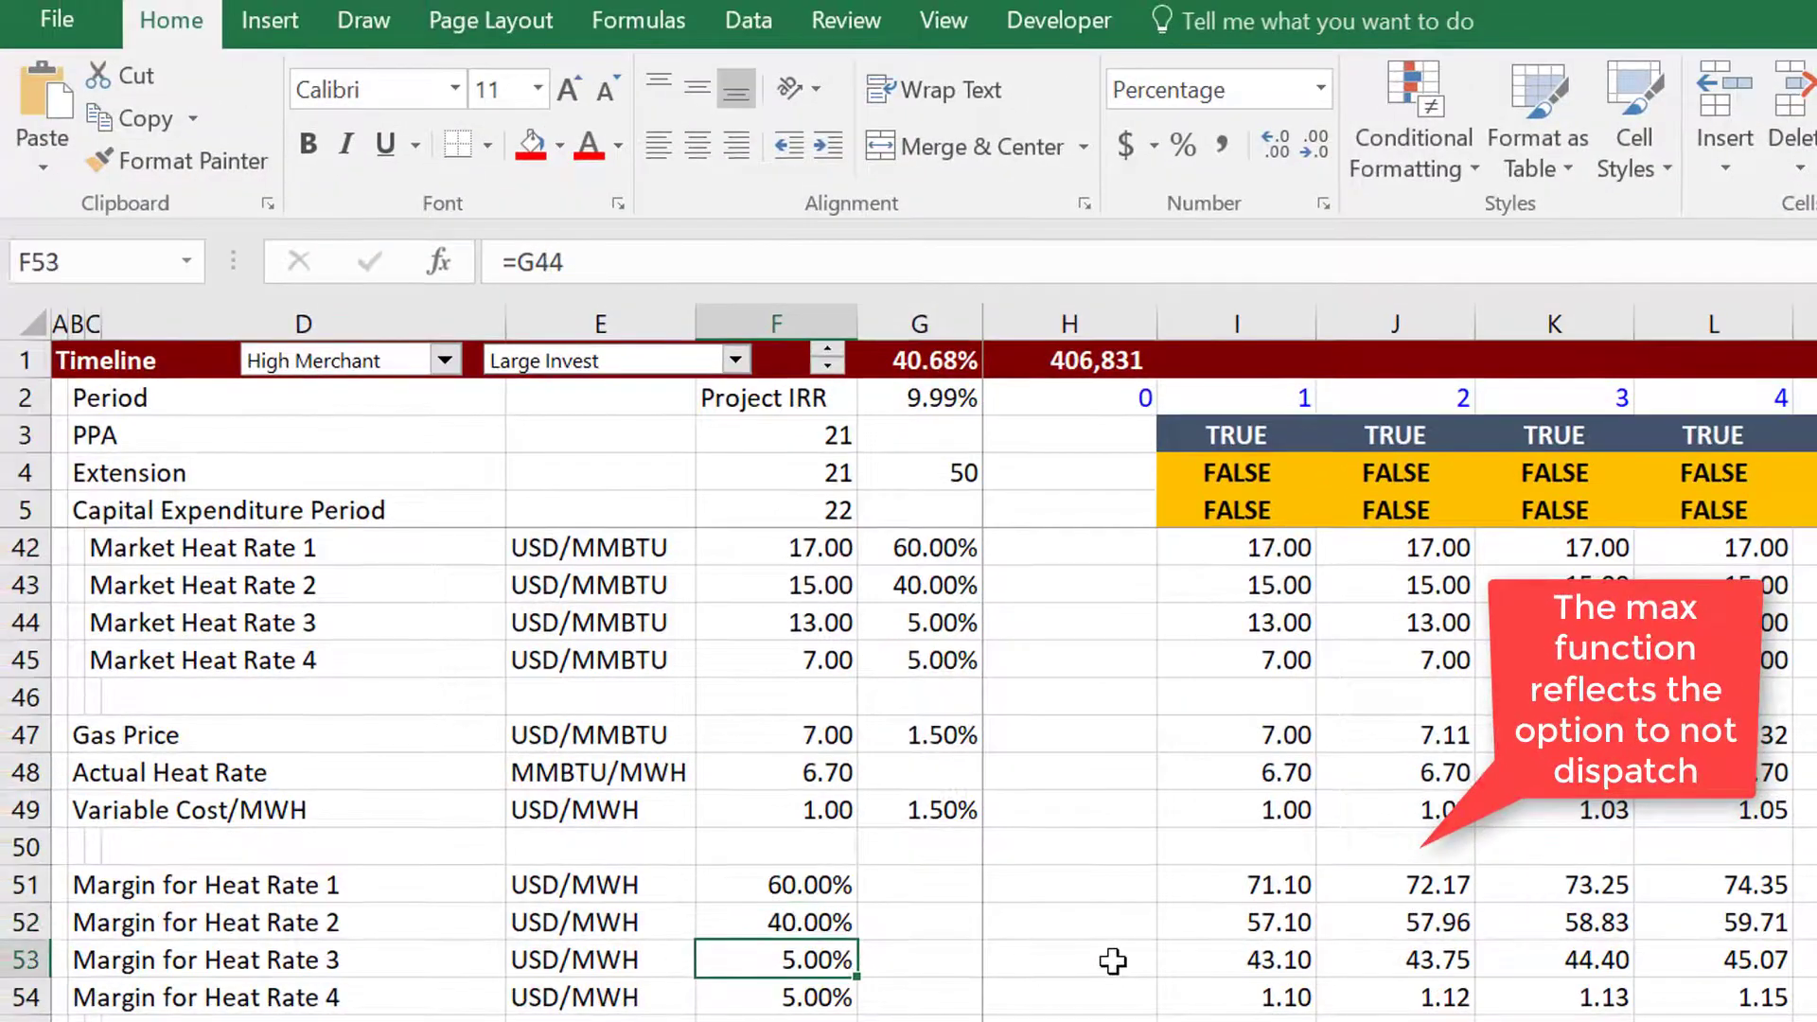
pyautogui.press('Down')
pyautogui.press('Up')
pyautogui.press('Up')
pyautogui.press('Up')
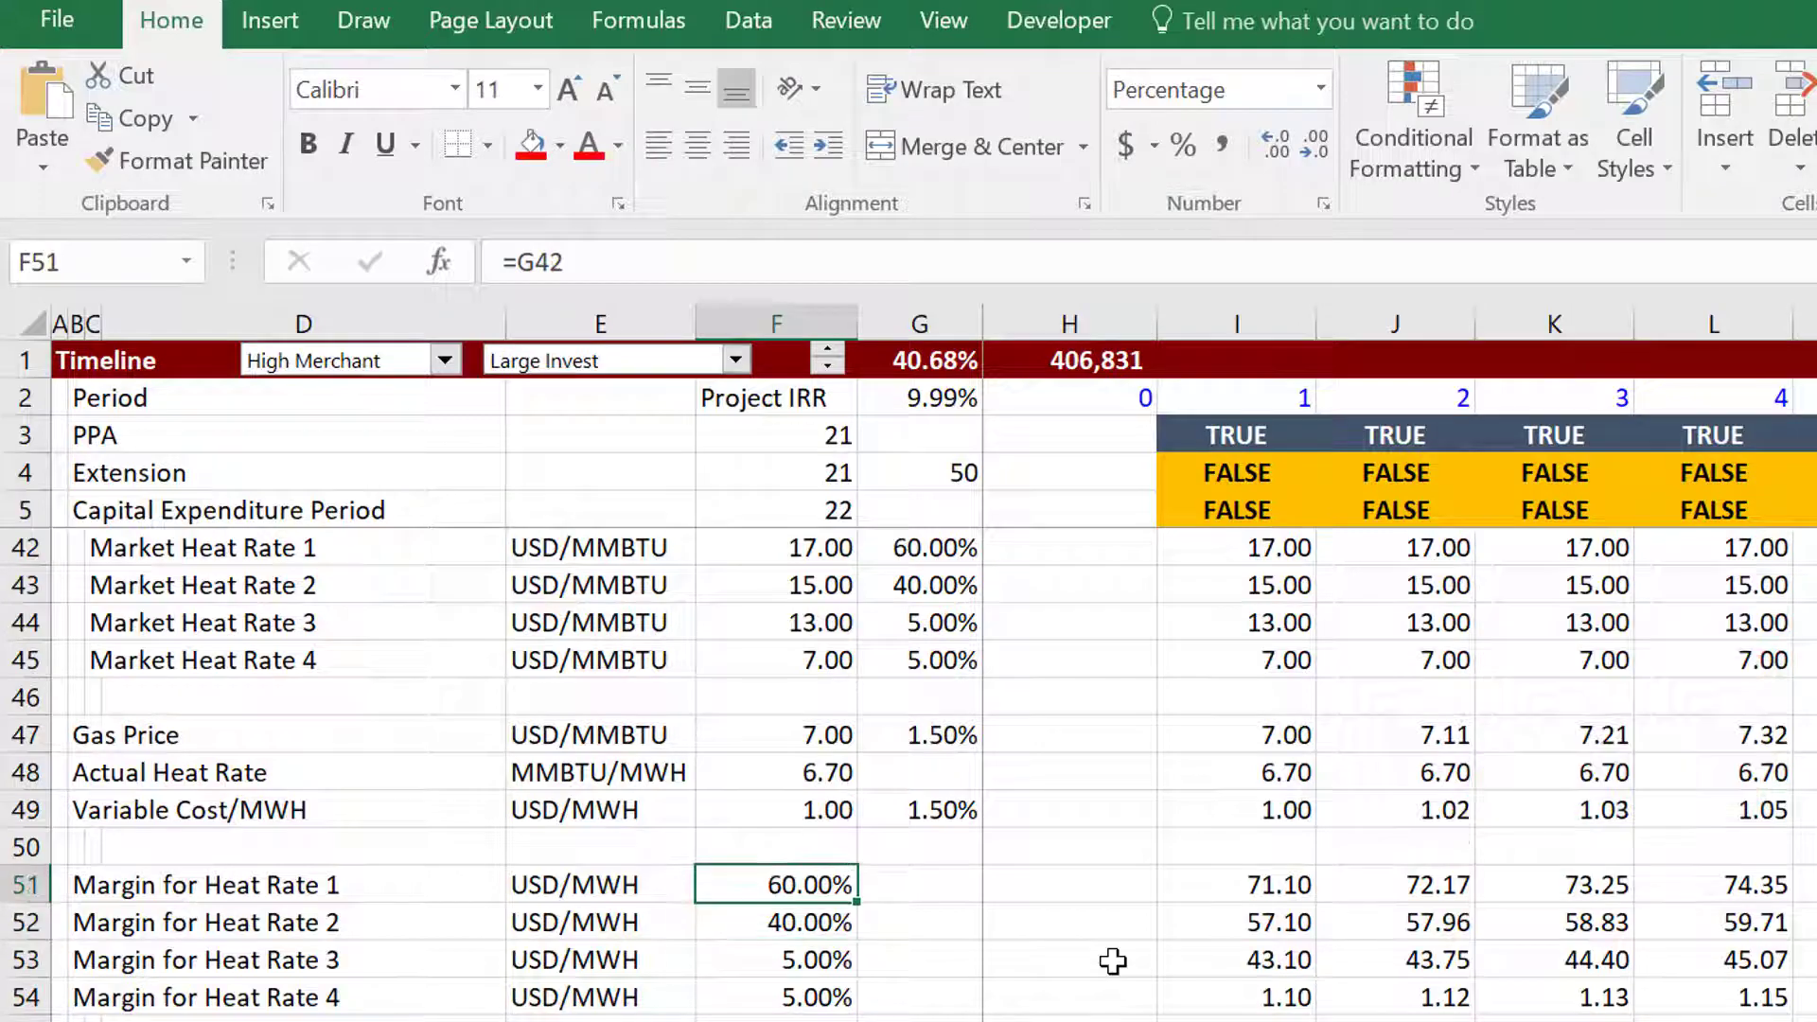
pyautogui.press('Down')
pyautogui.press('Down')
pyautogui.press('Up')
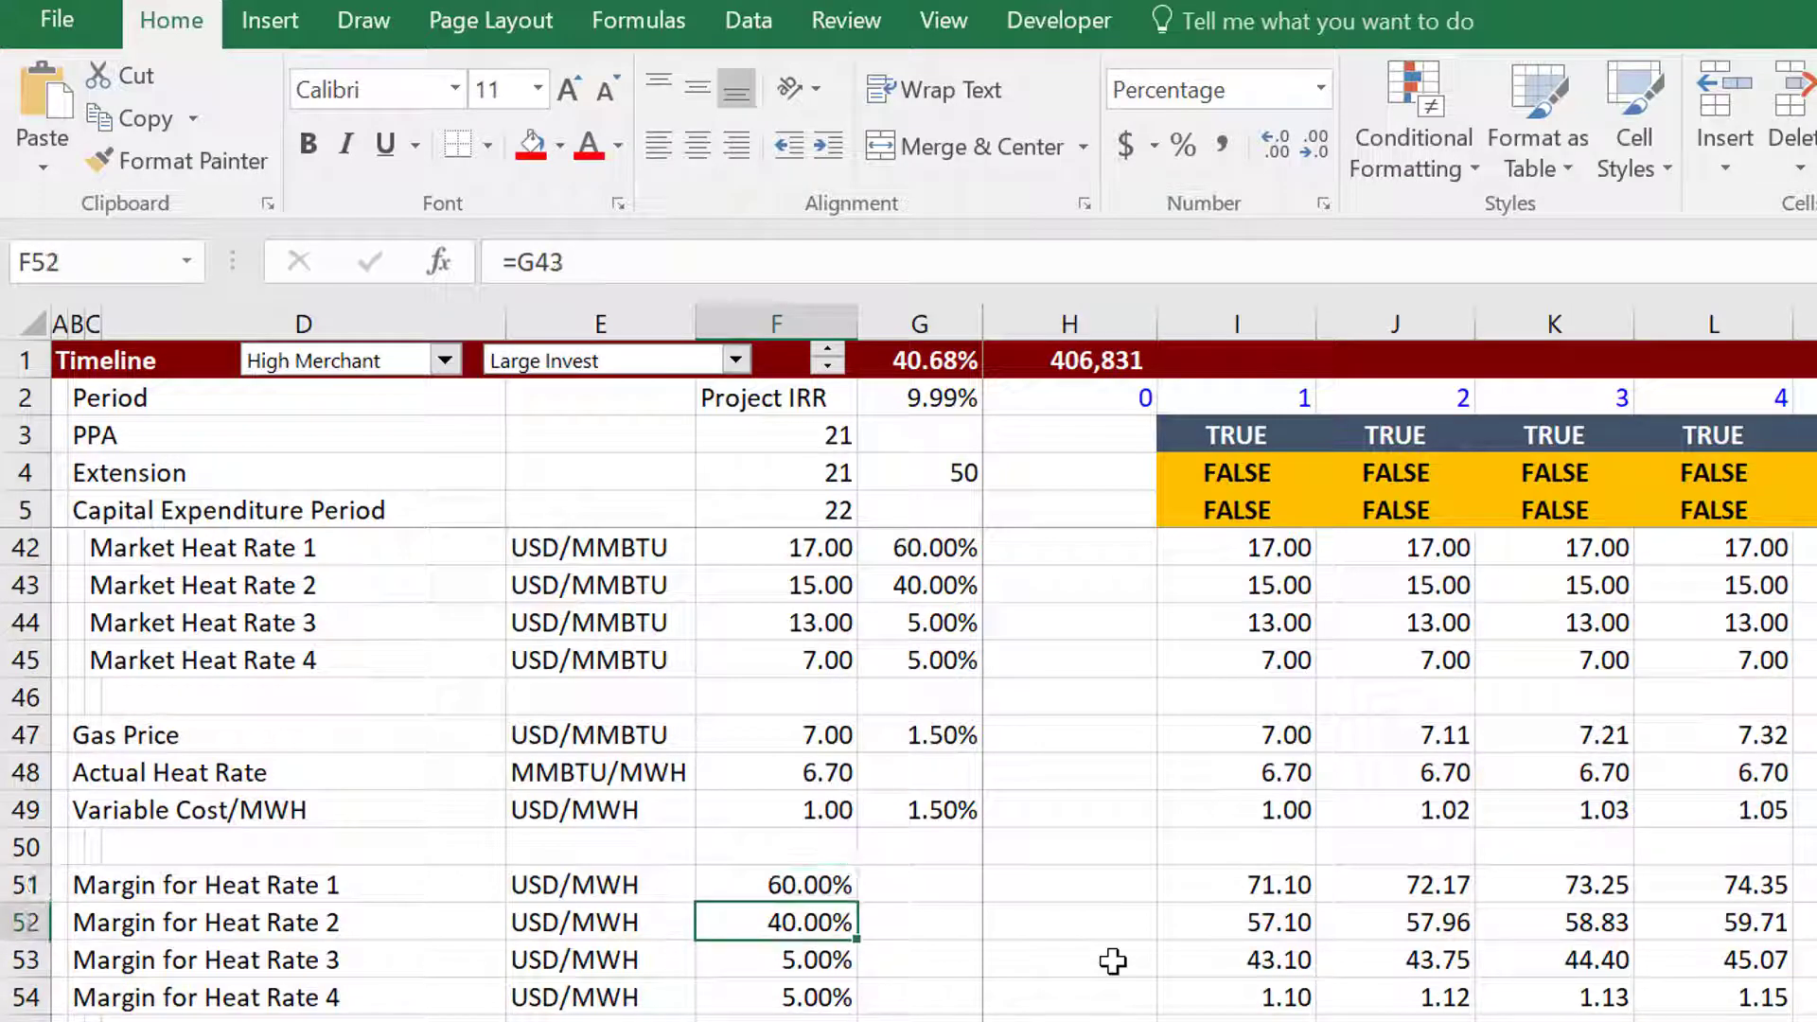
# Go up to the High Merchant probability for the 17.00 heat rate in the merchant scenario inputs.
pyautogui.press('pageup')
pyautogui.press('Up')
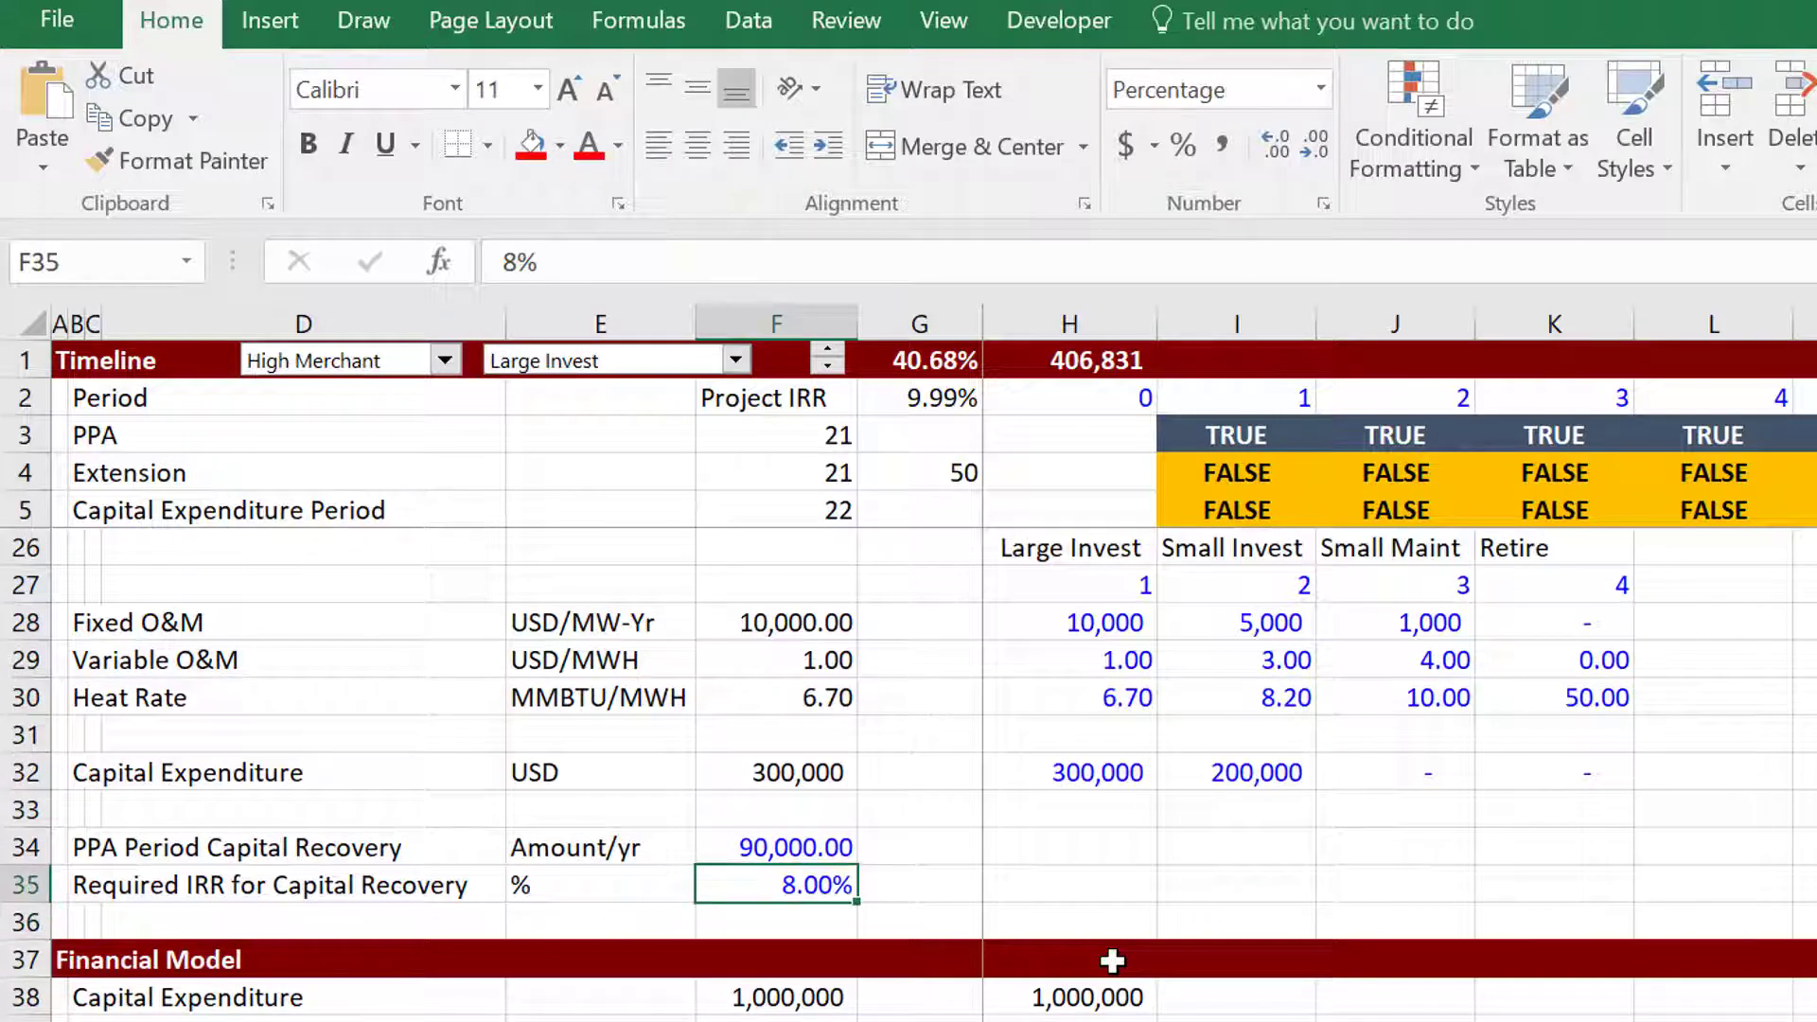
pyautogui.press('pageup')
pyautogui.press('Up')
pyautogui.press('Up')
pyautogui.press('Up')
pyautogui.press('Right')
pyautogui.press('Right')
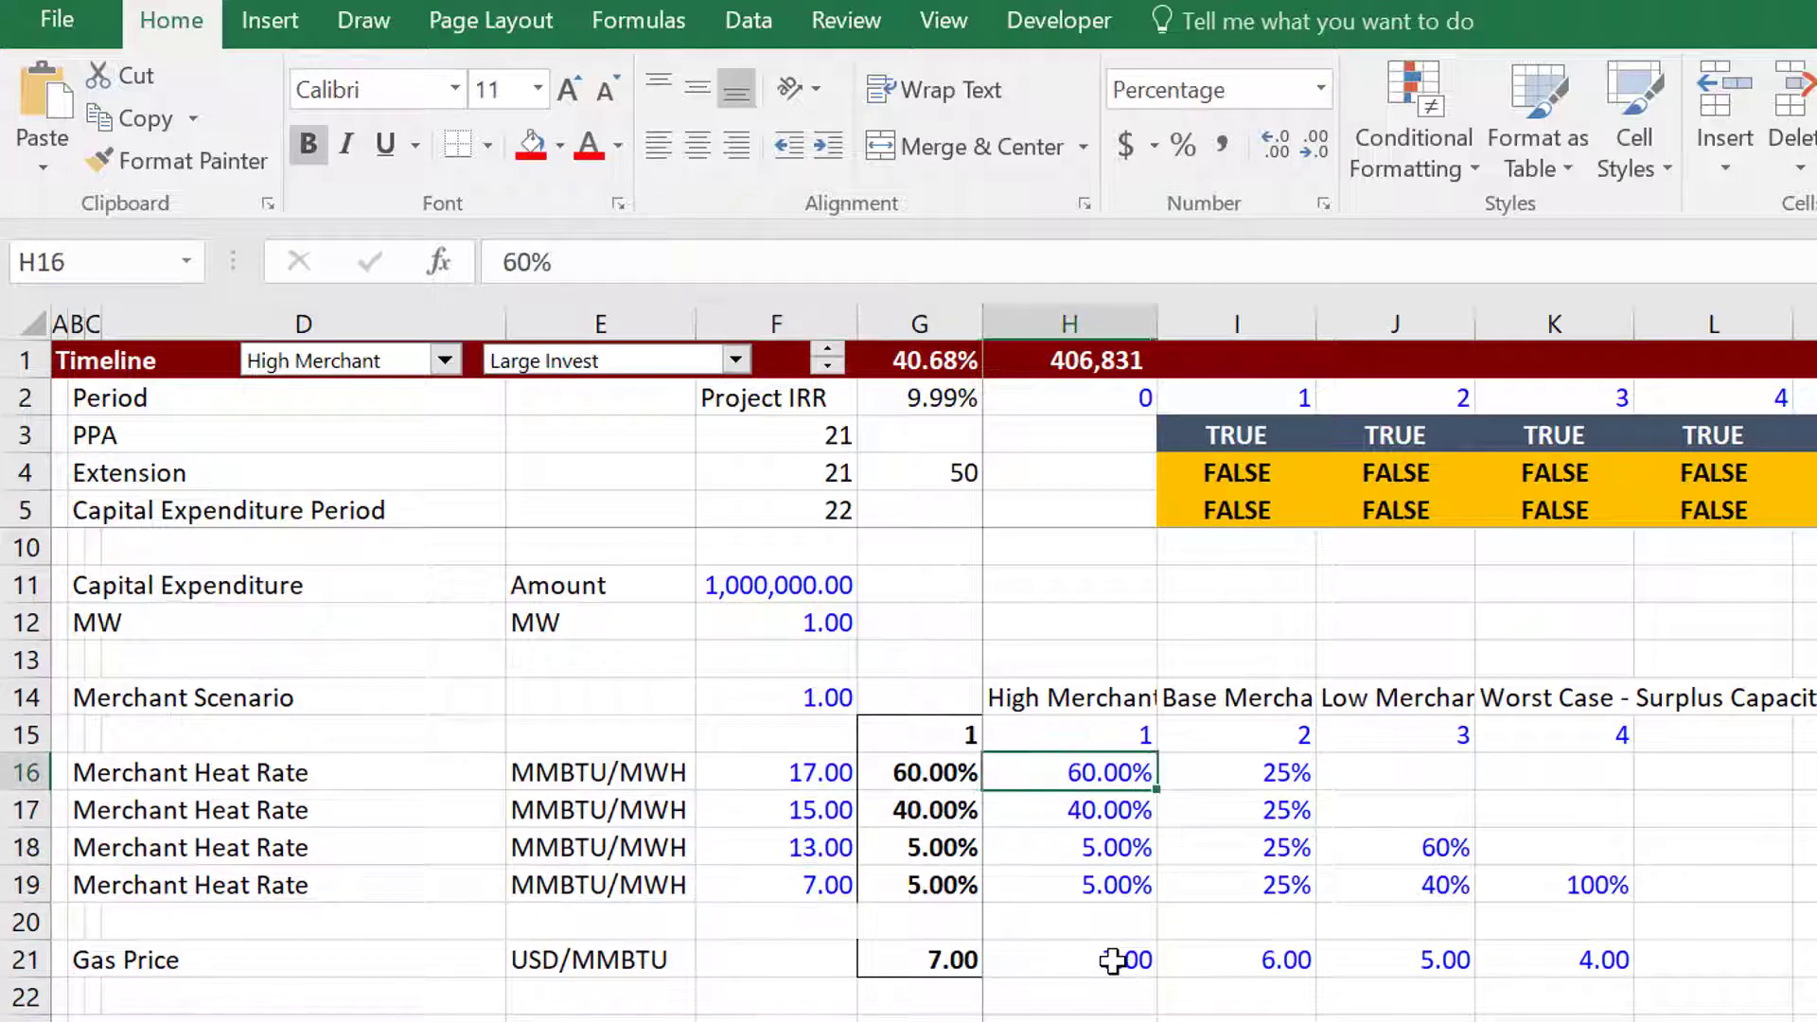
pyautogui.press('Left')
pyautogui.write('50')
pyautogui.press('Escape')
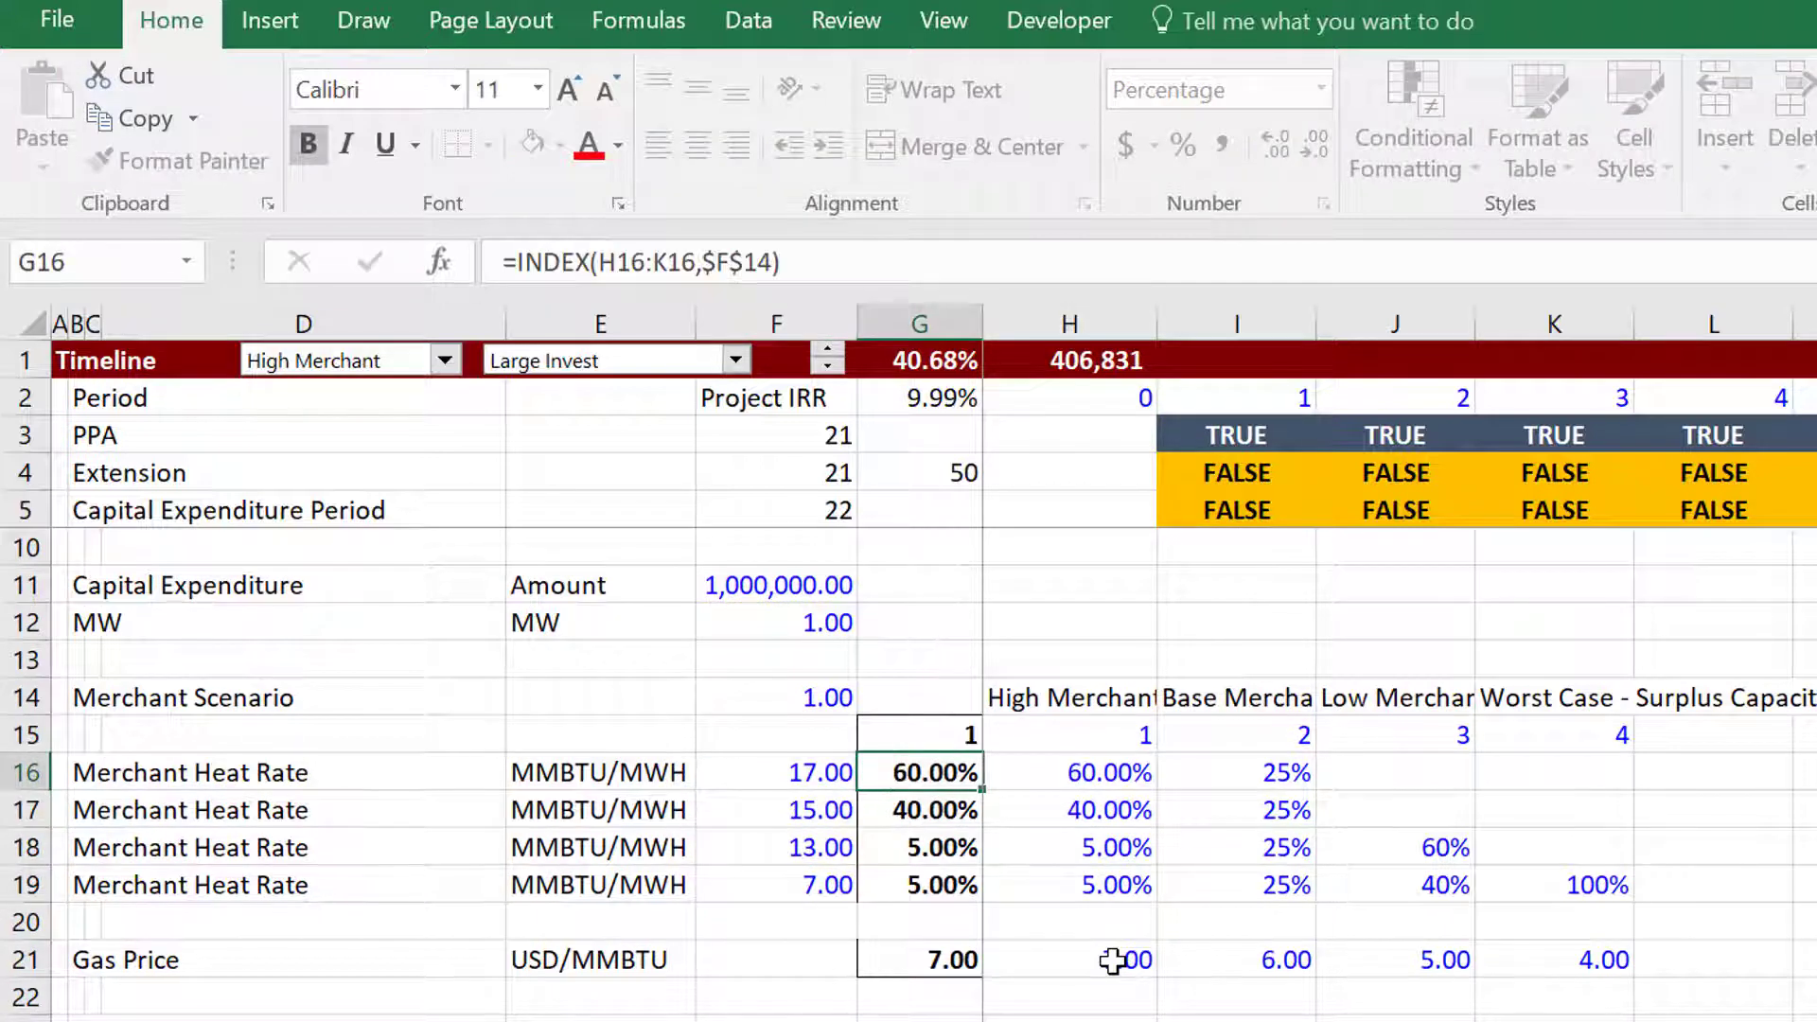
# Set the High Merchant probability for the 17.00 merchant heat rate to 50%.
pyautogui.press('Right')
pyautogui.write('50')
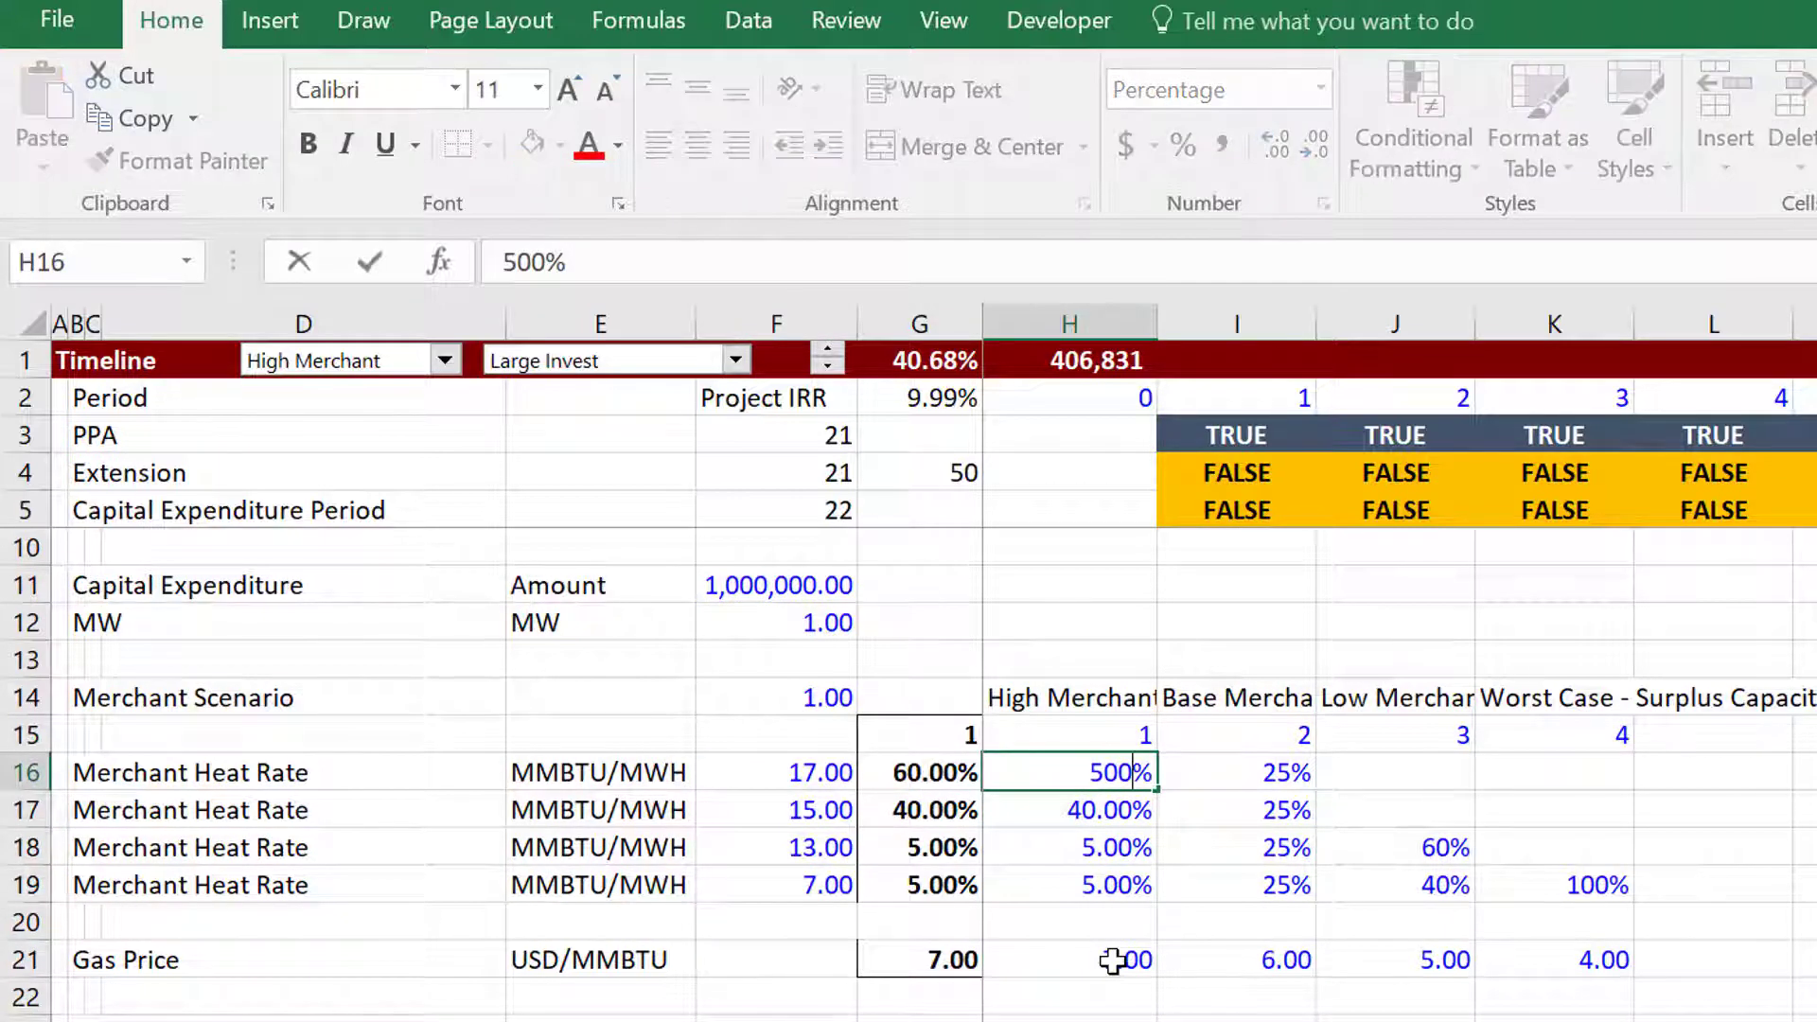
pyautogui.press('Return')
# Return to the Market Heat Rate 1 row in the financial model and review the heat rate probabilities.
pyautogui.press('pagedown')
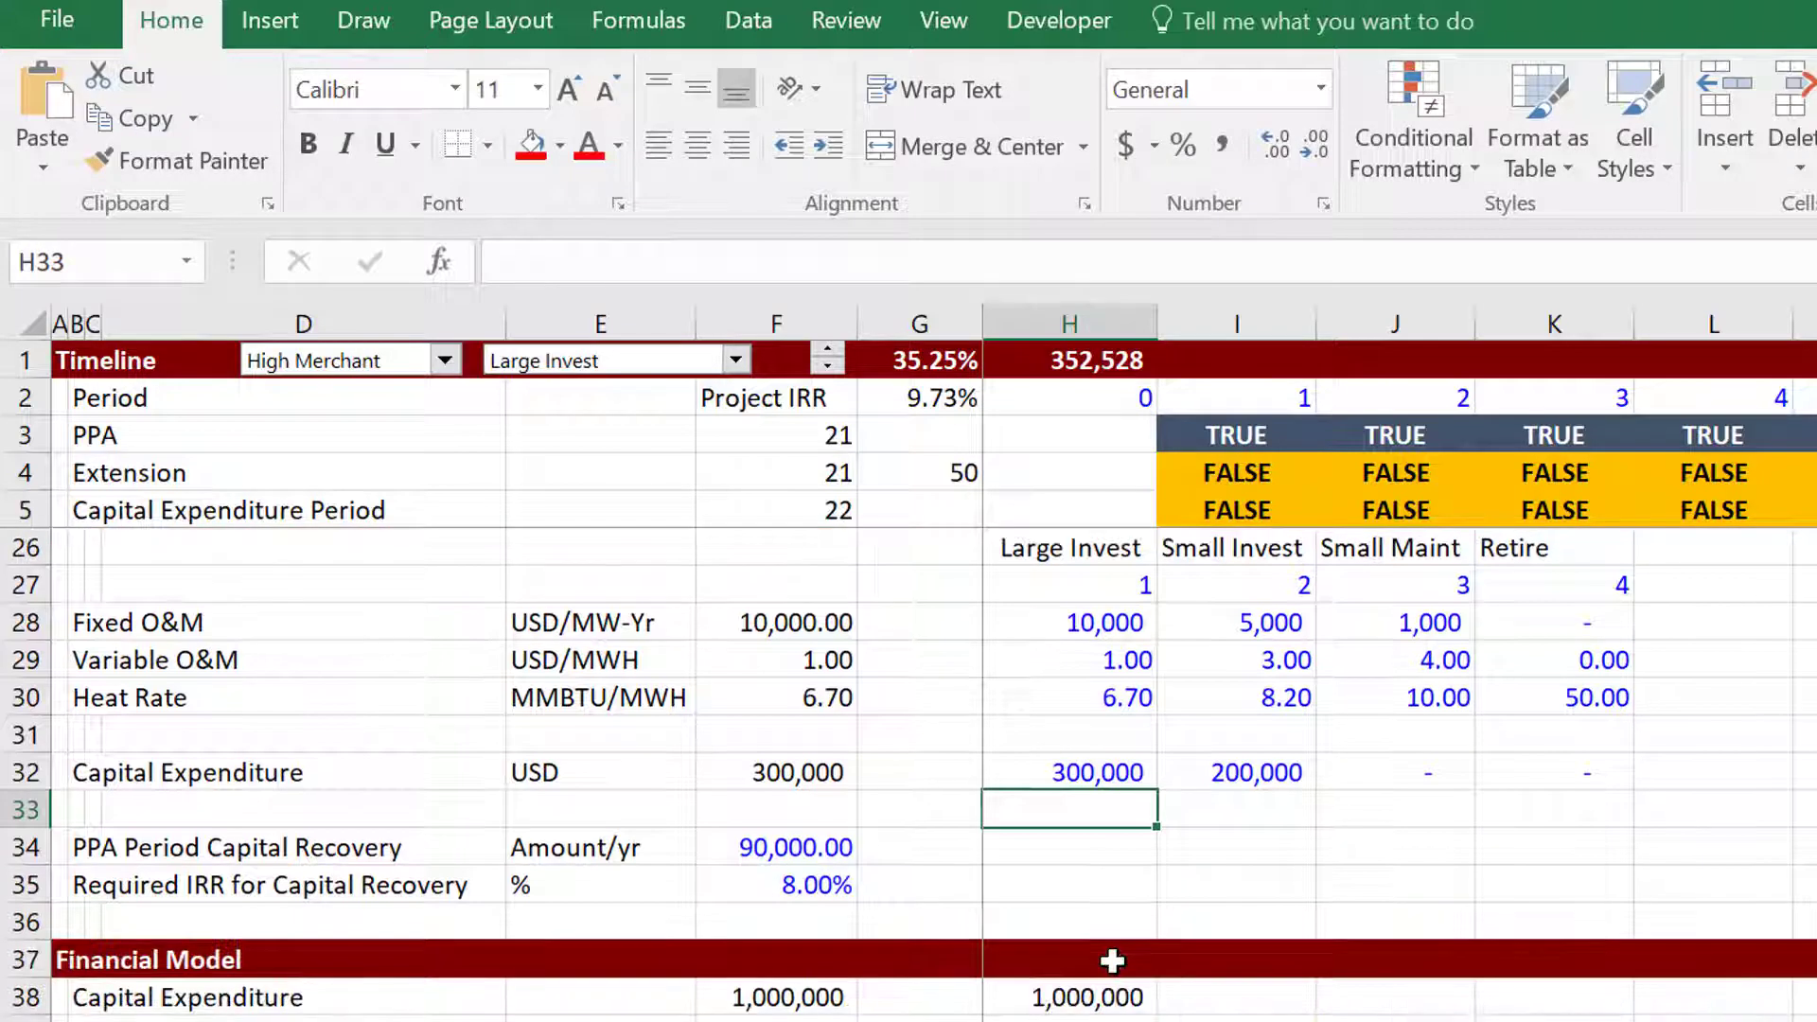
pyautogui.press('pagedown')
pyautogui.press('Up')
pyautogui.press('Up')
pyautogui.press('Up')
pyautogui.press('Up')
pyautogui.press('Up')
pyautogui.press('Up')
pyautogui.press('Up')
pyautogui.press('Up')
pyautogui.press('Up')
pyautogui.press('Up')
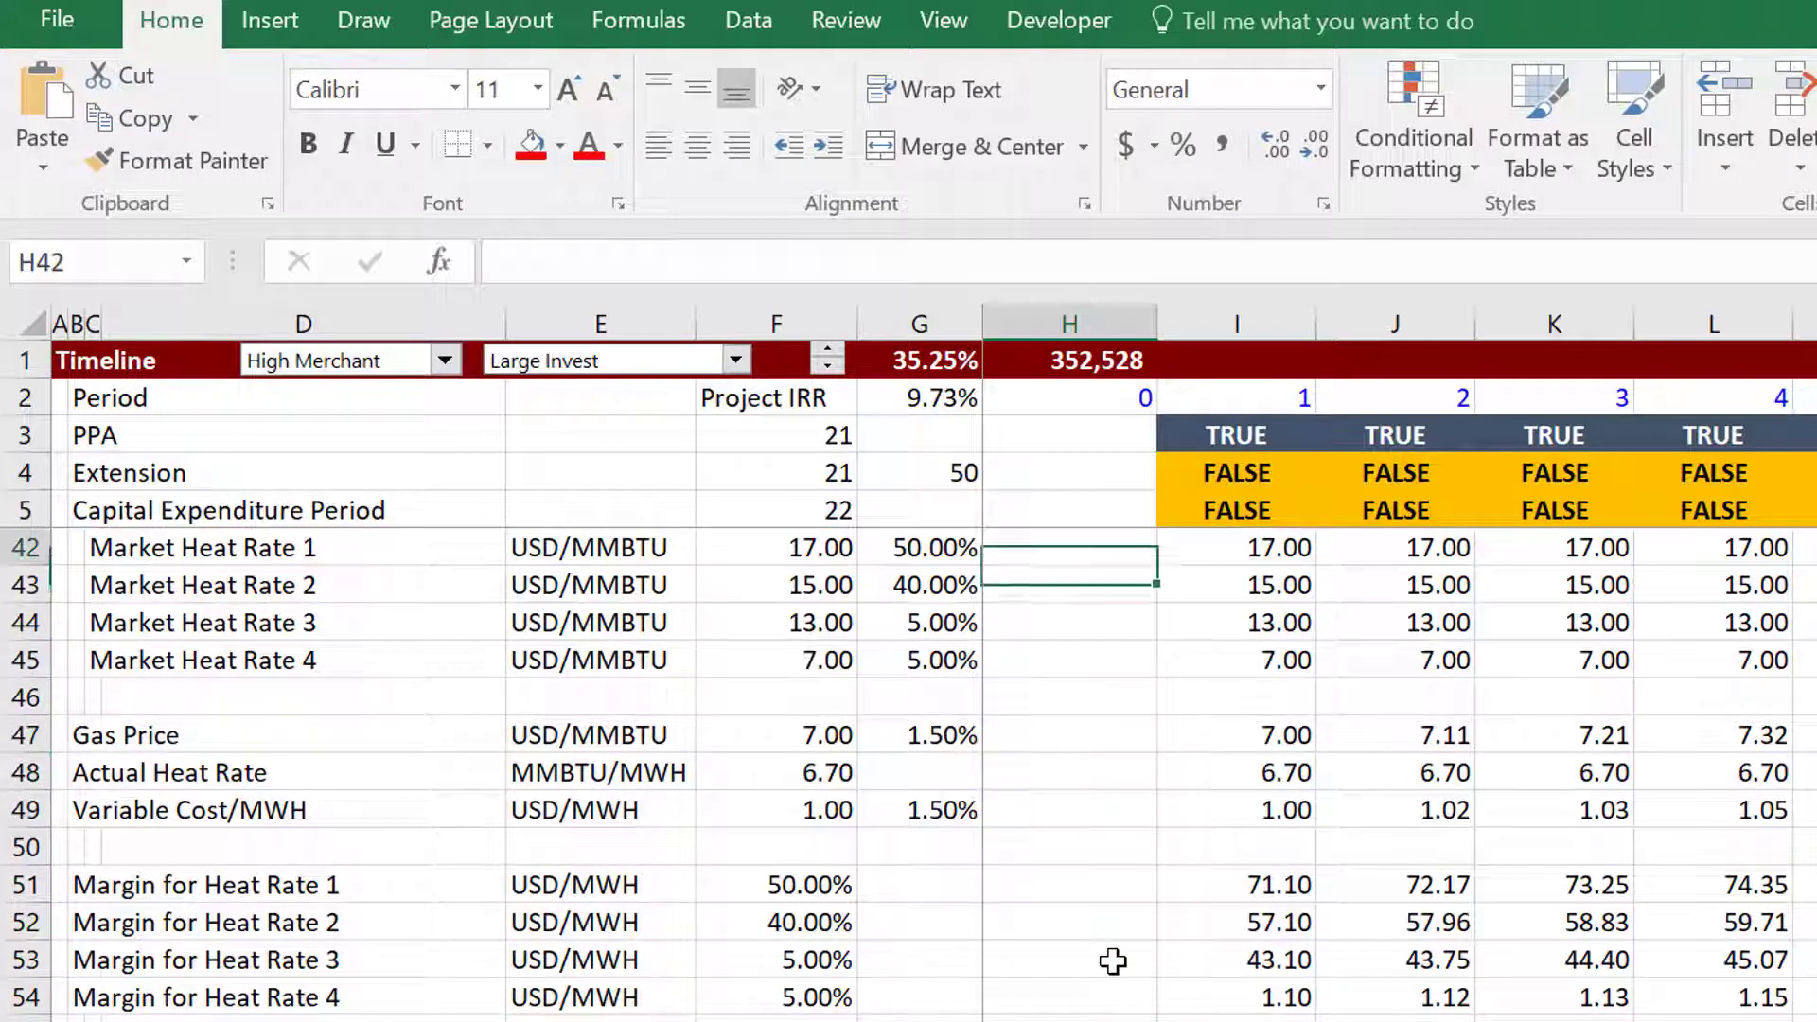
pyautogui.press('Down')
pyautogui.press('Down')
pyautogui.press('Down')
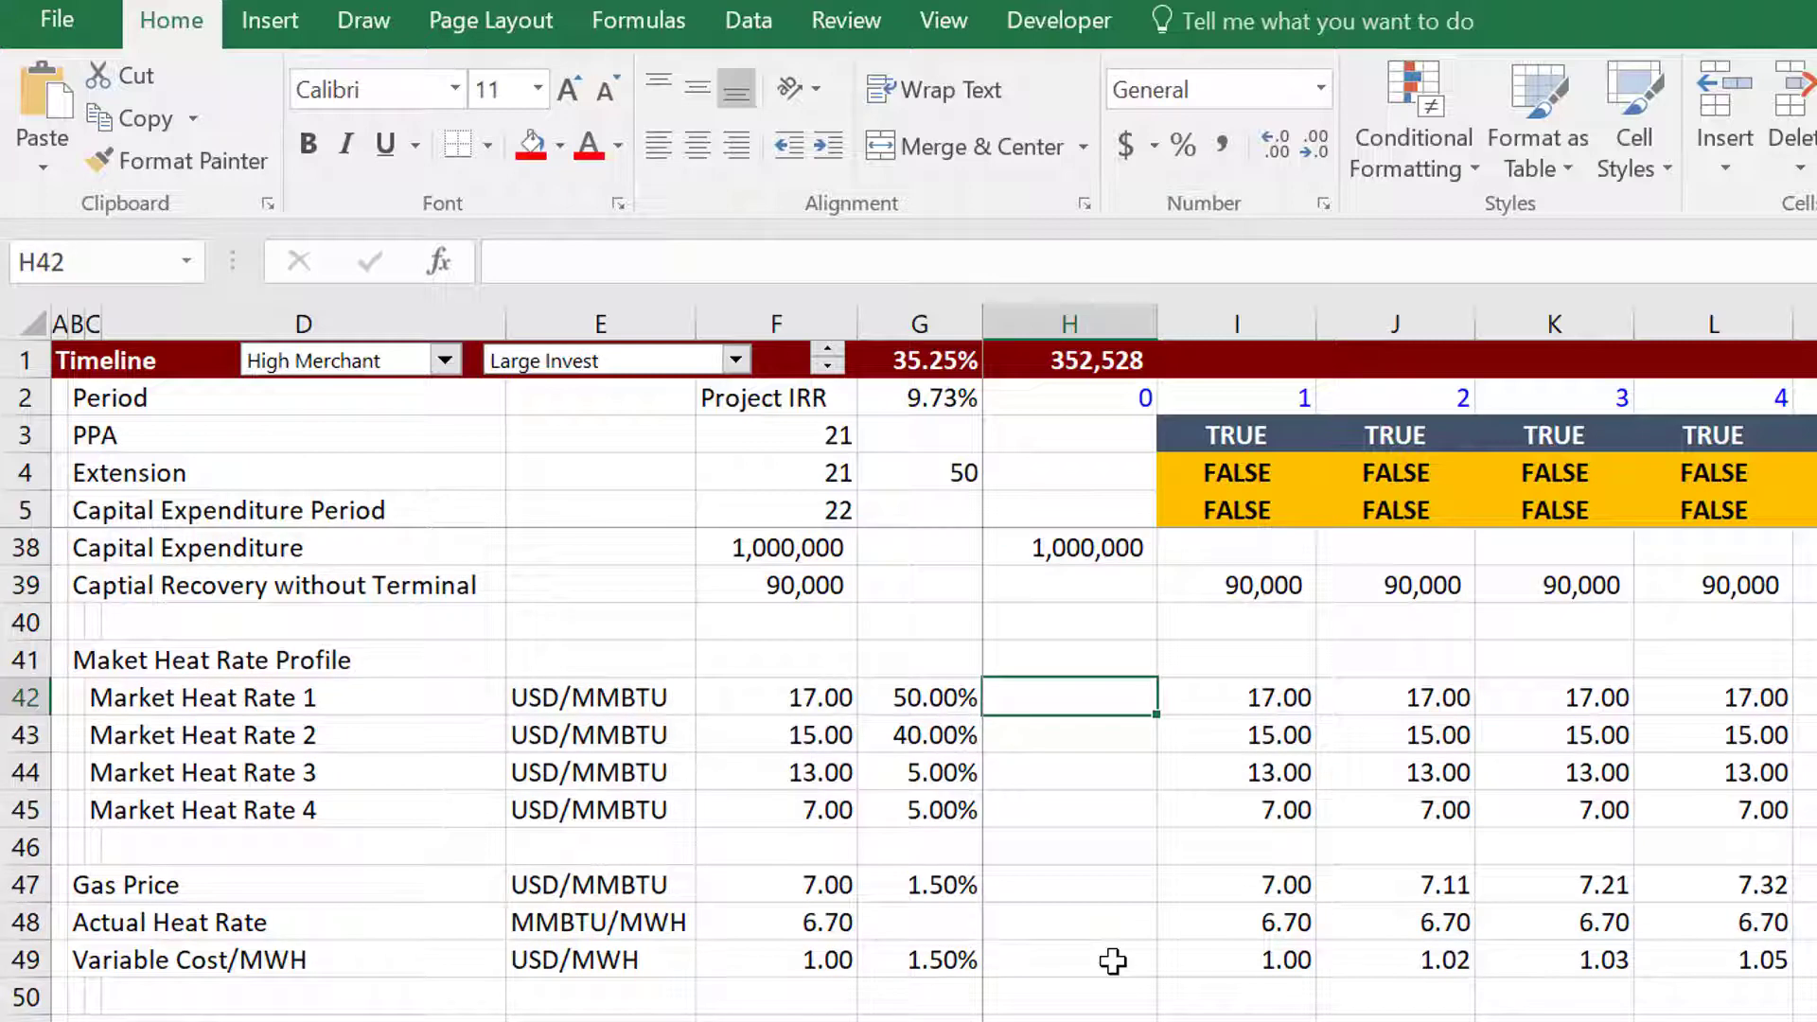
# Follow the period 1 column from Market Heat Rate 1 to the Margin for Heat Rate 1 formula.
pyautogui.press('Right')
pyautogui.press('Down')
pyautogui.press('Down')
pyautogui.press('Down')
pyautogui.press('Down')
pyautogui.press('Down')
pyautogui.press('Down')
pyautogui.press('Down')
pyautogui.press('Down')
pyautogui.press('Down')
pyautogui.press('Down')
pyautogui.press('Down')
pyautogui.press('Down')
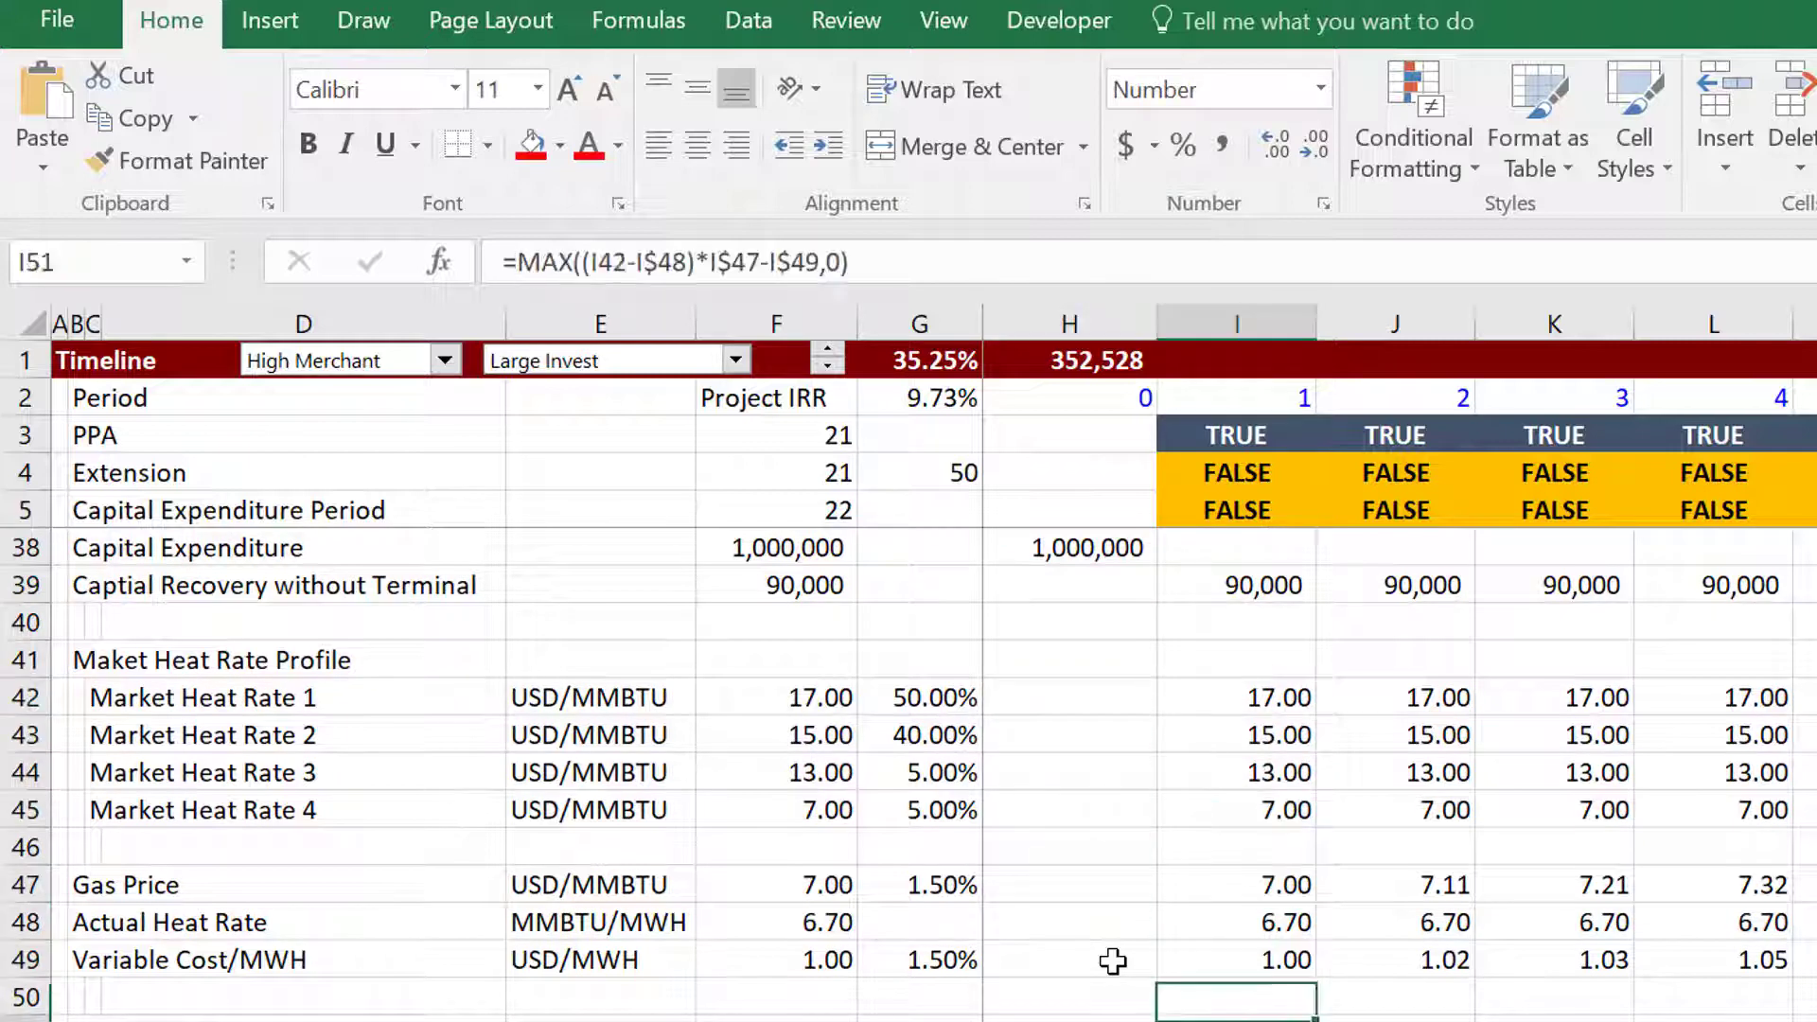
pyautogui.press('Up')
pyautogui.press('Up')
pyautogui.press('Up')
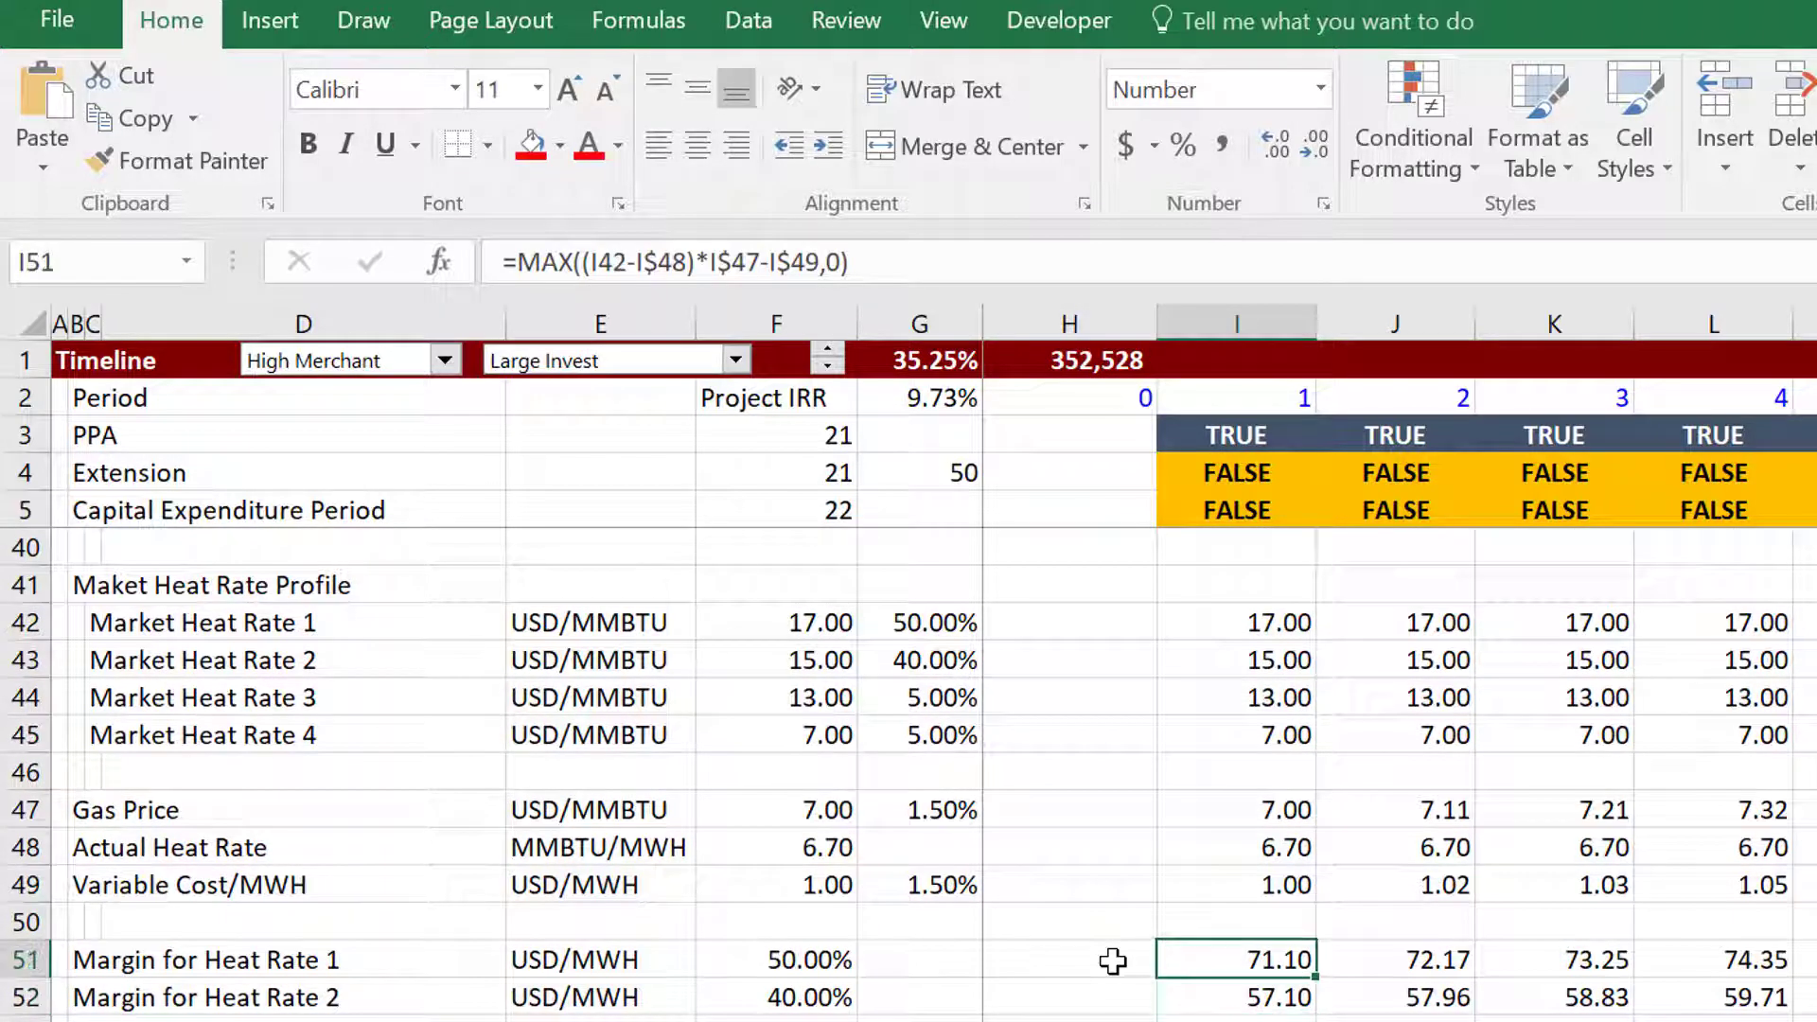
# Follow the period 1 column past the margin and MW rows to the MWH - 2 formula.
pyautogui.press('Down')
pyautogui.press('Down')
pyautogui.press('Down')
pyautogui.press('Down')
pyautogui.press('Down')
pyautogui.press('Down')
pyautogui.press('Down')
pyautogui.press('Down')
pyautogui.press('Down')
pyautogui.press('Down')
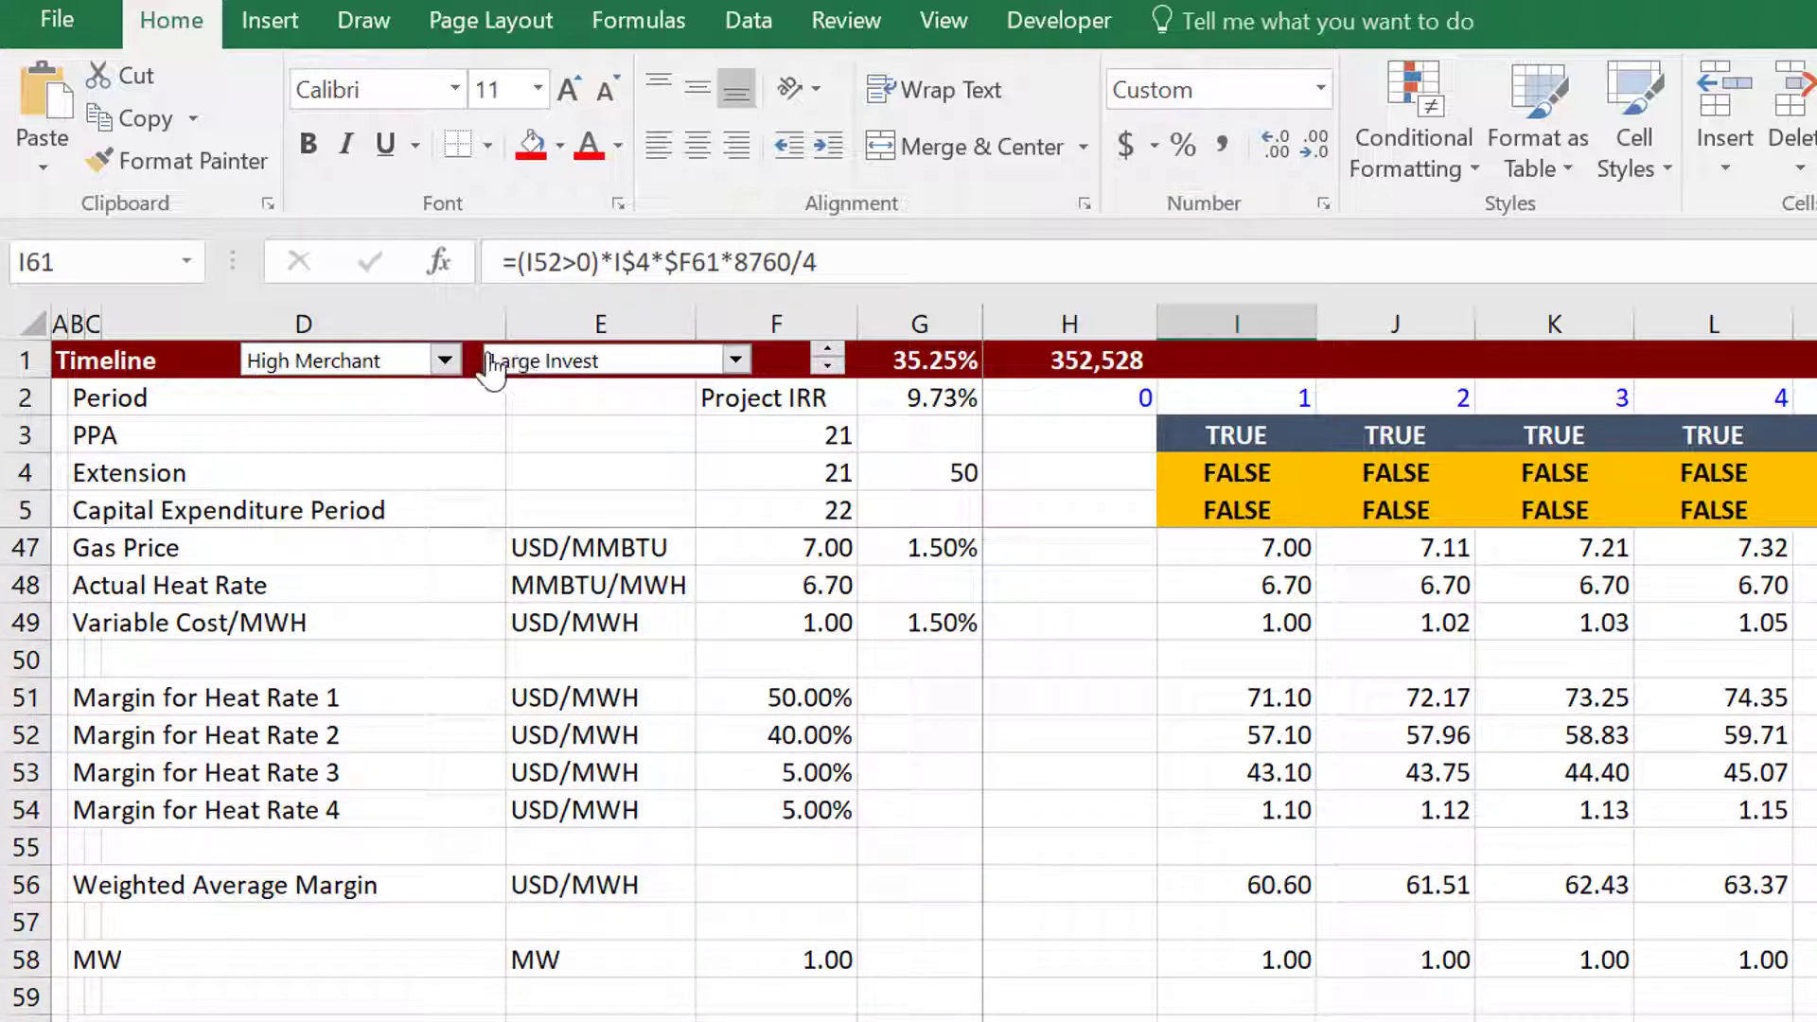
# Switch the investment option to Small Maint.
pyautogui.click(560, 368)
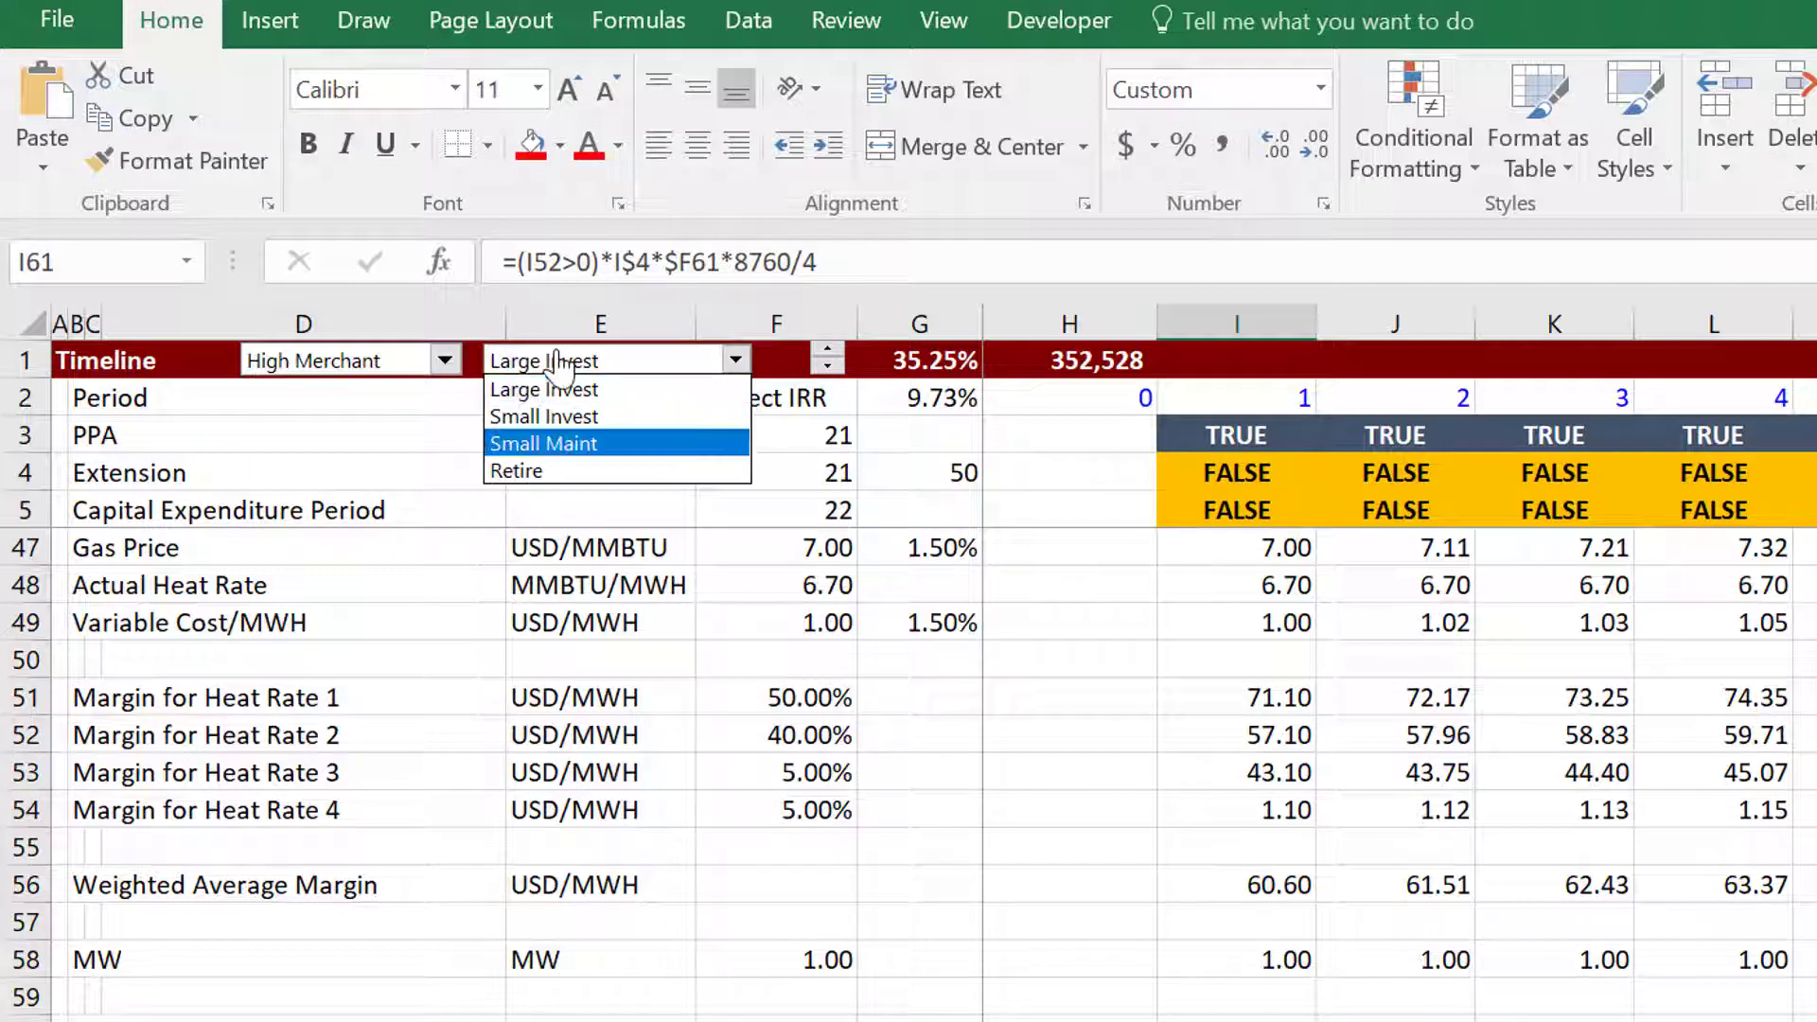
pyautogui.click(560, 367)
pyautogui.click(568, 377)
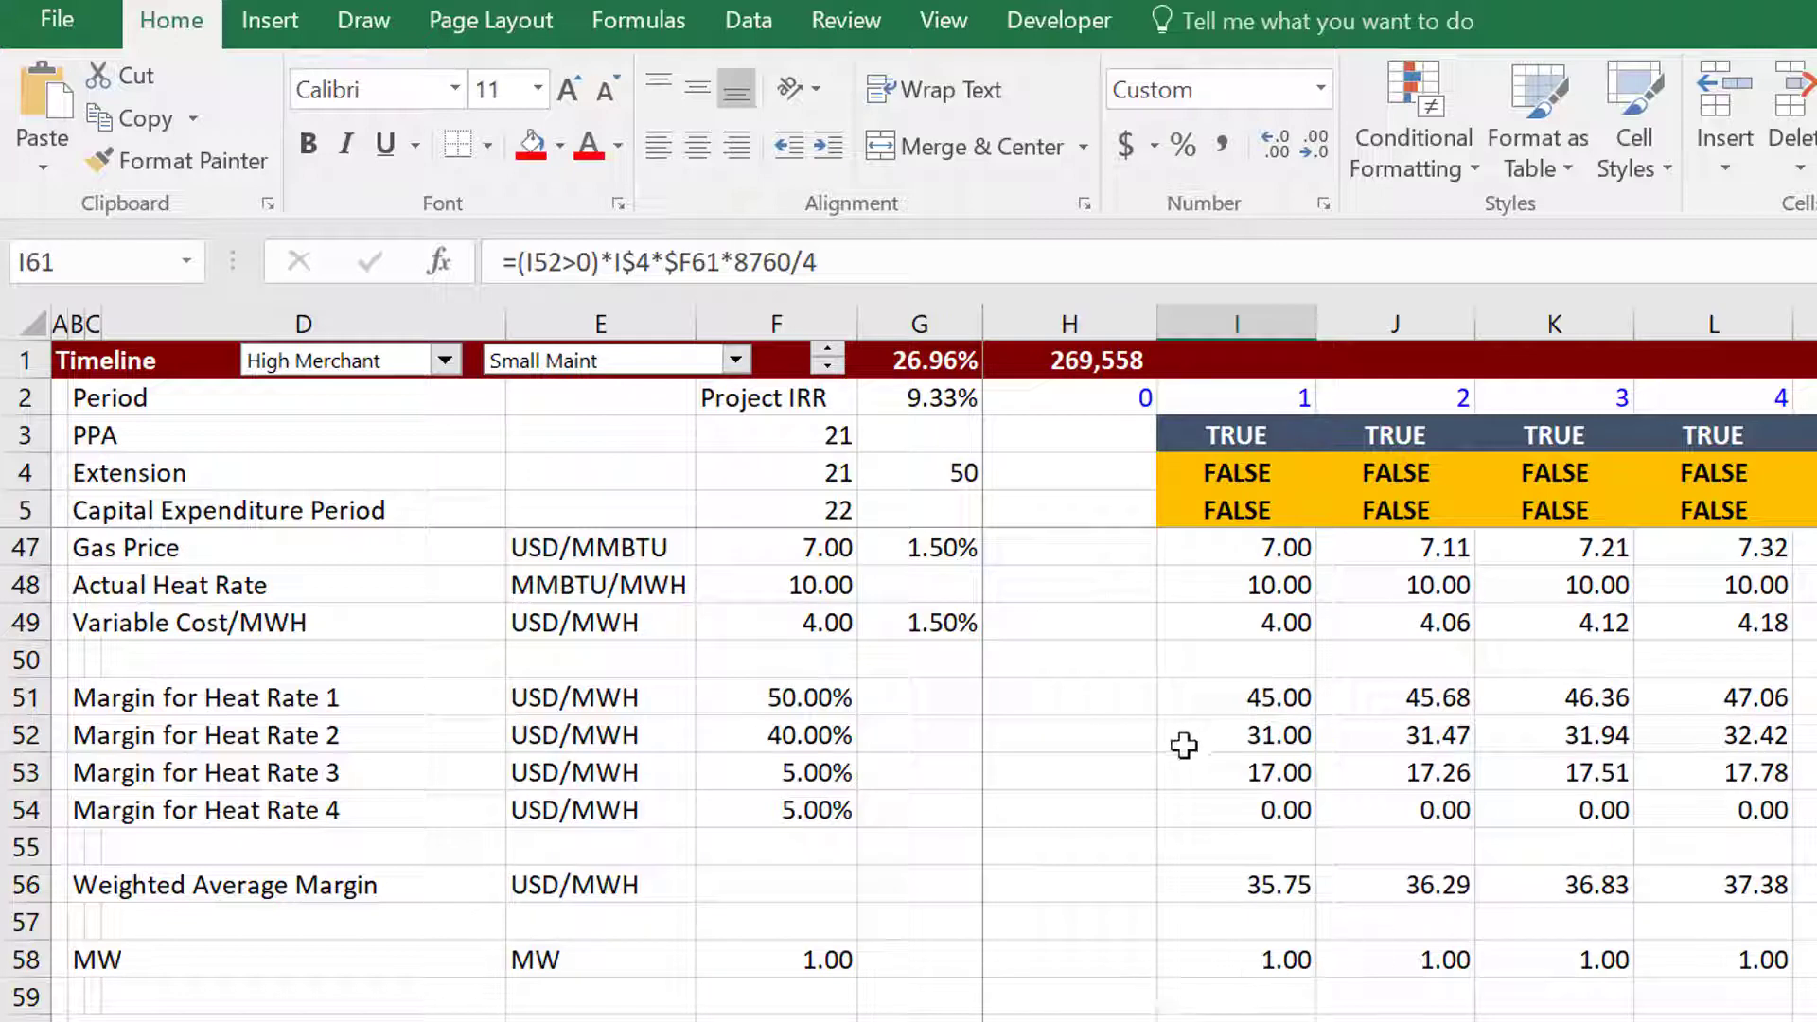
# Examine the Margin for Heat Rate 4 row across the first periods.
pyautogui.click(1222, 810)
pyautogui.press('Left')
pyautogui.press('Right')
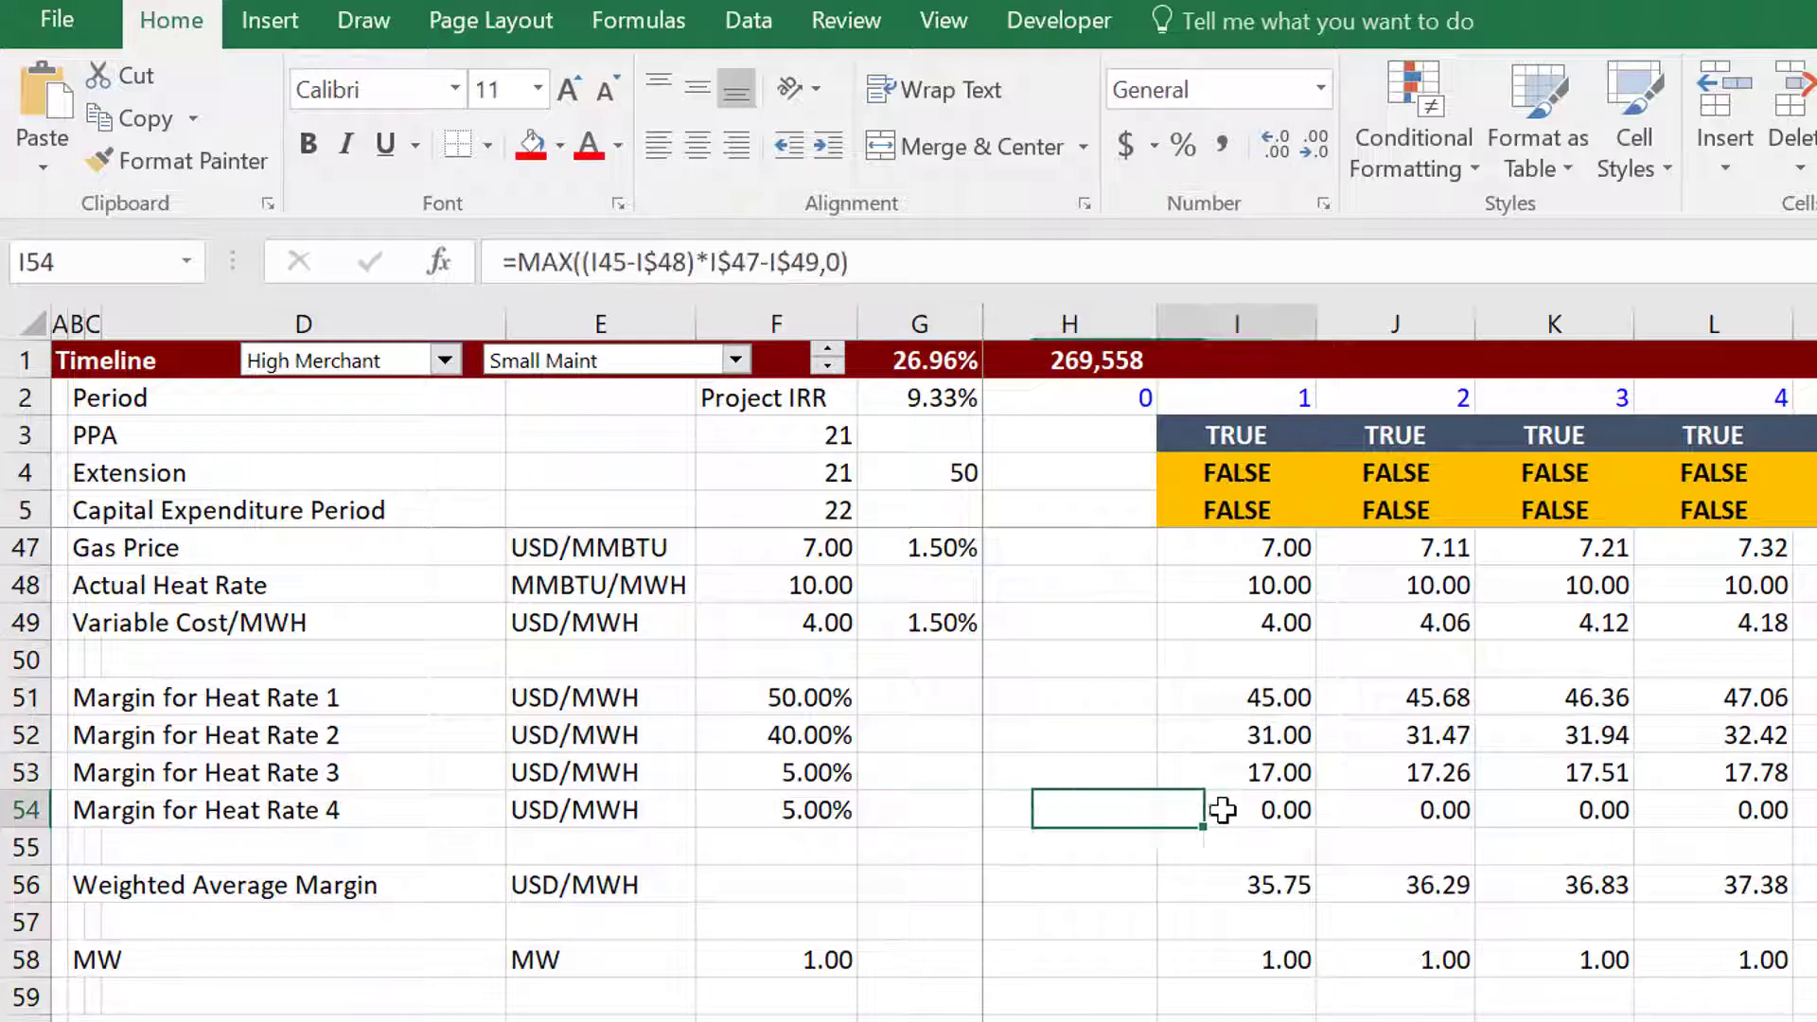
pyautogui.press('Right')
pyautogui.press('Right')
pyautogui.press('Right')
pyautogui.press('Left')
pyautogui.press('Left')
pyautogui.press('Left')
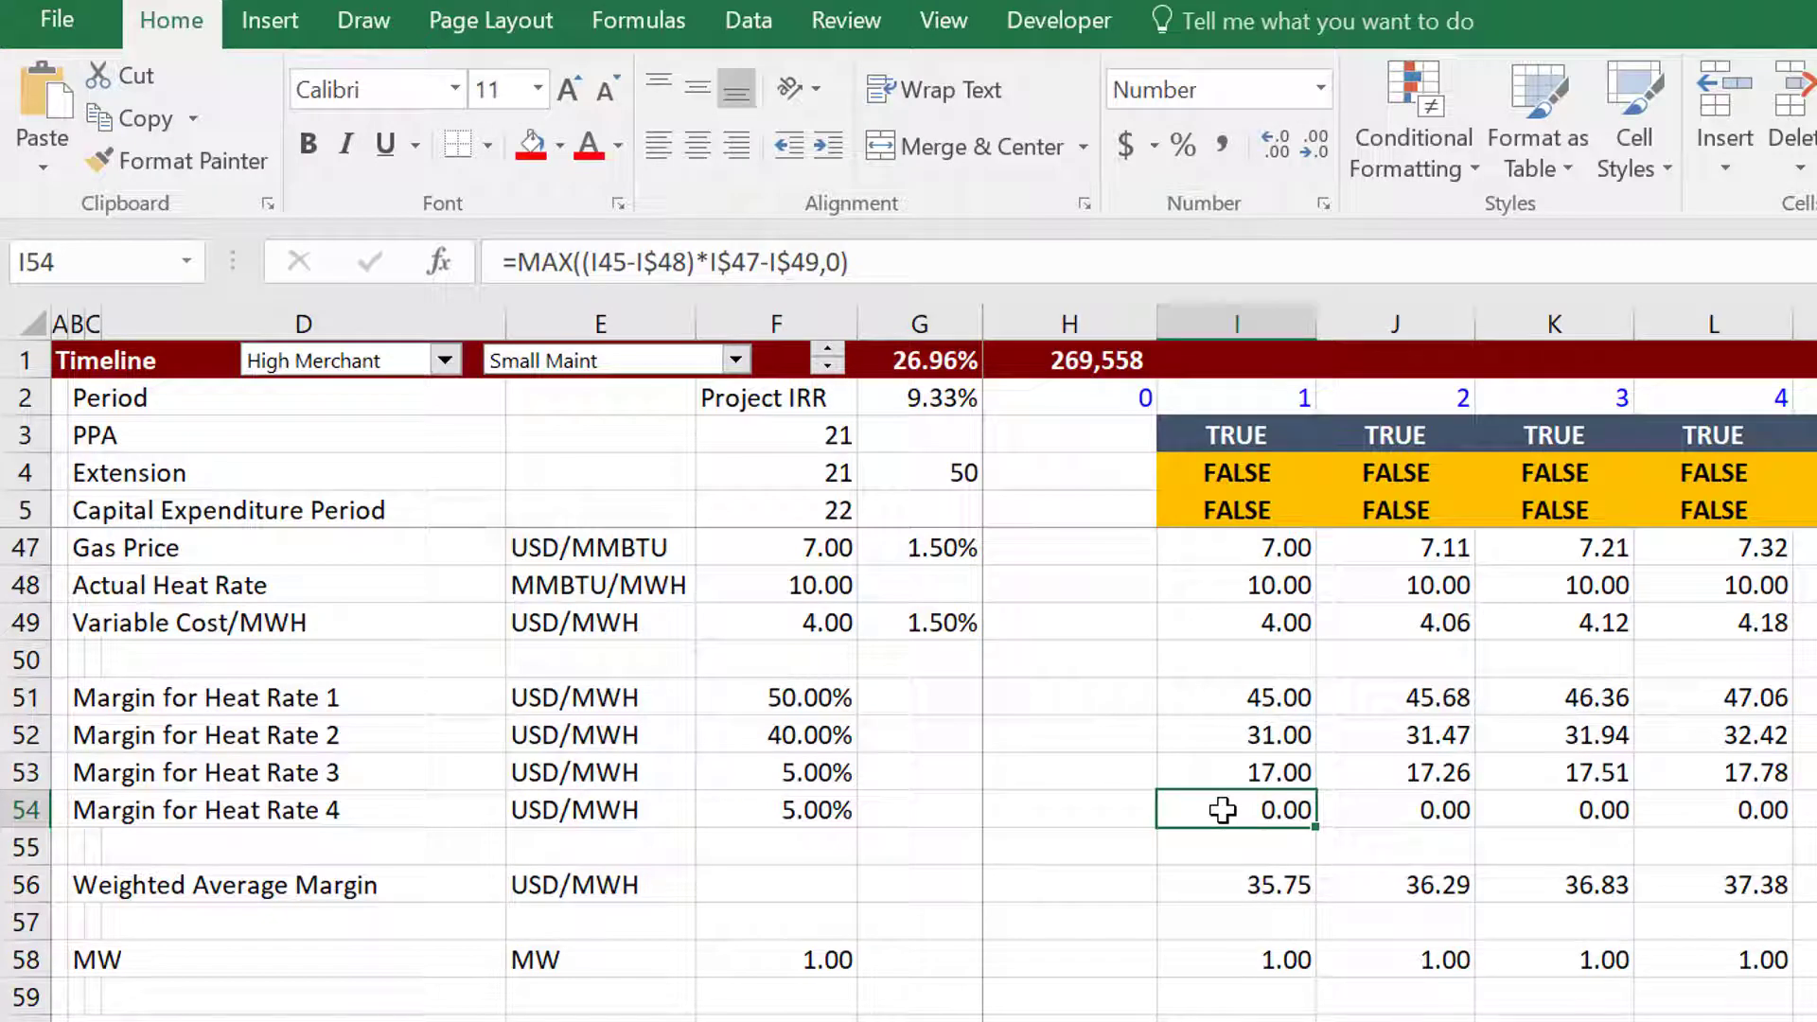
# Switch the investment option to Small Invest.
pyautogui.click(735, 361)
pyautogui.press('Up')
pyautogui.press('Return')
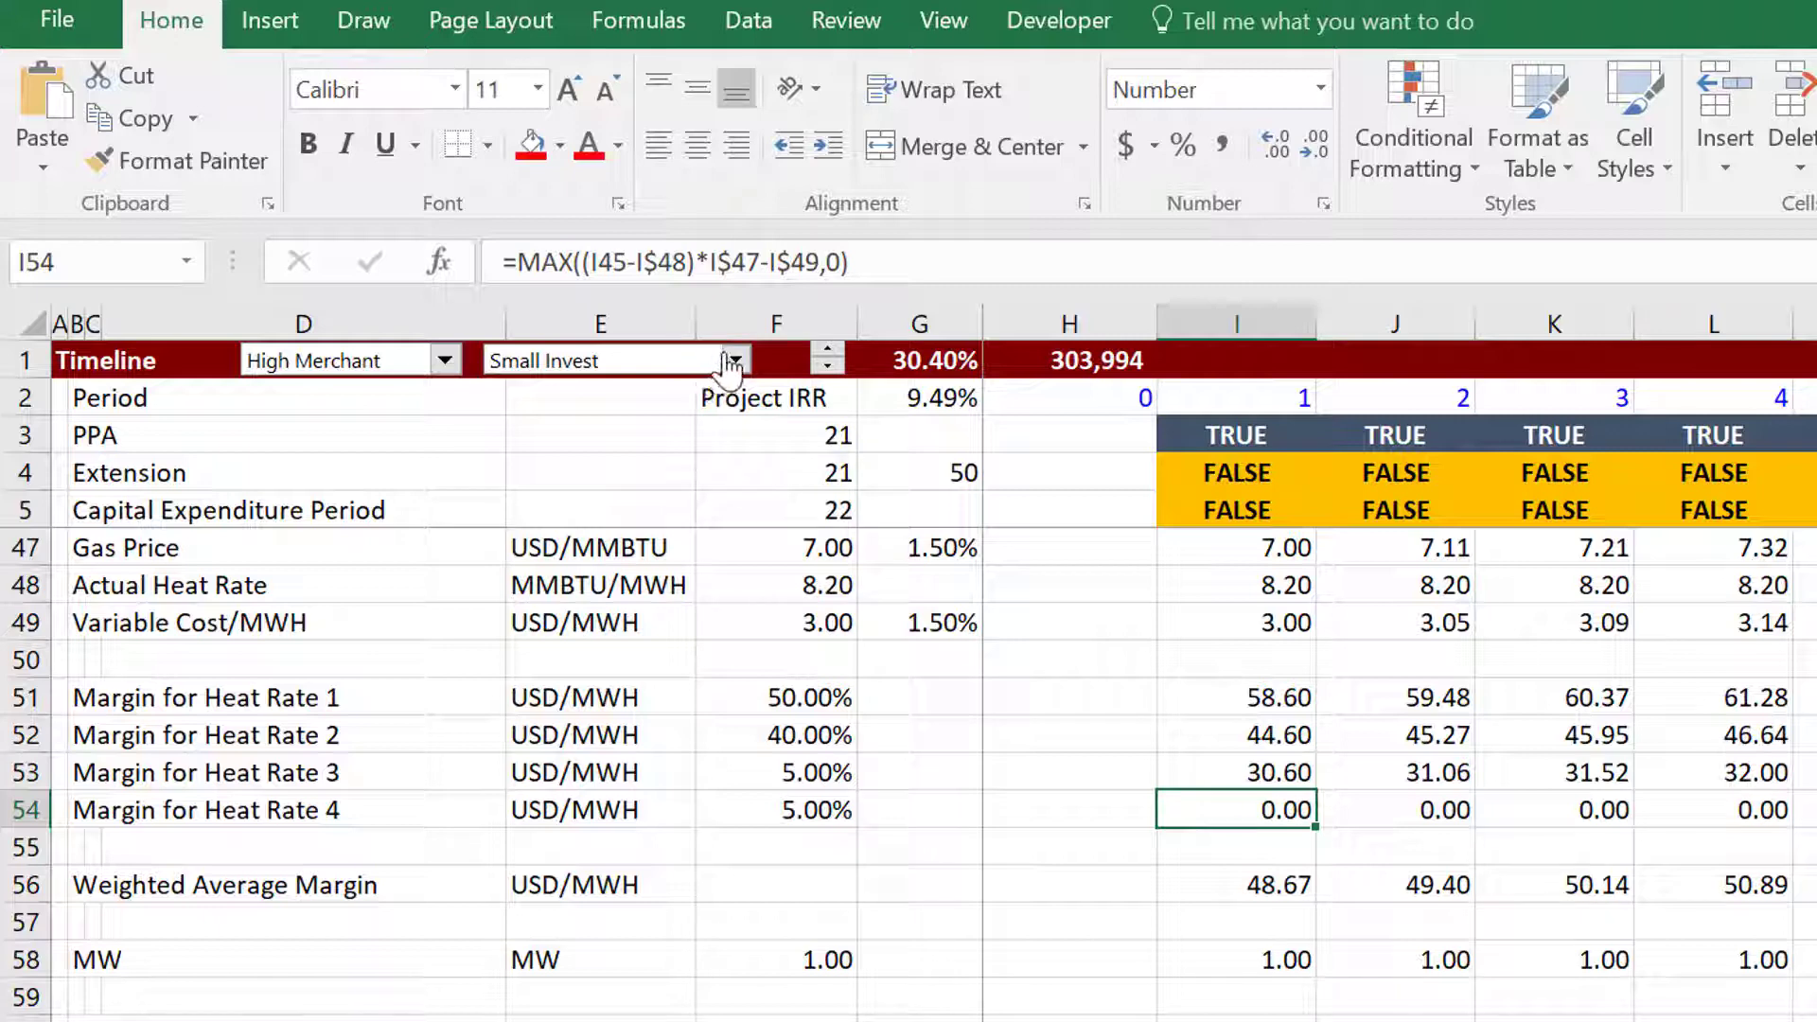
# Switch the investment option back to Large Invest.
pyautogui.click(733, 360)
pyautogui.press('Up')
pyautogui.press('Return')
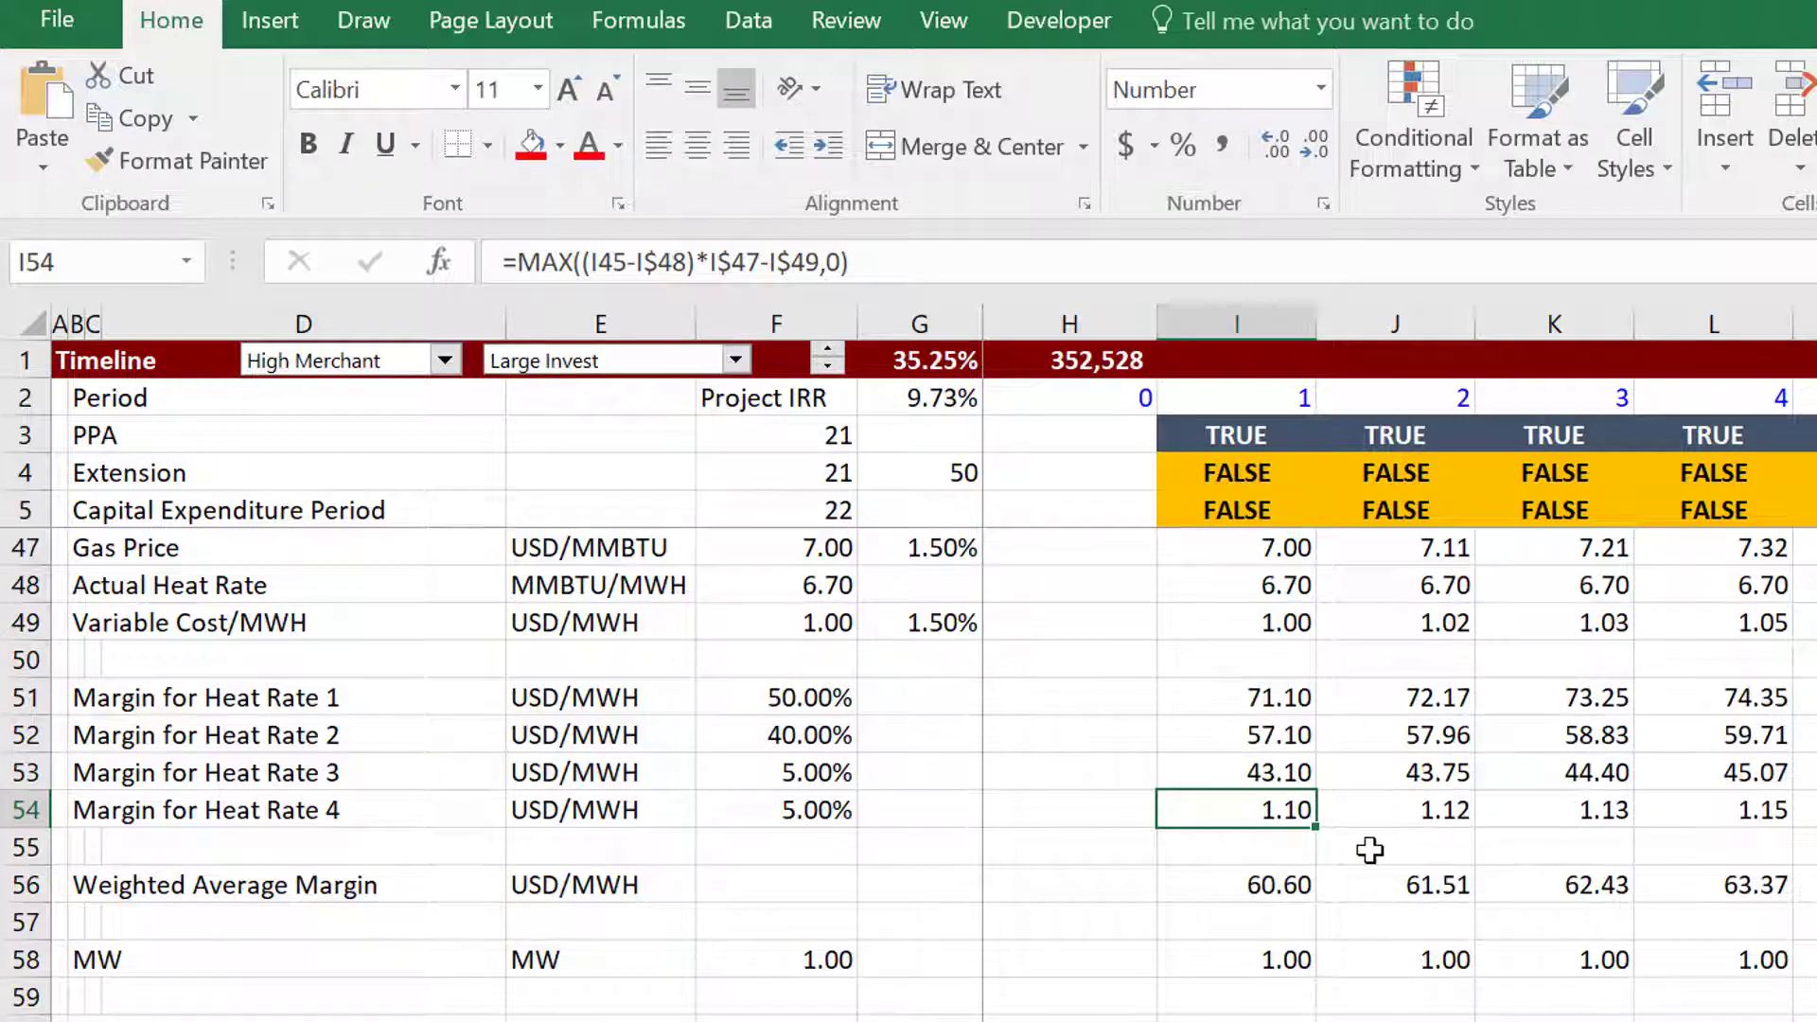
# Trace the period 1 column from Margin for Heat Rate 4 through the MWH and Net Margin rows to the formula in row 69.
pyautogui.press('Right')
pyautogui.press('Left')
pyautogui.press('Left')
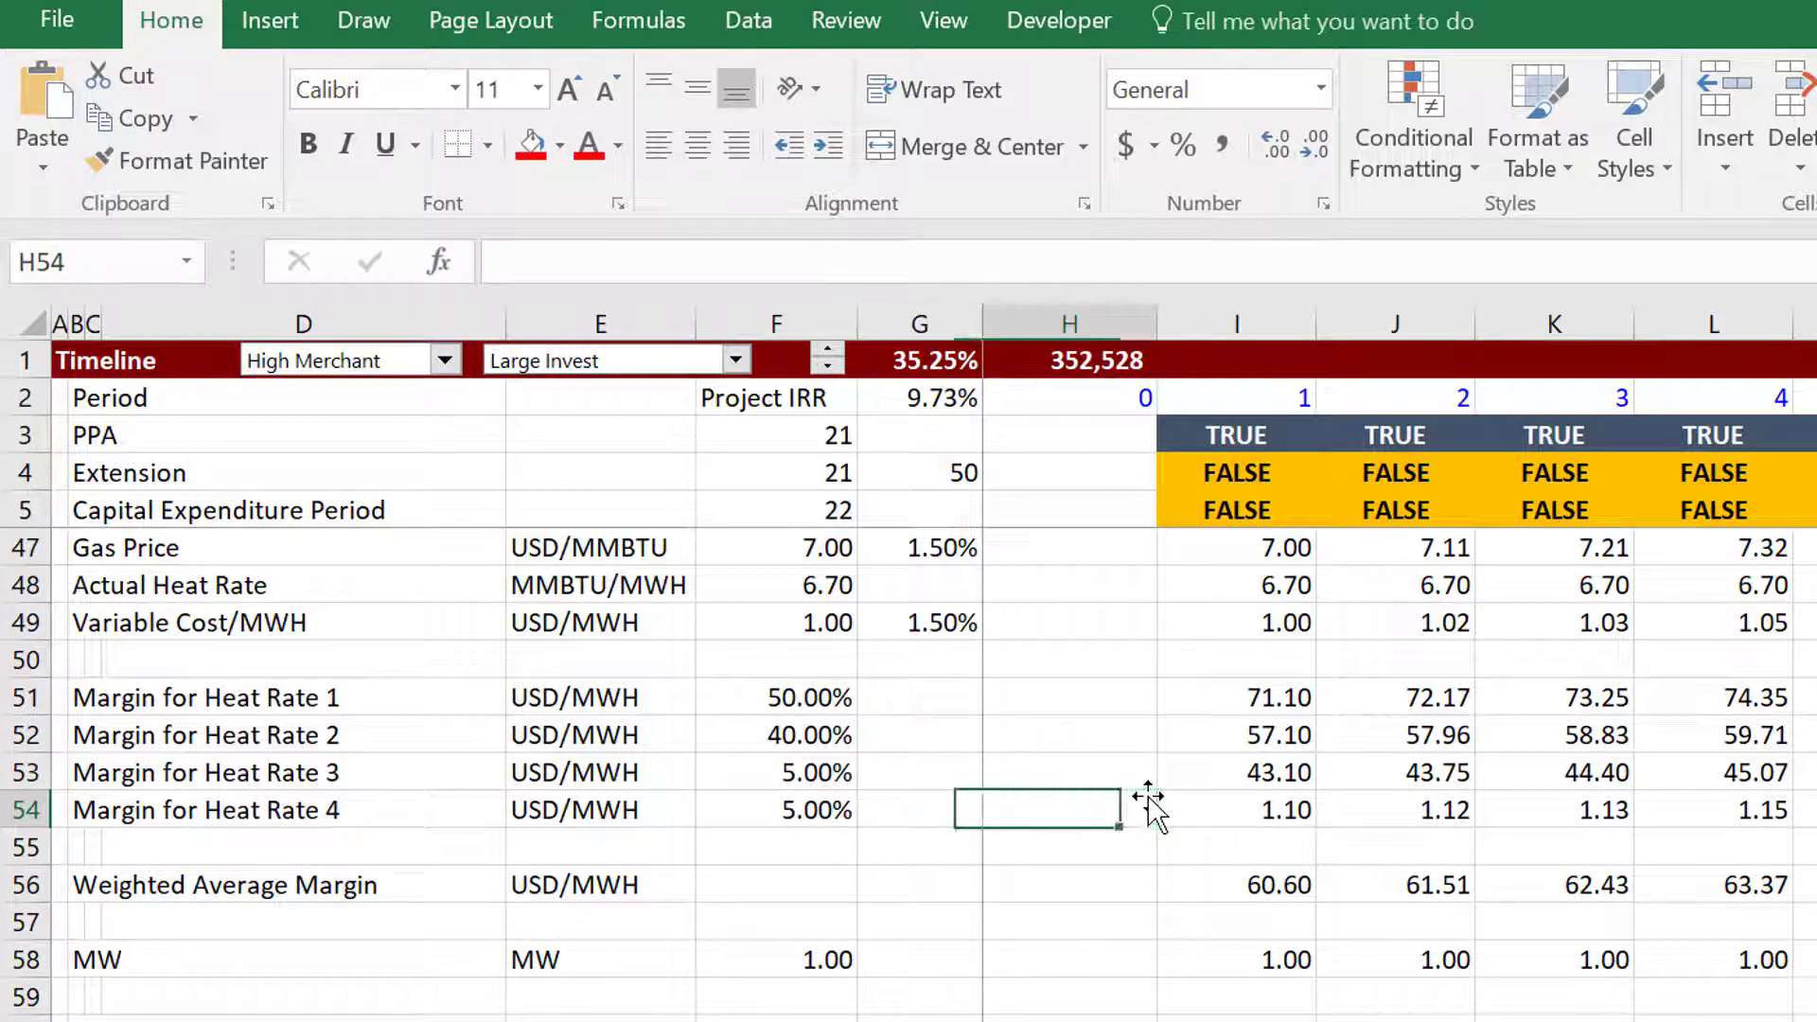
pyautogui.press('Right')
pyautogui.press('Down')
pyautogui.press('Down')
pyautogui.press('Down')
pyautogui.press('Down')
pyautogui.press('Down')
pyautogui.press('Down')
pyautogui.press('Down')
pyautogui.press('Down')
pyautogui.press('Down')
pyautogui.press('Down')
pyautogui.press('Down')
pyautogui.press('Down')
pyautogui.press('Down')
pyautogui.press('Down')
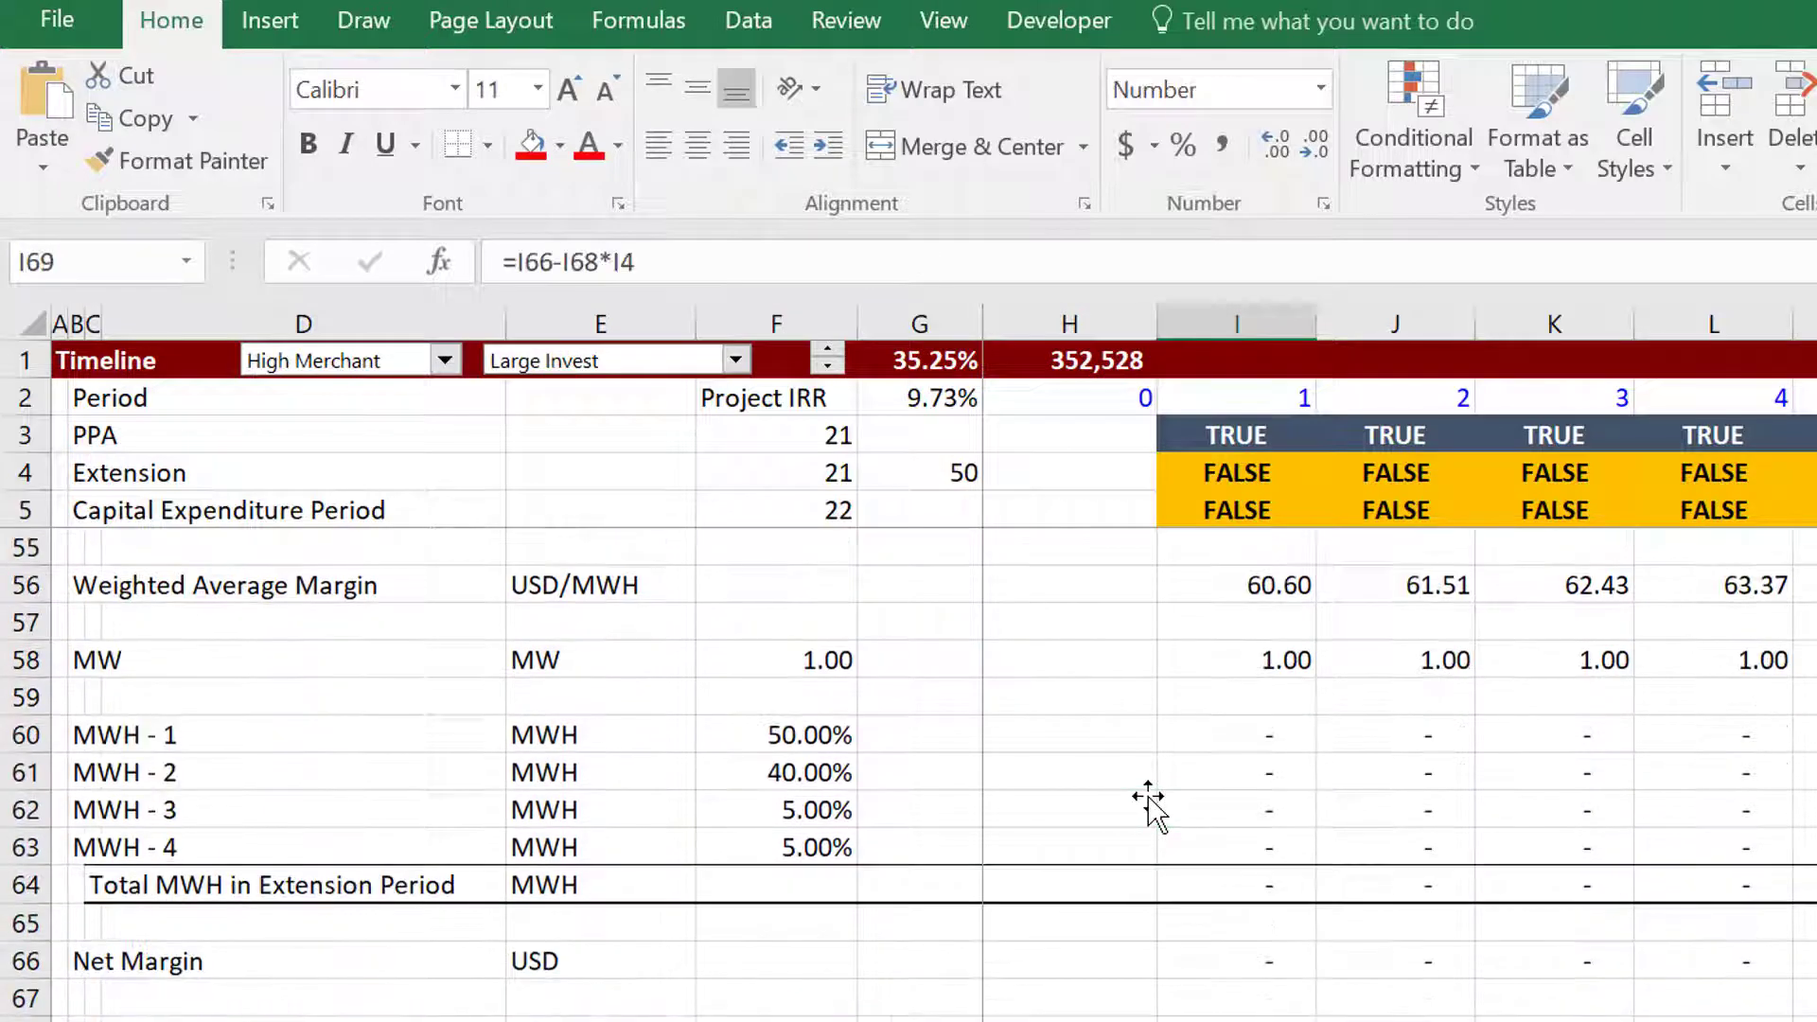
# Follow the Fixed Operating Cost row across the timeline from period 1 into the extension period.
pyautogui.press('Right')
pyautogui.press('Right')
pyautogui.press('Right')
pyautogui.press('Right')
pyautogui.press('Right')
pyautogui.press('Right')
pyautogui.press('Right')
pyautogui.press('Right')
pyautogui.press('Right')
pyautogui.press('Right')
pyautogui.press('Right')
pyautogui.press('Right')
pyautogui.press('Right')
pyautogui.press('Right')
pyautogui.press('Right')
pyautogui.press('Right')
pyautogui.press('Right')
pyautogui.press('Right')
pyautogui.press('Right')
pyautogui.press('Right')
pyautogui.press('Right')
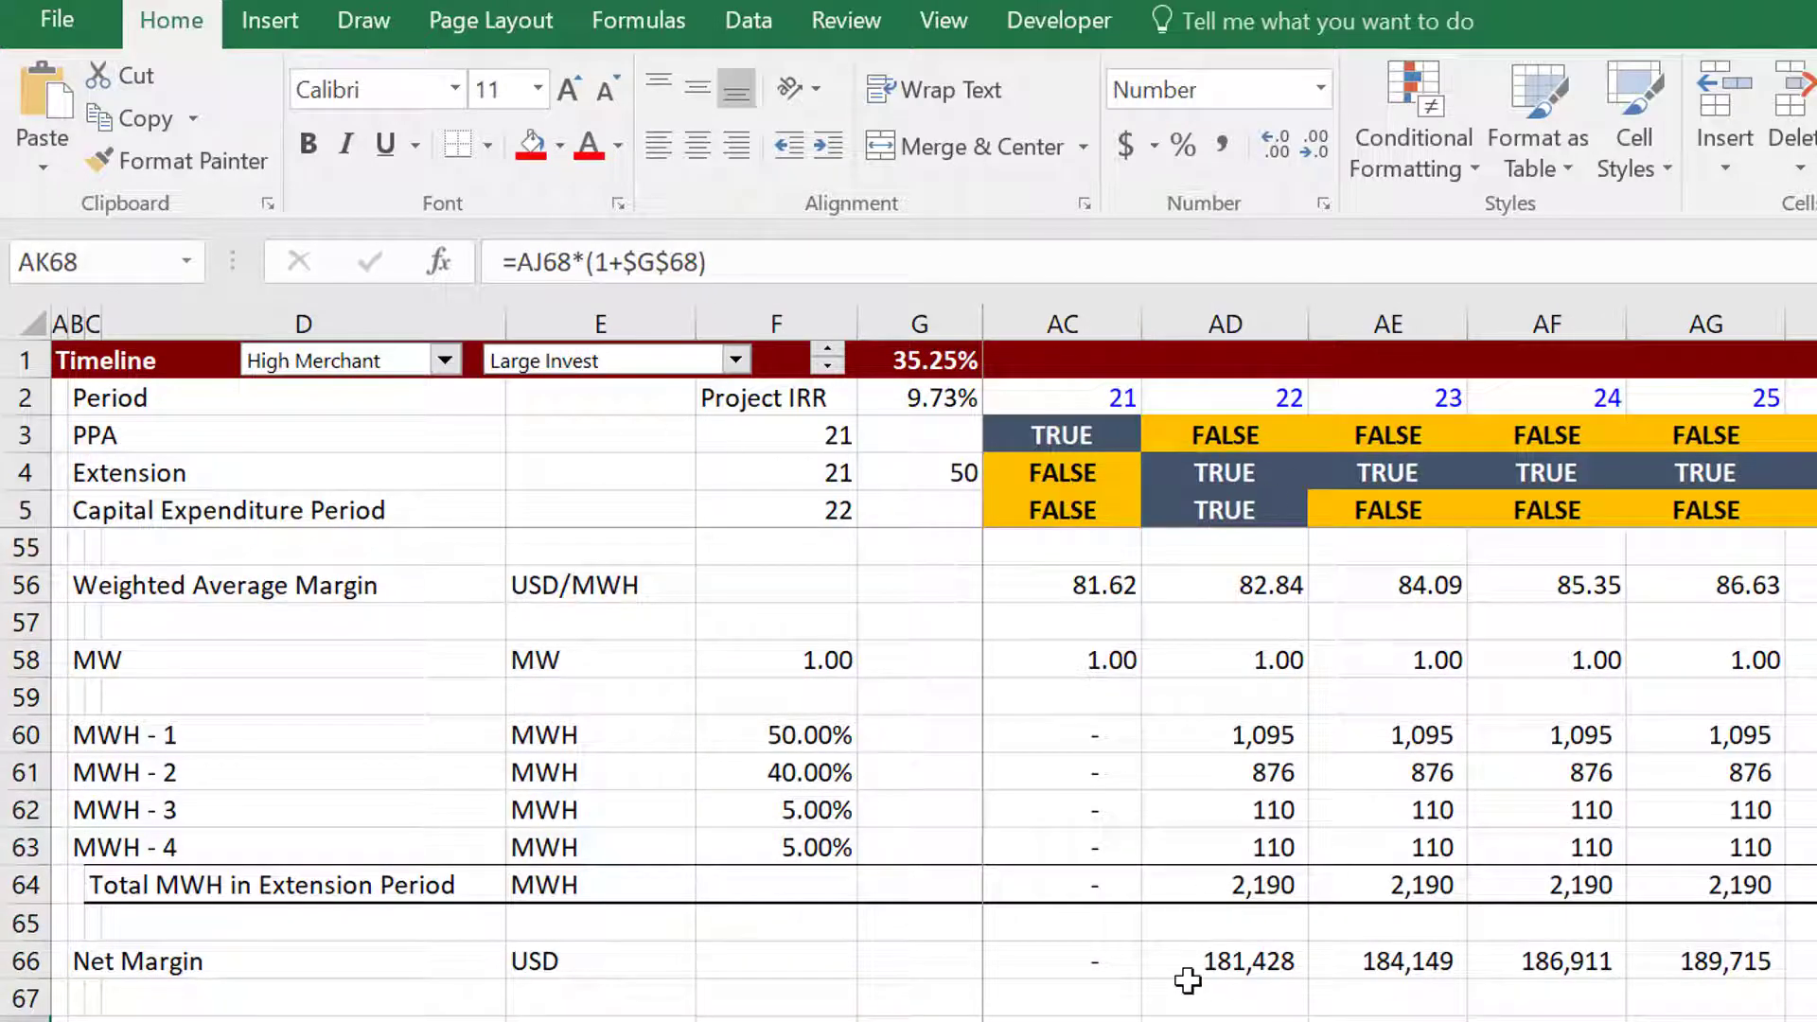
# Examine the Cash Flow During Extension and Re-furbishment rows down to row 77 in the extension period columns.
pyautogui.press('Down')
pyautogui.press('Down')
pyautogui.press('Down')
pyautogui.press('Down')
pyautogui.press('Down')
pyautogui.press('Down')
pyautogui.press('Down')
pyautogui.press('Down')
pyautogui.press('Down')
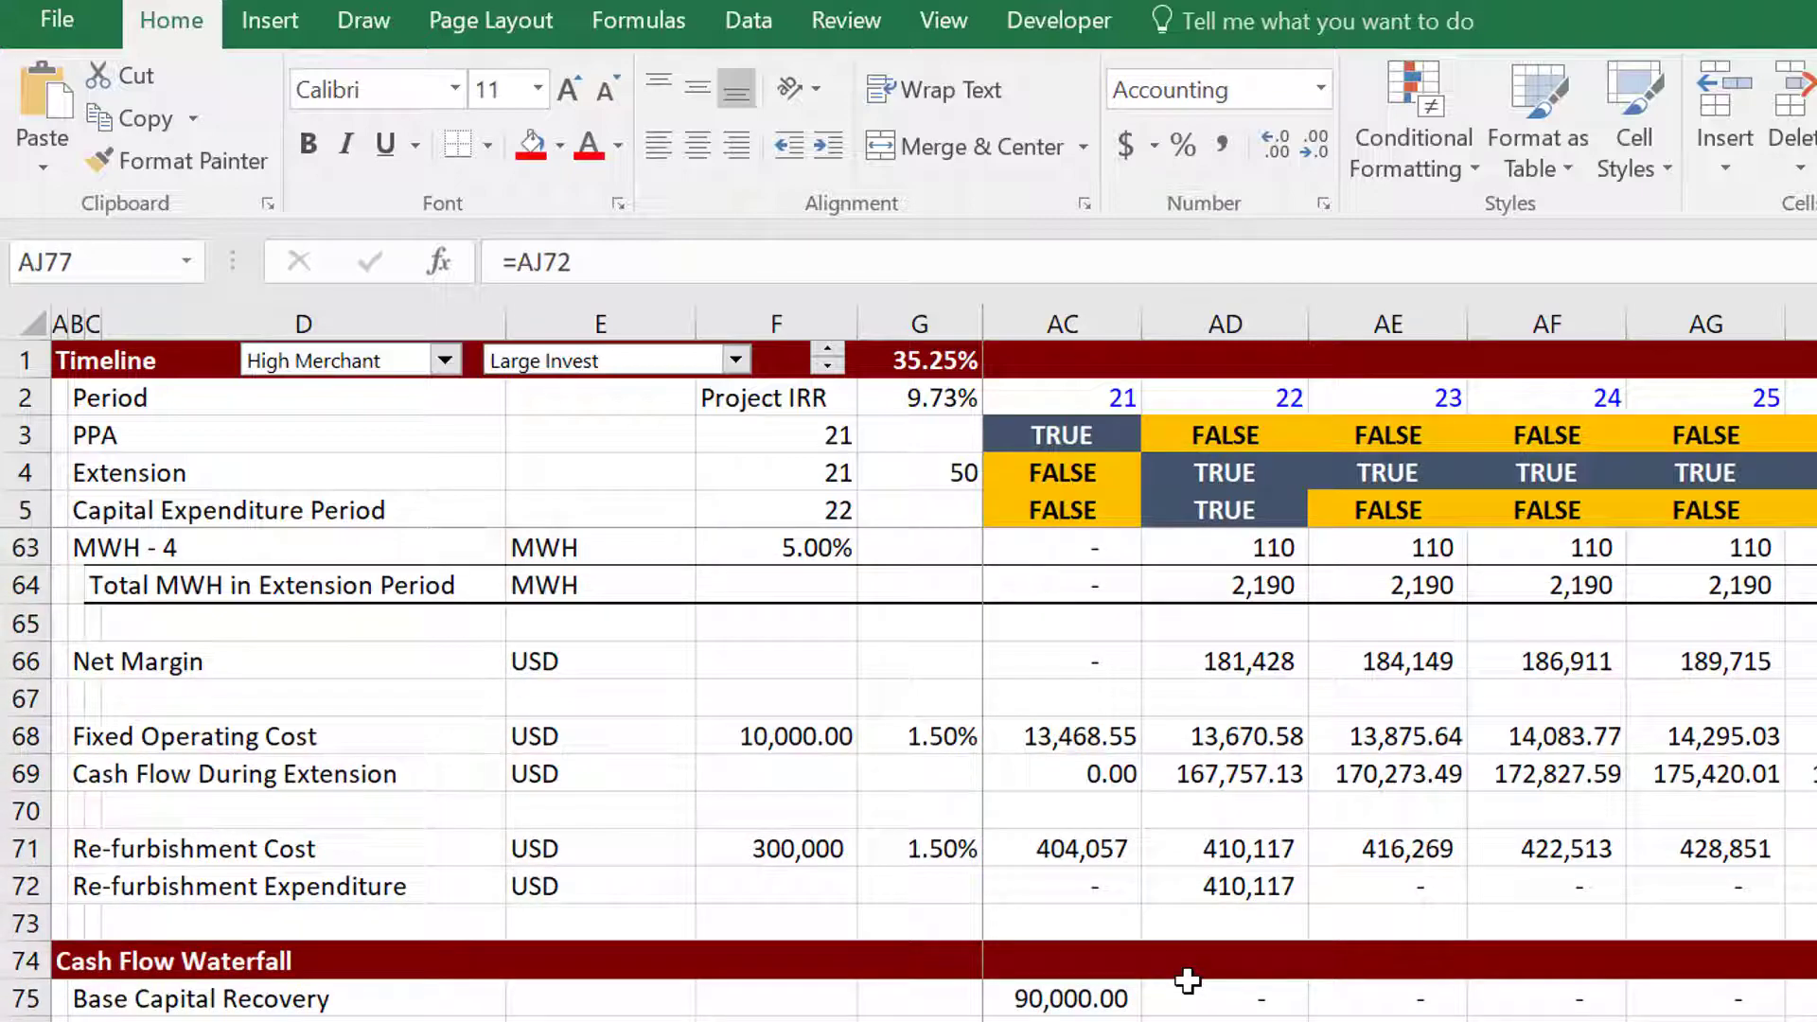
# Return to the start of the timeline and review the Cash Flow Waterfall section down past Percent of Initial Cap Exp.
pyautogui.press('Left')
pyautogui.press('Left')
pyautogui.press('Left')
pyautogui.press('Left')
pyautogui.press('Left')
pyautogui.press('Left')
pyautogui.press('Left')
pyautogui.press('Left')
pyautogui.press('Left')
pyautogui.press('Left')
pyautogui.press('Left')
pyautogui.press('Left')
pyautogui.press('Left')
pyautogui.press('Left')
pyautogui.press('Left')
pyautogui.press('Left')
pyautogui.press('Left')
pyautogui.press('Left')
pyautogui.press('Left')
pyautogui.press('Left')
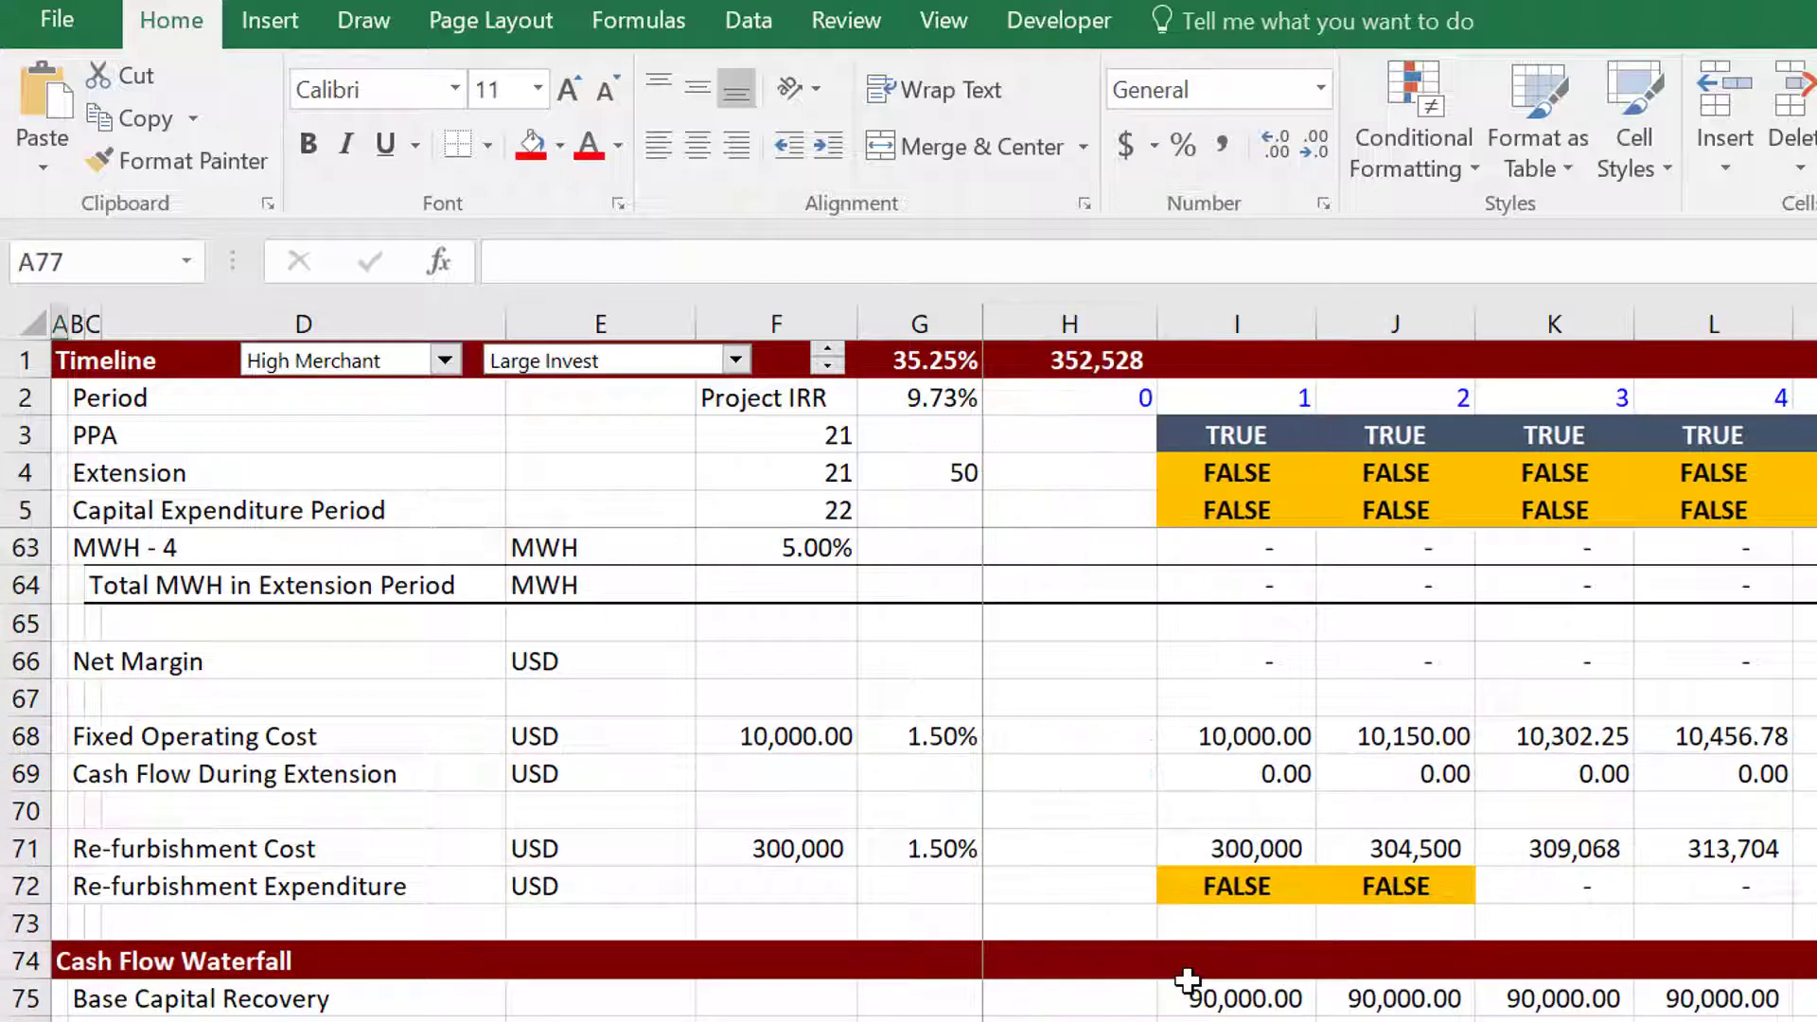
pyautogui.press('Down')
pyautogui.press('Down')
pyautogui.press('Down')
pyautogui.press('Down')
pyautogui.press('Down')
pyautogui.press('Down')
pyautogui.press('Down')
pyautogui.press('Down')
pyautogui.press('Down')
pyautogui.press('Down')
pyautogui.press('Down')
pyautogui.press('Down')
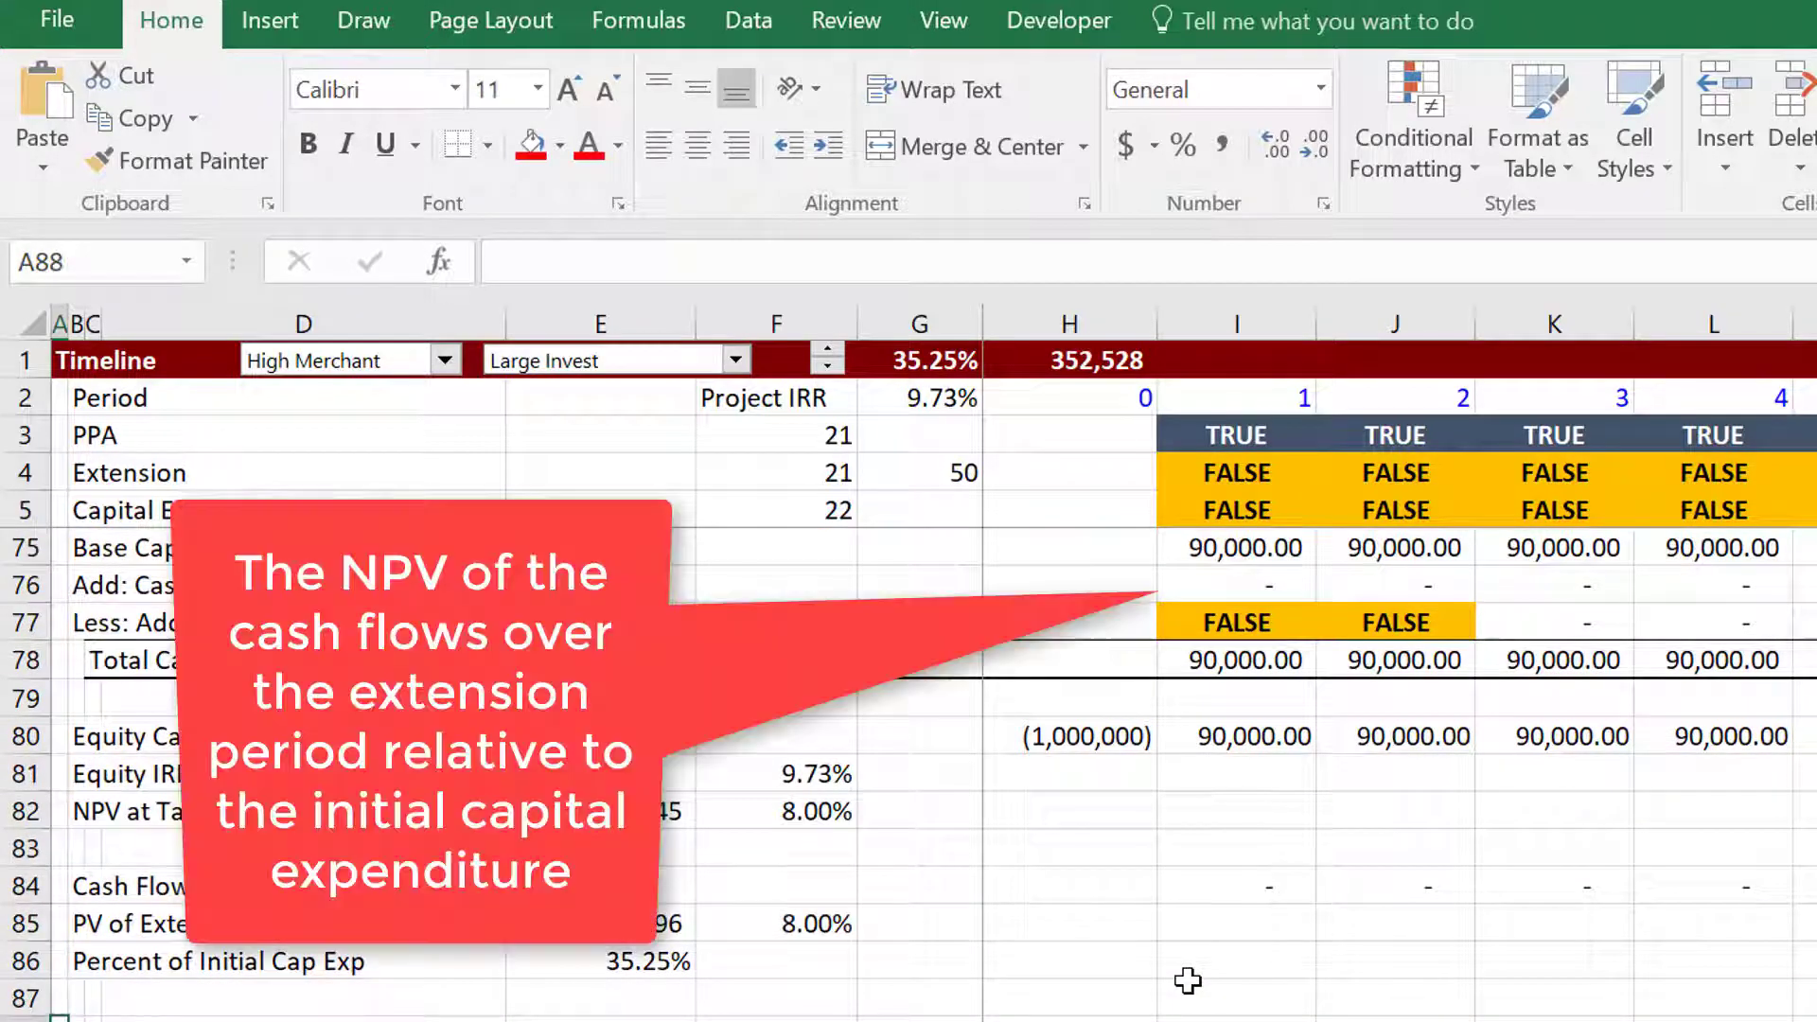
# Inspect the Percent of Initial Cap Exp formula in E86 without changing it.
pyautogui.press('Up')
pyautogui.press('Up')
pyautogui.press('Right')
pyautogui.press('Right')
pyautogui.press('Right')
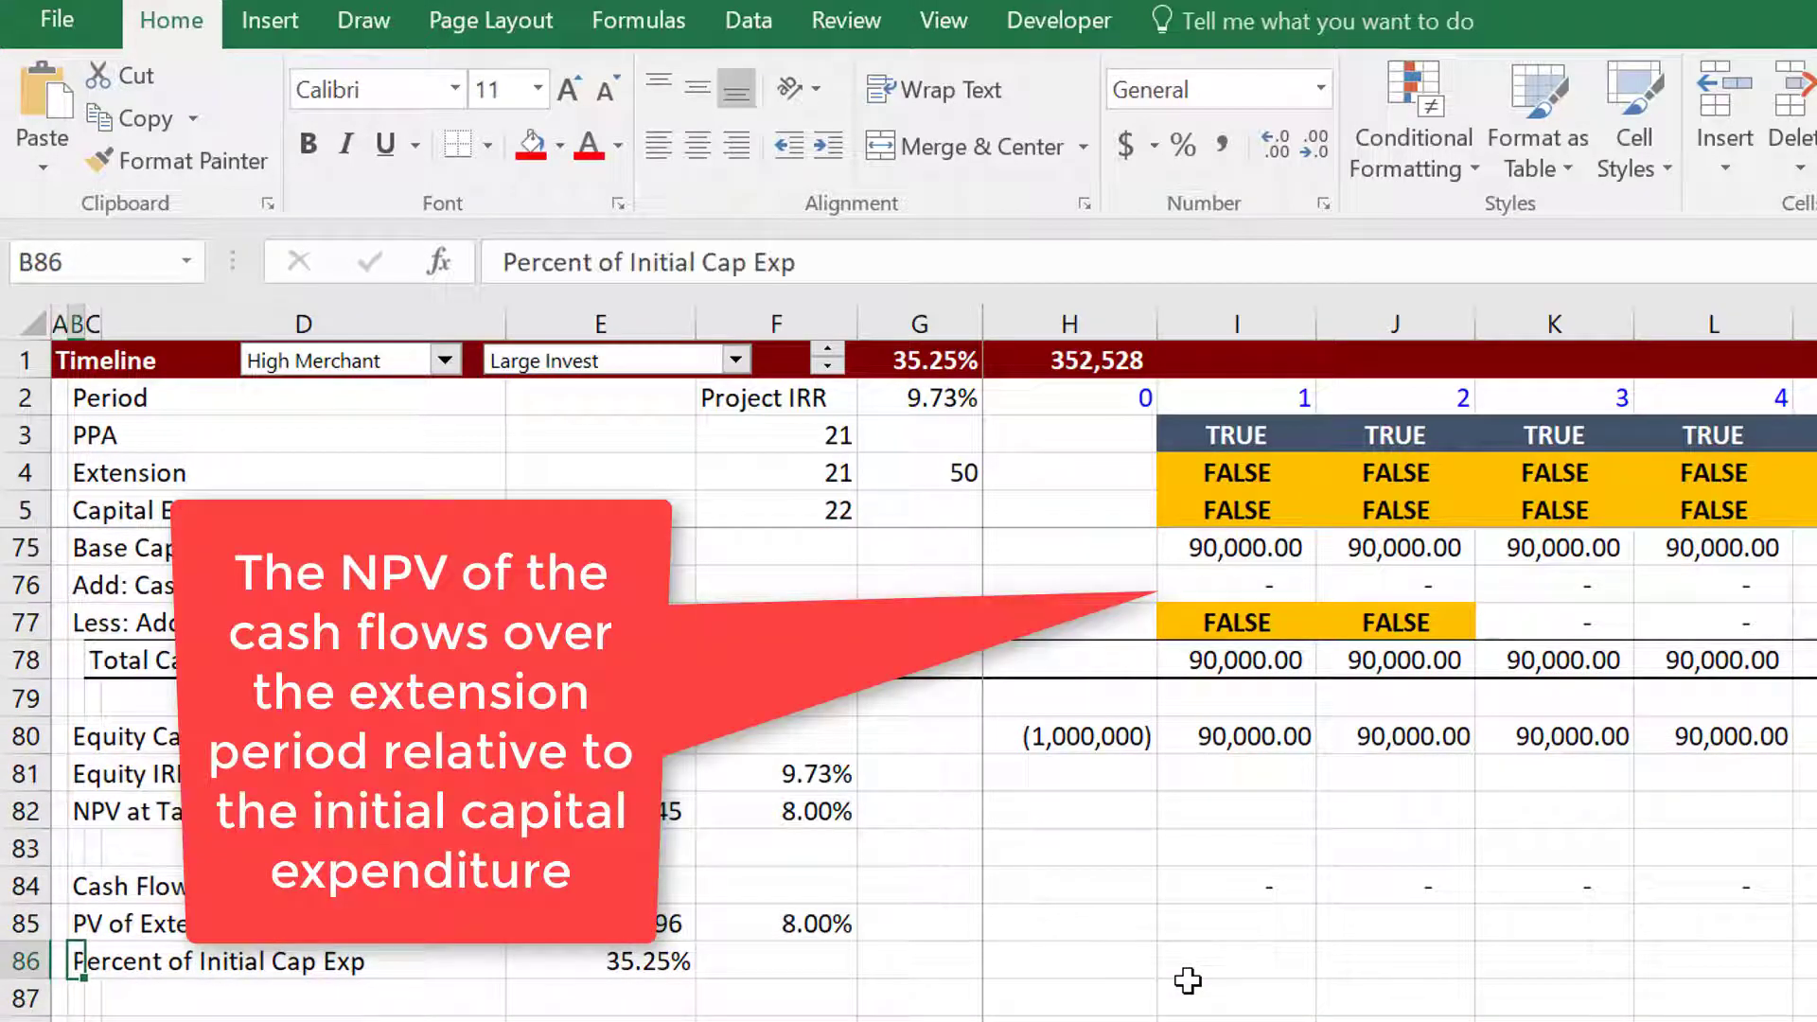
pyautogui.press('Right')
pyautogui.press('F2')
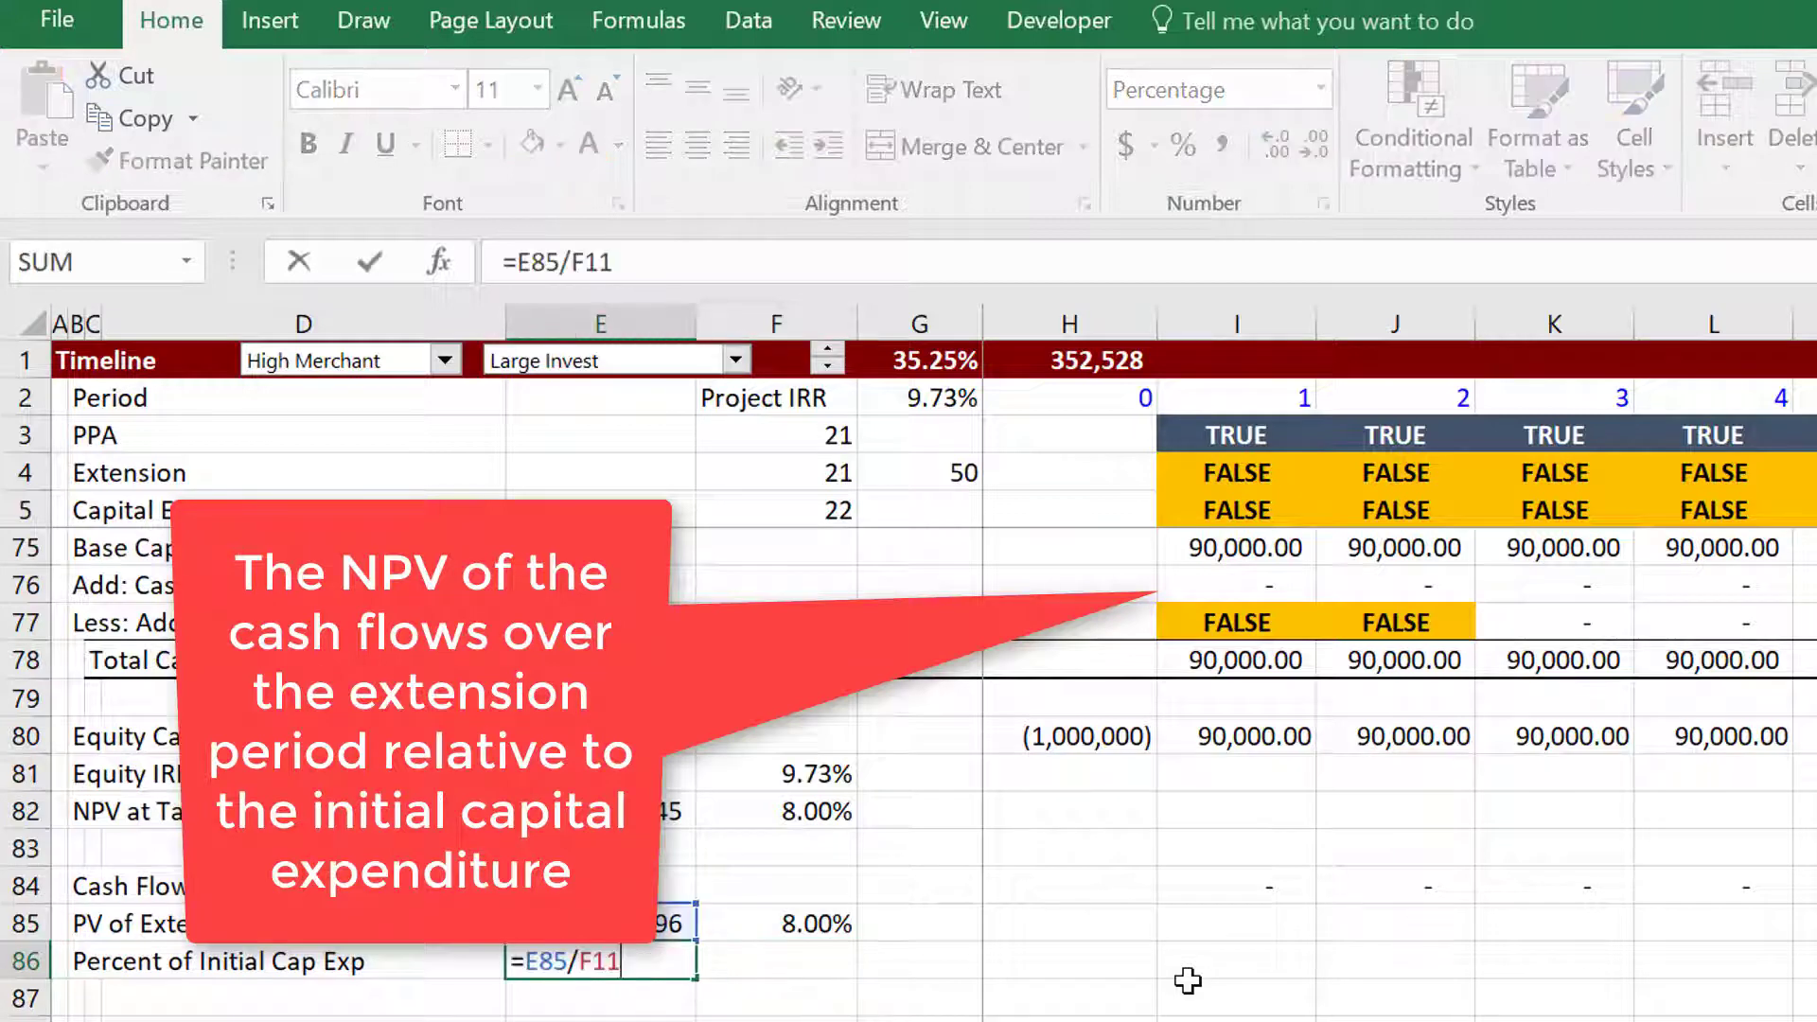
pyautogui.press('Escape')
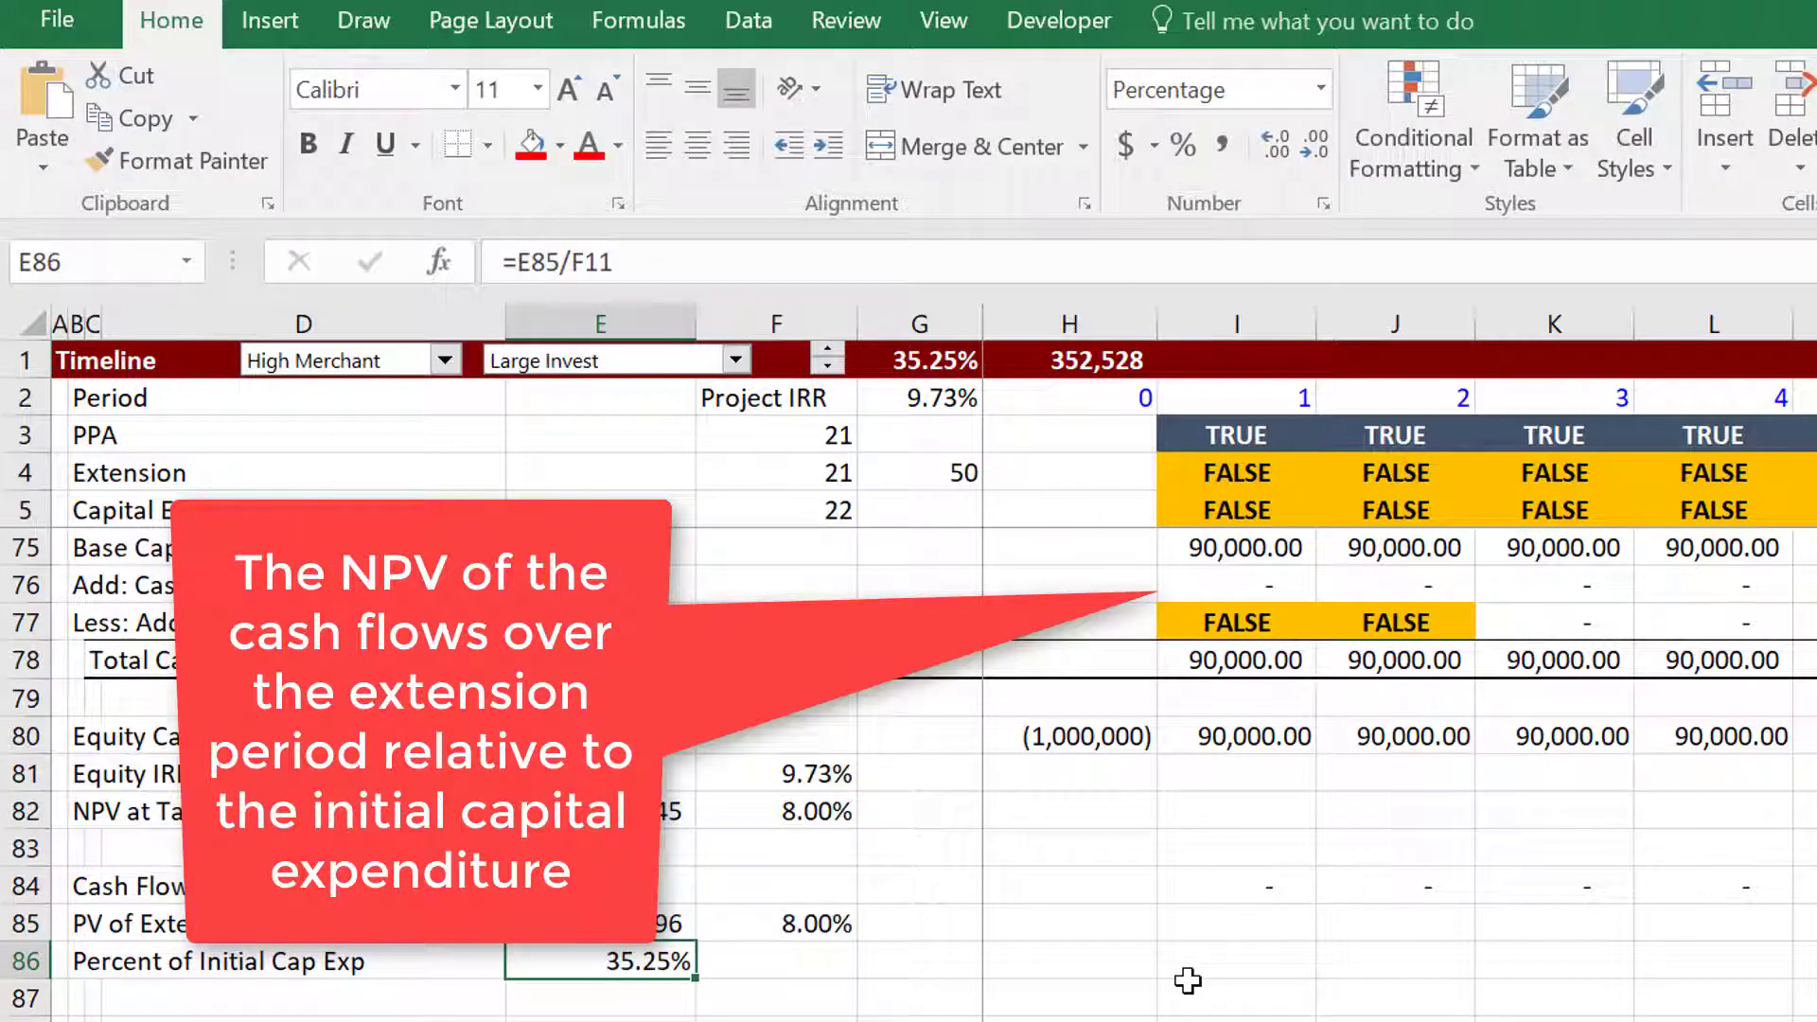
# Review the rows from Percent of Initial Cap Exp up to Fixed Operating Cost, ending on row 76 of the Cash Flow Waterfall.
pyautogui.press('Up')
pyautogui.press('Up')
pyautogui.press('Up')
pyautogui.press('Up')
pyautogui.press('Up')
pyautogui.press('Up')
pyautogui.press('Up')
pyautogui.press('Up')
pyautogui.press('Up')
pyautogui.press('Up')
pyautogui.press('Up')
pyautogui.press('Up')
pyautogui.press('Up')
pyautogui.press('Up')
pyautogui.press('Up')
pyautogui.press('Up')
pyautogui.press('Up')
pyautogui.press('Up')
pyautogui.press('Down')
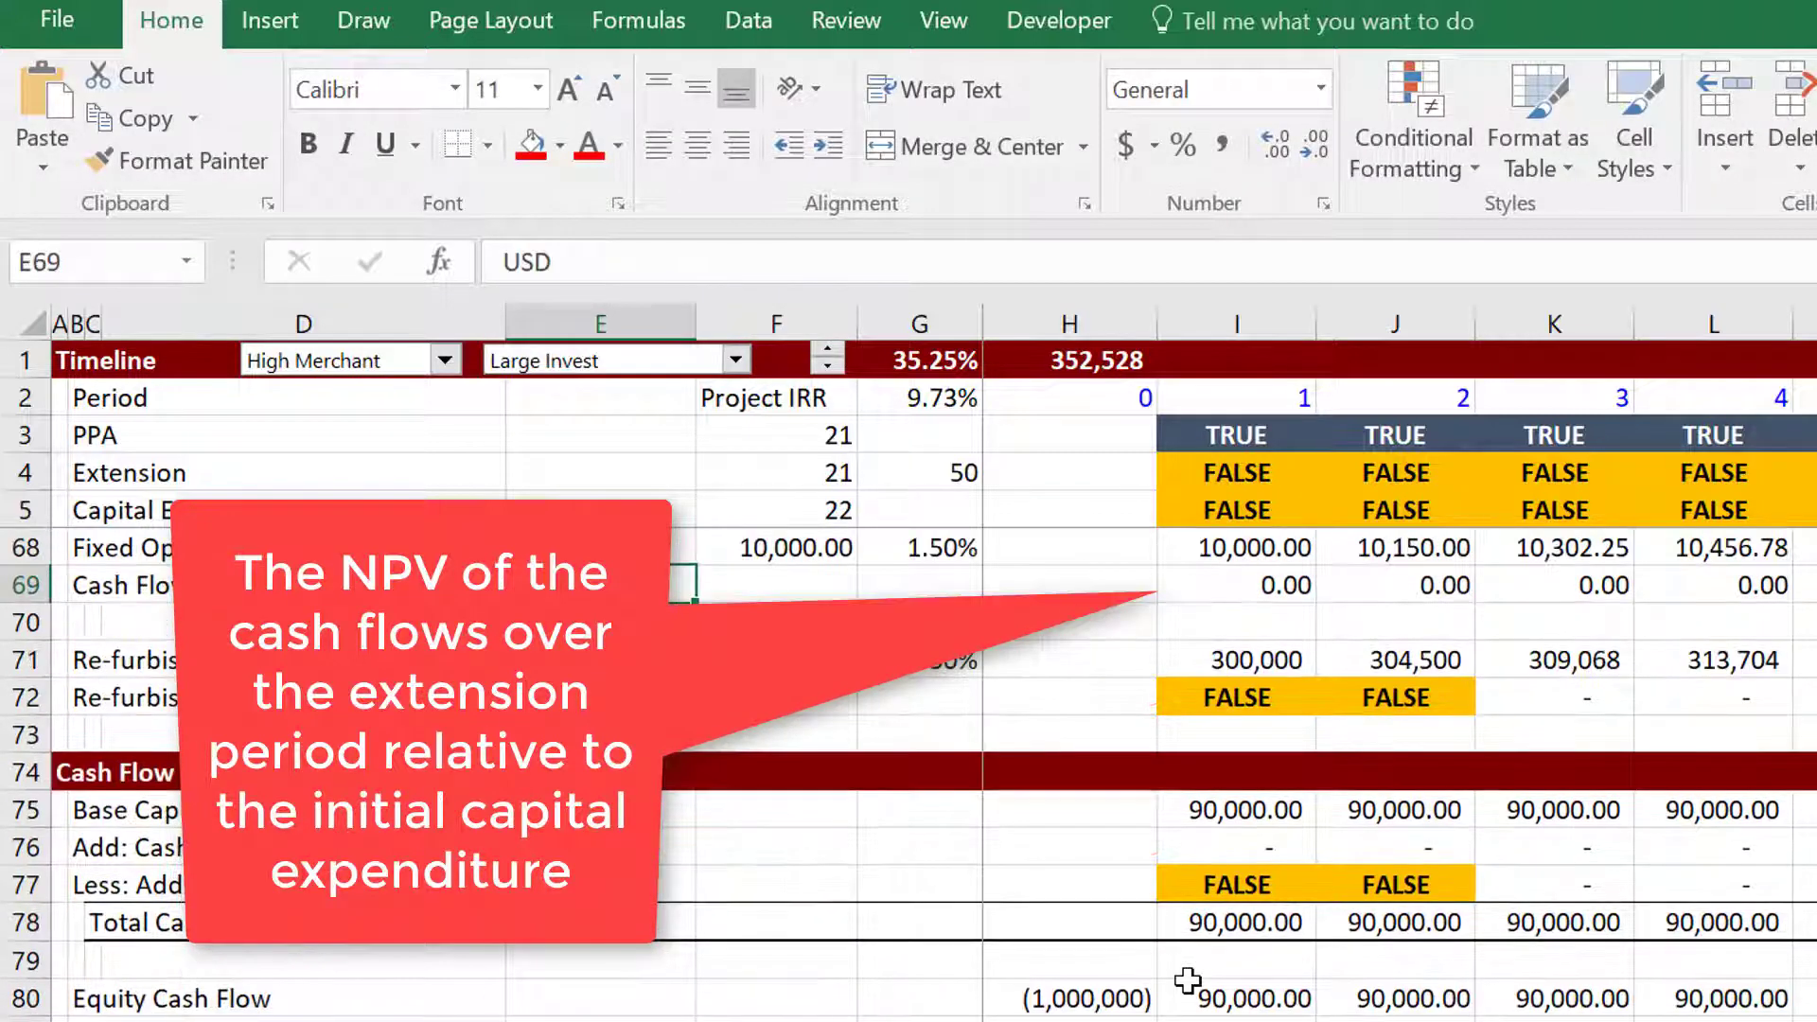
pyautogui.press('Down')
pyautogui.press('Down')
pyautogui.press('Down')
pyautogui.press('Down')
pyautogui.press('Down')
pyautogui.press('Down')
pyautogui.press('Down')
# Follow row 76 of the Cash Flow Waterfall across the PPA years and check the period 22 re-furbishment deduction in AD77.
pyautogui.press('Right')
pyautogui.press('Right')
pyautogui.press('Right')
pyautogui.press('Right')
pyautogui.press('Right')
pyautogui.press('Right')
pyautogui.press('Right')
pyautogui.press('Right')
pyautogui.press('Right')
pyautogui.press('Right')
pyautogui.press('Right')
pyautogui.press('Right')
pyautogui.press('Right')
pyautogui.press('Right')
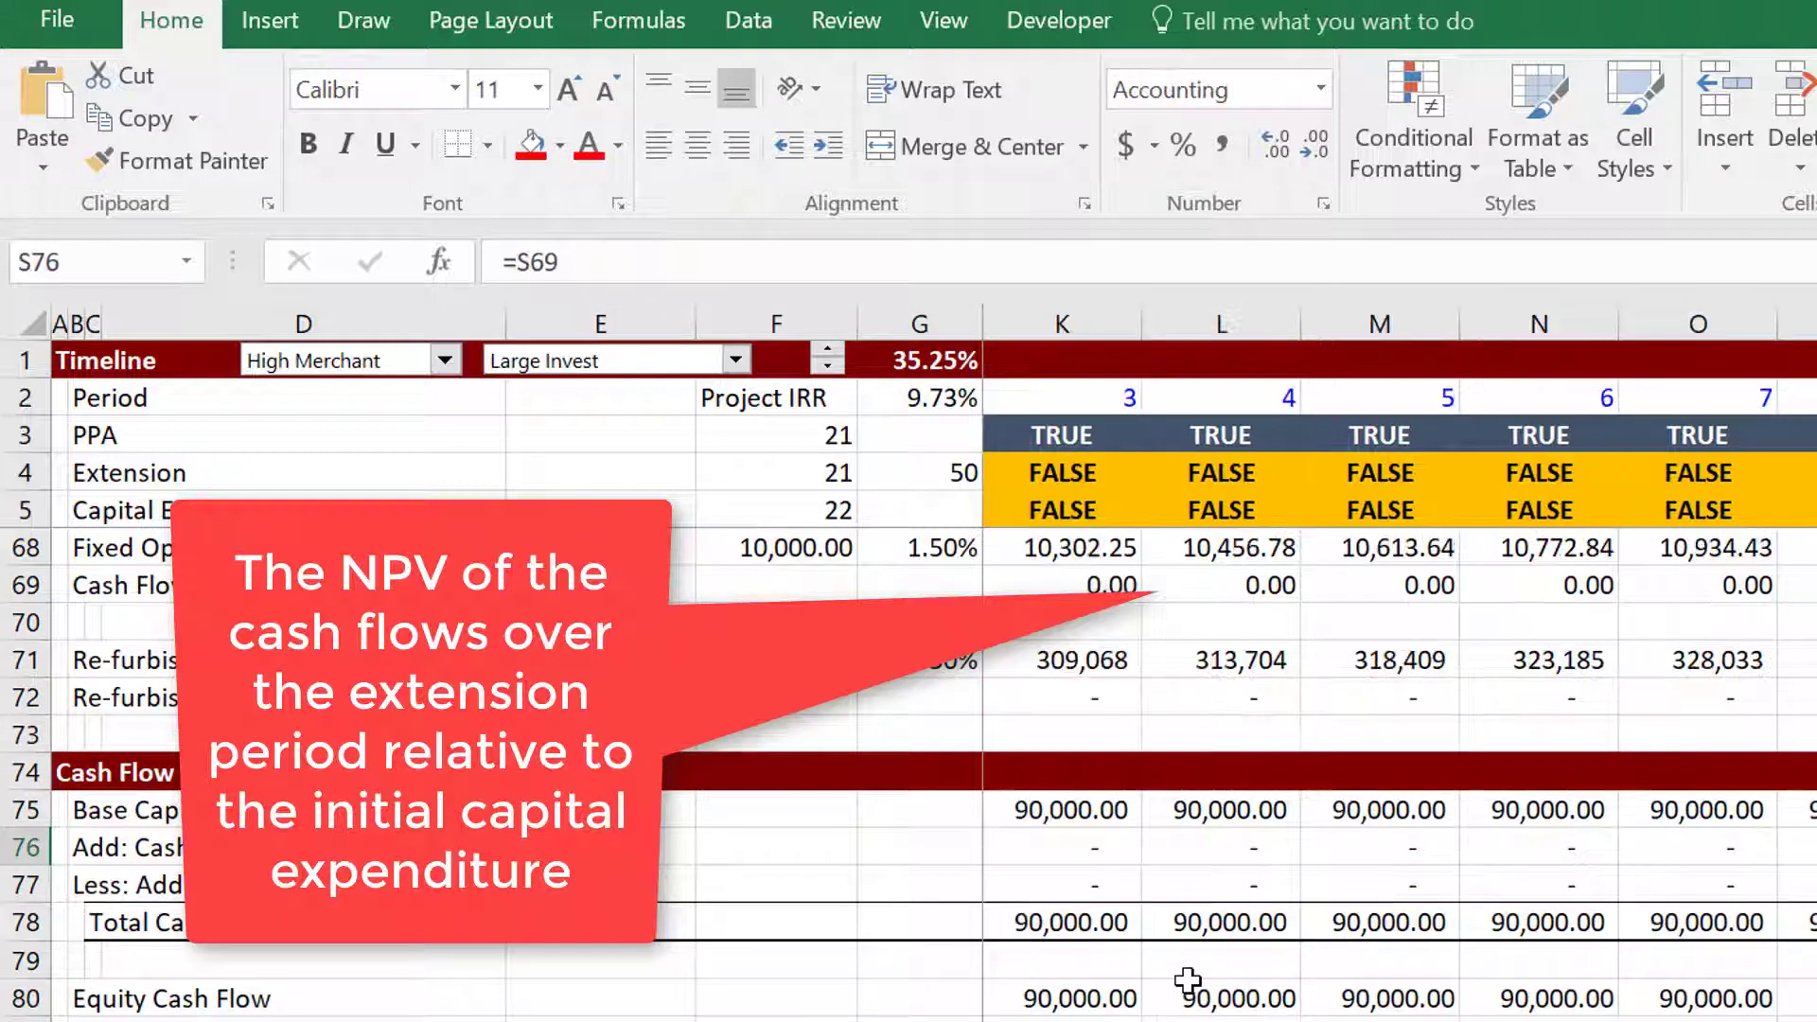
pyautogui.press('Right')
pyautogui.press('Right')
pyautogui.press('Right')
pyautogui.press('Right')
pyautogui.press('Right')
pyautogui.press('Right')
pyautogui.press('Right')
pyautogui.press('Right')
pyautogui.press('Right')
pyautogui.press('Right')
pyautogui.press('Right')
pyautogui.press('Right')
pyautogui.press('Right')
pyautogui.press('Left')
pyautogui.press('Left')
pyautogui.press('Down')
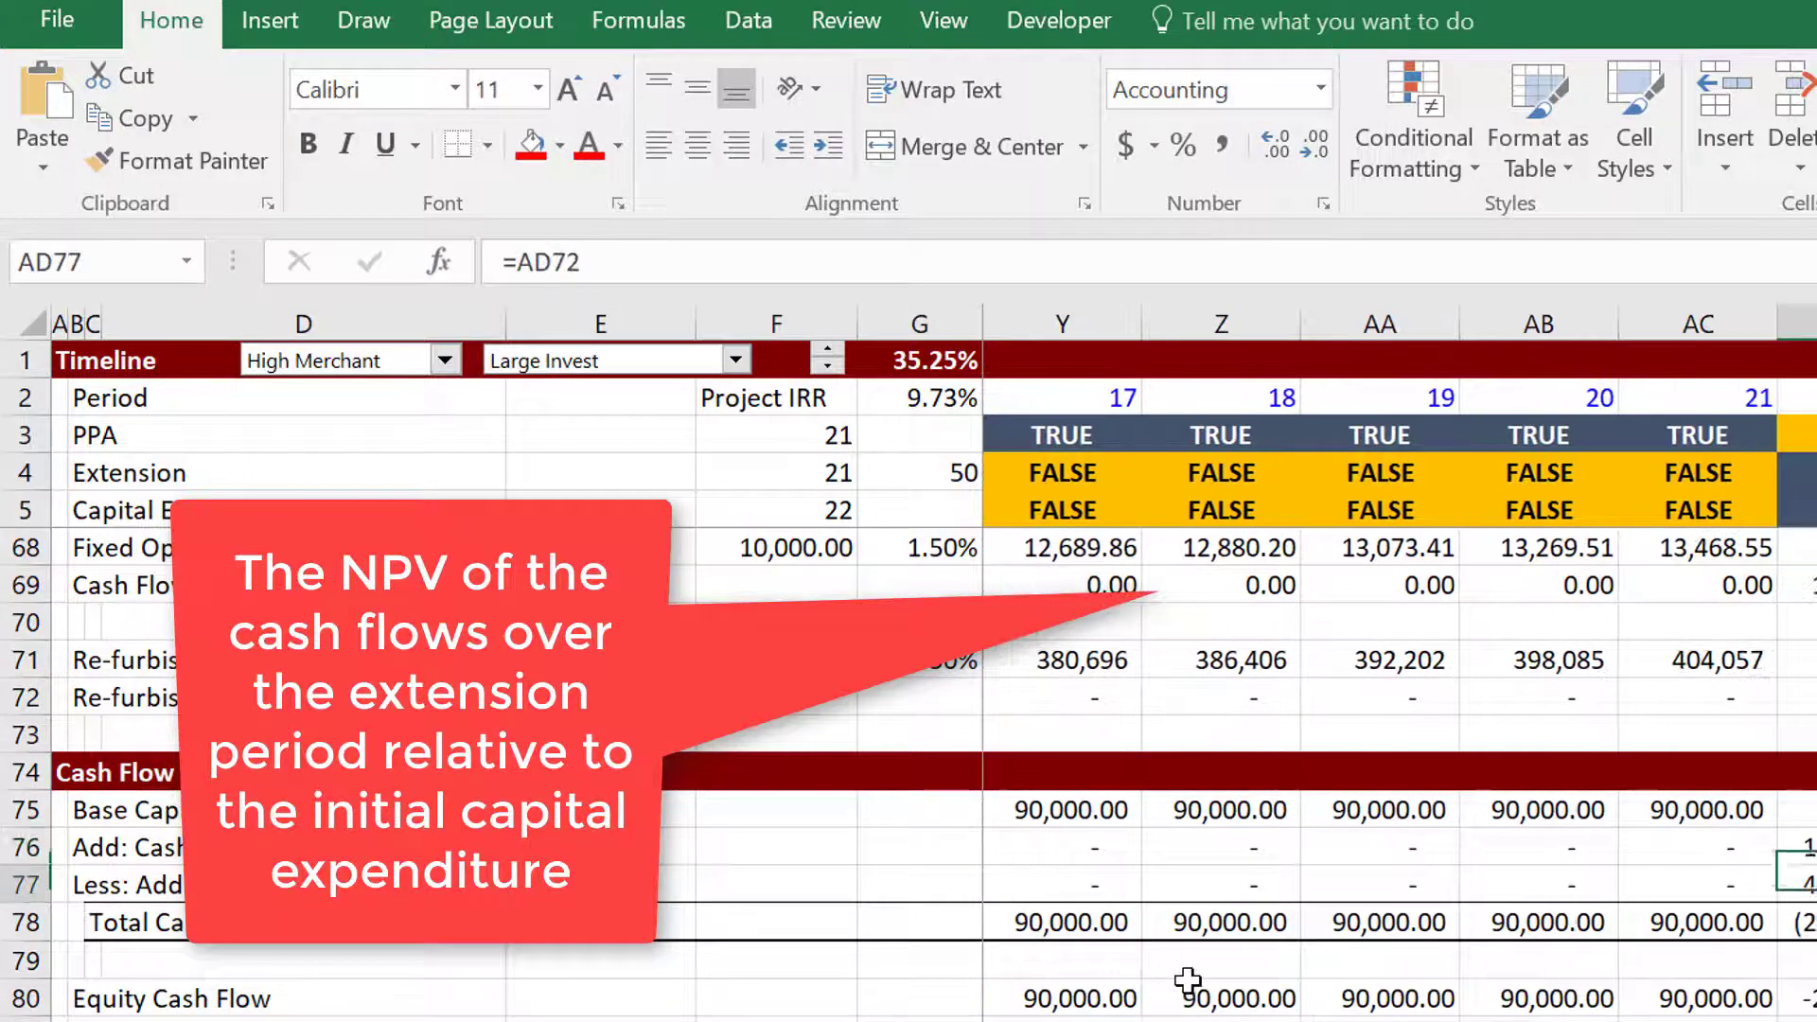
# Examine the added extension cash flows in row 76 from period 22 through period 44.
pyautogui.press('Up')
pyautogui.press('Right')
pyautogui.press('Right')
pyautogui.press('Right')
pyautogui.press('Right')
pyautogui.press('Right')
pyautogui.press('Right')
pyautogui.press('Right')
pyautogui.press('Right')
pyautogui.press('Right')
pyautogui.press('Right')
pyautogui.press('Right')
pyautogui.press('Right')
pyautogui.press('Right')
pyautogui.press('Right')
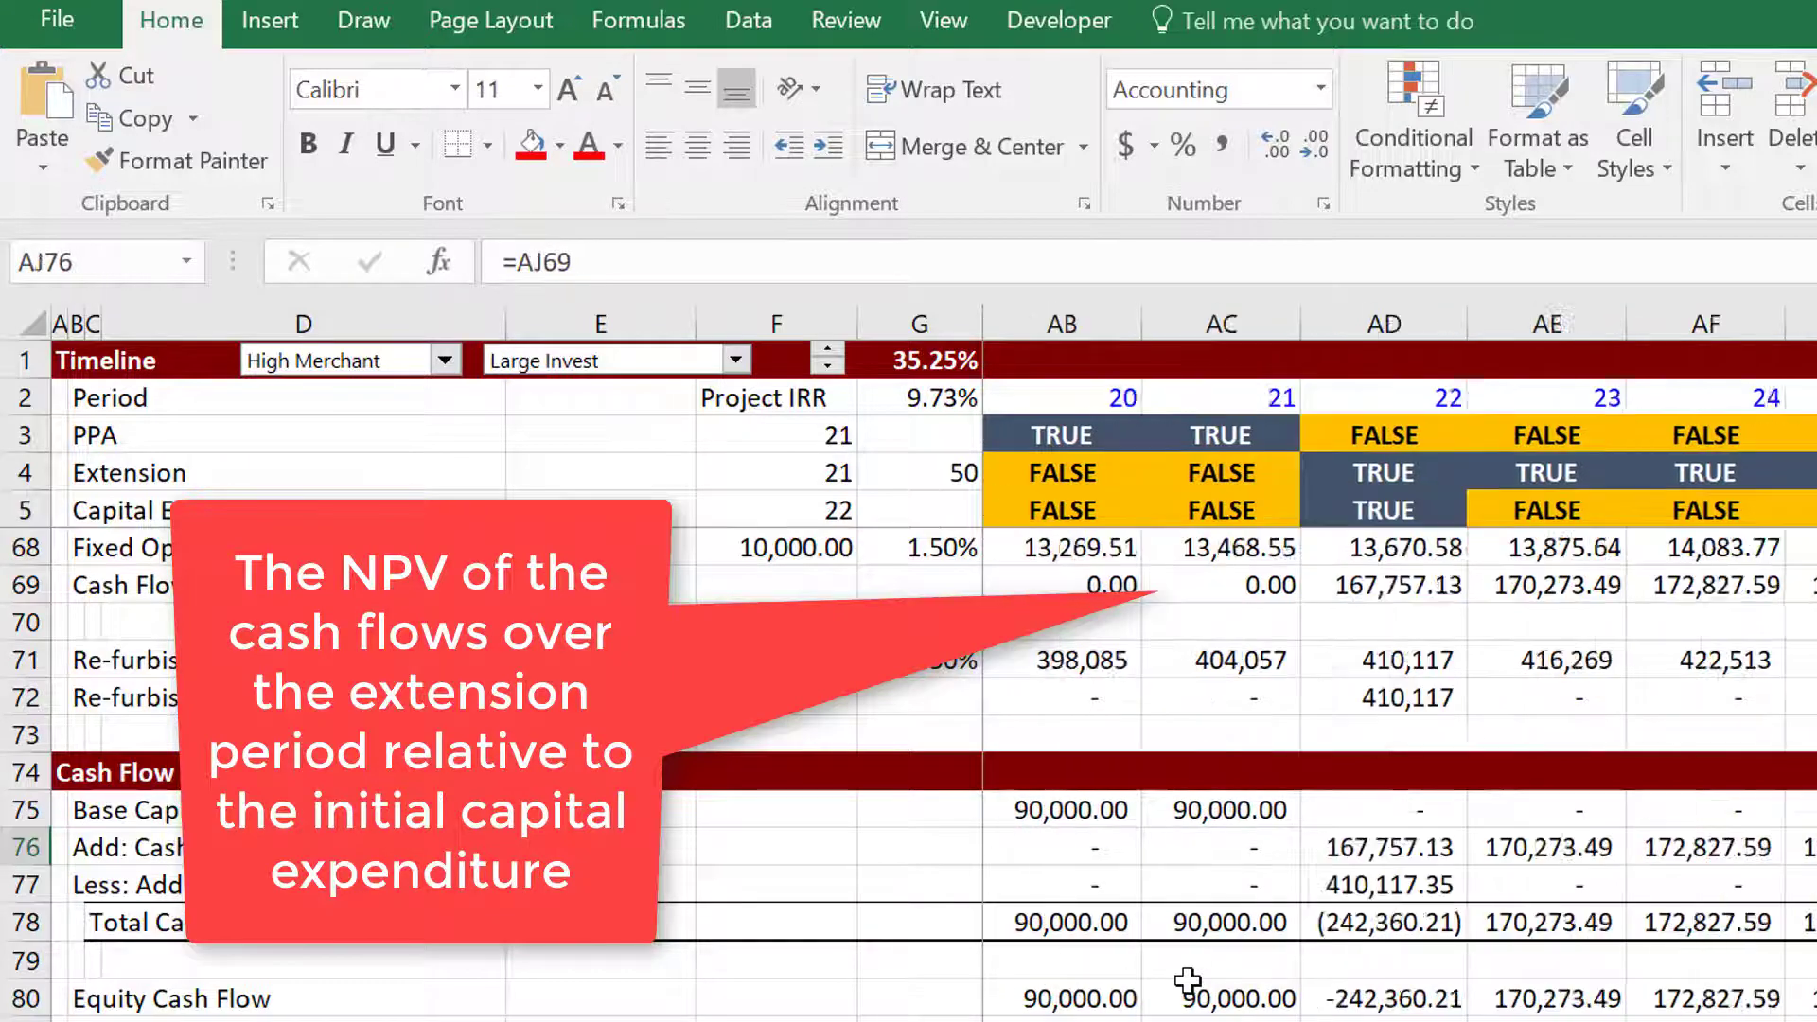
pyautogui.press('Right')
pyautogui.press('Right')
pyautogui.press('Right')
pyautogui.press('Right')
pyautogui.press('Right')
pyautogui.press('Right')
pyautogui.press('Right')
pyautogui.press('Right')
pyautogui.press('Right')
pyautogui.press('Right')
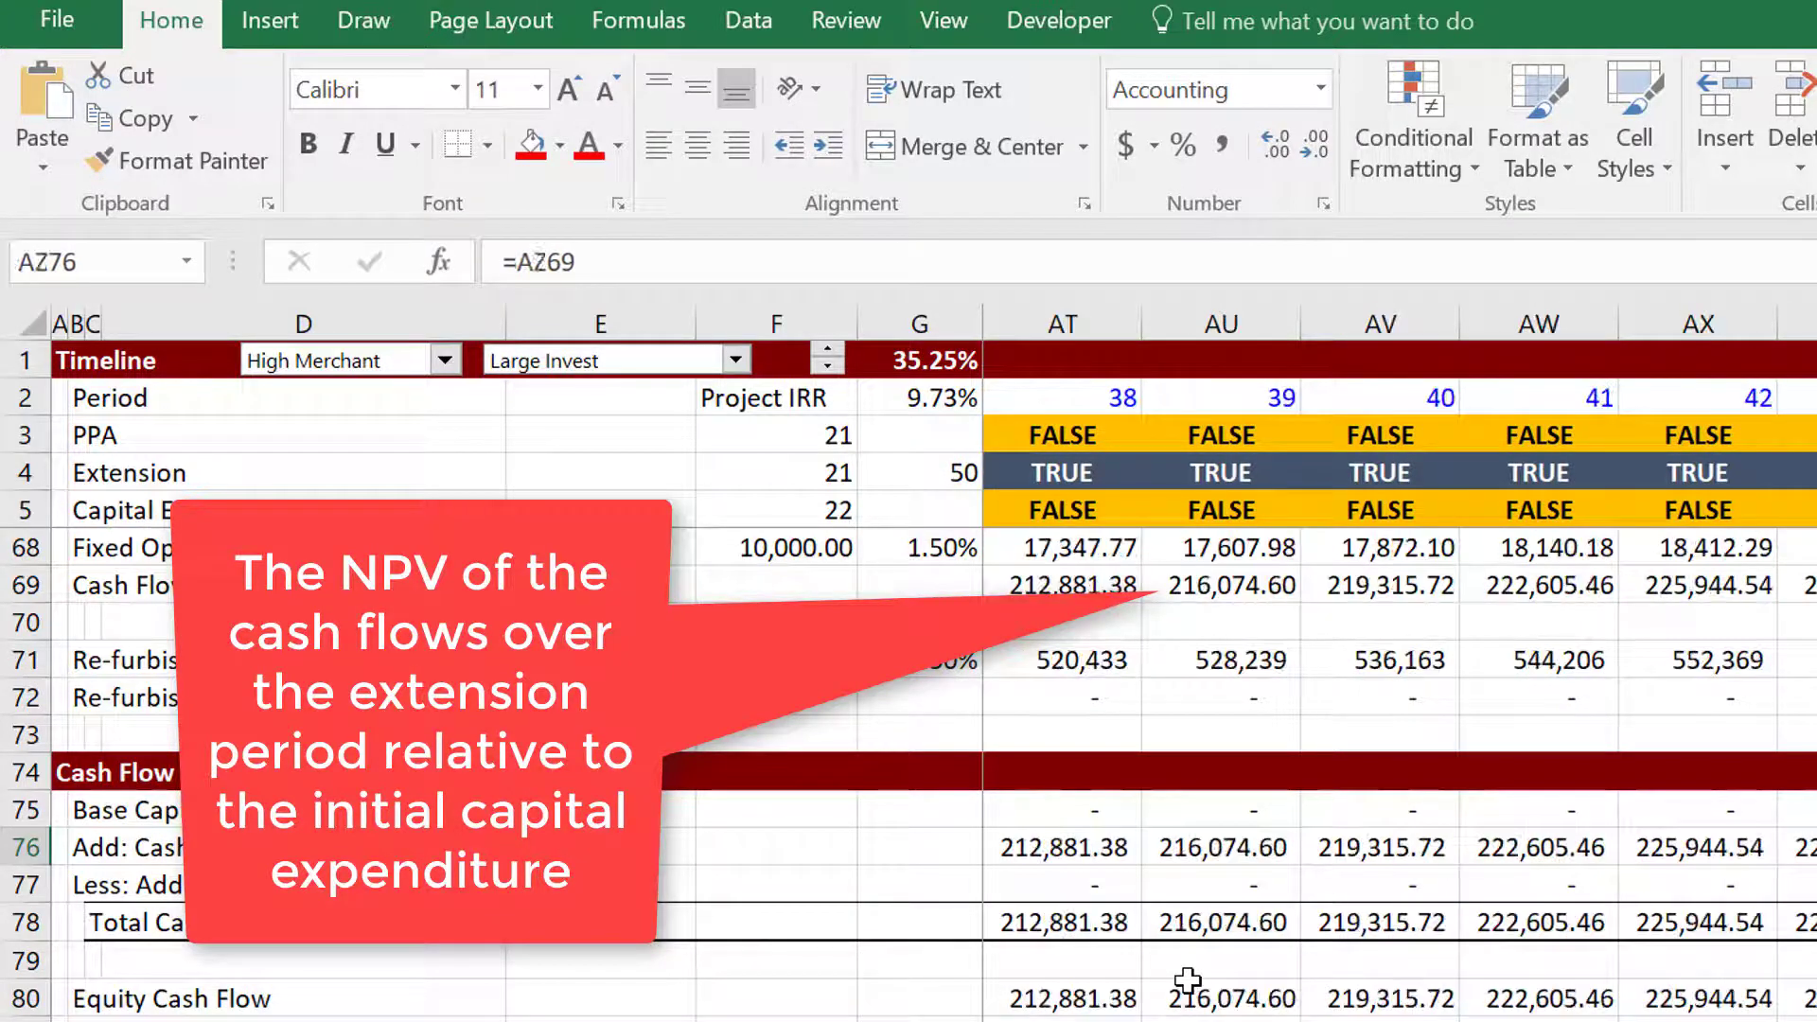
# Trace the added extension cash flows in row 76 back through period 22 into the final PPA years.
pyautogui.press('Left')
pyautogui.press('Left')
pyautogui.press('Left')
pyautogui.press('Left')
pyautogui.press('Left')
pyautogui.press('Left')
pyautogui.press('Left')
pyautogui.press('Left')
pyautogui.press('Left')
pyautogui.press('Left')
pyautogui.press('Left')
pyautogui.press('Left')
pyautogui.press('Left')
pyautogui.press('Left')
pyautogui.press('Left')
pyautogui.press('Left')
pyautogui.press('Left')
pyautogui.press('Left')
pyautogui.press('Left')
pyautogui.press('Left')
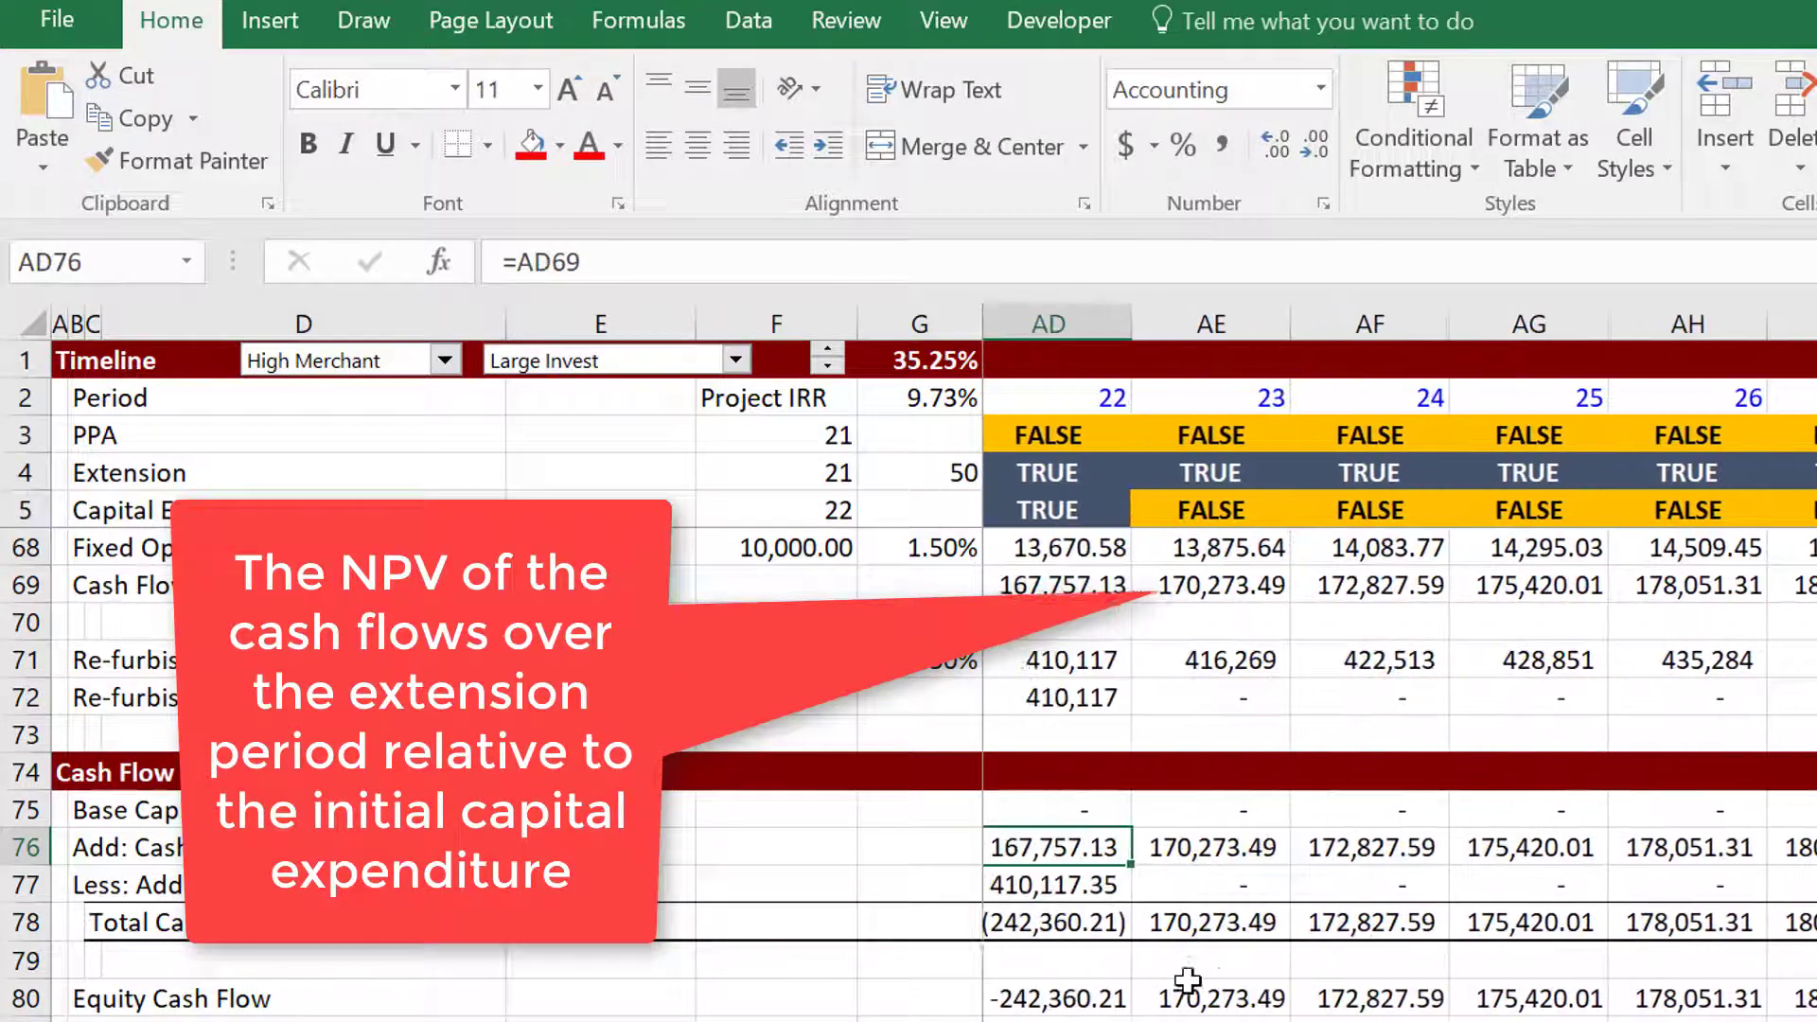
pyautogui.press('Left')
pyautogui.press('Left')
pyautogui.press('Left')
pyautogui.press('Left')
pyautogui.press('Left')
pyautogui.press('Left')
# Follow row 76 forward again from the end of the PPA into the extension periods.
pyautogui.press('Right')
pyautogui.press('Right')
pyautogui.press('Right')
pyautogui.press('Right')
pyautogui.press('Right')
pyautogui.press('Right')
pyautogui.press('Right')
pyautogui.press('Right')
pyautogui.press('Right')
pyautogui.press('Right')
pyautogui.press('Right')
pyautogui.press('Right')
pyautogui.press('Right')
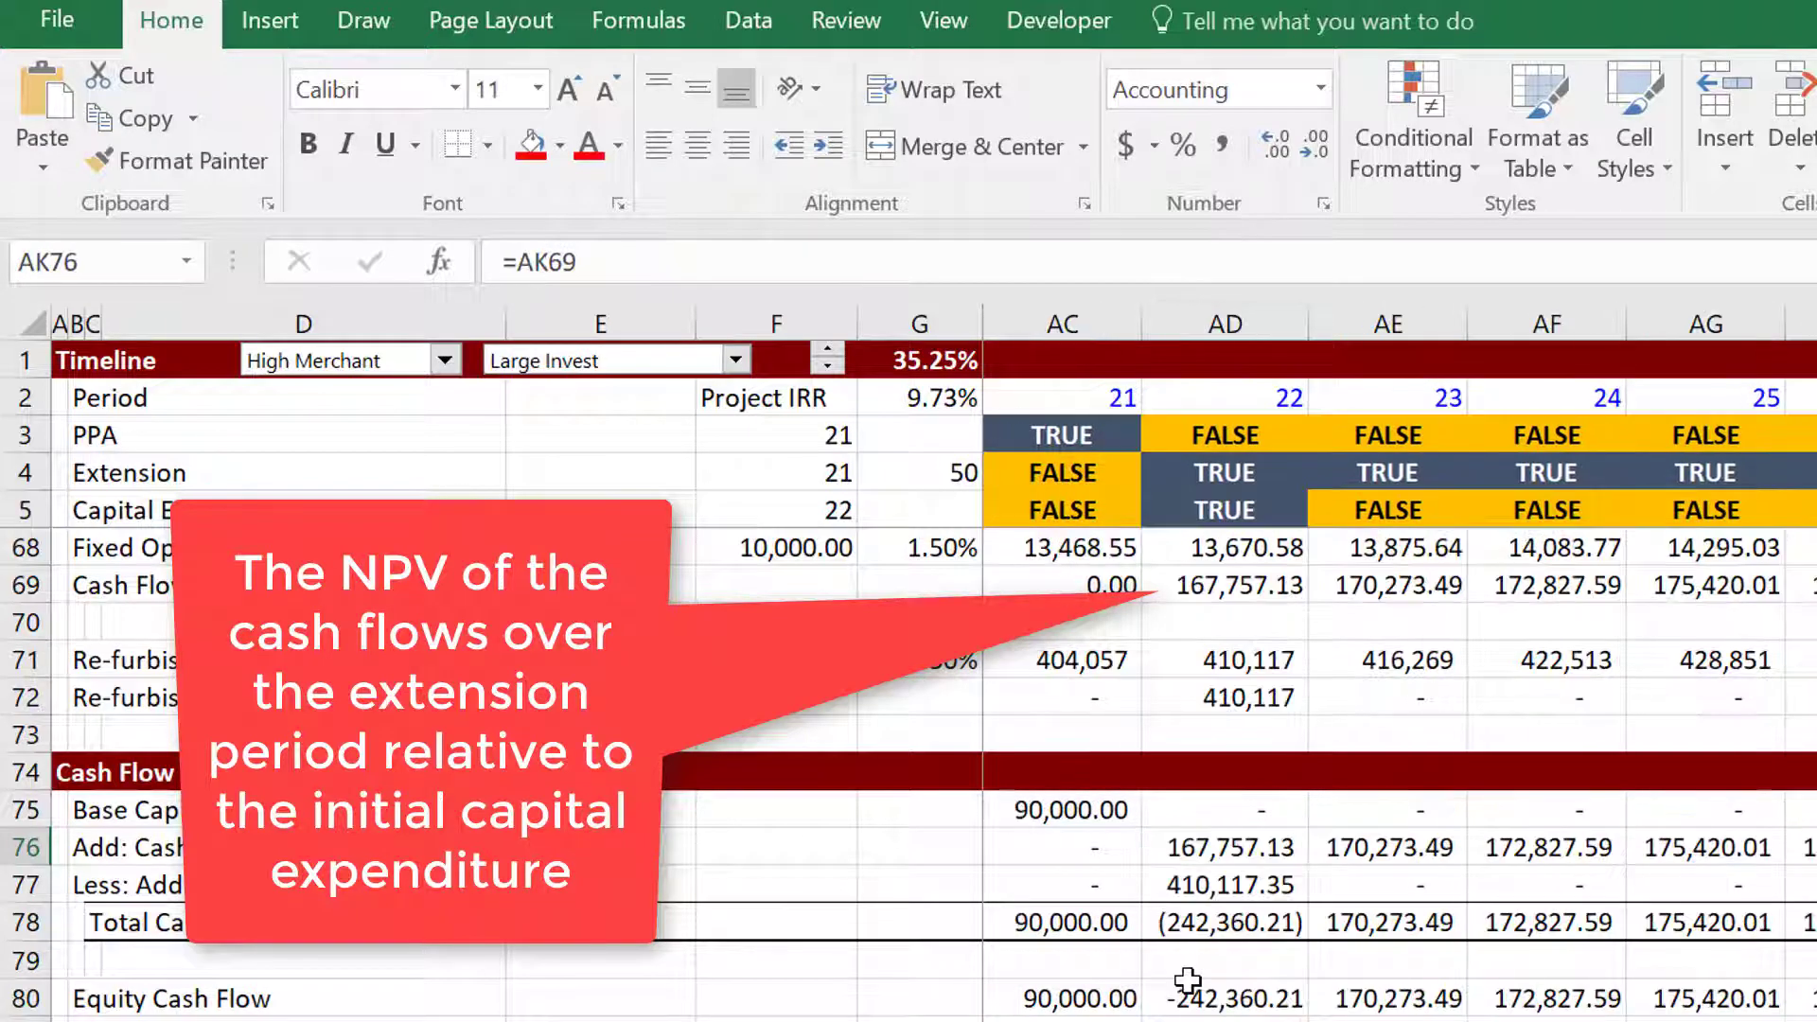
pyautogui.press('Right')
pyautogui.press('Right')
pyautogui.press('Right')
pyautogui.press('Right')
pyautogui.press('Right')
# Check the first and last periods of row 76 and return to its label in B76.
pyautogui.hotkey('ctrl', 'Left')
pyautogui.press('Right')
pyautogui.press('Right')
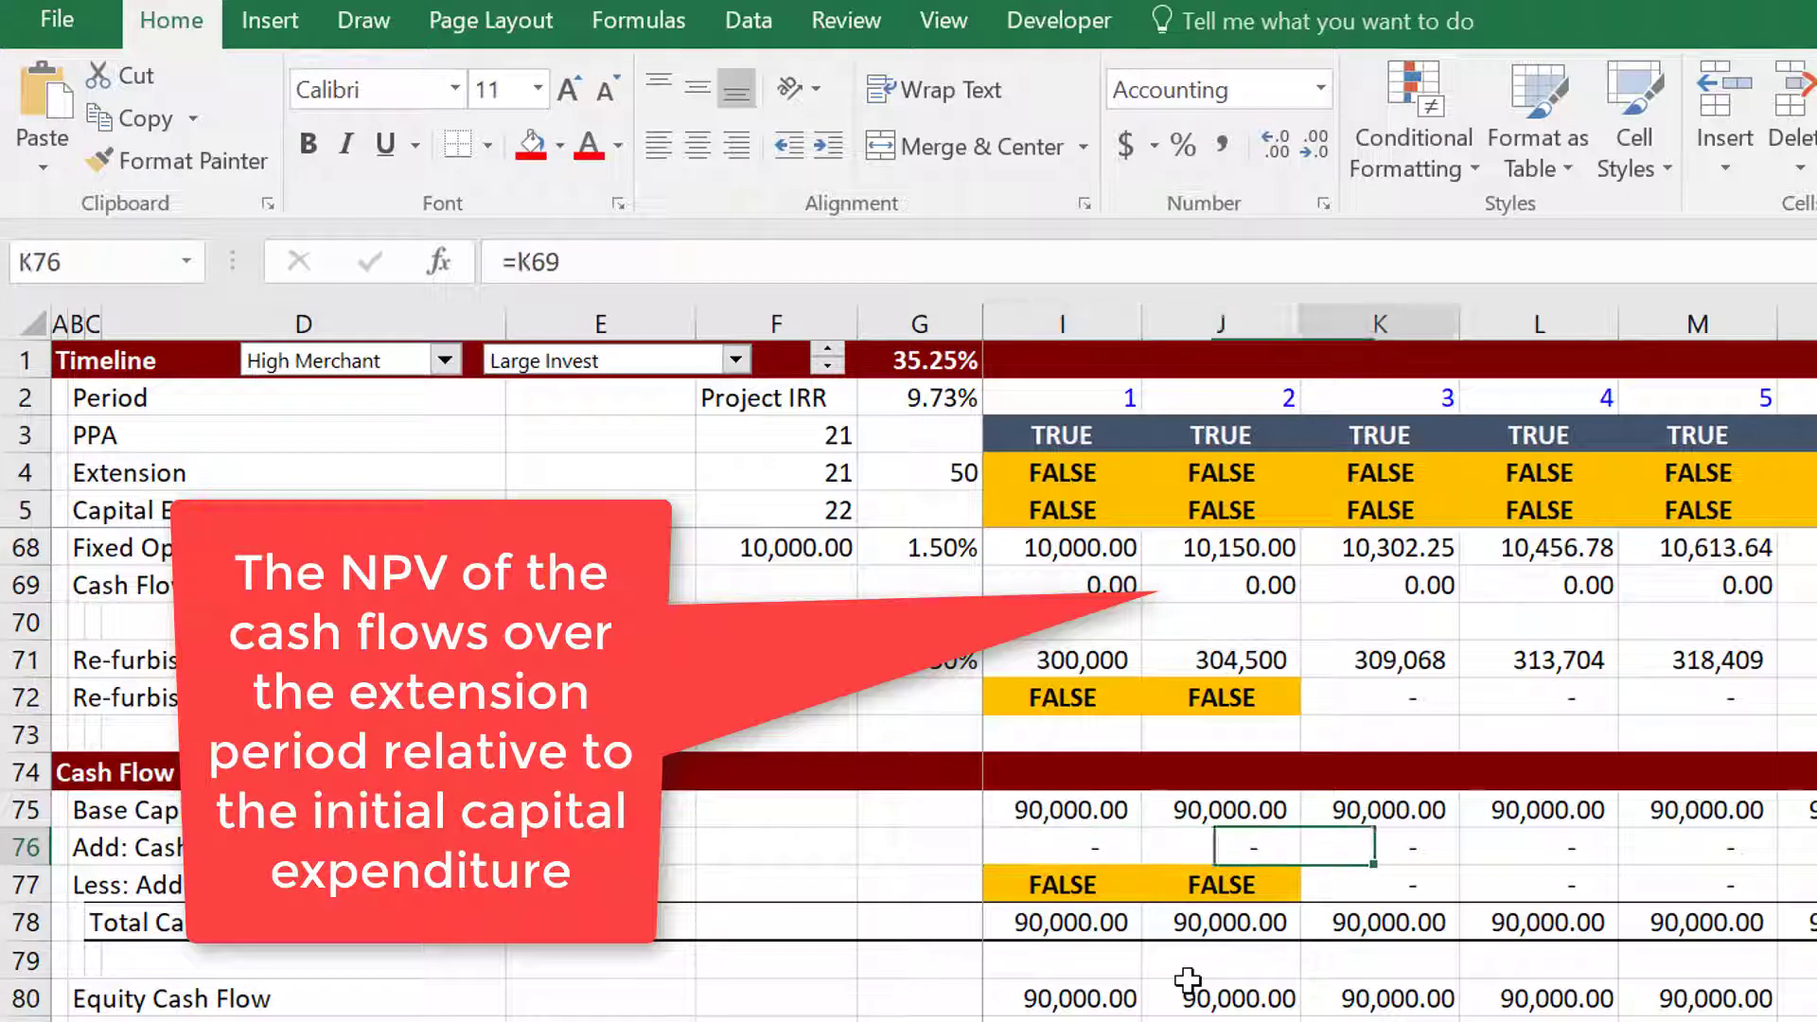
pyautogui.press('Left')
pyautogui.hotkey('ctrl', 'Right')
pyautogui.press('Left')
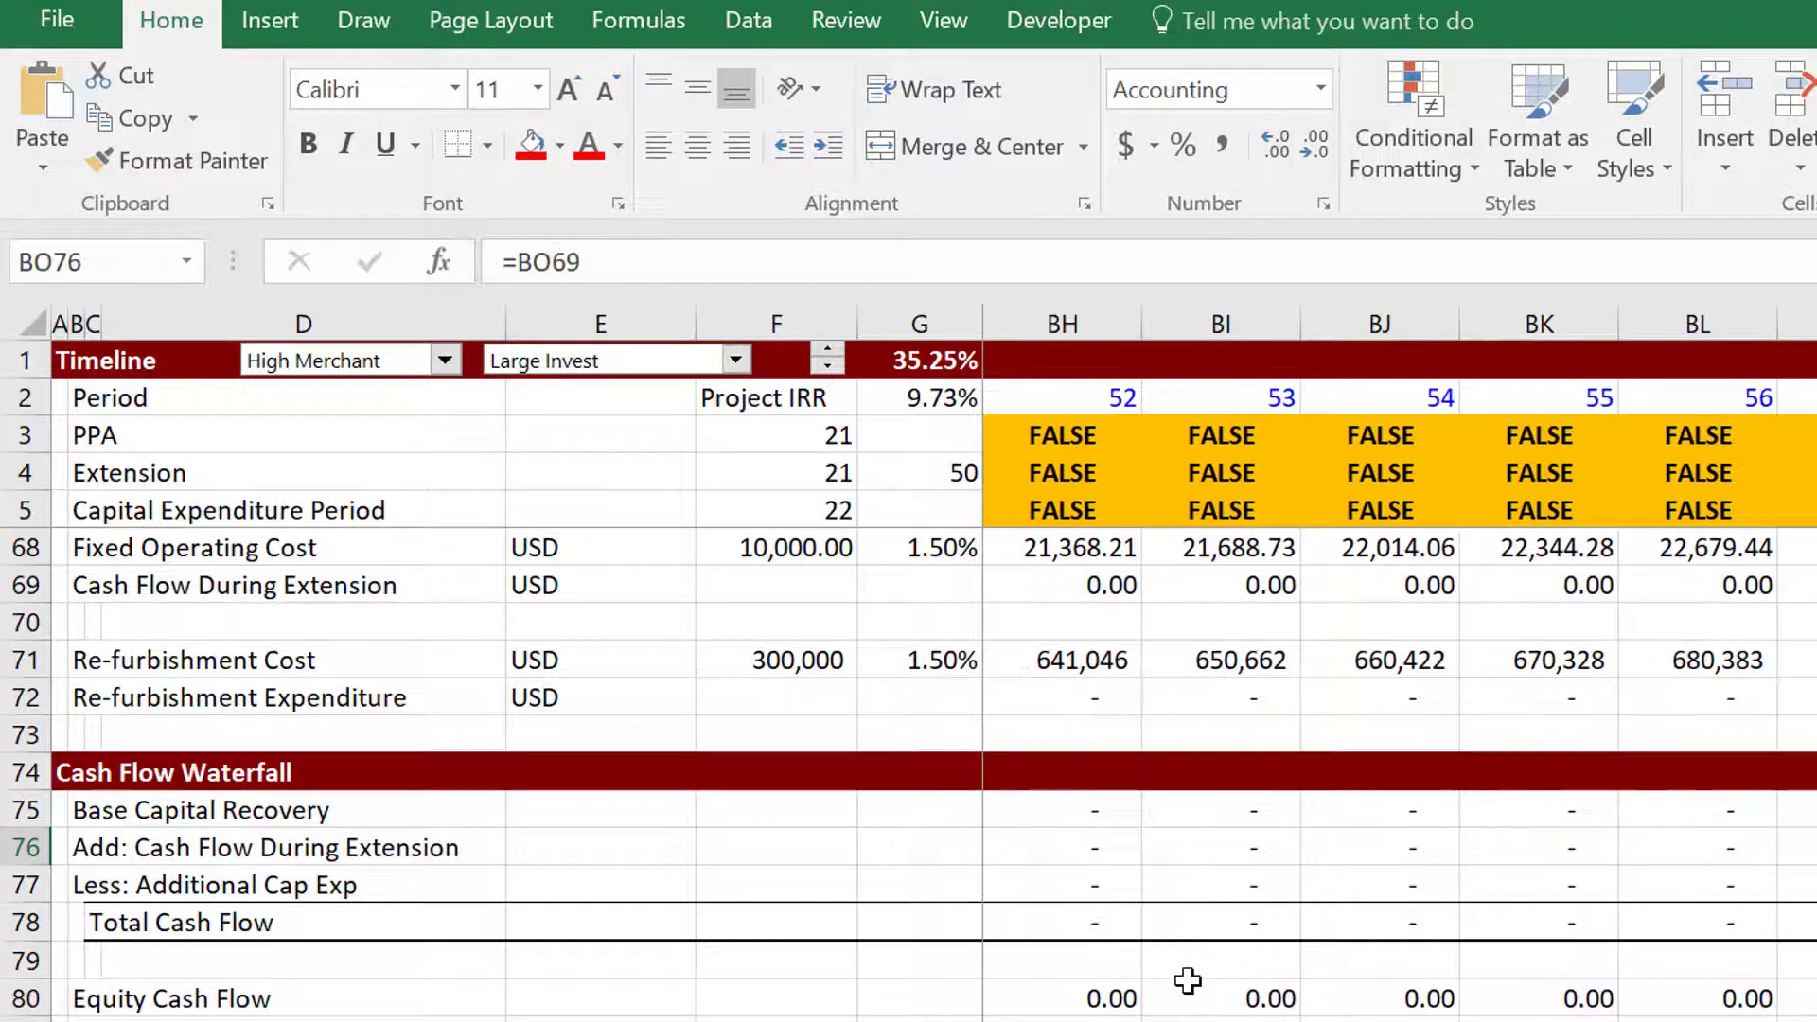
pyautogui.hotkey('ctrl', 'Left')
pyautogui.press('Left')
pyautogui.press('Left')
pyautogui.press('Left')
pyautogui.press('Left')
pyautogui.press('Left')
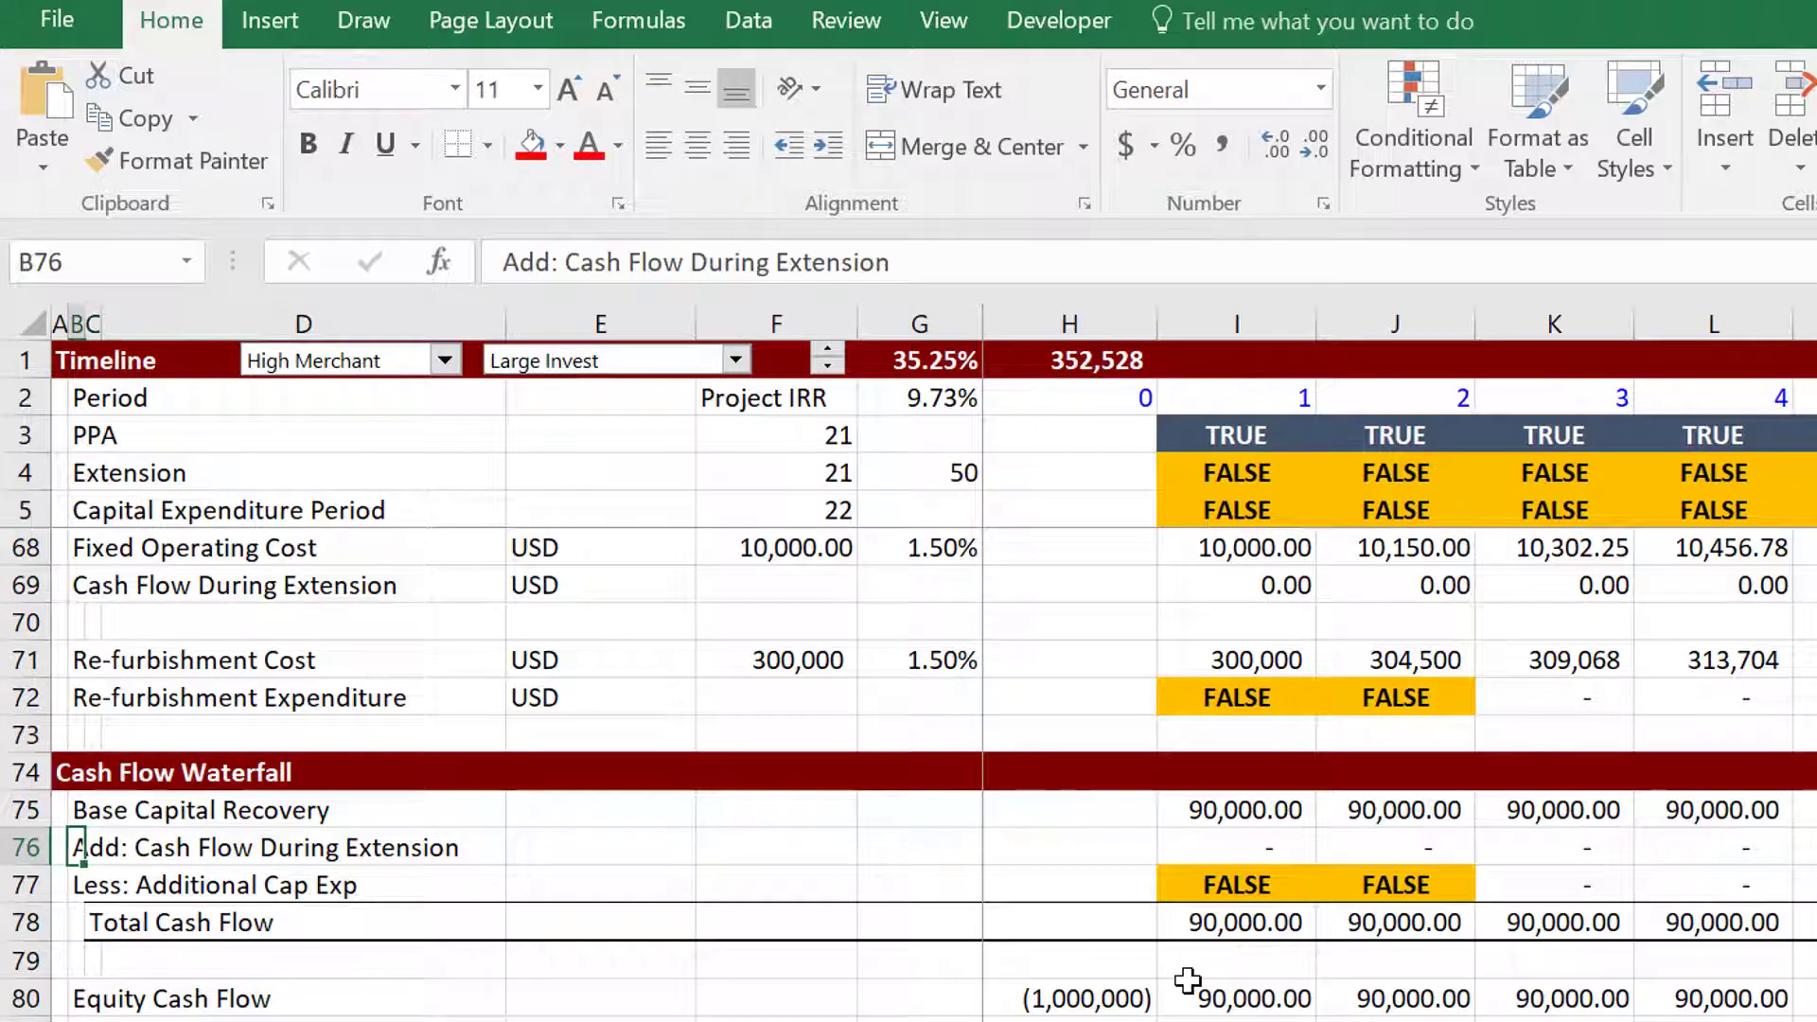
# Review the Large Invest assumptions in the Strategy section from Fixed O&M in H28 to Capital Expenditure in H32.
pyautogui.press('pageup')
pyautogui.press('pageup')
pyautogui.press('pageup')
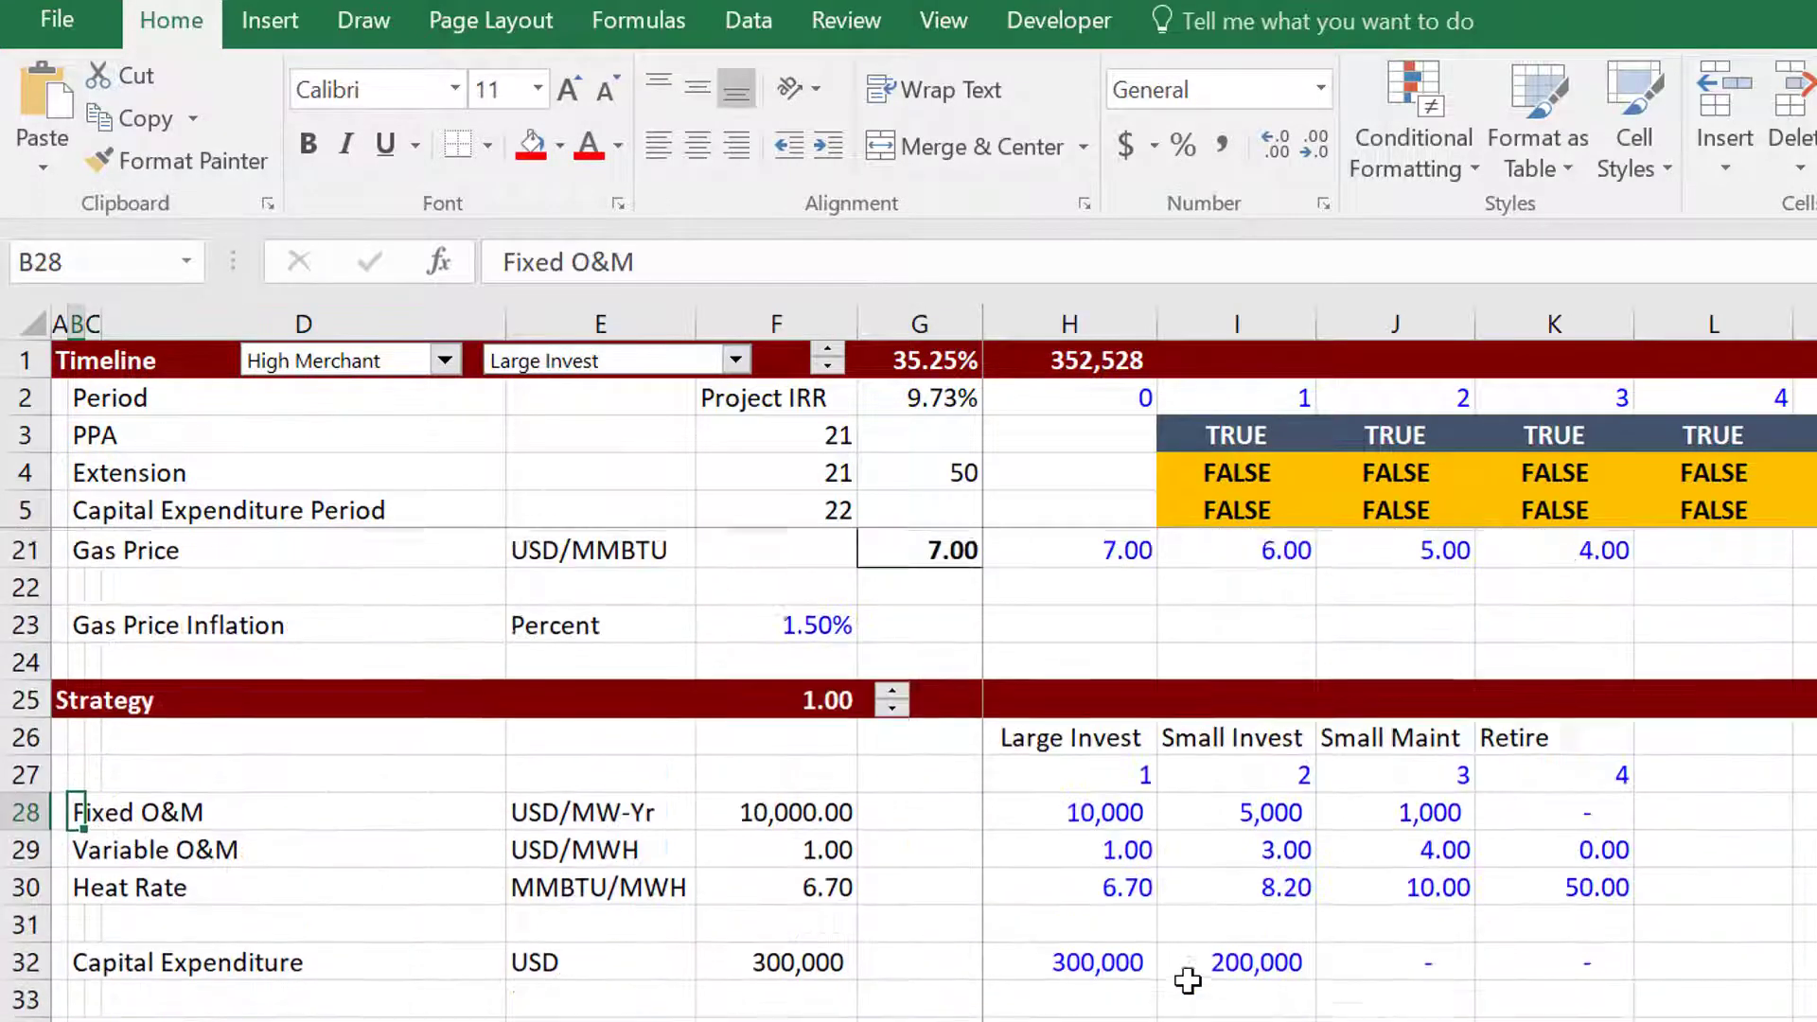
pyautogui.press('Down')
pyautogui.press('Down')
pyautogui.press('Up')
pyautogui.press('Up')
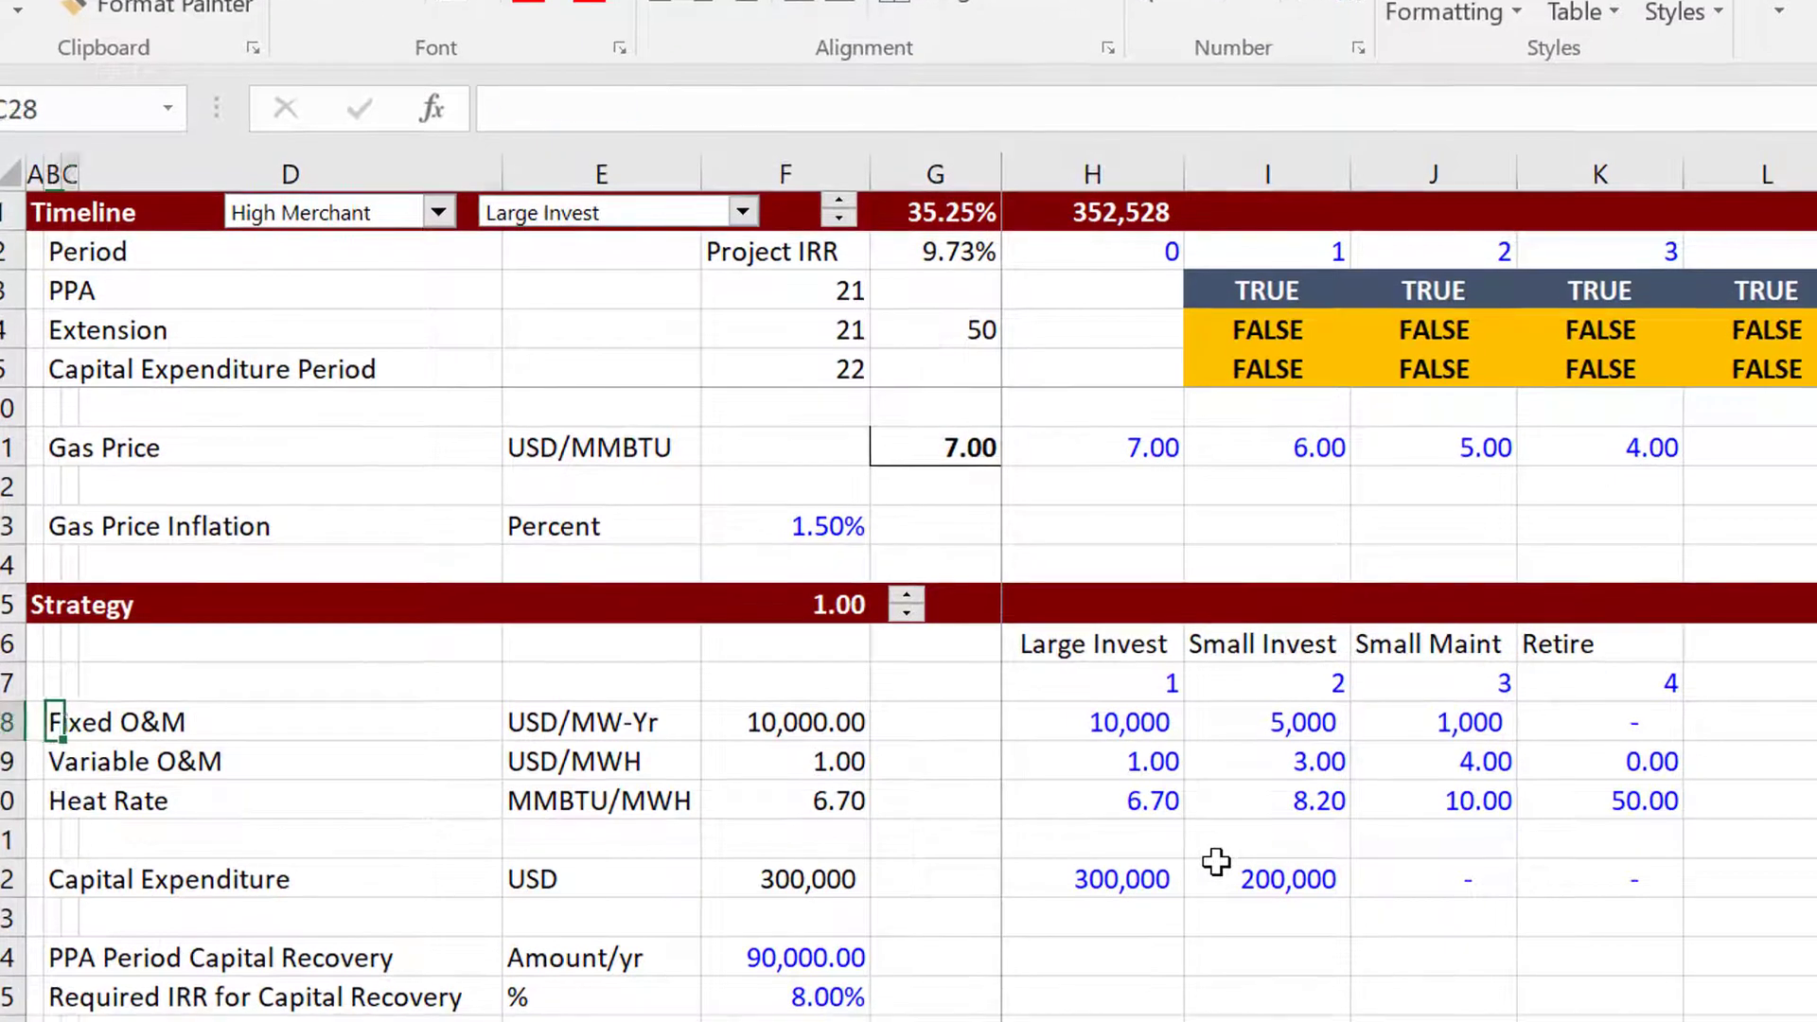
pyautogui.press('Right')
pyautogui.press('Right')
pyautogui.press('Right')
pyautogui.press('Right')
pyautogui.press('Right')
pyautogui.press('Right')
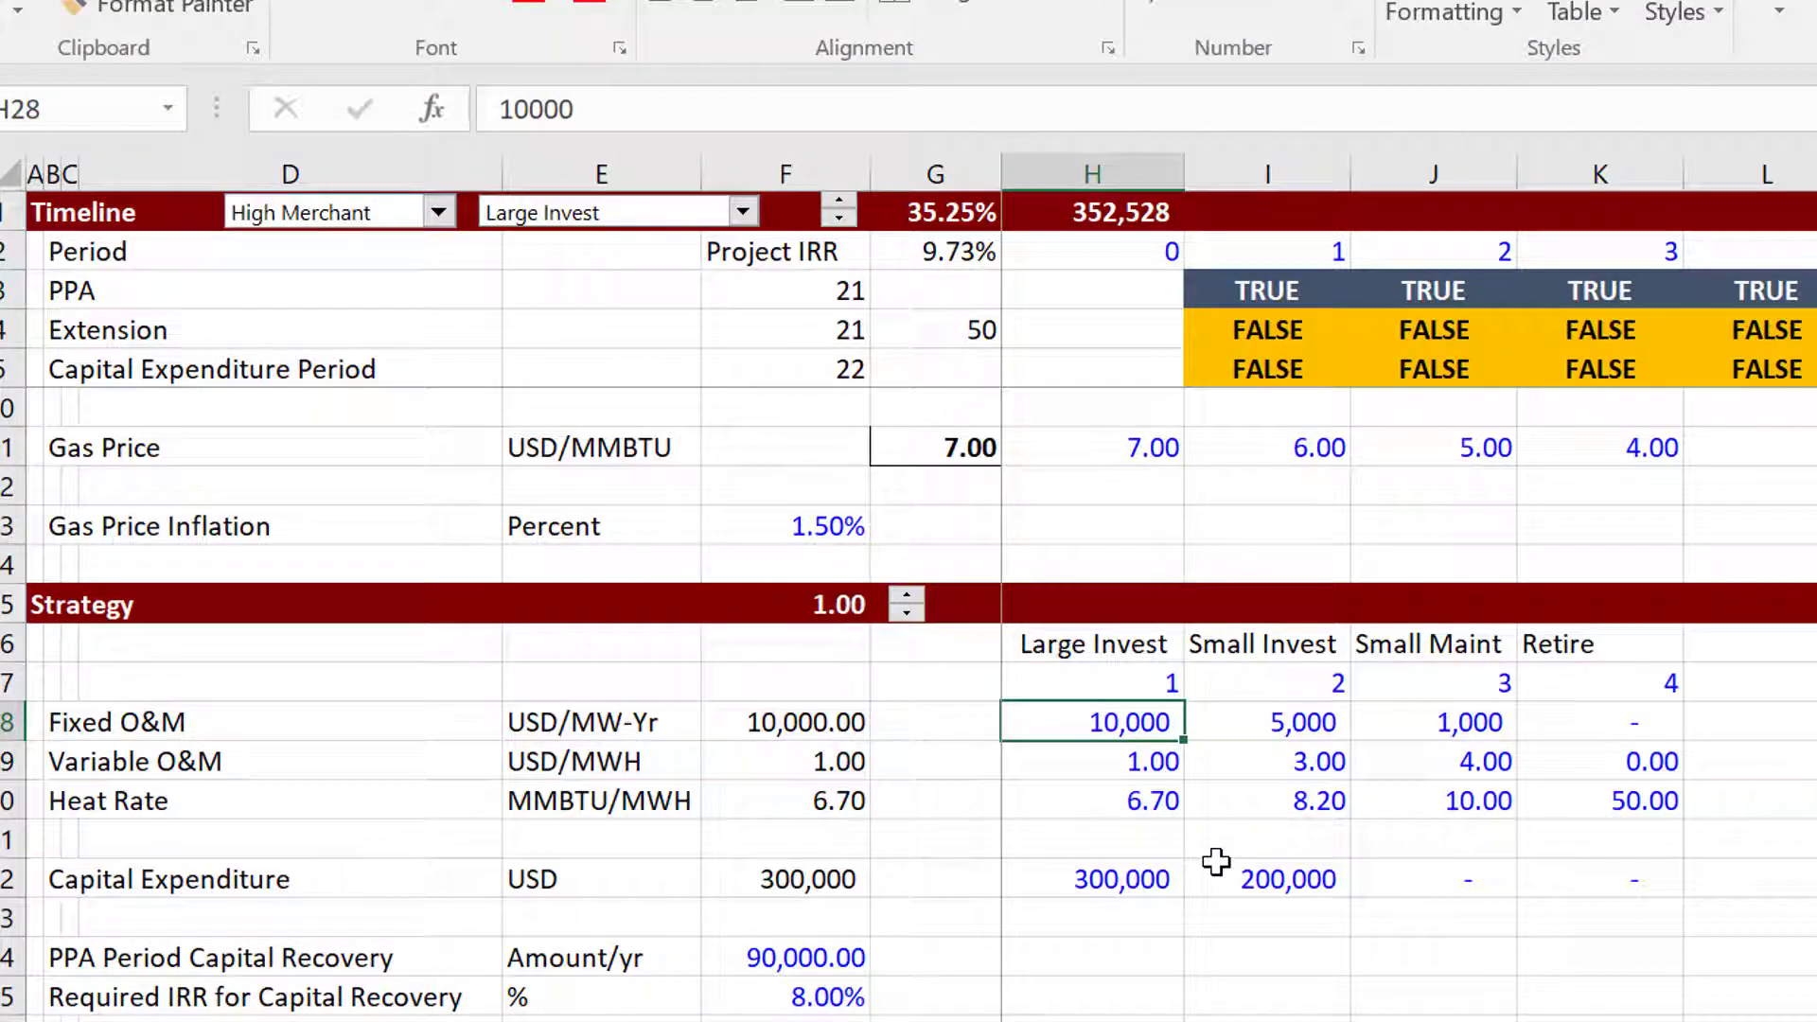
pyautogui.press('Down')
pyautogui.press('Down')
pyautogui.press('Down')
pyautogui.press('Down')
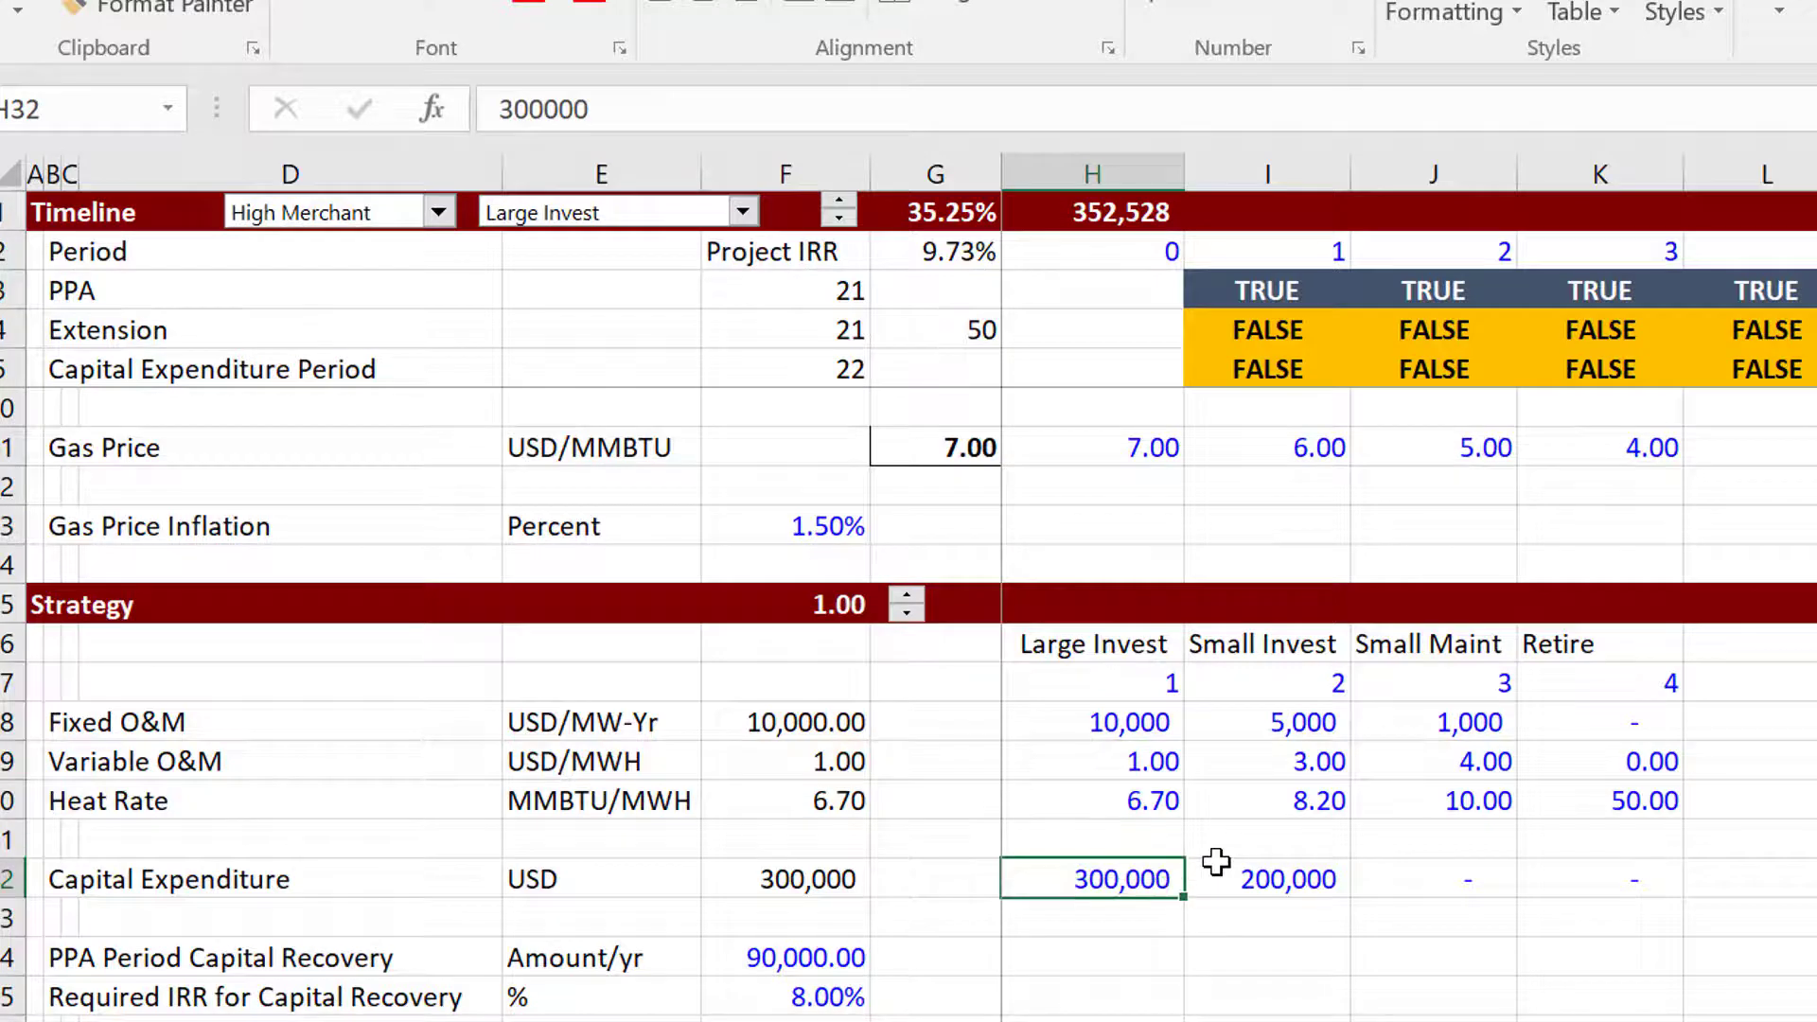
# Compare Capital Expenditure across the first three strategies and check the Large Invest Heat Rate in H30.
pyautogui.hotkey('shift', 'Right')
pyautogui.hotkey('shift', 'Right')
pyautogui.press('Left')
pyautogui.press('Up')
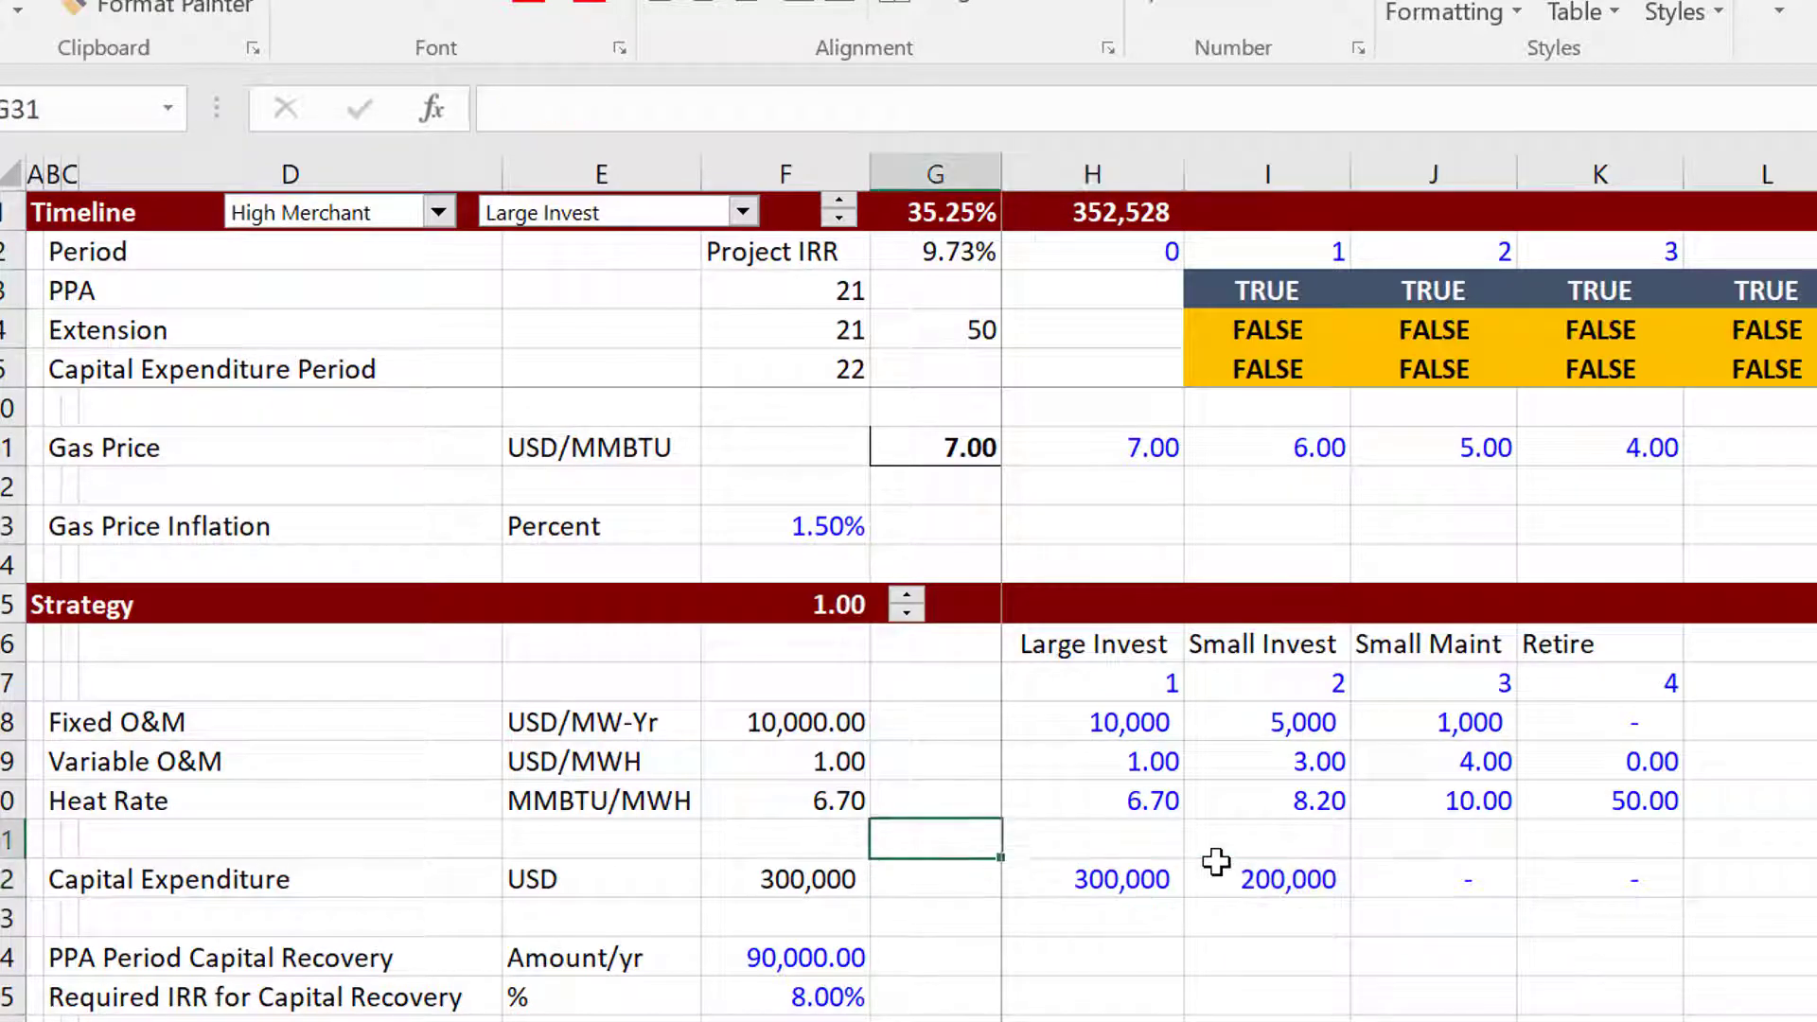
pyautogui.press('Right')
pyautogui.press('Up')
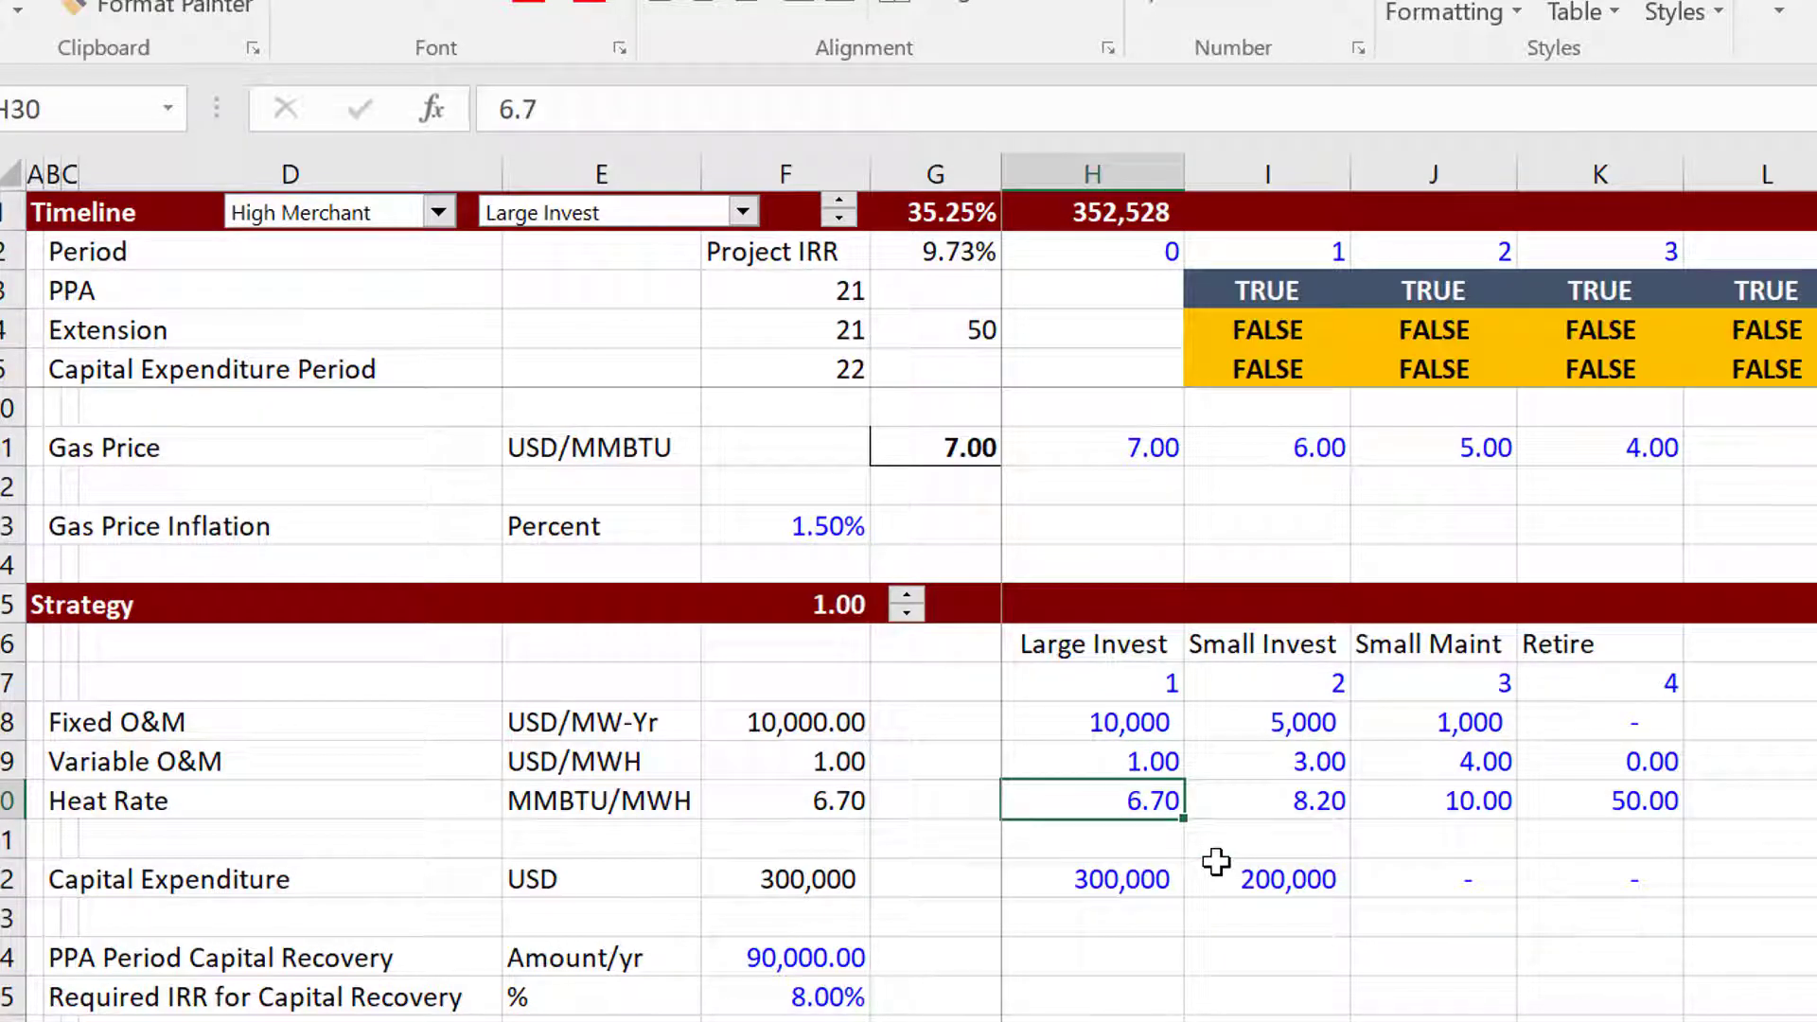
# Examine the Small Invest column's Fixed O&M, Variable O&M and Heat Rate in I28:I30.
pyautogui.press('Right')
pyautogui.press('Up')
pyautogui.press('Up')
pyautogui.press('Up')
pyautogui.press('Up')
pyautogui.press('Down')
pyautogui.press('Down')
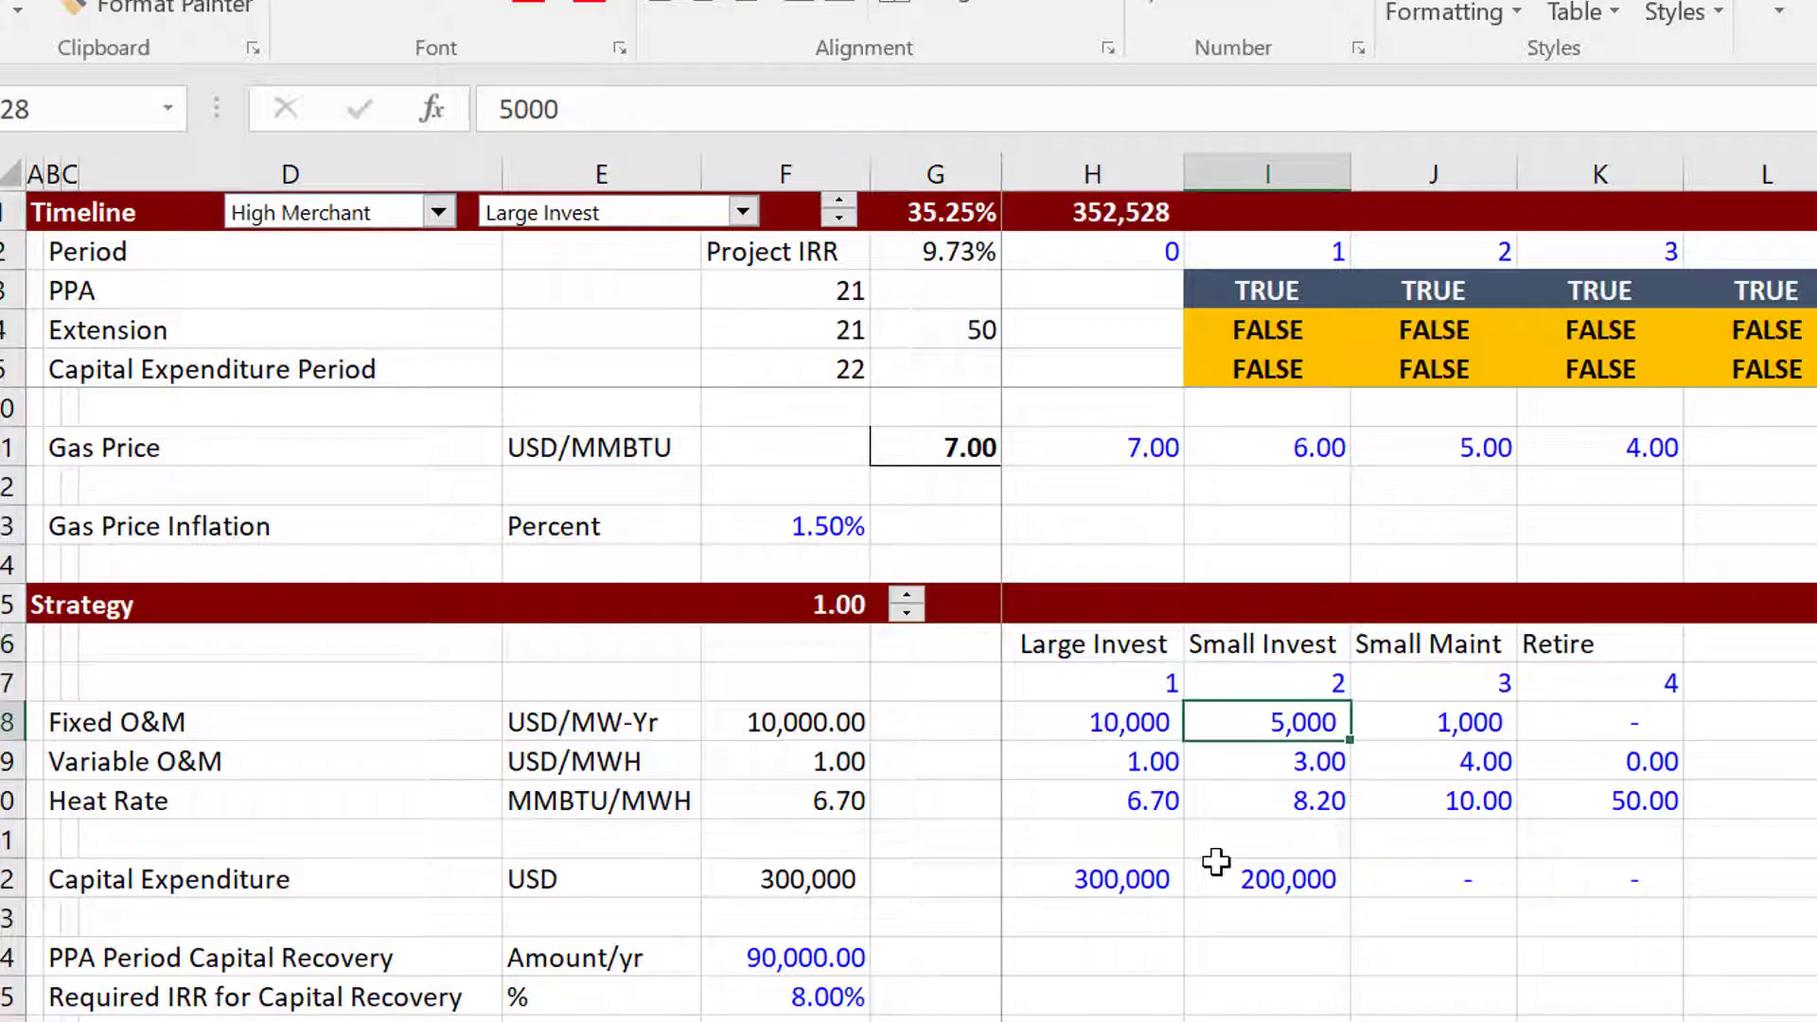
pyautogui.press('Down')
pyautogui.press('Down')
pyautogui.press('Up')
pyautogui.hotkey('shift', 'Down')
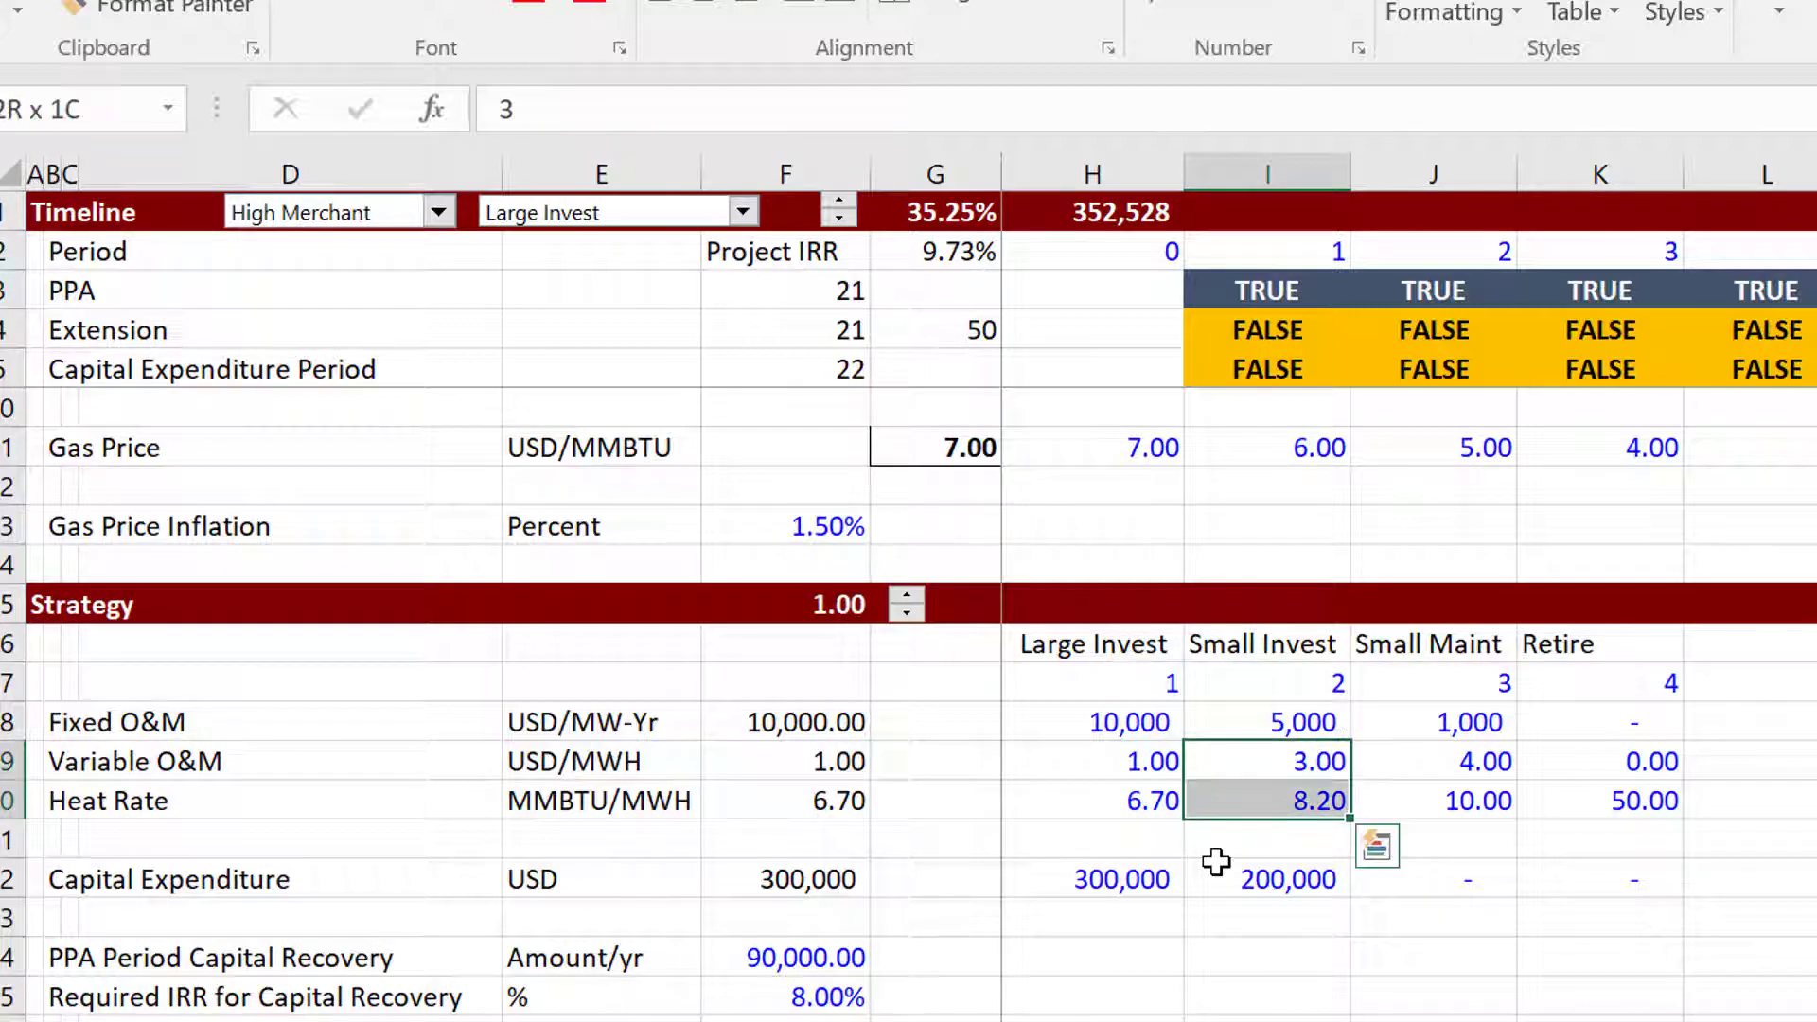
pyautogui.press('Up')
pyautogui.press('Down')
# Review the Small Maint column from its code in J27 to Capital Expenditure, ending on its Heat Rate in J30.
pyautogui.press('Right')
pyautogui.press('Up')
pyautogui.press('Up')
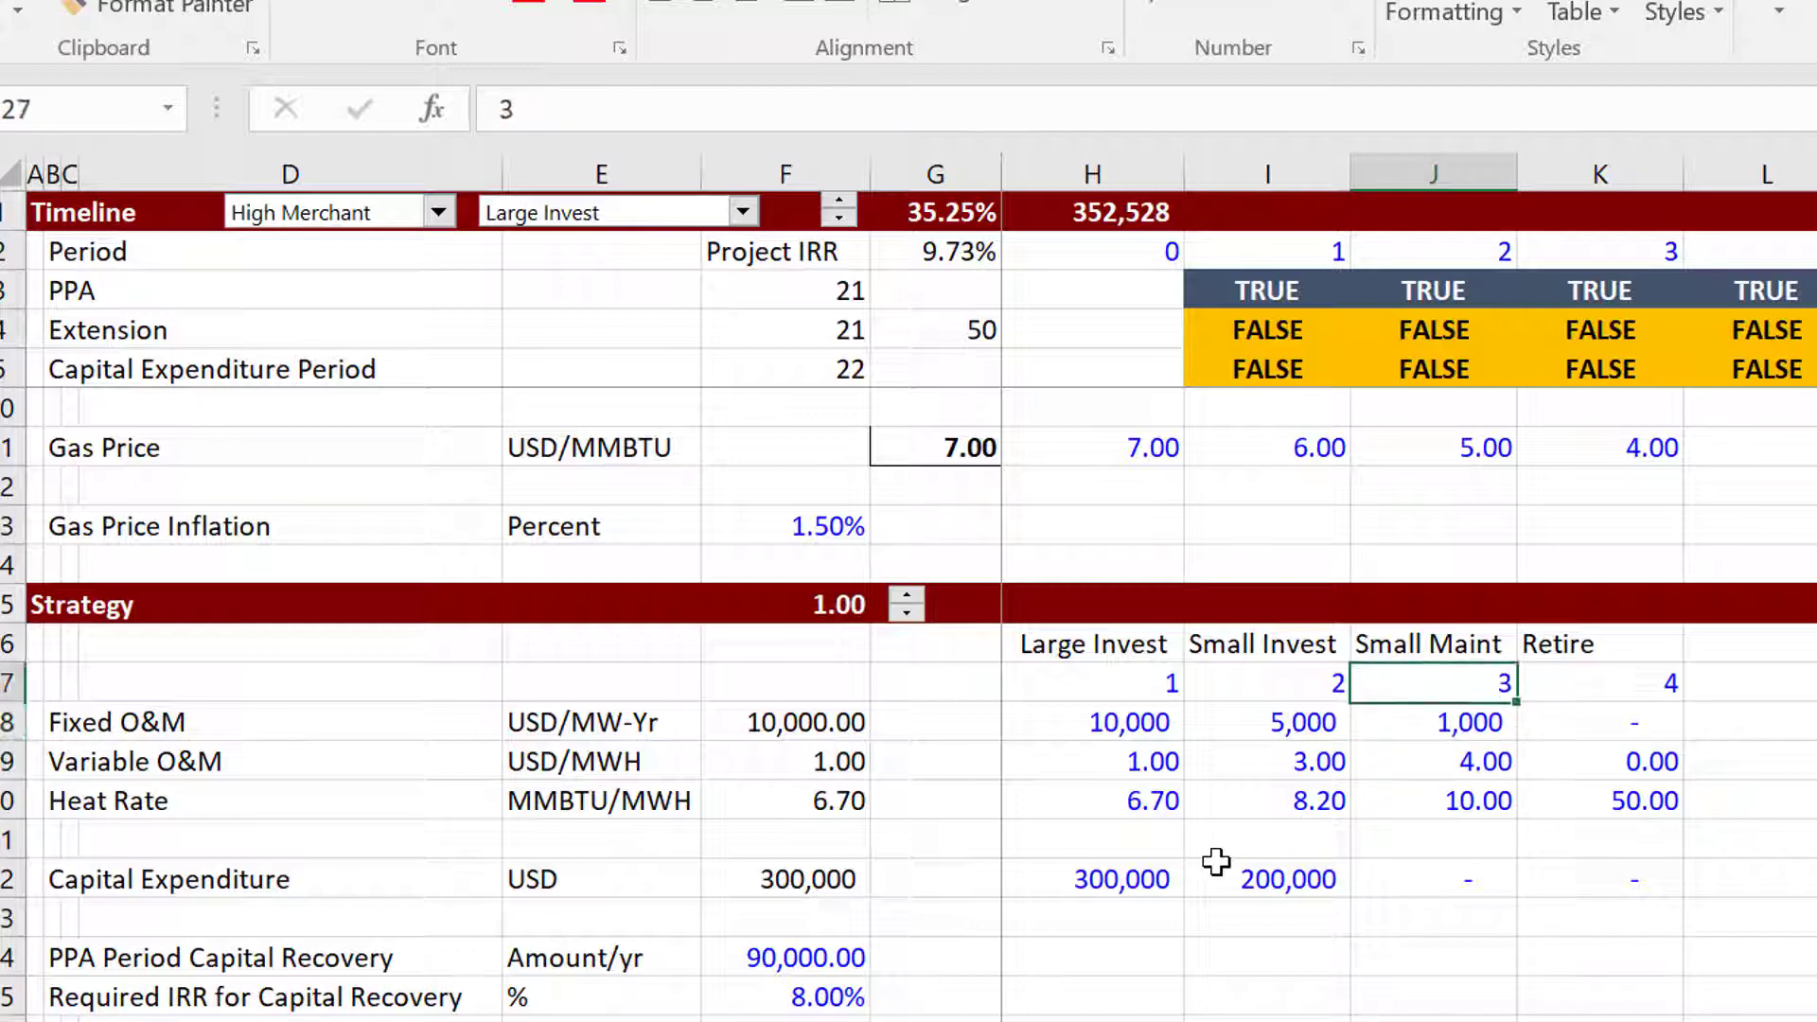
pyautogui.press('Down')
pyautogui.press('Down')
pyautogui.press('Down')
pyautogui.press('Down')
pyautogui.press('Down')
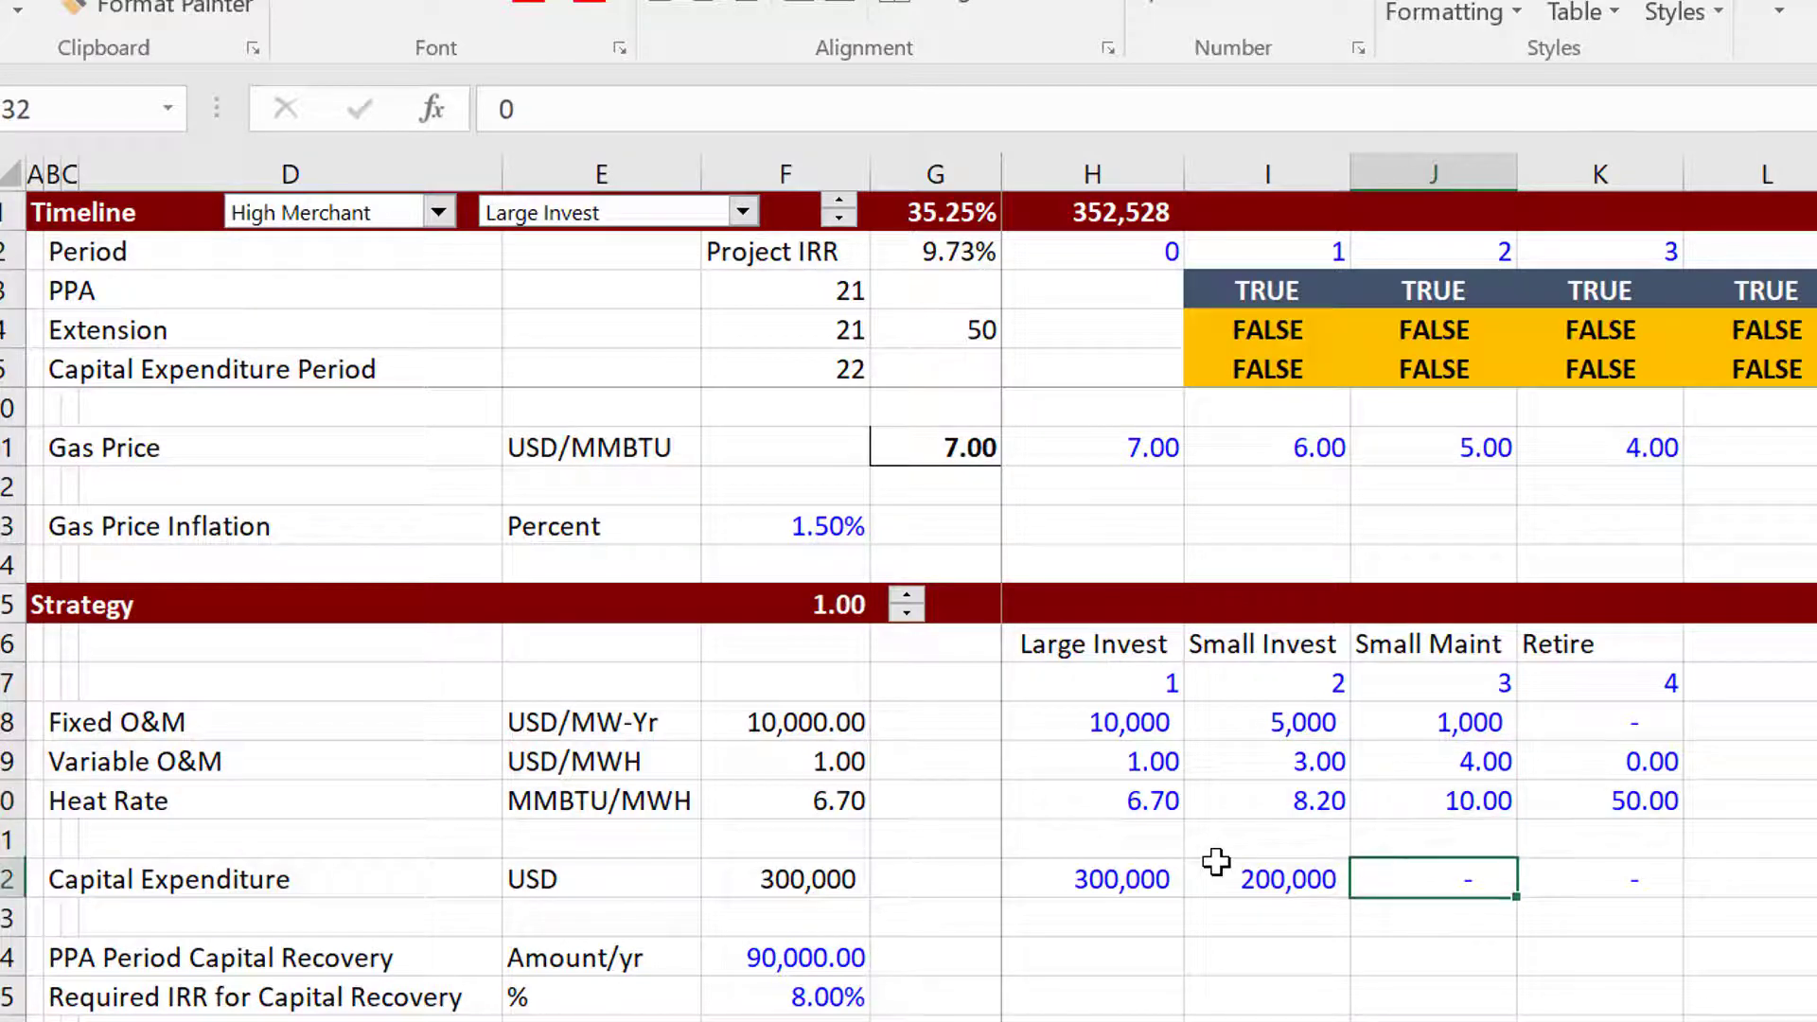
pyautogui.press('Up')
pyautogui.press('Up')
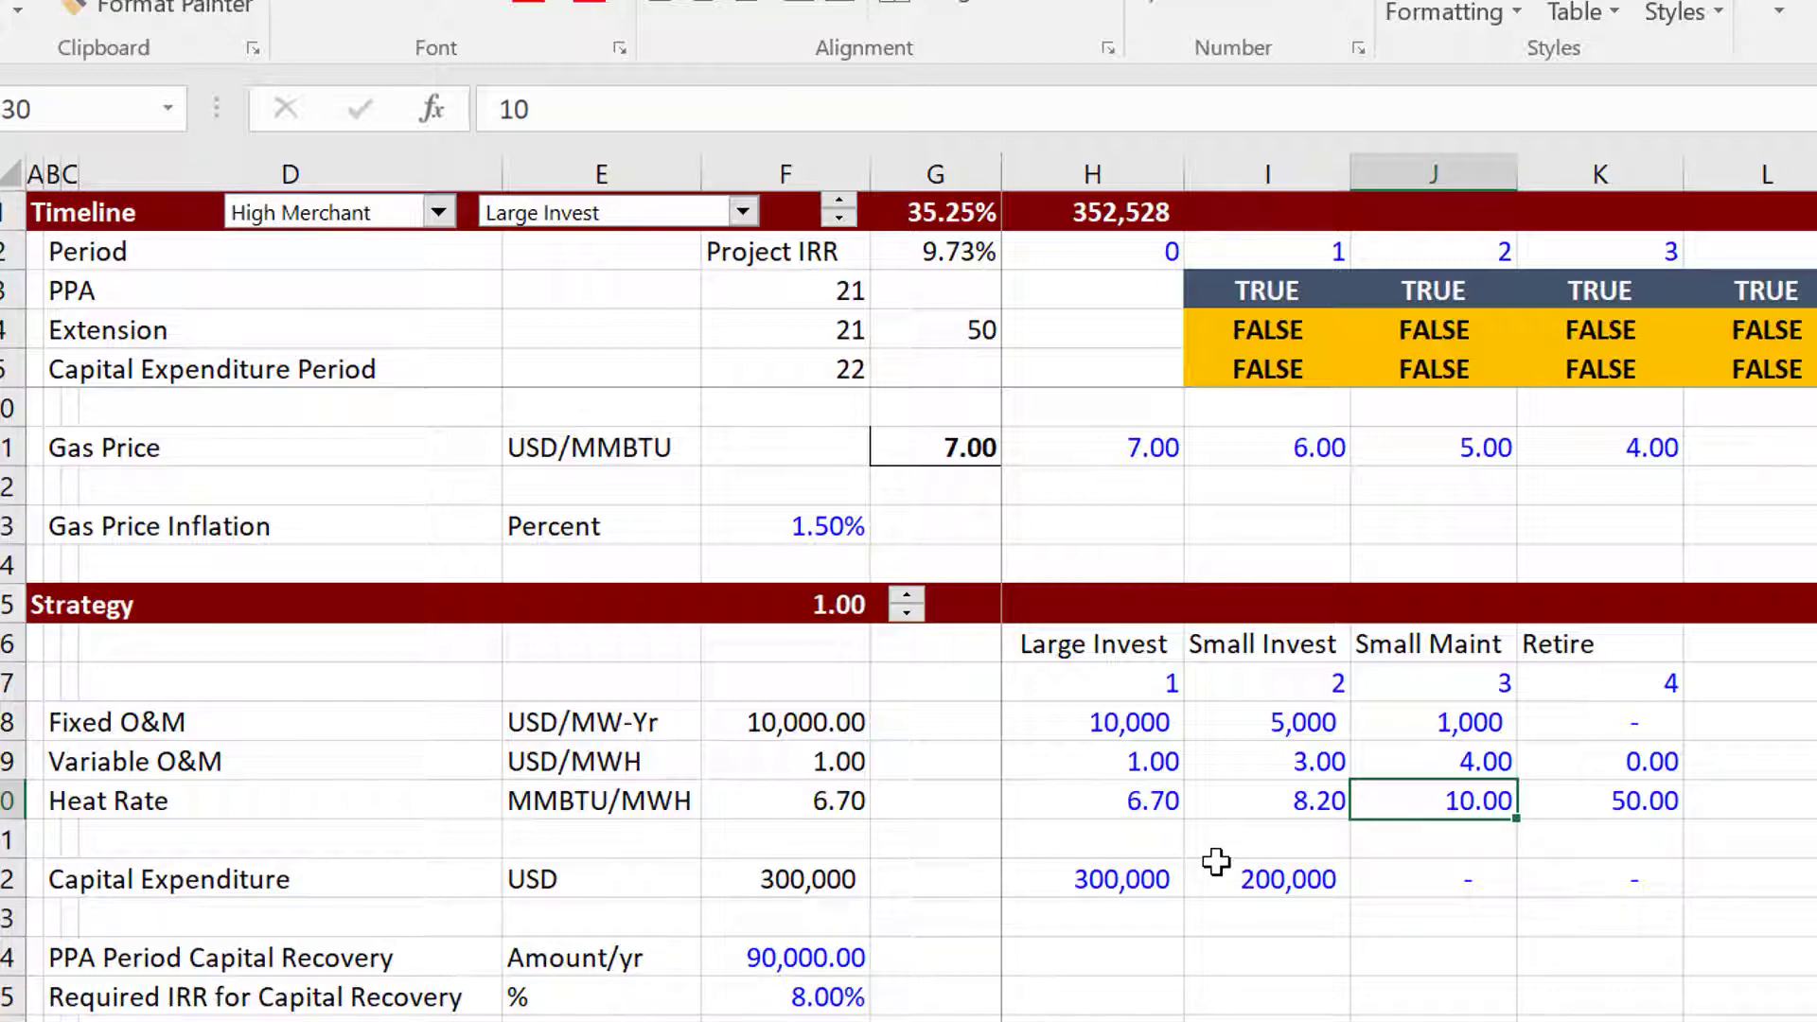
# Compare the Small Invest and Large Invest heat rates in row 30 and check the Large Invest Capital Expenditure in H32.
pyautogui.press('Left')
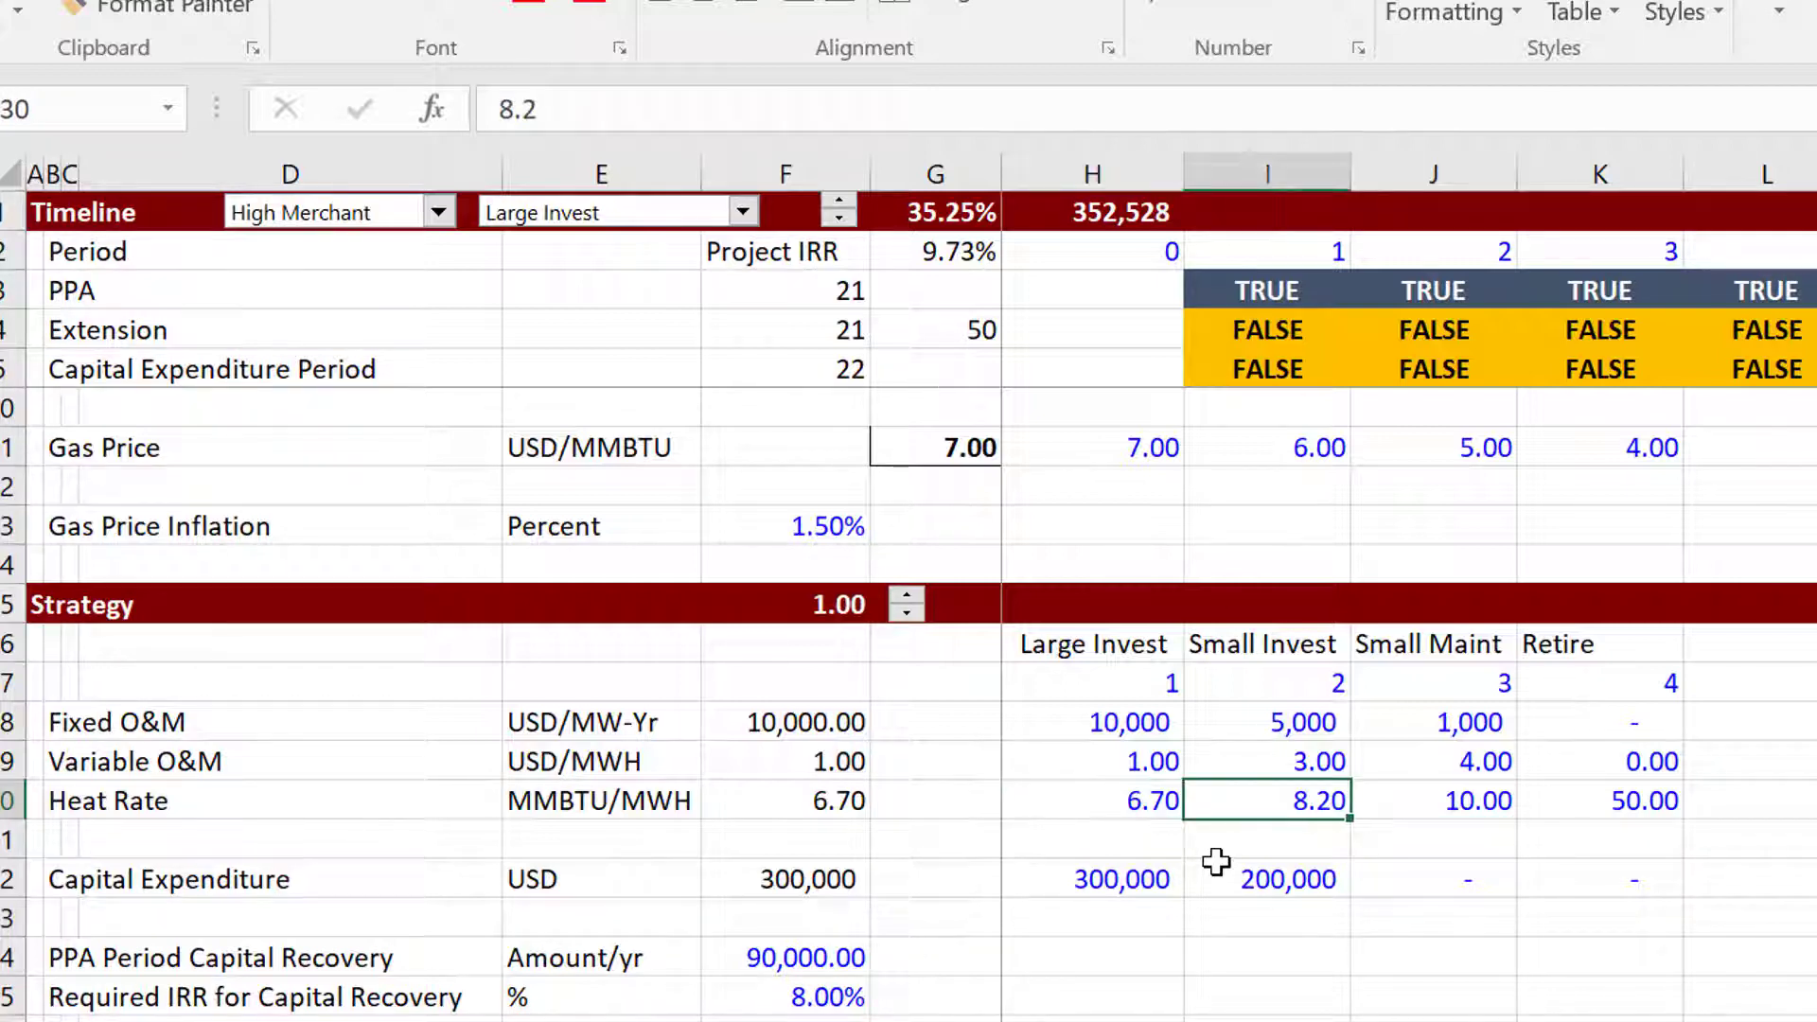
pyautogui.press('Left')
pyautogui.press('Left')
pyautogui.press('Right')
pyautogui.press('Right')
pyautogui.press('Left')
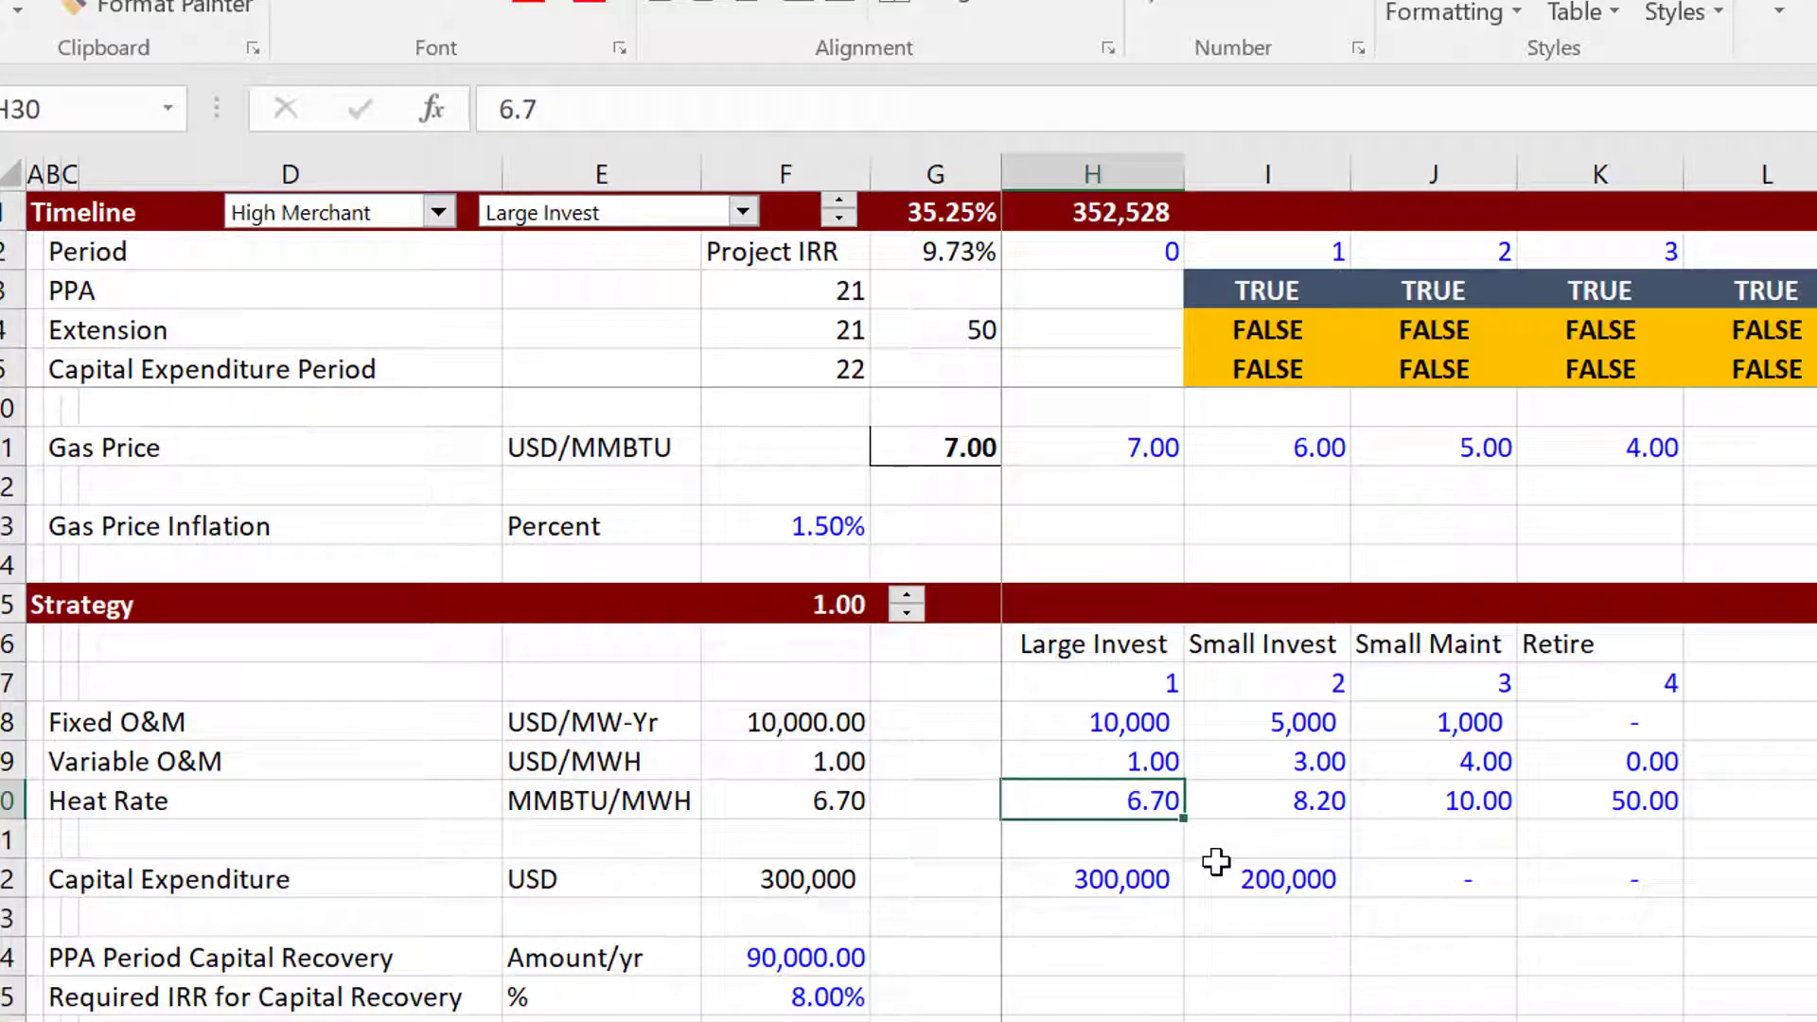
pyautogui.press('Down')
pyautogui.press('Down')
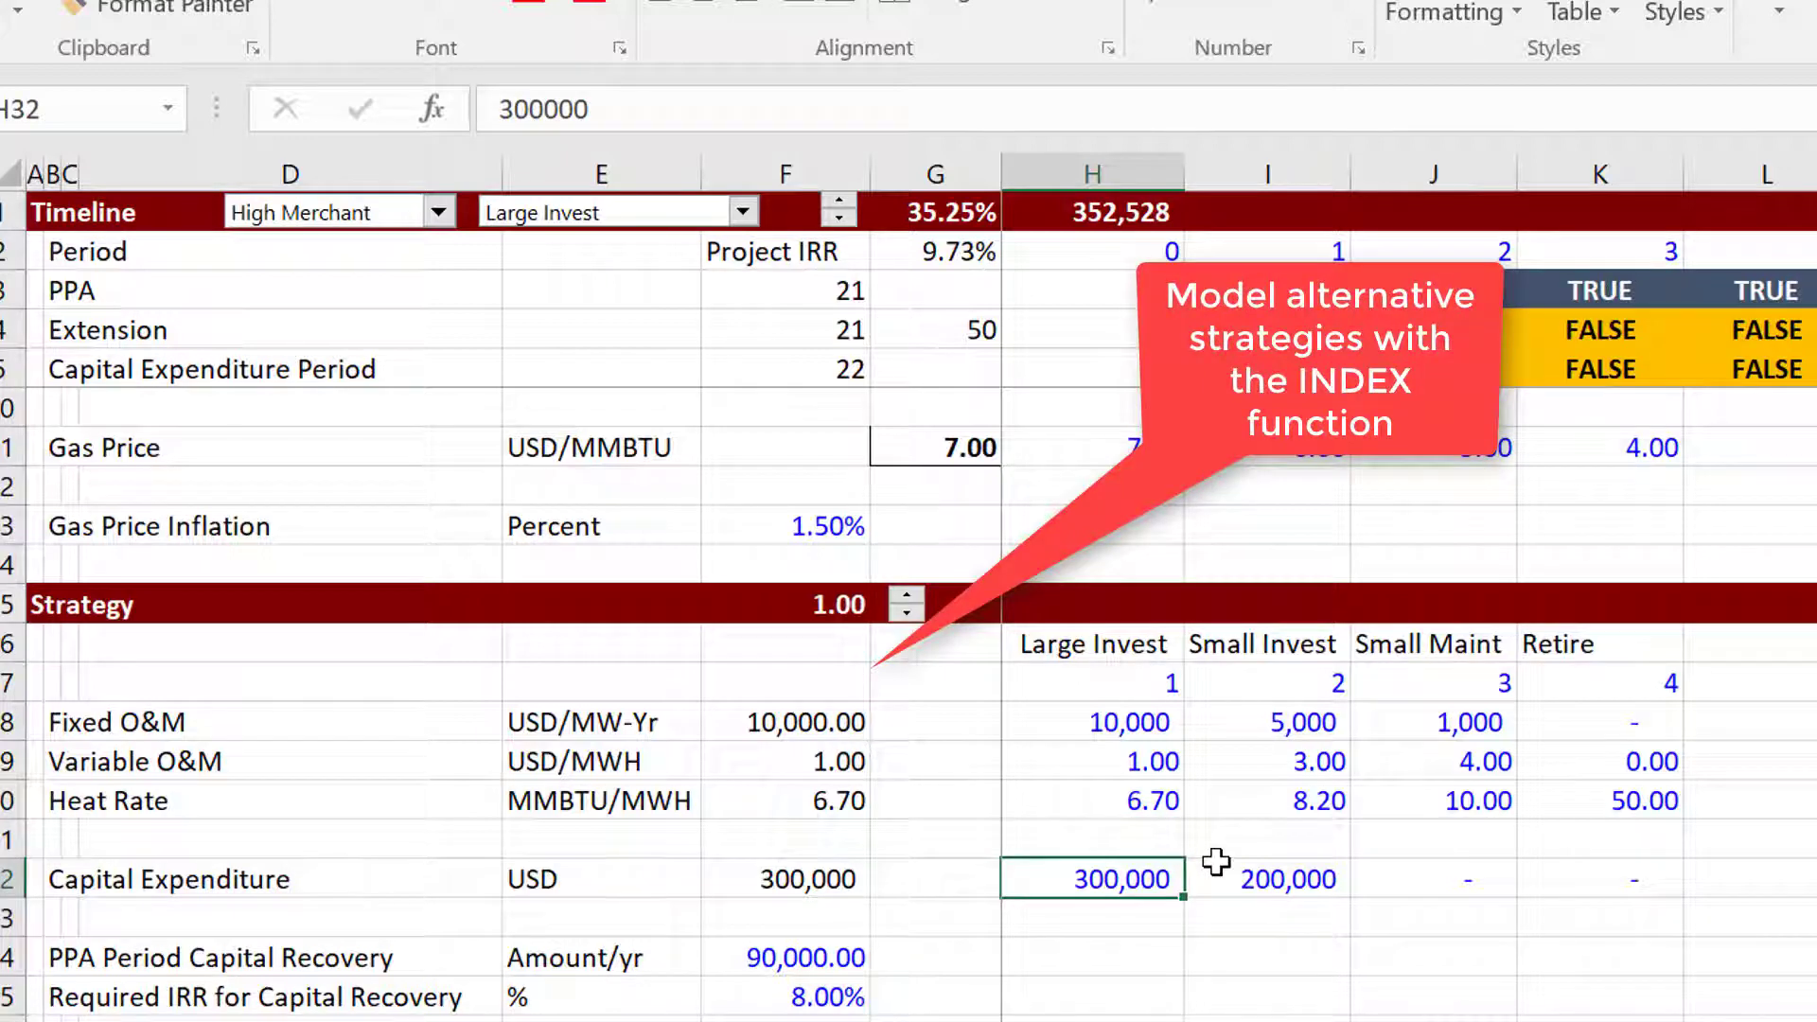
# Switch to the Merchant Scenarios sheet and locate the High Merchant scenario code in G9.
pyautogui.hotkey('ctrl', 'pagedown')
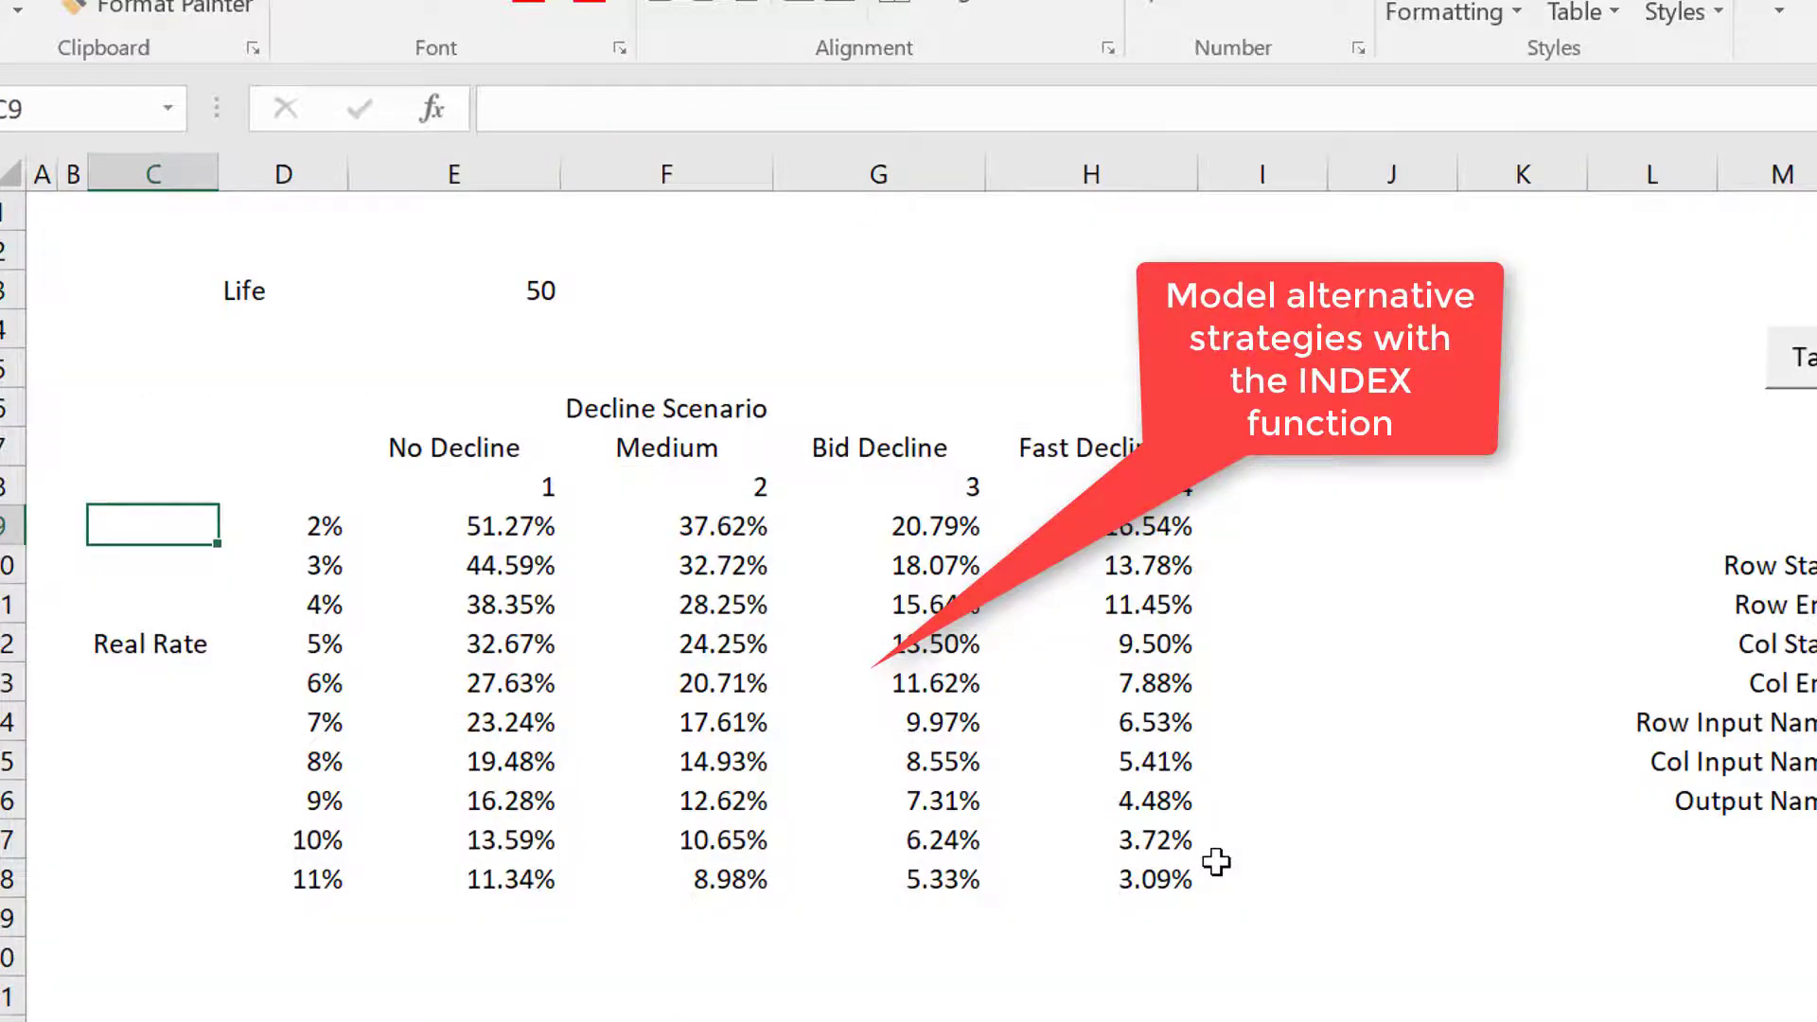
pyautogui.hotkey('ctrl', 'pageup')
pyautogui.hotkey('ctrl', 'pageup')
pyautogui.press('Up')
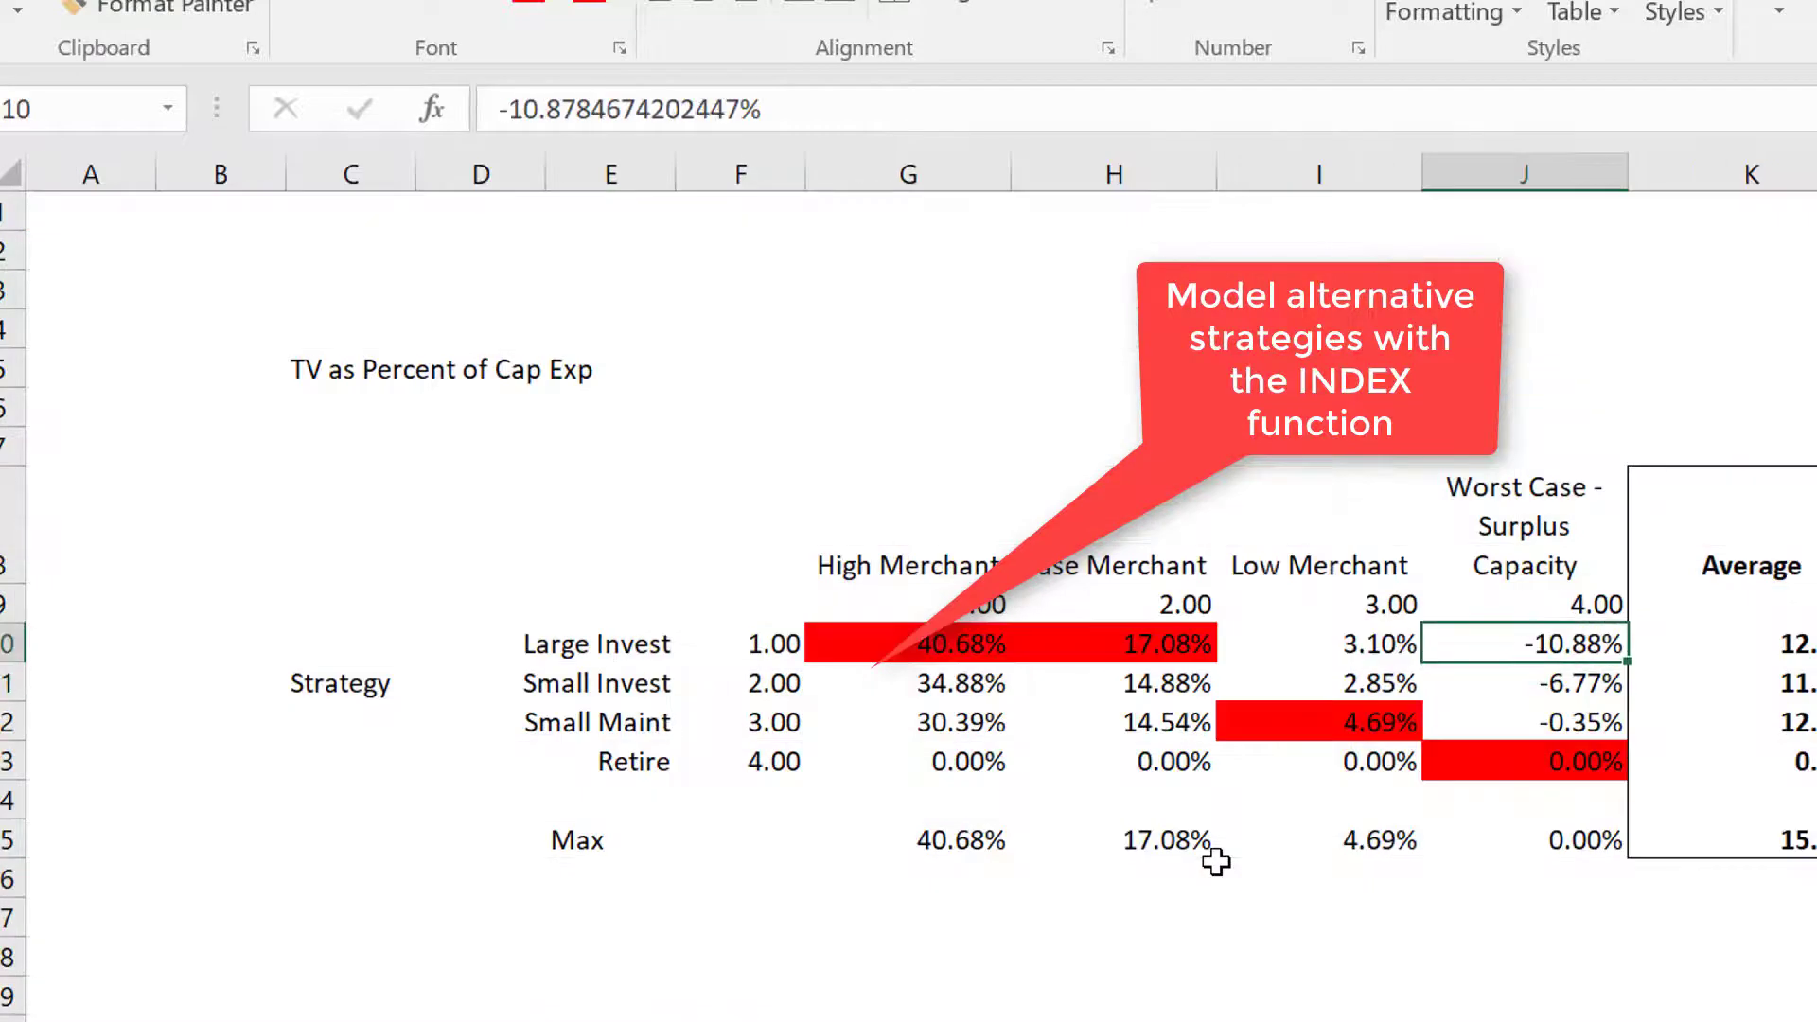
pyautogui.press('Left')
pyautogui.press('Up')
pyautogui.press('Left')
pyautogui.press('Left')
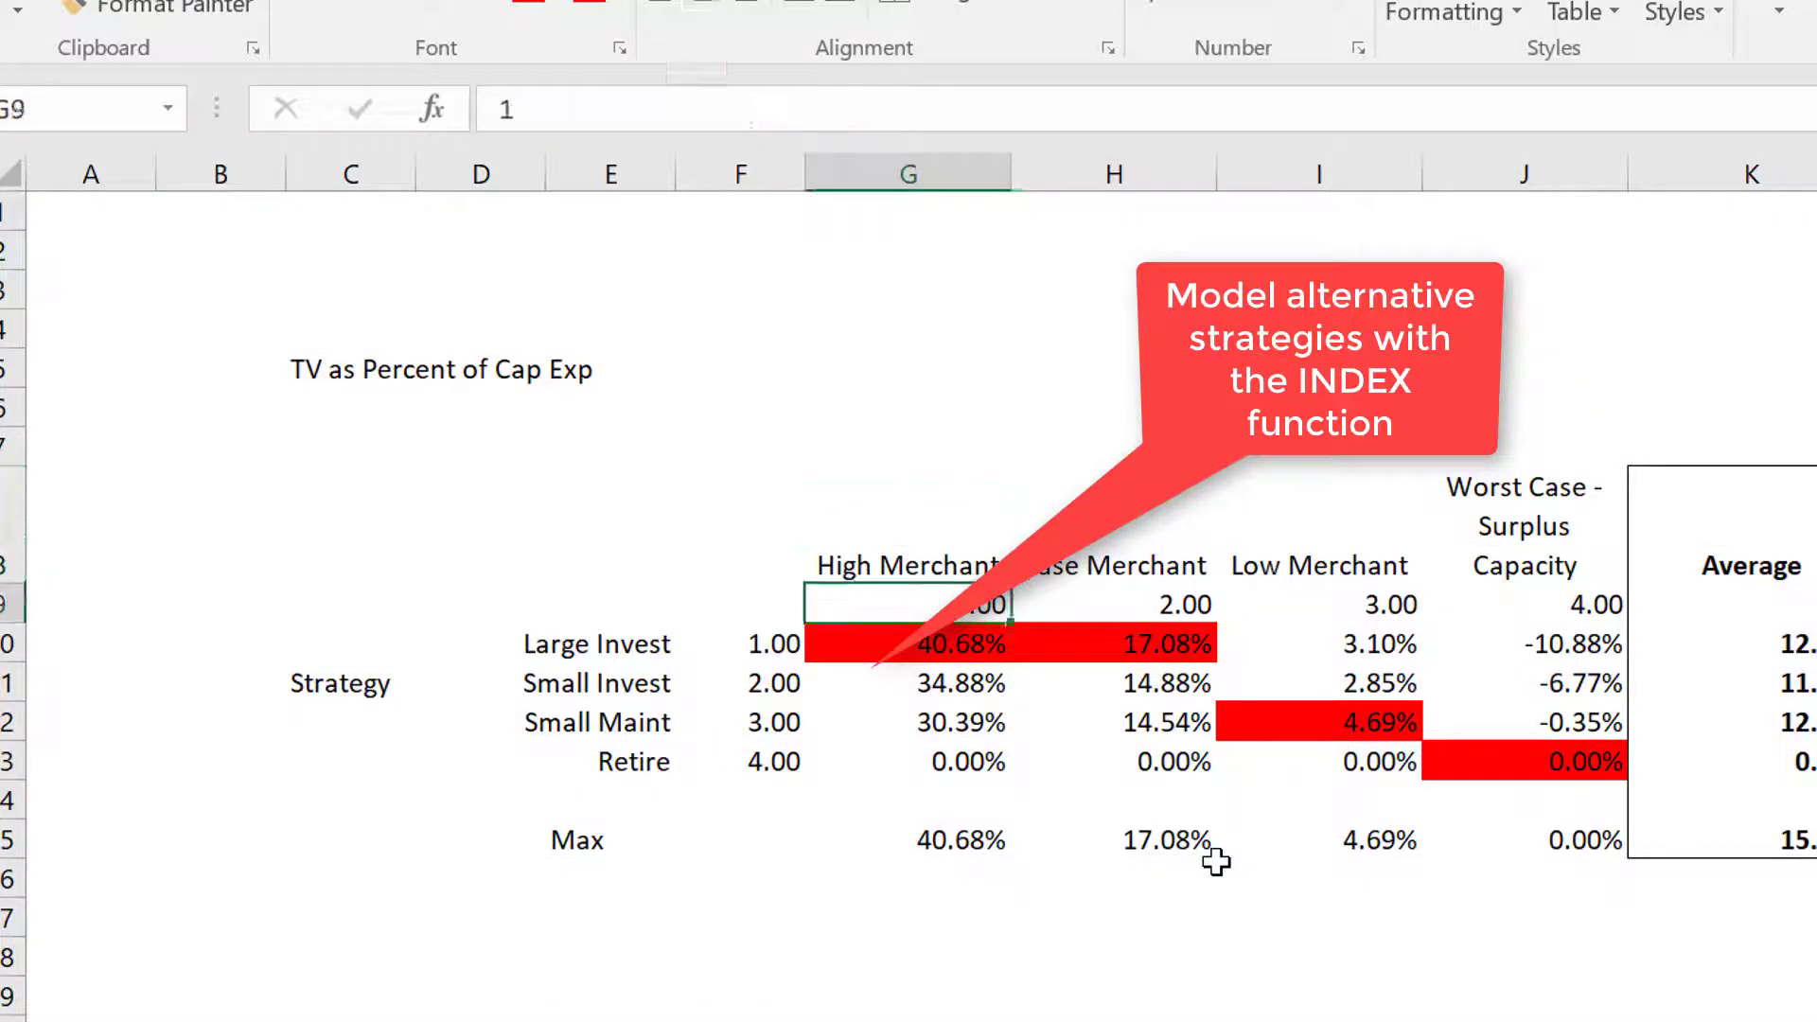
# Look over the merchant scenario code numbers in row 9 from High Merchant to Worst Case.
pyautogui.press('Right')
pyautogui.press('Right')
pyautogui.press('Right')
pyautogui.press('Left')
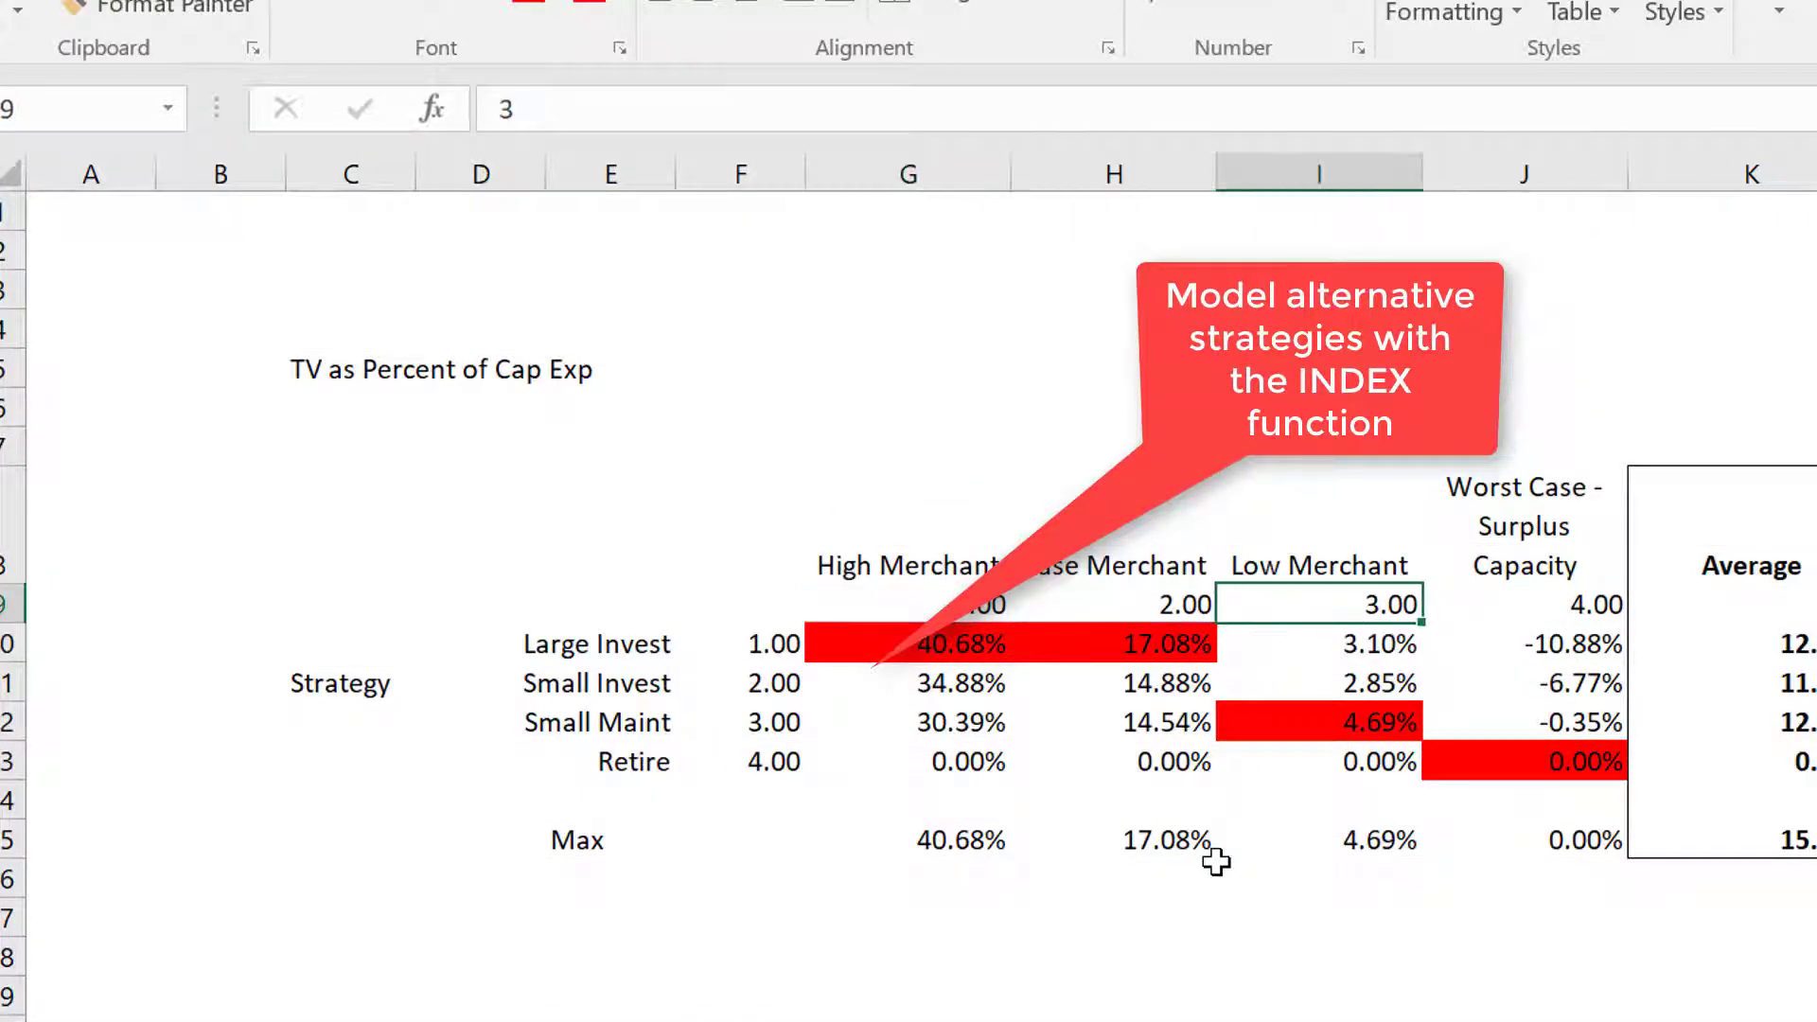
pyautogui.press('Left')
pyautogui.press('Right')
pyautogui.press('Left')
pyautogui.press('Left')
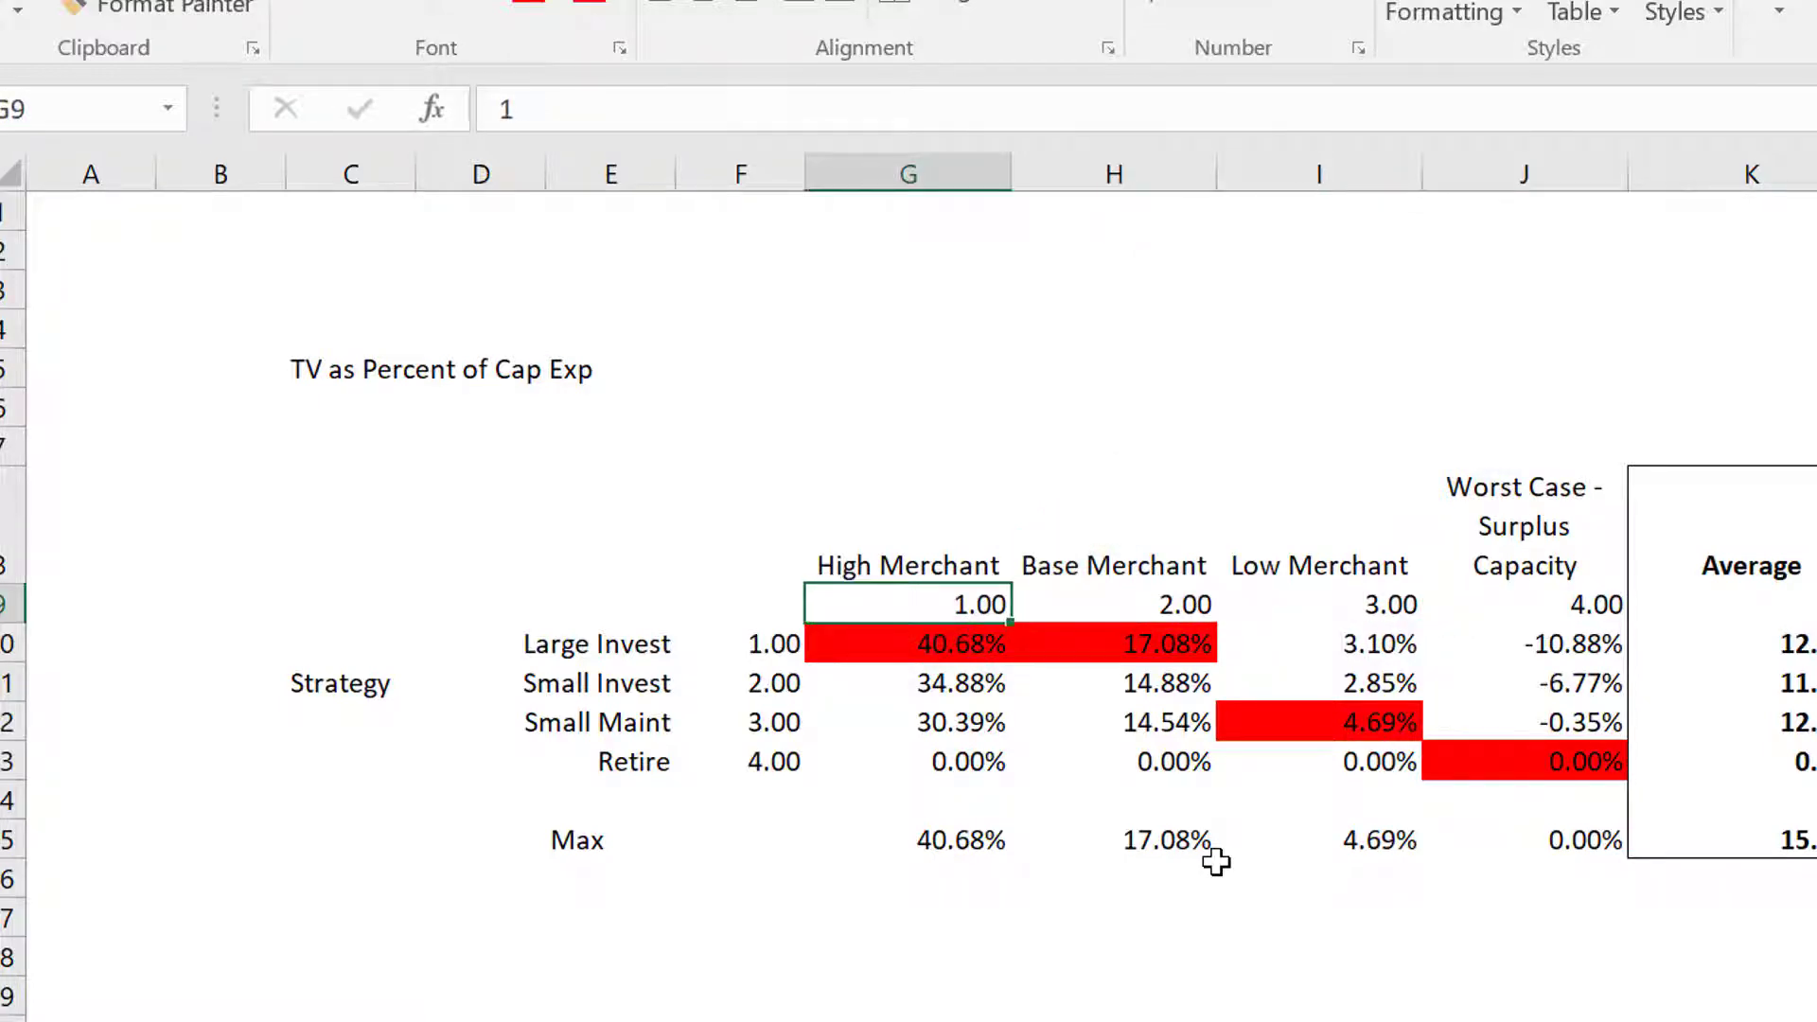
# Check the strategy code numbers in column F and the Large Invest terminal value percentages in G10 and H10.
pyautogui.press('Left')
pyautogui.press('Down')
pyautogui.press('Down')
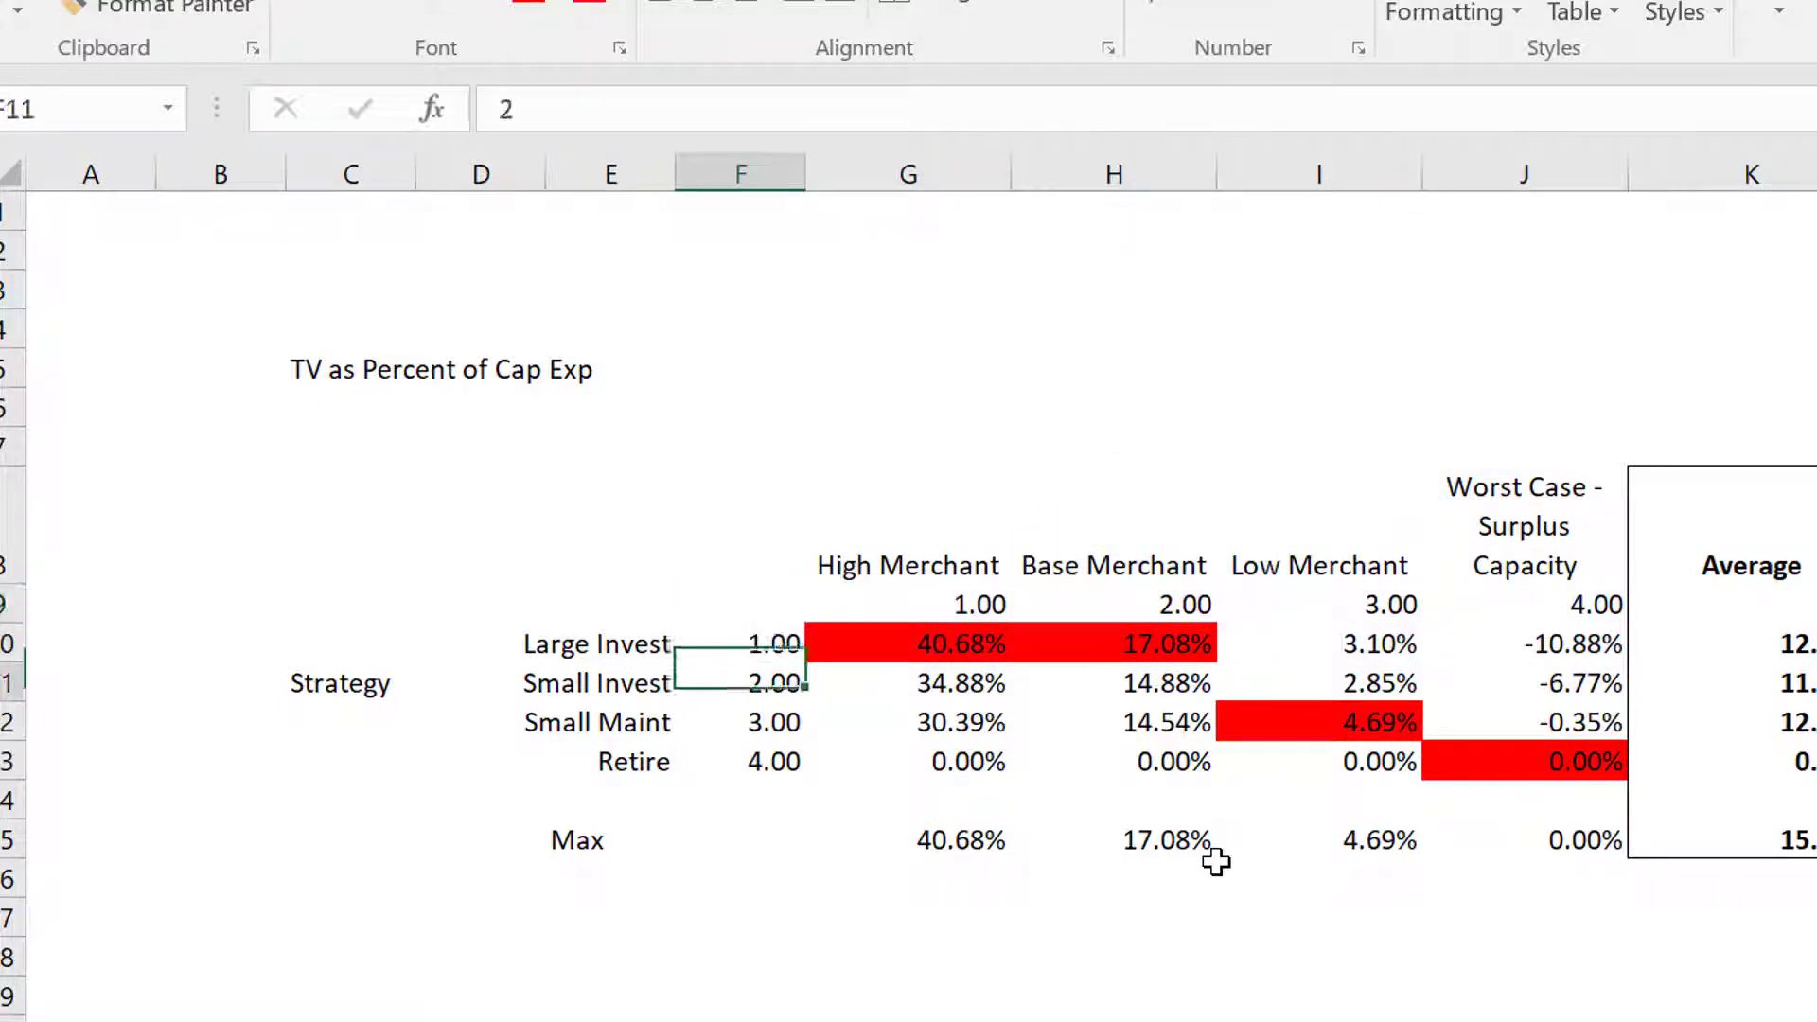
pyautogui.press('Left')
pyautogui.press('Left')
pyautogui.press('Right')
pyautogui.press('Right')
pyautogui.press('Up')
pyautogui.press('Right')
pyautogui.press('Right')
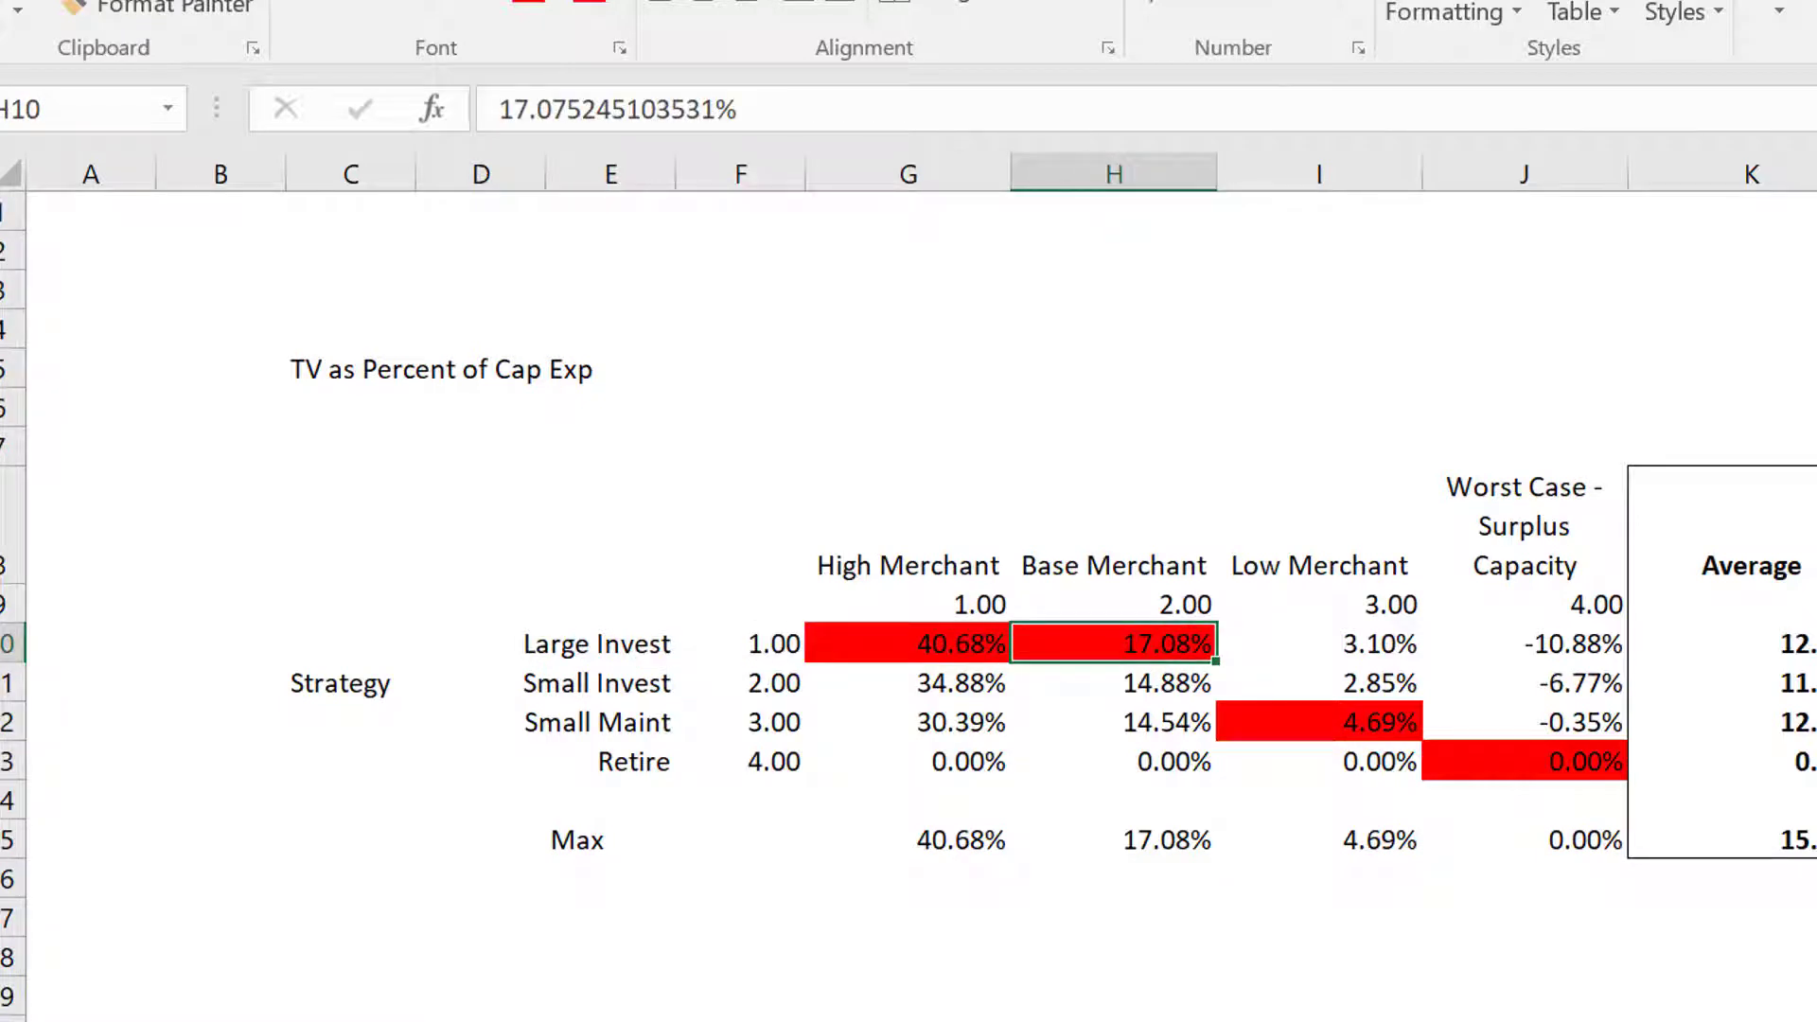
# Inspect the Row Start, Row End, Col Start and Col End formulas in column O without changing them.
pyautogui.press('Right')
pyautogui.press('Right')
pyautogui.press('Right')
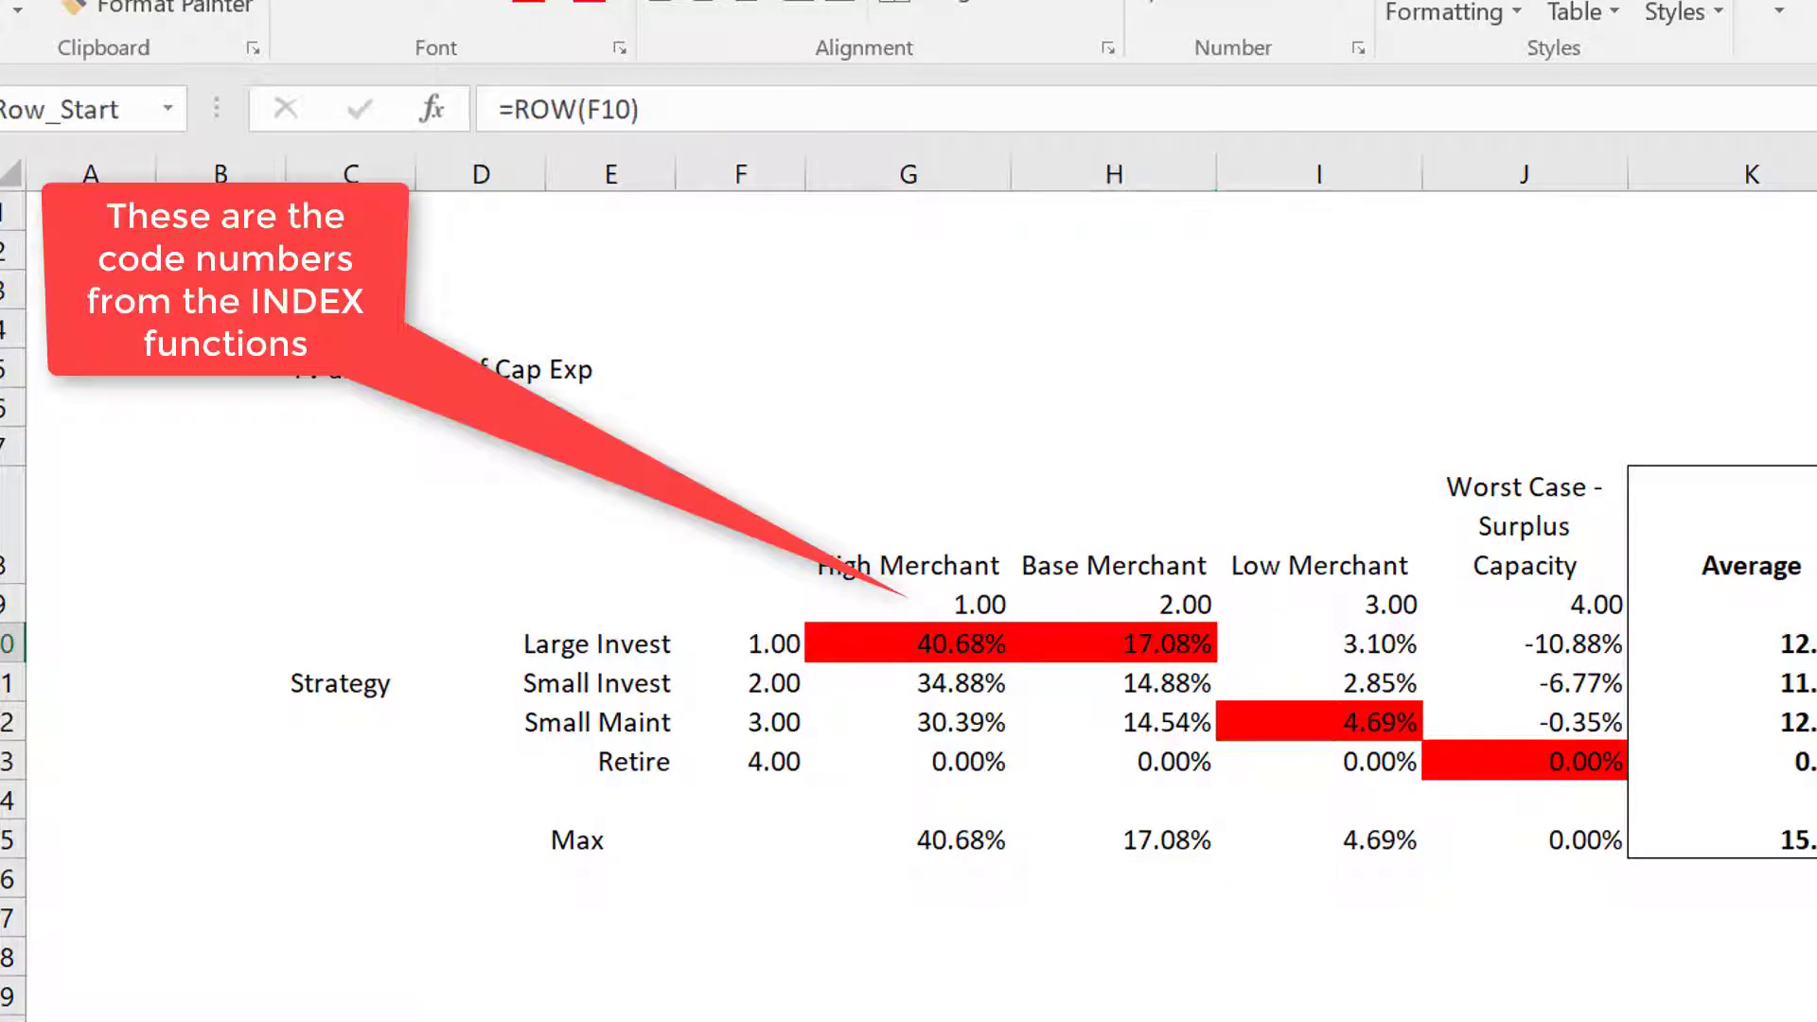
pyautogui.press('F2')
pyautogui.press('Return')
pyautogui.press('F2')
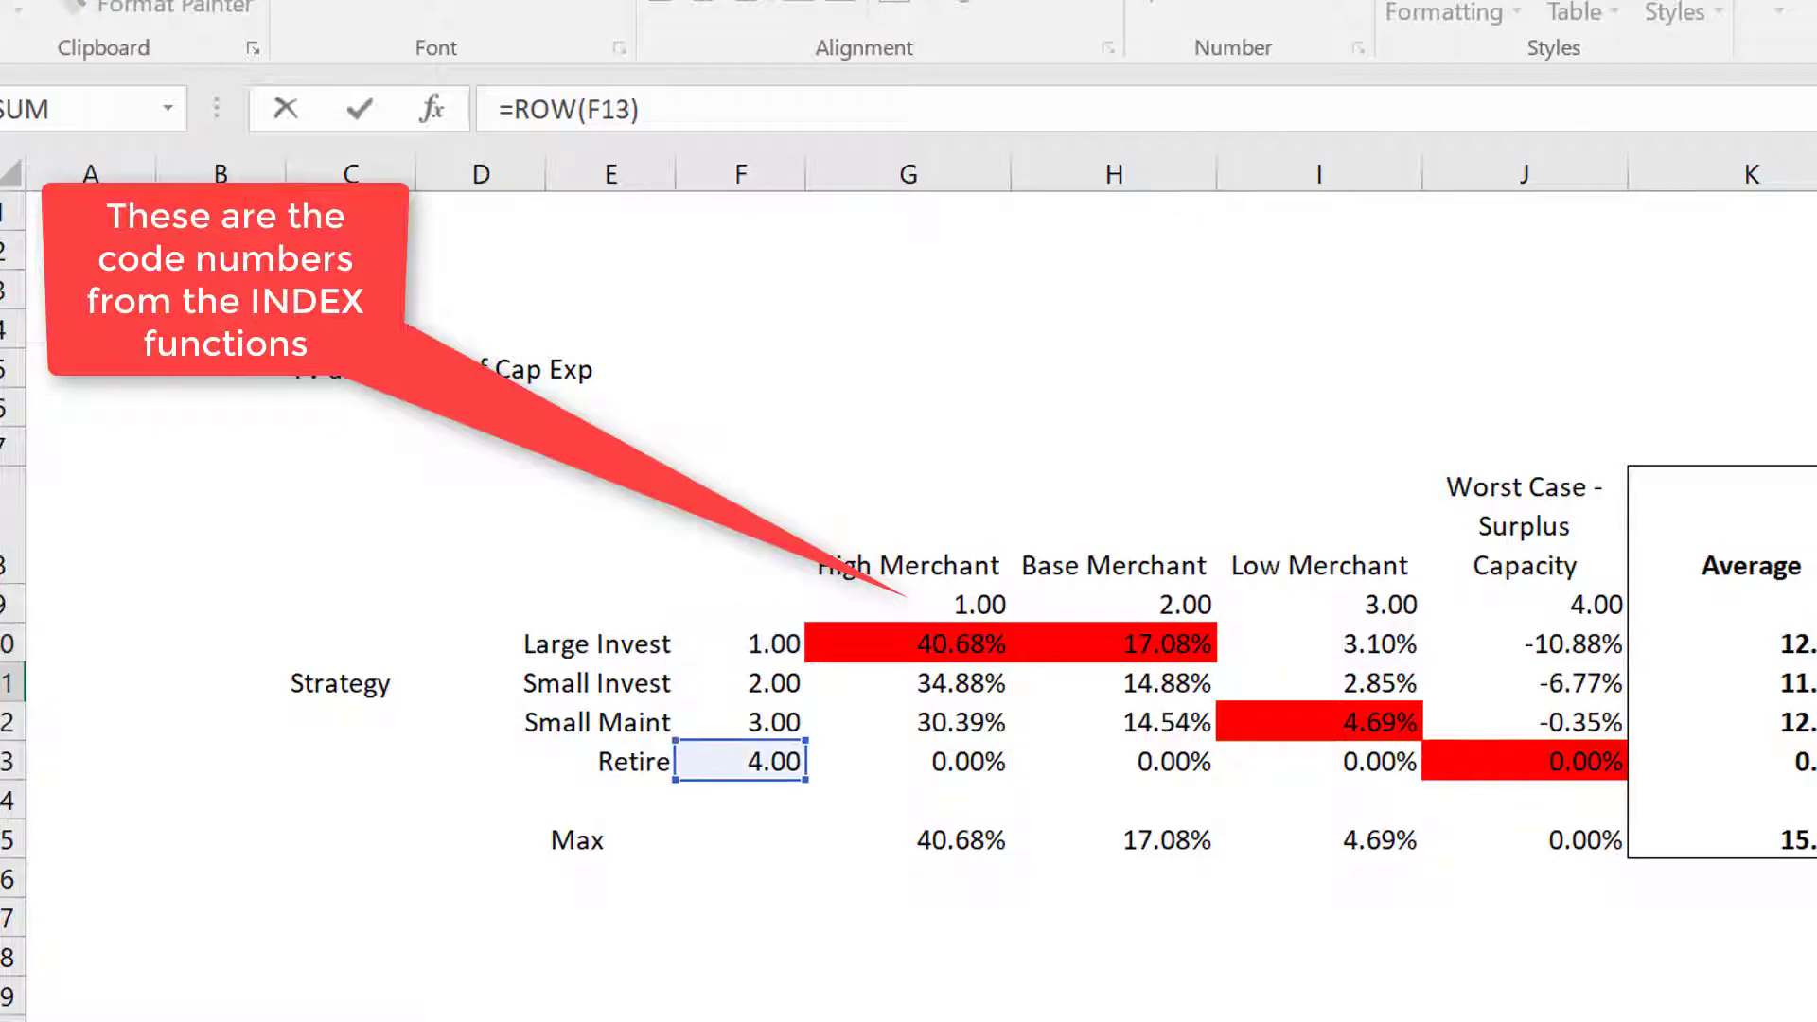
pyautogui.press('Return')
pyautogui.press('F2')
pyautogui.press('Return')
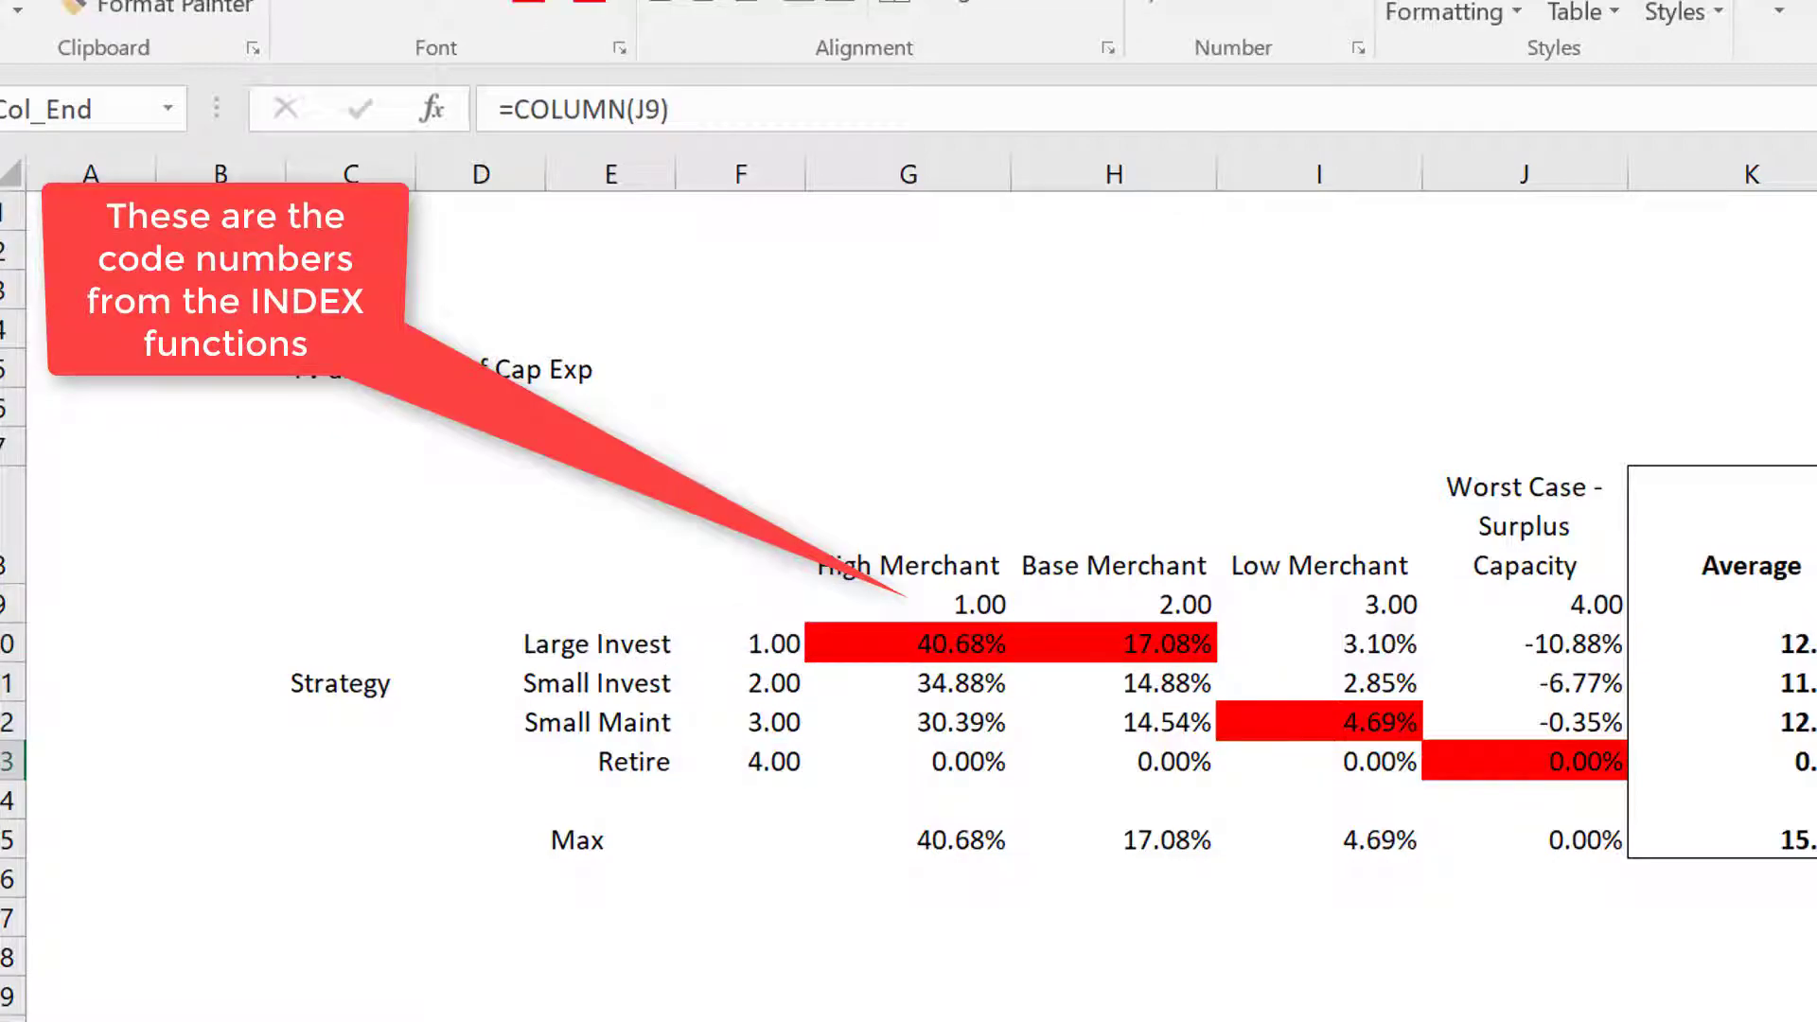
pyautogui.press('F2')
pyautogui.press('Return')
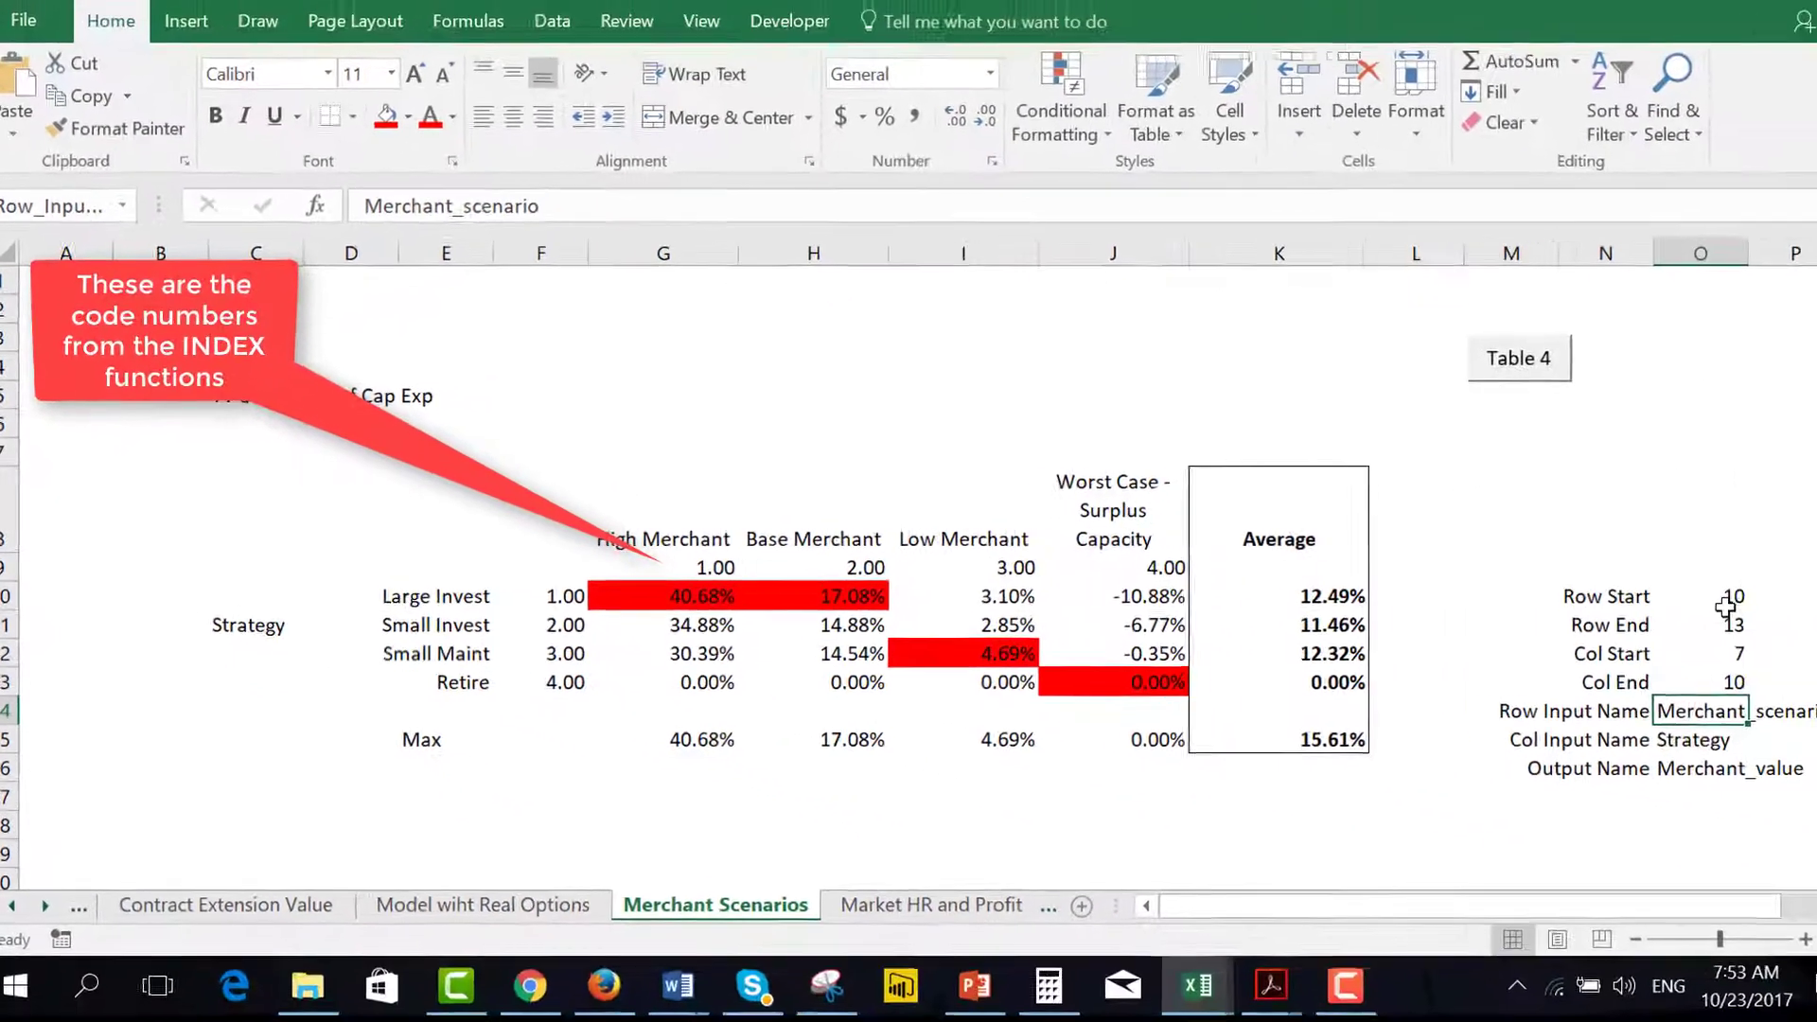
# Recheck the Col End formula in O13 and go up to cell O4 near the Table 4 macro.
pyautogui.press('Up')
pyautogui.press('F2')
pyautogui.press('Escape')
pyautogui.press('Up')
pyautogui.press('Up')
pyautogui.press('Up')
pyautogui.press('Up')
pyautogui.press('Up')
pyautogui.press('Up')
pyautogui.press('Up')
pyautogui.press('Up')
pyautogui.press('Up')
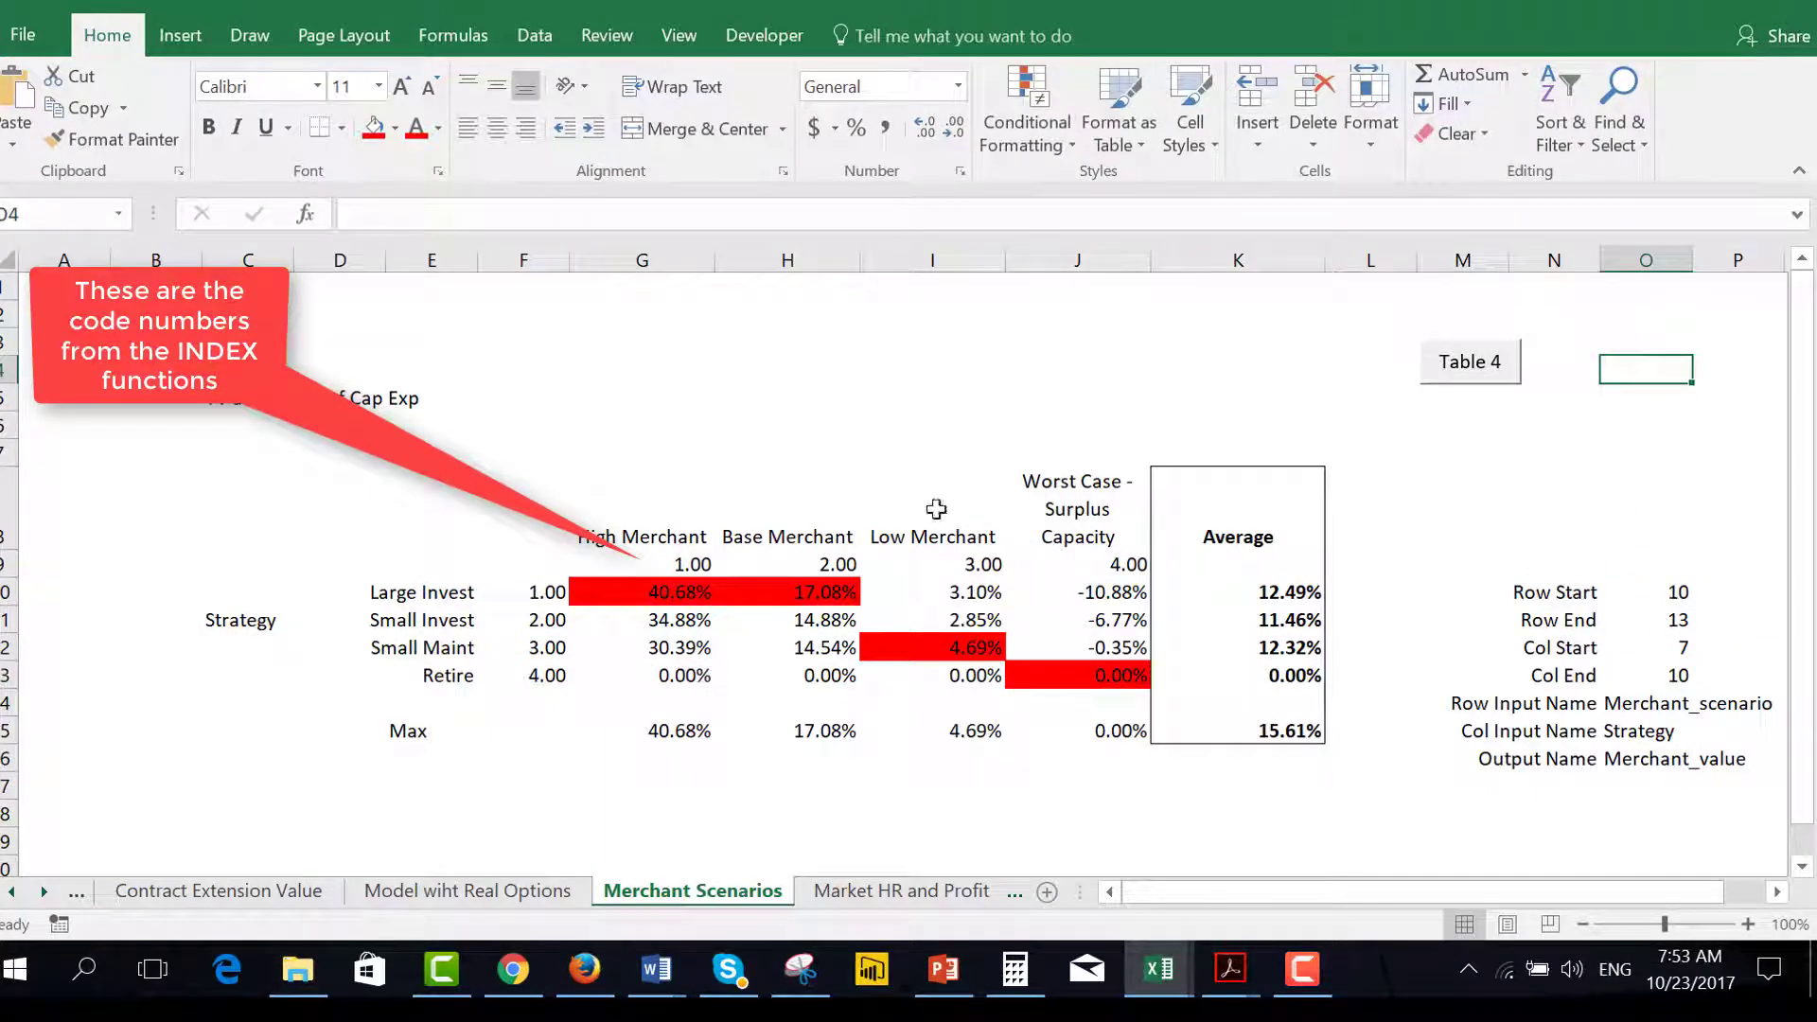
# Review the Low Merchant heading in I8 and the terminal value percentages in the High Merchant column from G10 down.
pyautogui.click(923, 429)
pyautogui.press('Down')
pyautogui.press('Down')
pyautogui.press('Down')
pyautogui.press('Down')
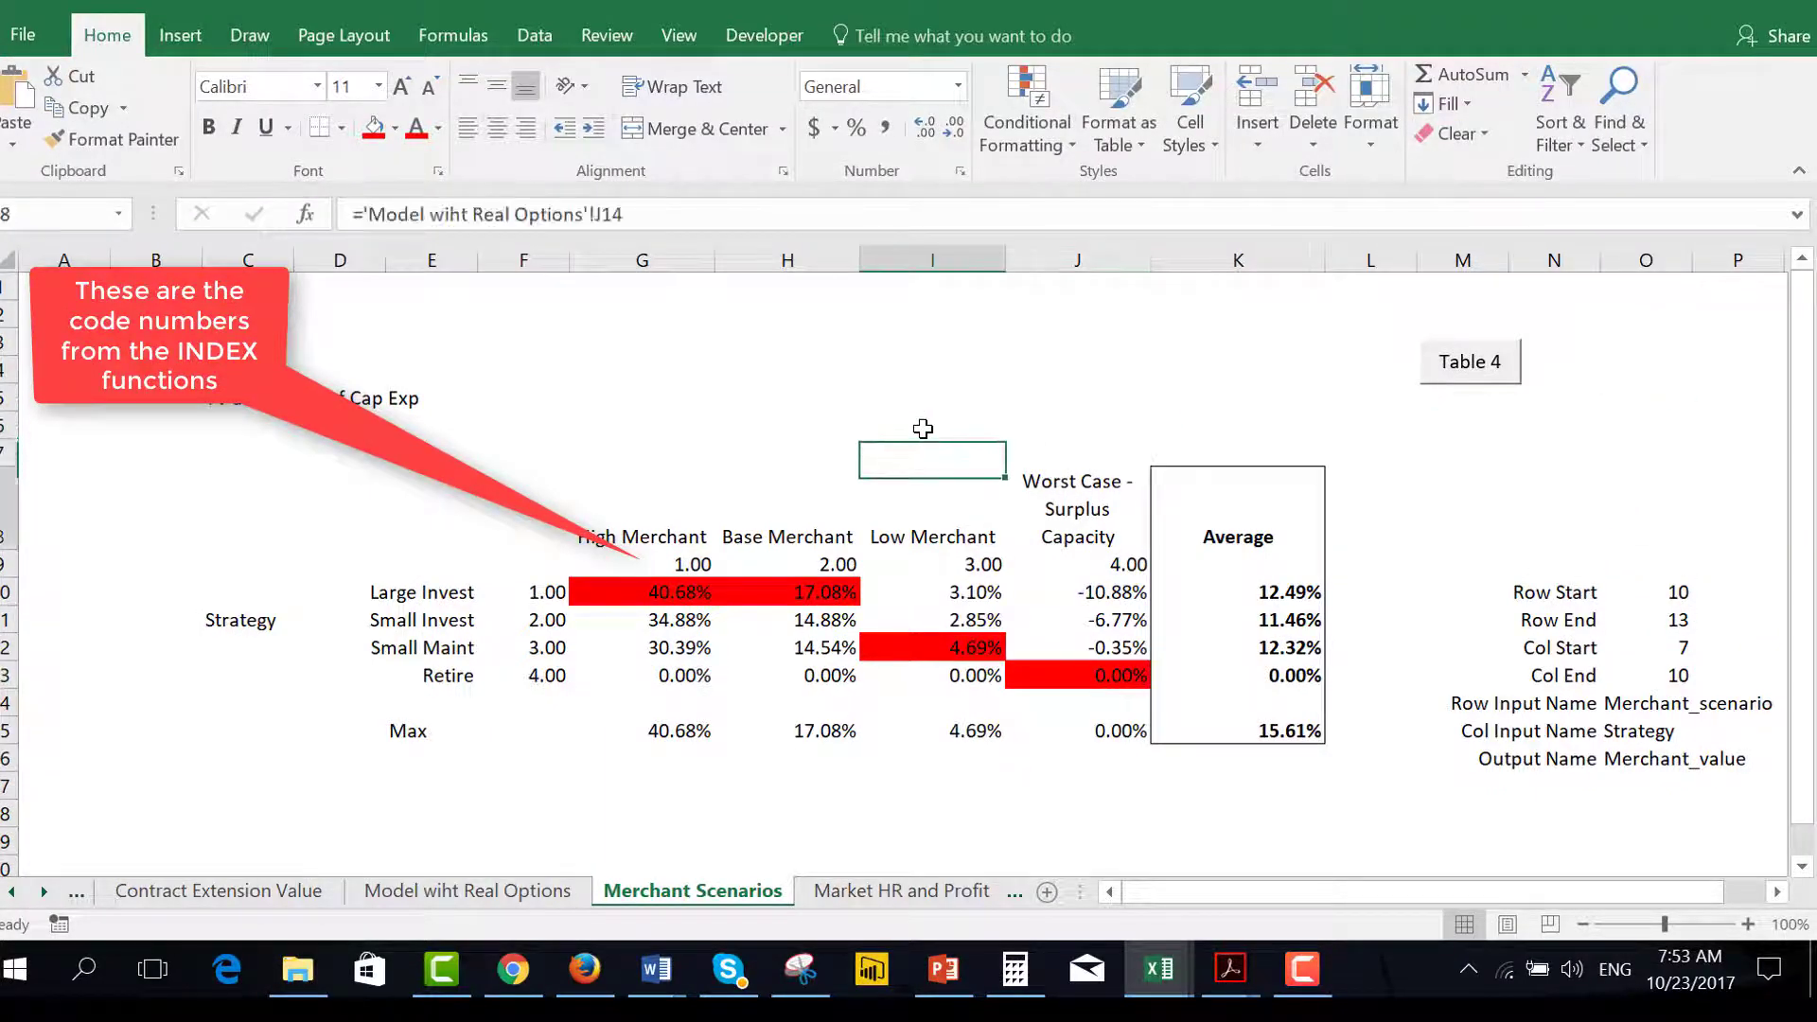
pyautogui.press('Left')
pyautogui.press('Right')
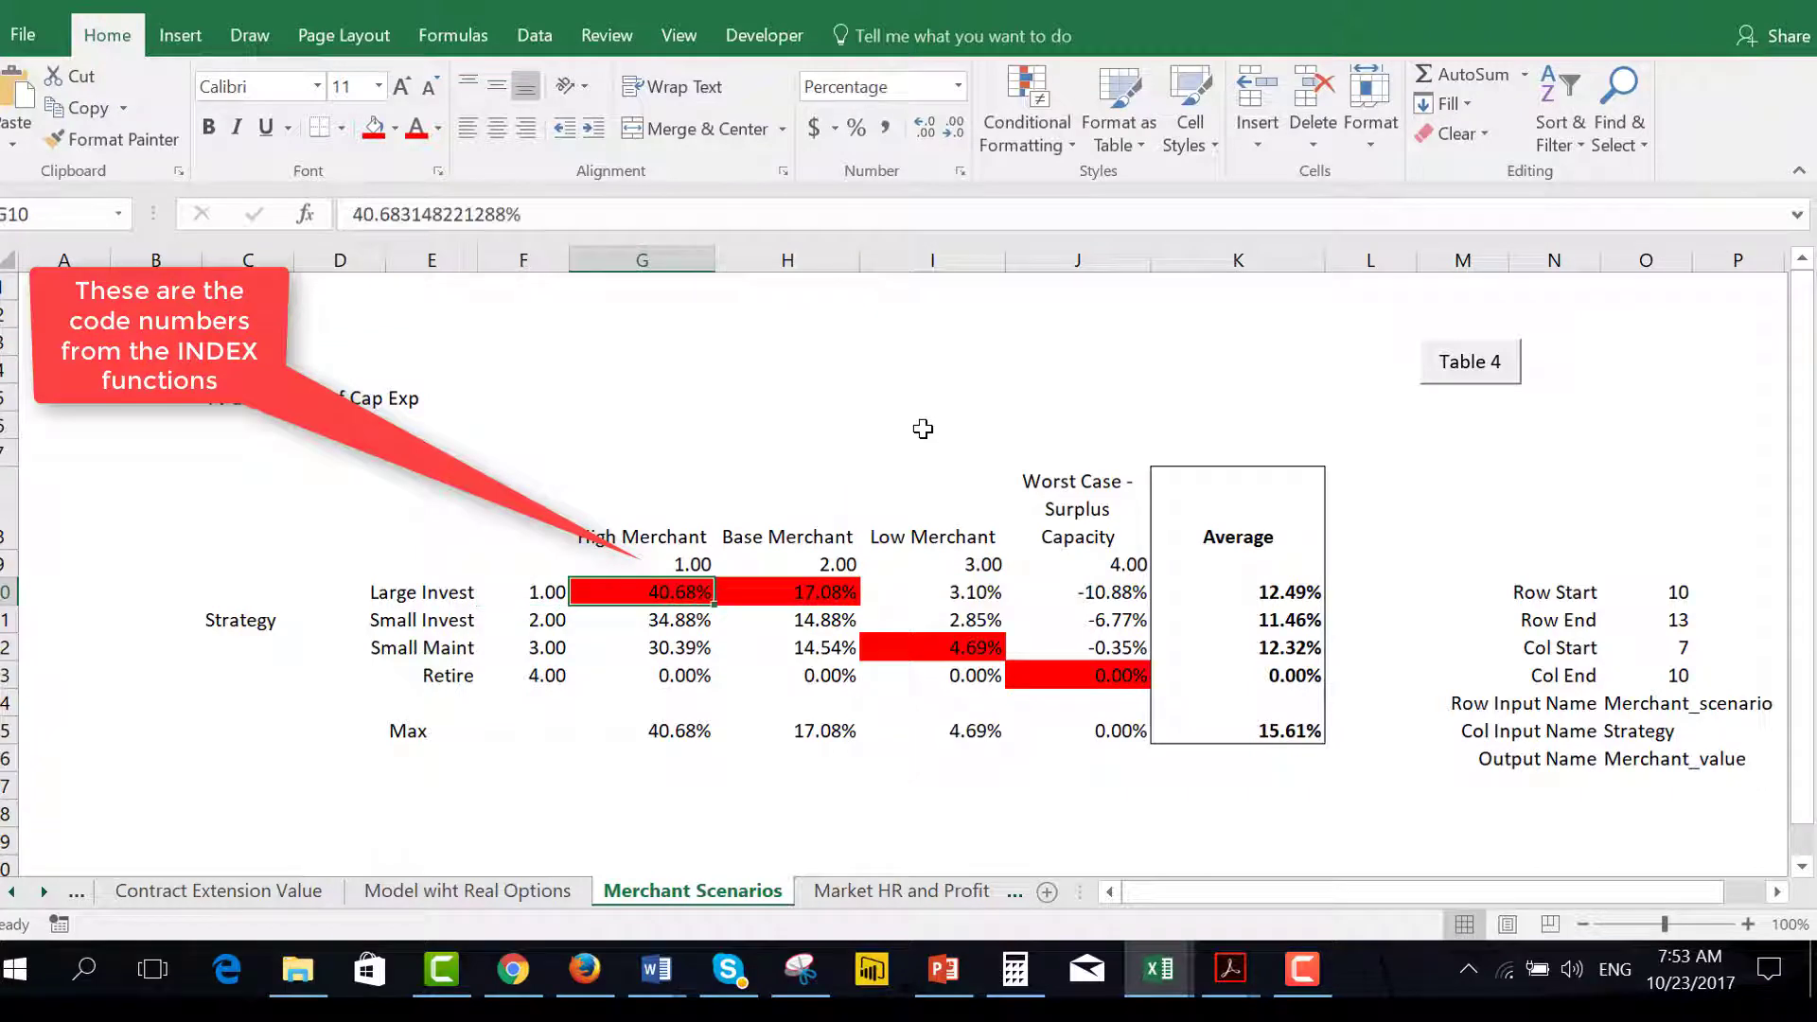
pyautogui.press('Left')
pyautogui.press('Right')
pyautogui.hotkey('shift', 'Down')
pyautogui.hotkey('shift', 'Down')
pyautogui.hotkey('shift', 'Down')
pyautogui.press('Up')
# Check the Large Invest value under Base Merchant in H10 and run the Table 4 macro.
pyautogui.press('Down')
pyautogui.press('Right')
pyautogui.press('Up')
pyautogui.press('Up')
pyautogui.press('Down')
pyautogui.press('Down')
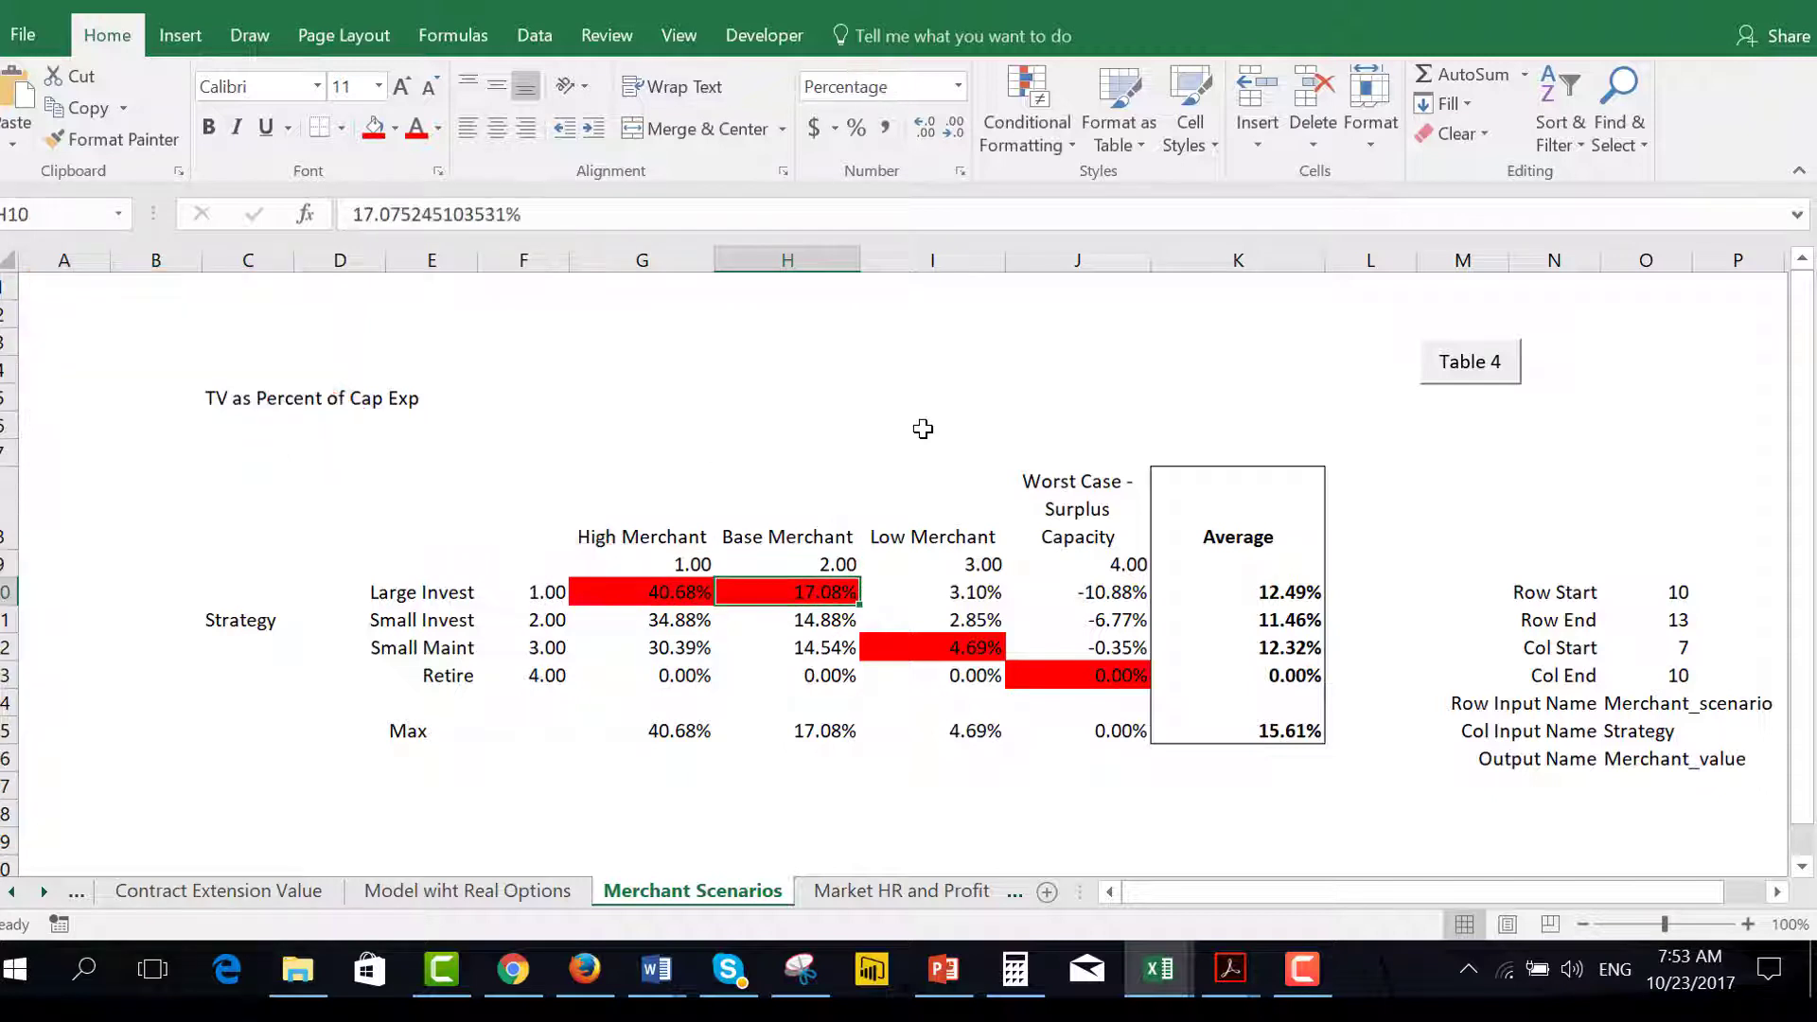
pyautogui.click(1439, 377)
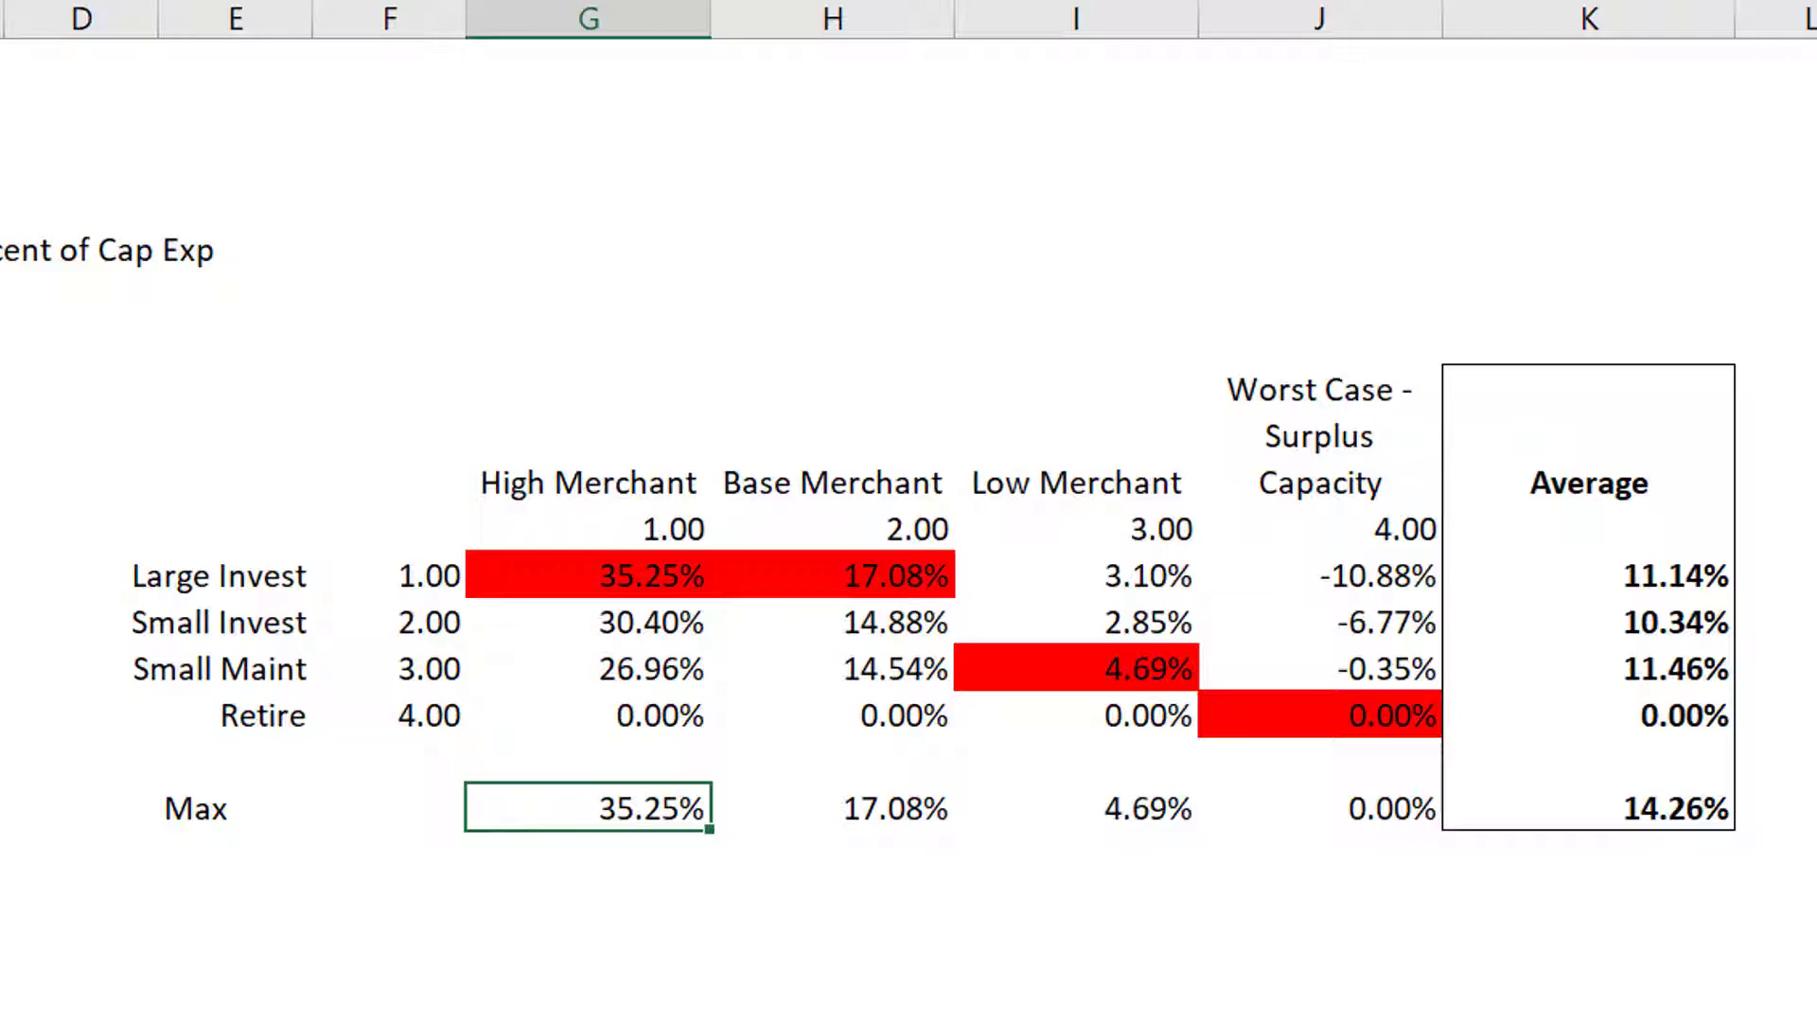
# Highlight the Max row from High Merchant to Worst Case to examine the best strategy value in each scenario.
pyautogui.hotkey('shift', 'Right')
pyautogui.hotkey('shift', 'Right')
pyautogui.hotkey('shift', 'Right')
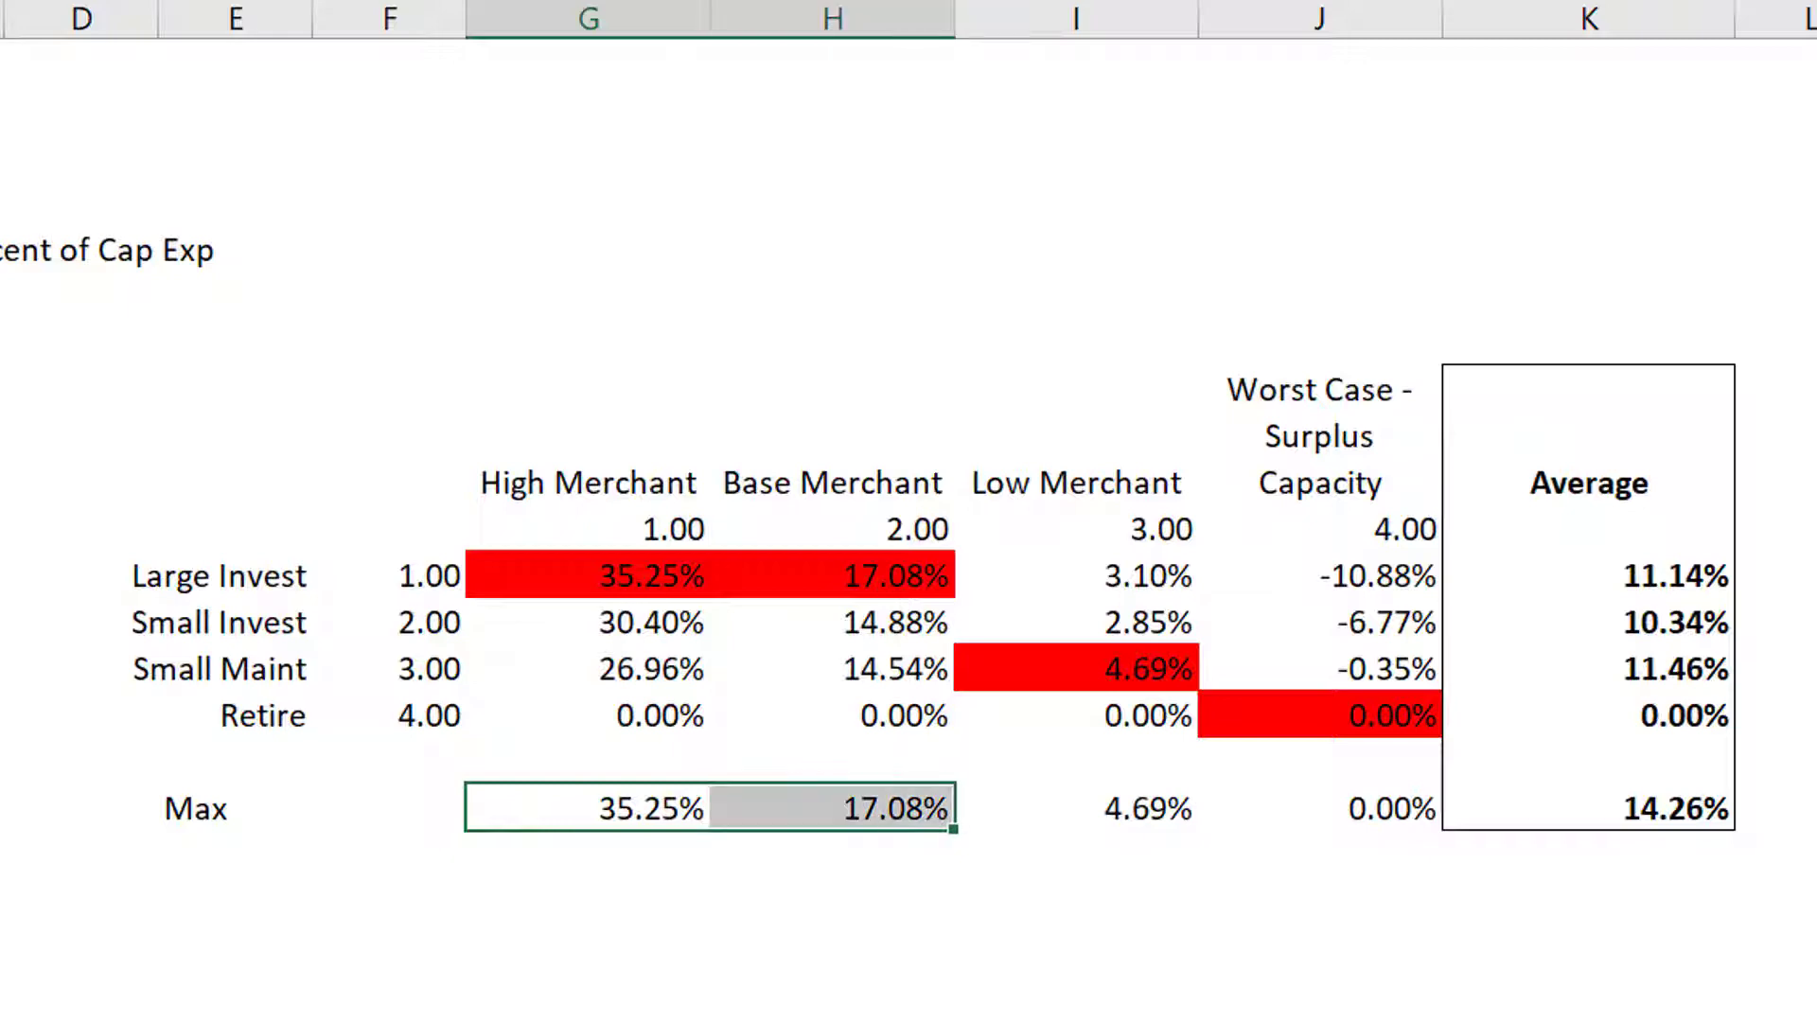
pyautogui.hotkey('shift', 'Left')
pyautogui.hotkey('shift', 'Left')
pyautogui.hotkey('shift', 'Left')
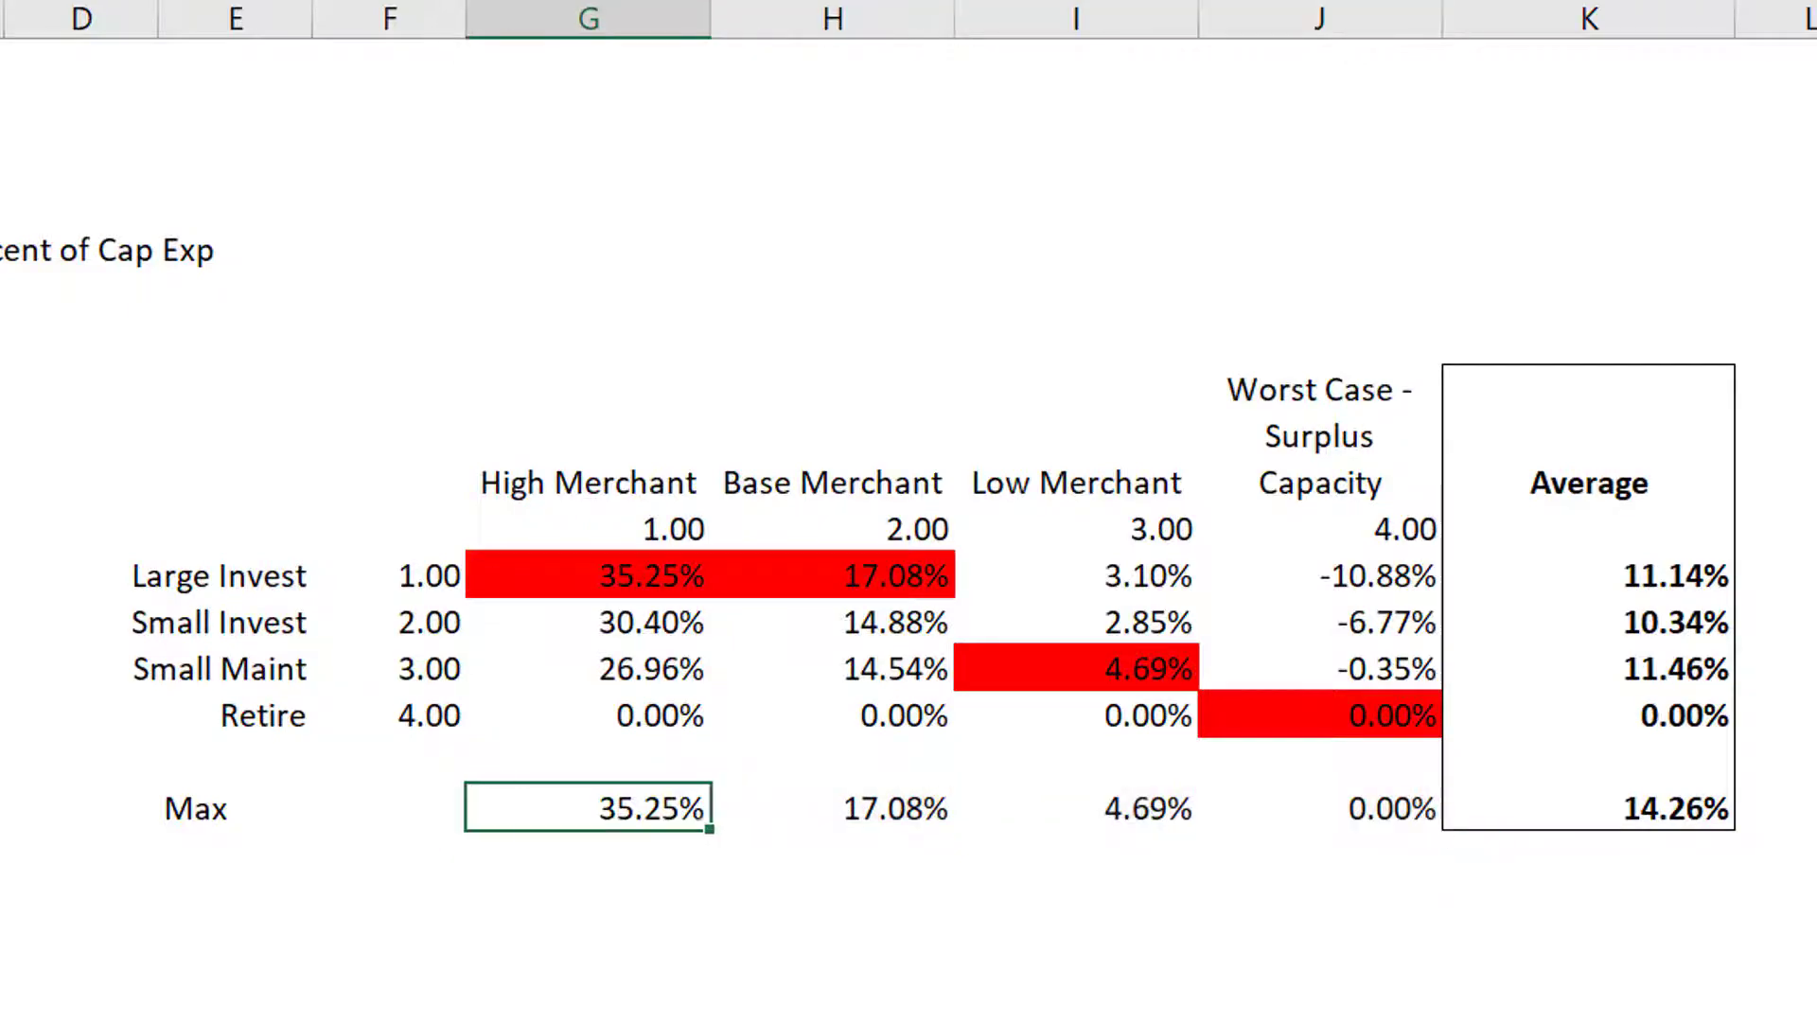
pyautogui.hotkey('shift', 'Right')
pyautogui.hotkey('shift', 'Right')
pyautogui.hotkey('shift', 'Right')
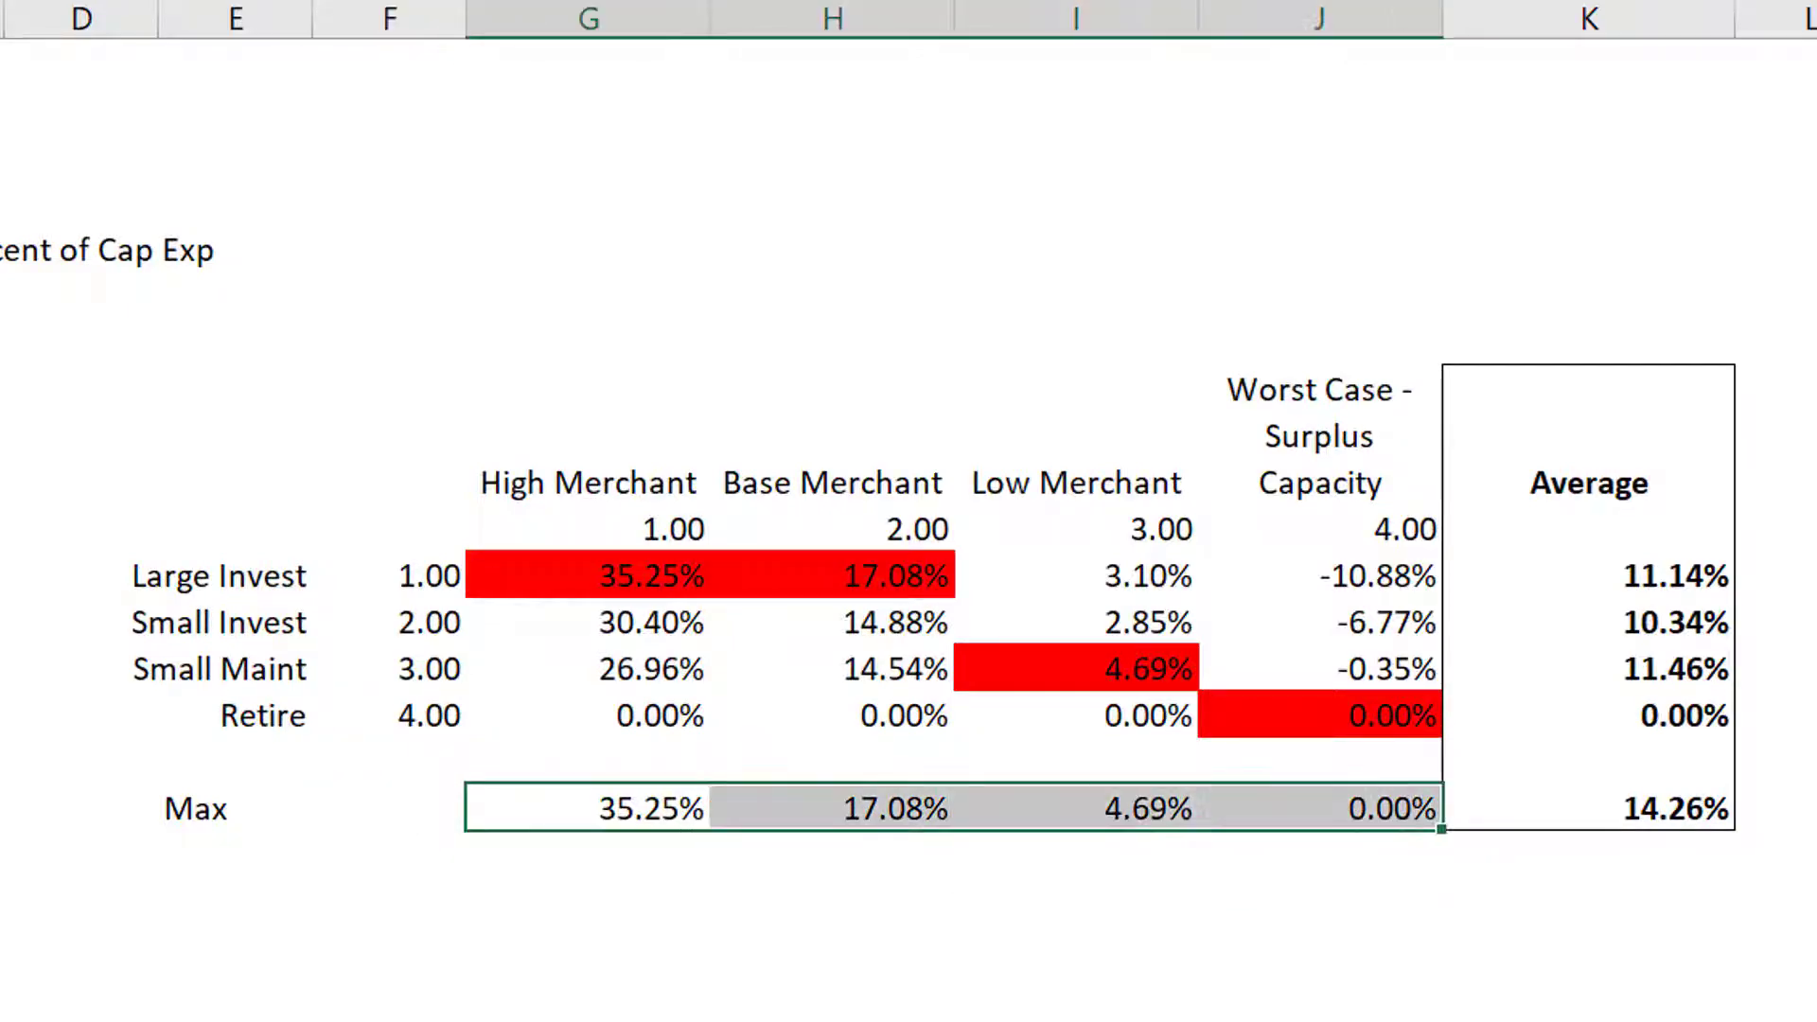
pyautogui.press('Left')
pyautogui.press('Right')
pyautogui.hotkey('shift', 'Right')
pyautogui.hotkey('shift', 'Right')
pyautogui.hotkey('shift', 'Right')
pyautogui.press('Left')
pyautogui.press('Right')
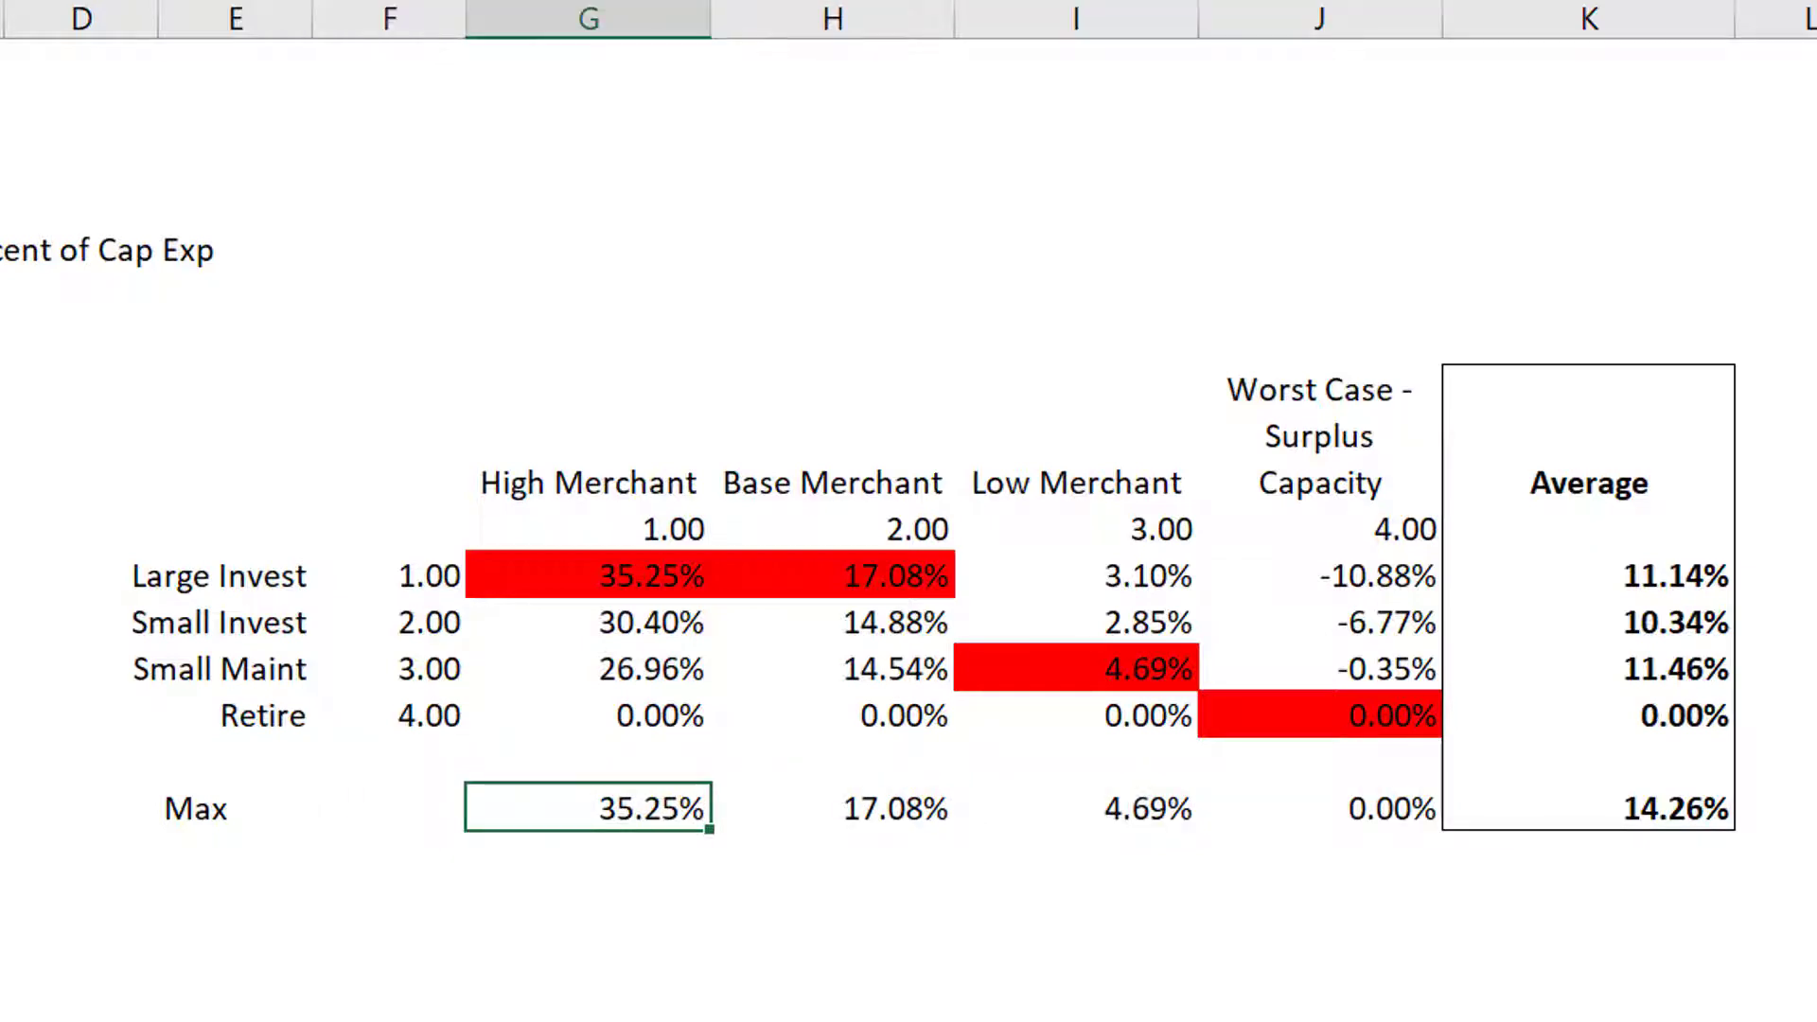
# Follow the Max row across the scenarios to its Average value in K15.
pyautogui.press('Right')
pyautogui.press('Right')
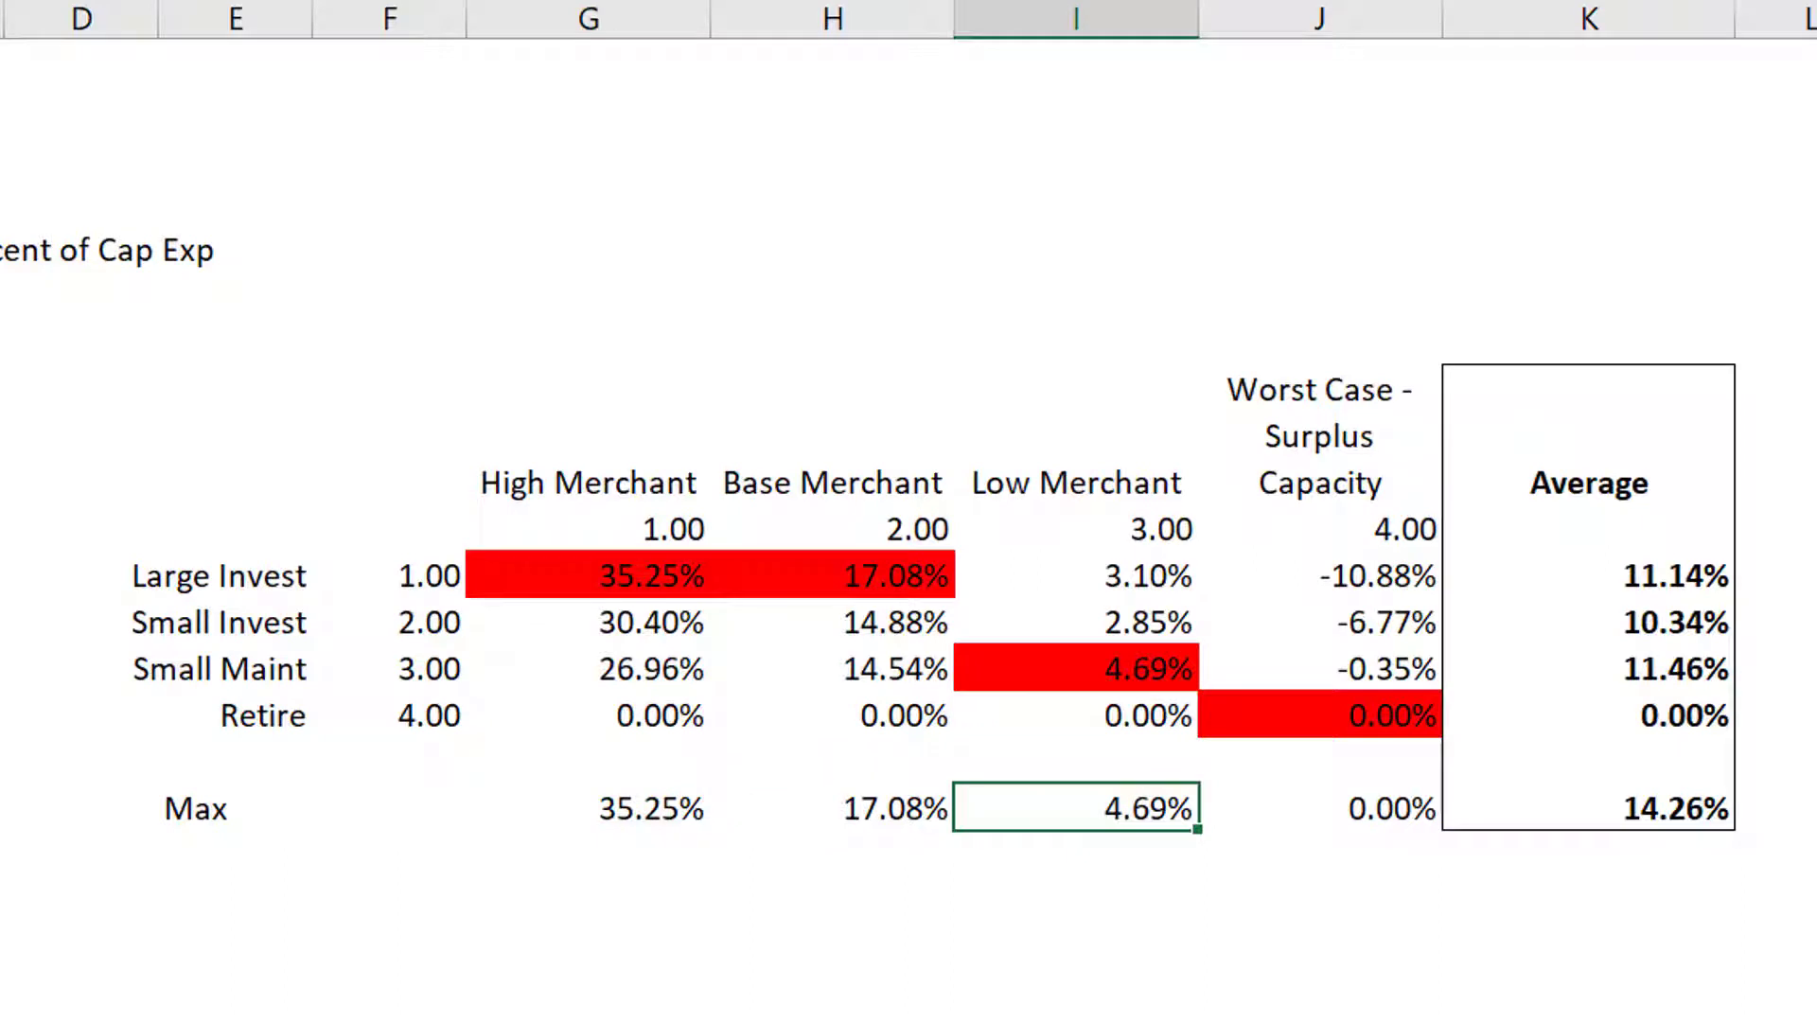
pyautogui.press('Right')
pyautogui.press('Right')
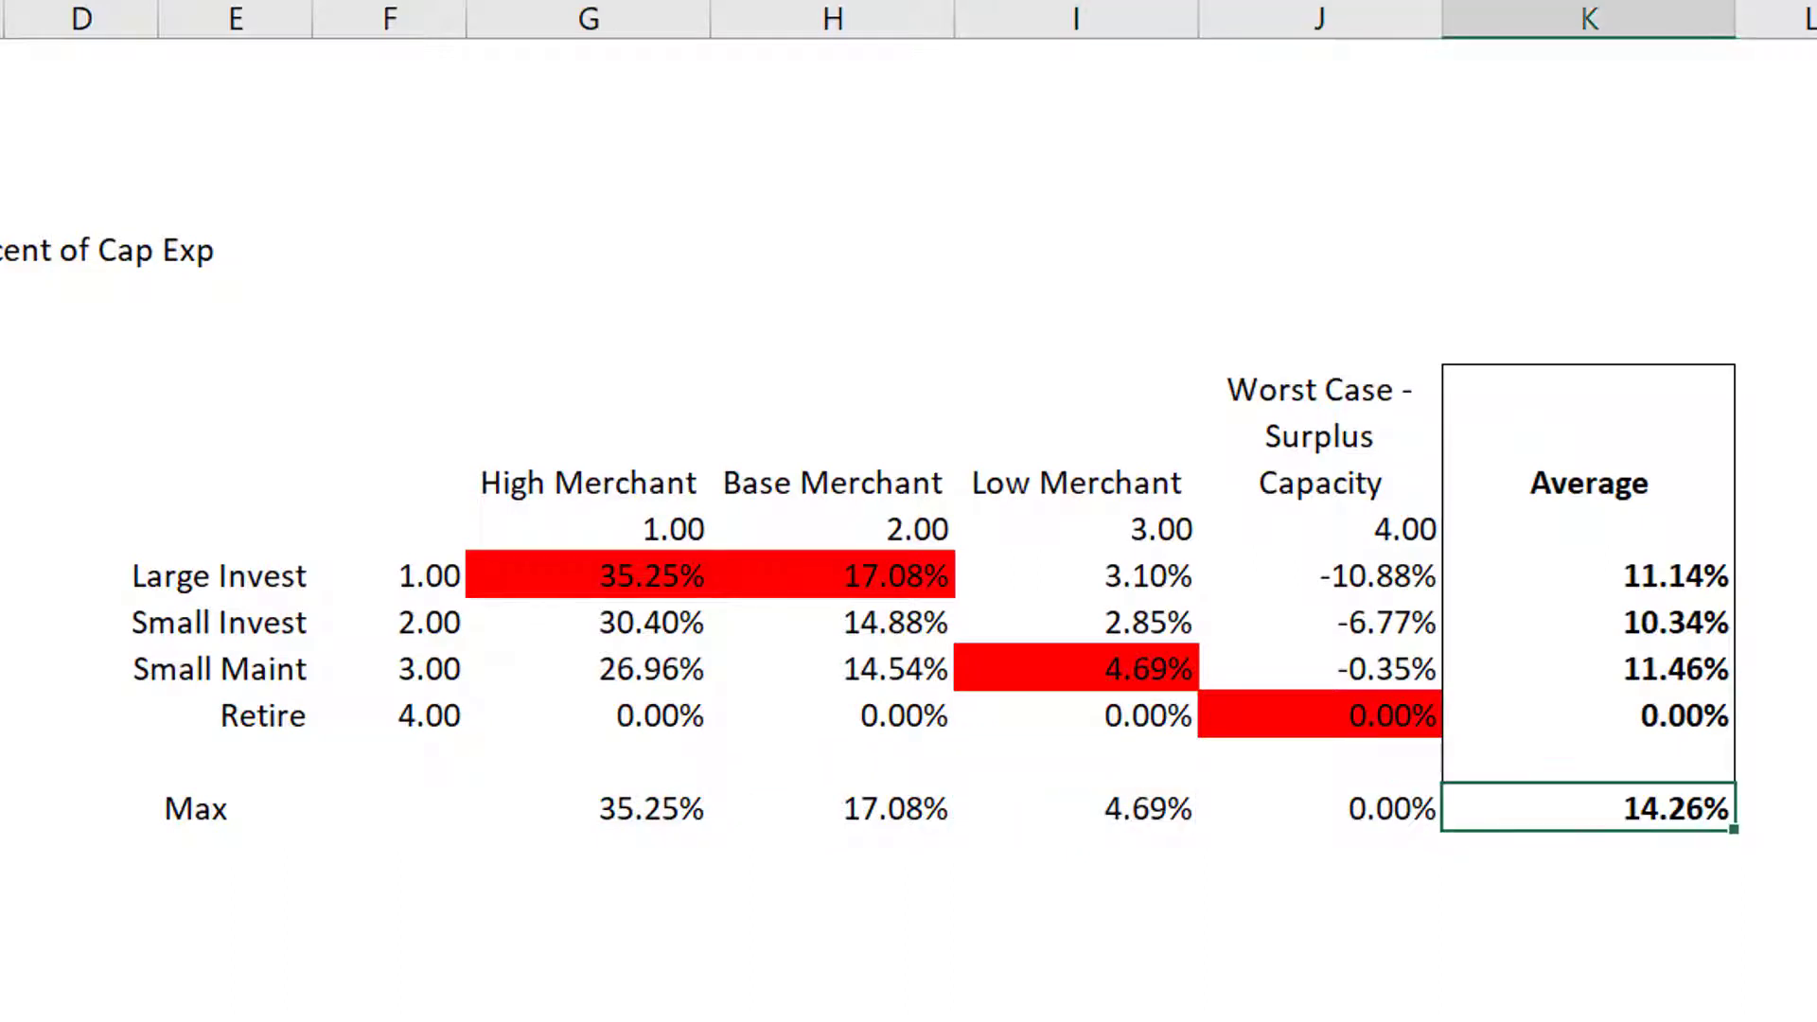
pyautogui.press('Left')
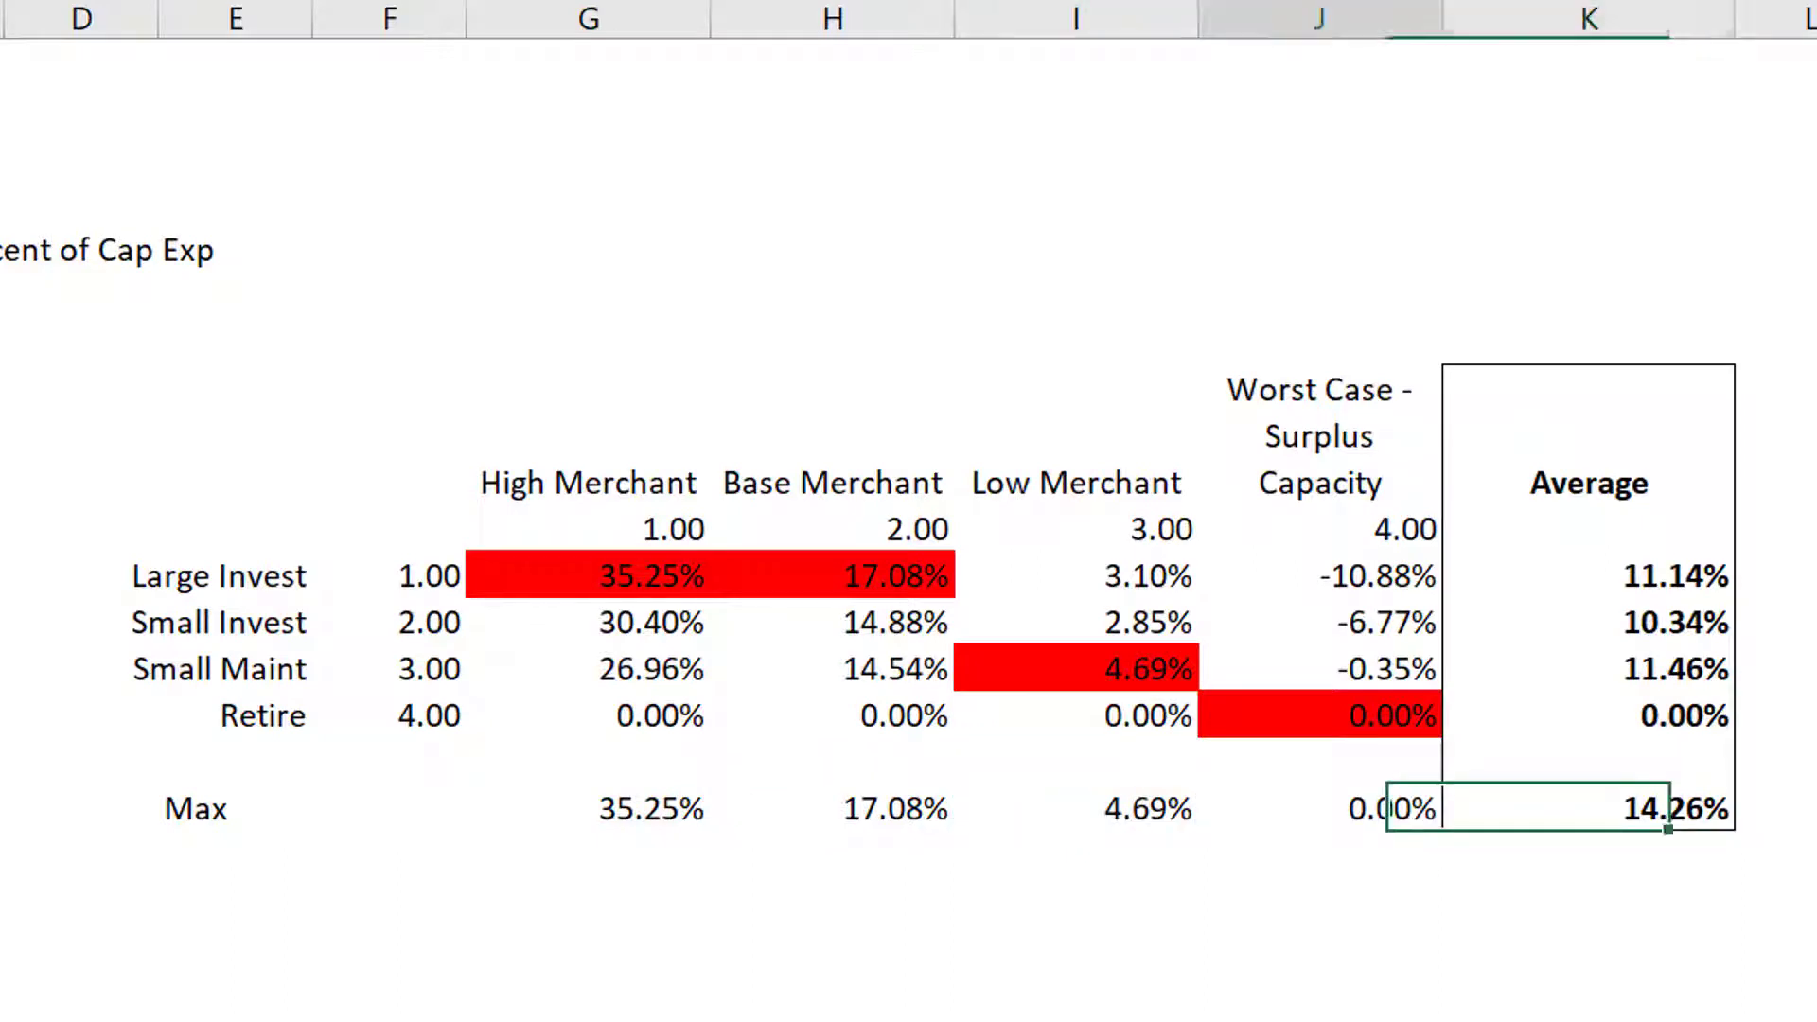
pyautogui.press('Right')
pyautogui.press('Up')
pyautogui.press('Down')
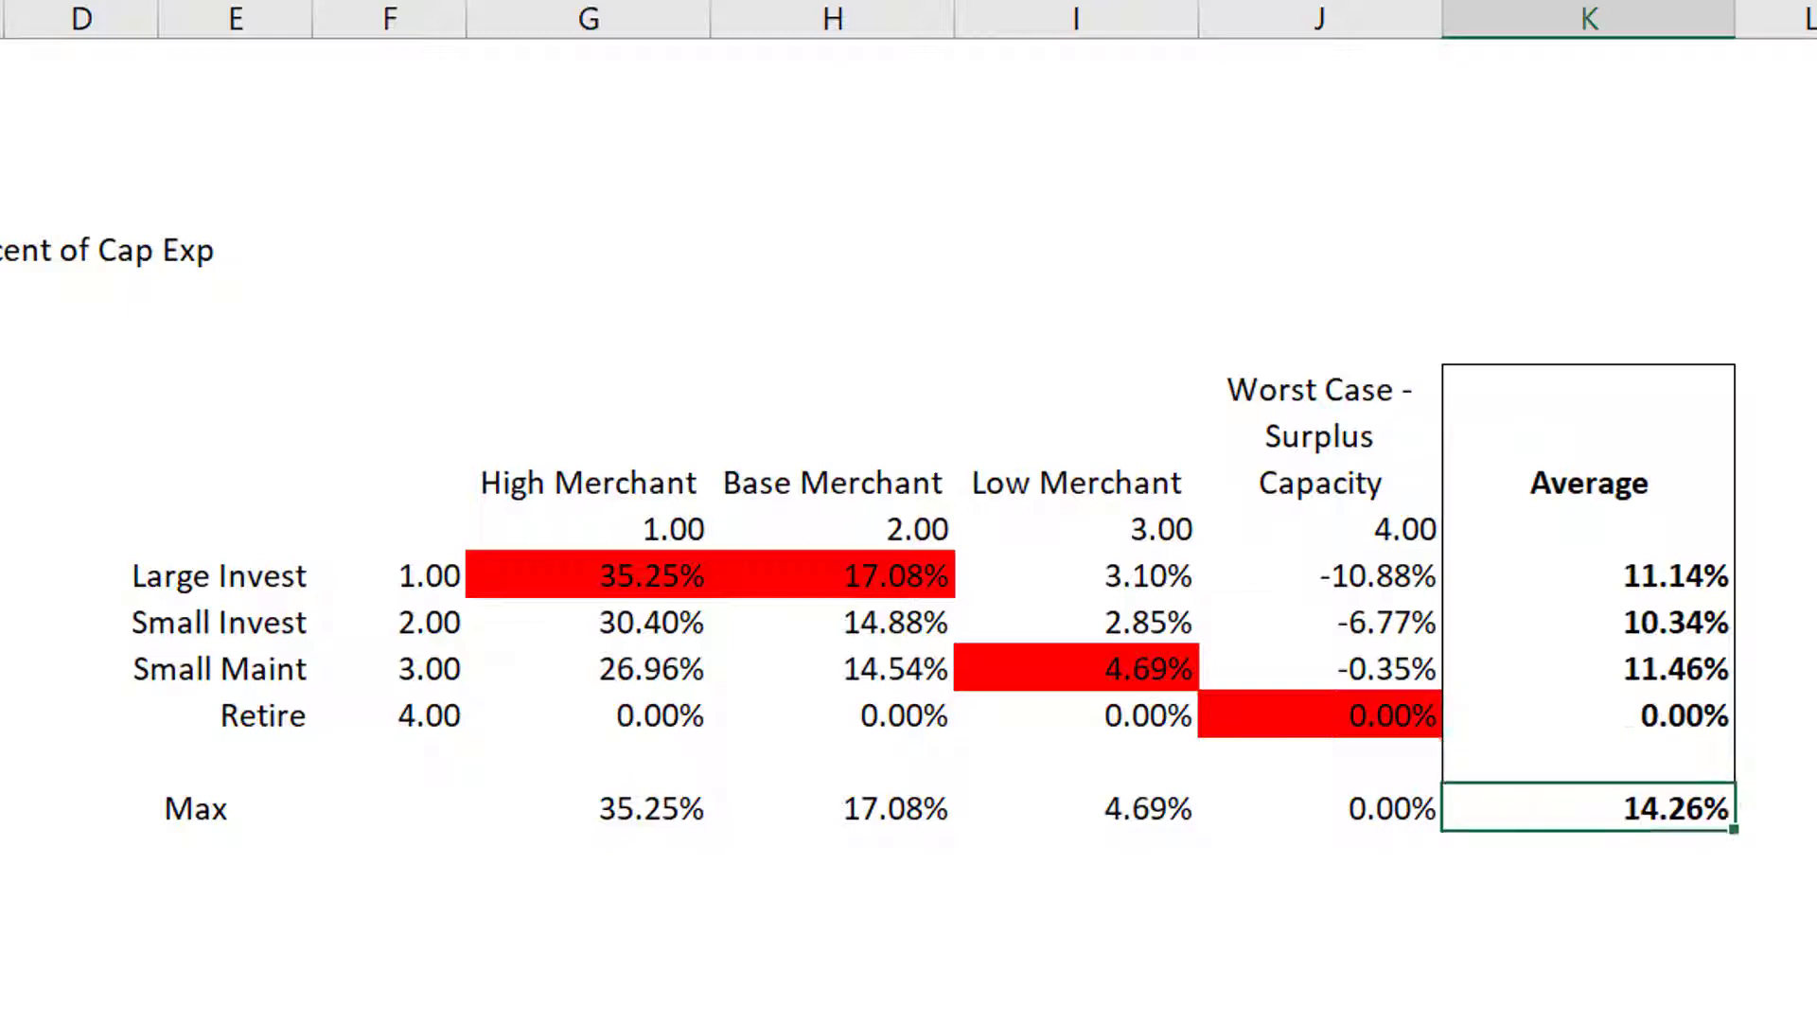
# Compare the Average column values of the individual strategies with the Average of the Max row.
pyautogui.press('Up')
pyautogui.press('Up')
pyautogui.press('Up')
pyautogui.press('Up')
pyautogui.press('Up')
pyautogui.press('Down')
pyautogui.press('Down')
pyautogui.press('Down')
pyautogui.press('Down')
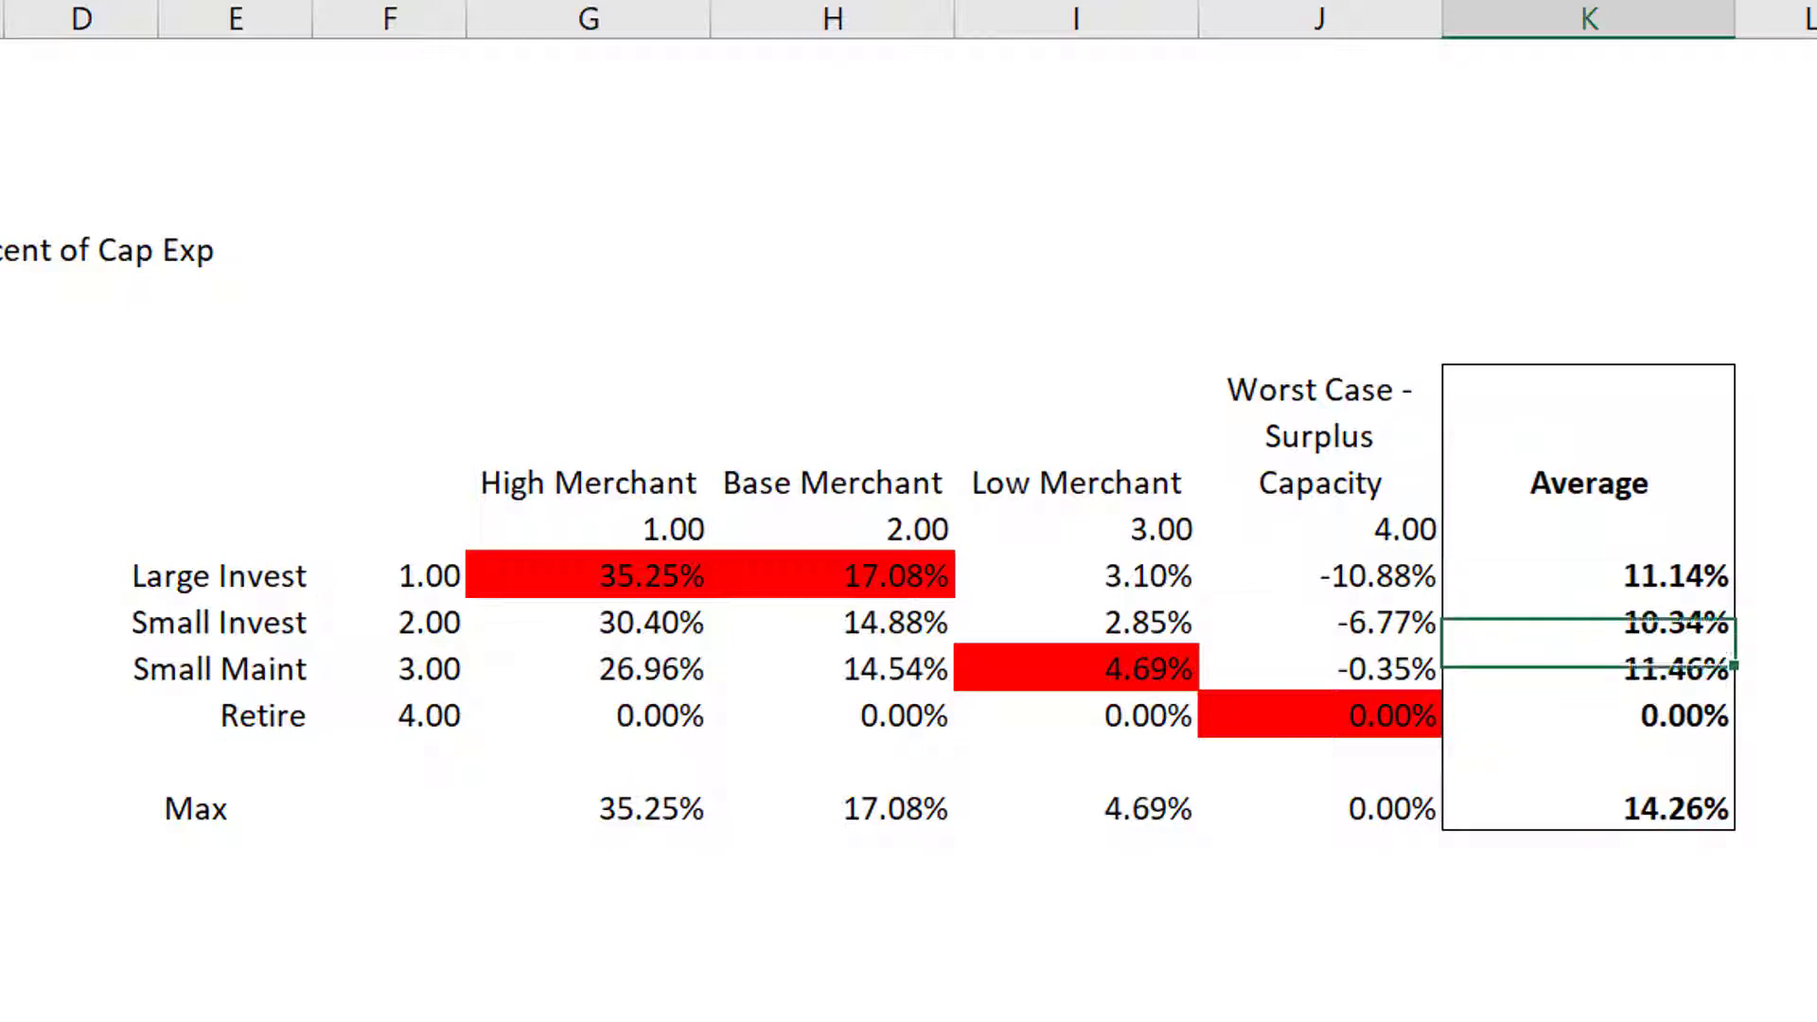
pyautogui.press('Down')
pyautogui.press('Up')
pyautogui.press('Up')
pyautogui.press('Up')
pyautogui.press('Up')
pyautogui.press('Up')
pyautogui.press('Up')
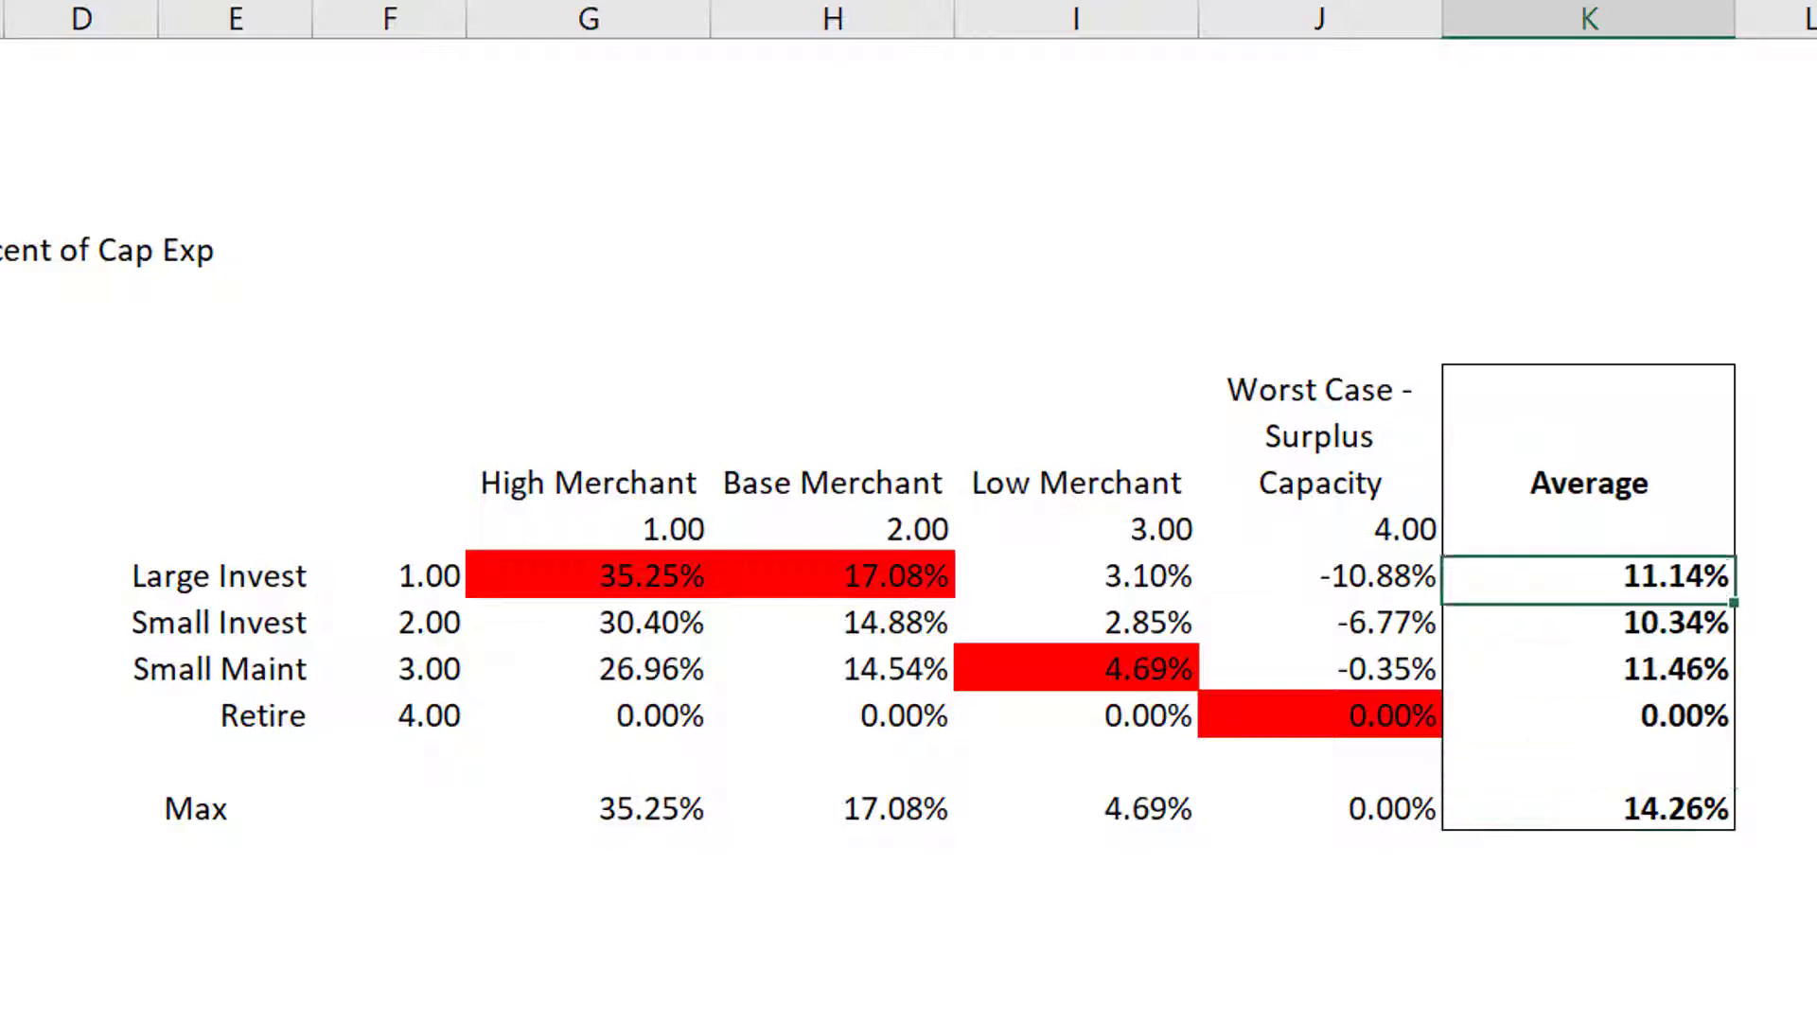
# Trace the Retire row from the Average column back to its label in column E.
pyautogui.press('Down')
pyautogui.press('Down')
pyautogui.press('Down')
pyautogui.press('Down')
pyautogui.press('Left')
pyautogui.press('Left')
pyautogui.press('Left')
pyautogui.press('Left')
pyautogui.press('Left')
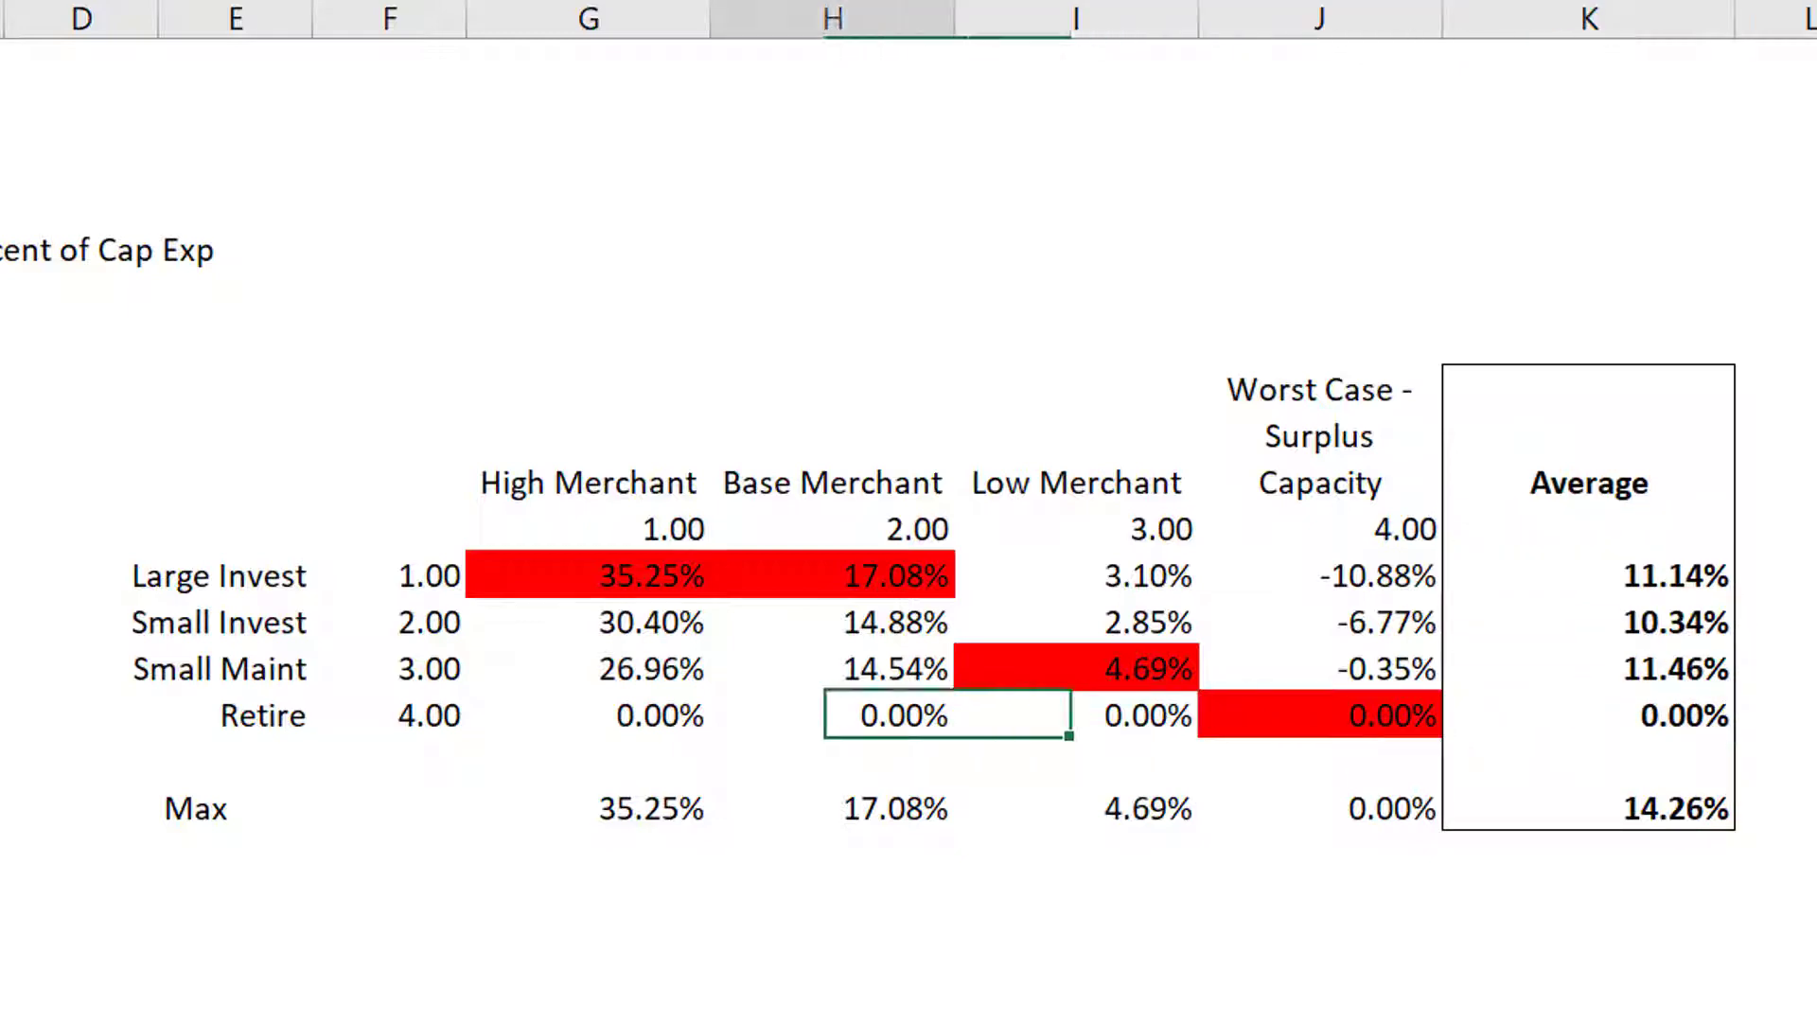
pyautogui.press('Left')
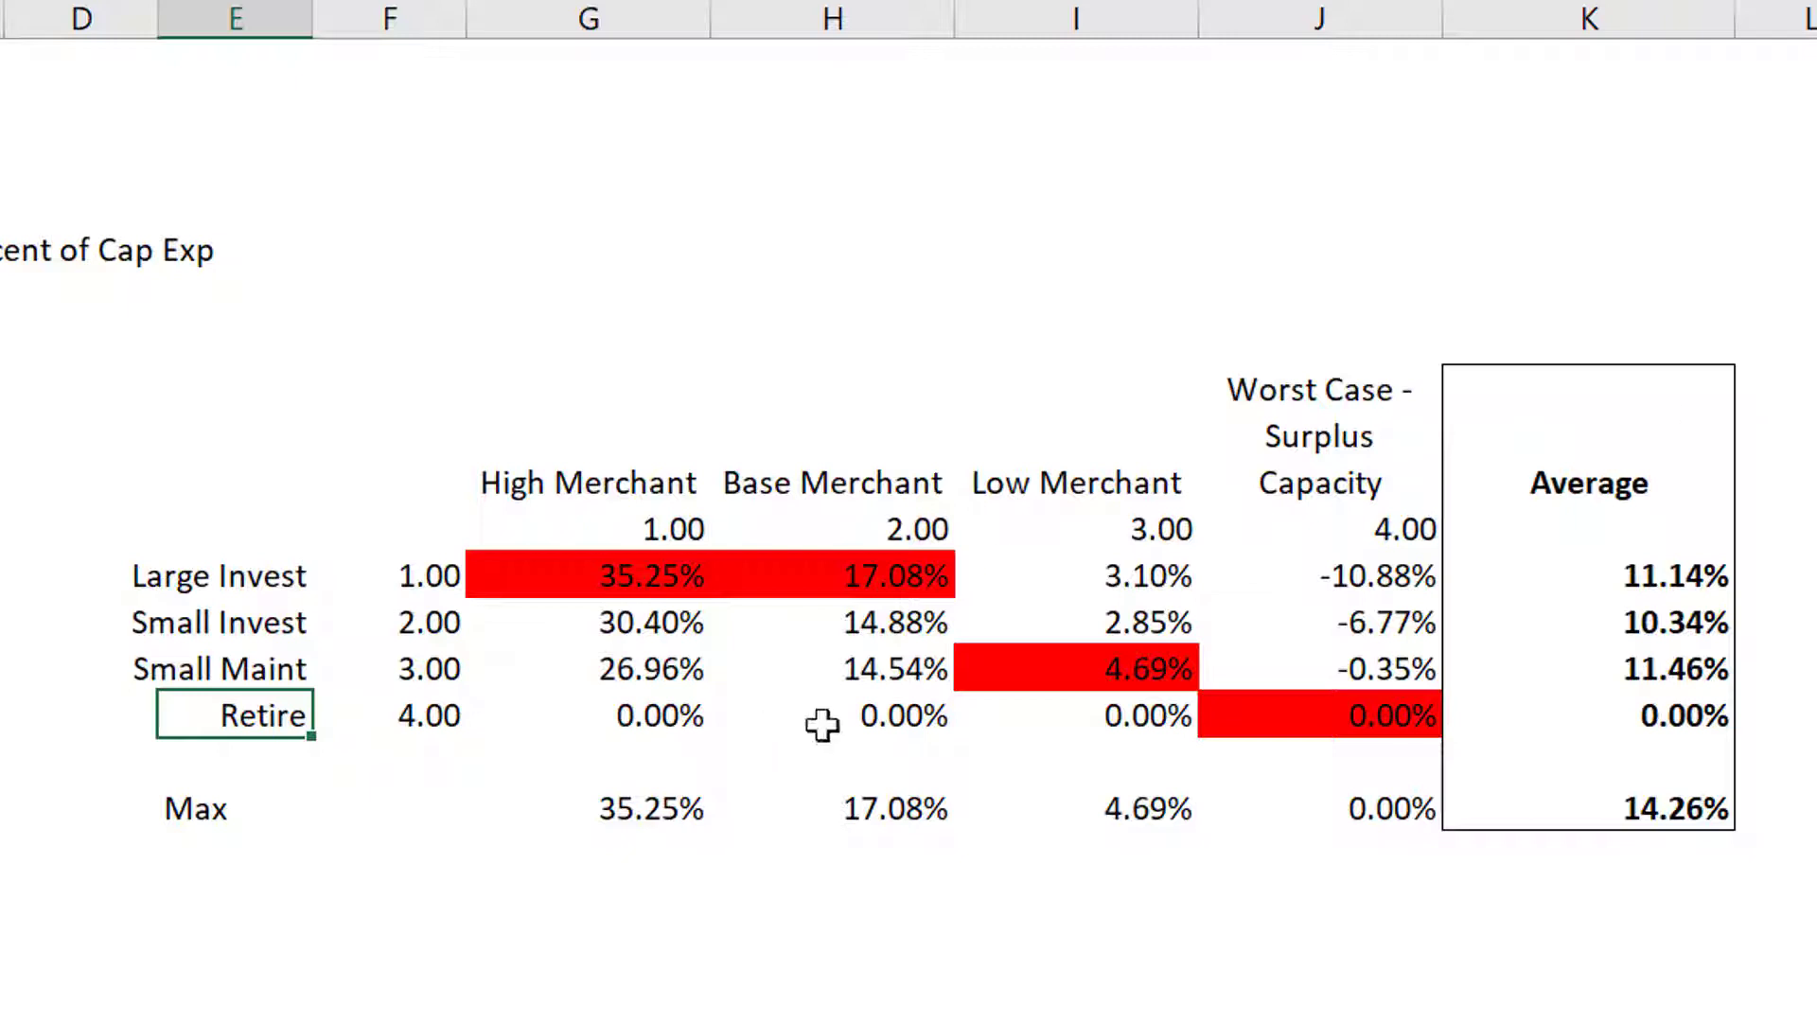
# Recheck the High, Base and Low Merchant values in the Max row, starting at G15.
pyautogui.click(636, 819)
pyautogui.press('Up')
pyautogui.press('Left')
pyautogui.press('Right')
pyautogui.press('Down')
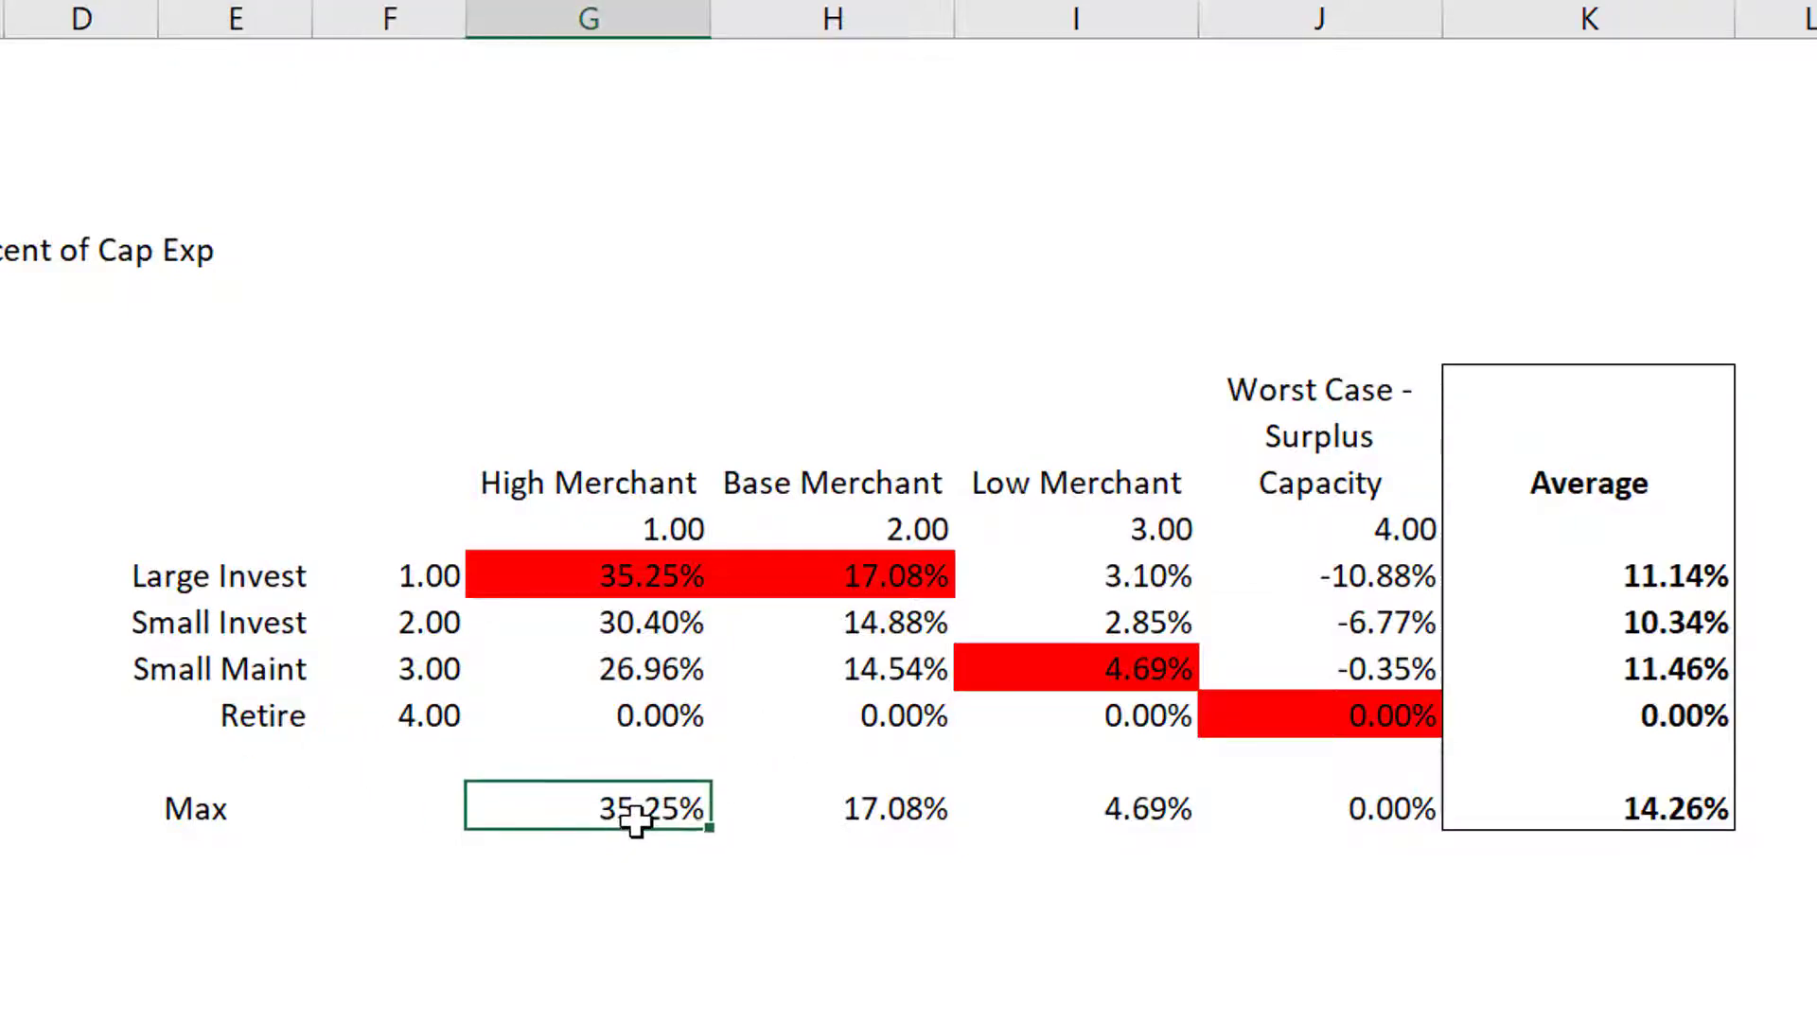
pyautogui.press('Right')
pyautogui.press('Right')
pyautogui.press('Left')
pyautogui.press('Left')
pyautogui.press('Left')
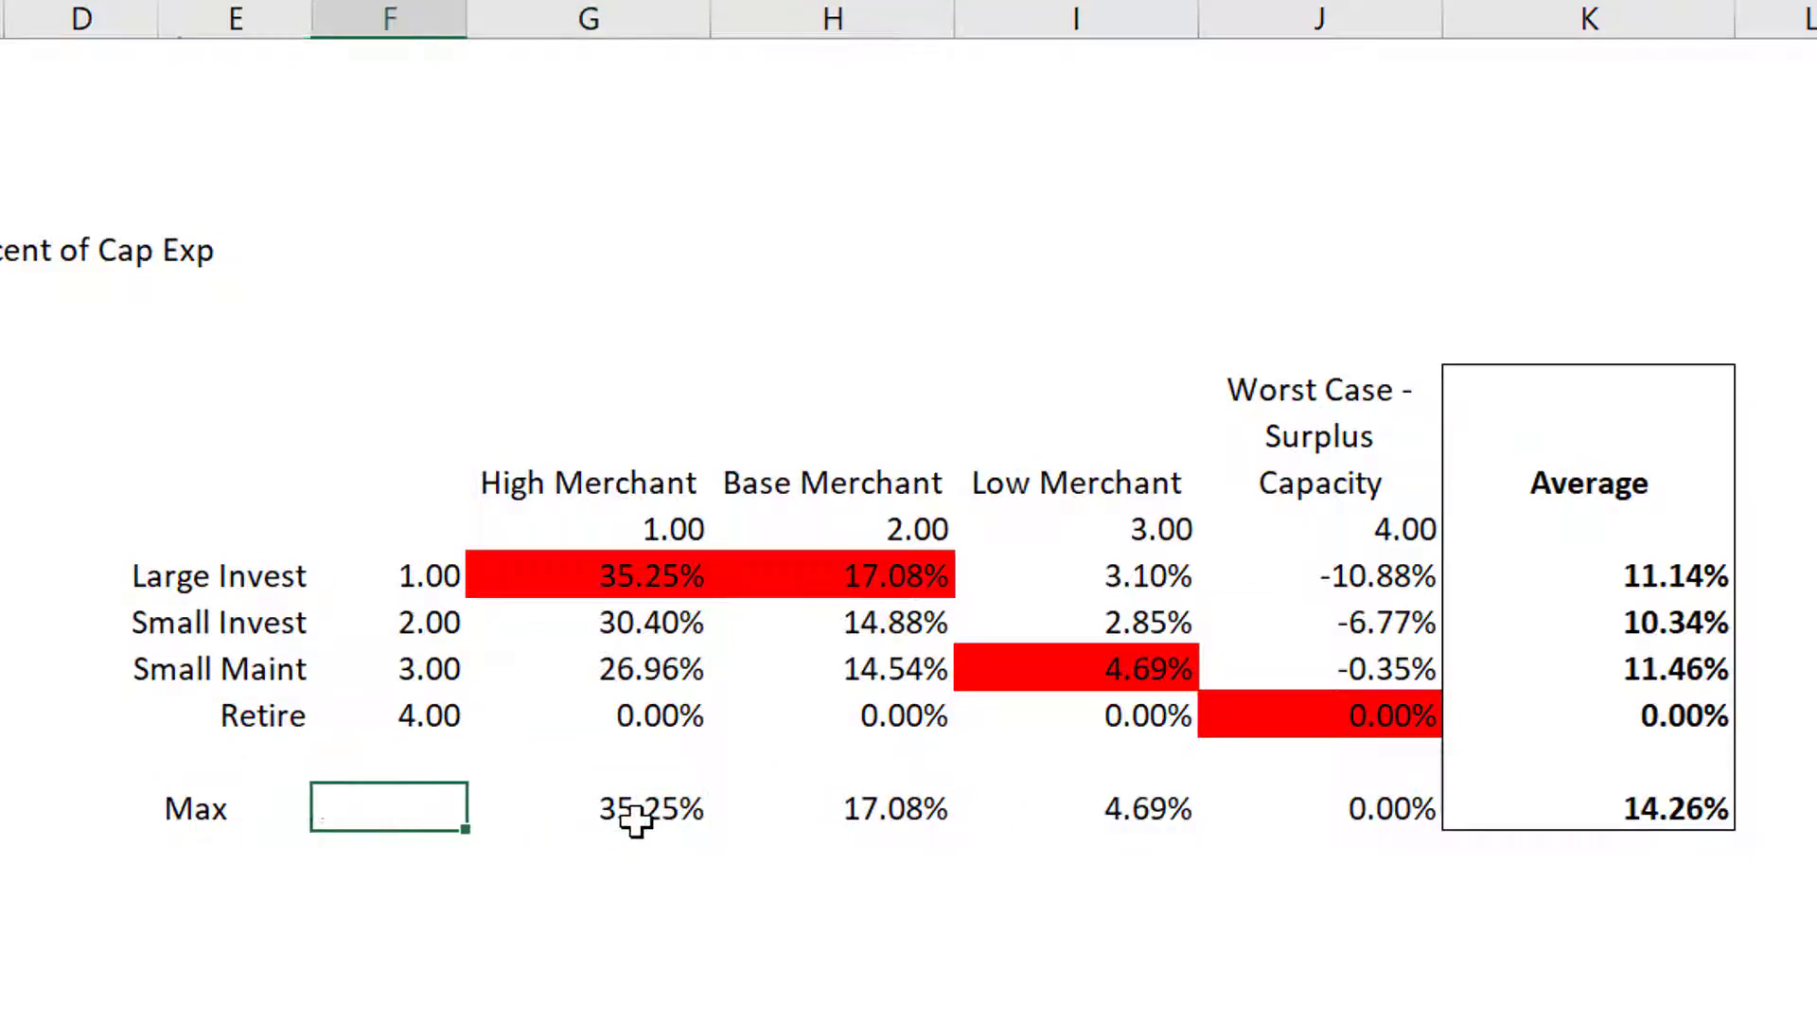
pyautogui.press('Left')
pyautogui.press('Left')
pyautogui.press('Left')
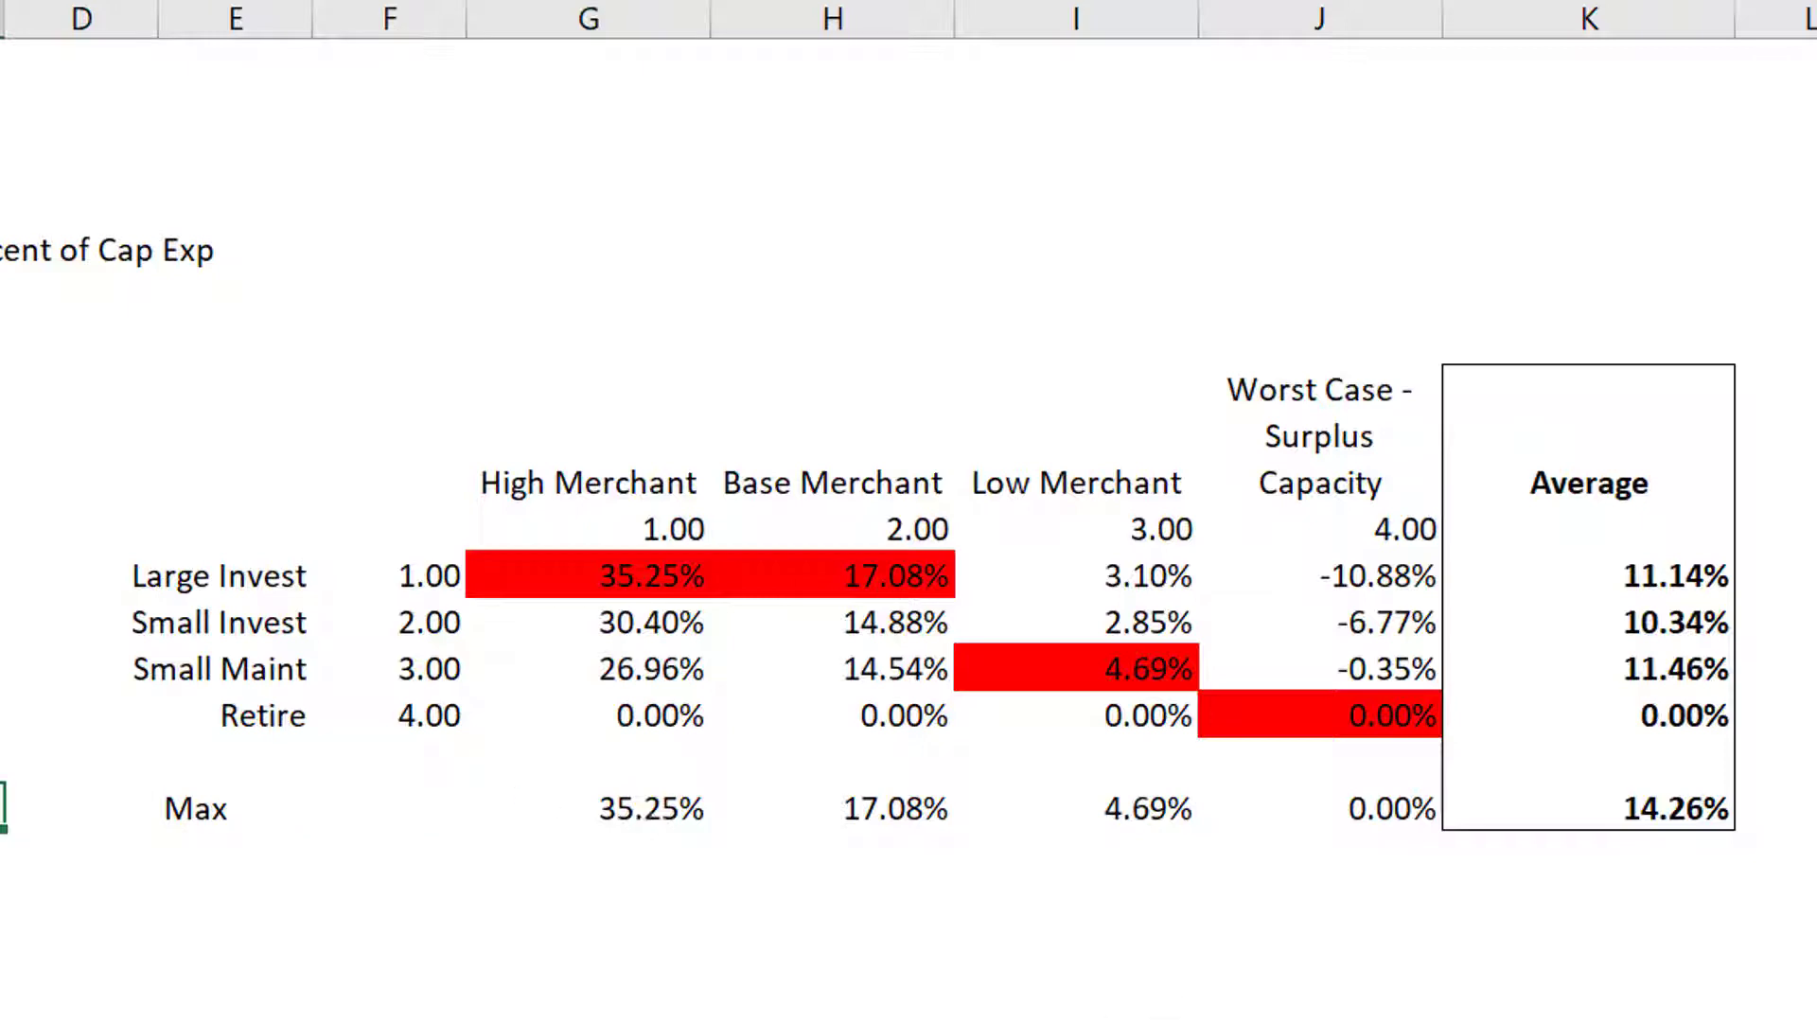
# On the Model wiht Real Options sheet, set the PPA Period to 0 years and the Life of Project to 35 years.
pyautogui.hotkey('ctrl', 'pageup')
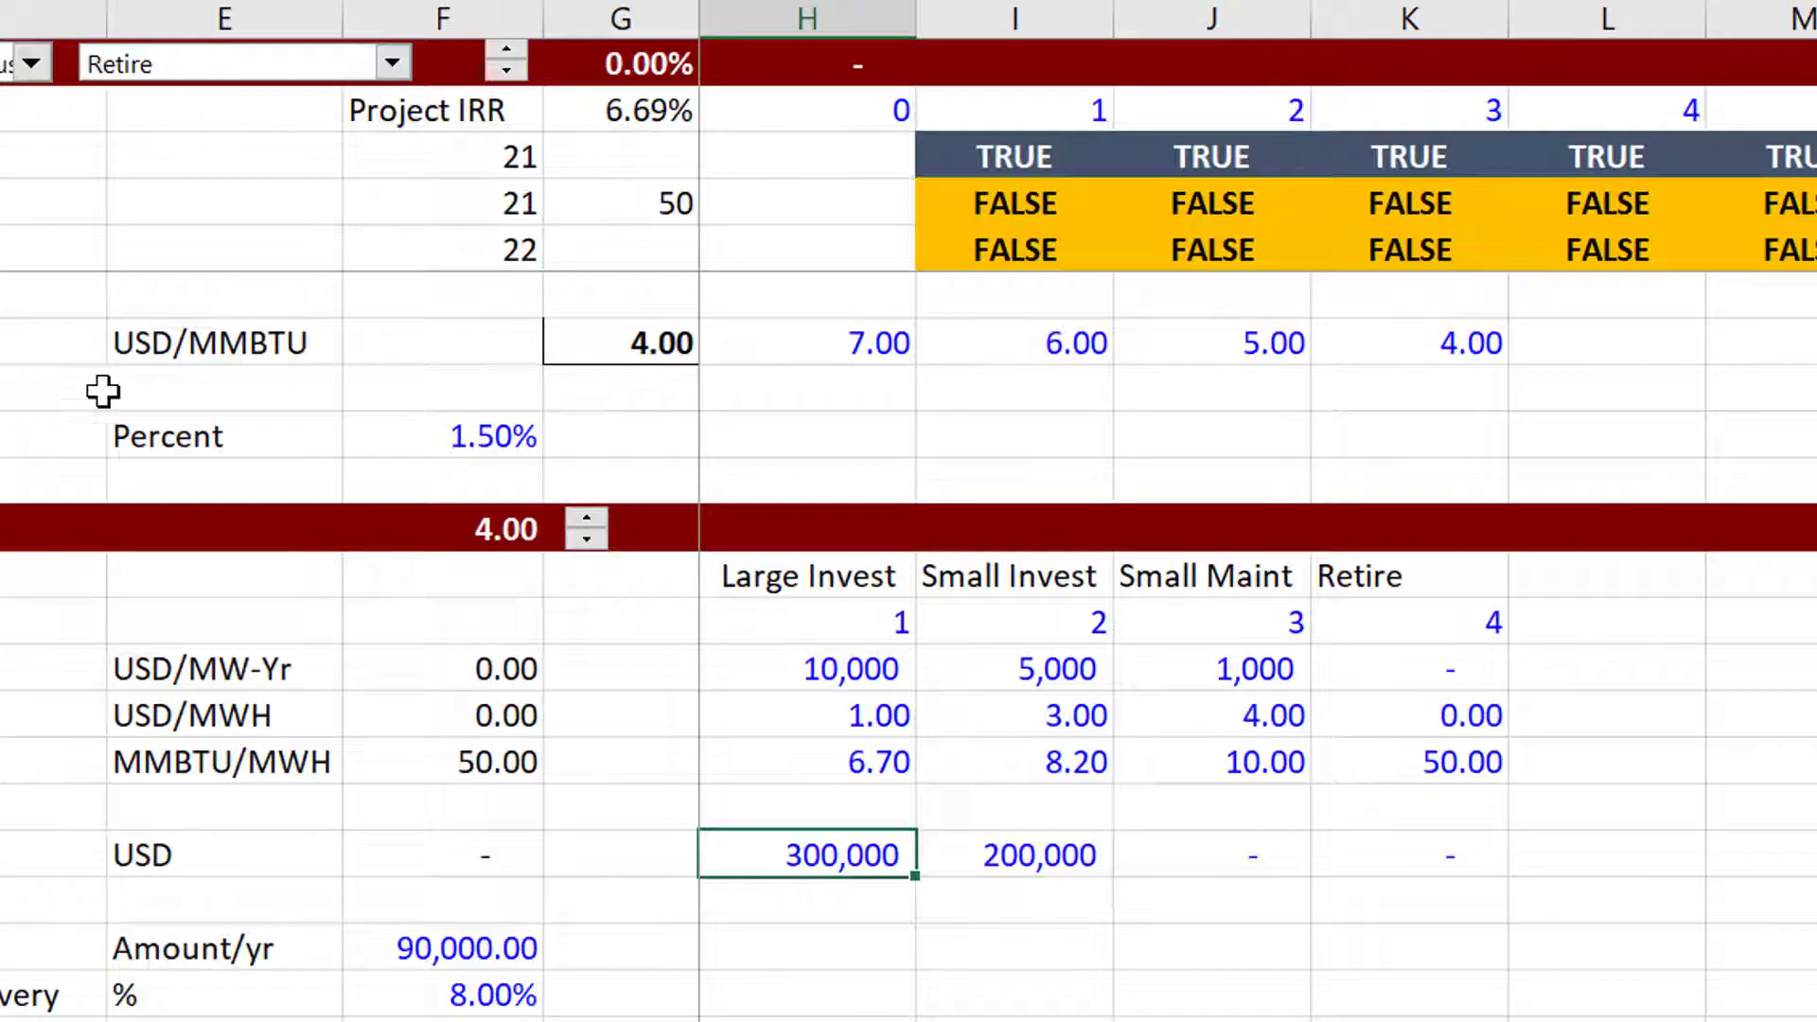
pyautogui.click(211, 421)
pyautogui.press('Up')
pyautogui.press('Up')
pyautogui.press('Up')
pyautogui.press('Up')
pyautogui.press('Up')
pyautogui.press('Up')
pyautogui.press('Up')
pyautogui.press('Up')
pyautogui.press('Up')
pyautogui.press('Up')
pyautogui.press('Up')
pyautogui.press('Up')
pyautogui.press('Up')
pyautogui.press('Up')
pyautogui.press('Up')
pyautogui.press('Right')
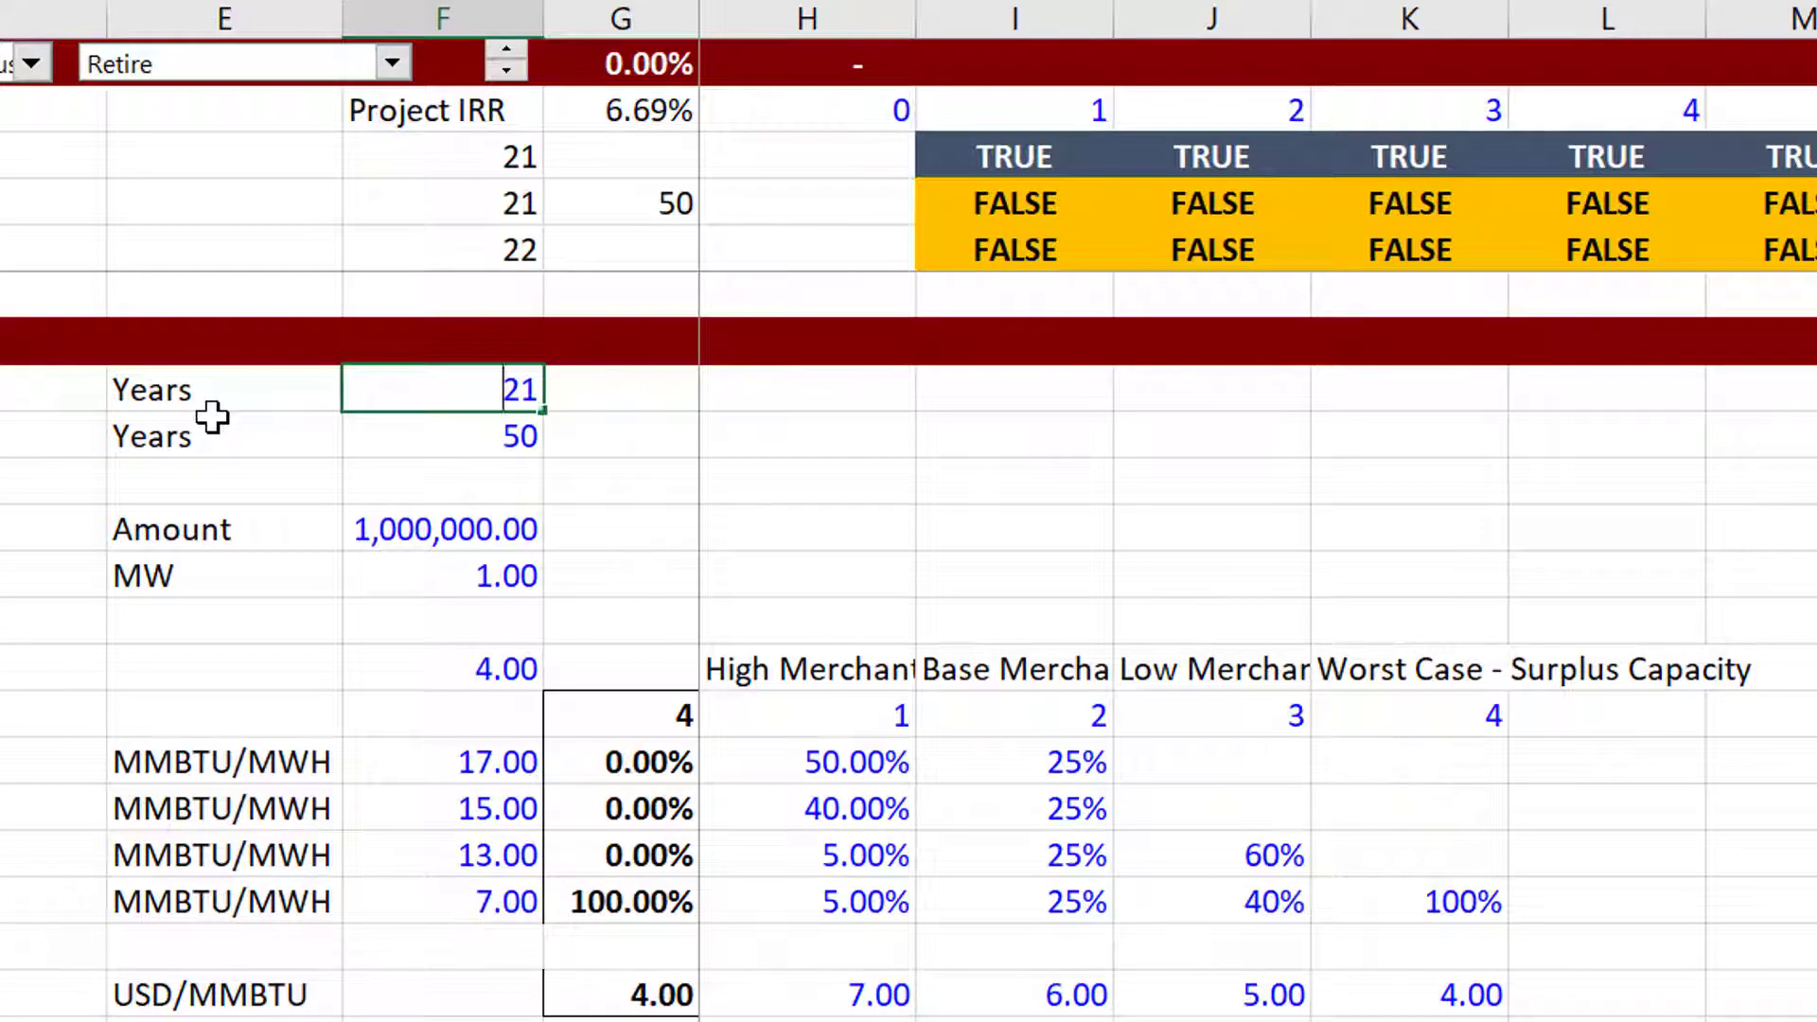
pyautogui.write('0')
pyautogui.press('Return')
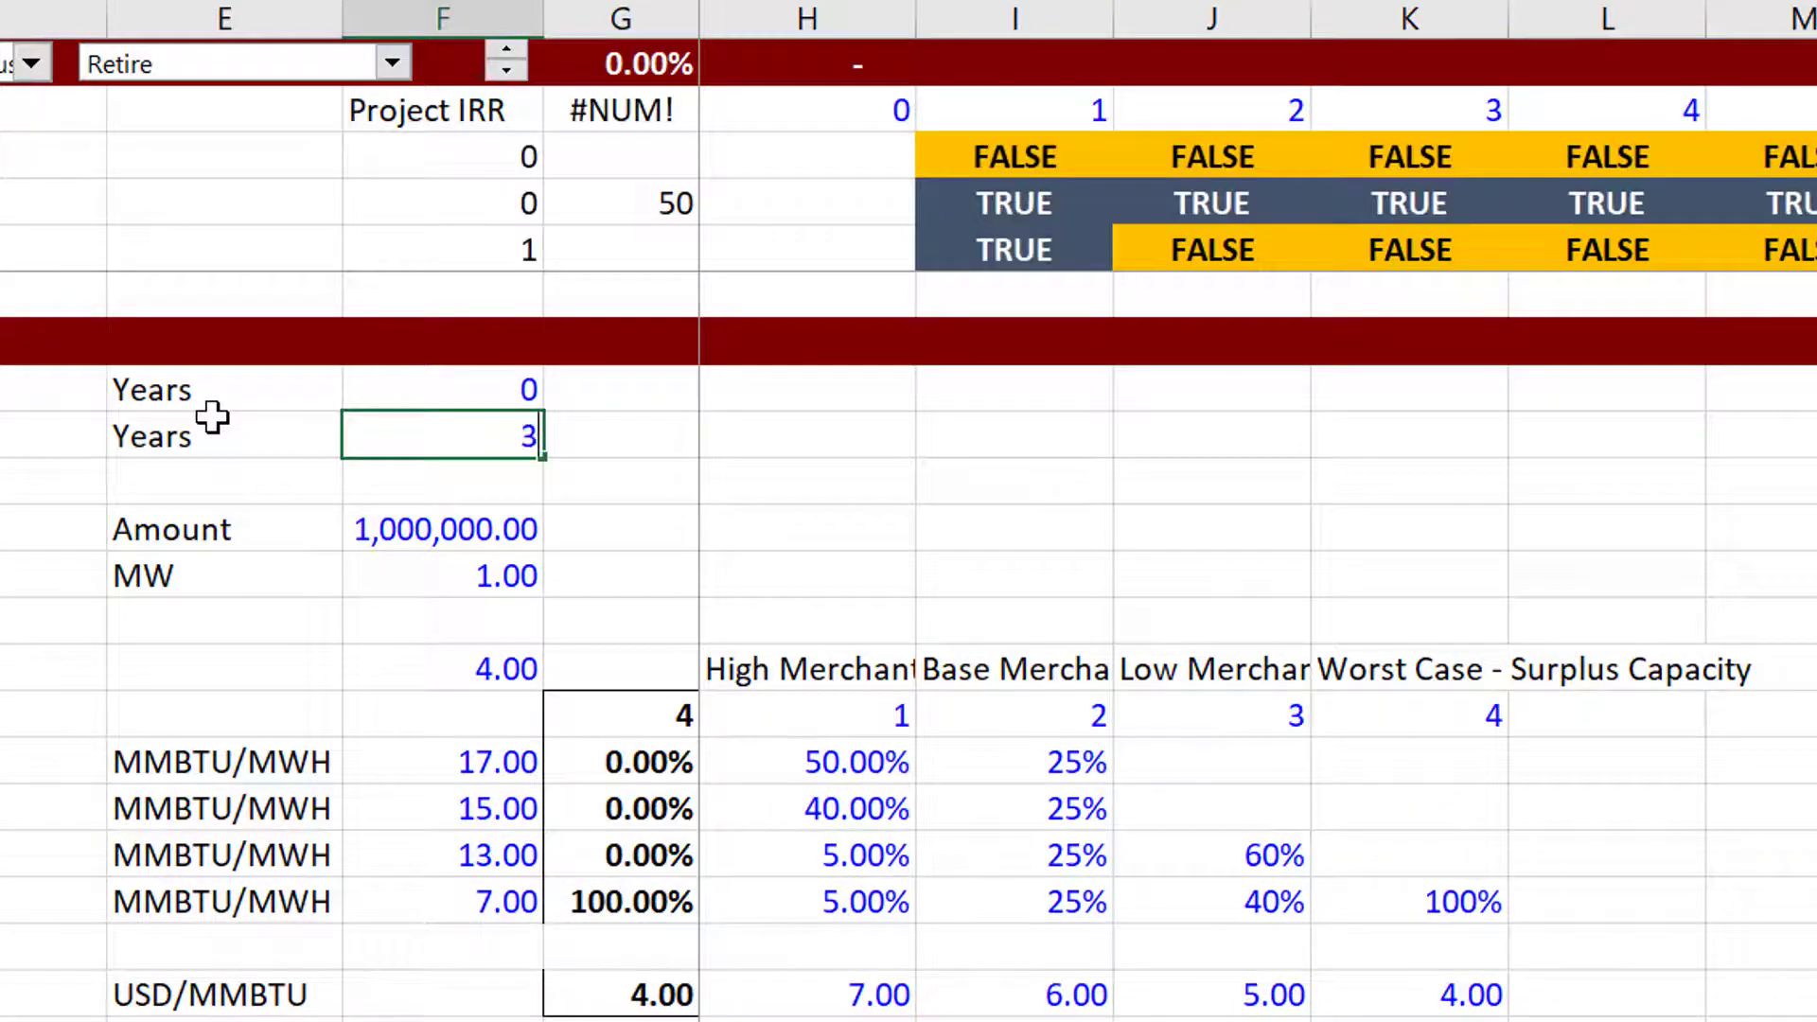
pyautogui.press('Return')
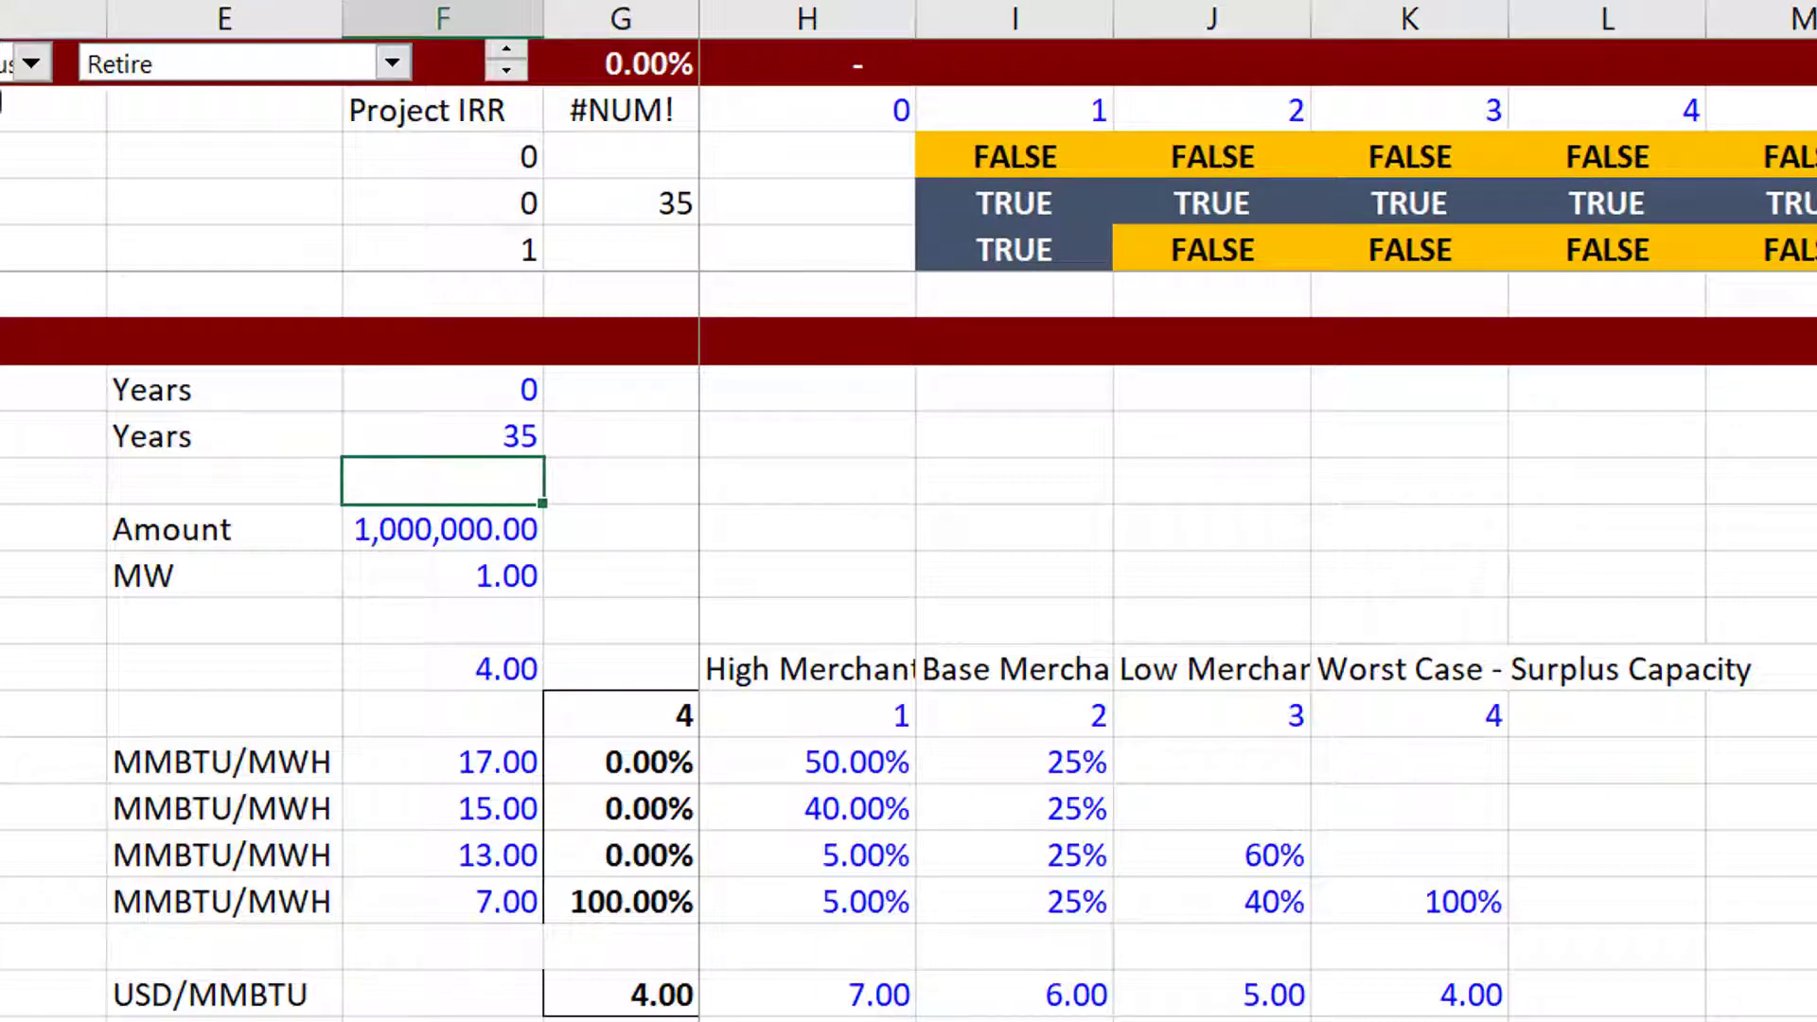
# Set the merchant scenario to High Merchant and the strategy to Large Invest.
pyautogui.click(9, 63)
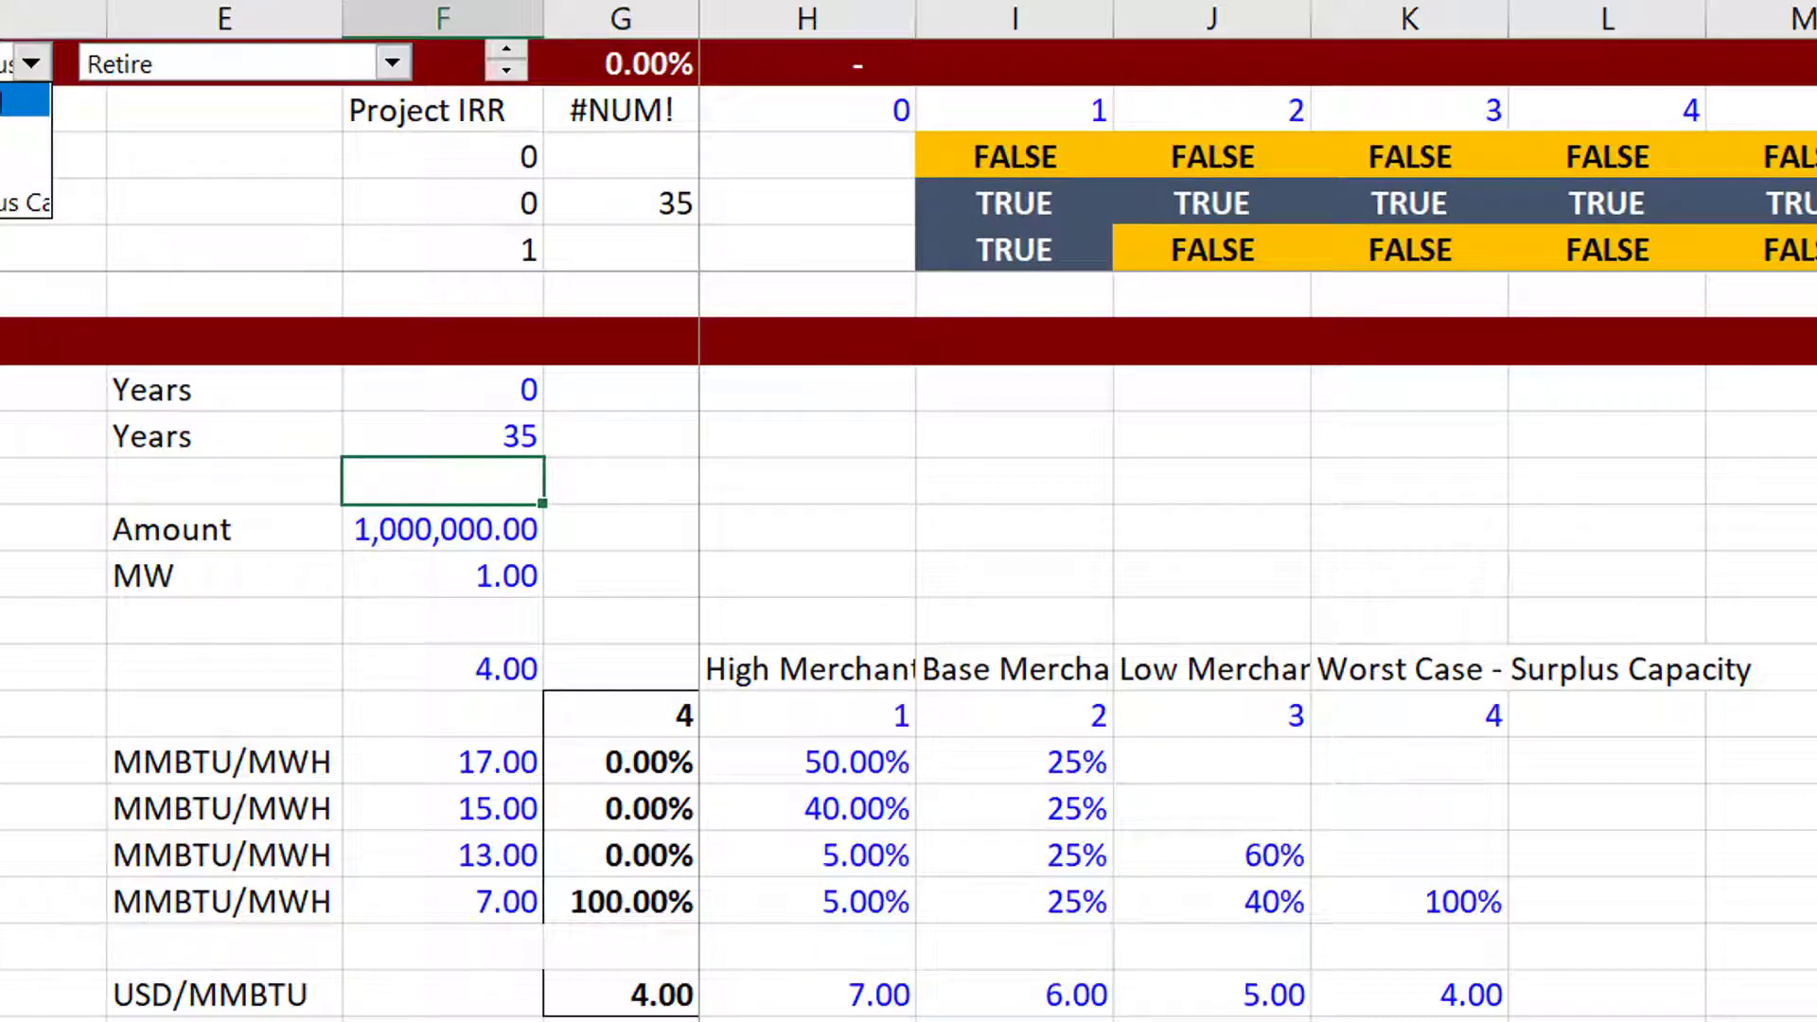
pyautogui.click(23, 100)
pyautogui.click(217, 71)
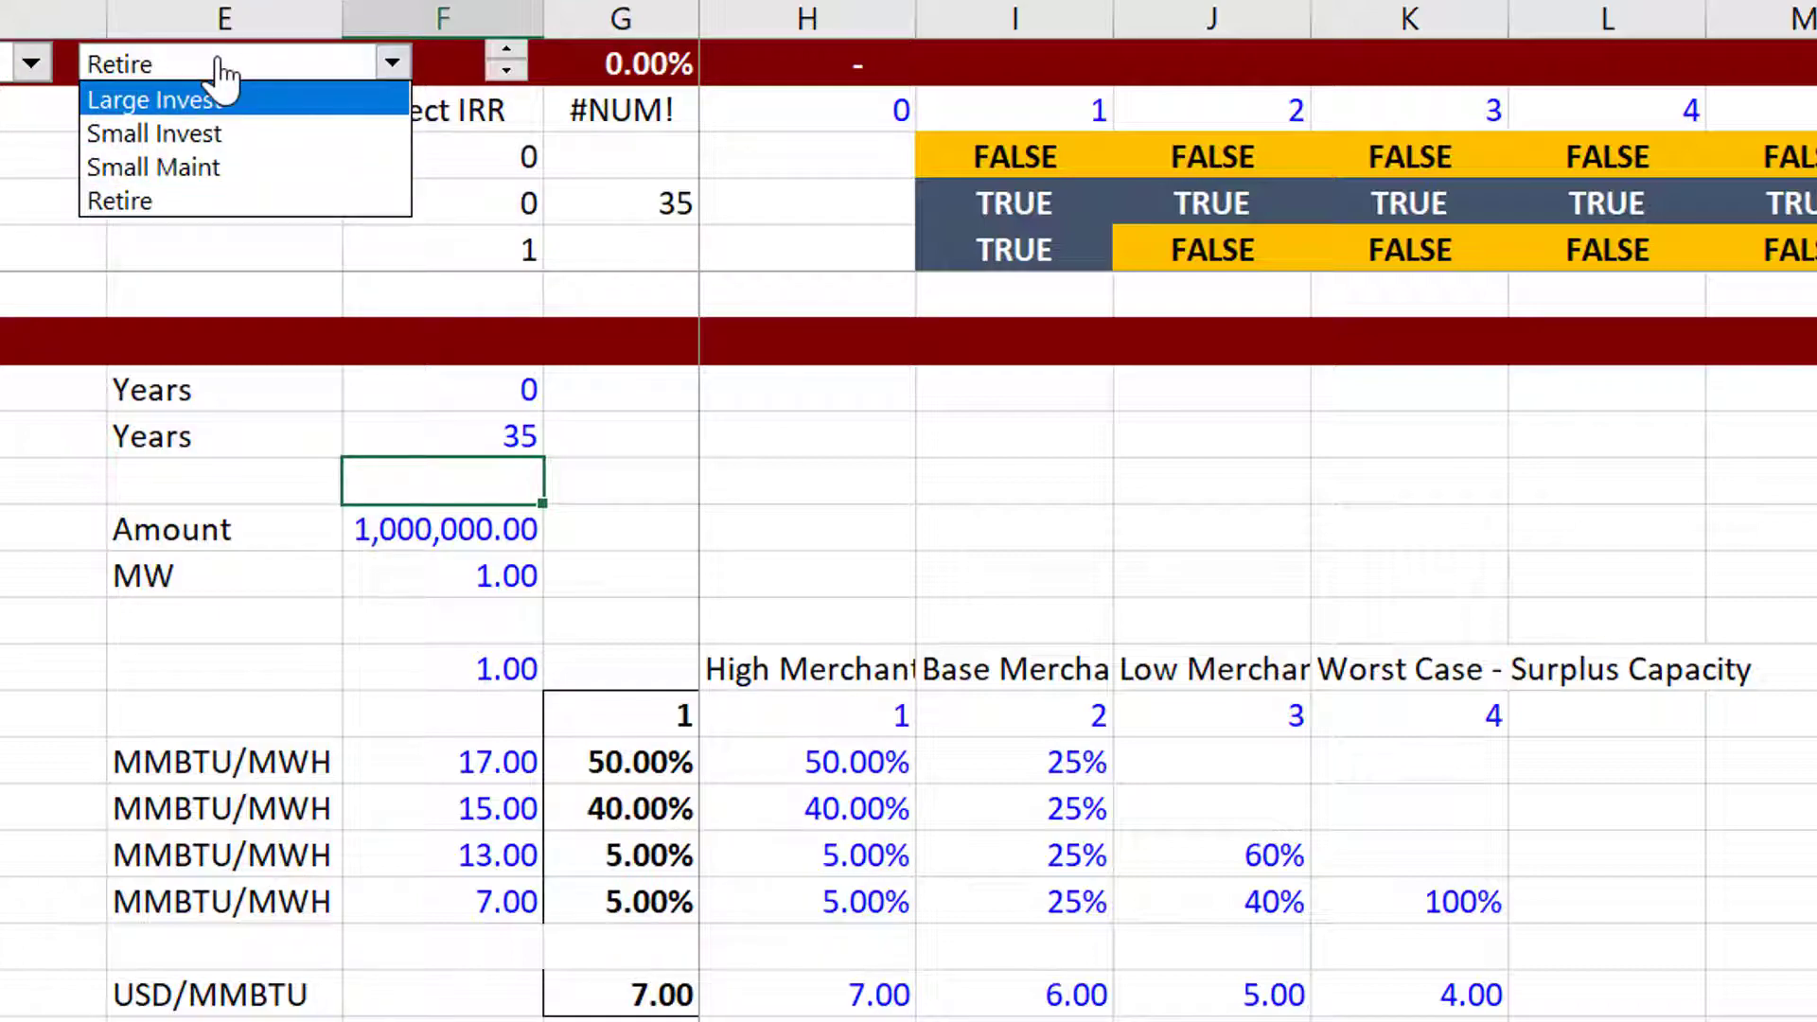
pyautogui.click(223, 99)
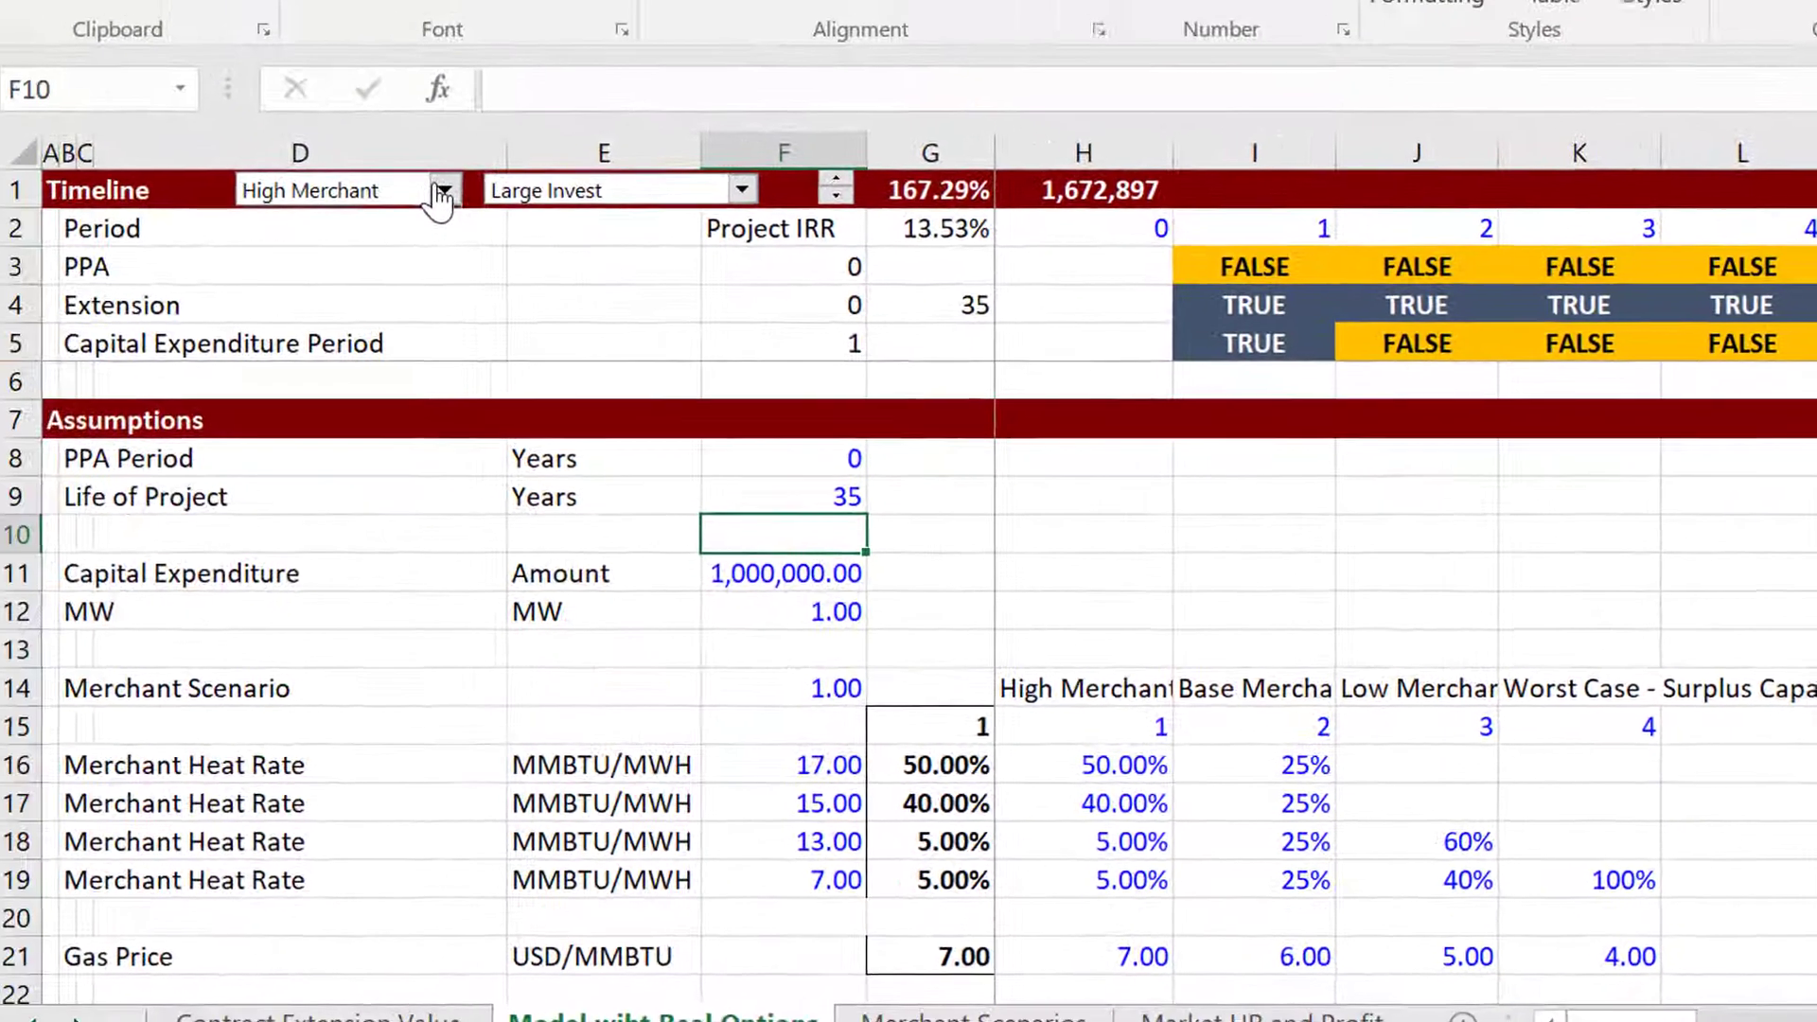
# Switch the merchant scenario to Base Merchant and check the Project IRR in G2.
pyautogui.click(33, 66)
pyautogui.press('Down')
pyautogui.press('Return')
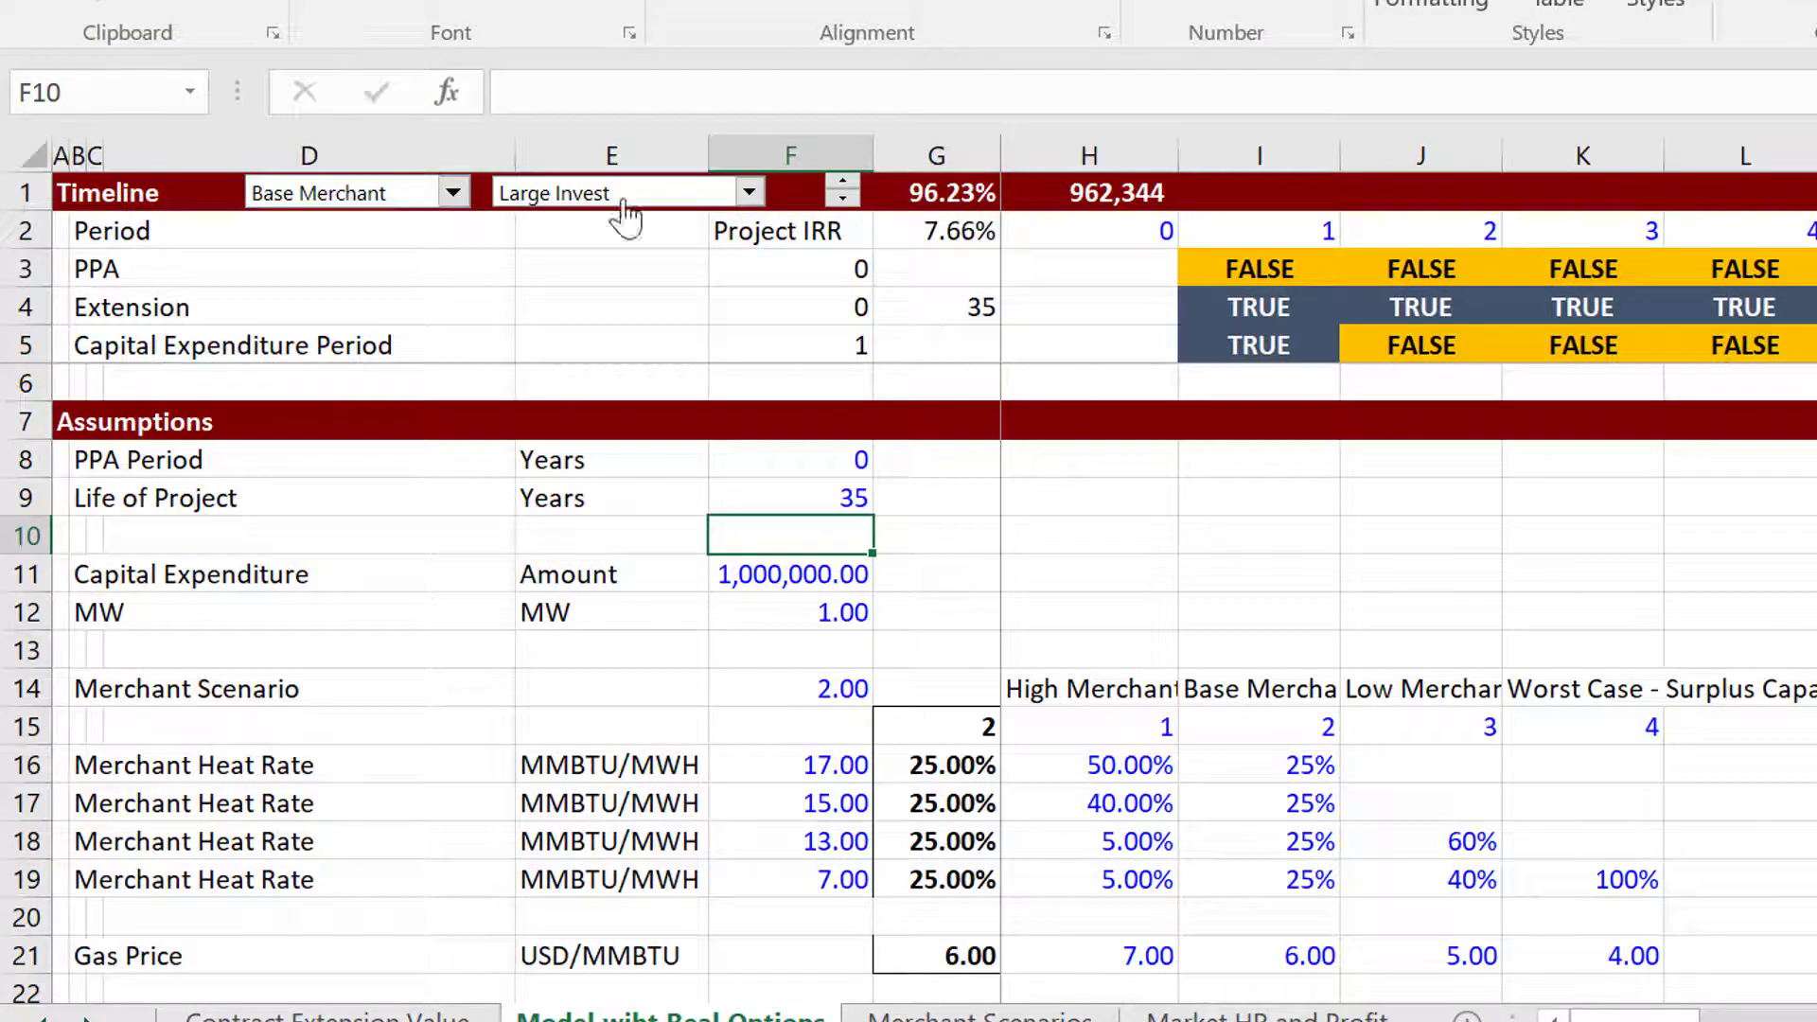
pyautogui.click(869, 244)
pyautogui.press('Right')
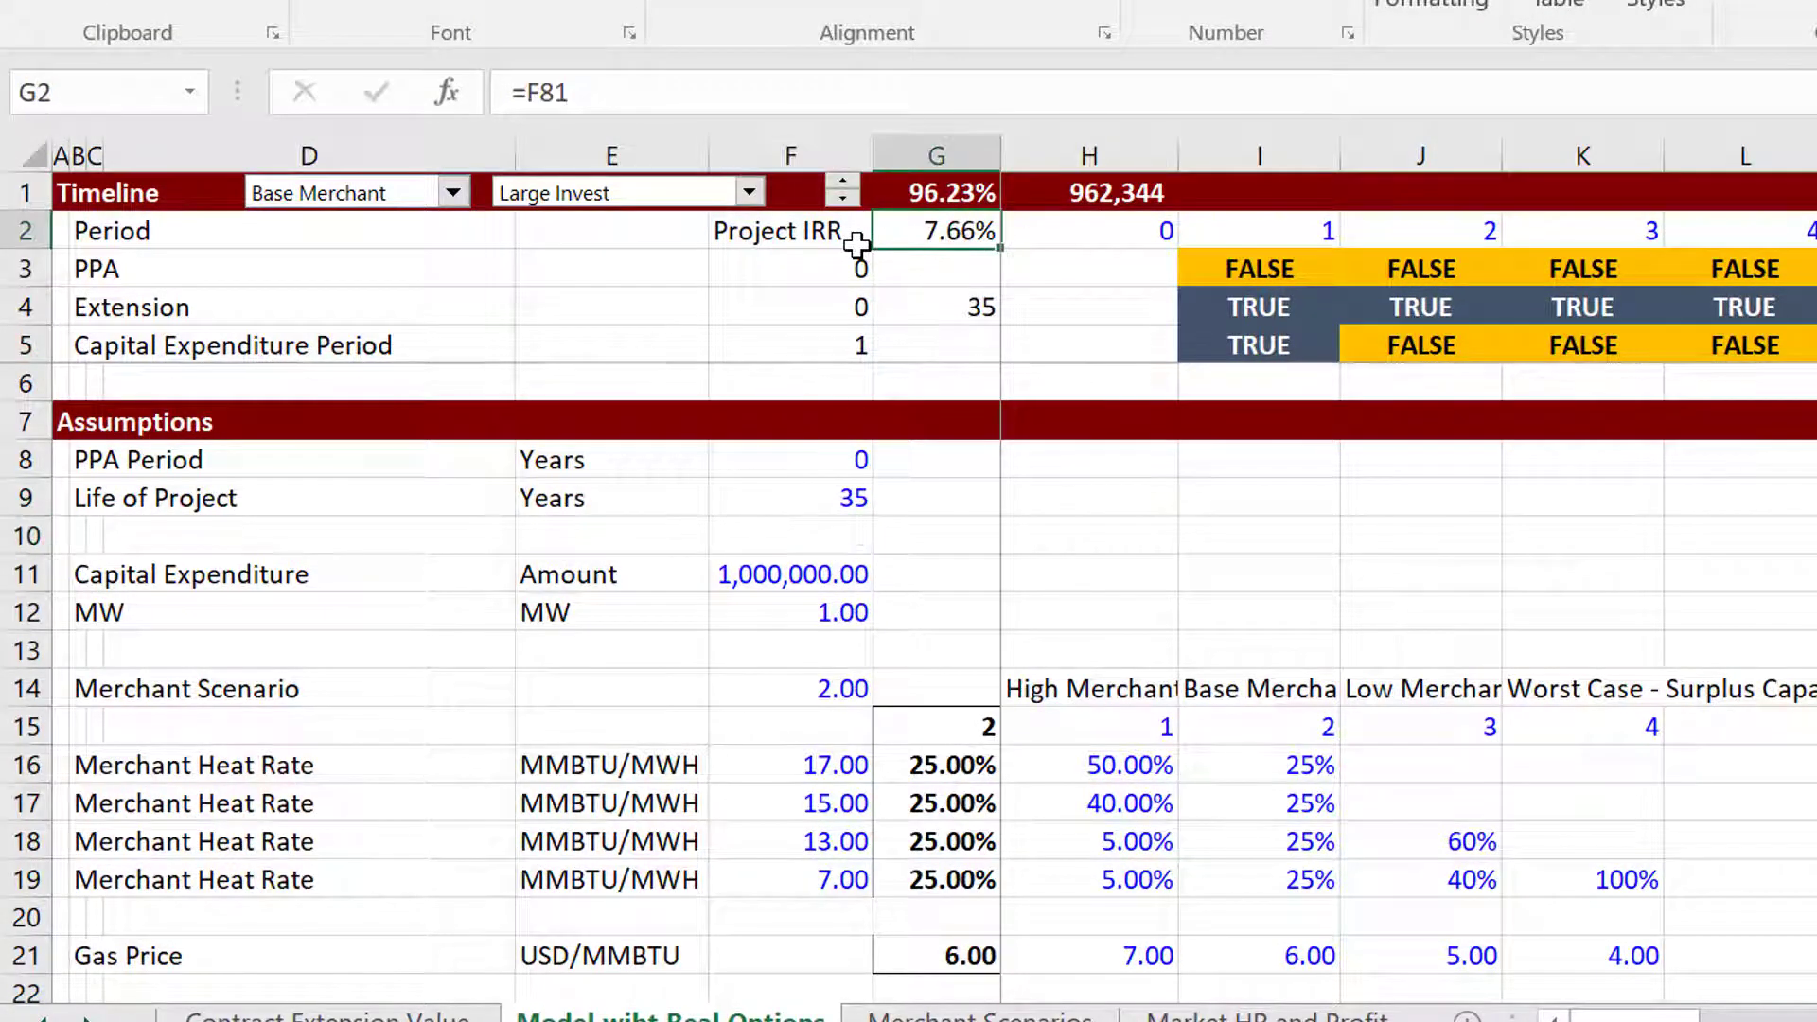
# Examine the merchant heat rates and their scenario percentages in rows 16 to 19, and return to the Project IRR in G2.
pyautogui.moveTo(832, 763); pyautogui.dragTo(825, 765)
pyautogui.hotkey('shift', 'Down')
pyautogui.hotkey('shift', 'Down')
pyautogui.press('Right')
pyautogui.hotkey('shift', 'Down')
pyautogui.hotkey('shift', 'Down')
pyautogui.hotkey('shift', 'Down')
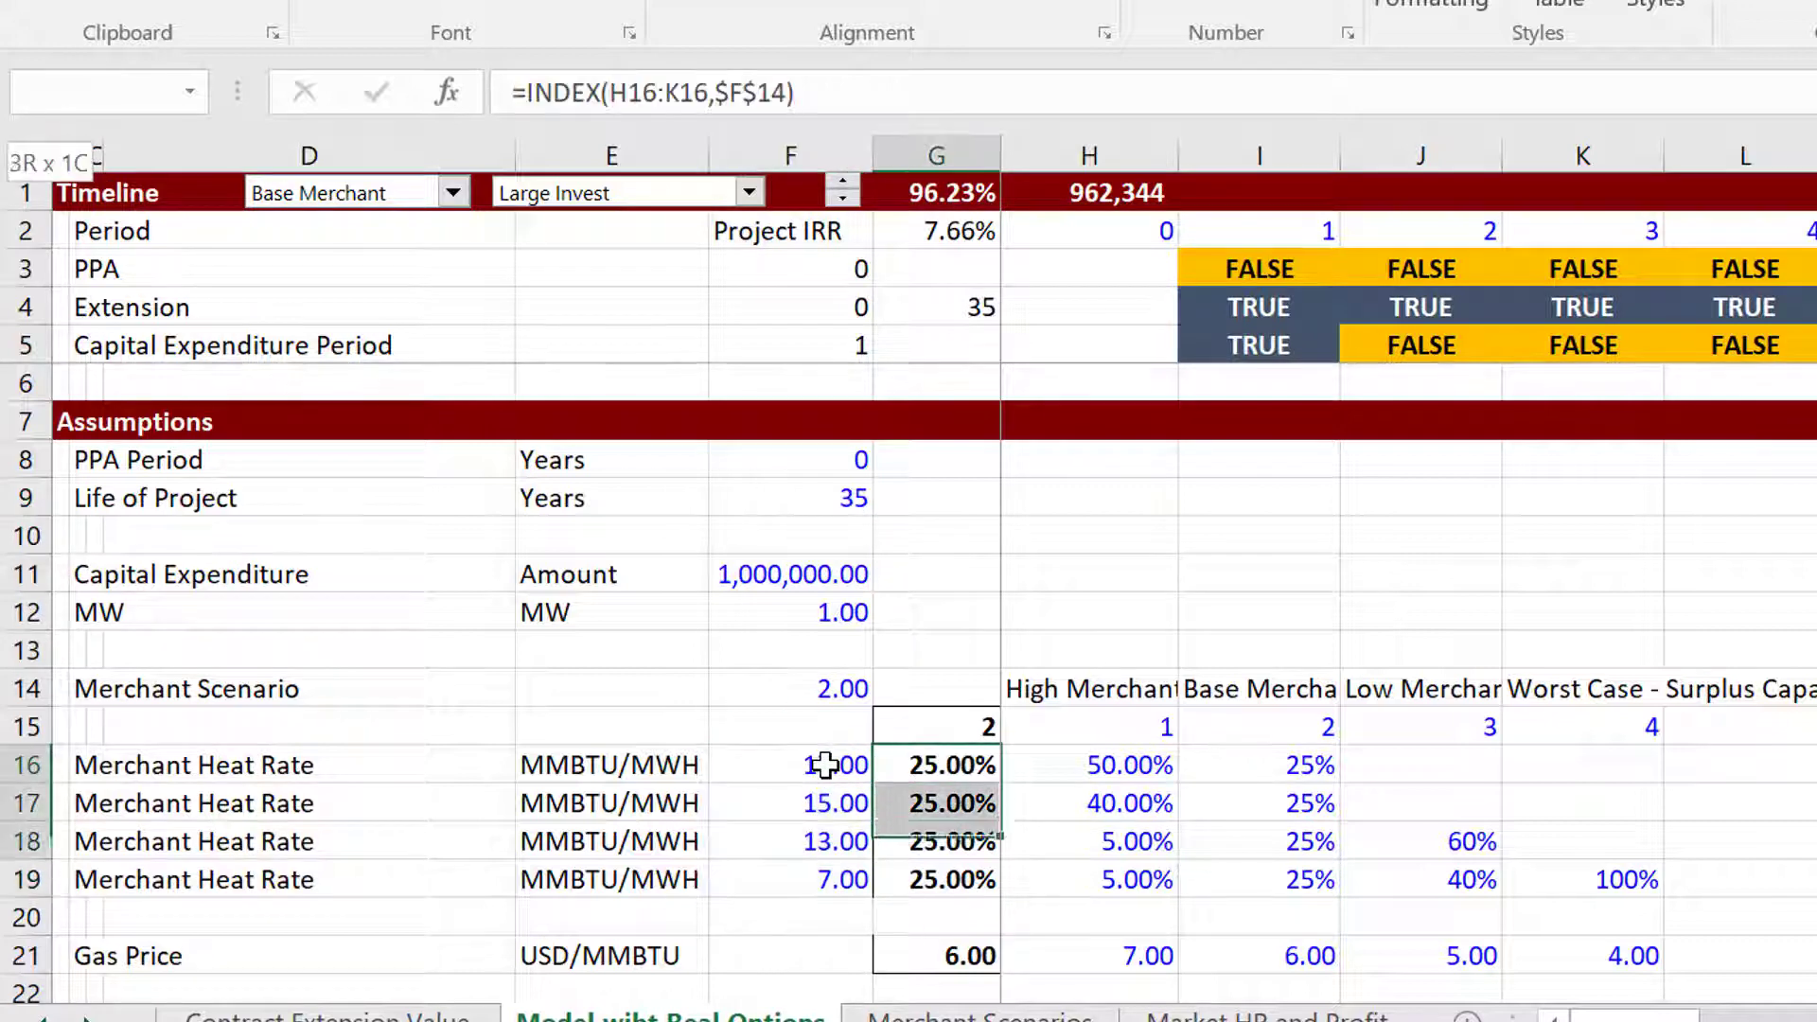
pyautogui.press('Up')
pyautogui.press('Up')
pyautogui.press('Up')
pyautogui.press('Up')
pyautogui.press('Up')
pyautogui.press('Up')
pyautogui.press('Up')
pyautogui.press('Up')
pyautogui.press('Up')
pyautogui.press('Up')
pyautogui.press('Up')
pyautogui.press('Up')
pyautogui.press('Up')
pyautogui.press('Up')
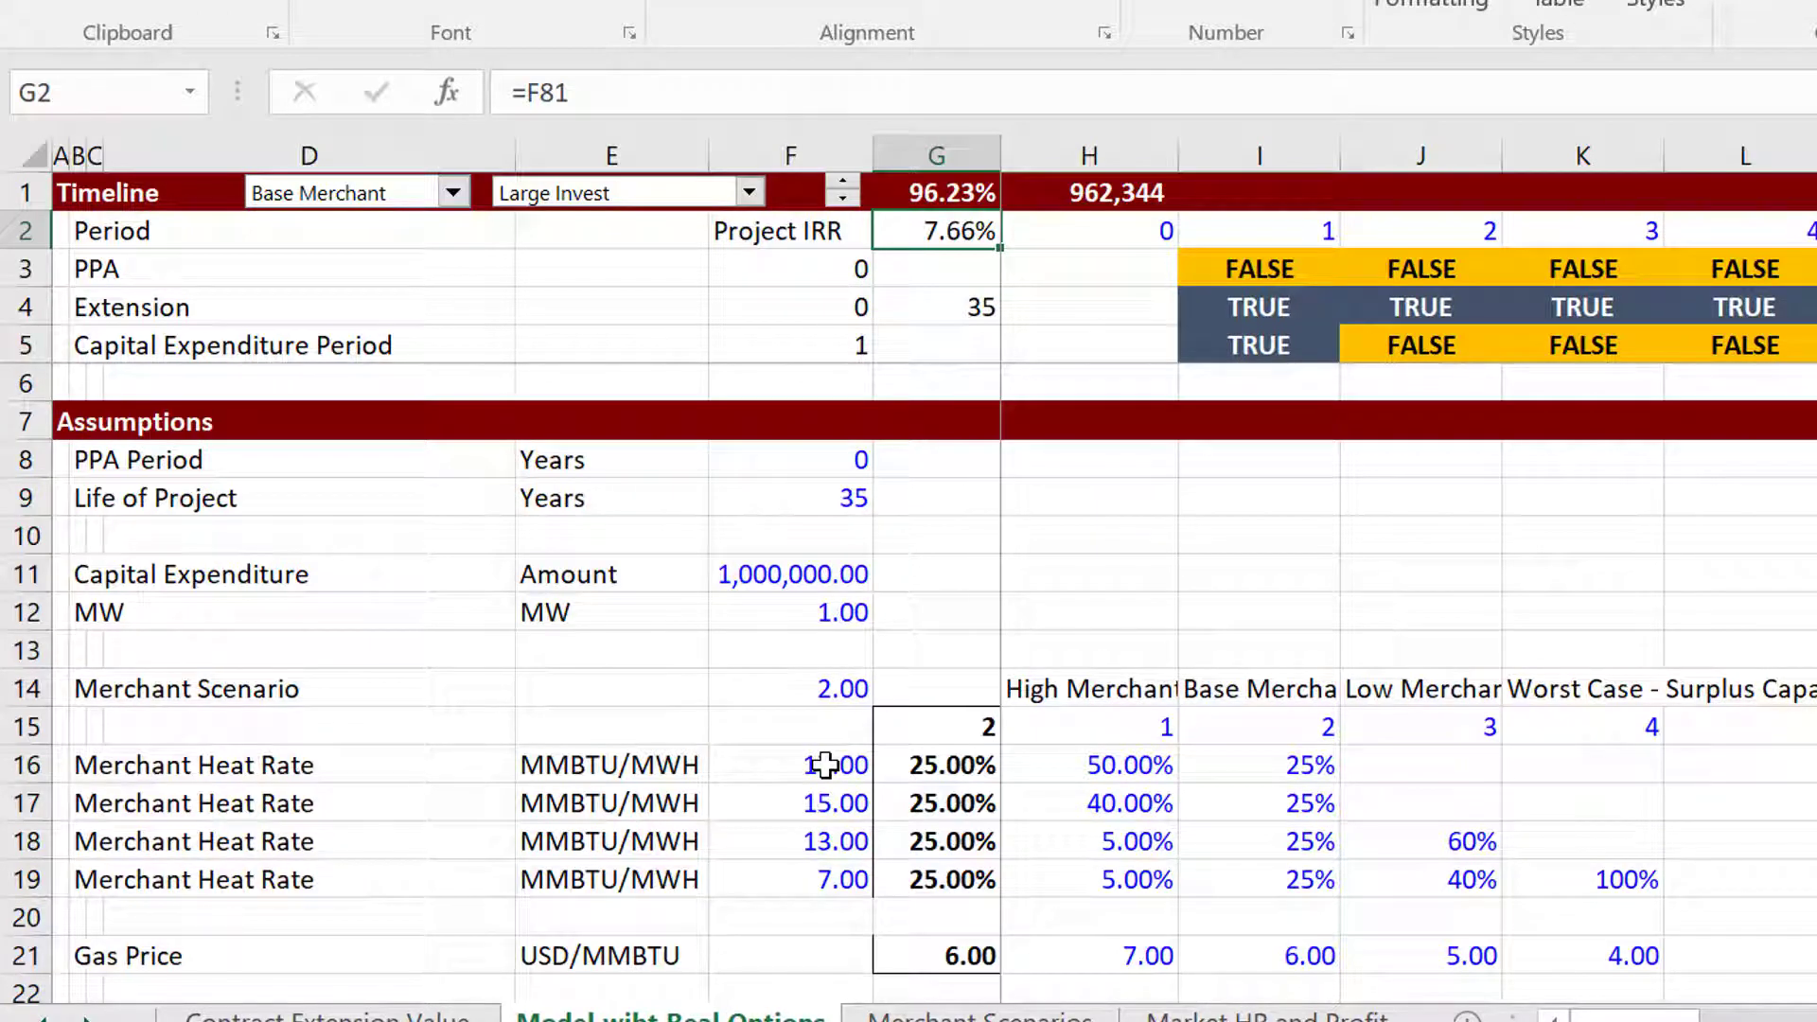
# Change the merchant scenario to Low Merchant with the Large Invest strategy kept.
pyautogui.click(445, 202)
pyautogui.press('Down')
pyautogui.press('Return')
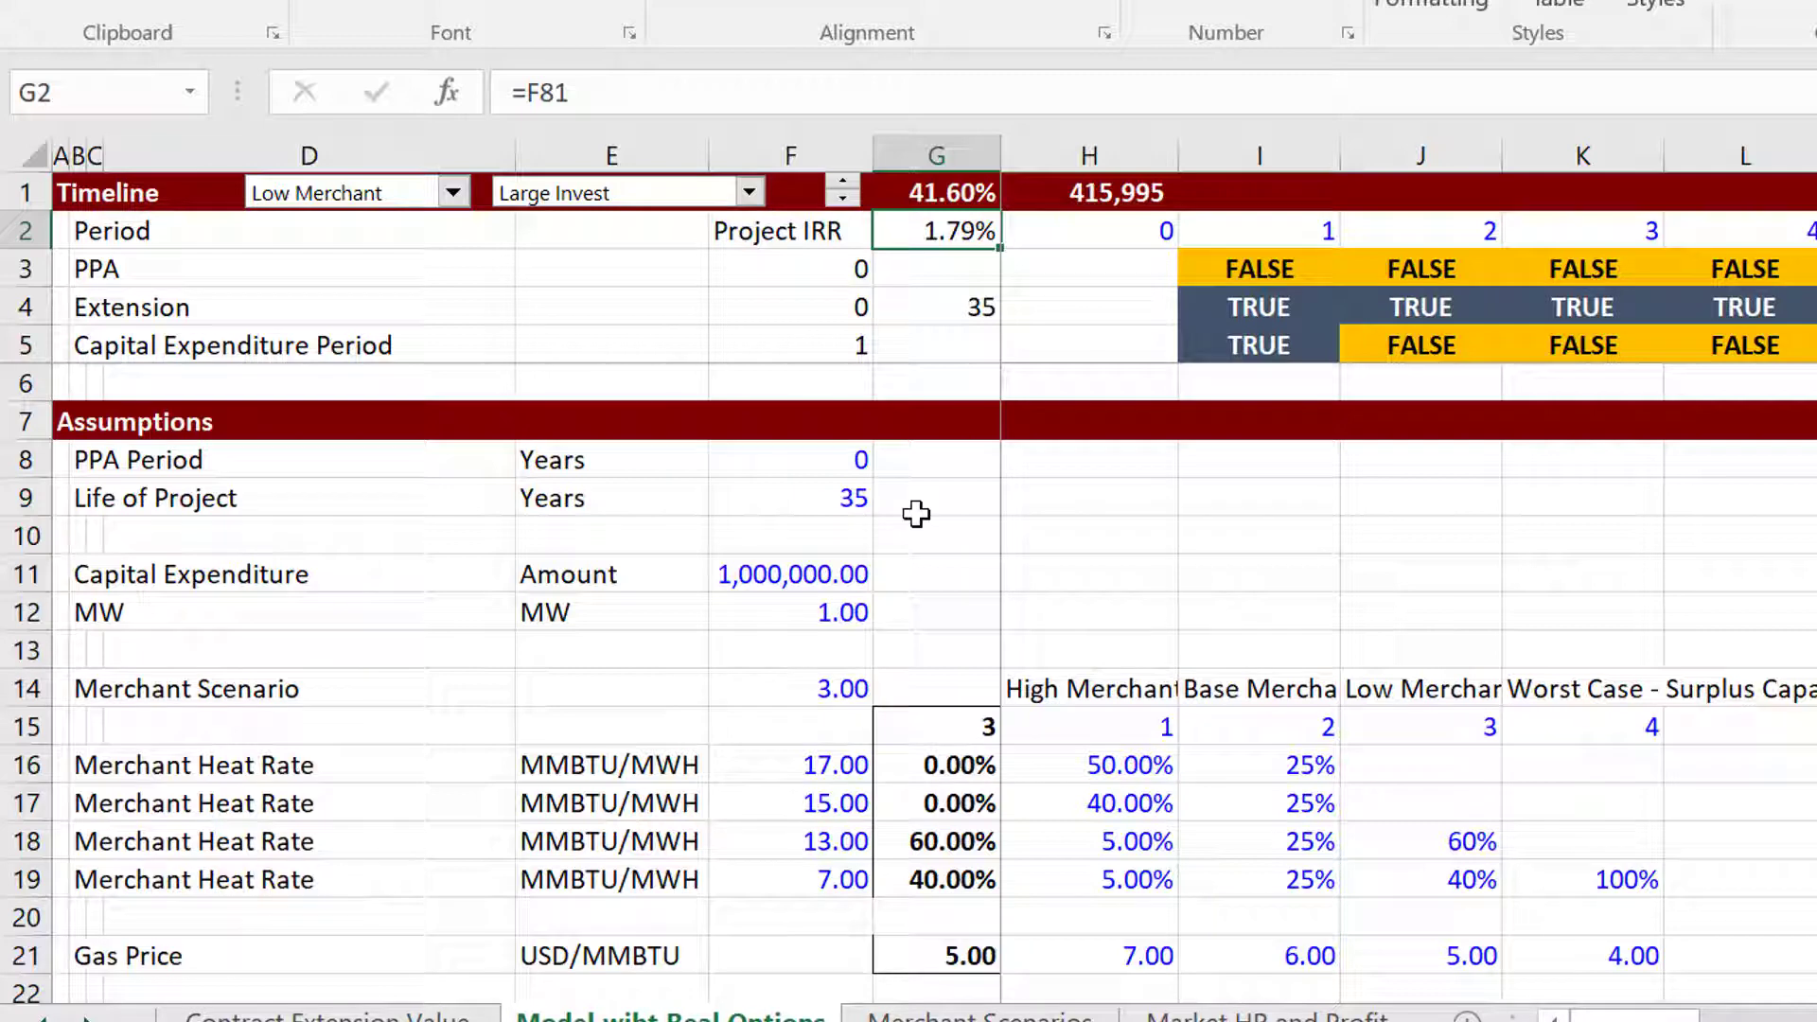
# Set the merchant scenario back to High Merchant.
pyautogui.click(454, 193)
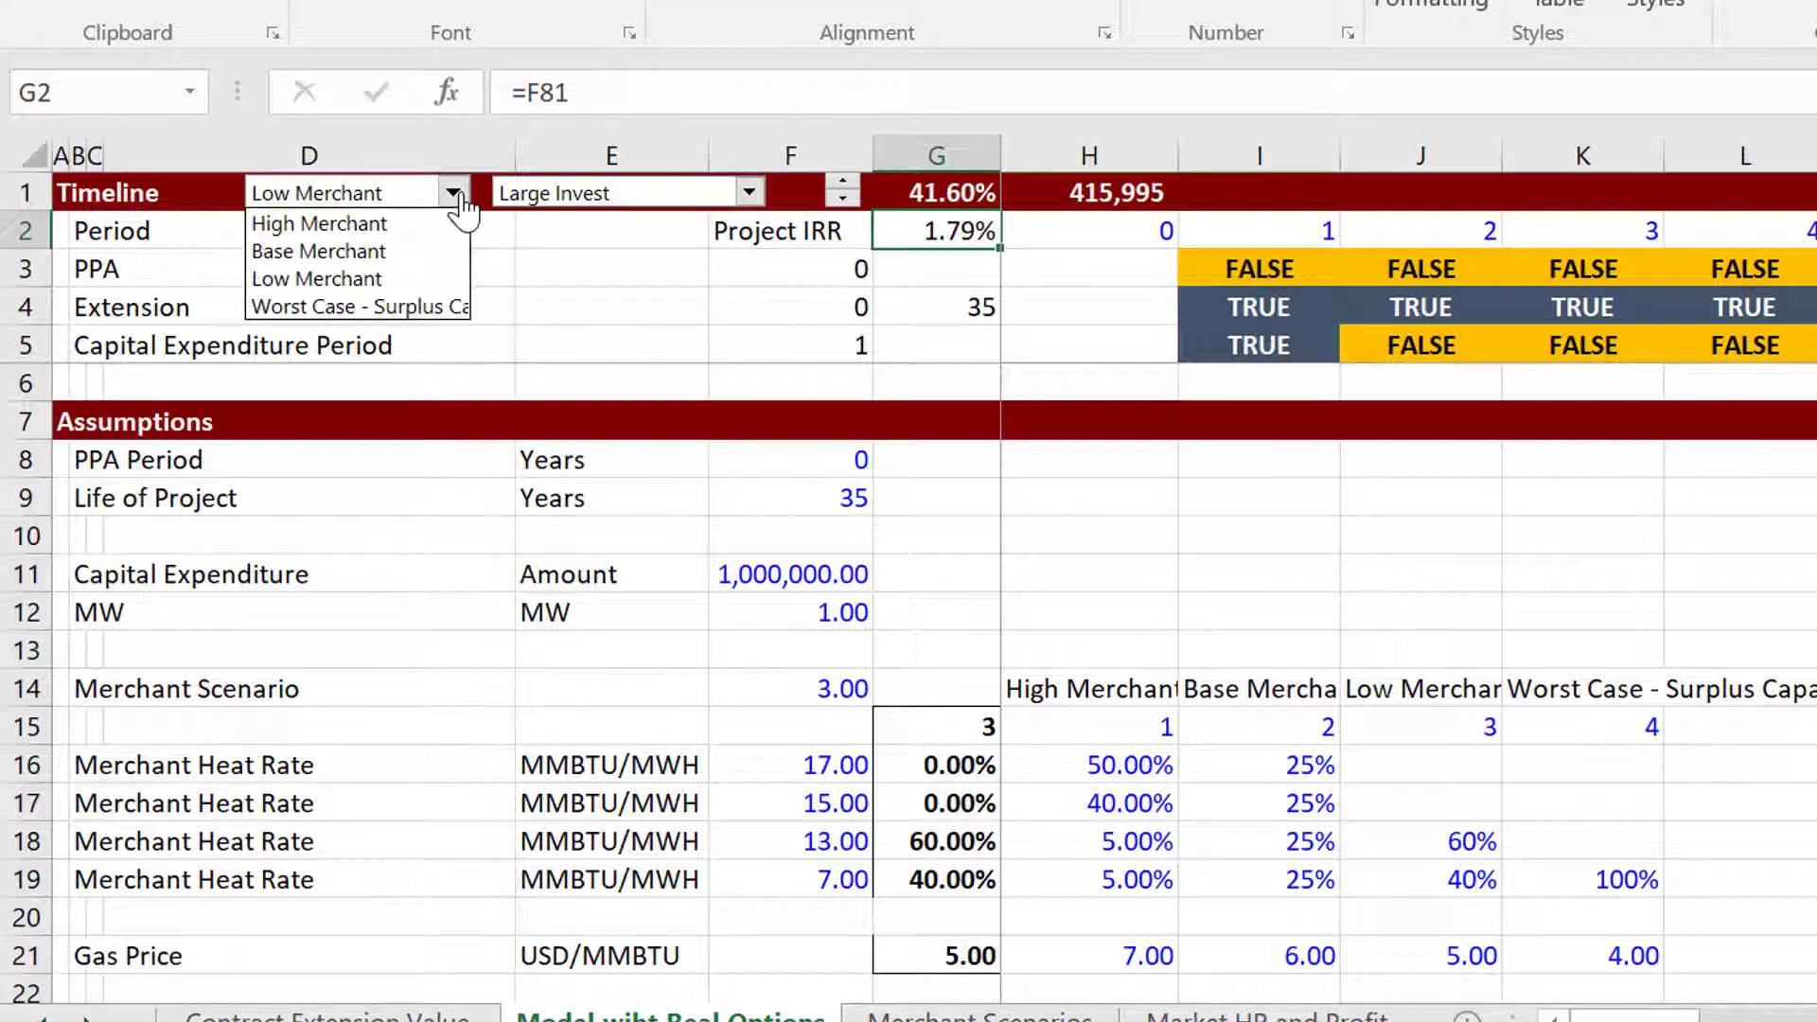
pyautogui.press('Down')
pyautogui.press('Up')
pyautogui.press('Up')
pyautogui.press('Up')
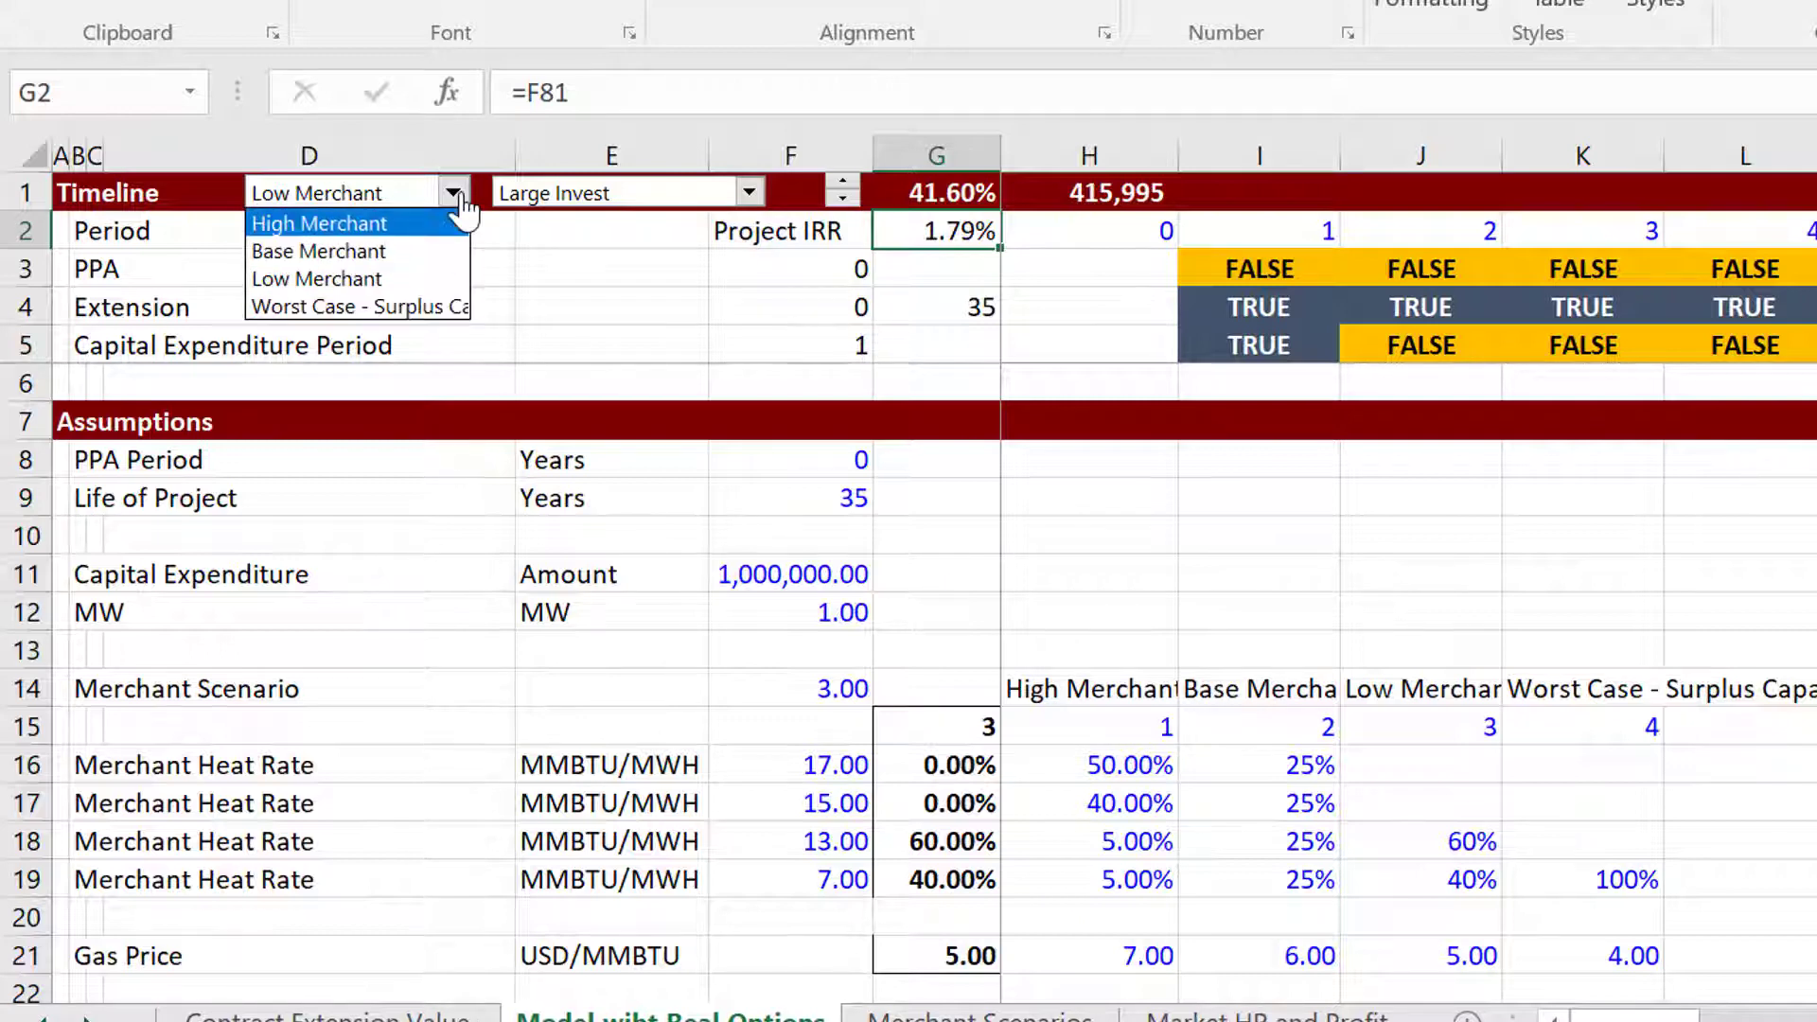
pyautogui.press('Return')
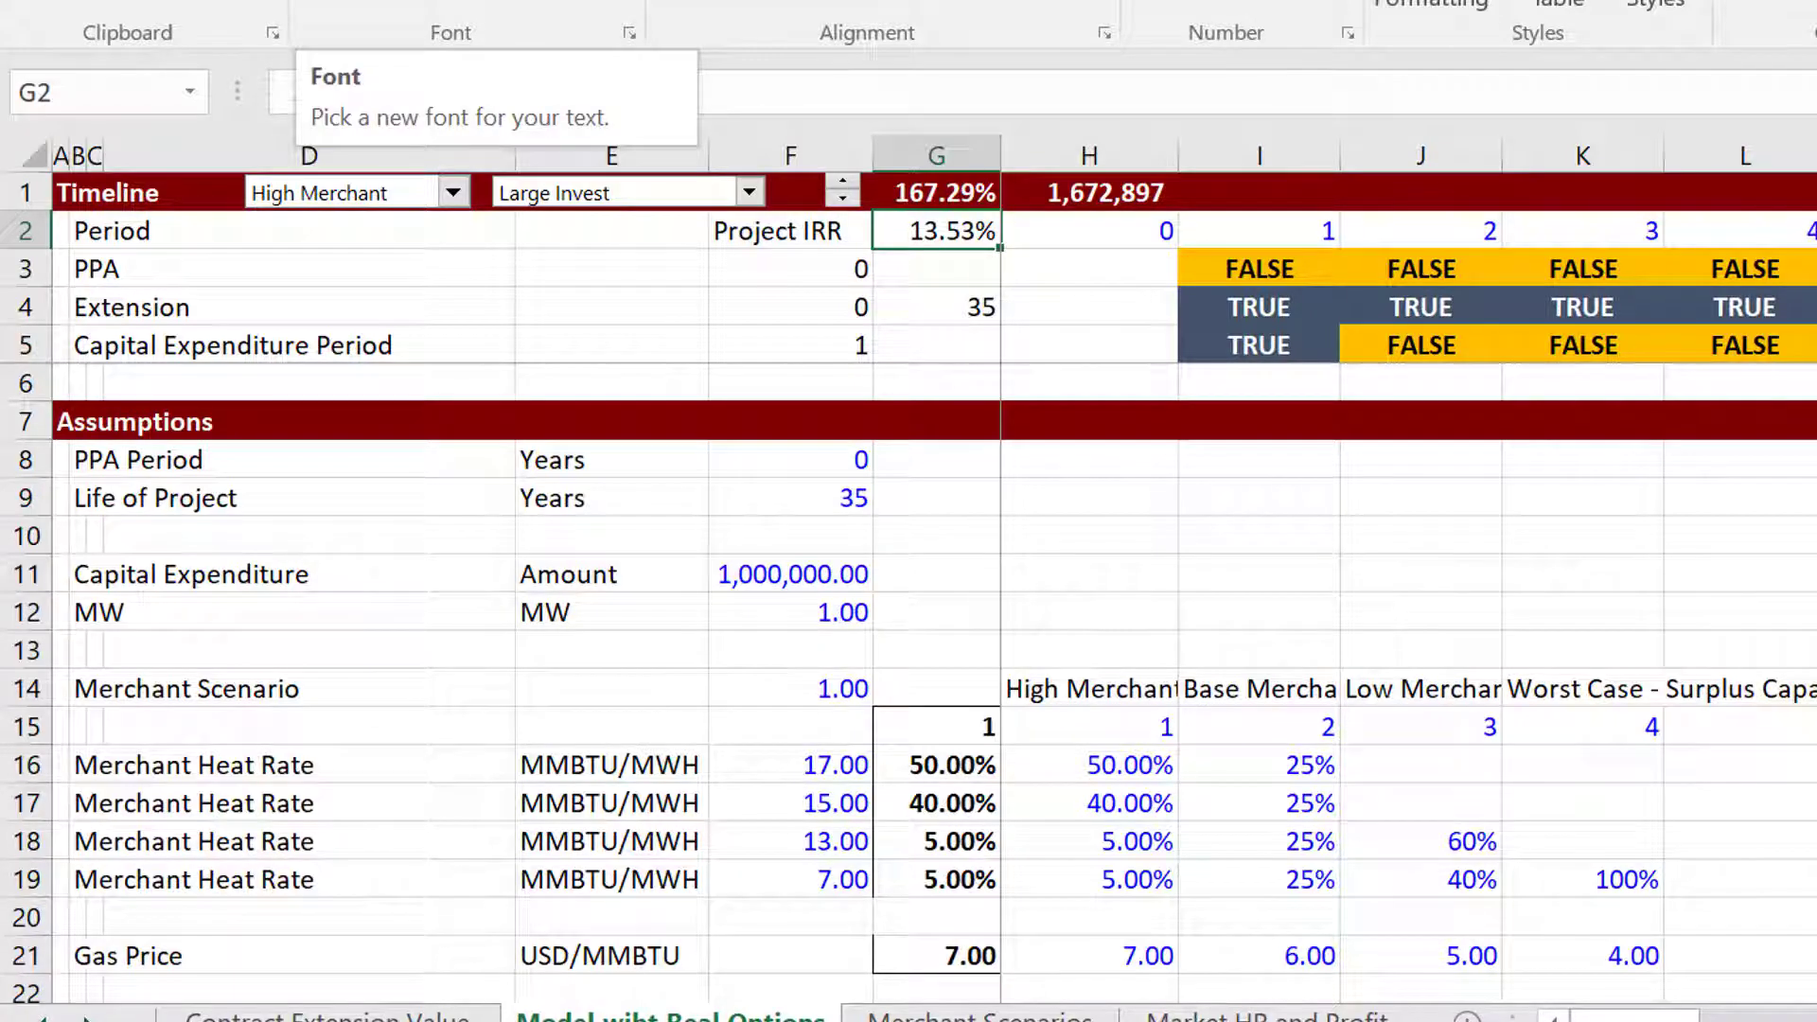
# Set the Large Invest strategy's capital expenditure in H32 to 50,000.
pyautogui.press('Down')
pyautogui.press('Down')
pyautogui.press('Down')
pyautogui.press('Down')
pyautogui.press('Down')
pyautogui.press('Down')
pyautogui.press('Down')
pyautogui.press('Down')
pyautogui.press('Down')
pyautogui.press('Down')
pyautogui.press('Down')
pyautogui.press('Down')
pyautogui.press('Down')
pyautogui.press('Down')
pyautogui.press('Down')
pyautogui.press('Down')
pyautogui.press('Down')
pyautogui.press('Down')
pyautogui.press('Down')
pyautogui.press('Down')
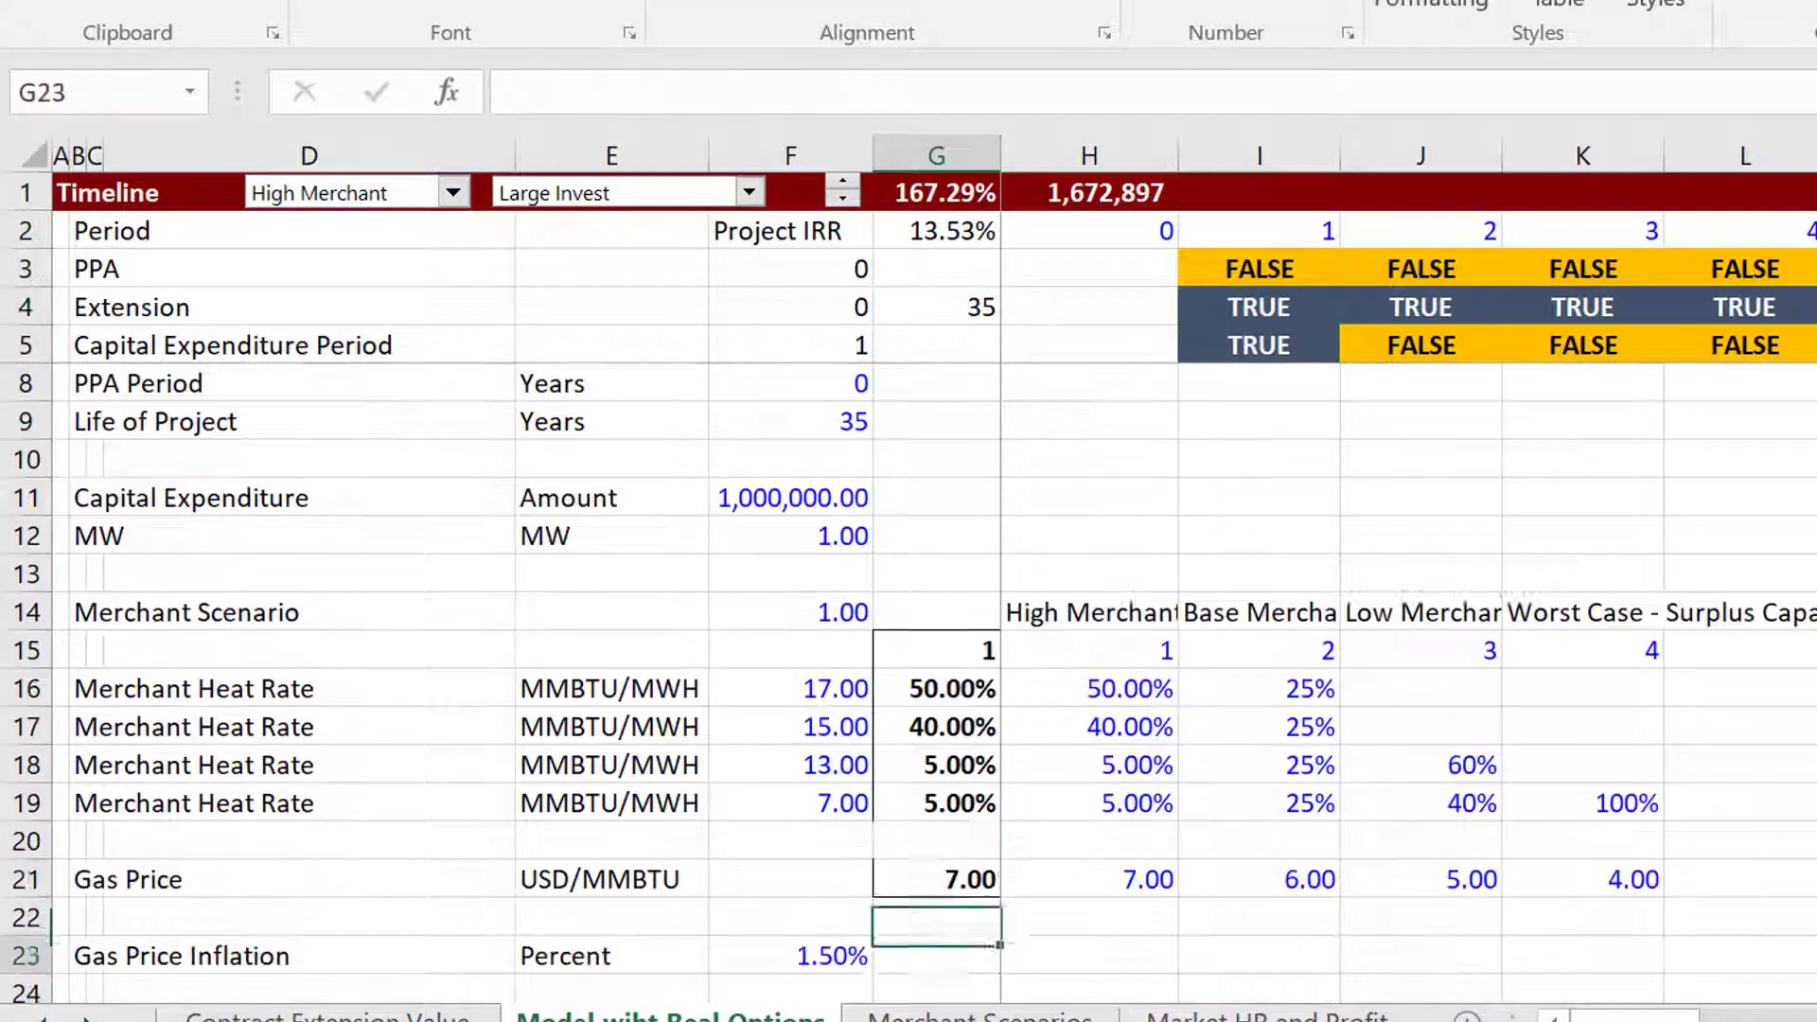
pyautogui.press('Down')
pyautogui.press('Down')
pyautogui.press('Down')
pyautogui.press('Down')
pyautogui.press('Down')
pyautogui.press('Down')
pyautogui.press('Down')
pyautogui.press('Down')
pyautogui.press('Down')
pyautogui.press('Down')
pyautogui.press('Up')
pyautogui.press('Right')
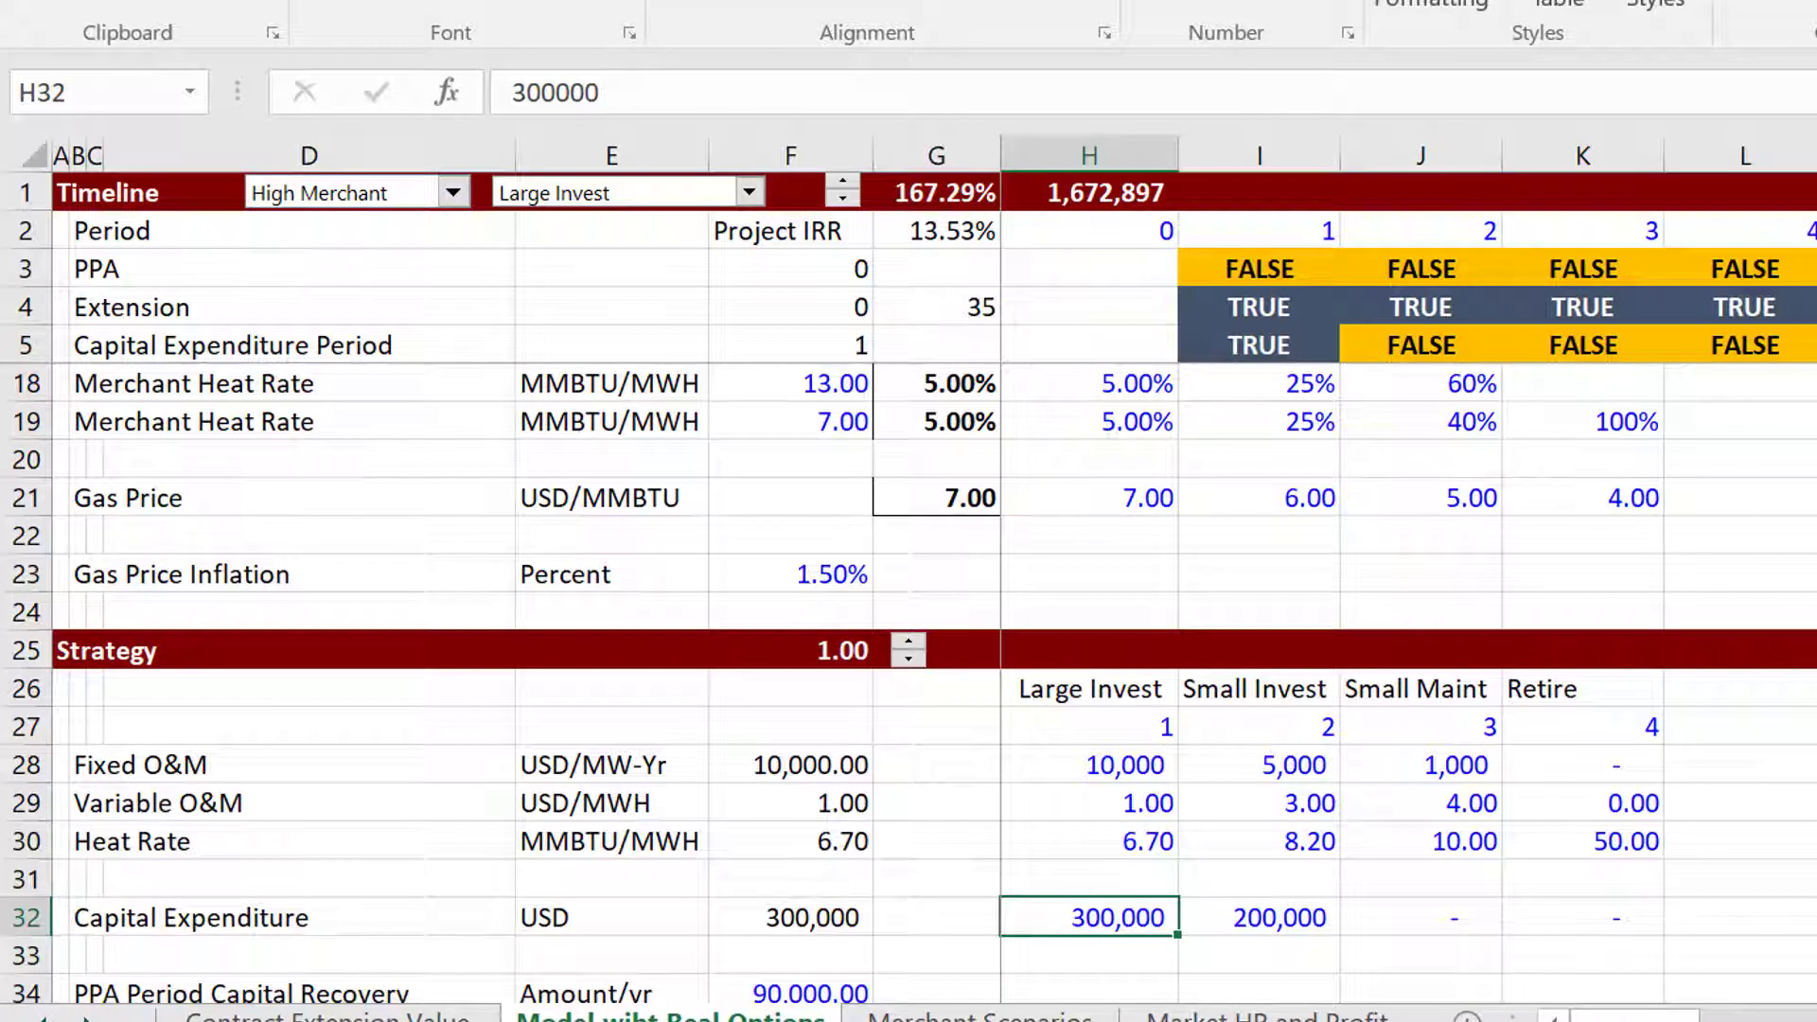
pyautogui.write('50')
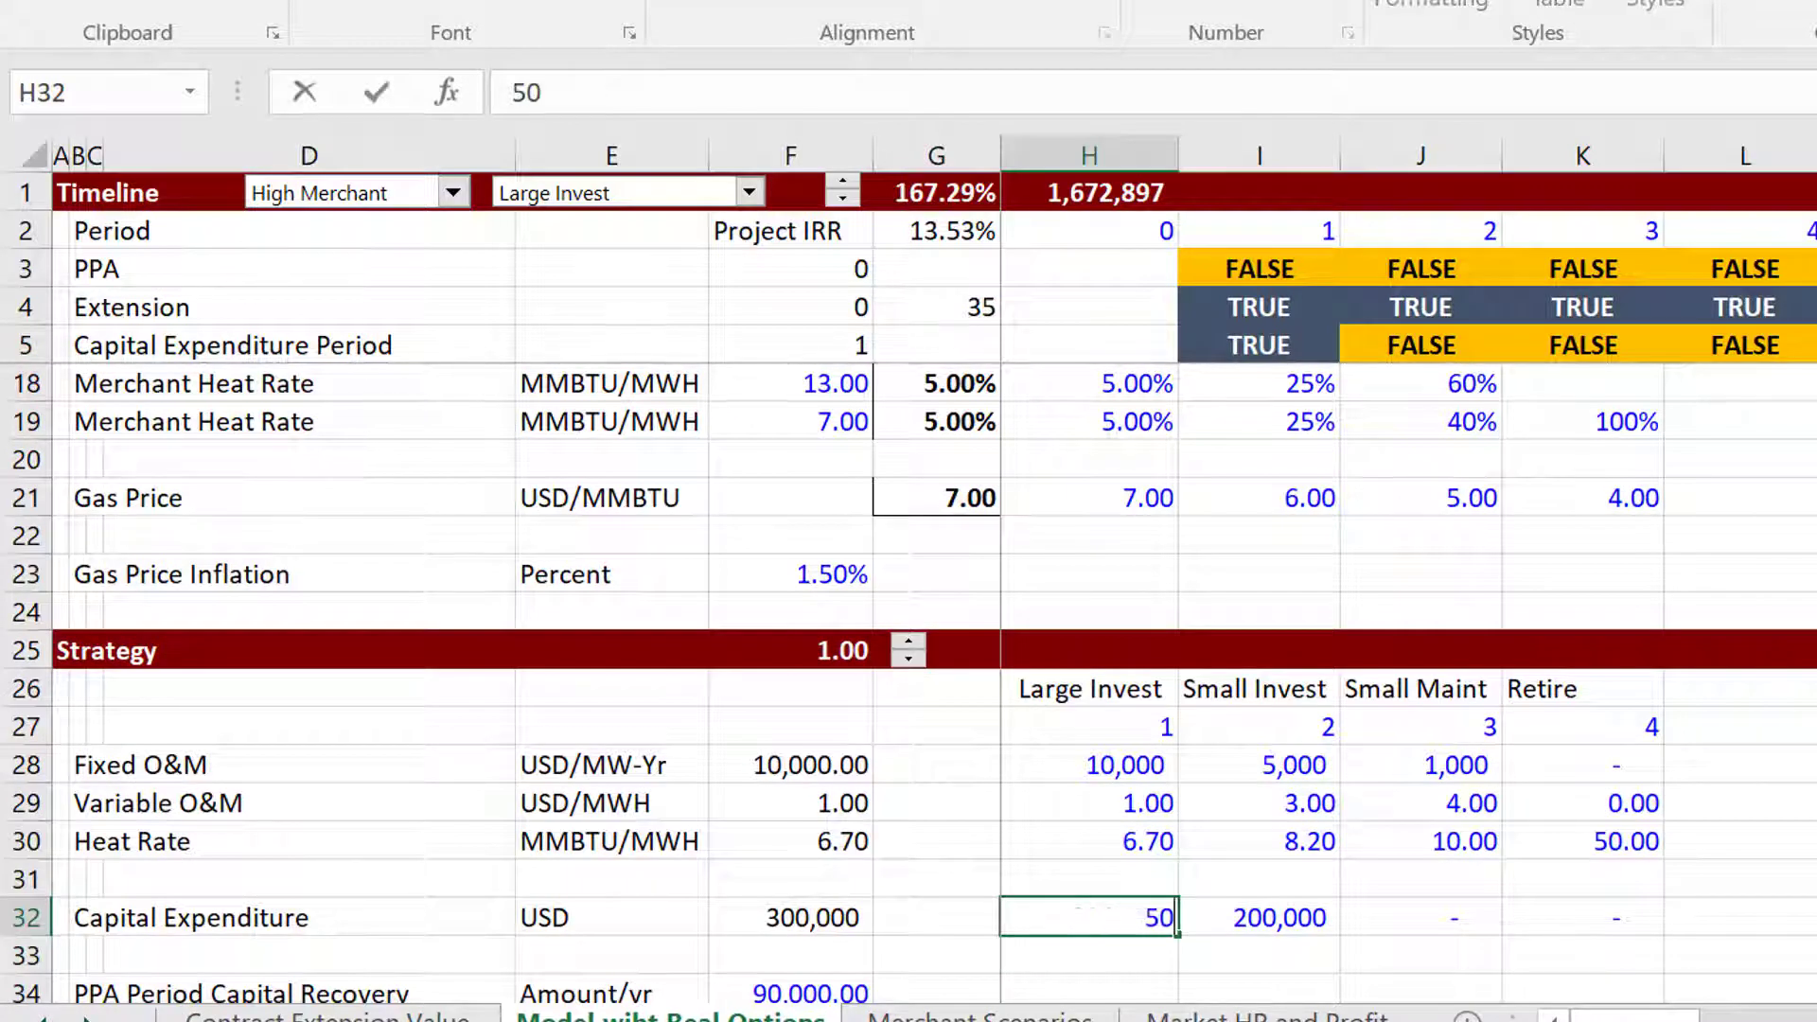
pyautogui.write(',000')
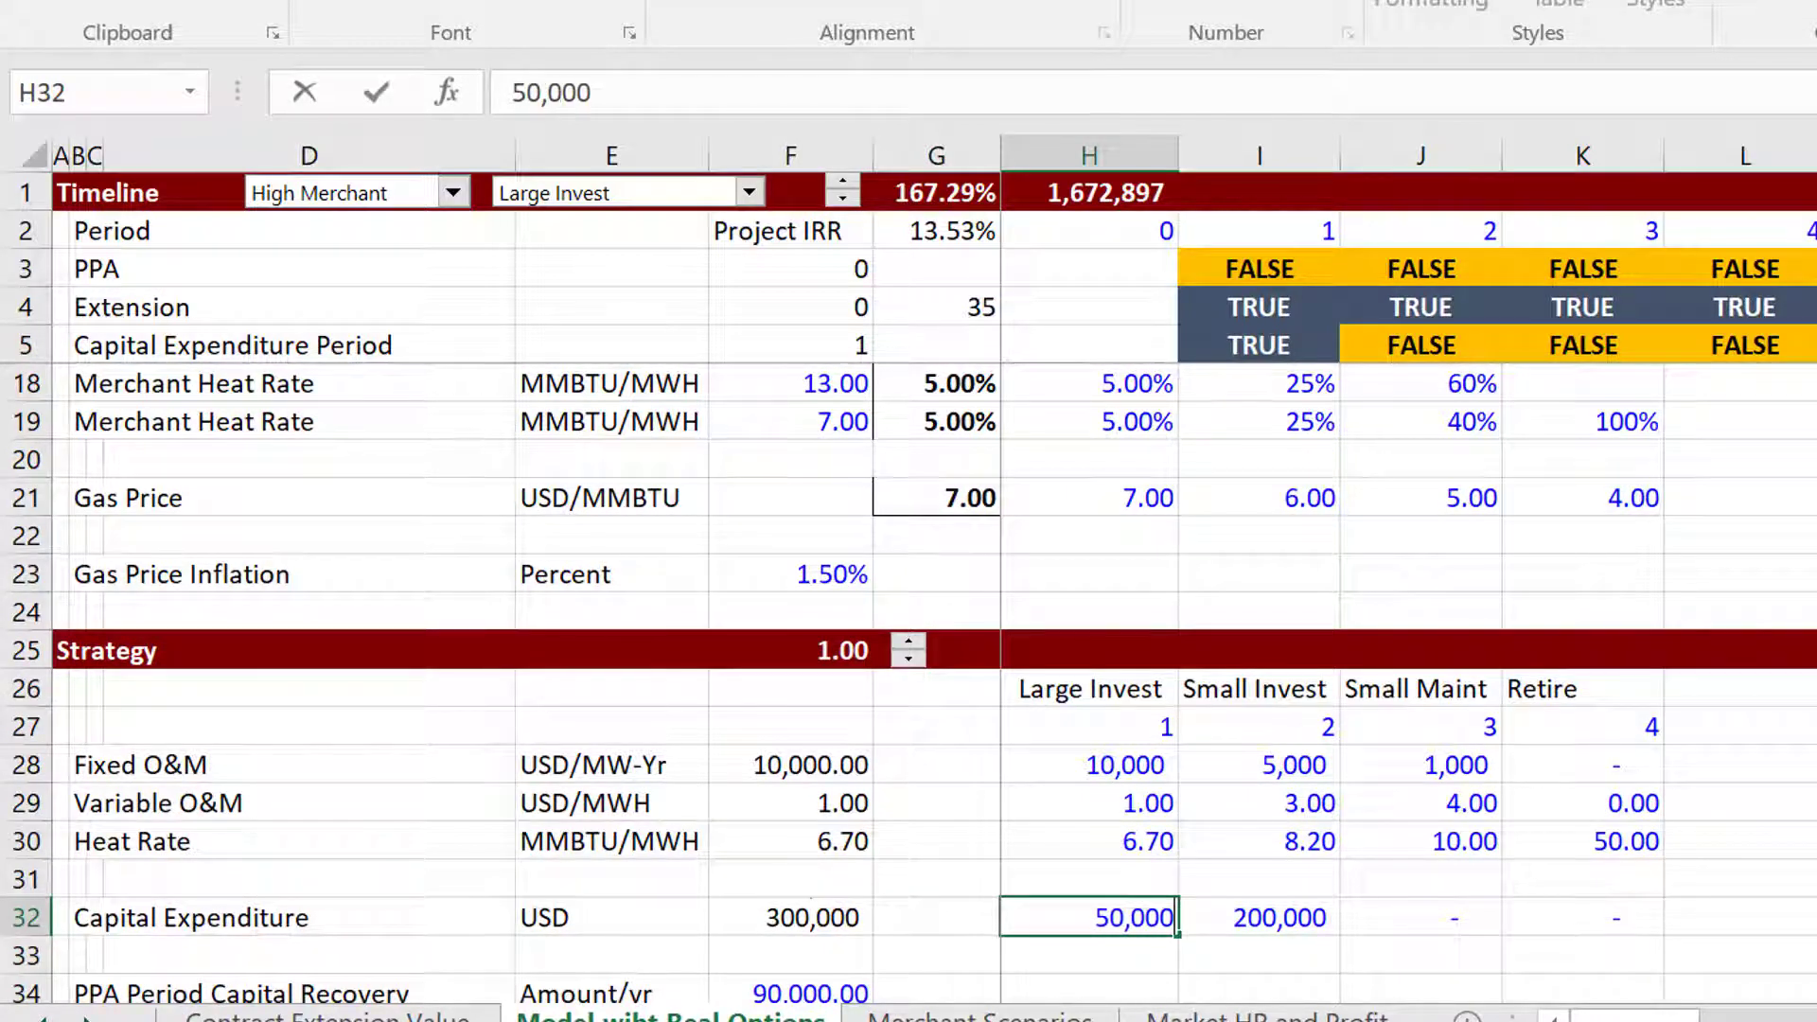
pyautogui.press('Return')
pyautogui.press('Up')
# Set the Small Invest strategy's capital expenditure in I32 to 10,000.
pyautogui.press('Right')
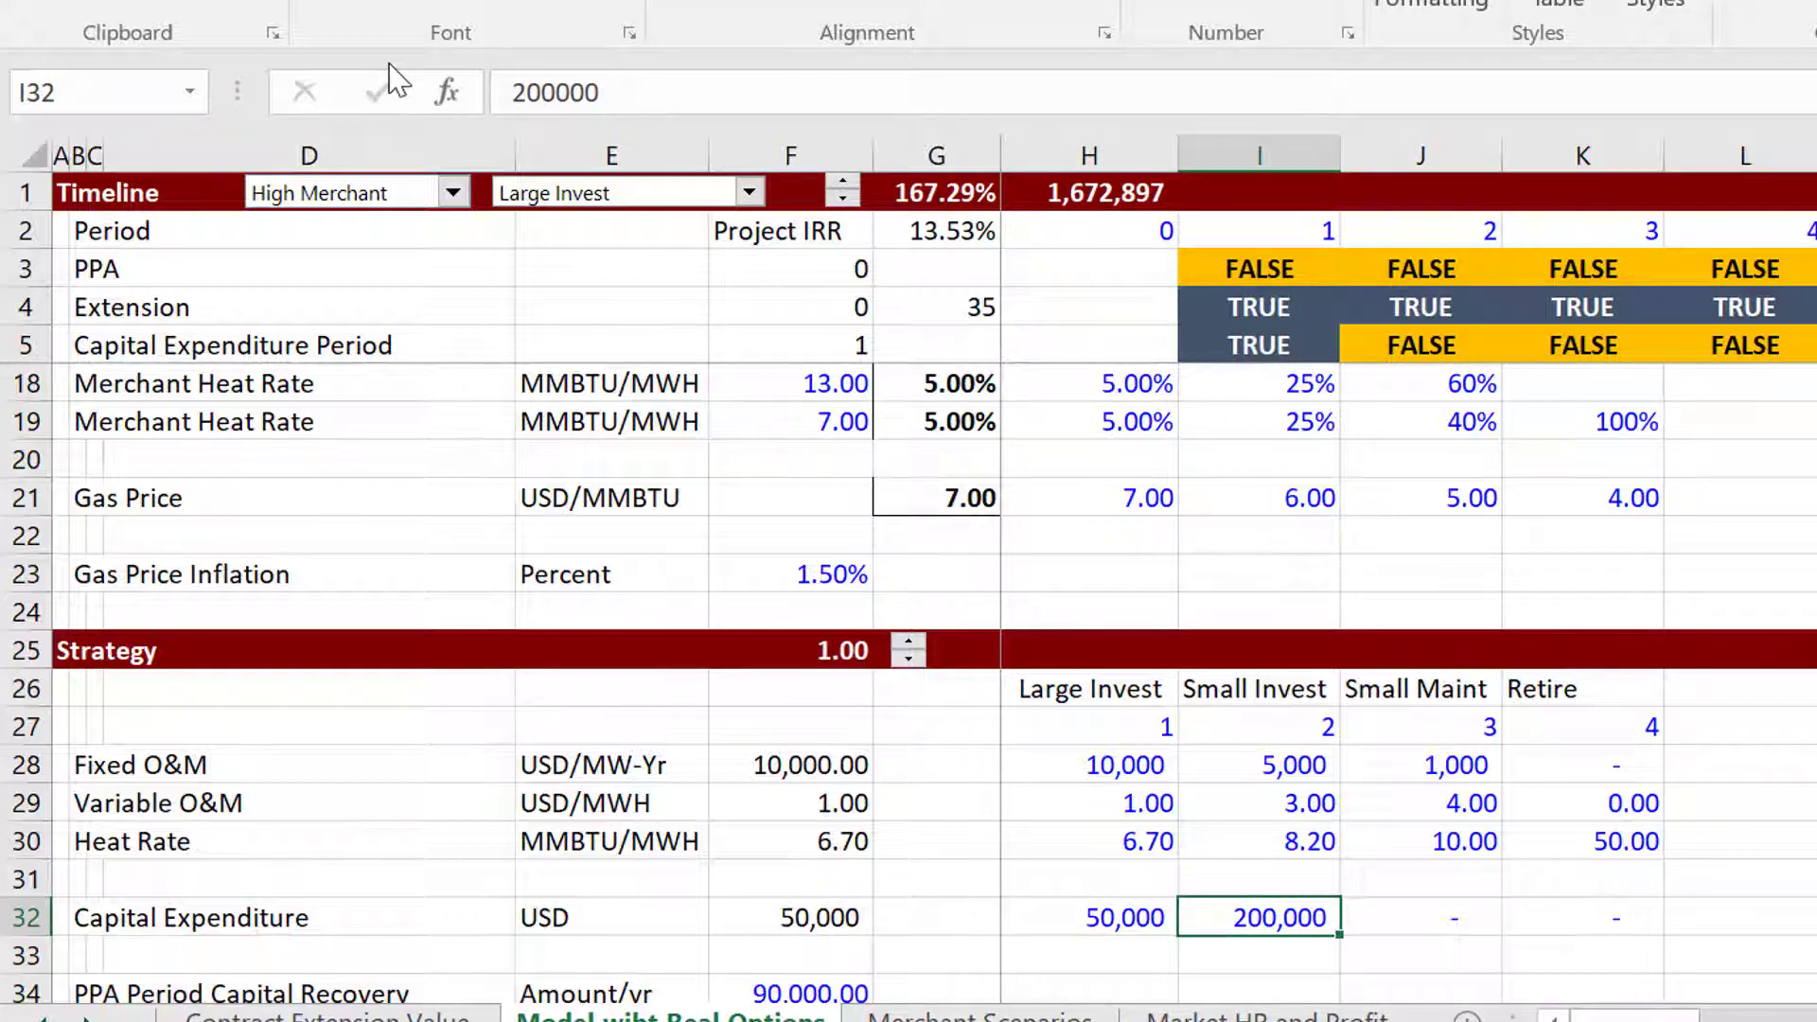
pyautogui.write('10')
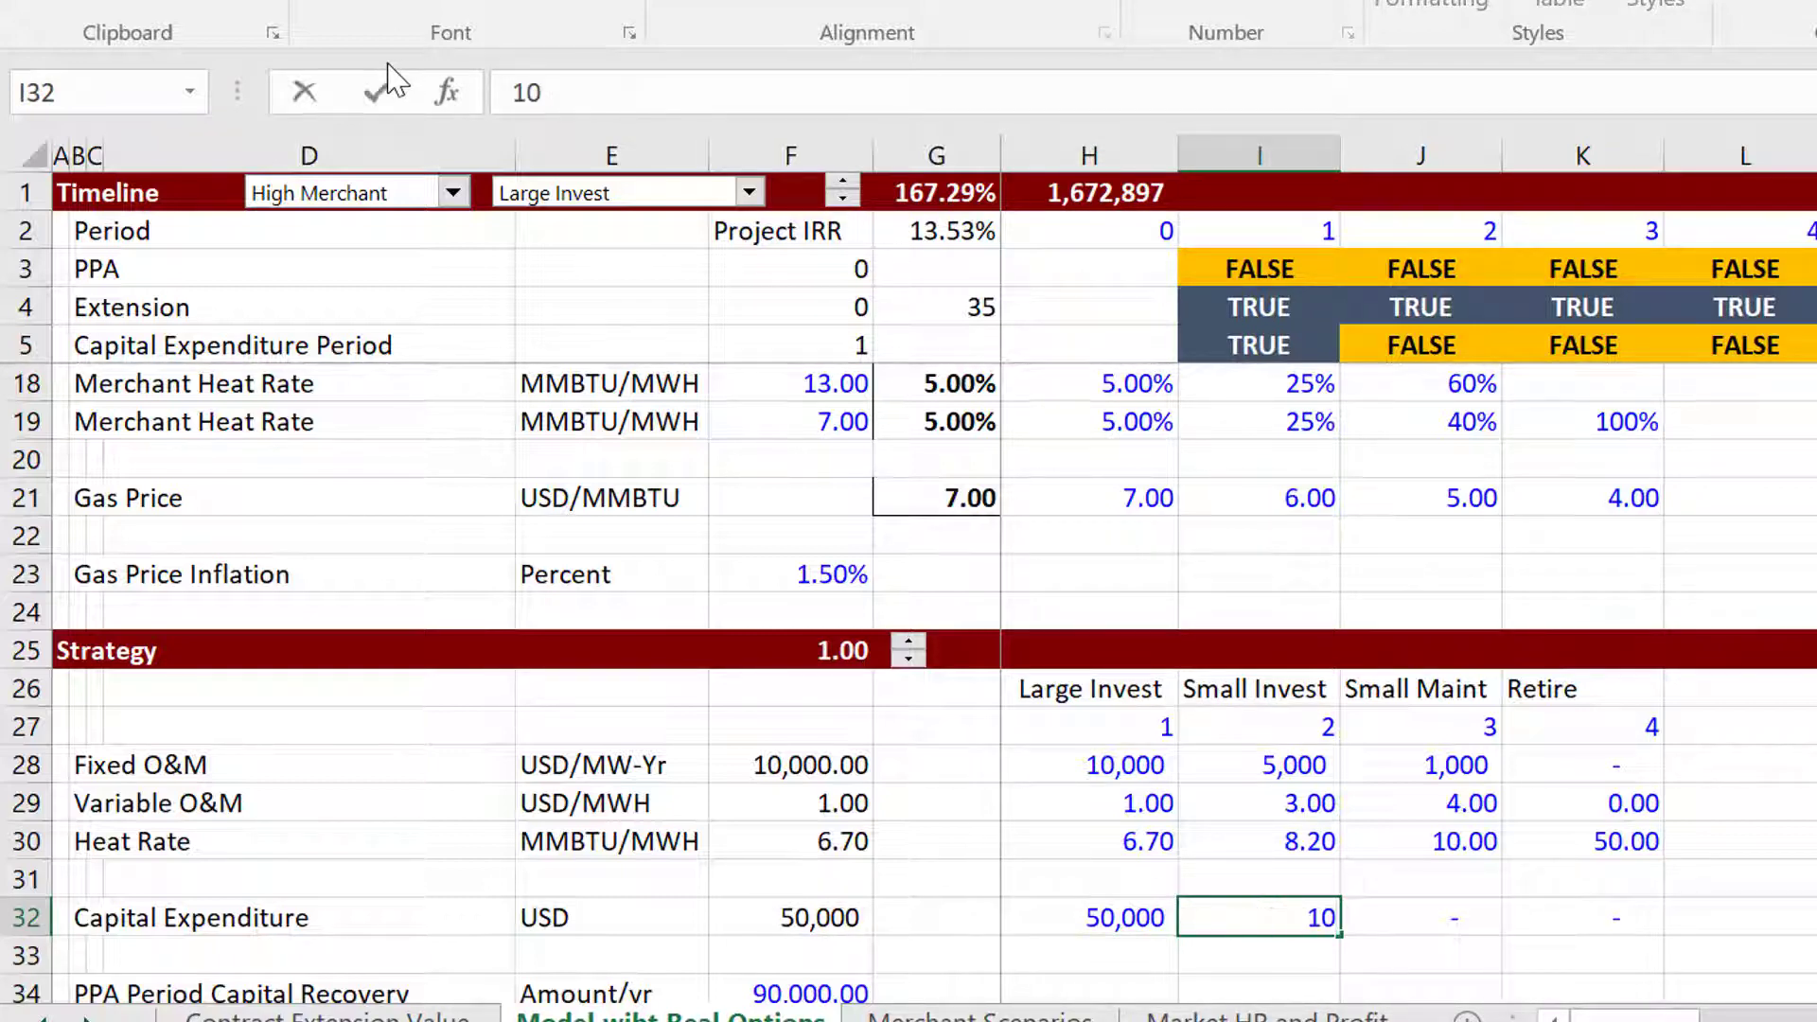
pyautogui.write(',000')
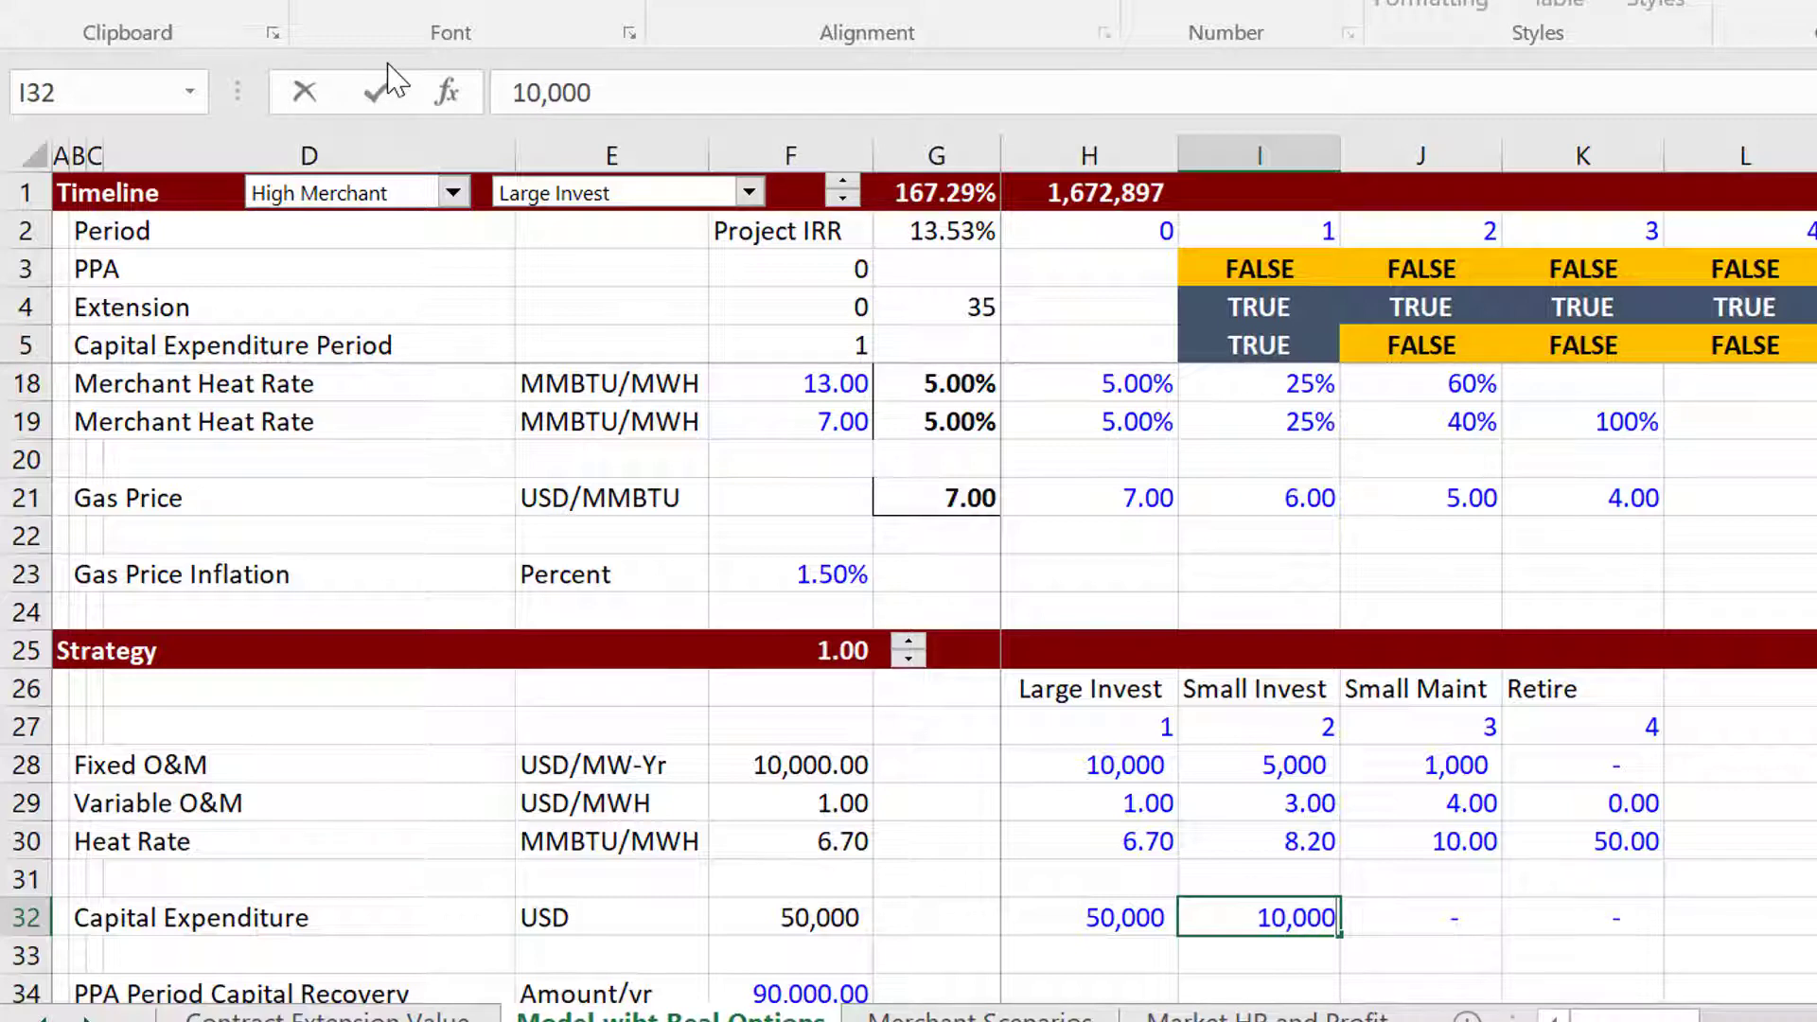
pyautogui.press('Return')
pyautogui.press('Up')
pyautogui.press('Left')
pyautogui.press('Left')
pyautogui.press('Right')
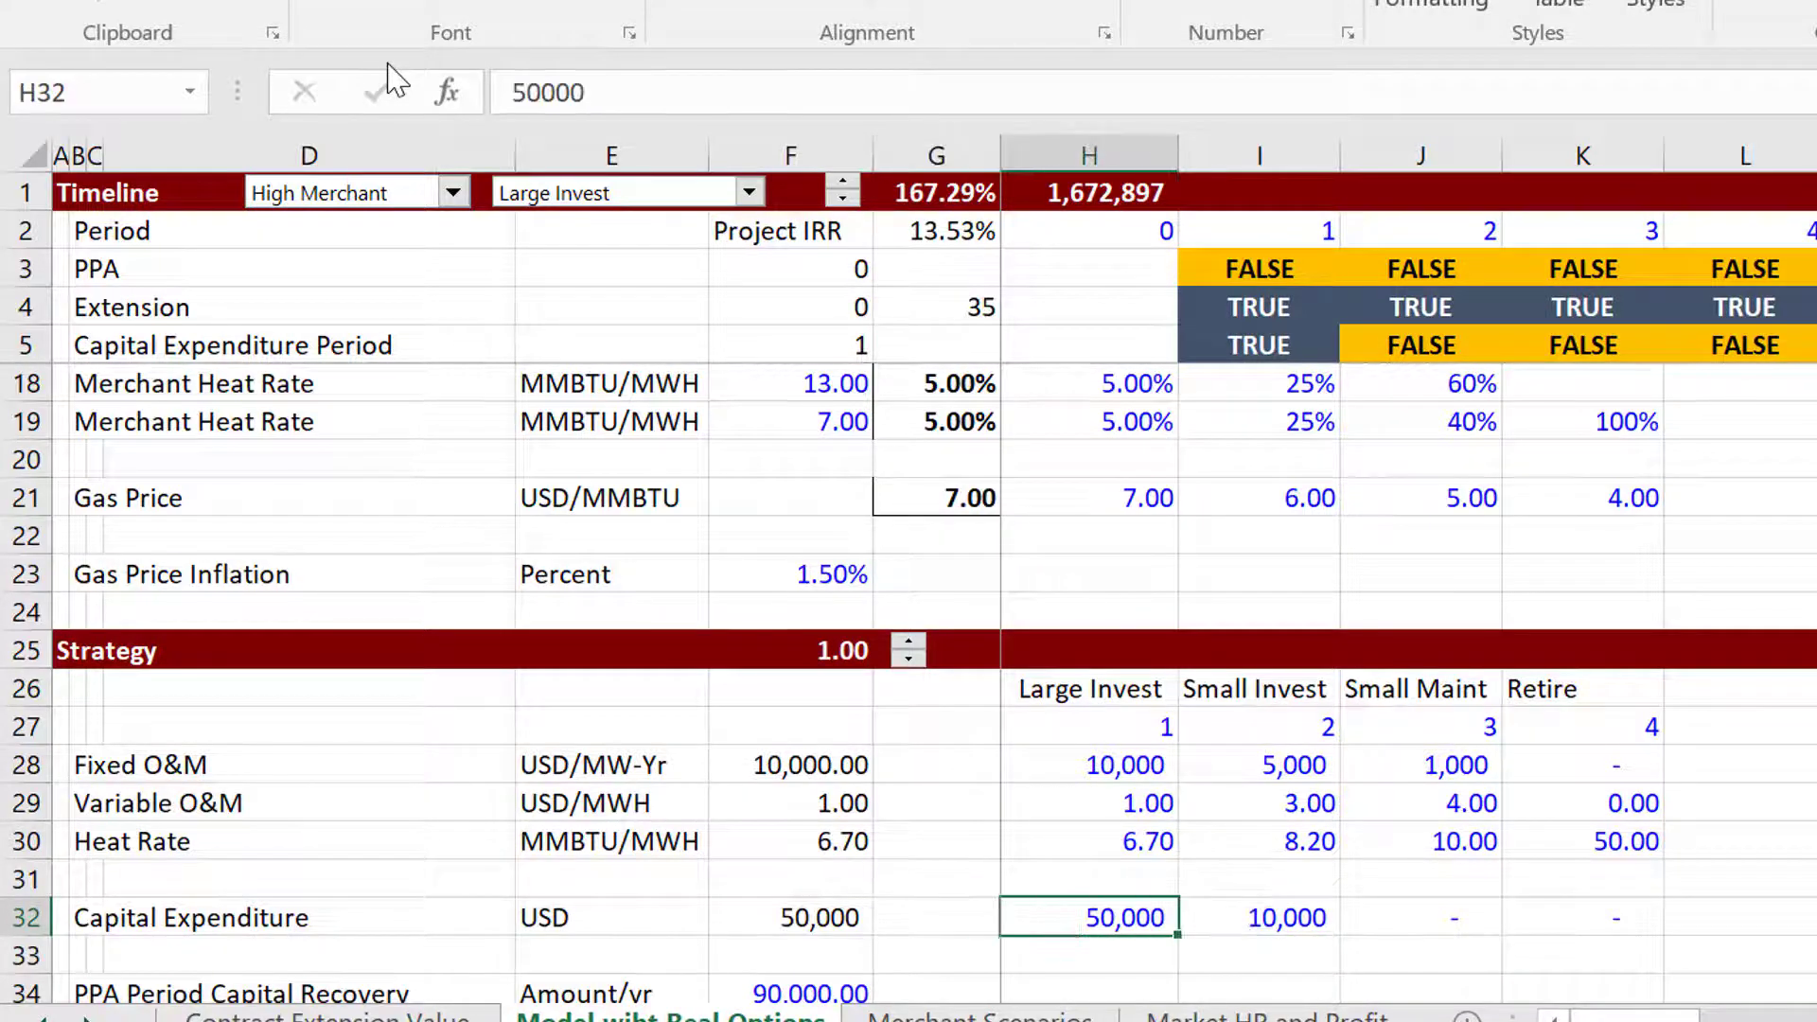
pyautogui.press('Left')
pyautogui.press('Right')
# Open the Merchant Scenarios sheet and recalculate the table of terminal value as percent of capital expenditure.
pyautogui.hotkey('ctrl', 'pageup')
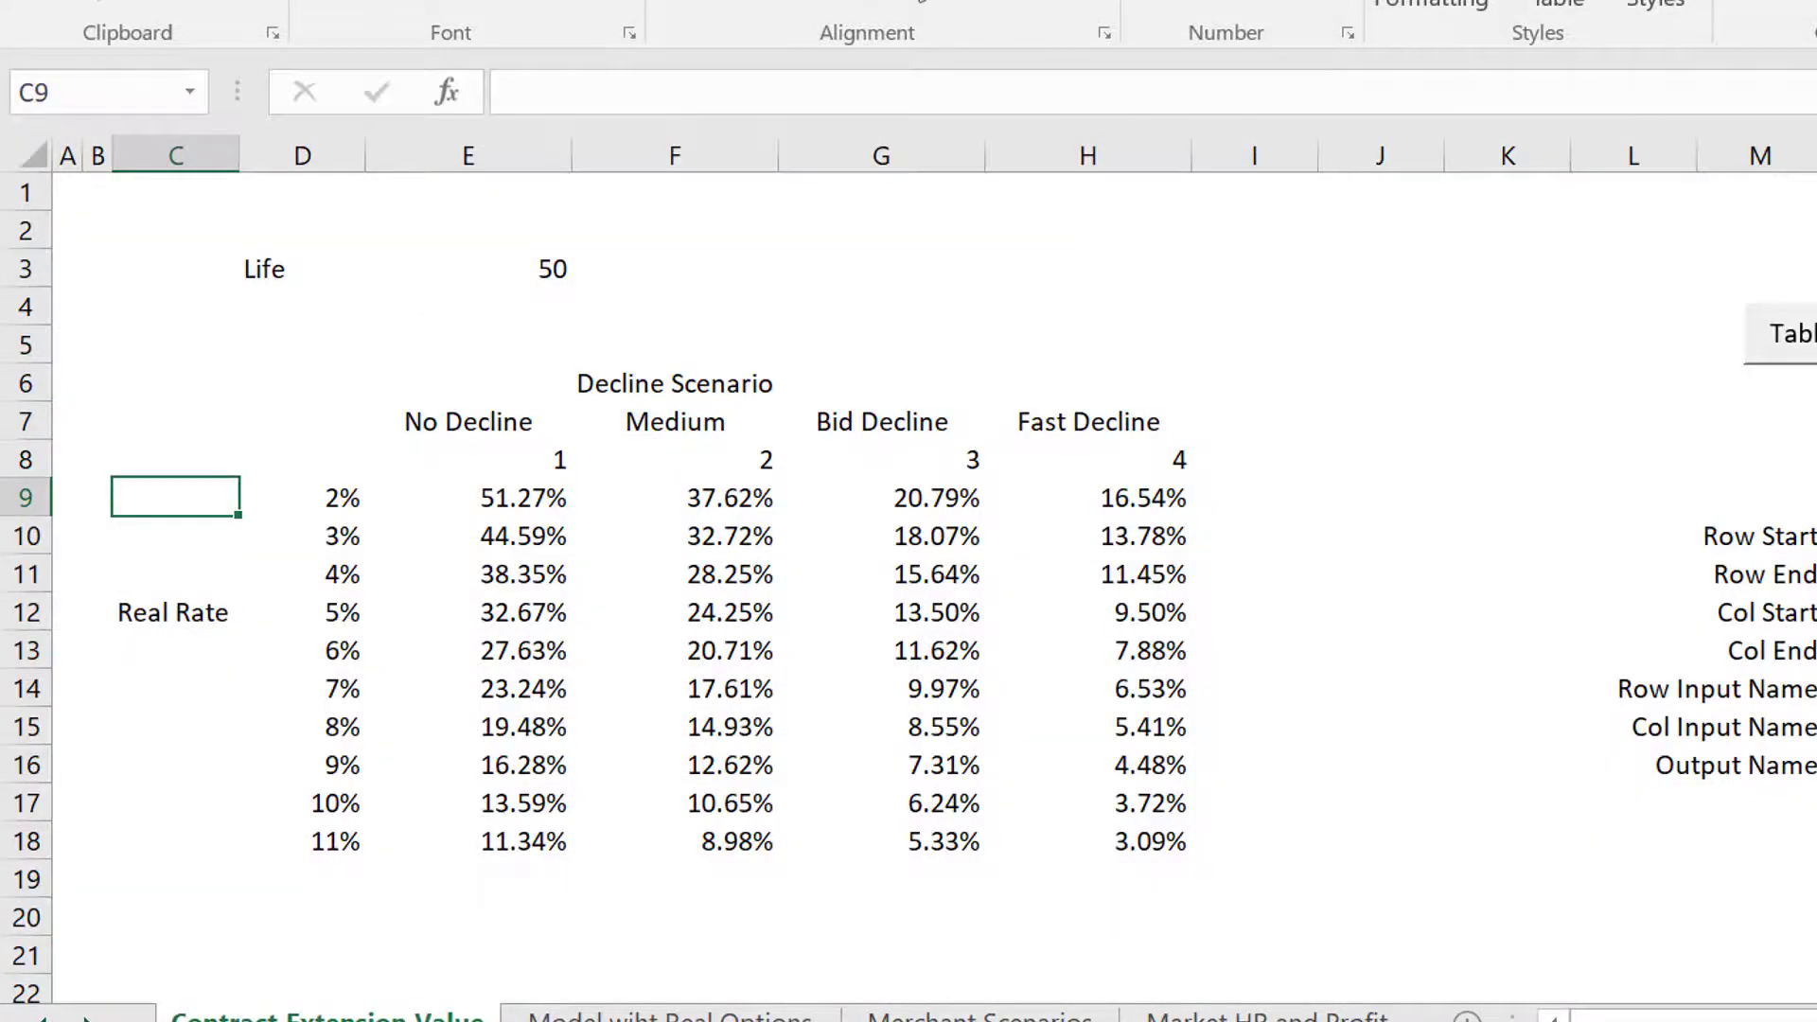
pyautogui.hotkey('ctrl', 'pagedown')
pyautogui.hotkey('ctrl', 'pagedown')
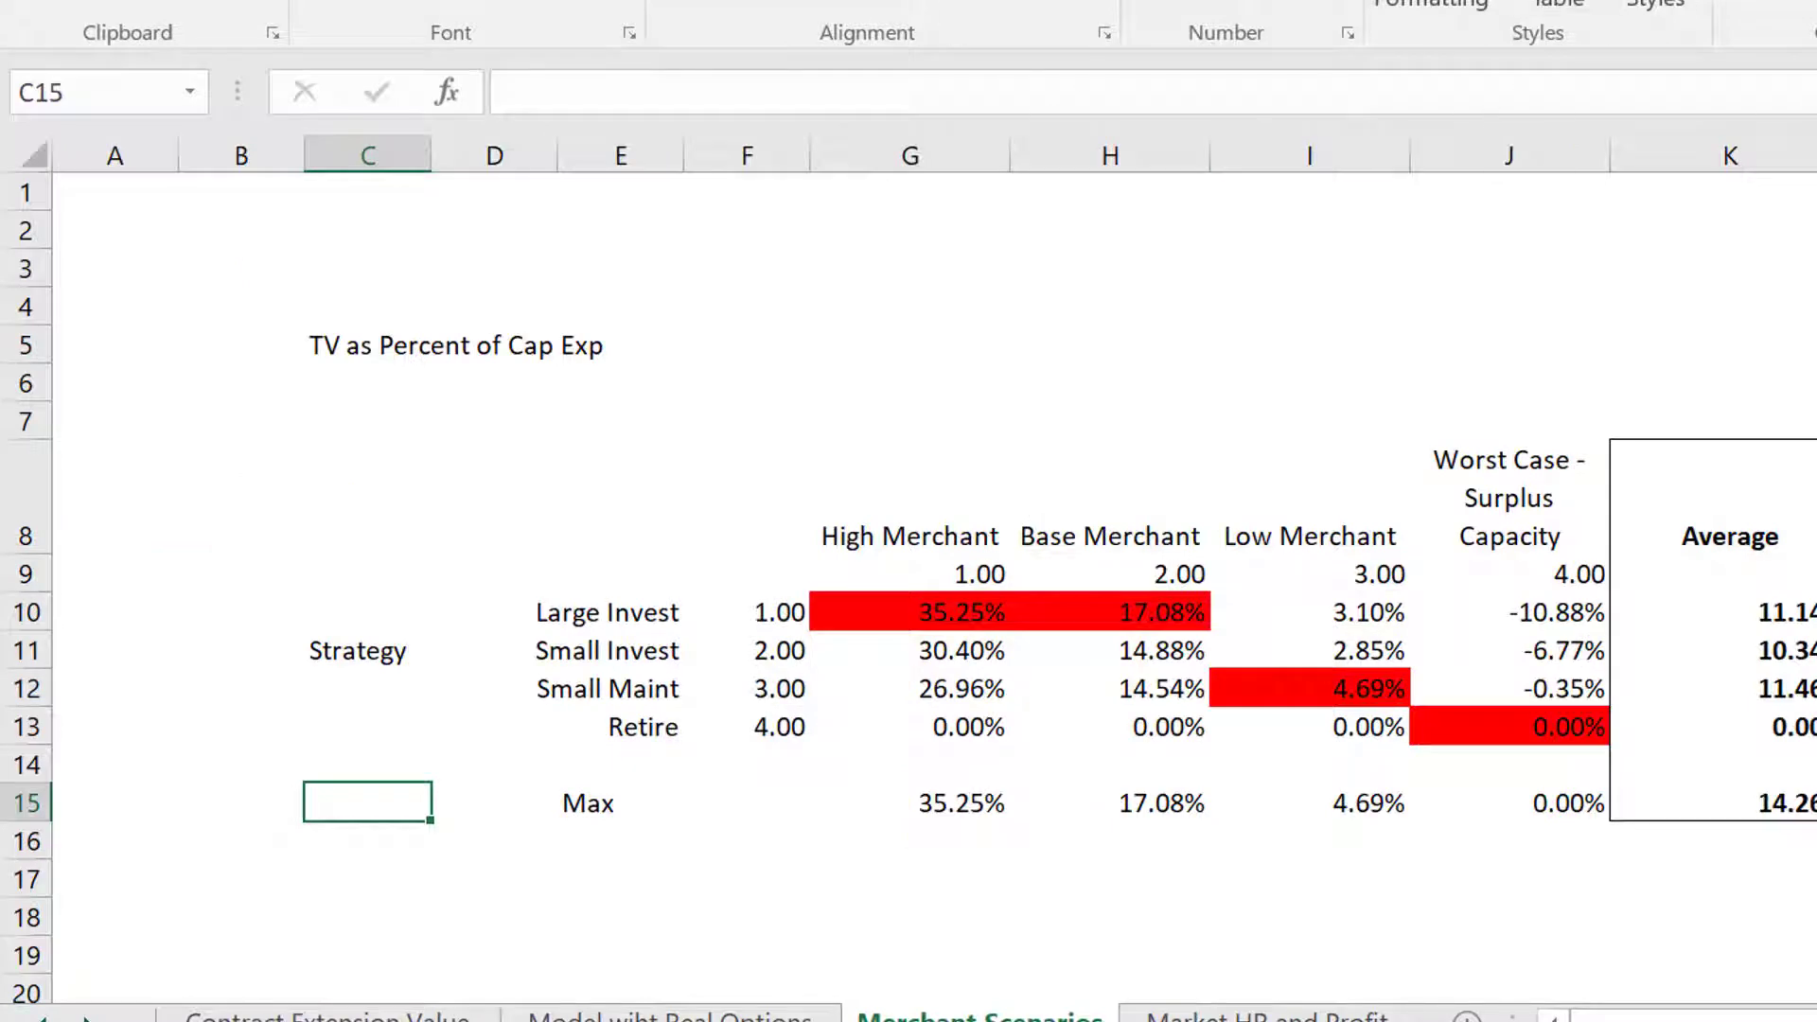
pyautogui.press('F9')
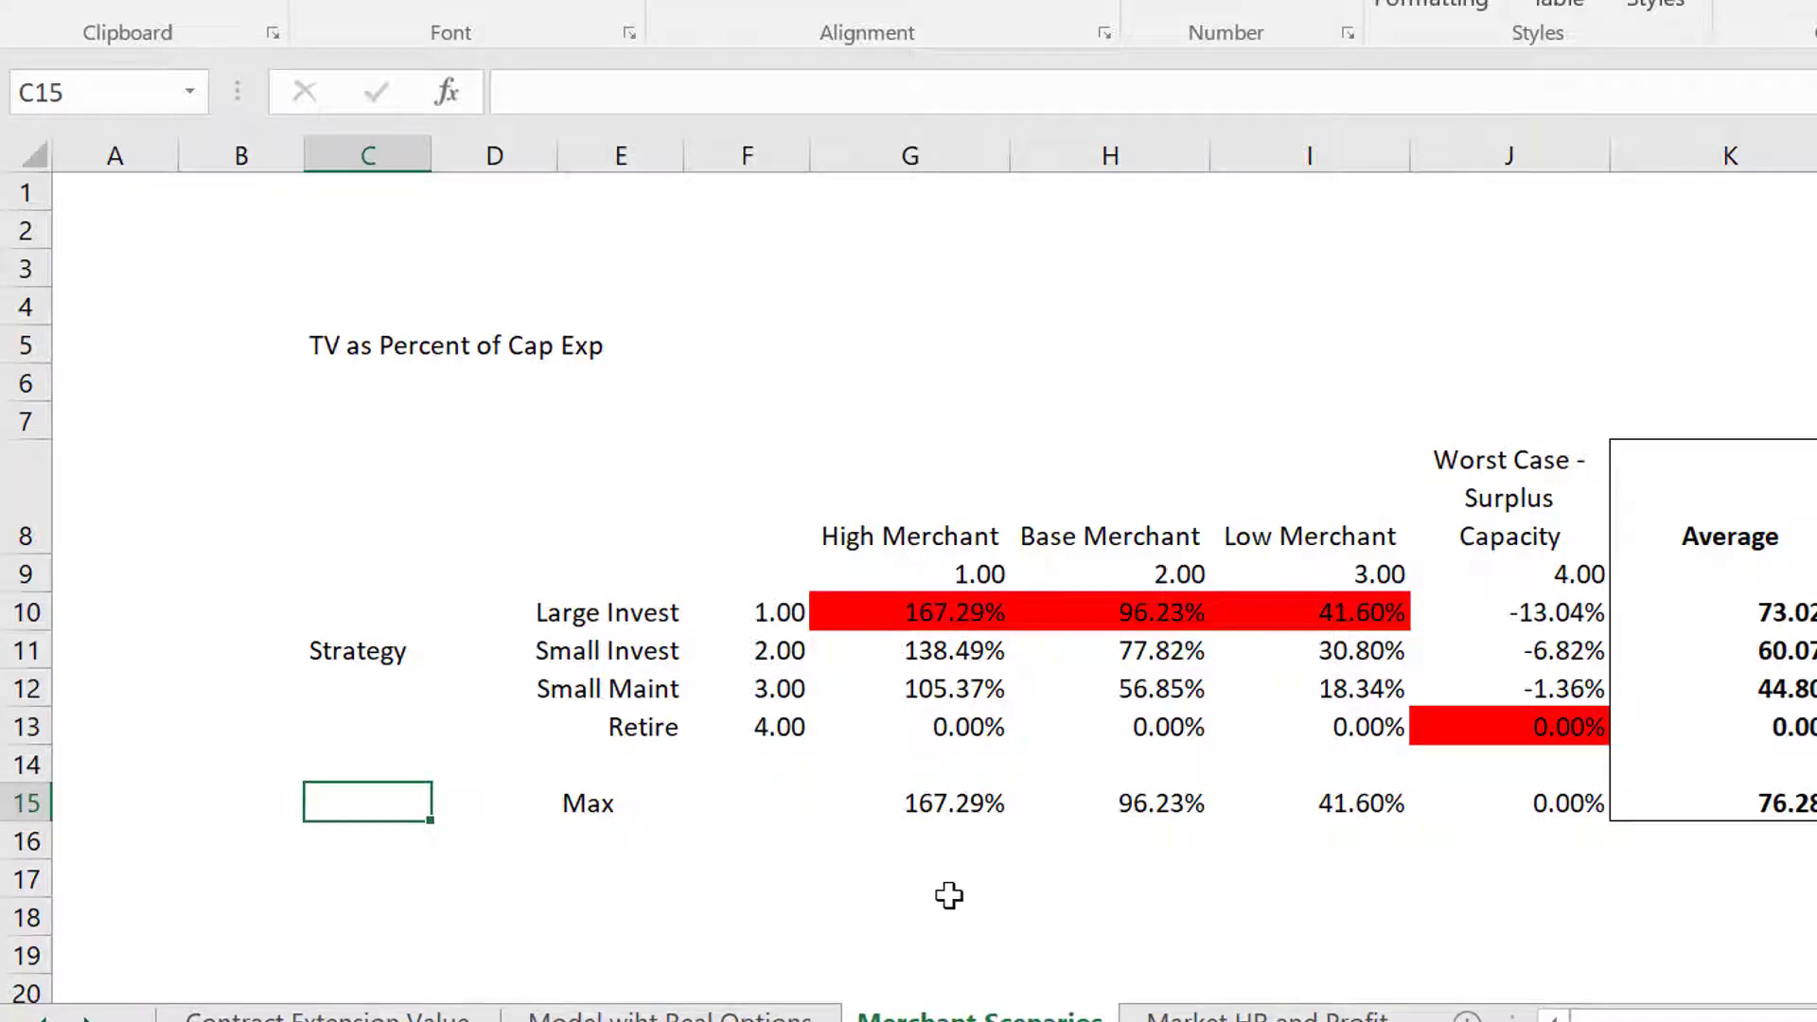
# Compare the maximum terminal value percentages across the merchant scenarios in row 15, including their average in K15.
pyautogui.click(944, 805)
pyautogui.press('Right')
pyautogui.press('Right')
pyautogui.press('Left')
pyautogui.press('Left')
pyautogui.press('Right')
pyautogui.press('Right')
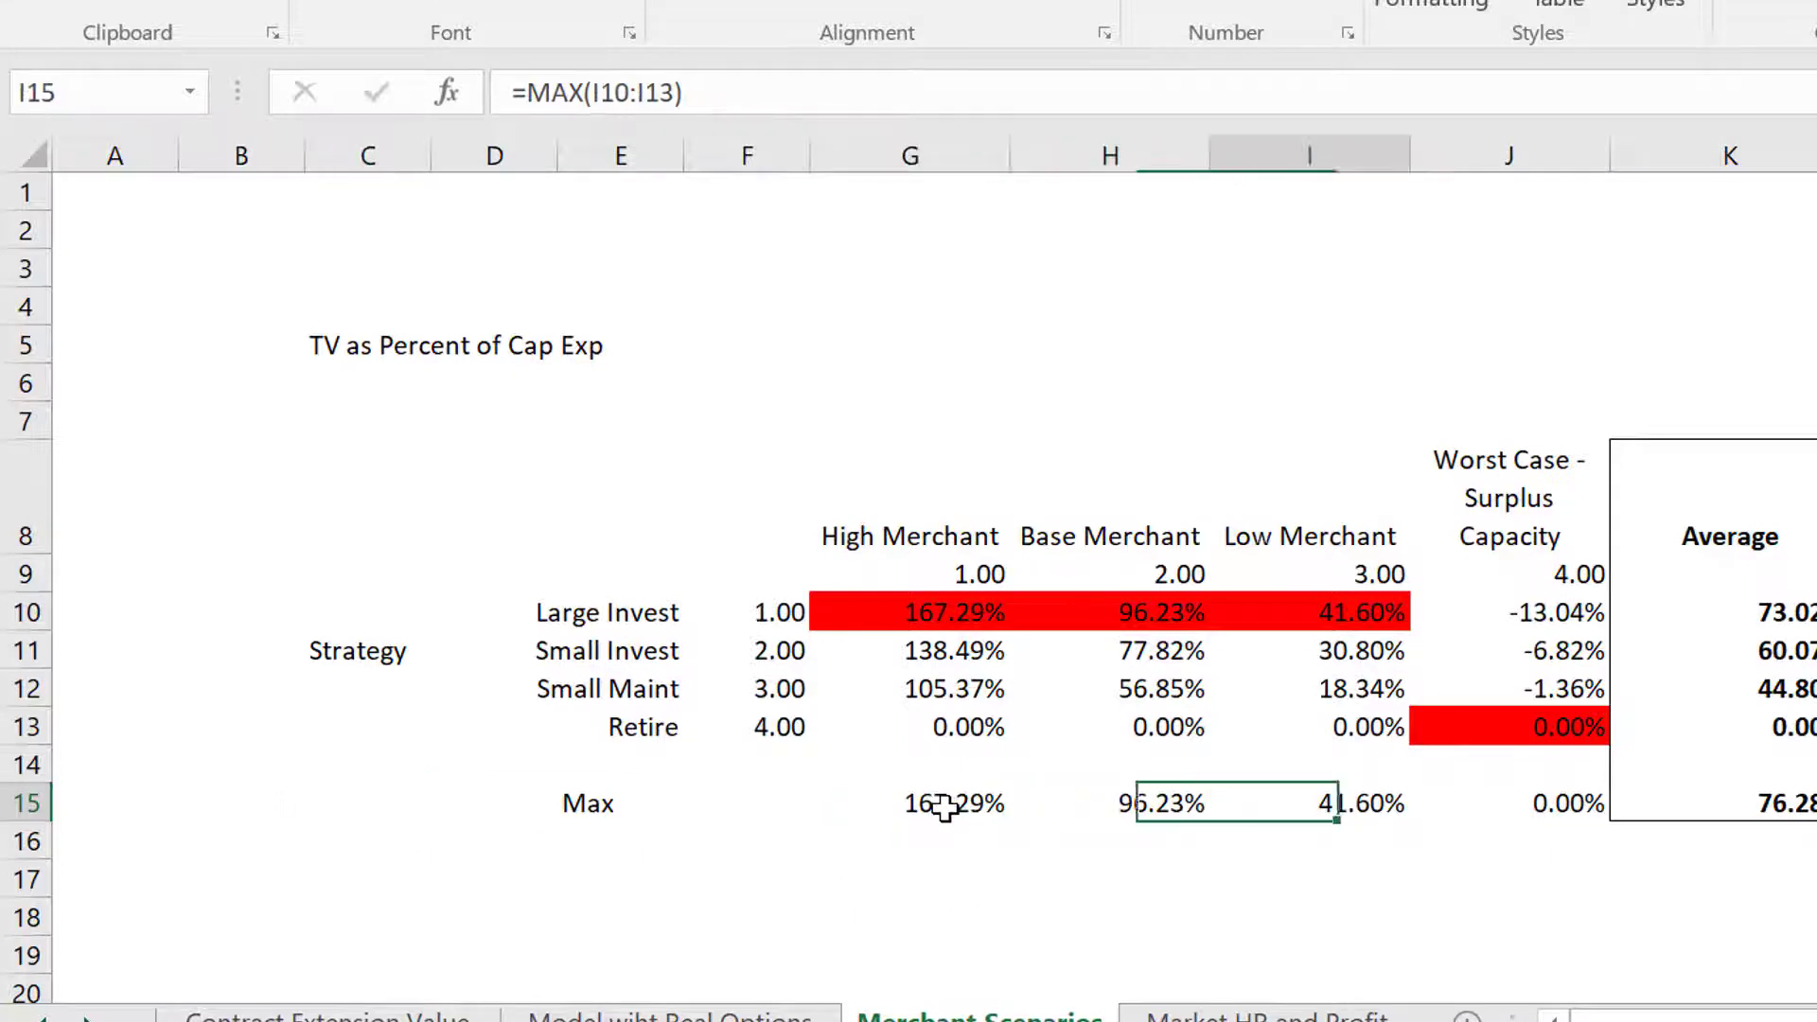
pyautogui.press('Right')
pyautogui.press('Left')
pyautogui.press('Left')
pyautogui.press('Left')
pyautogui.press('Left')
pyautogui.press('Right')
pyautogui.press('Right')
pyautogui.press('Right')
pyautogui.press('Right')
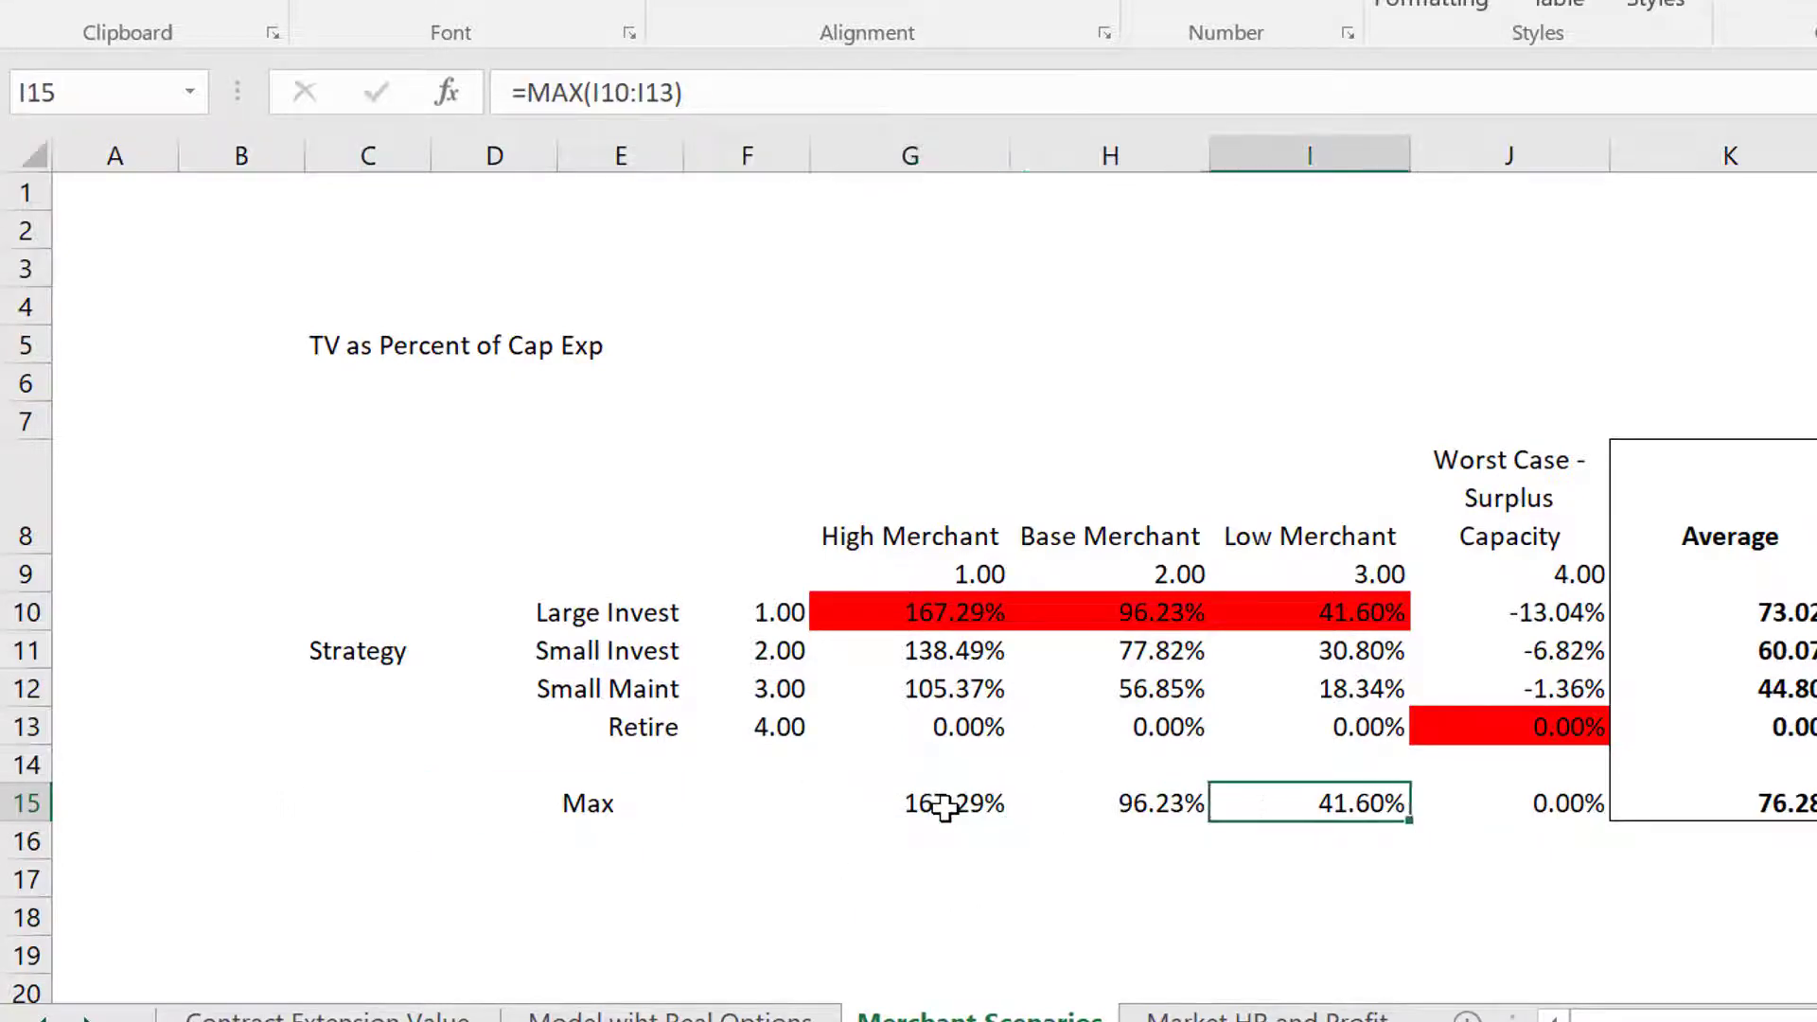
pyautogui.press('Left')
pyautogui.press('Left')
pyautogui.press('Left')
pyautogui.press('Left')
pyautogui.press('Right')
pyautogui.press('Right')
pyautogui.press('Right')
pyautogui.press('Right')
pyautogui.press('Left')
pyautogui.press('Left')
pyautogui.press('Left')
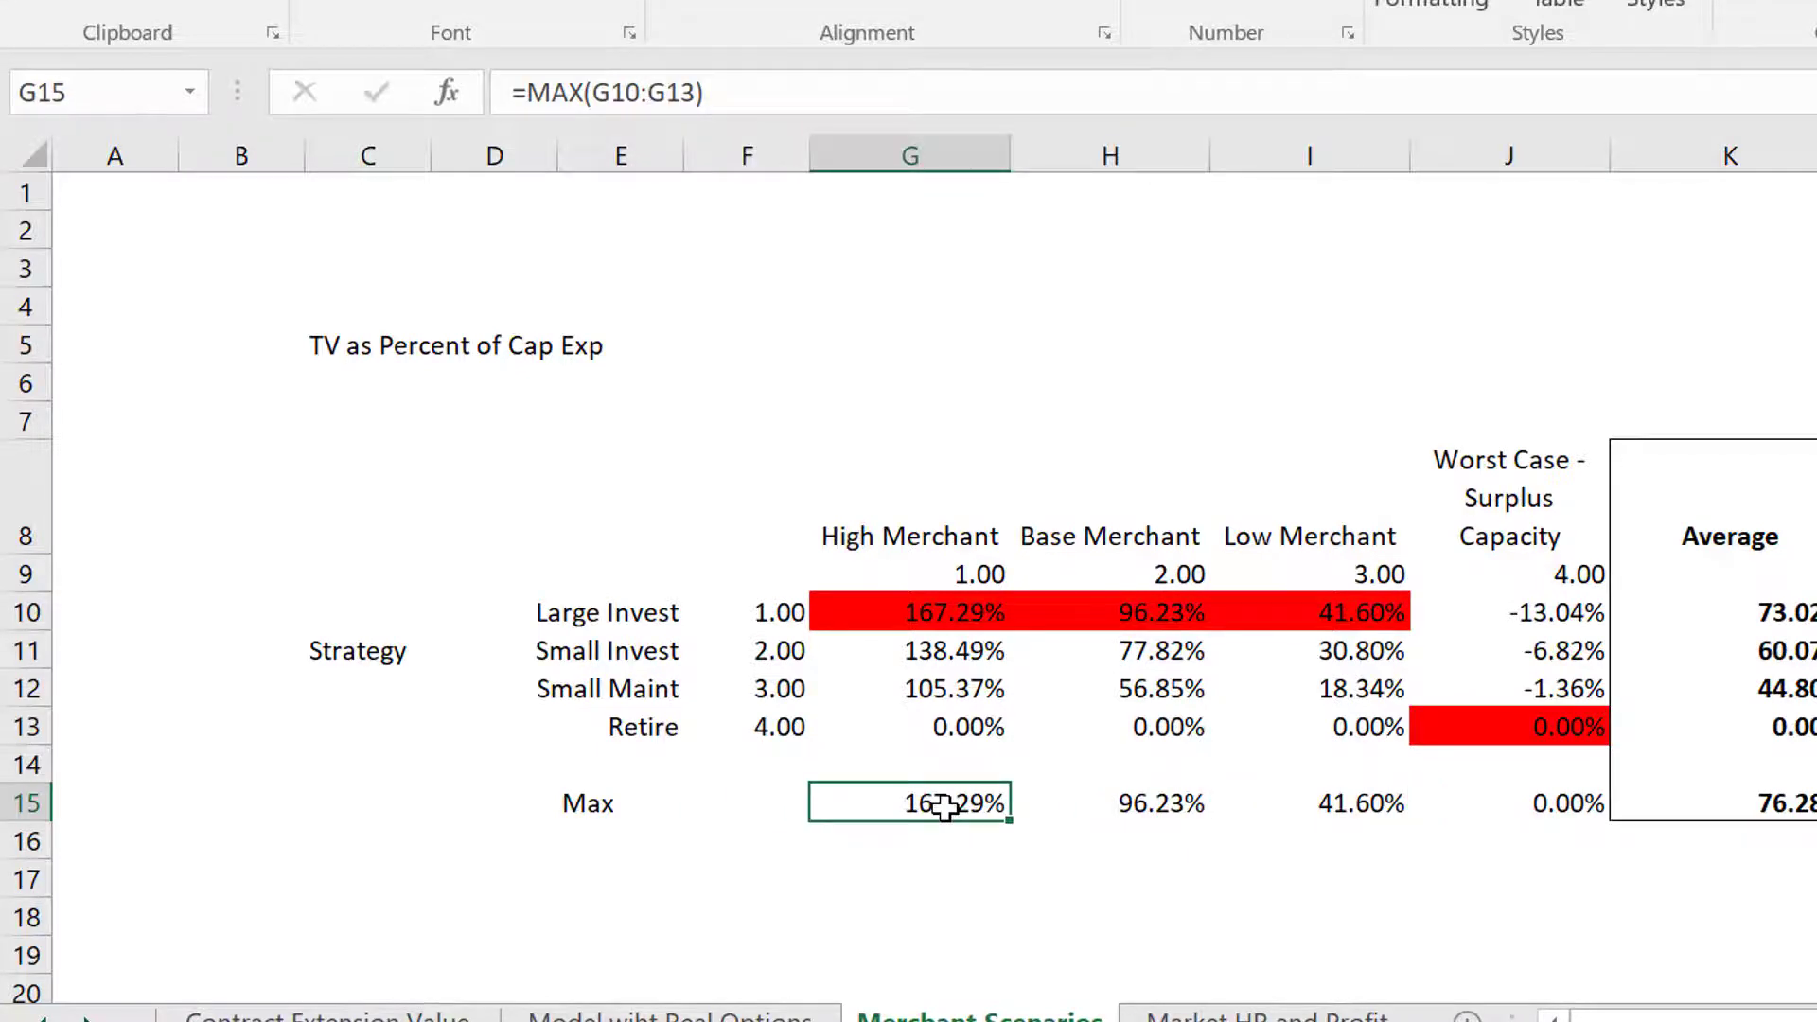
pyautogui.press('Right')
pyautogui.press('Right')
pyautogui.press('Left')
pyautogui.press('Left')
pyautogui.press('Right')
pyautogui.press('Right')
pyautogui.press('Left')
pyautogui.press('Right')
pyautogui.press('Right')
pyautogui.press('Right')
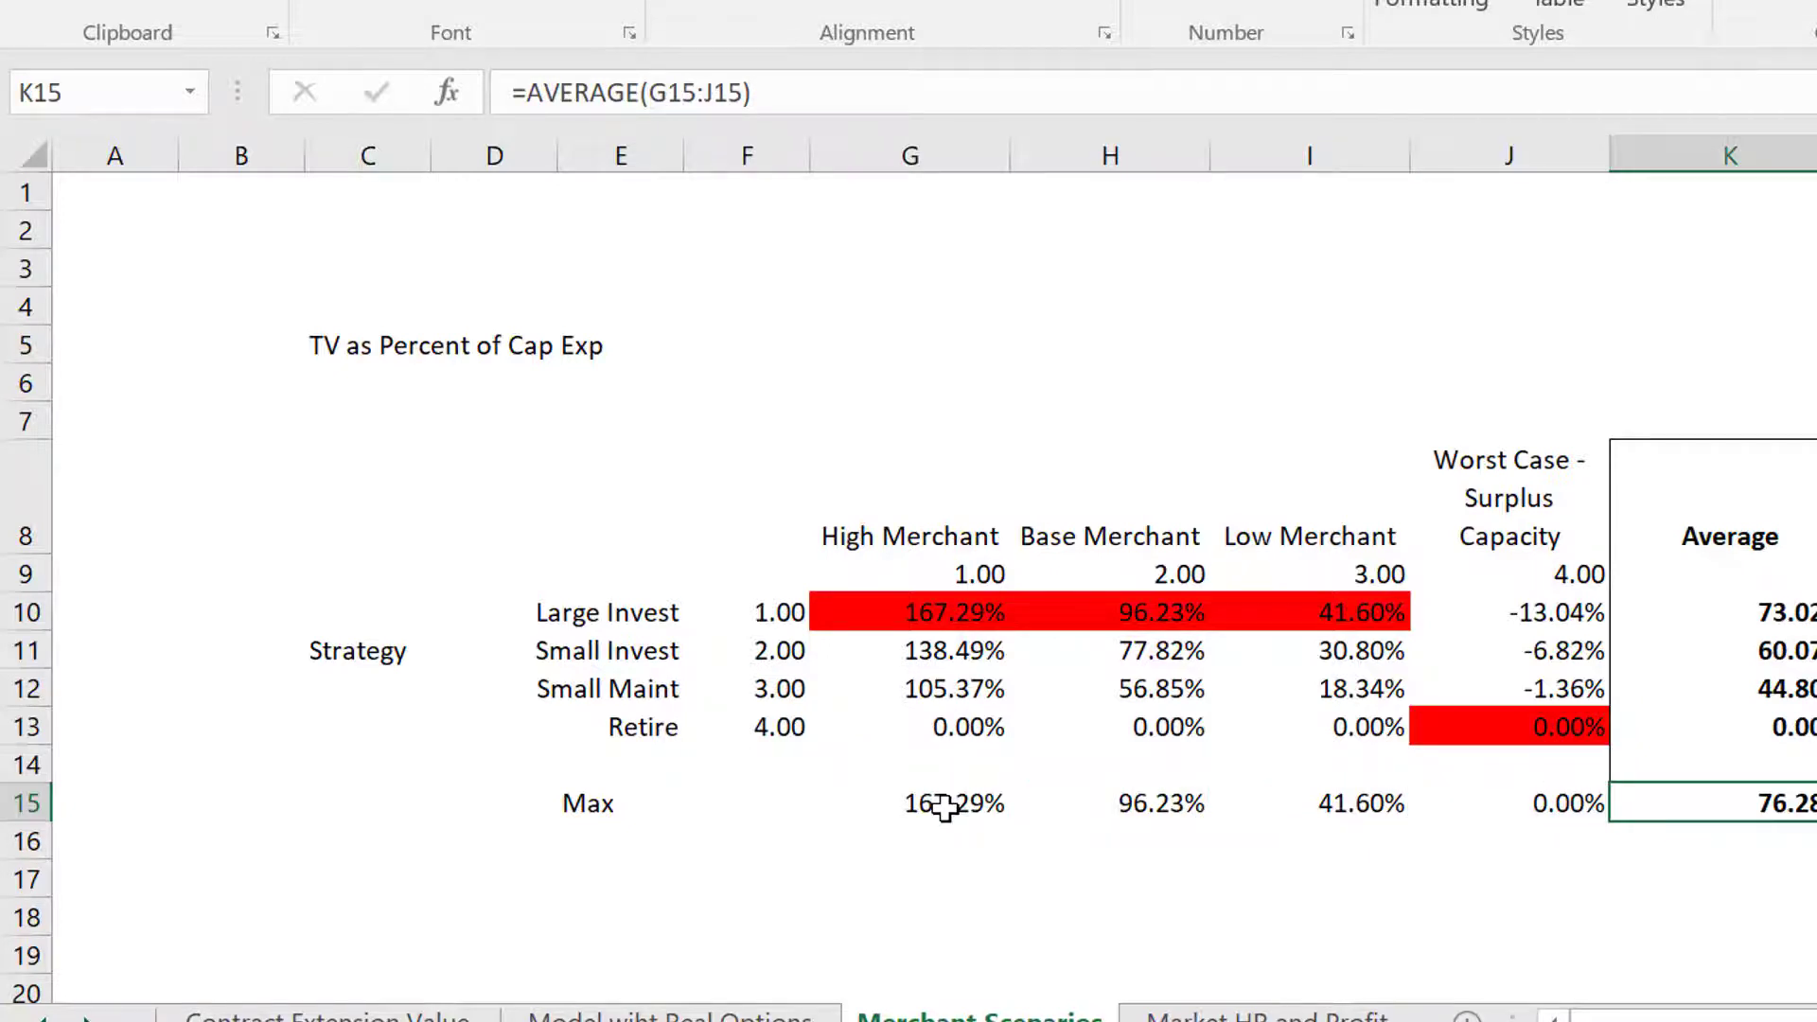
# Return to the real options model sheet and review the merchant heat rates, gas prices and strategy assumptions in rows 14 to 32.
pyautogui.hotkey('ctrl', 'pagedown')
pyautogui.hotkey('ctrl', 'pageup')
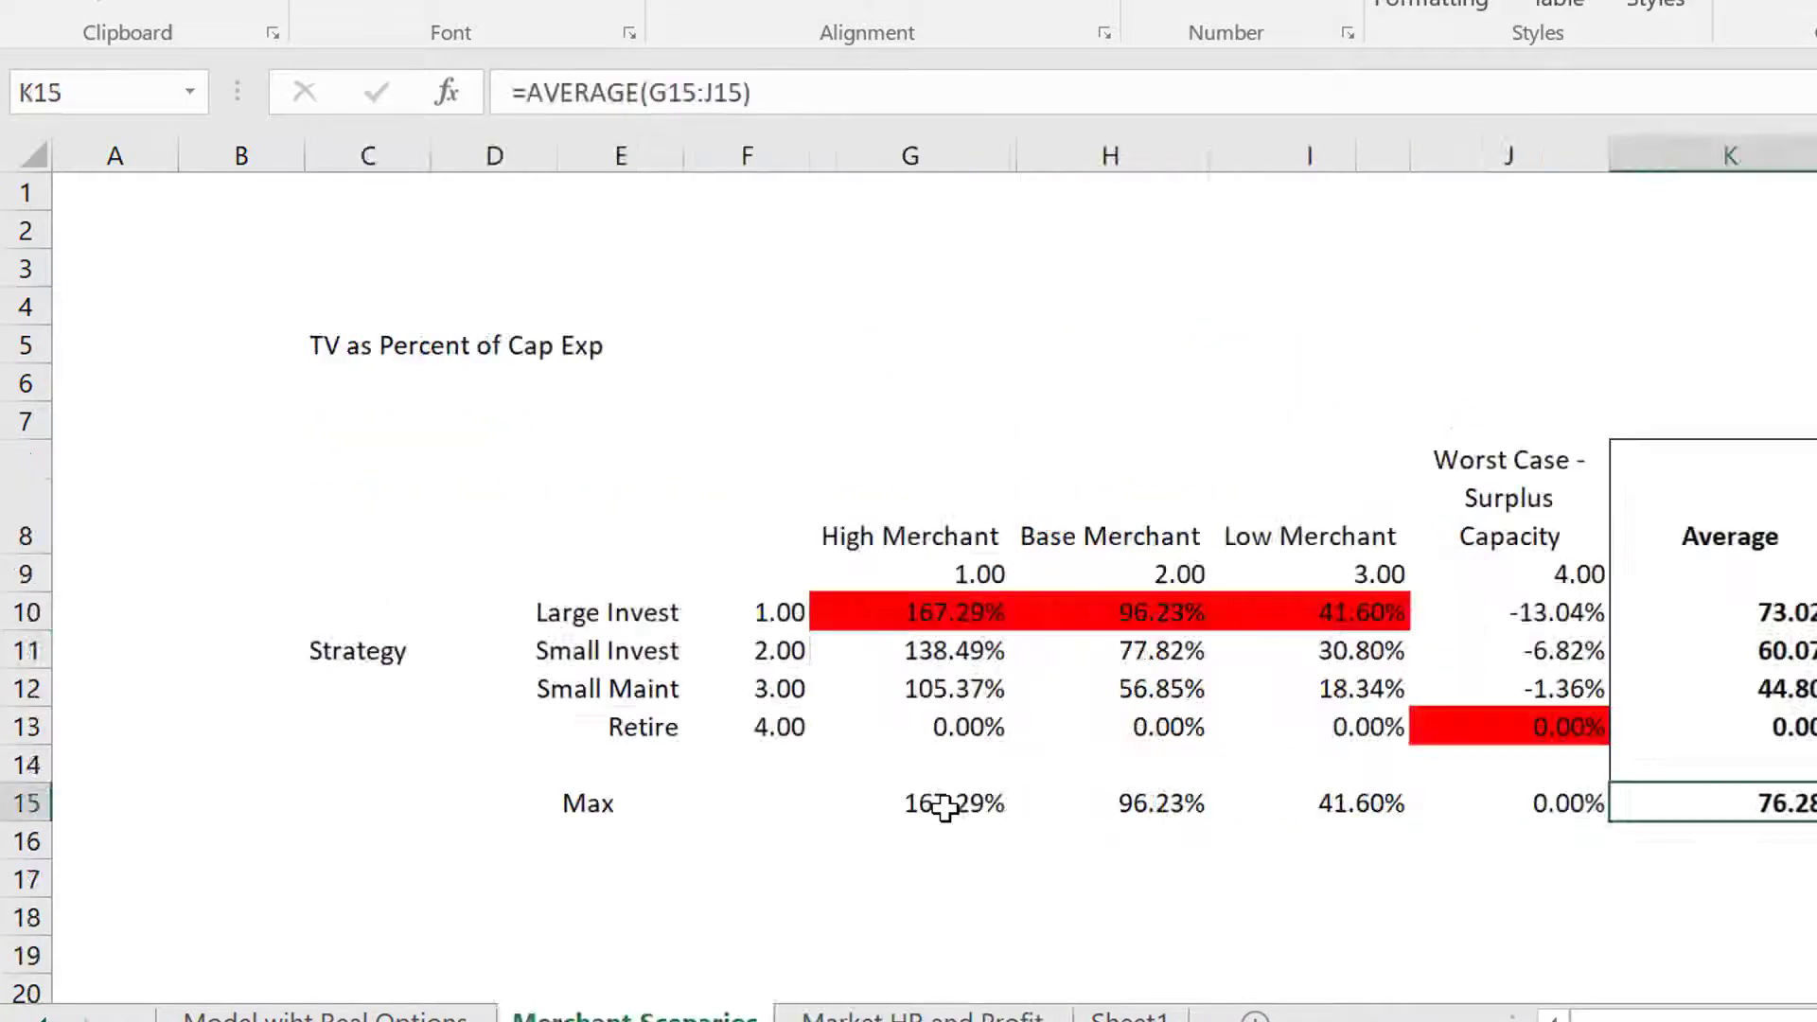
pyautogui.hotkey('ctrl', 'pageup')
pyautogui.press('Left')
pyautogui.press('Left')
pyautogui.press('Right')
pyautogui.press('Right')
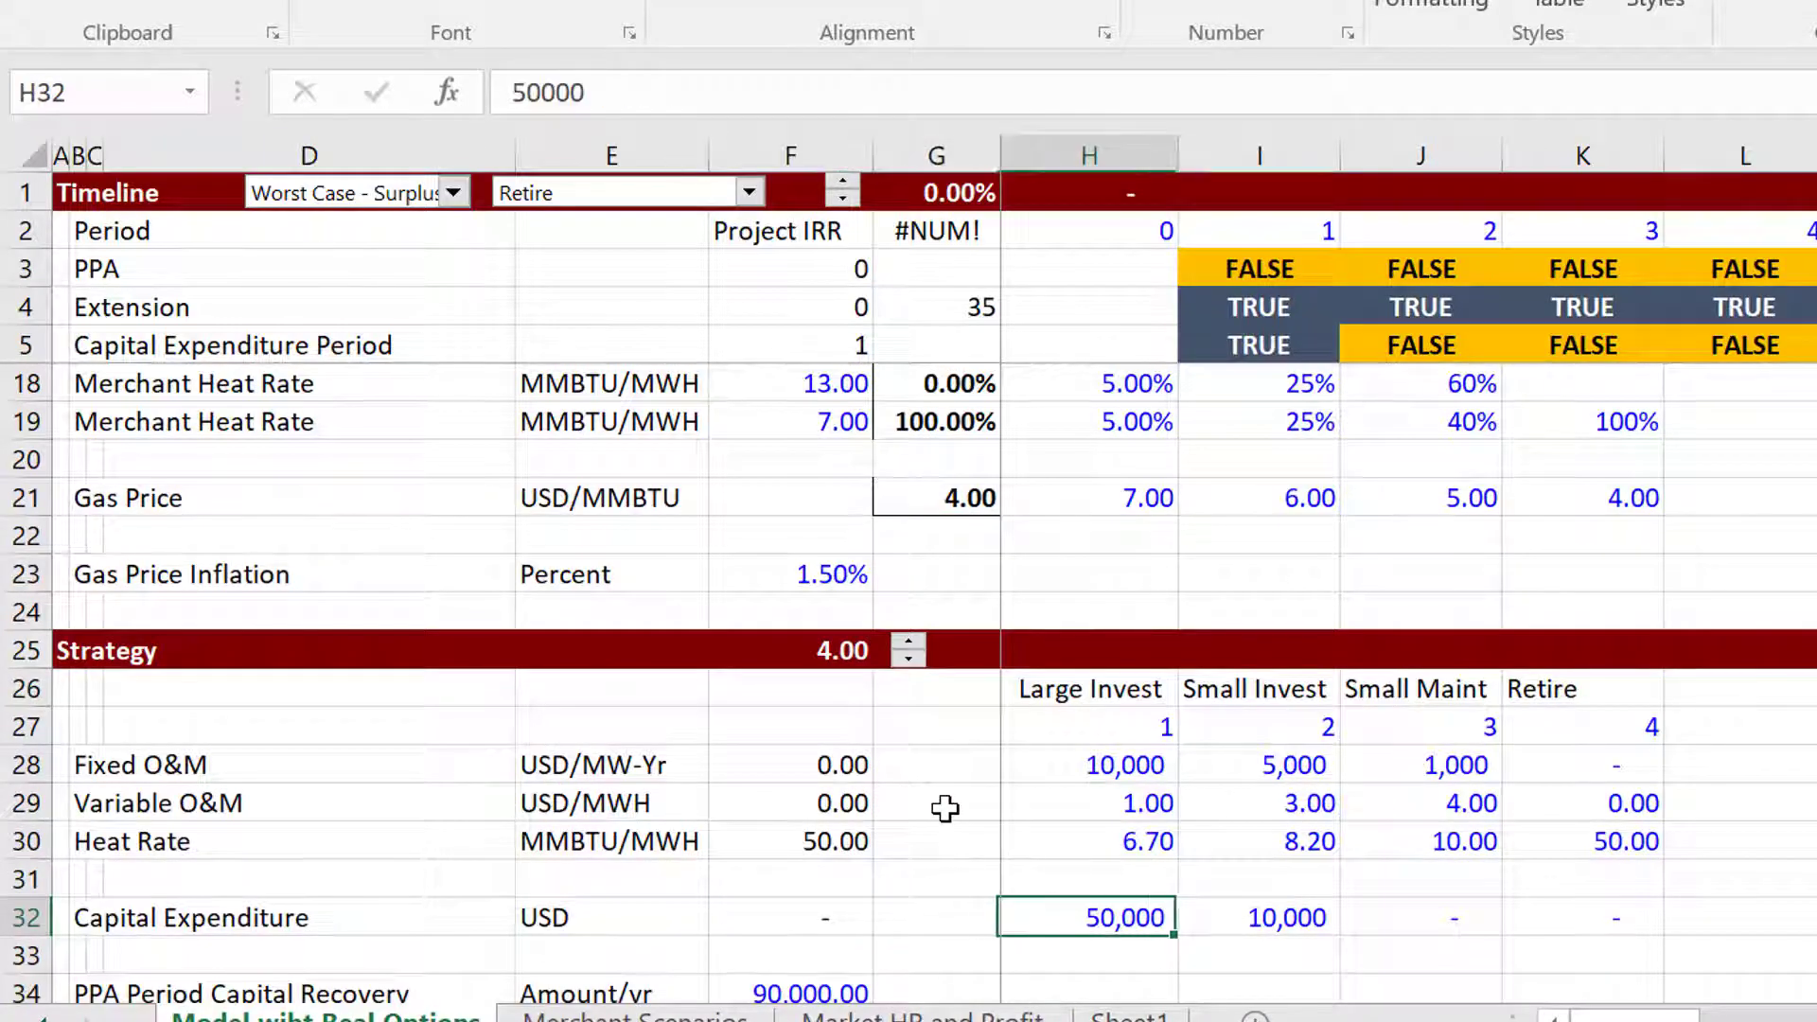
pyautogui.press('pageup')
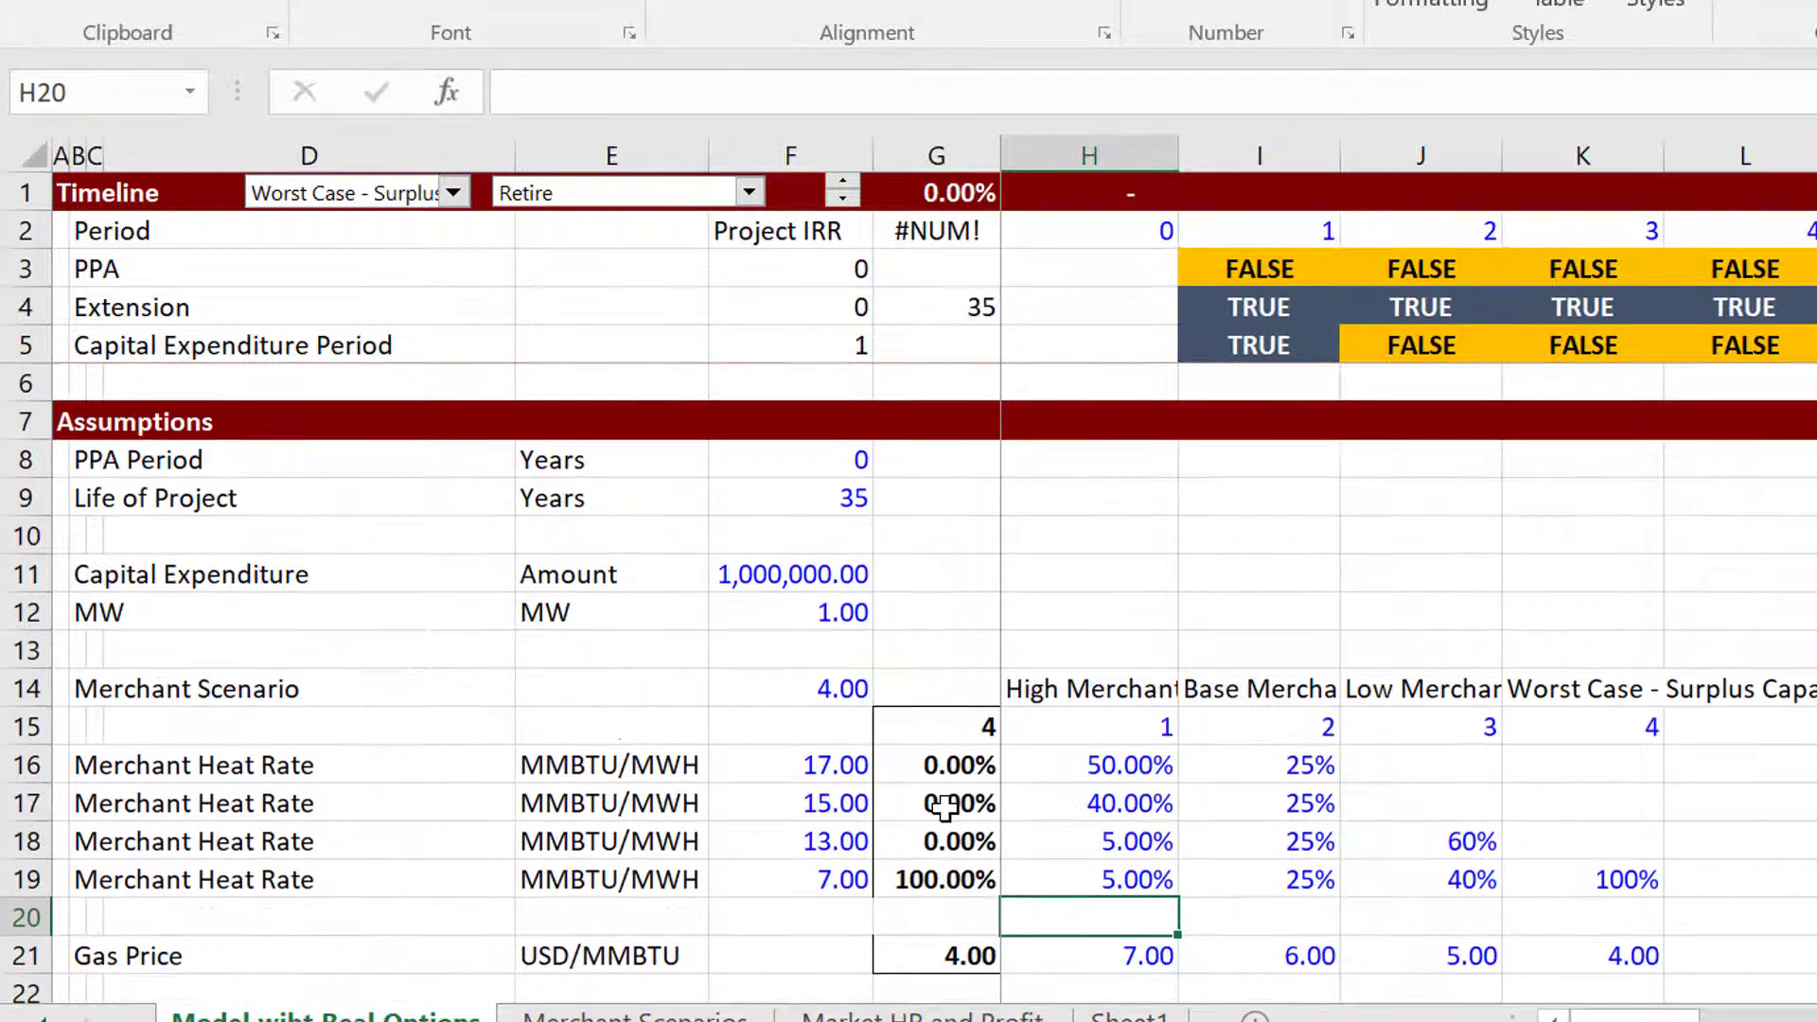
pyautogui.press('Down')
pyautogui.press('Down')
pyautogui.press('Down')
pyautogui.press('Down')
pyautogui.press('Down')
pyautogui.press('Down')
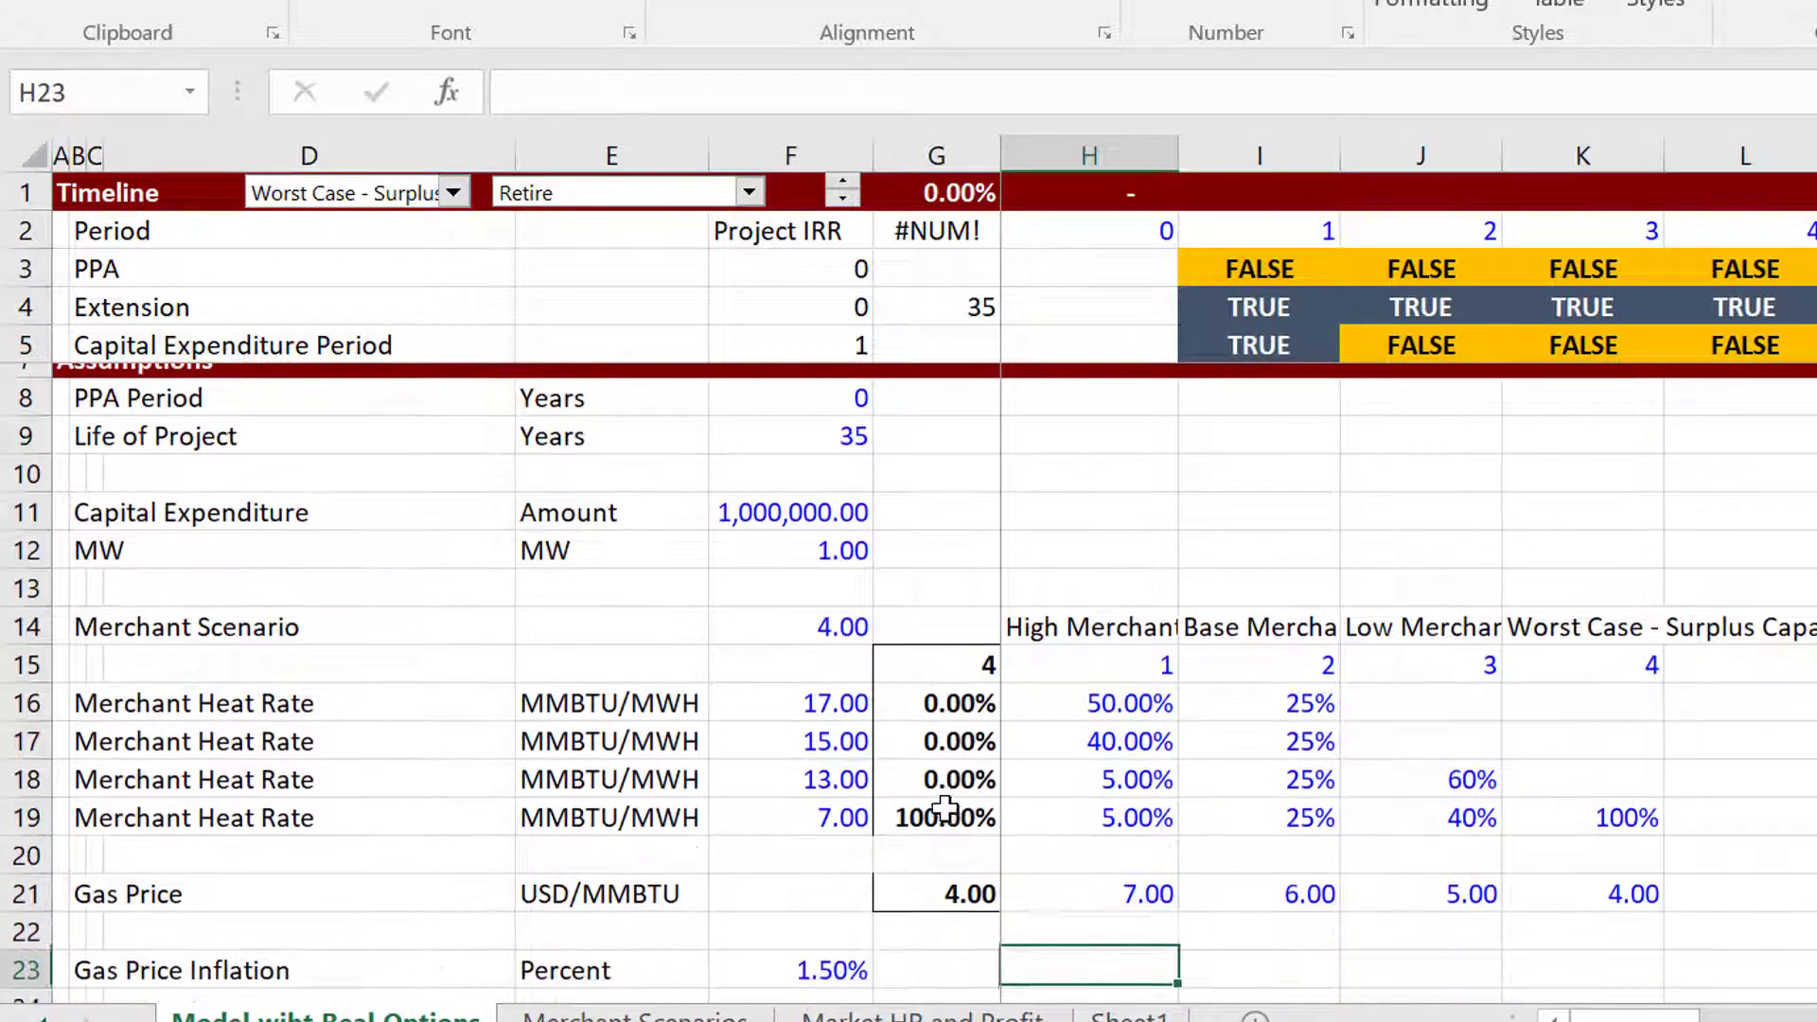
pyautogui.press('Up')
pyautogui.press('Up')
pyautogui.press('Up')
pyautogui.press('Up')
pyautogui.press('Up')
pyautogui.press('Up')
pyautogui.press('Up')
pyautogui.press('Up')
pyautogui.press('Up')
pyautogui.press('Up')
pyautogui.press('Up')
pyautogui.press('Up')
pyautogui.press('Up')
pyautogui.press('Up')
pyautogui.press('Up')
pyautogui.press('Up')
pyautogui.press('Up')
pyautogui.press('Up')
pyautogui.press('Up')
pyautogui.press('Up')
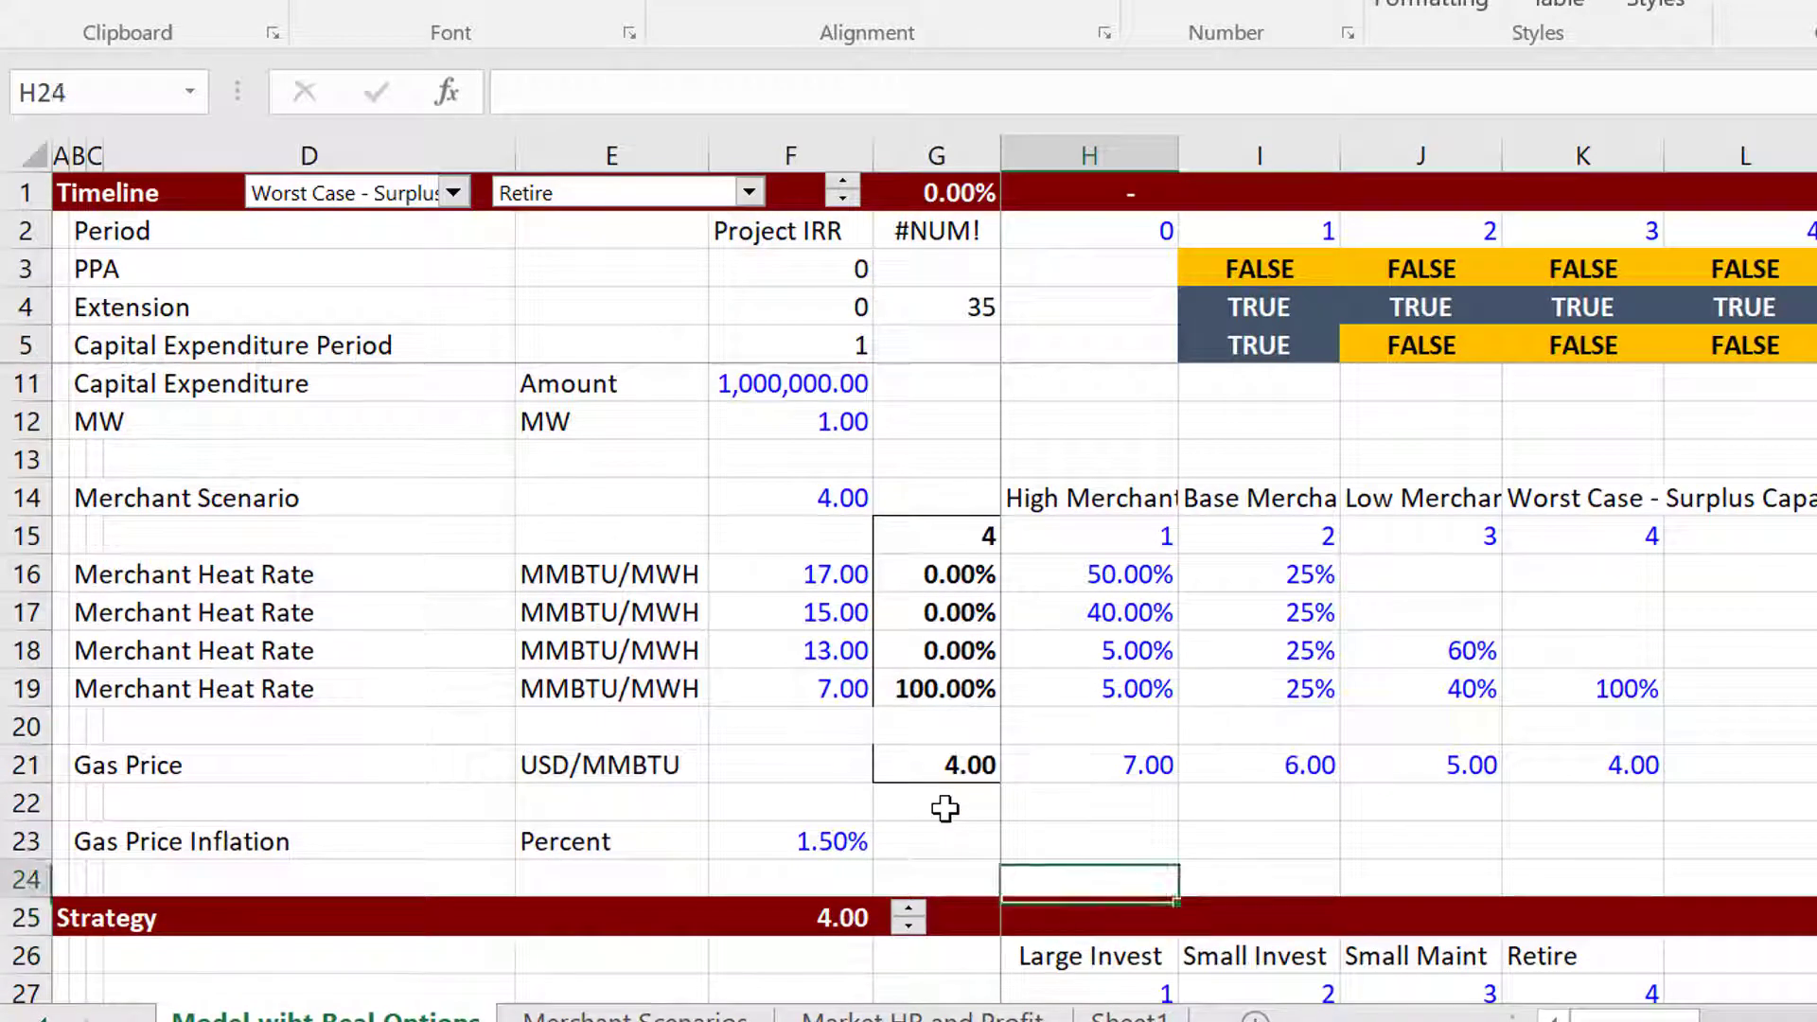
pyautogui.press('Down')
pyautogui.press('Down')
pyautogui.press('Down')
pyautogui.press('Down')
pyautogui.press('Down')
pyautogui.press('Down')
pyautogui.press('Down')
pyautogui.press('Down')
pyautogui.press('Down')
pyautogui.press('Down')
pyautogui.press('Down')
pyautogui.press('Down')
pyautogui.press('Down')
pyautogui.press('Down')
pyautogui.press('Down')
pyautogui.press('Down')
pyautogui.press('Down')
pyautogui.press('Down')
pyautogui.press('Down')
pyautogui.press('Down')
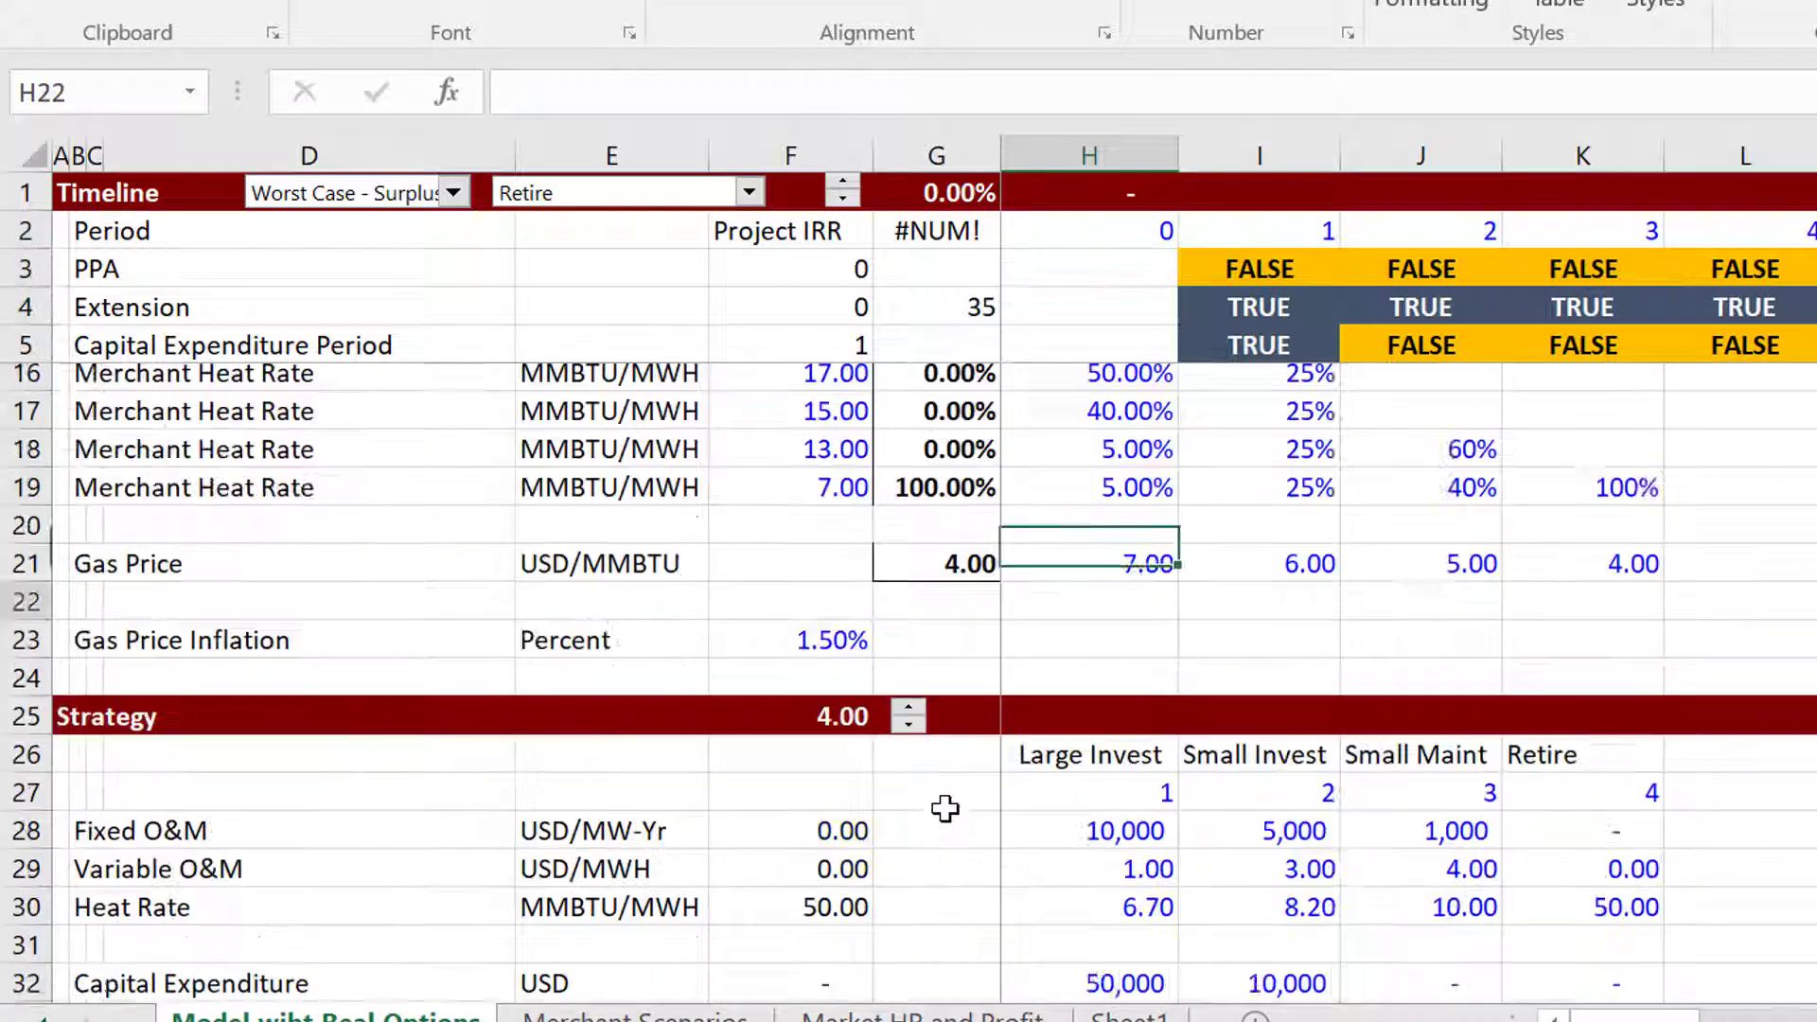
# Review the model's assumptions from the merchant heat rates and strategy inputs down to the start of the financial model in row 38.
pyautogui.press('Up')
pyautogui.press('Up')
pyautogui.press('Up')
pyautogui.press('Up')
pyautogui.press('Up')
pyautogui.press('Up')
pyautogui.press('Up')
pyautogui.press('Up')
pyautogui.press('Up')
pyautogui.press('Up')
pyautogui.press('Up')
pyautogui.press('Up')
pyautogui.press('Up')
pyautogui.press('Up')
pyautogui.press('Up')
pyautogui.press('Up')
pyautogui.press('Down')
pyautogui.press('Down')
pyautogui.press('Down')
pyautogui.press('Down')
pyautogui.press('Down')
pyautogui.press('Down')
pyautogui.press('Down')
pyautogui.press('Down')
pyautogui.press('Down')
pyautogui.press('Down')
pyautogui.press('Down')
pyautogui.press('Down')
pyautogui.press('Down')
pyautogui.press('Down')
pyautogui.press('Down')
pyautogui.press('Down')
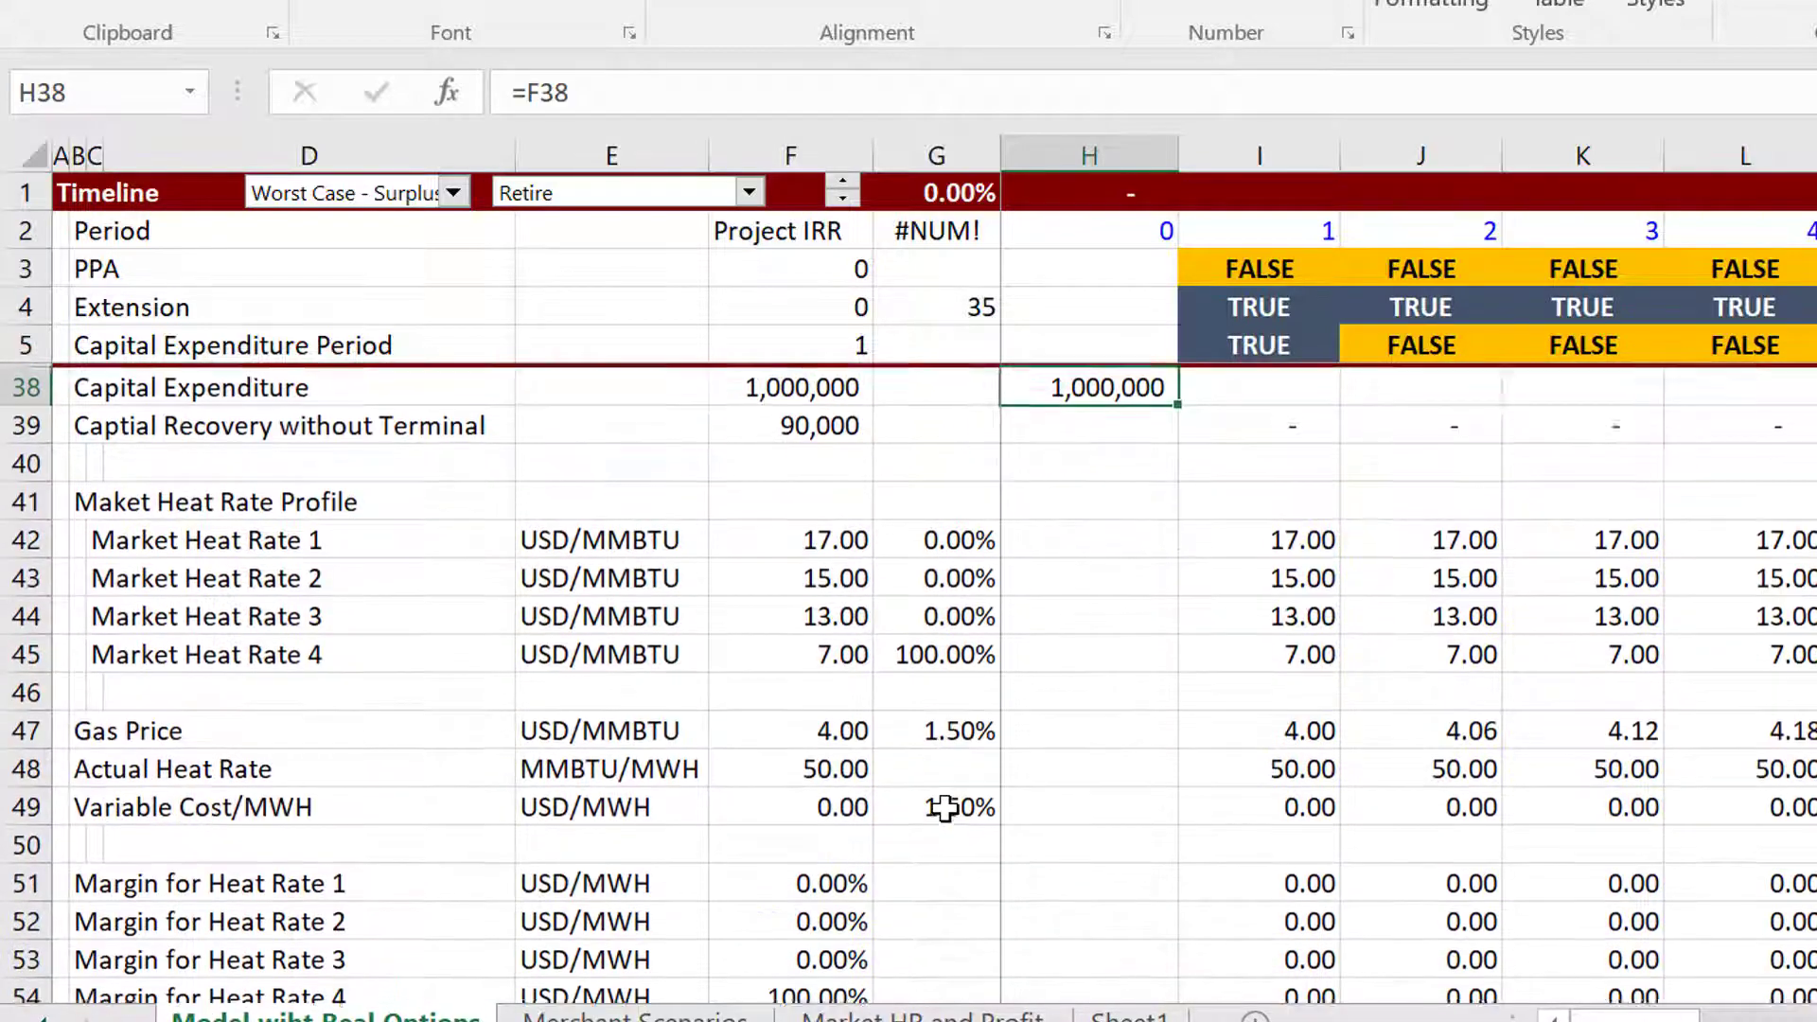
pyautogui.press('Up')
pyautogui.press('Up')
pyautogui.press('Up')
pyautogui.press('Up')
pyautogui.press('Up')
pyautogui.press('Up')
pyautogui.press('Up')
pyautogui.press('Up')
pyautogui.press('Up')
pyautogui.press('Up')
pyautogui.press('Up')
pyautogui.press('Up')
pyautogui.press('Up')
pyautogui.press('Up')
pyautogui.press('Up')
pyautogui.press('Up')
pyautogui.press('Down')
pyautogui.press('Down')
pyautogui.press('Down')
pyautogui.press('Down')
pyautogui.press('Down')
pyautogui.press('Down')
pyautogui.press('Down')
pyautogui.press('Down')
pyautogui.press('Down')
pyautogui.press('Down')
pyautogui.press('Down')
pyautogui.press('Down')
pyautogui.press('Down')
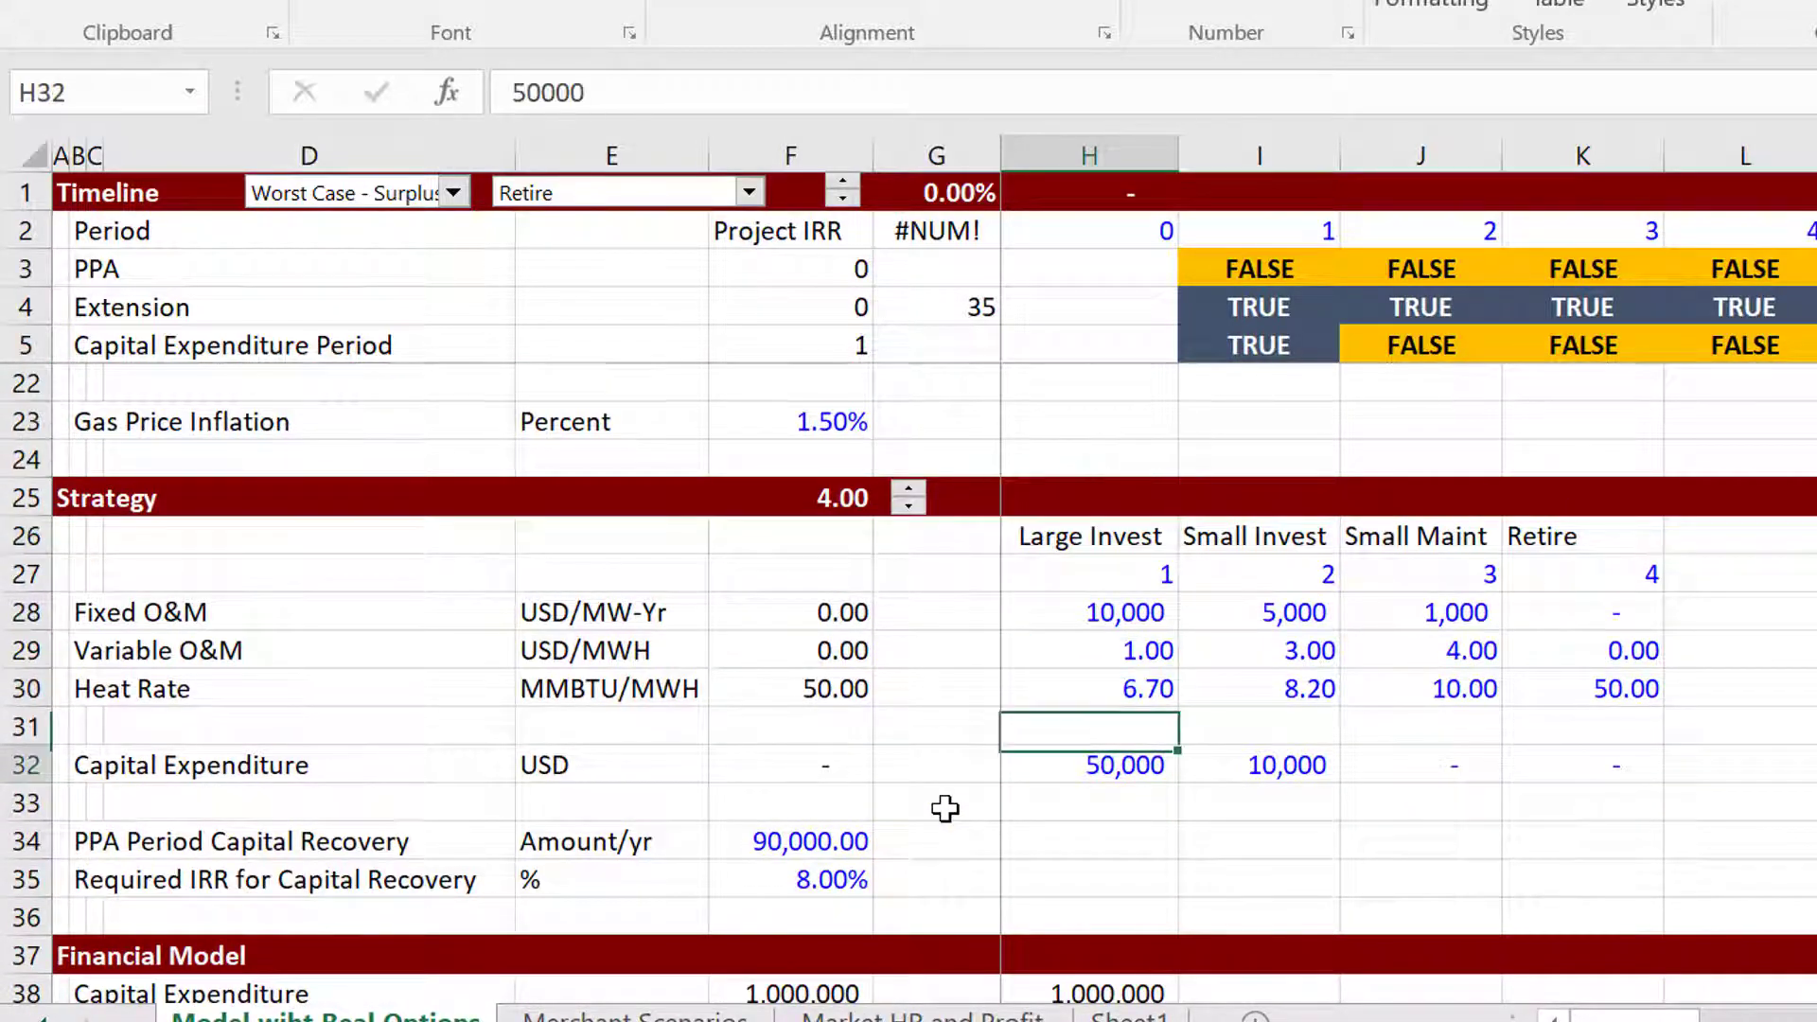
# Set the required IRR for capital recovery in F35 first to 7% and finally to 6%.
pyautogui.press('Left')
pyautogui.press('Left')
pyautogui.press('Left')
pyautogui.press('Right')
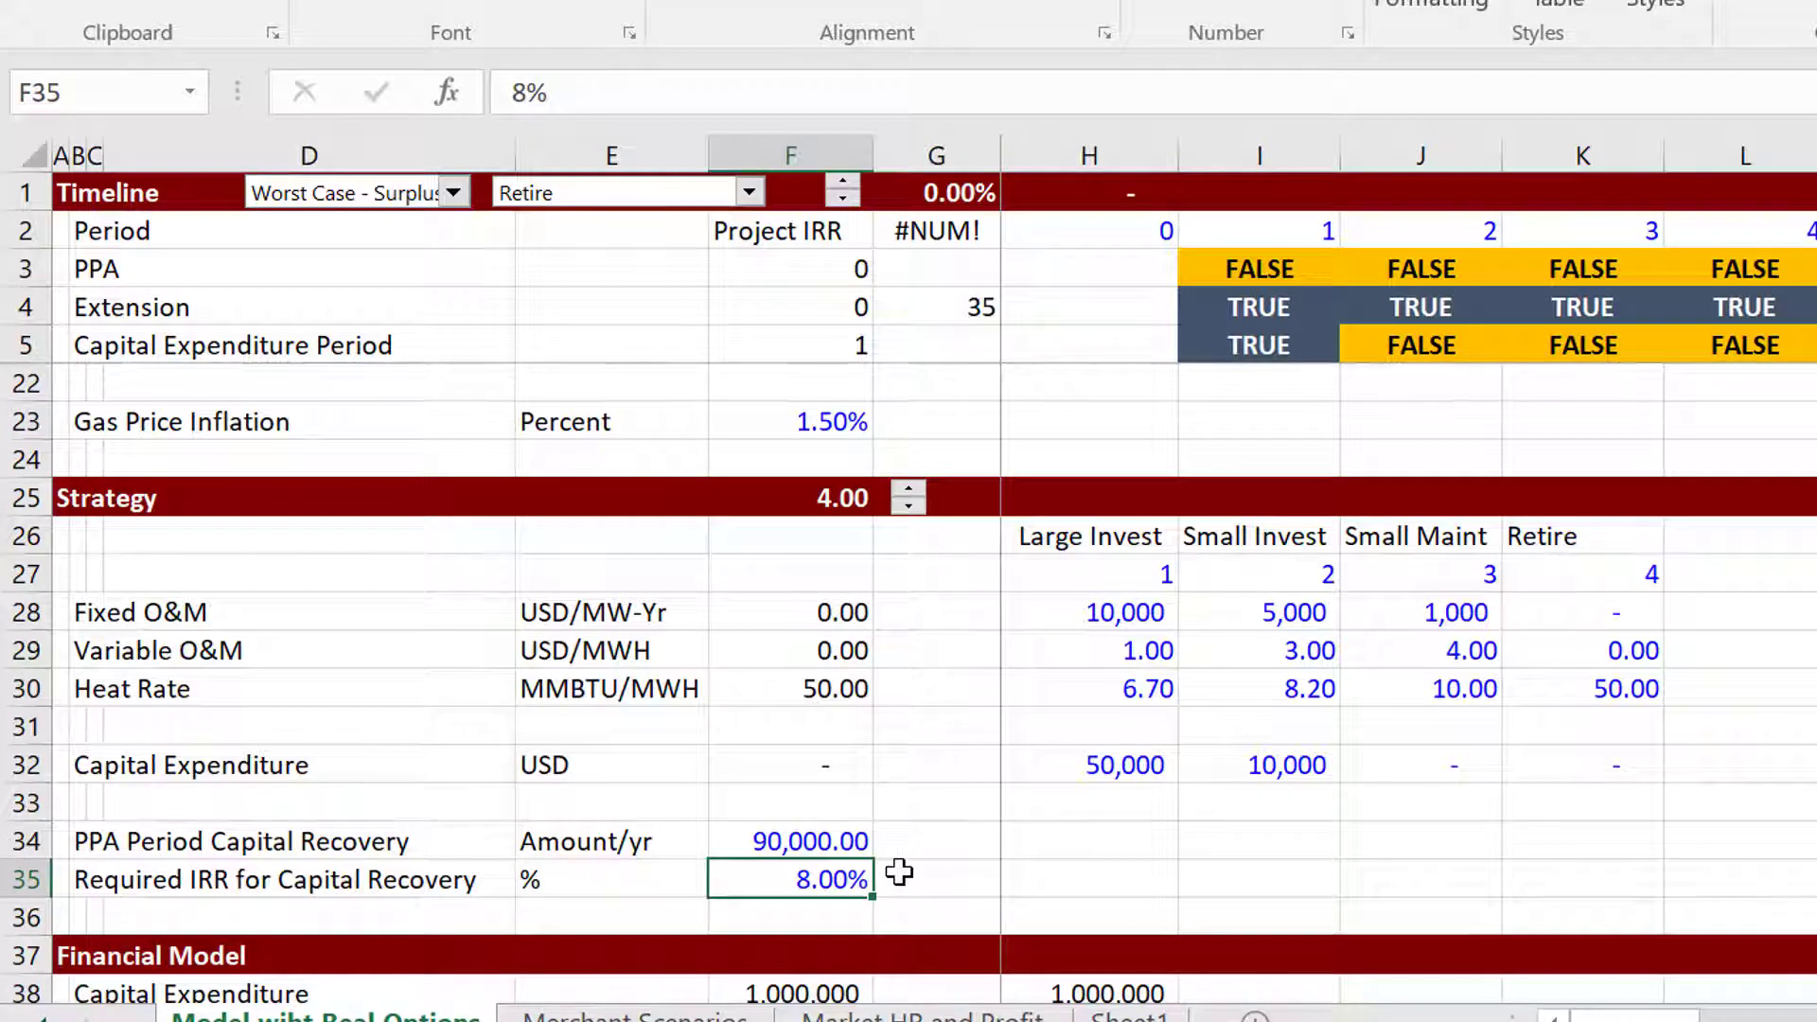
pyautogui.write('7')
pyautogui.press('Return')
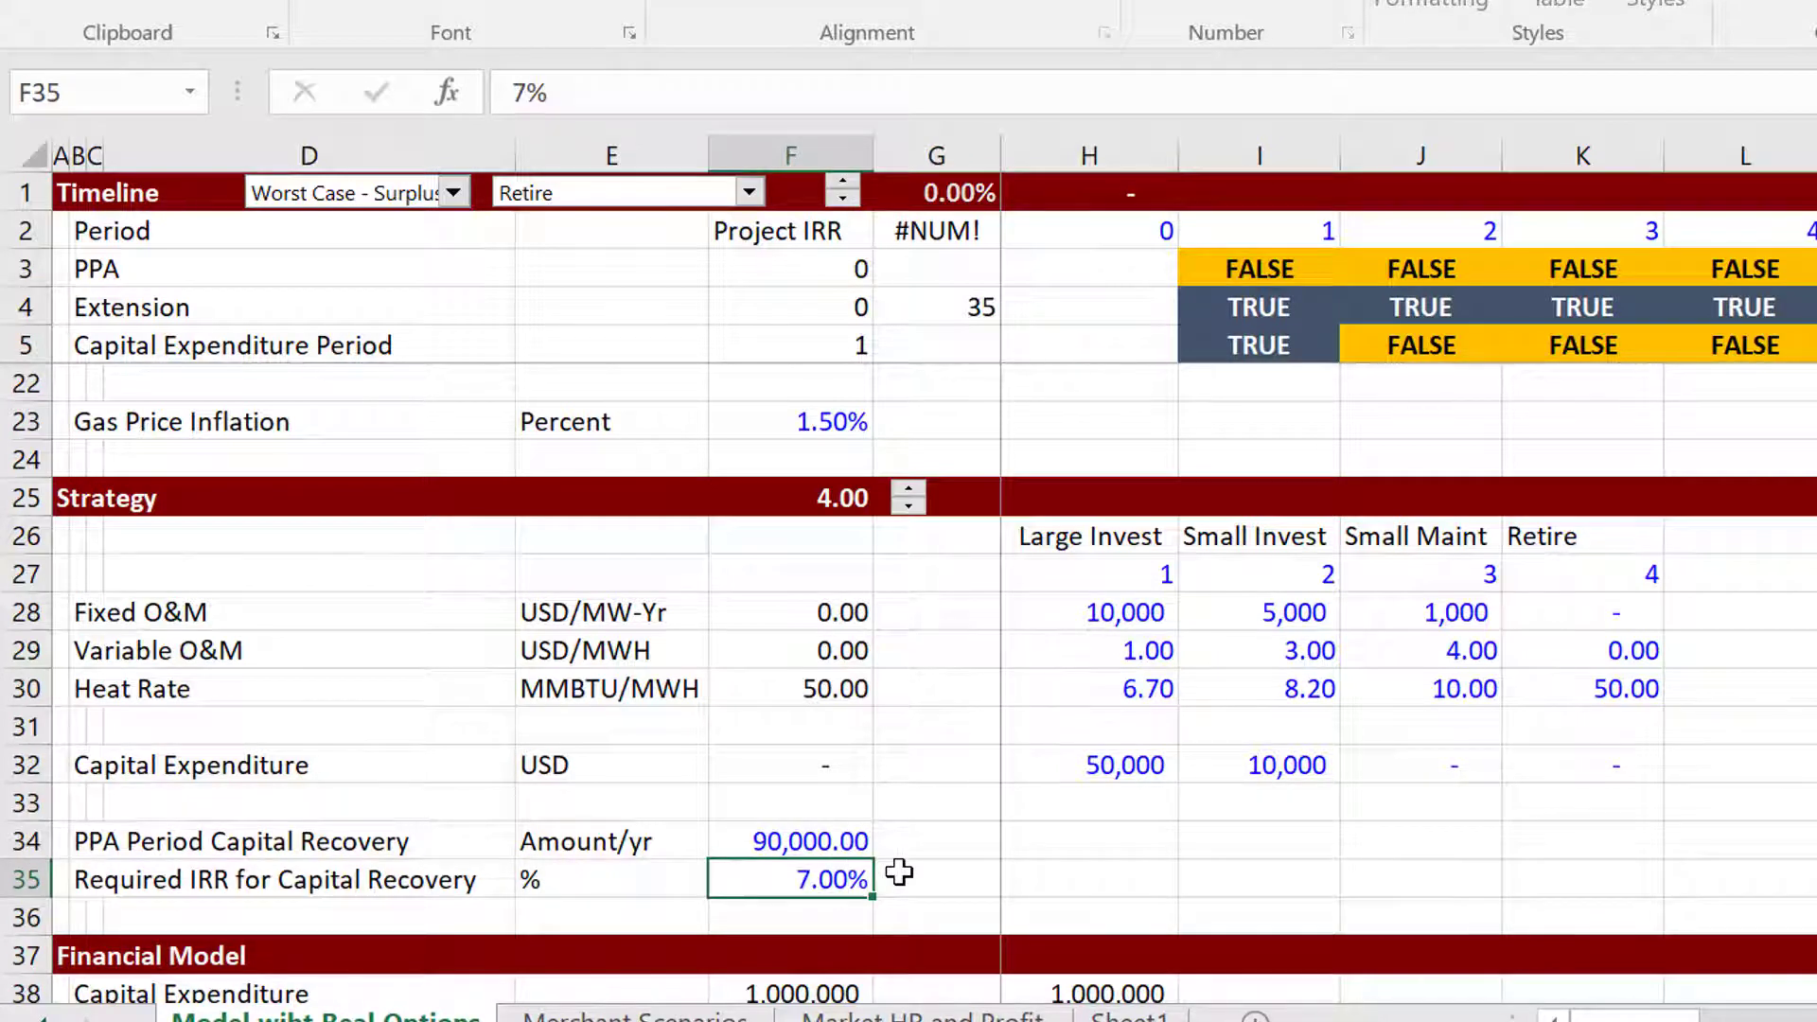
pyautogui.press('Down')
pyautogui.press('Up')
pyautogui.write('6')
pyautogui.press('Return')
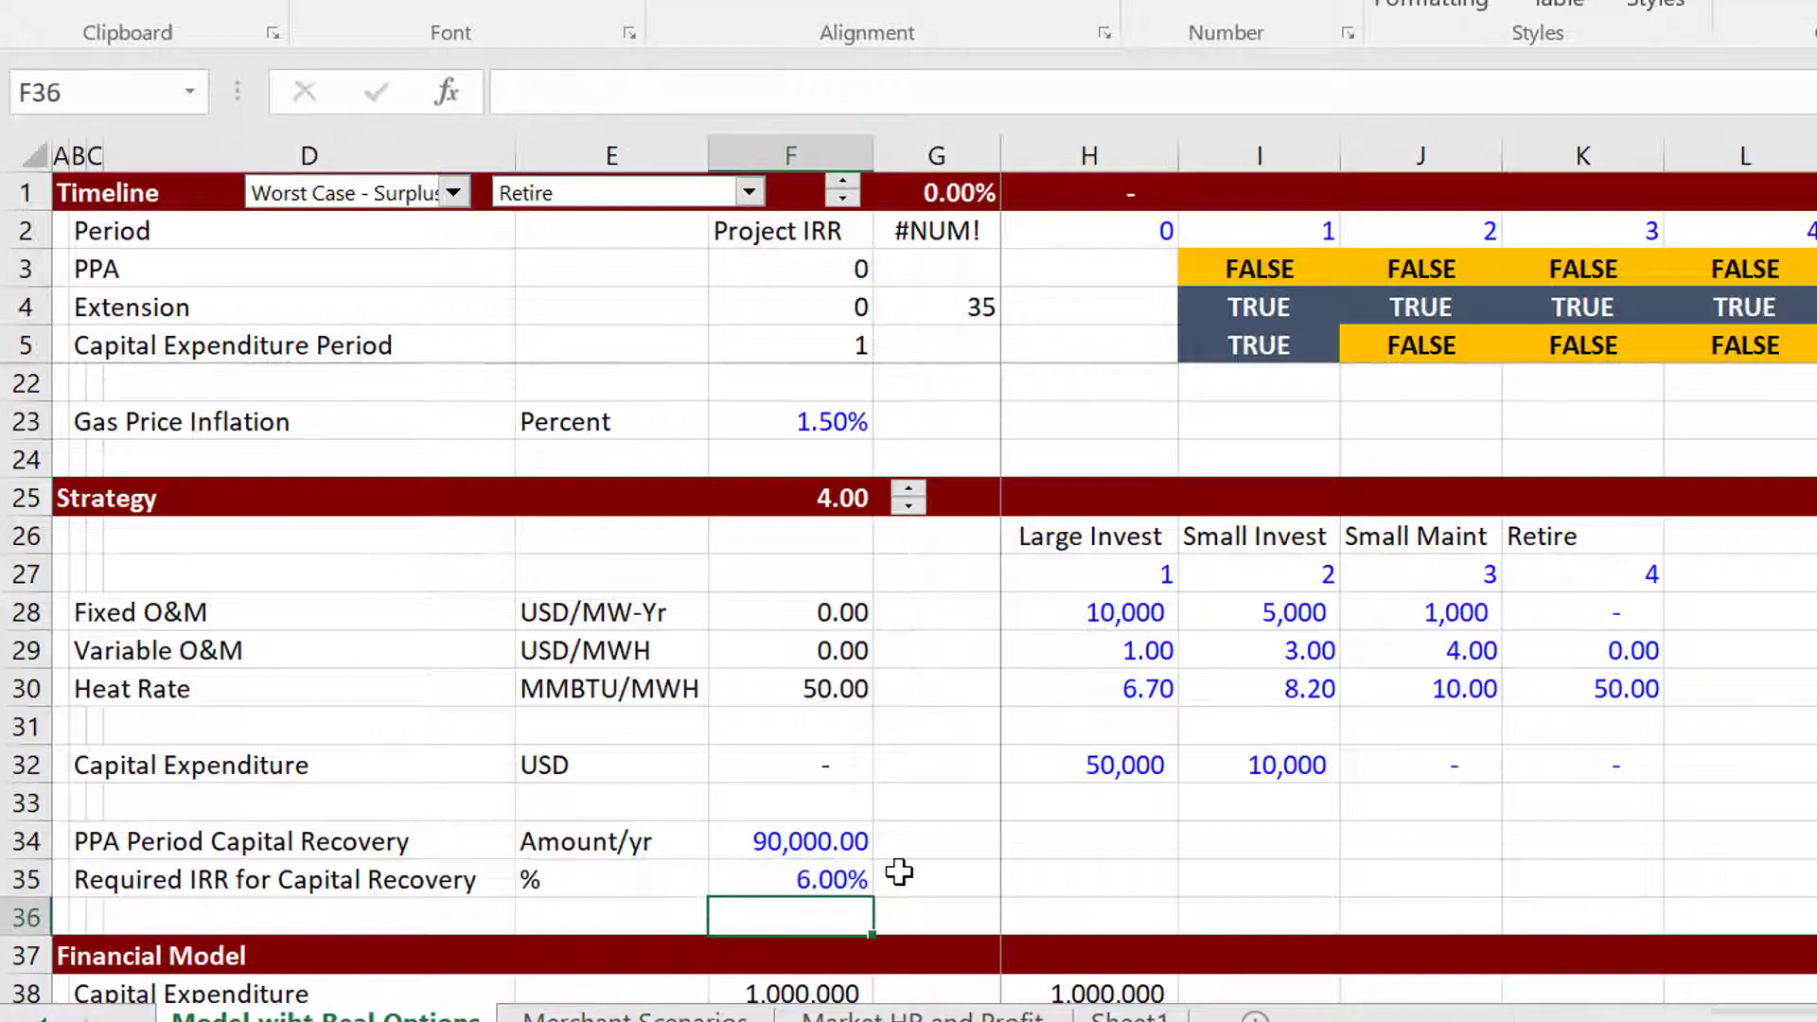
# Open the Merchant Scenarios sheet with the terminal value table and save the workbook.
pyautogui.hotkey('ctrl', 'pageup')
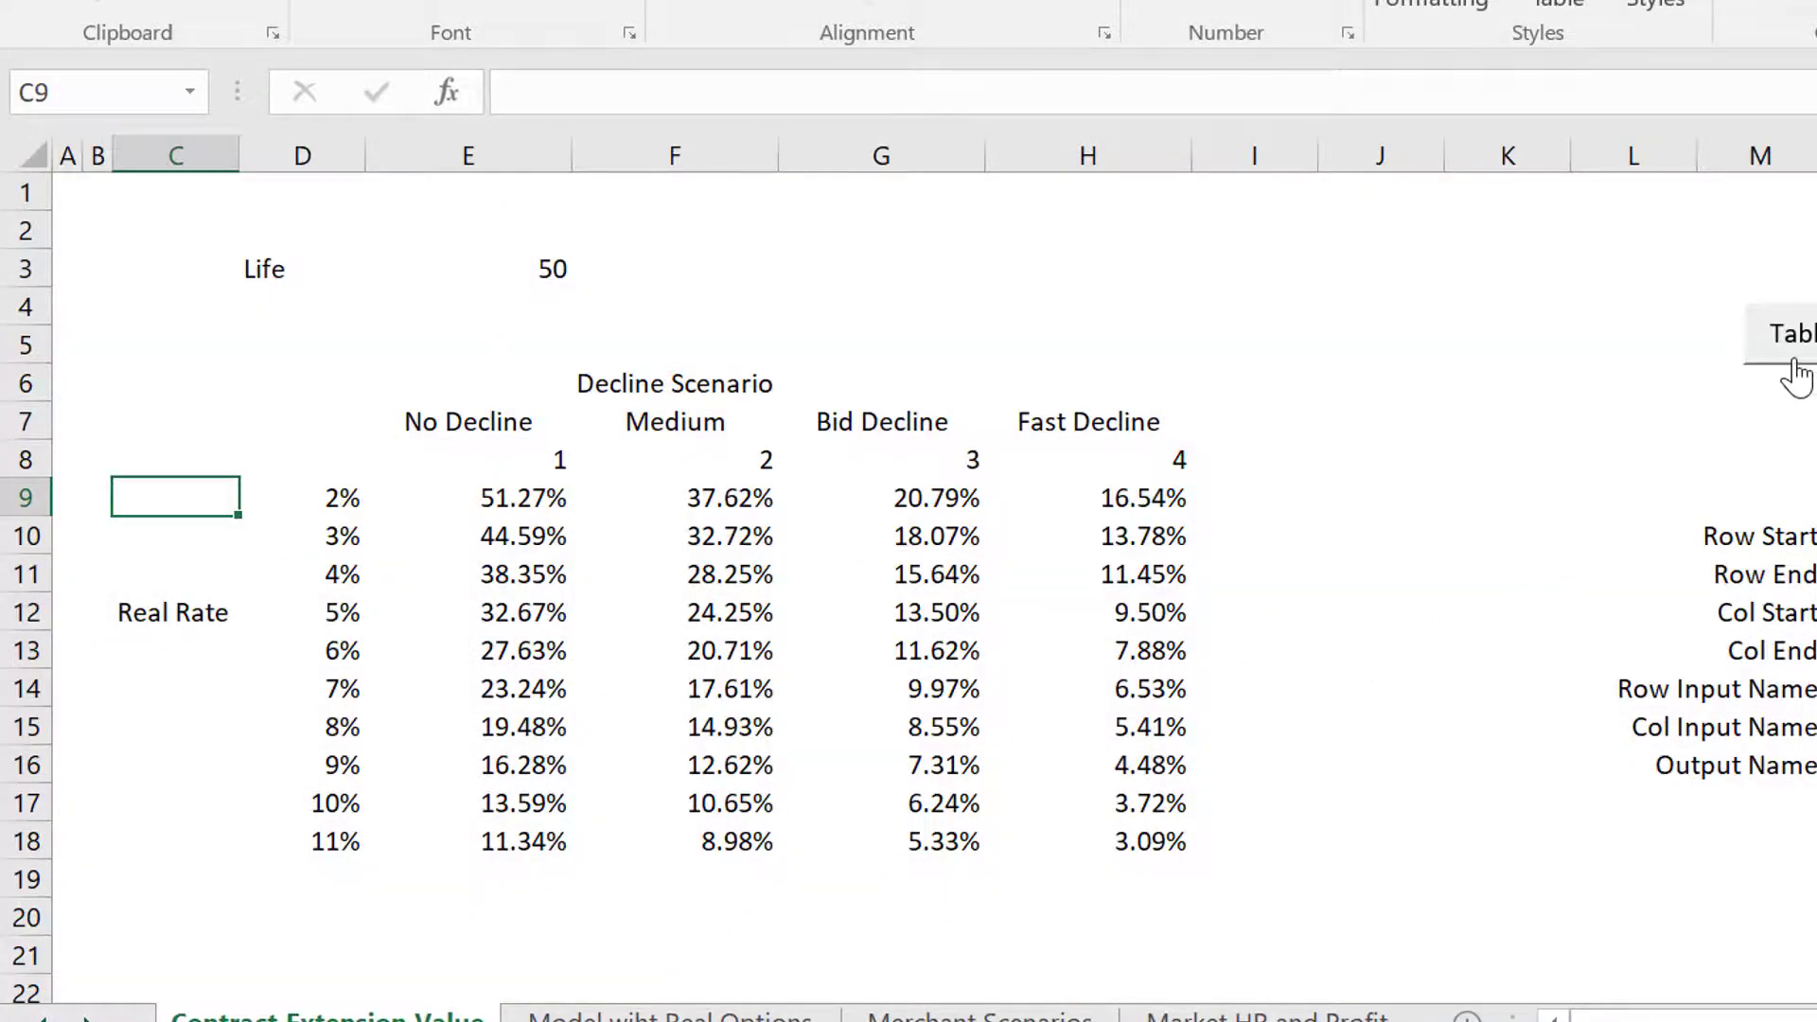
pyautogui.hotkey('ctrl', 'pagedown')
pyautogui.hotkey('ctrl', 'pagedown')
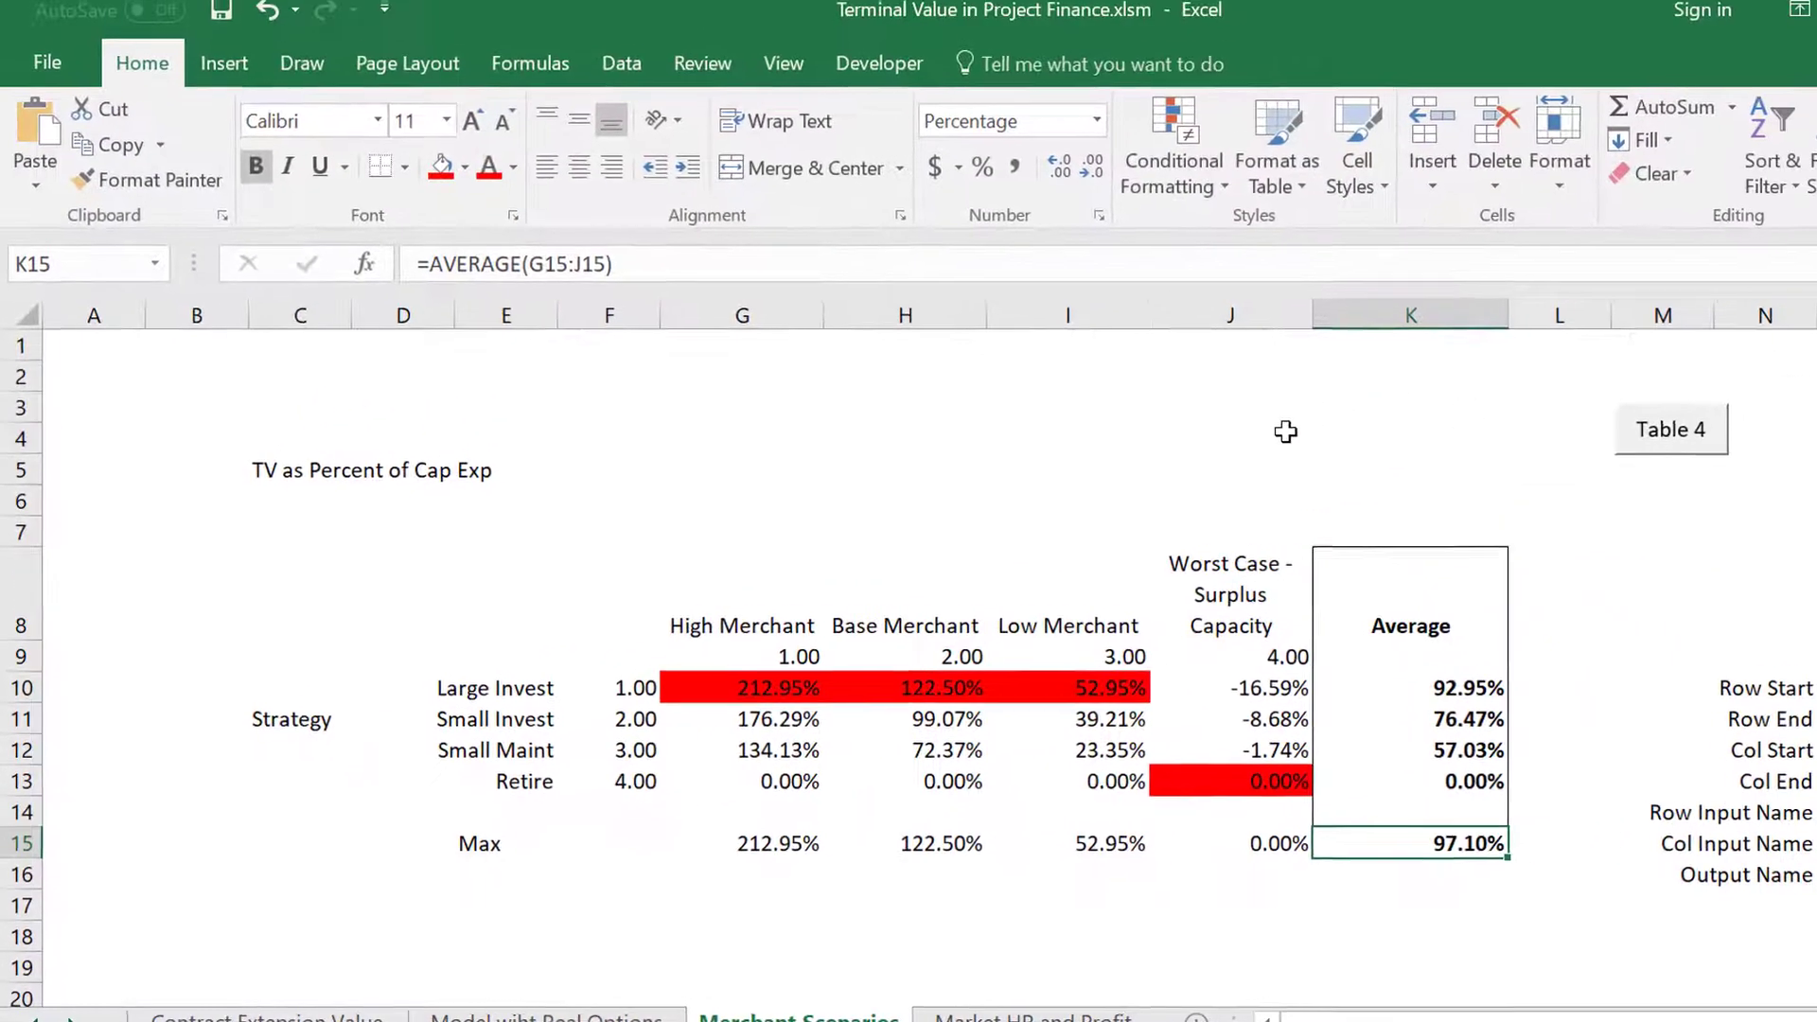
pyautogui.hotkey('ctrl', 's')
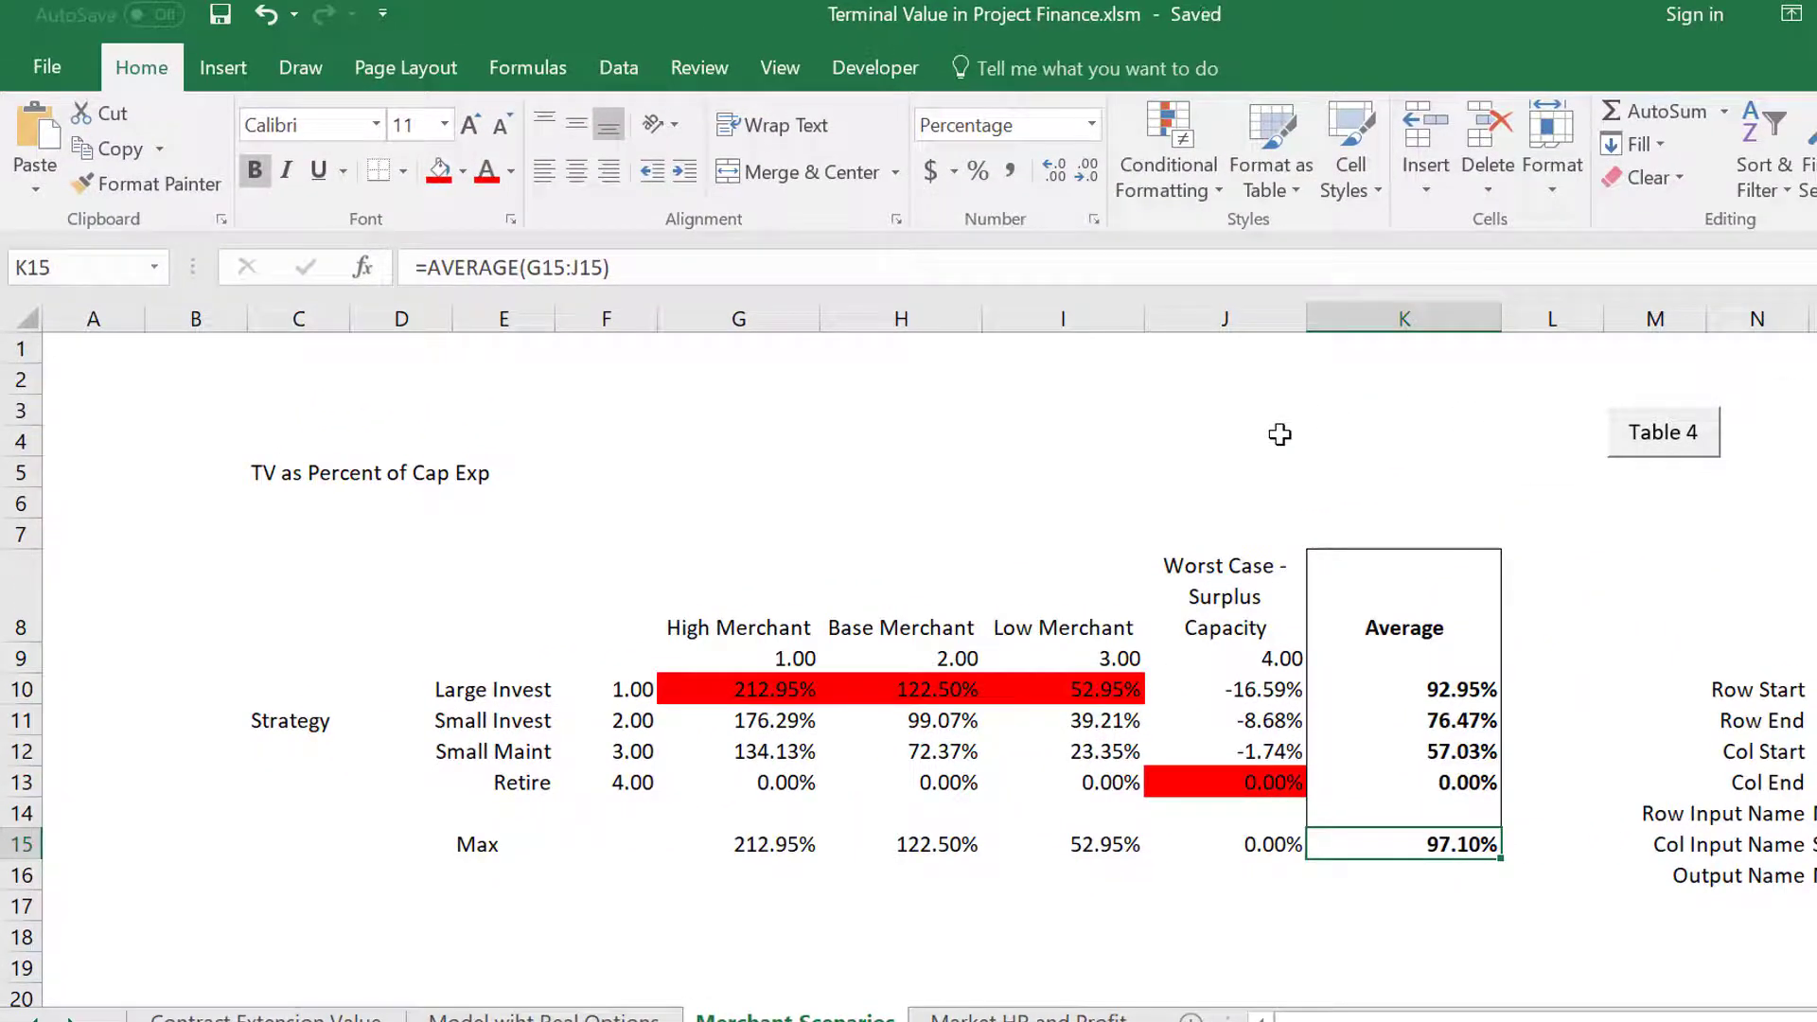
# Examine the maximum terminal value percentages across the merchant scenarios in row 15 of the table.
pyautogui.press('Left')
pyautogui.press('Left')
pyautogui.press('Left')
pyautogui.press('Left')
pyautogui.press('Left')
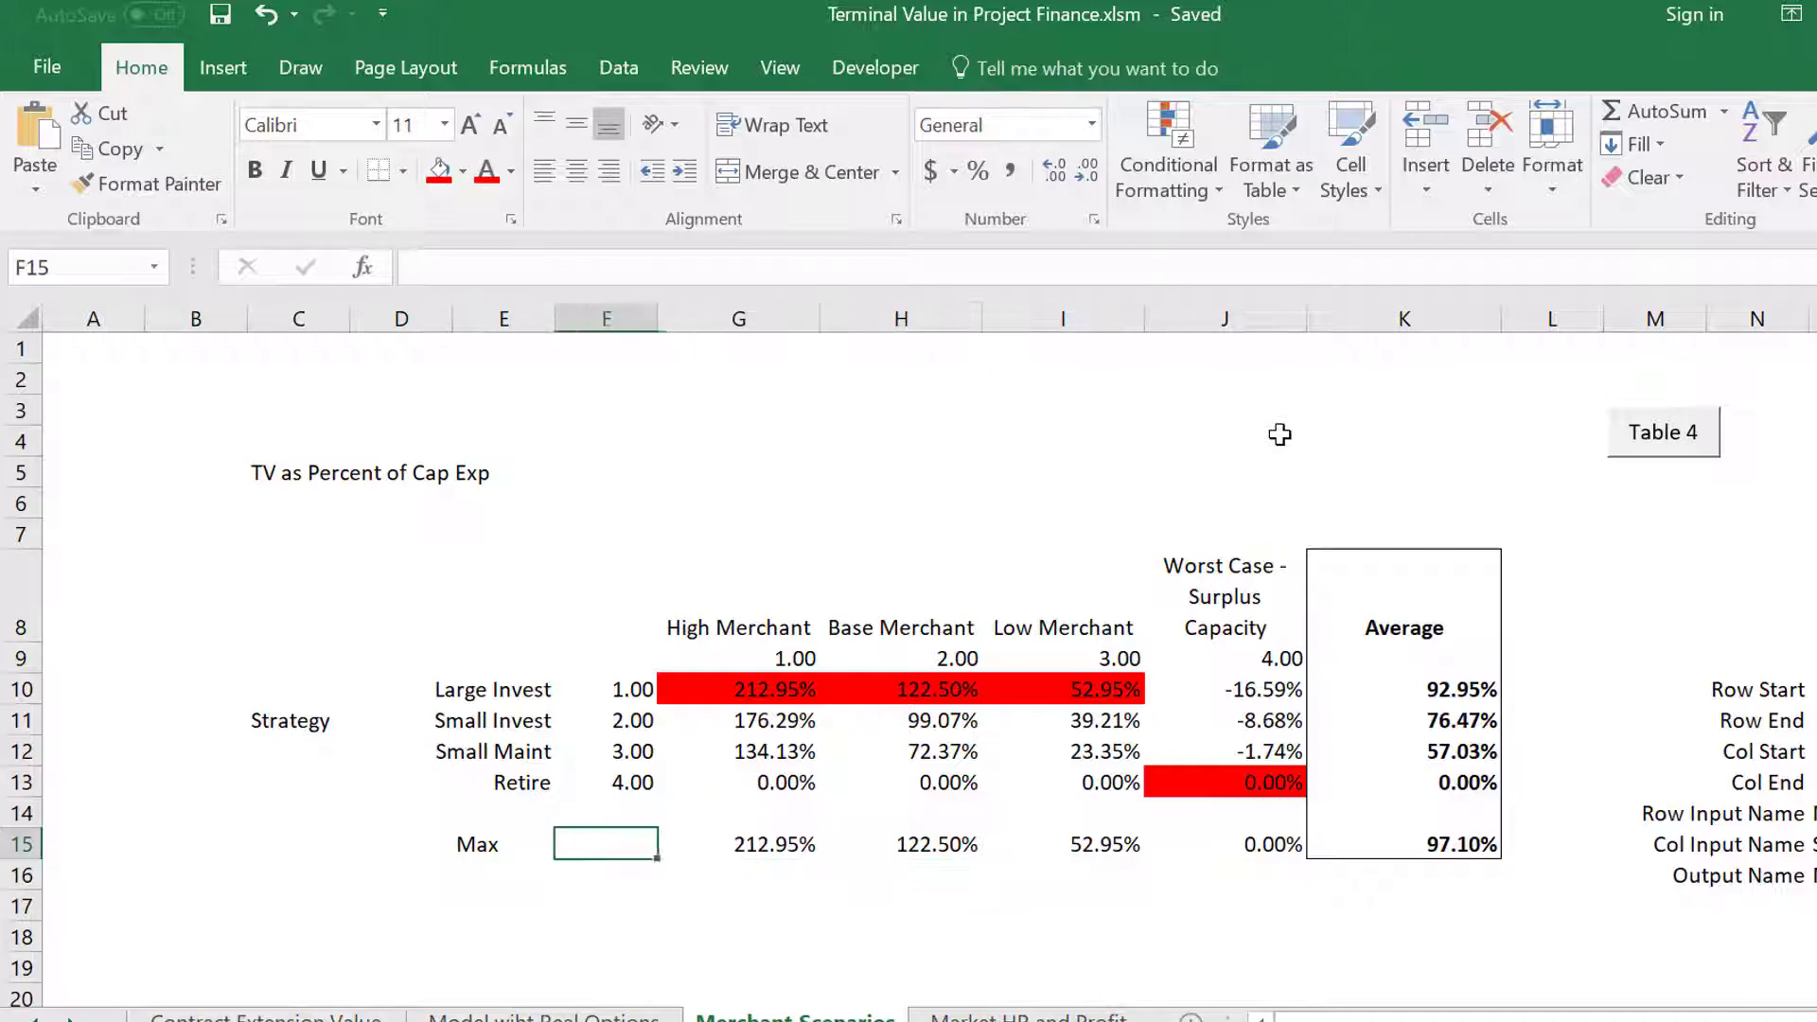
pyautogui.press('Left')
pyautogui.press('Right')
pyautogui.press('Right')
pyautogui.press('Right')
pyautogui.press('Left')
pyautogui.press('Left')
# Return to the real options model sheet and compare the capital expenditure inputs of the re-investment strategies in row 32.
pyautogui.hotkey('ctrl', 'pagedown')
pyautogui.hotkey('ctrl', 'pageup')
pyautogui.hotkey('ctrl', 'pageup')
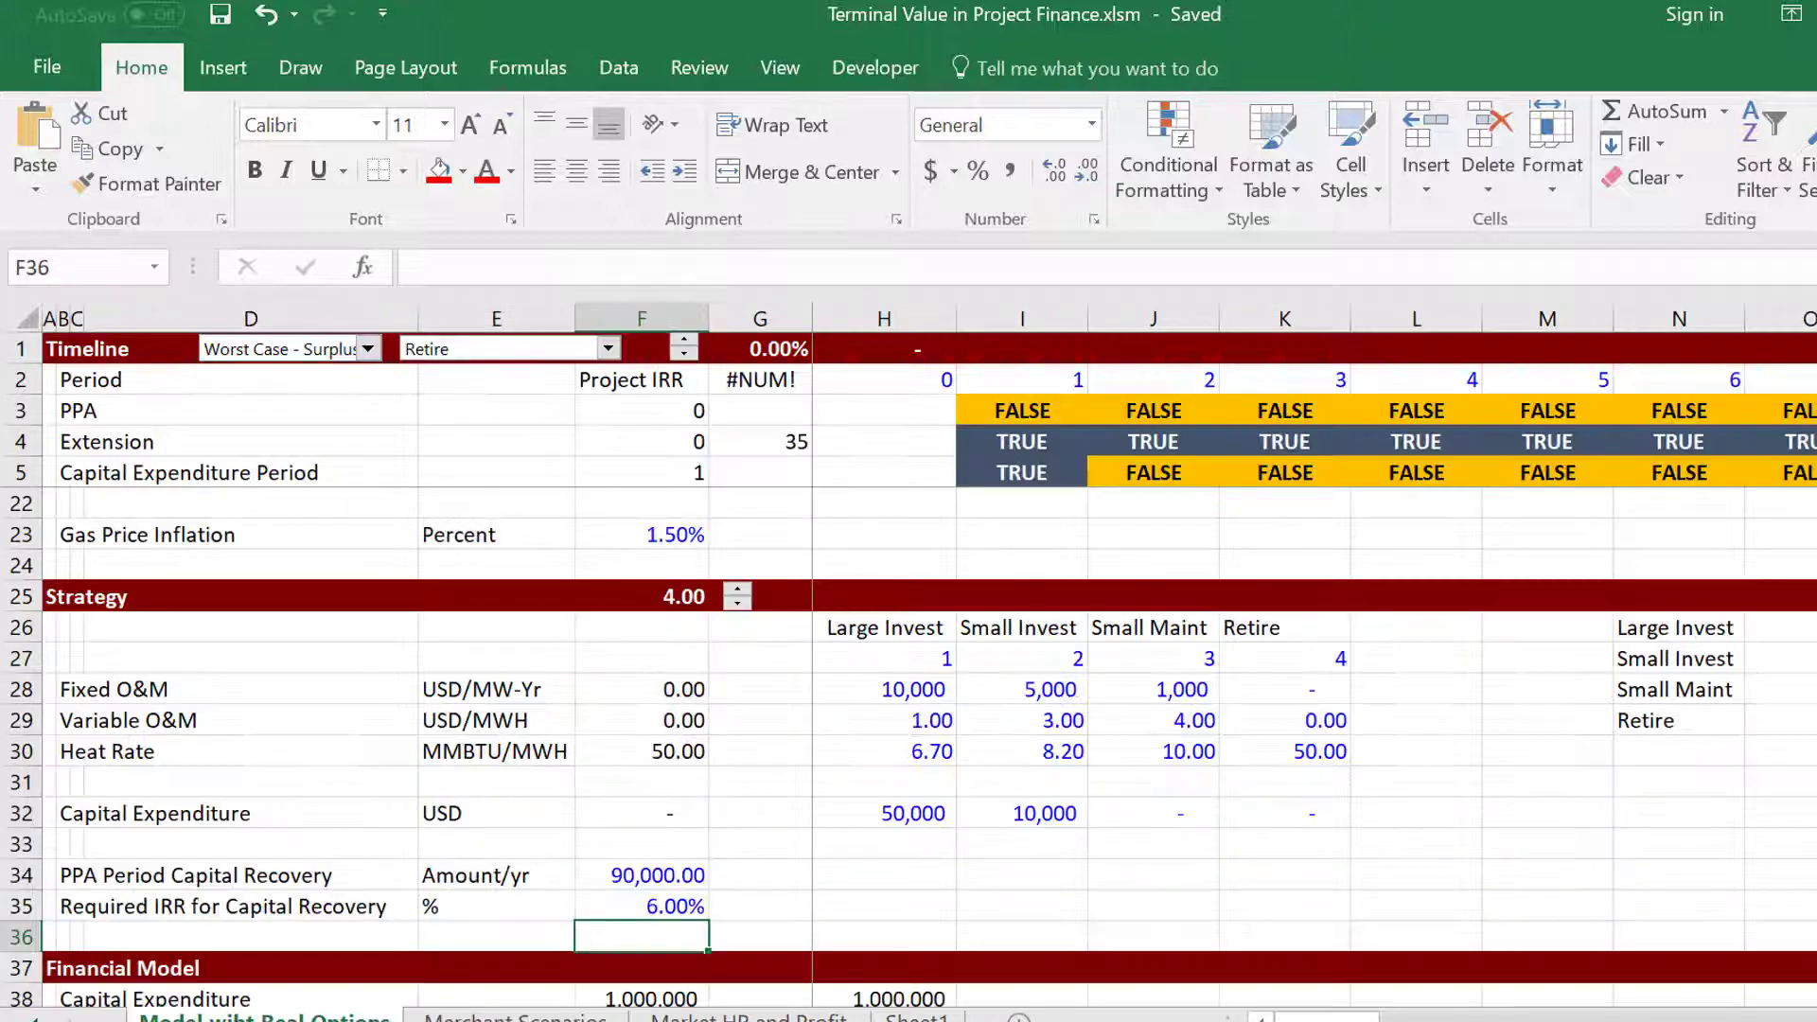
pyautogui.press('Up')
pyautogui.press('Up')
pyautogui.press('Up')
pyautogui.press('Up')
pyautogui.press('Right')
pyautogui.press('Right')
pyautogui.press('Right')
pyautogui.press('Left')
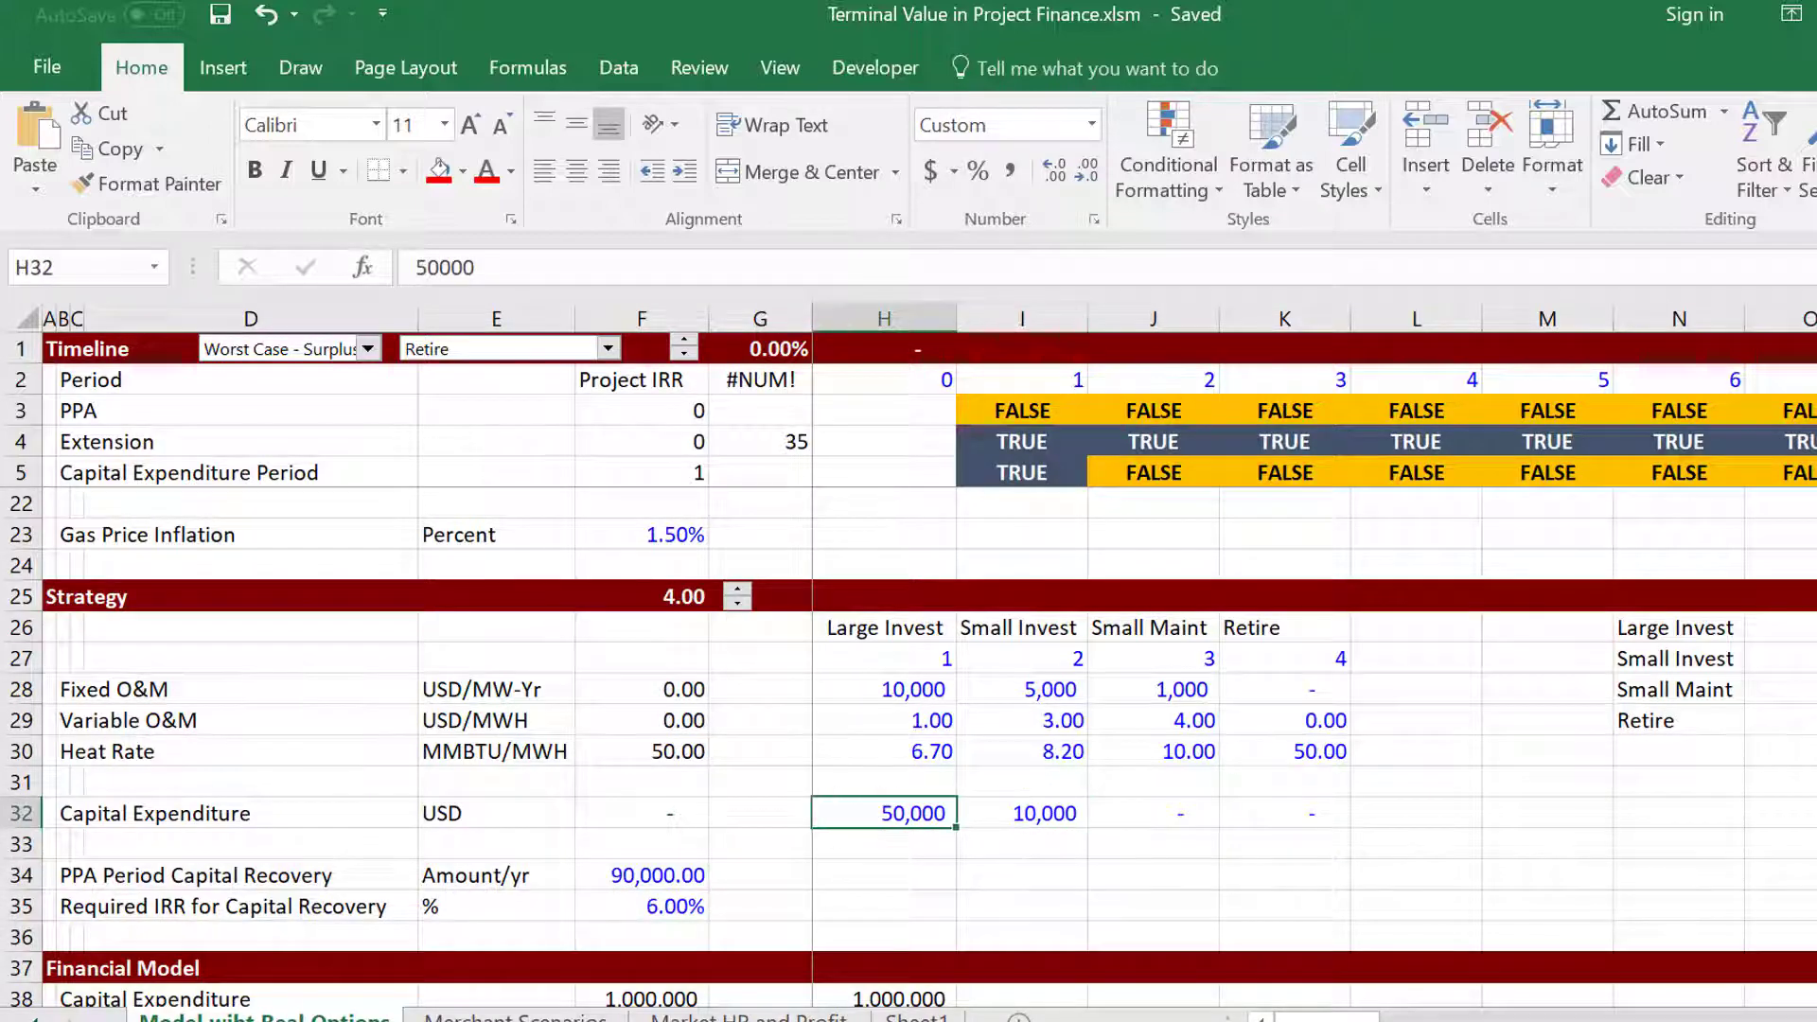
pyautogui.press('Right')
pyautogui.press('Right')
pyautogui.press('Left')
pyautogui.press('Left')
pyautogui.press('Left')
pyautogui.press('Right')
pyautogui.press('Right')
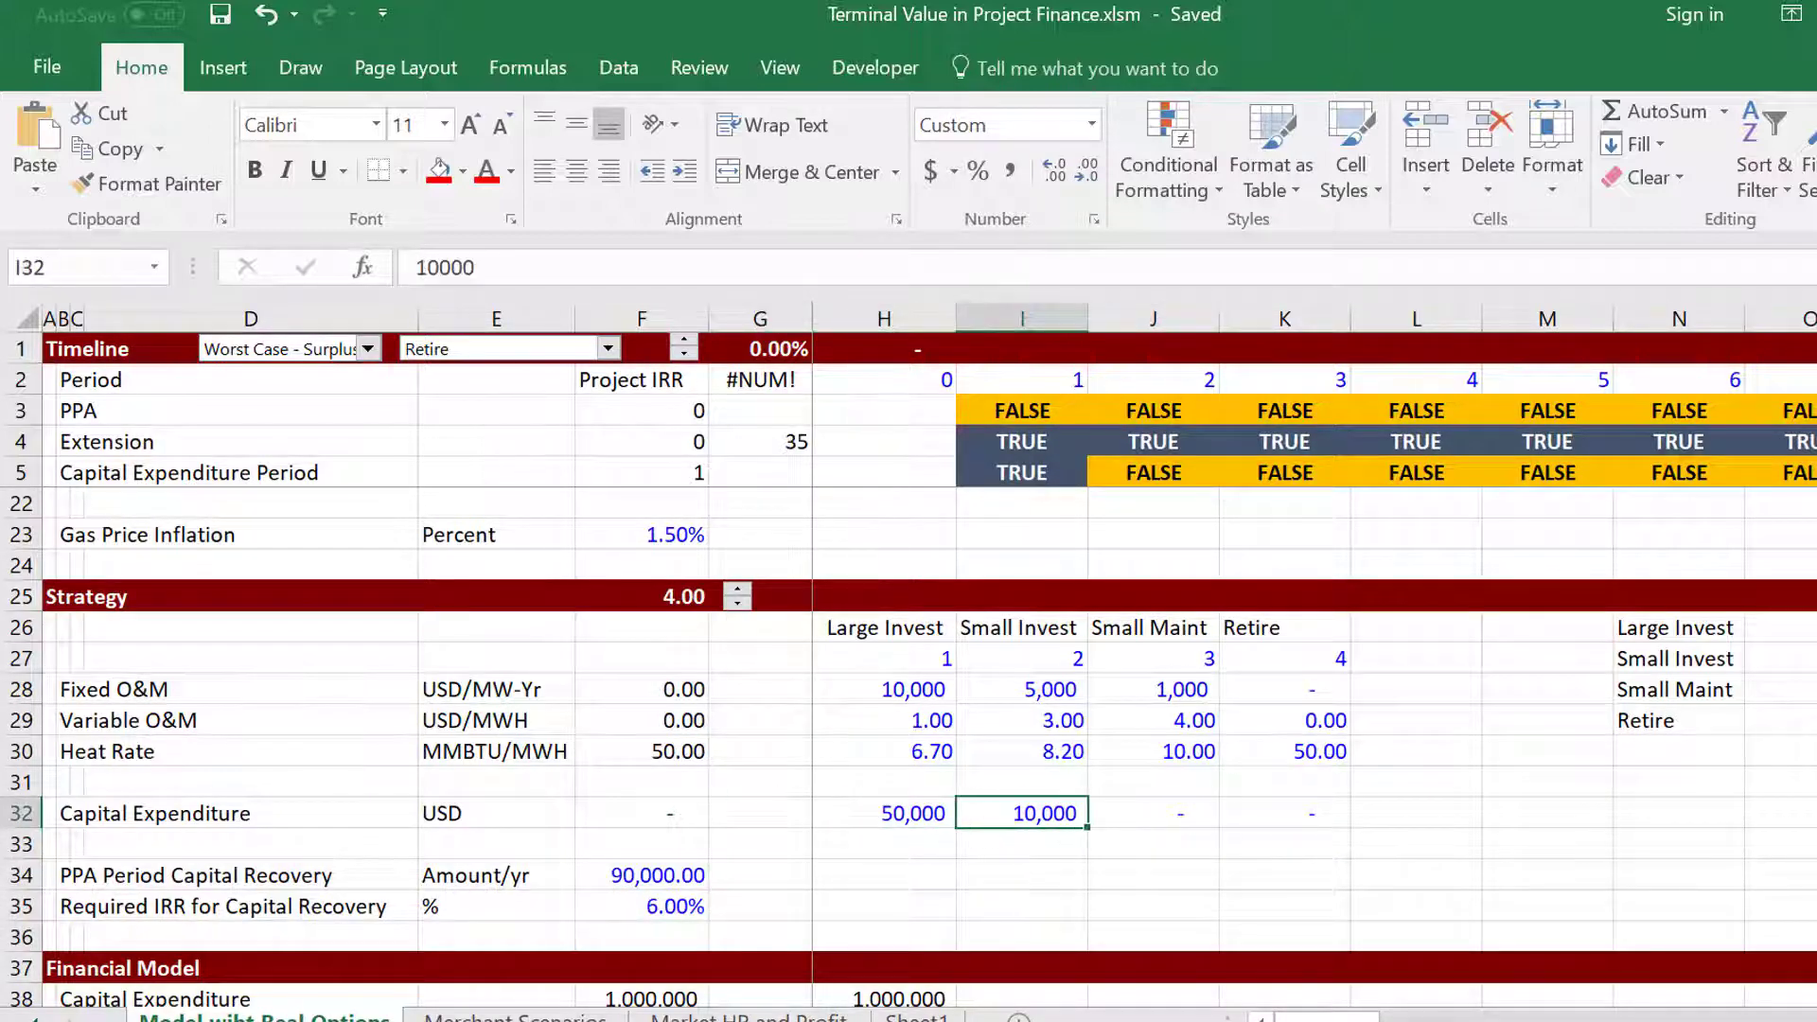